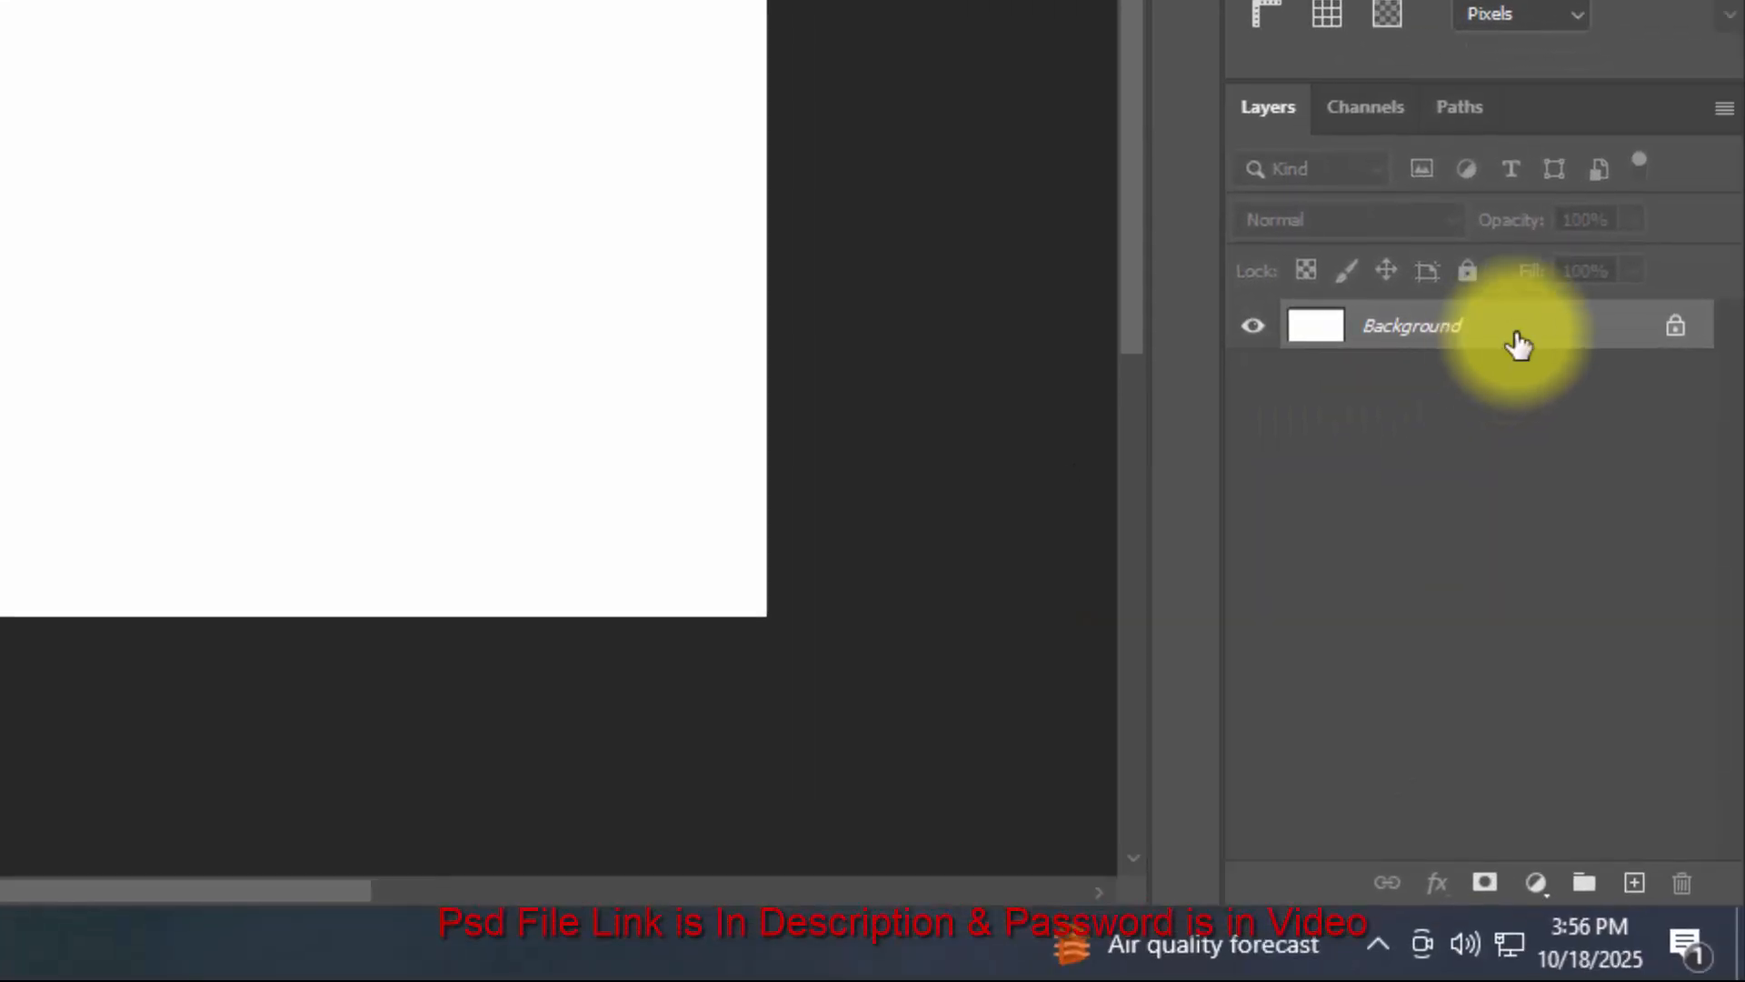
Unlock the background layer and add a gradient fill layer based on the Black, White preset from Basics.
{"action": "left_click", "coordinate": [1744, 527]}
{"action": "left_click", "coordinate": [1542, 875]}
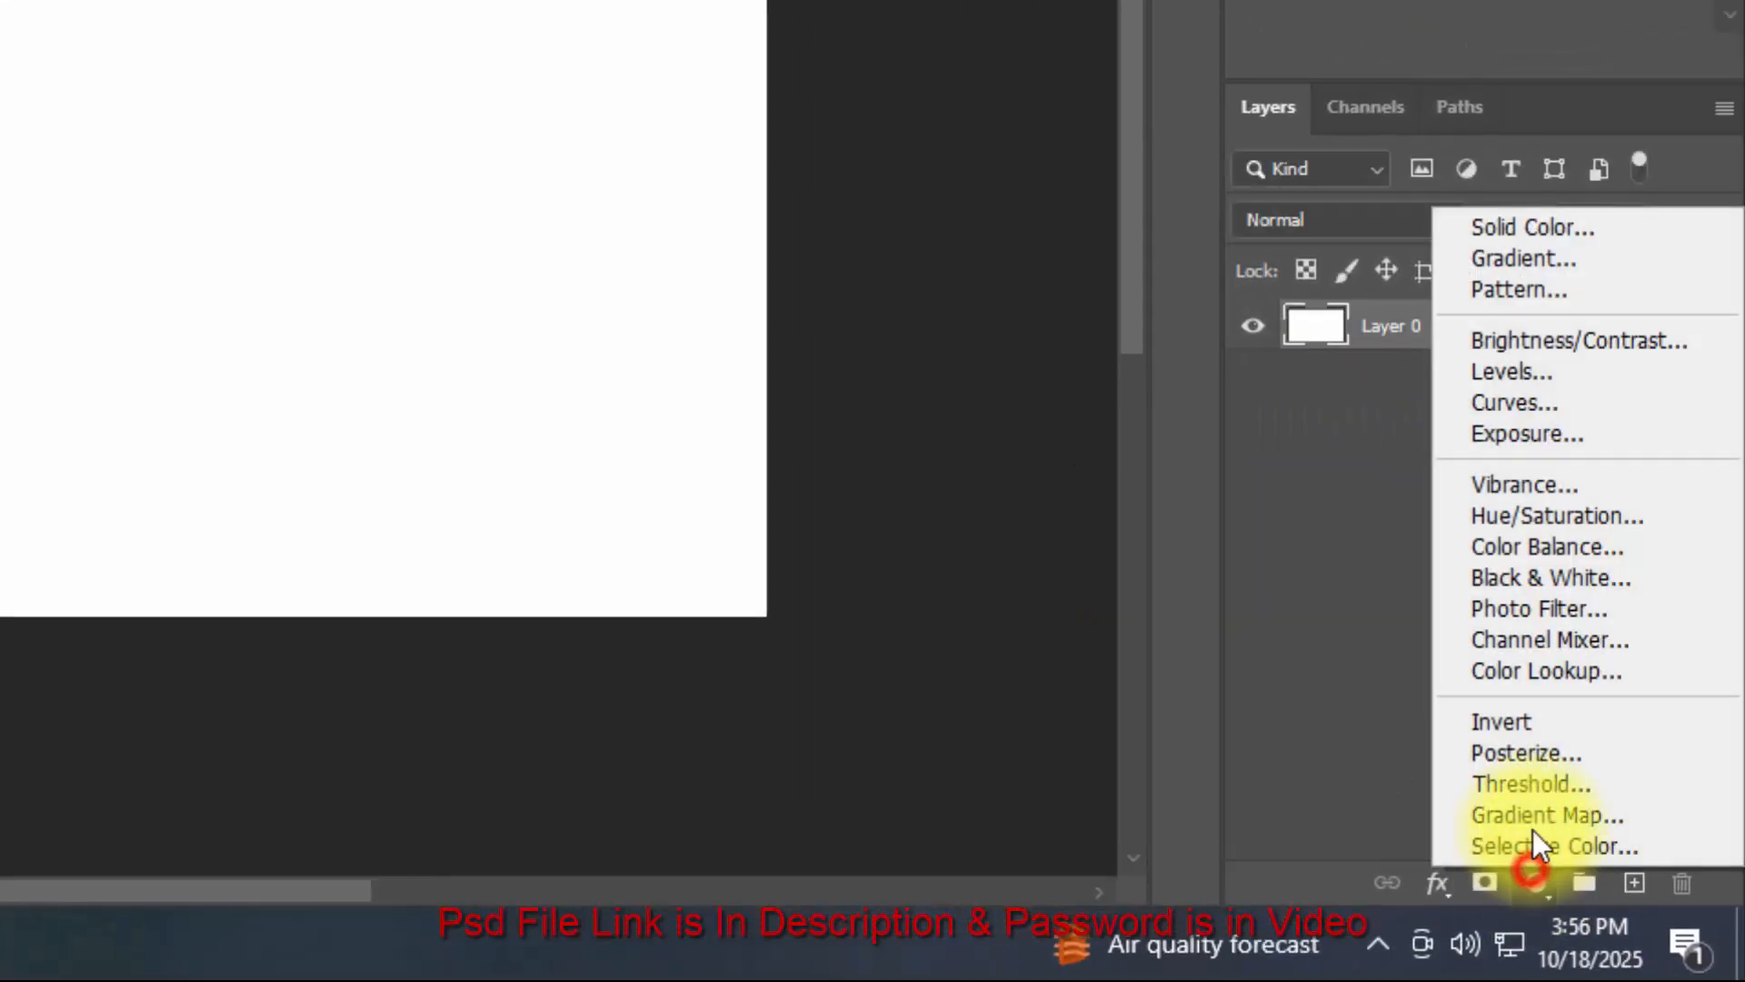
{"action": "left_click", "coordinate": [1542, 263]}
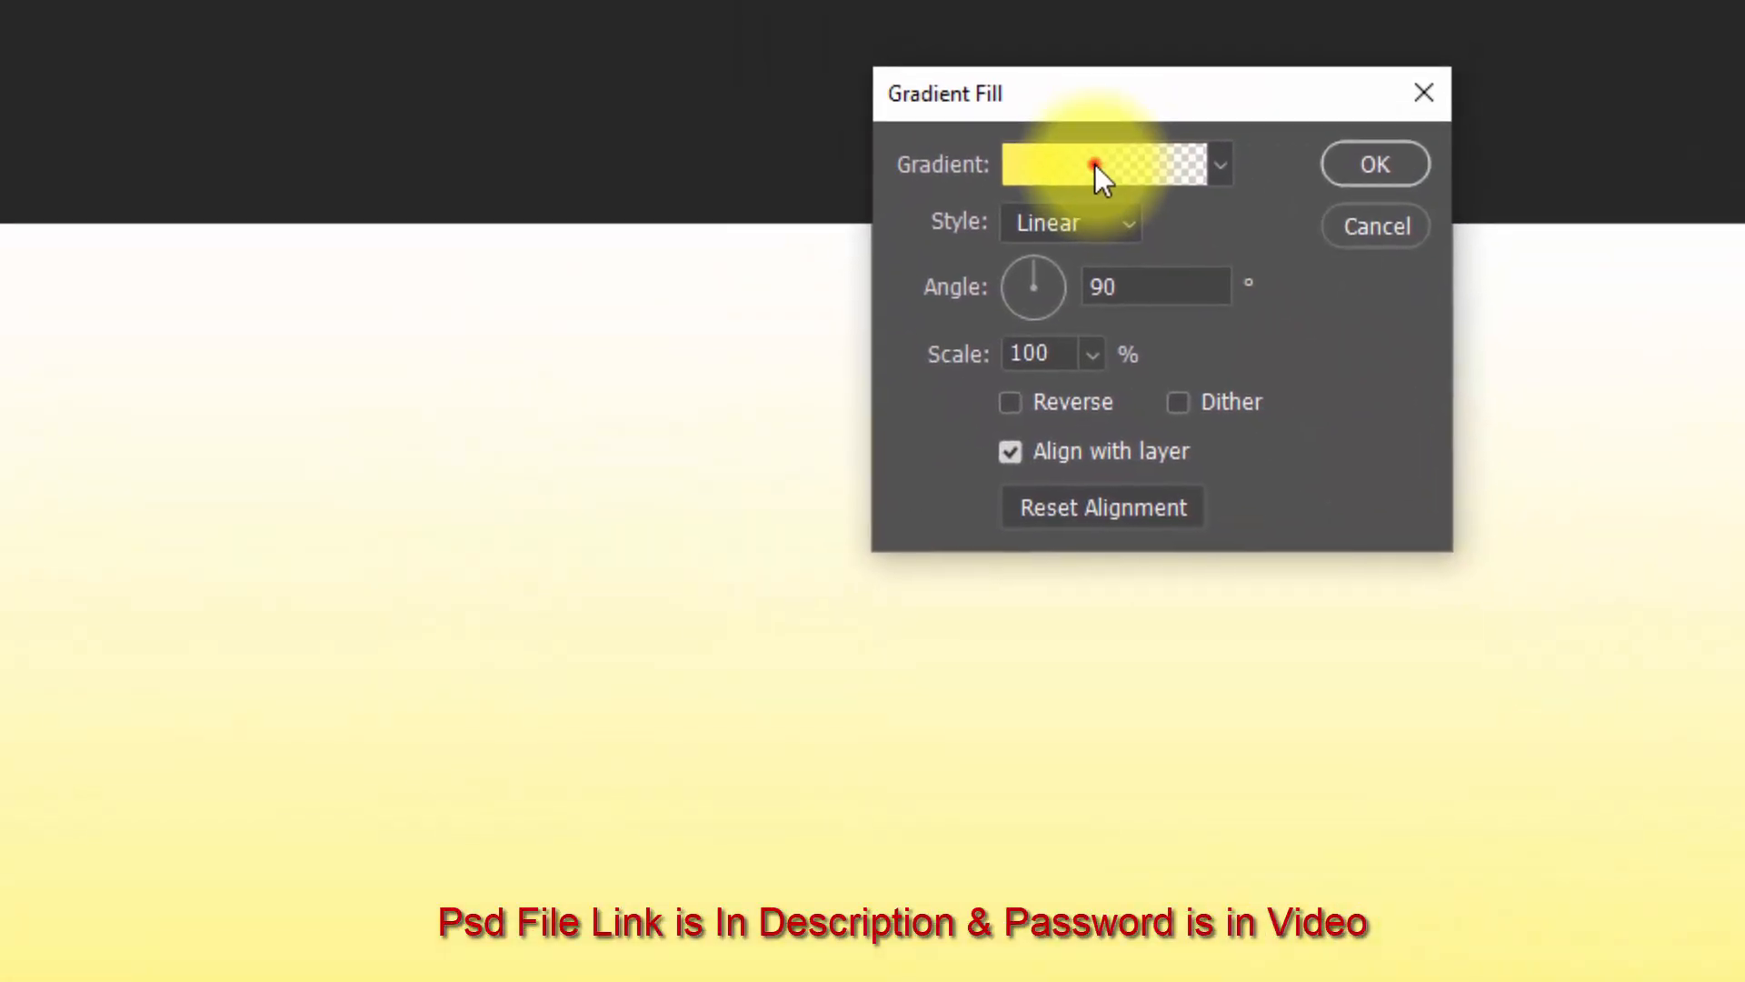
{"action": "left_click", "coordinate": [1095, 165]}
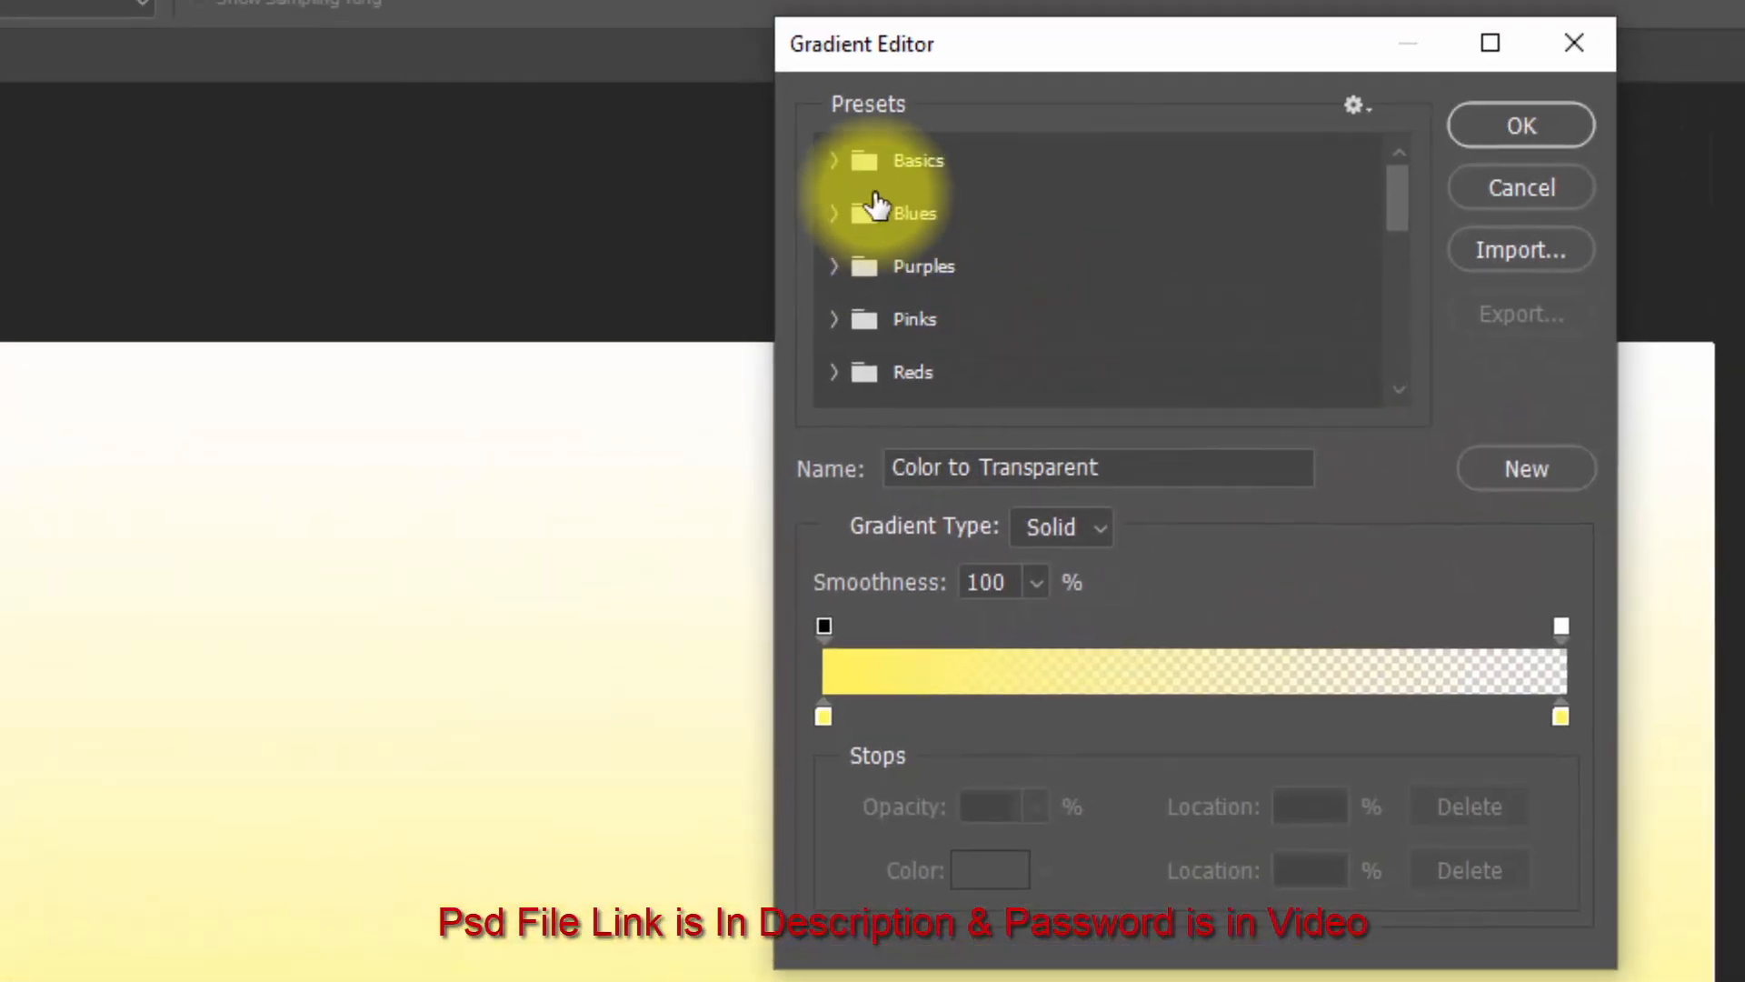
{"action": "left_click", "coordinate": [835, 161]}
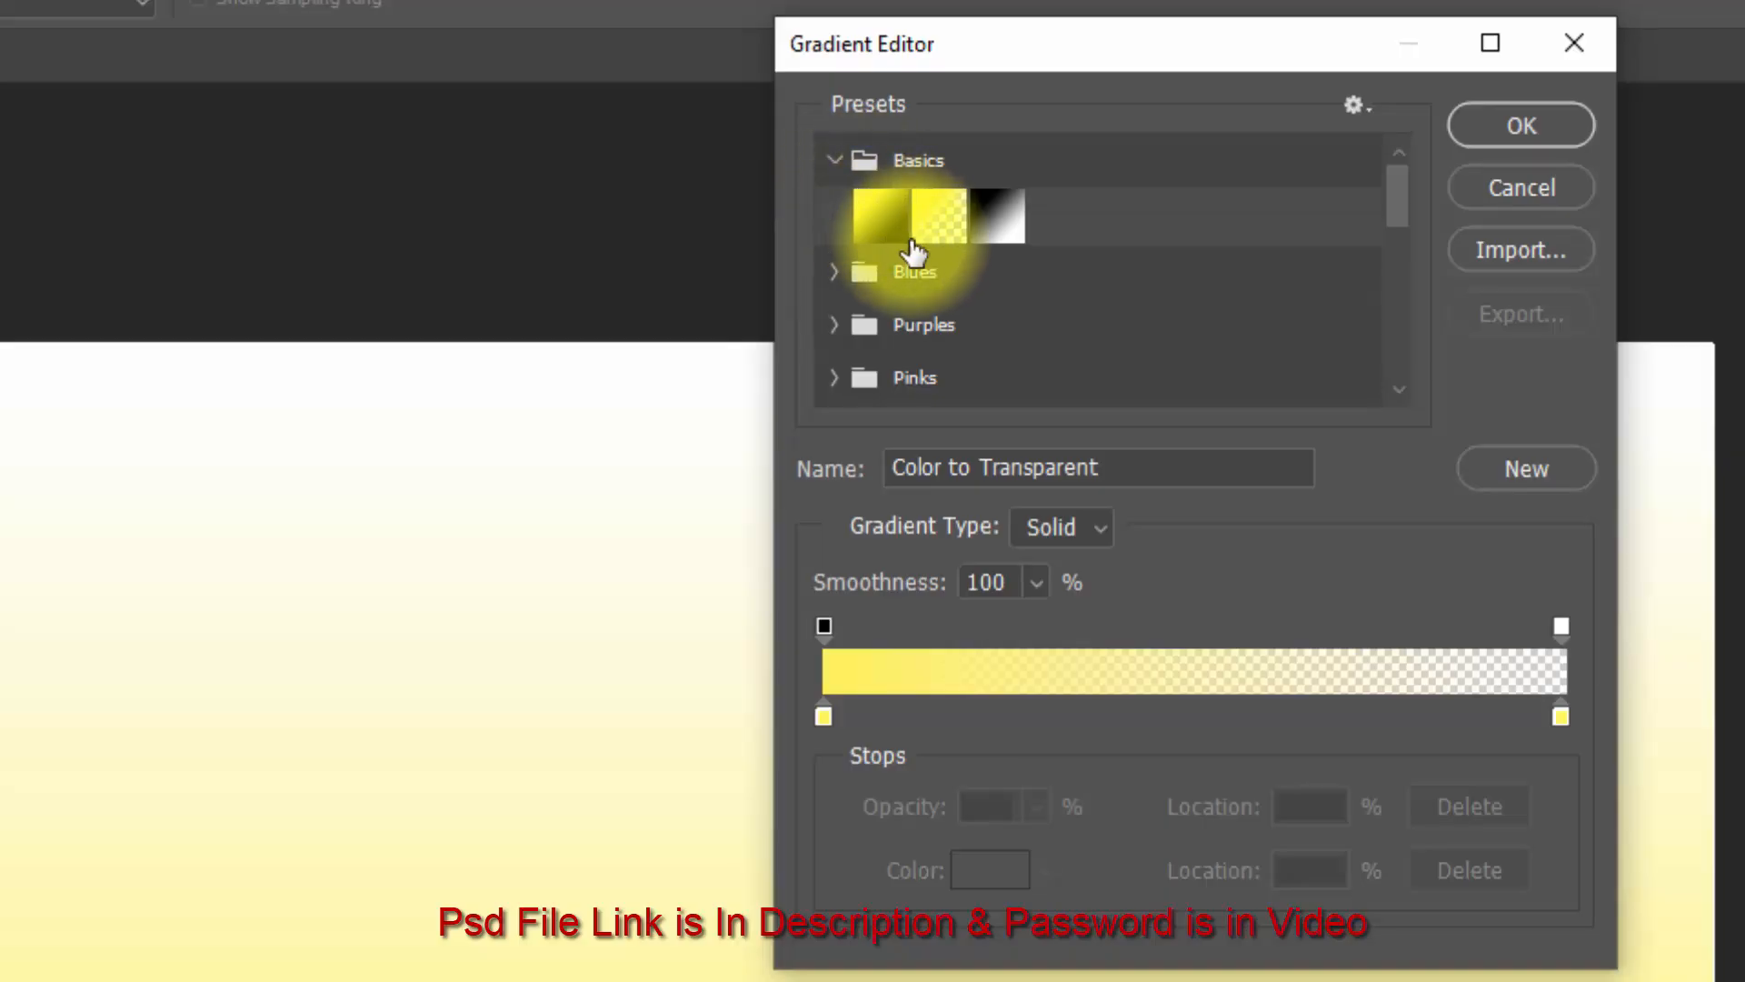
{"action": "left_click", "coordinate": [1016, 191]}
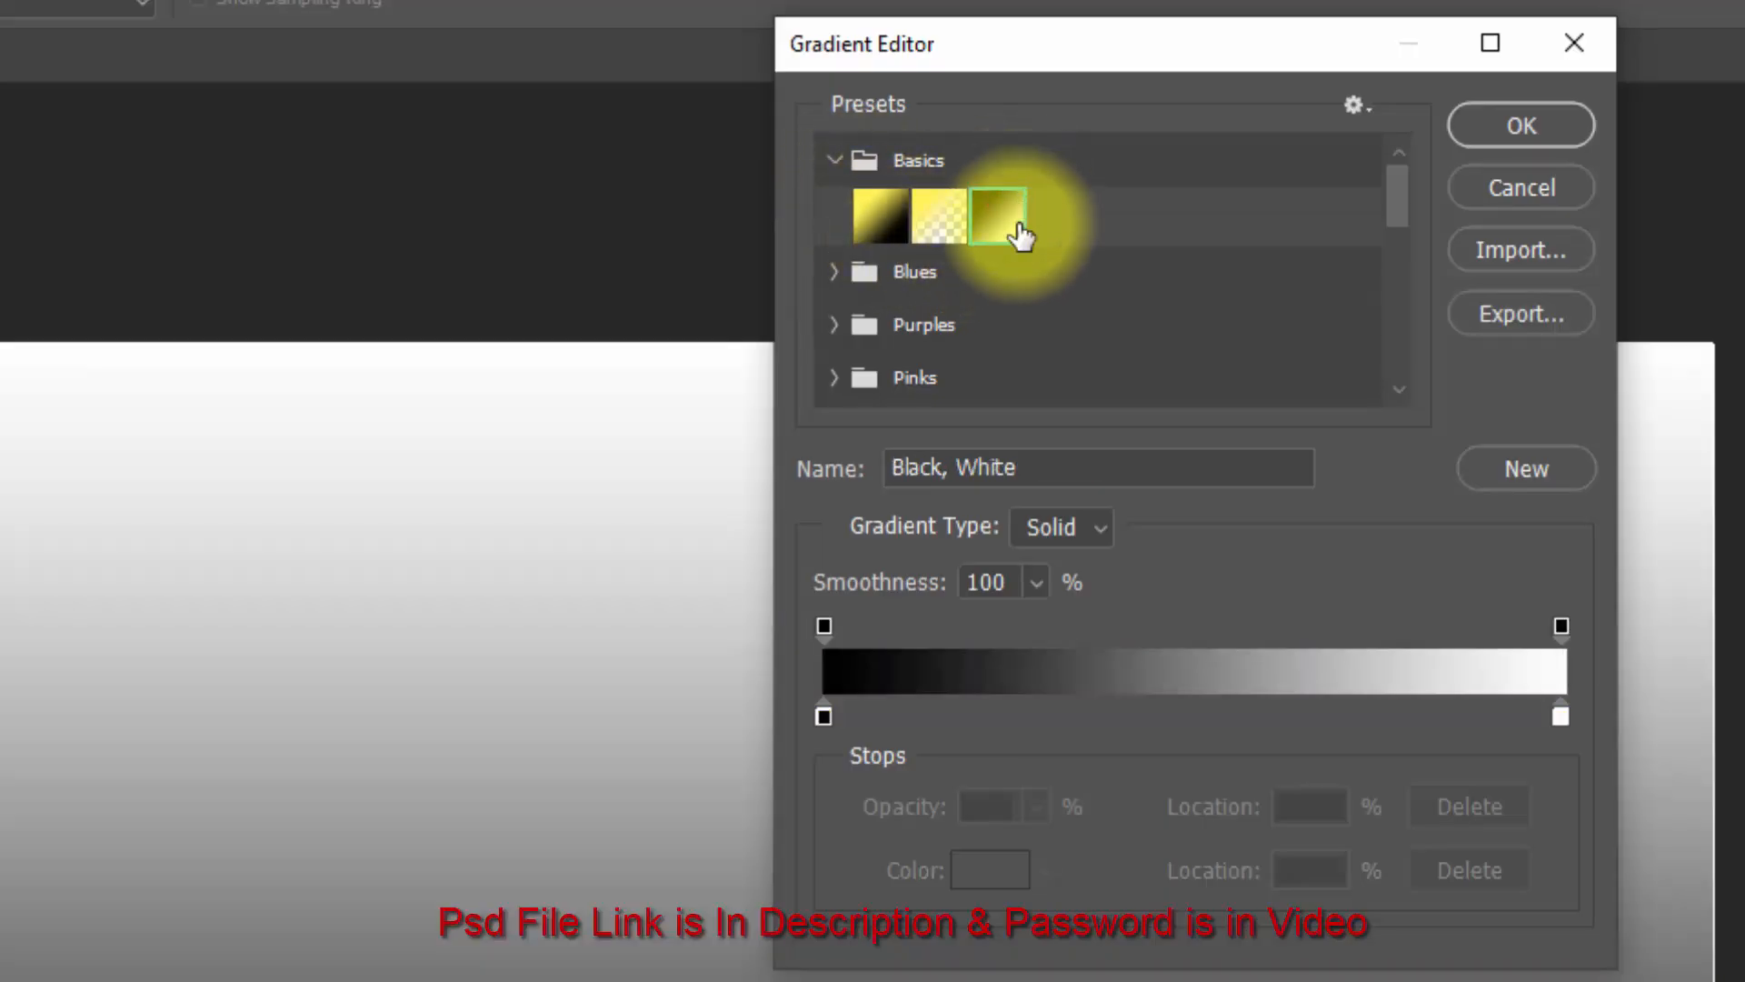
Set the gradient's black starting color stop to dc569c.
{"action": "left_click", "coordinate": [822, 719]}
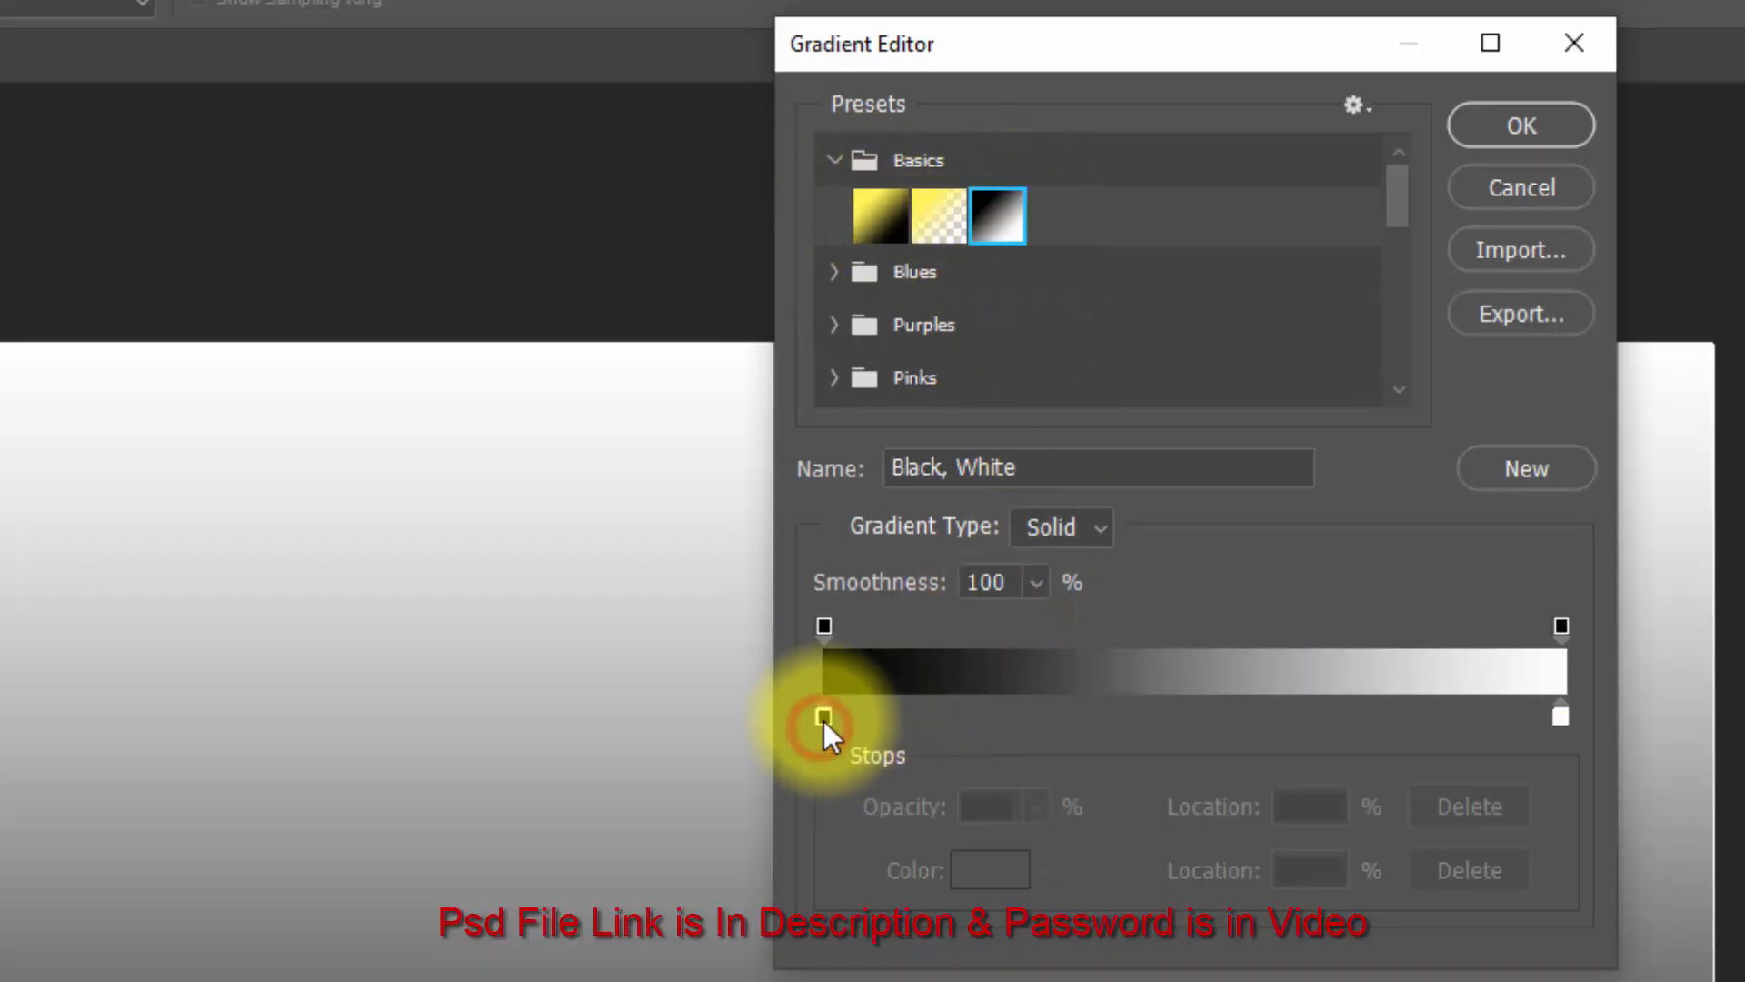
{"action": "left_click", "coordinate": [998, 870]}
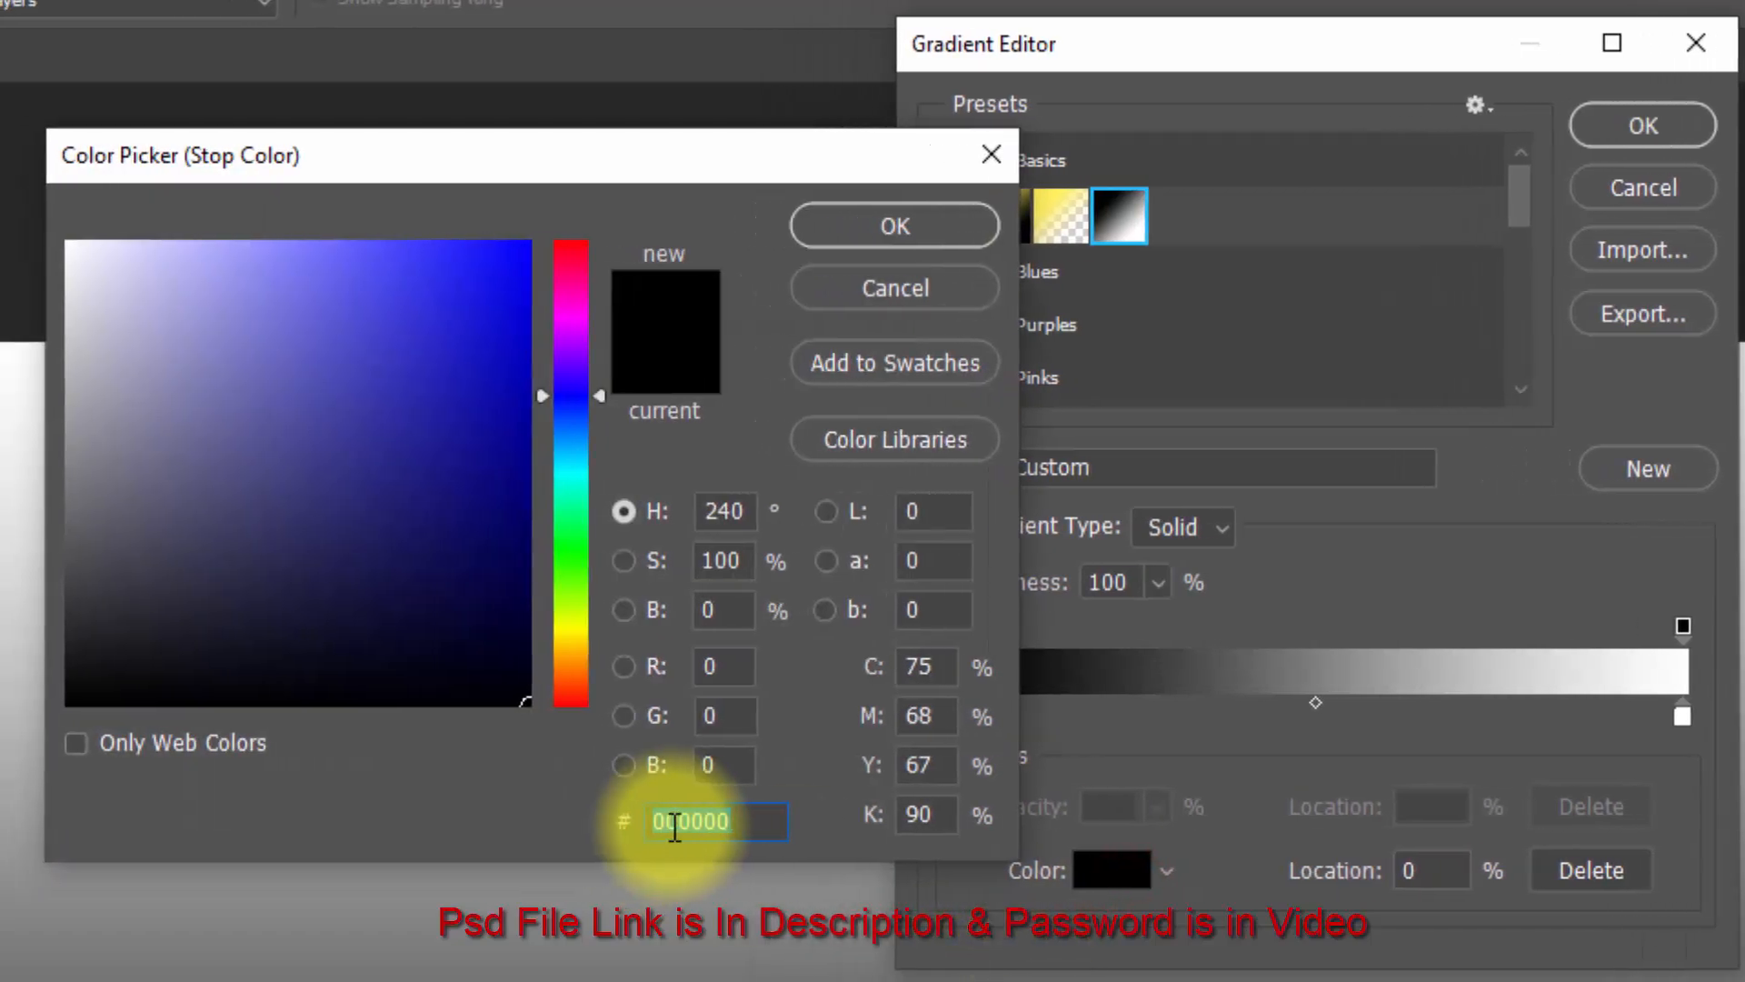
{"action": "type", "text": "dc"}
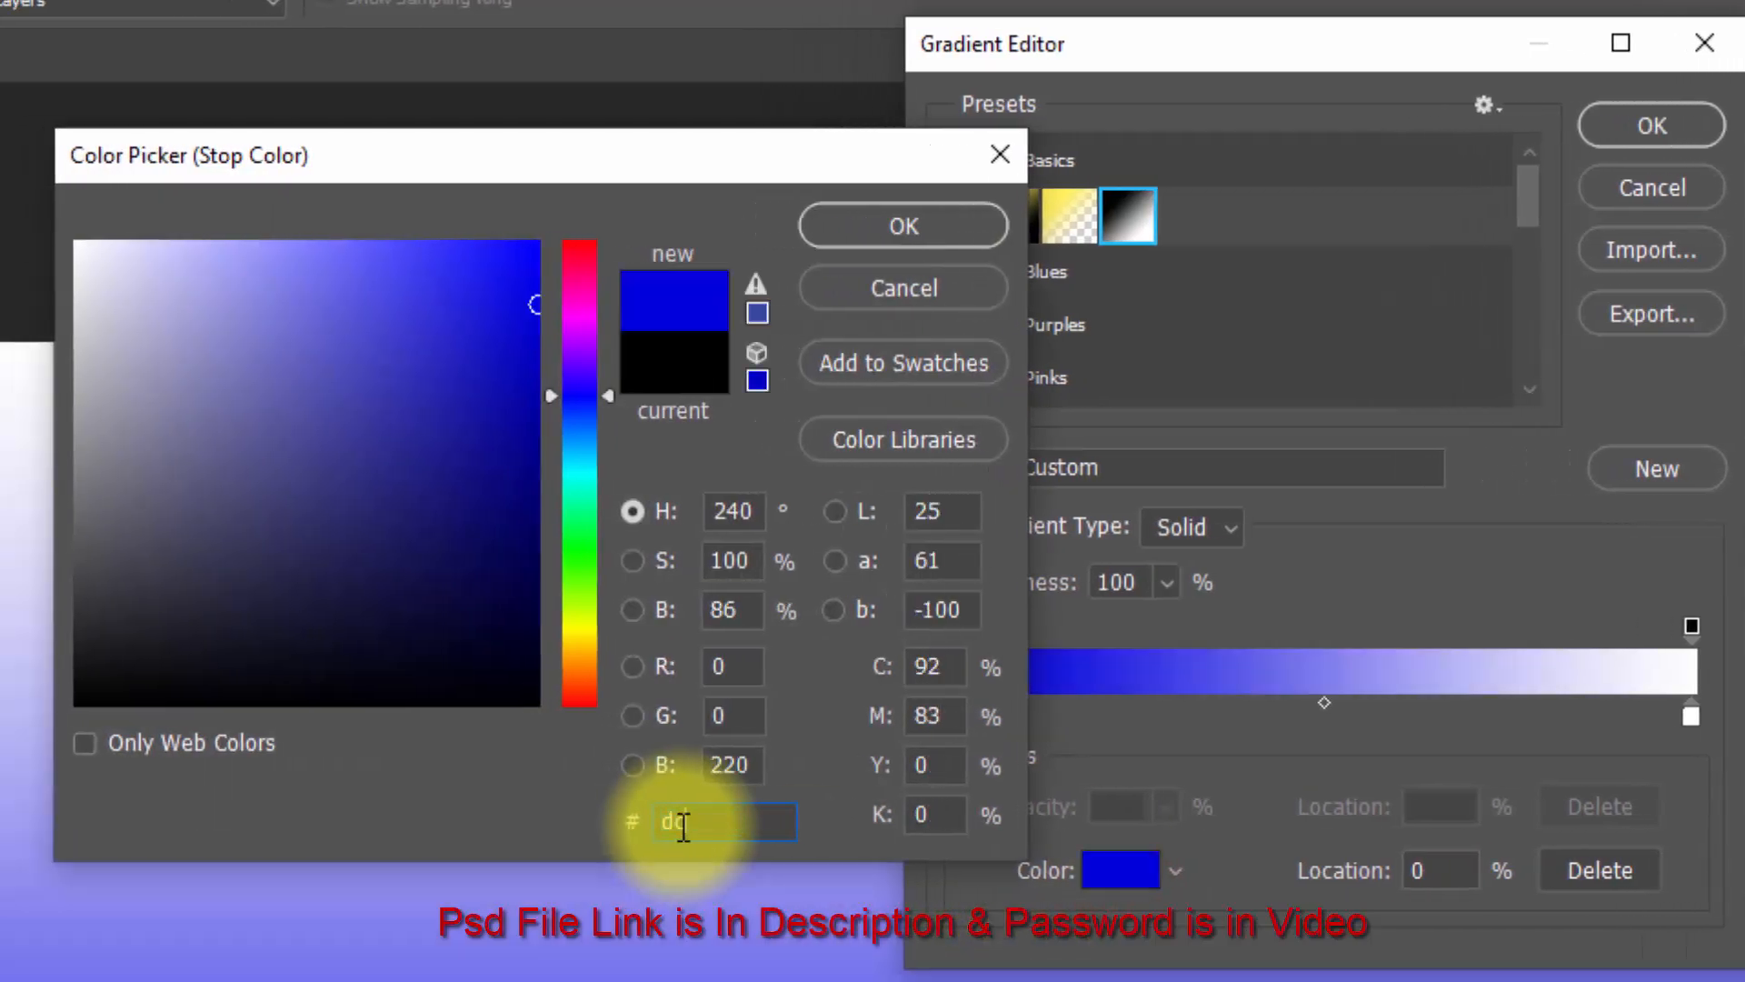
{"action": "type", "text": "569"}
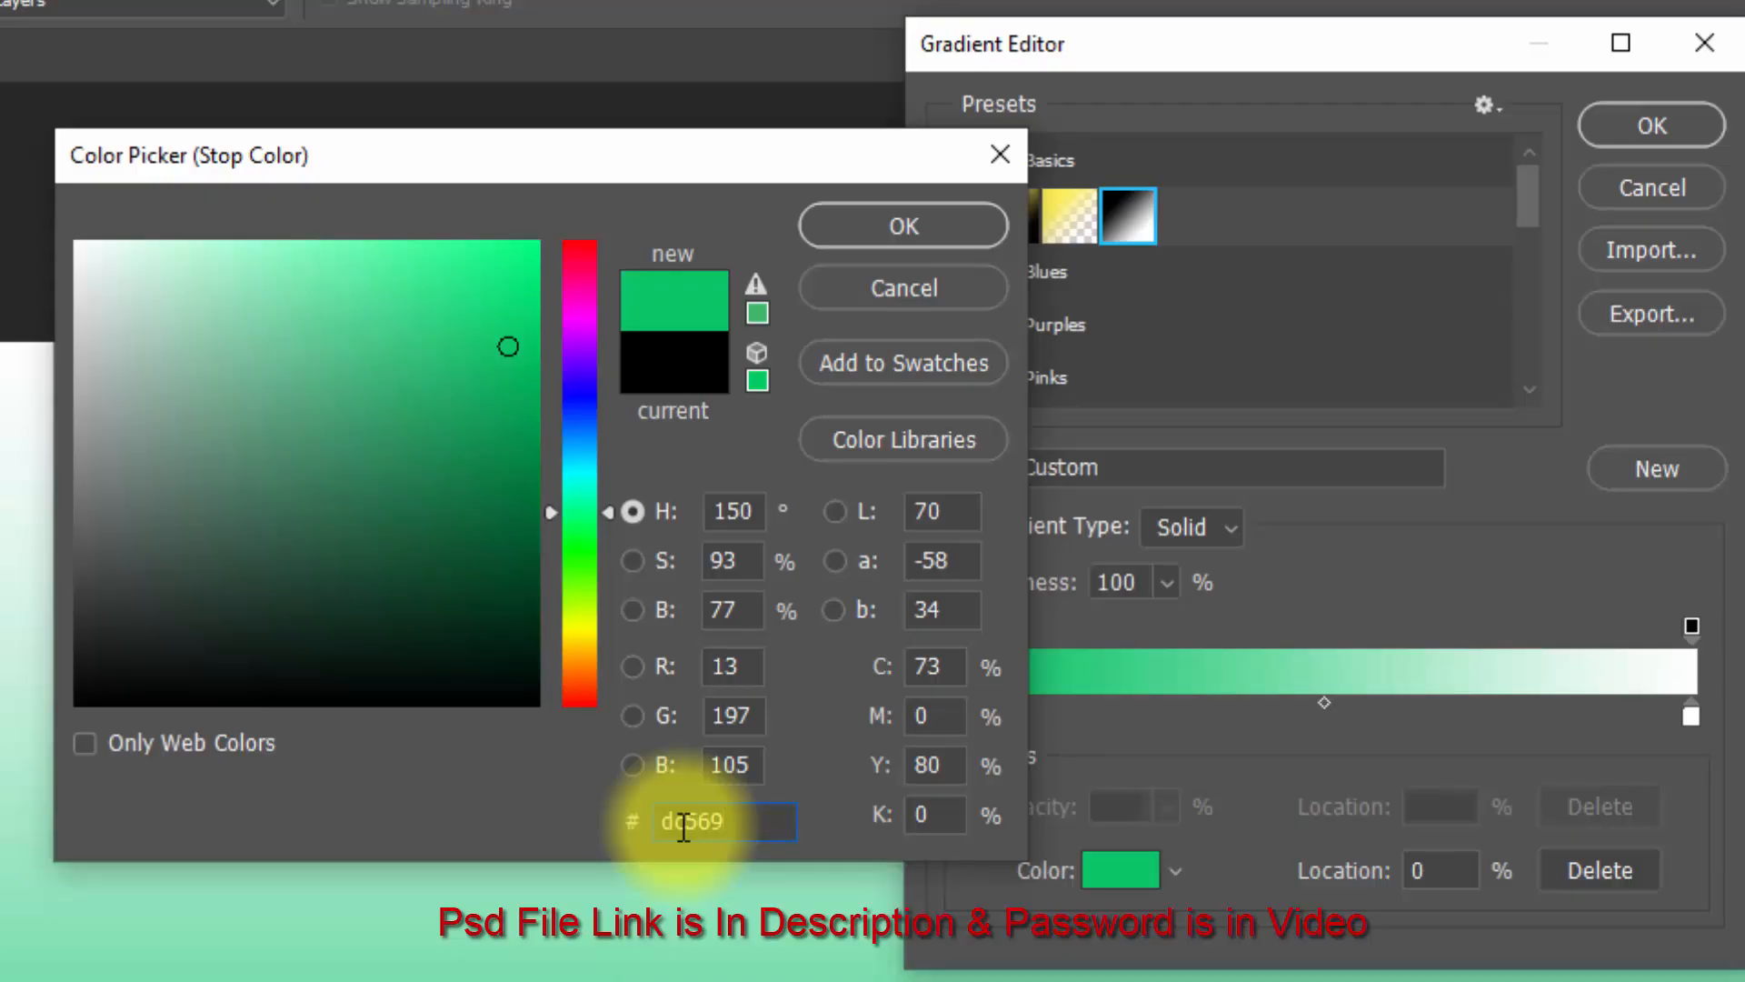
{"action": "type", "text": "c"}
{"action": "left_click", "coordinate": [878, 227]}
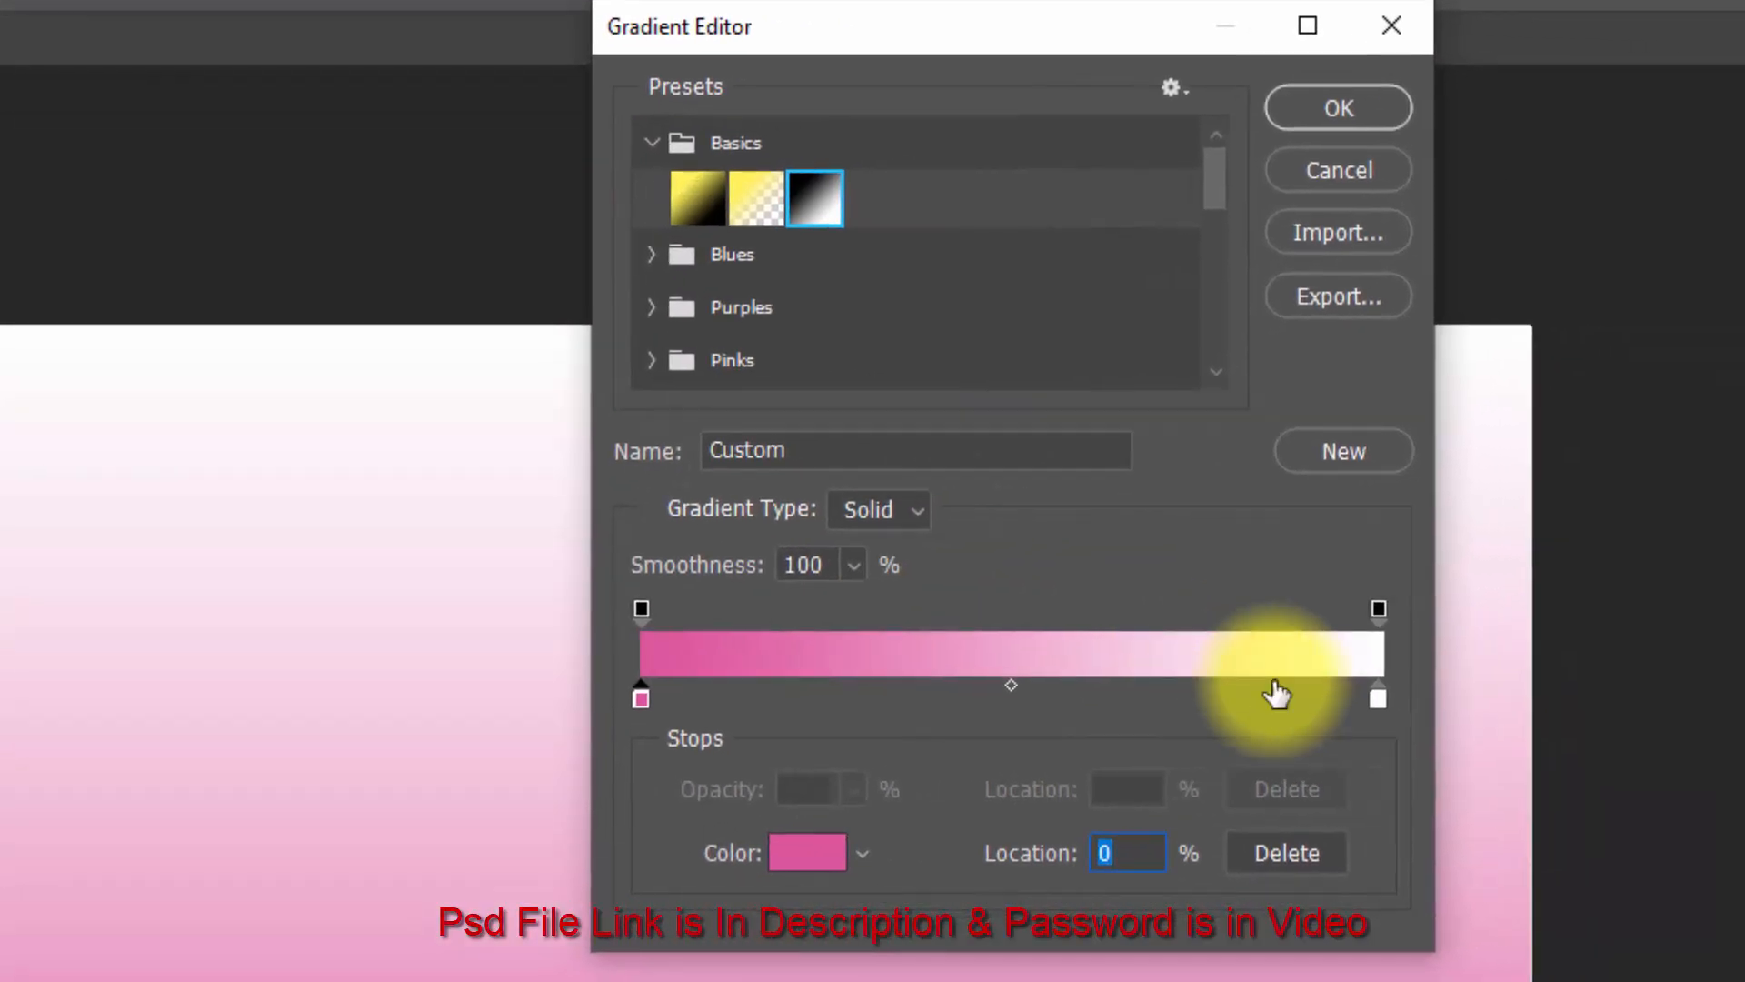
Set the gradient's white end color stop to ffb6dc and accept the edited gradient.
{"action": "left_click", "coordinate": [1377, 698]}
{"action": "left_click", "coordinate": [796, 851]}
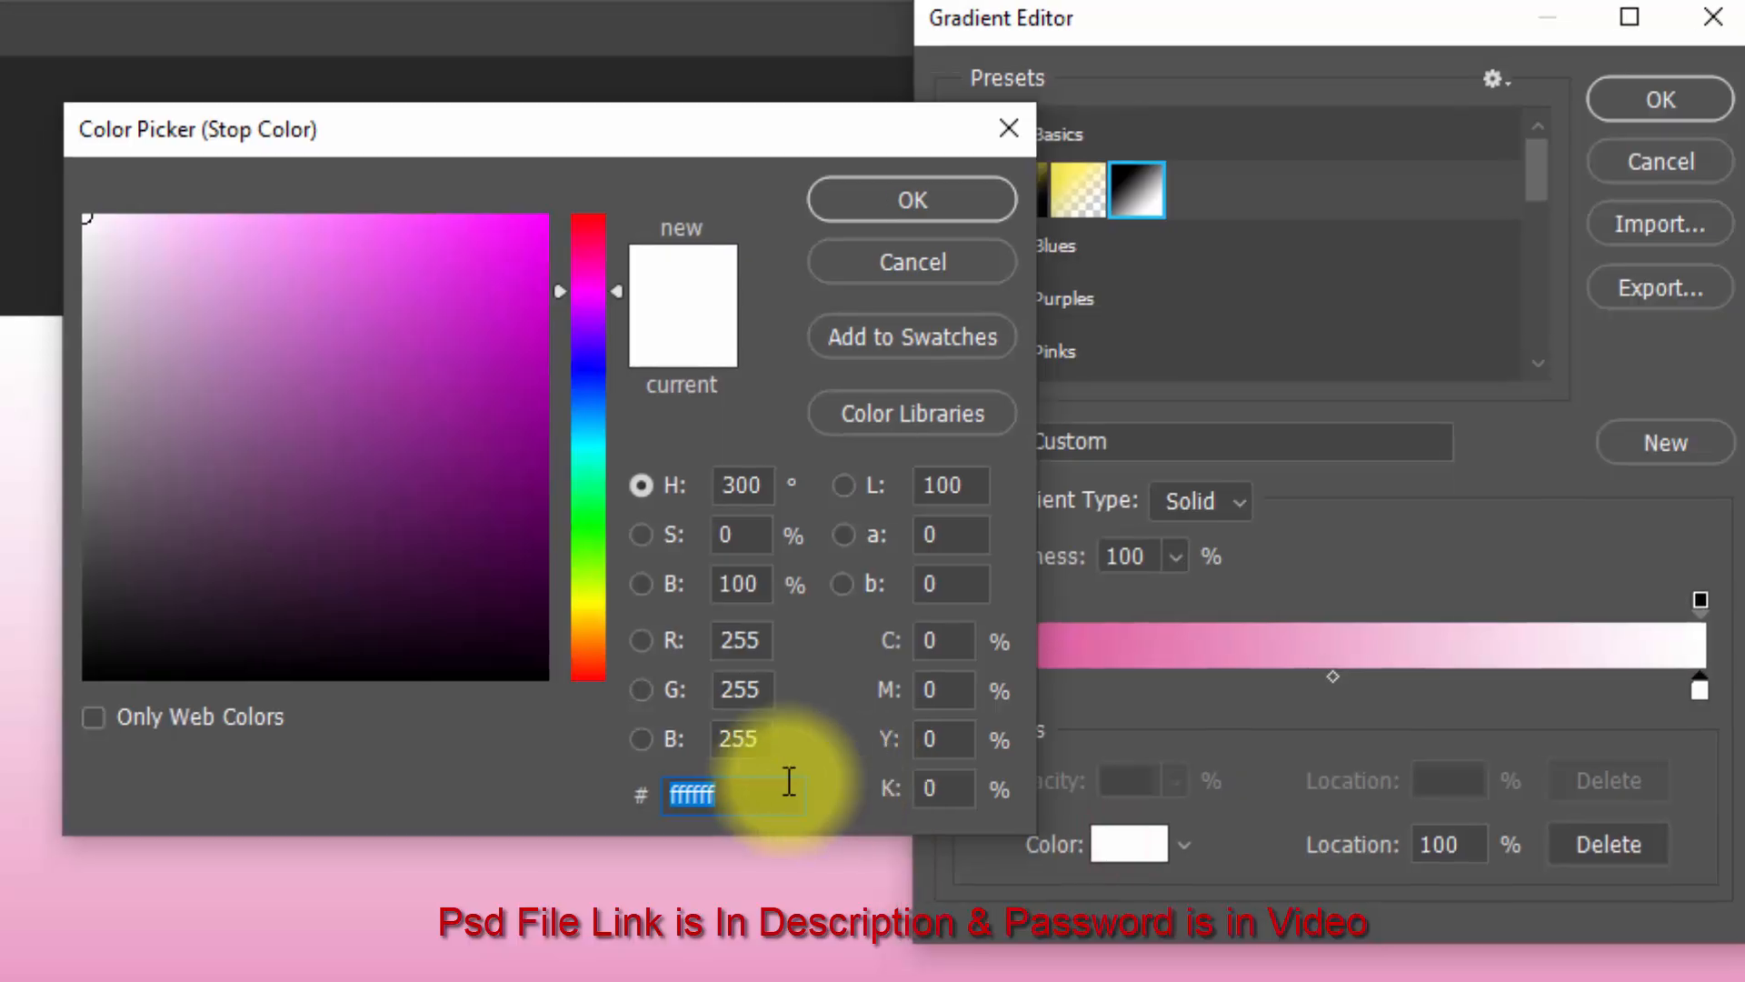
{"action": "type", "text": "ffb6"}
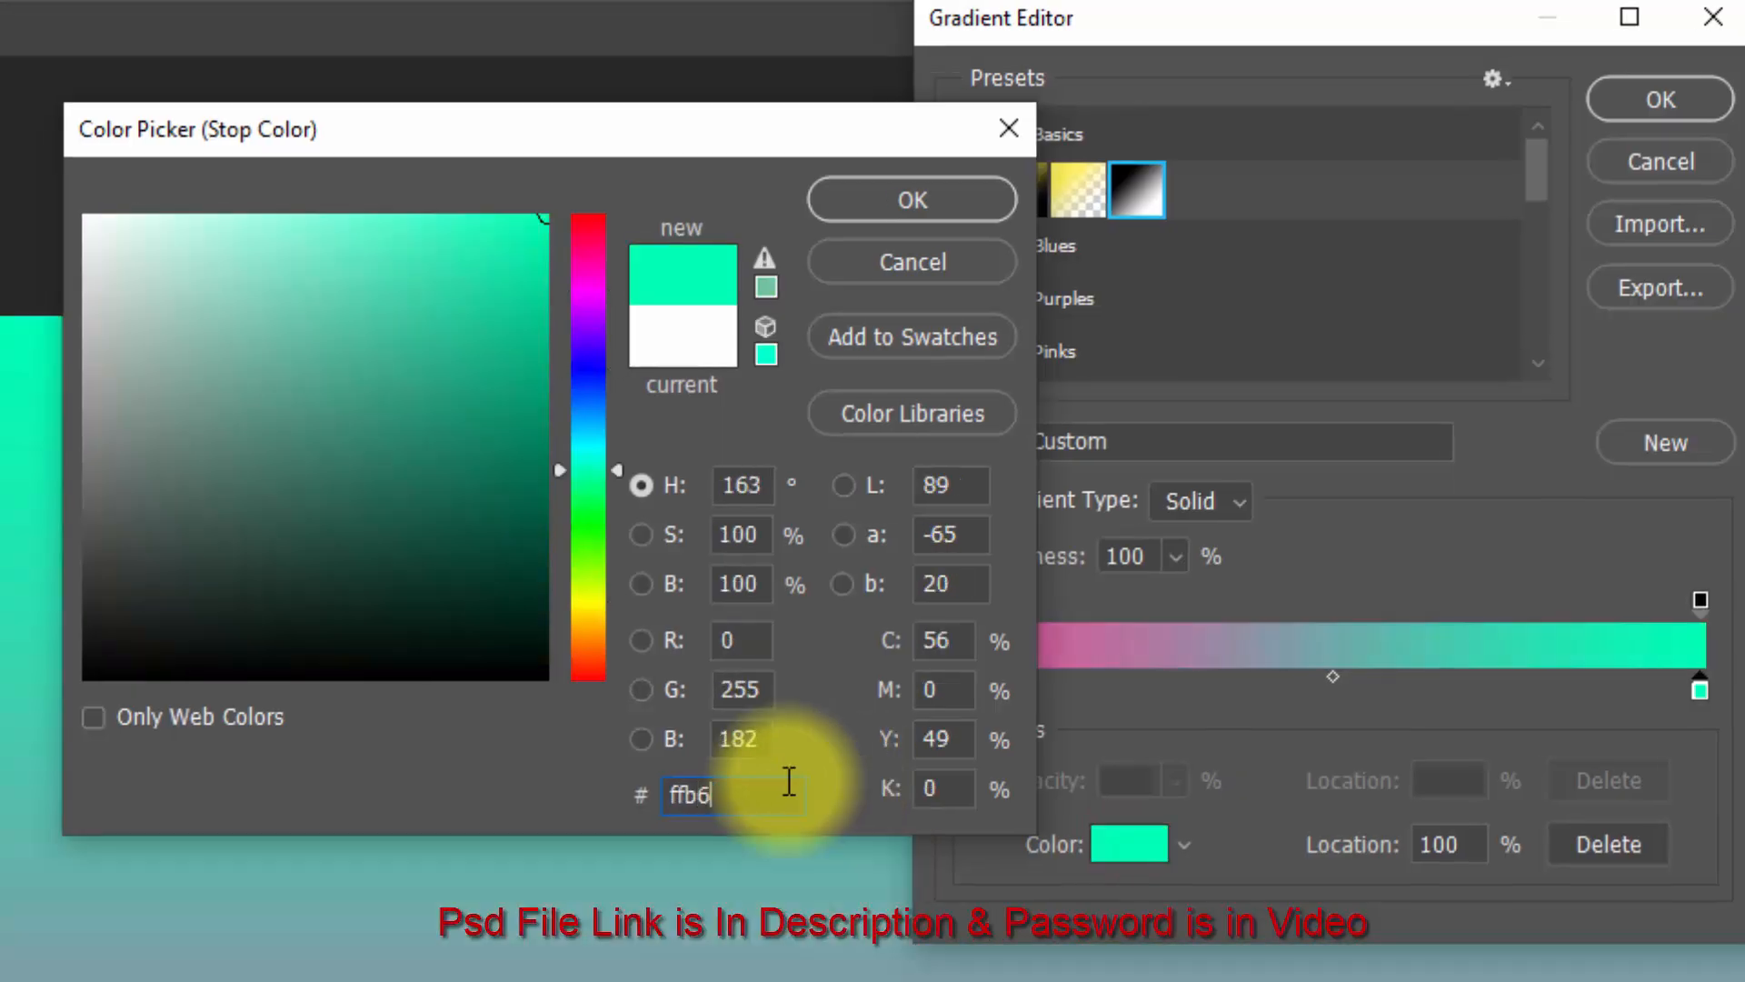
{"action": "type", "text": "dc"}
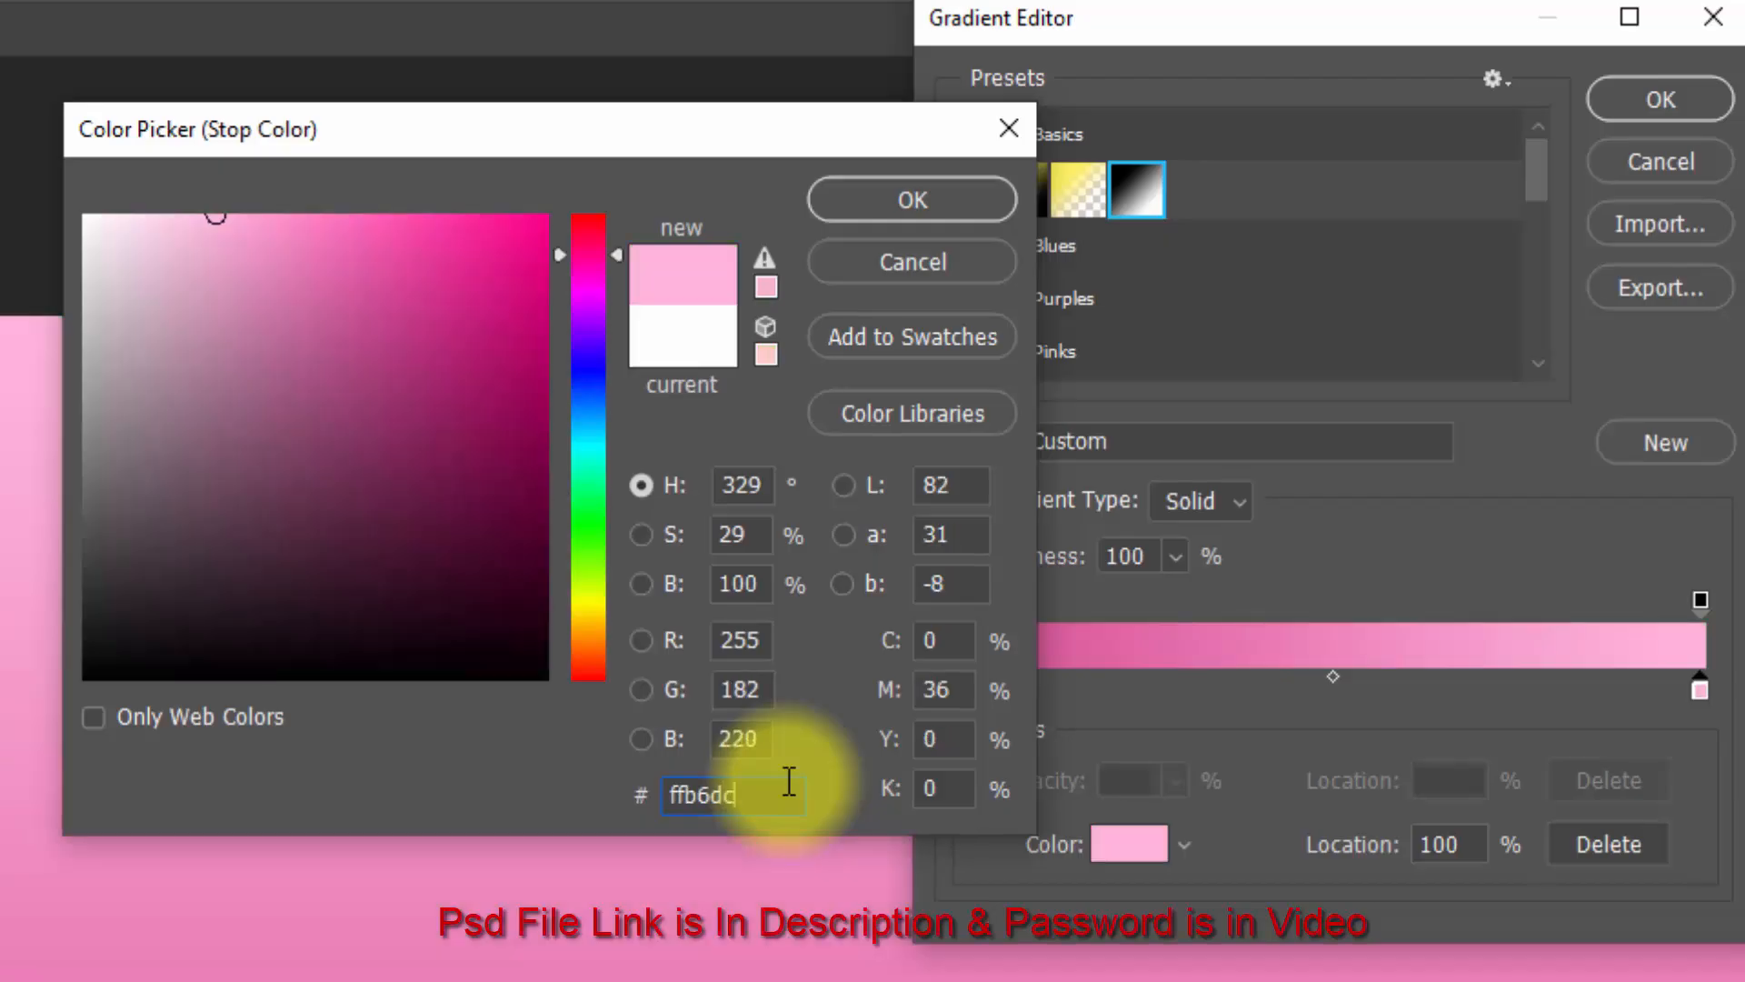
{"action": "left_click", "coordinate": [906, 190]}
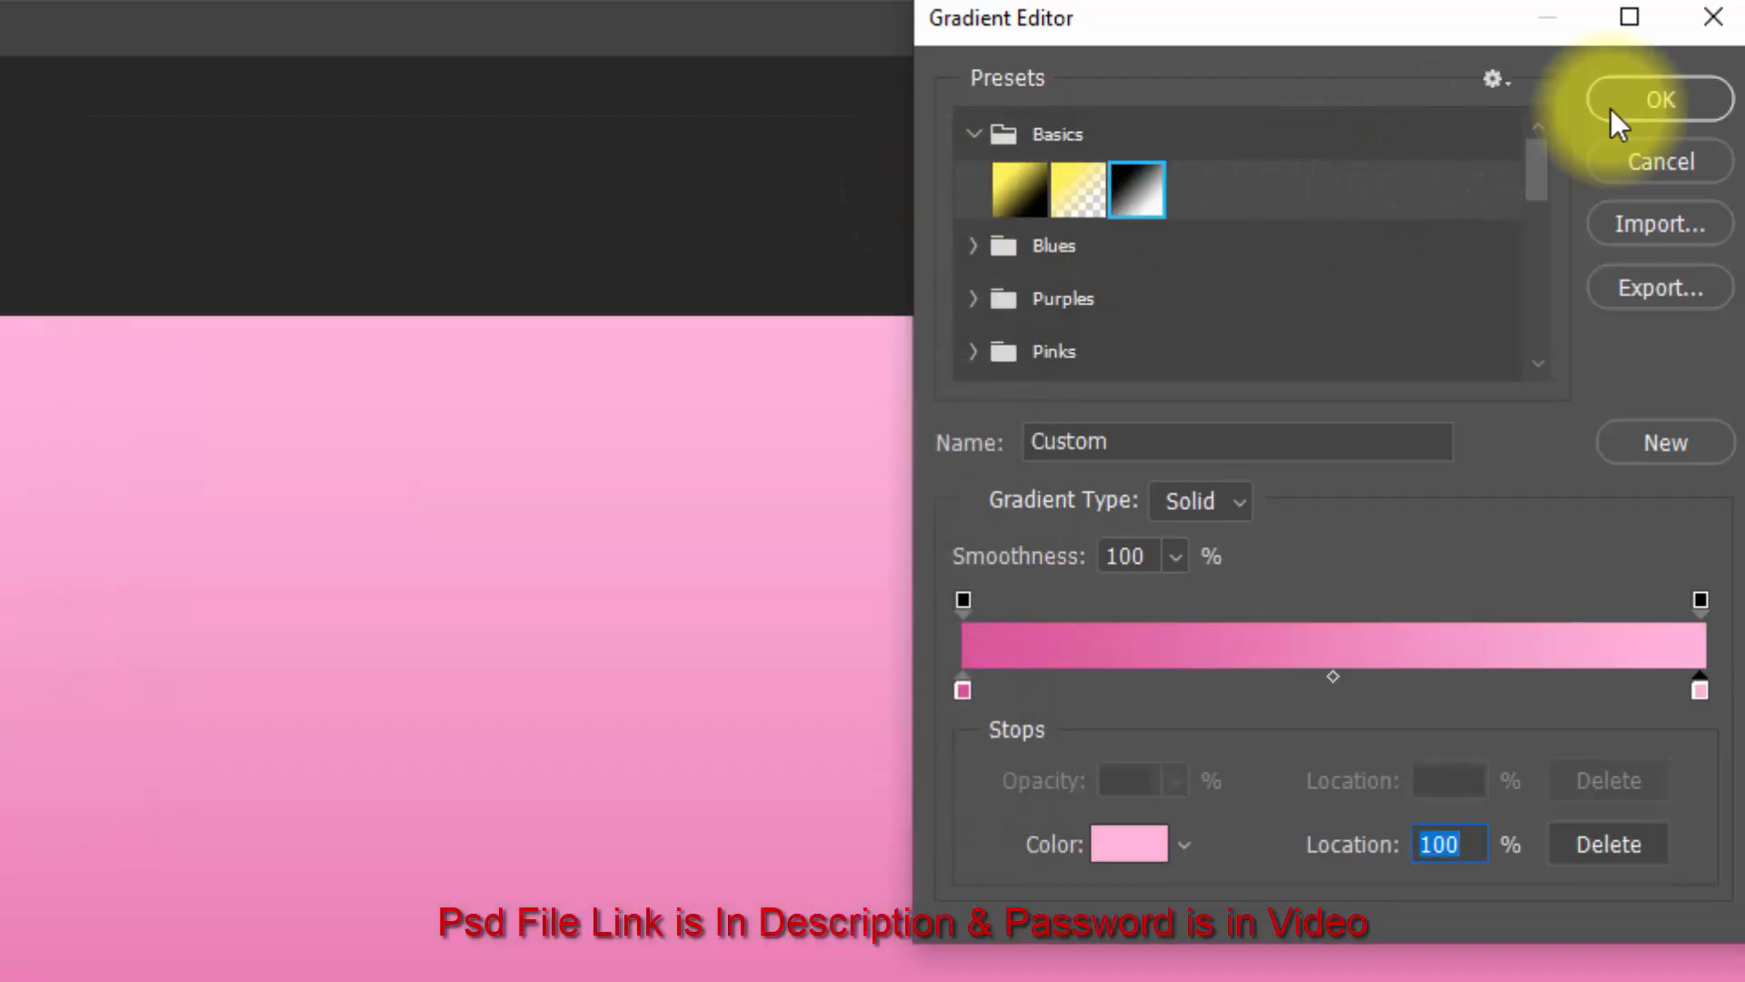
{"action": "left_click", "coordinate": [1658, 101]}
Make the gradient fill Radial at 417% scale with Reverse and Dither enabled, and apply it.
{"action": "left_click", "coordinate": [1179, 322]}
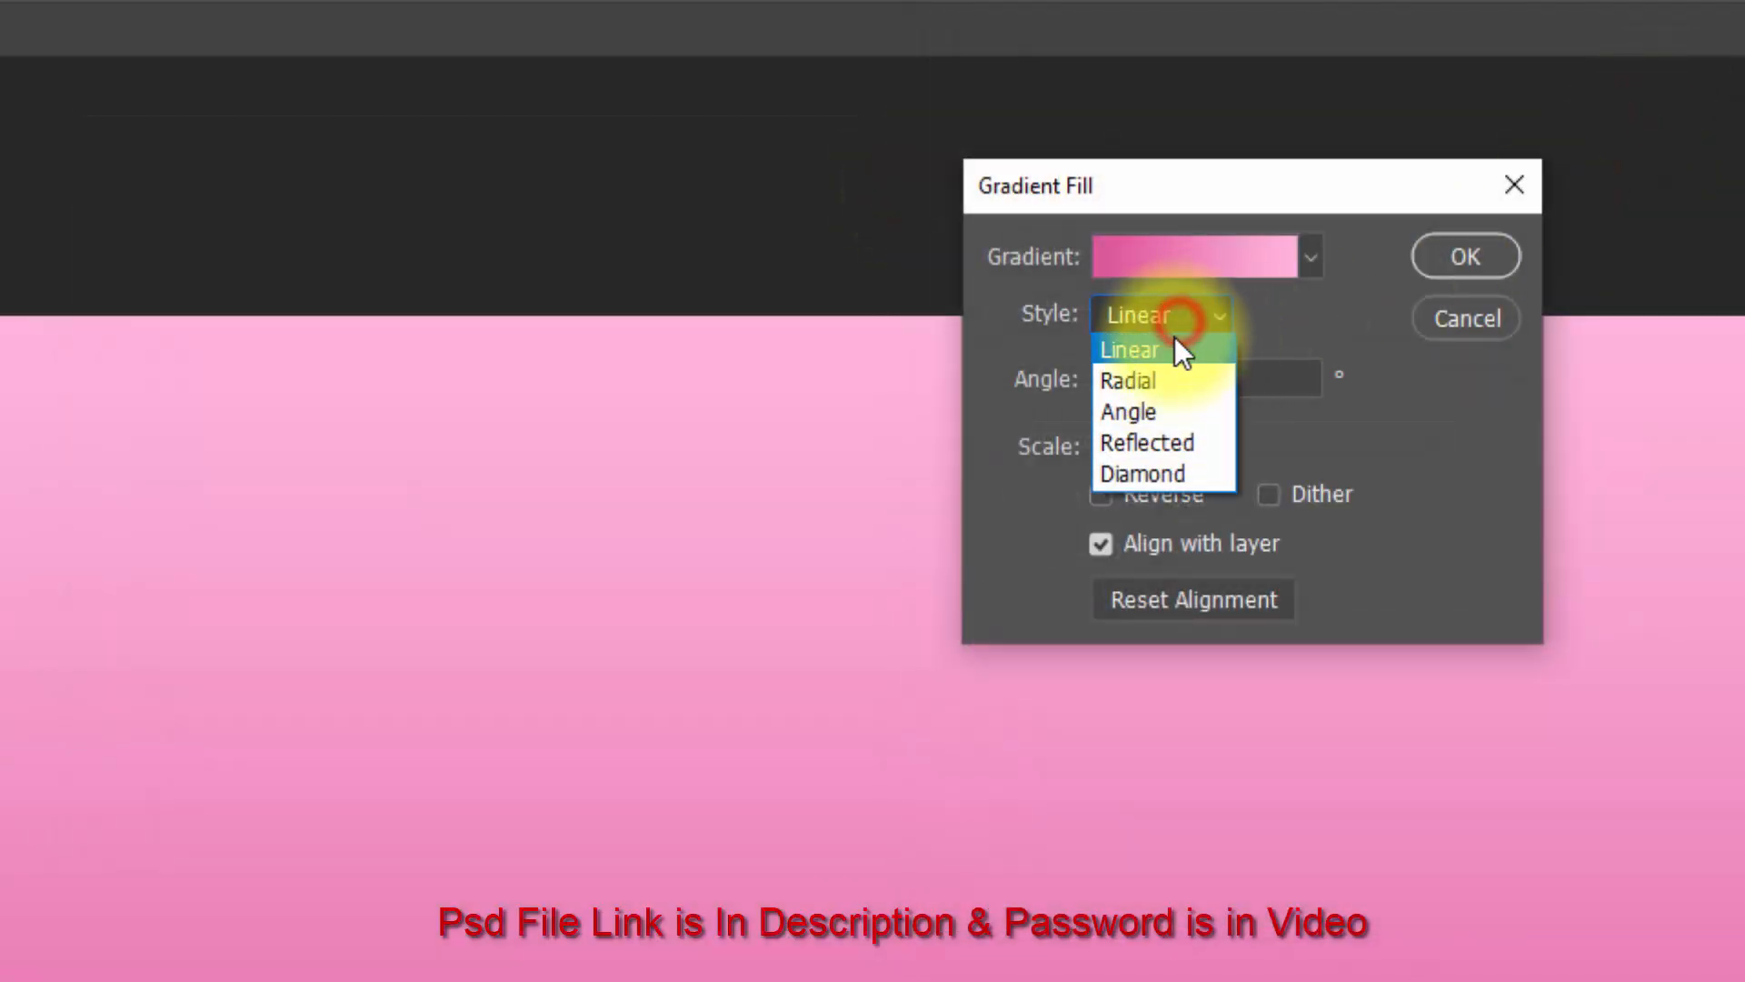
{"action": "left_click", "coordinate": [1163, 374]}
{"action": "left_click", "coordinate": [1221, 379]}
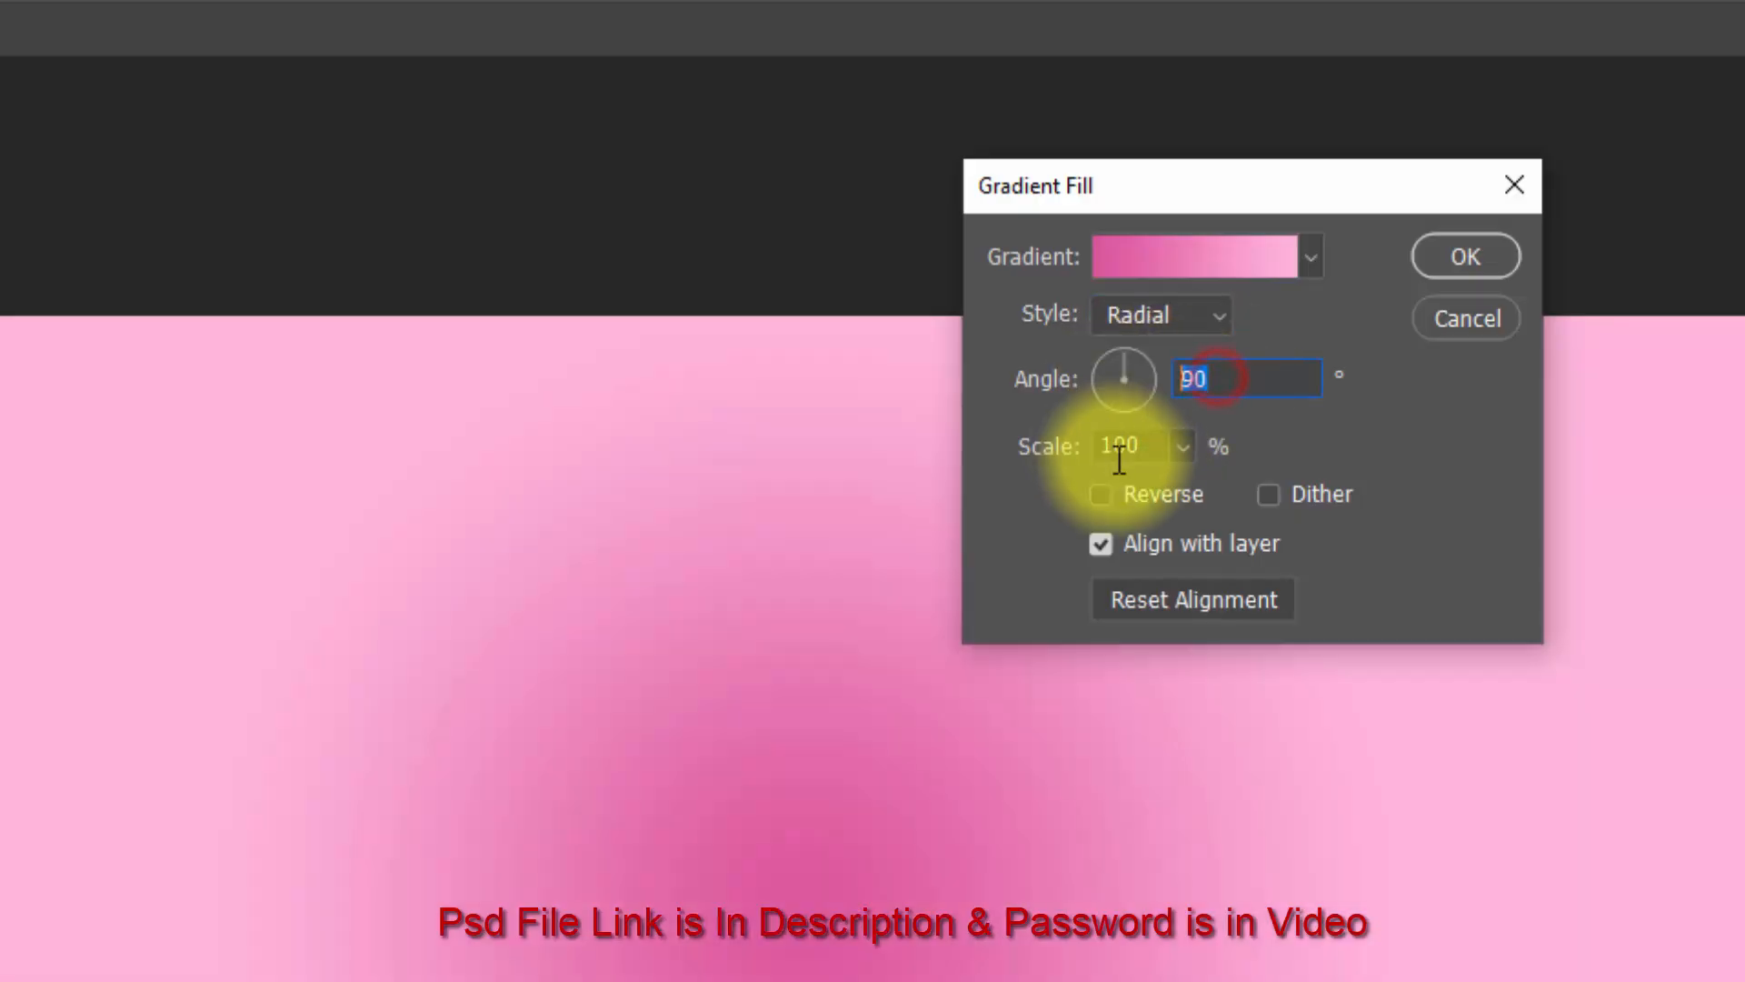
{"action": "left_click", "coordinate": [1142, 444]}
{"action": "key", "text": "BackSpace"}
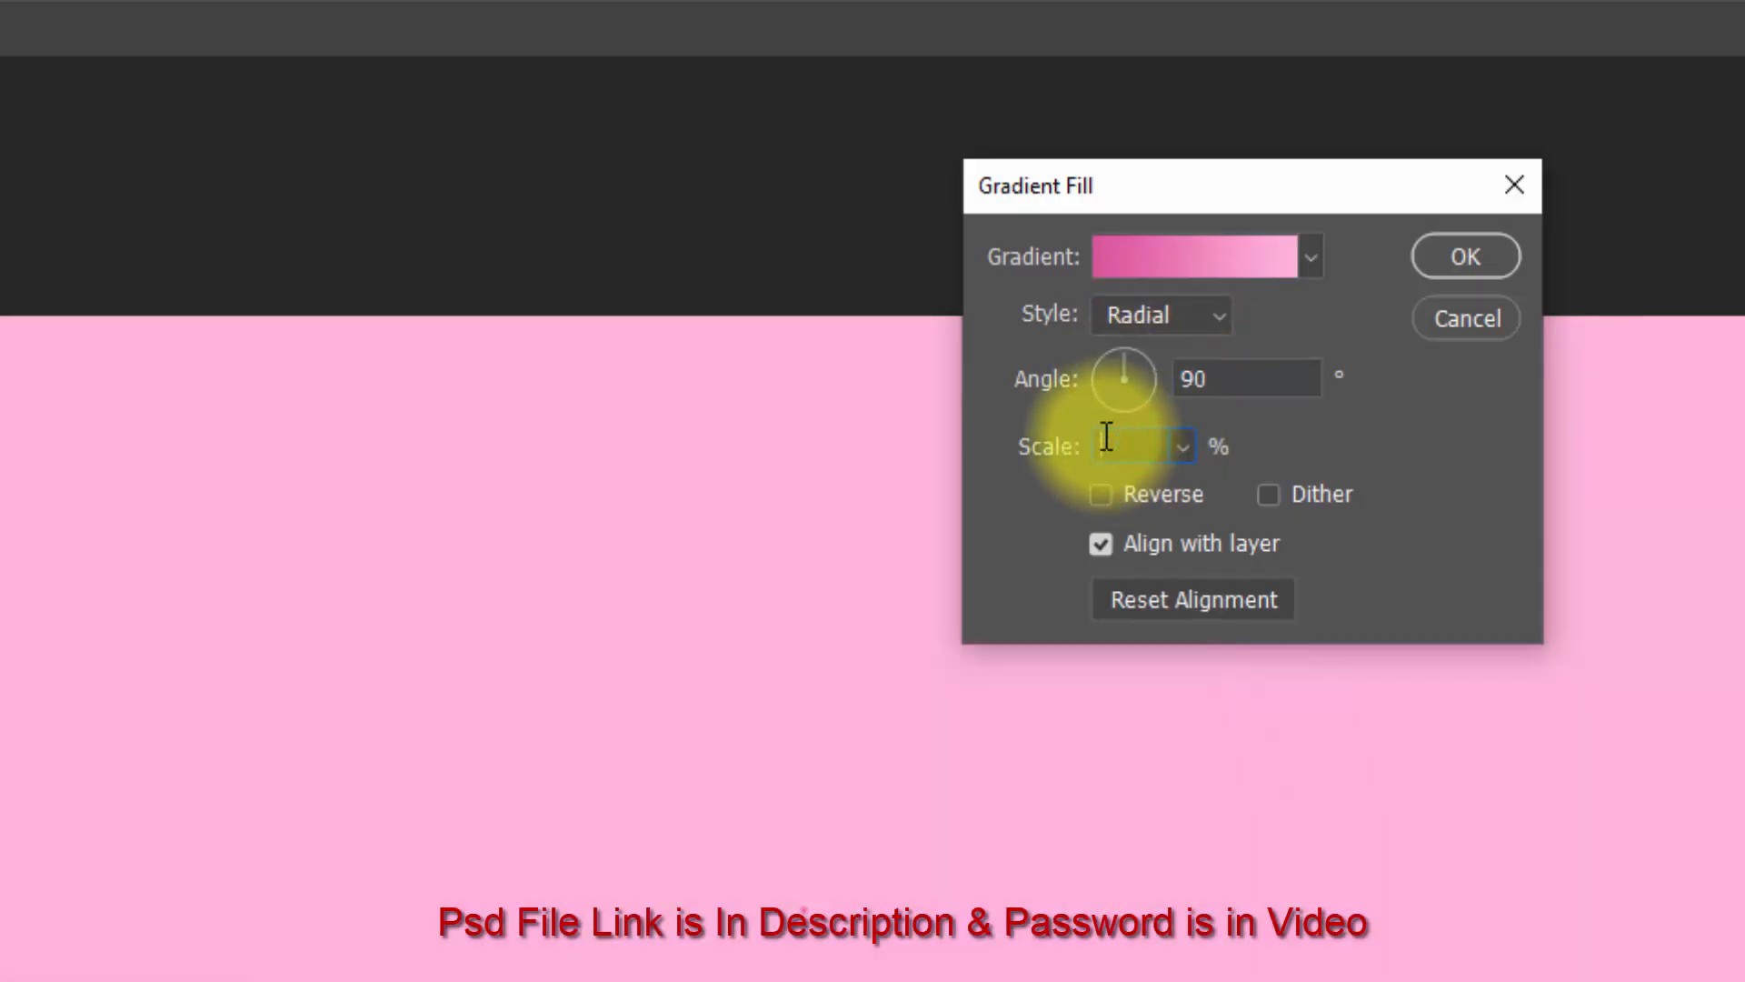
{"action": "type", "text": "117"}
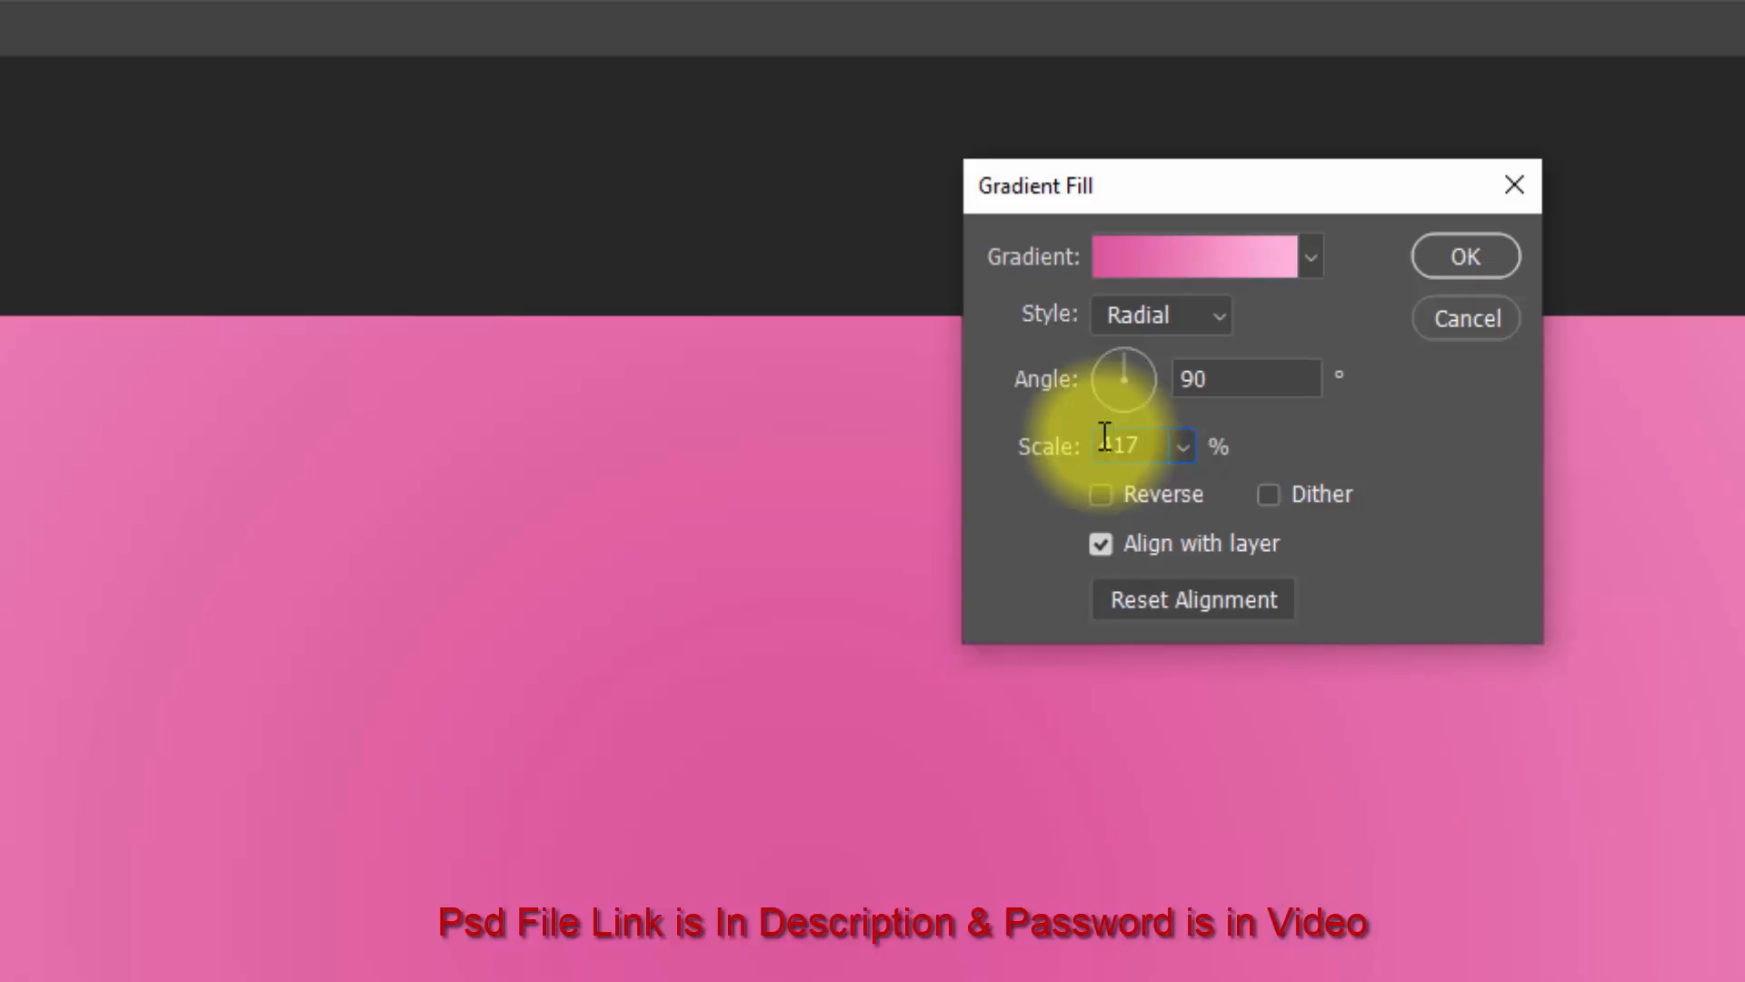
{"action": "left_click", "coordinate": [1149, 499]}
{"action": "left_click", "coordinate": [1273, 496]}
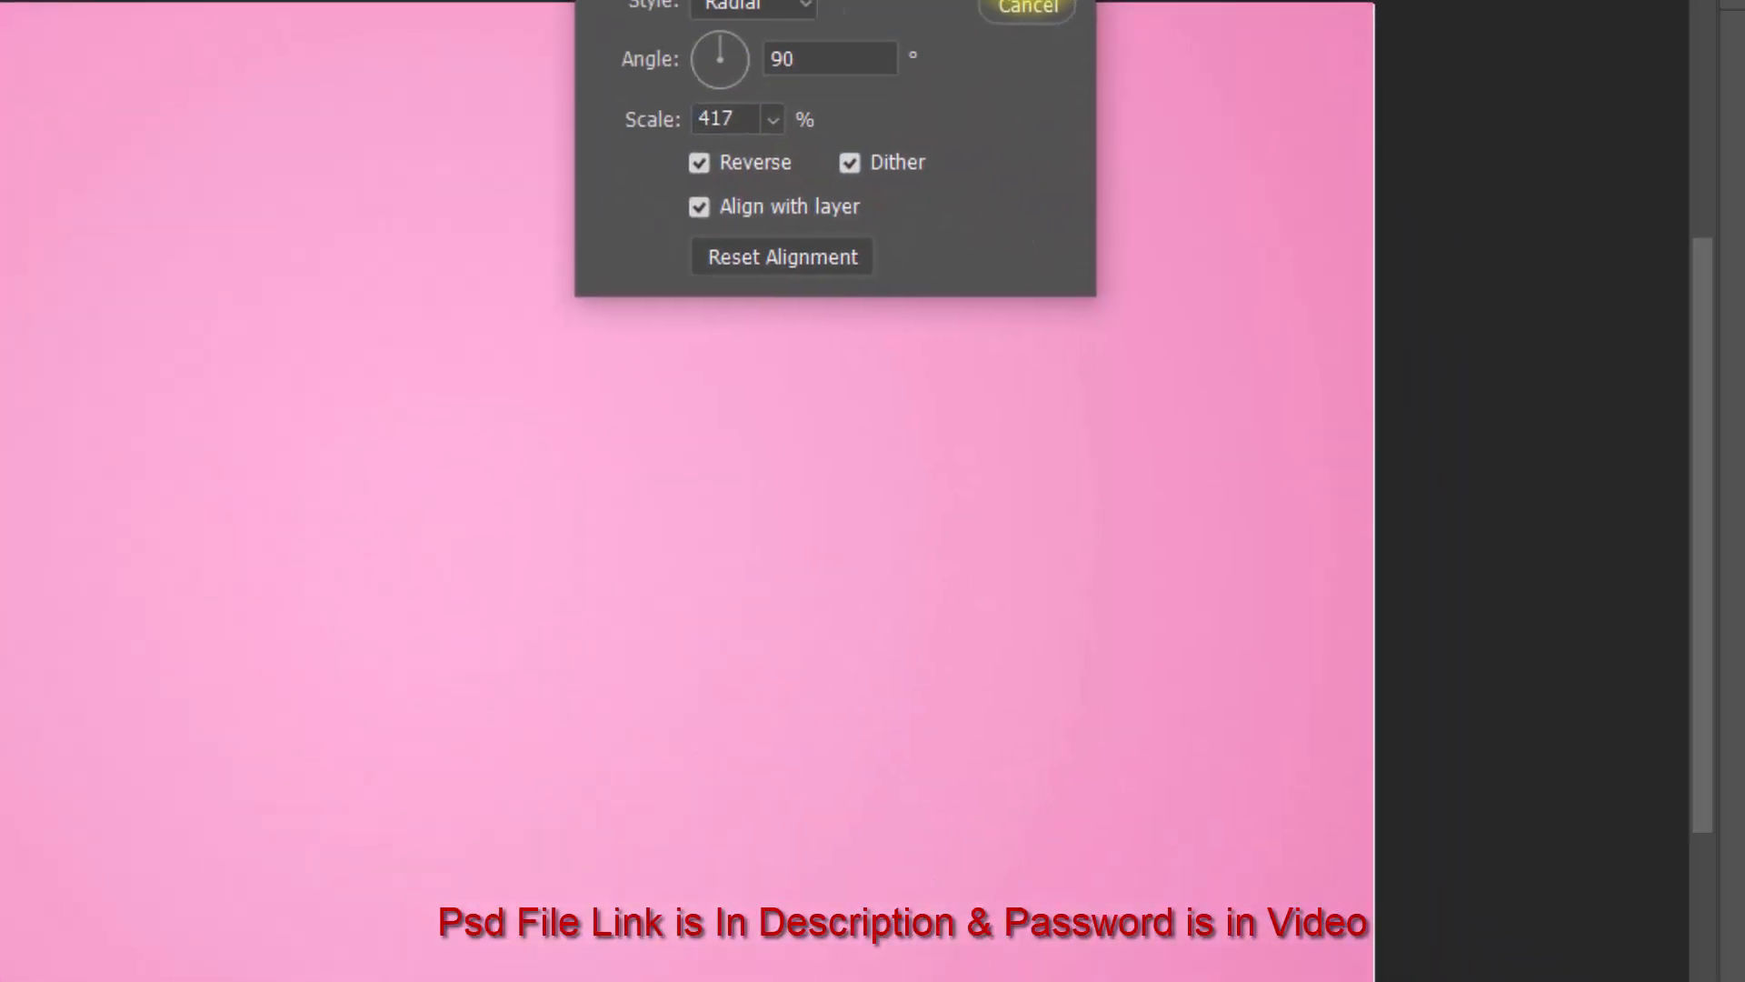
{"action": "left_click", "coordinate": [1436, 241]}
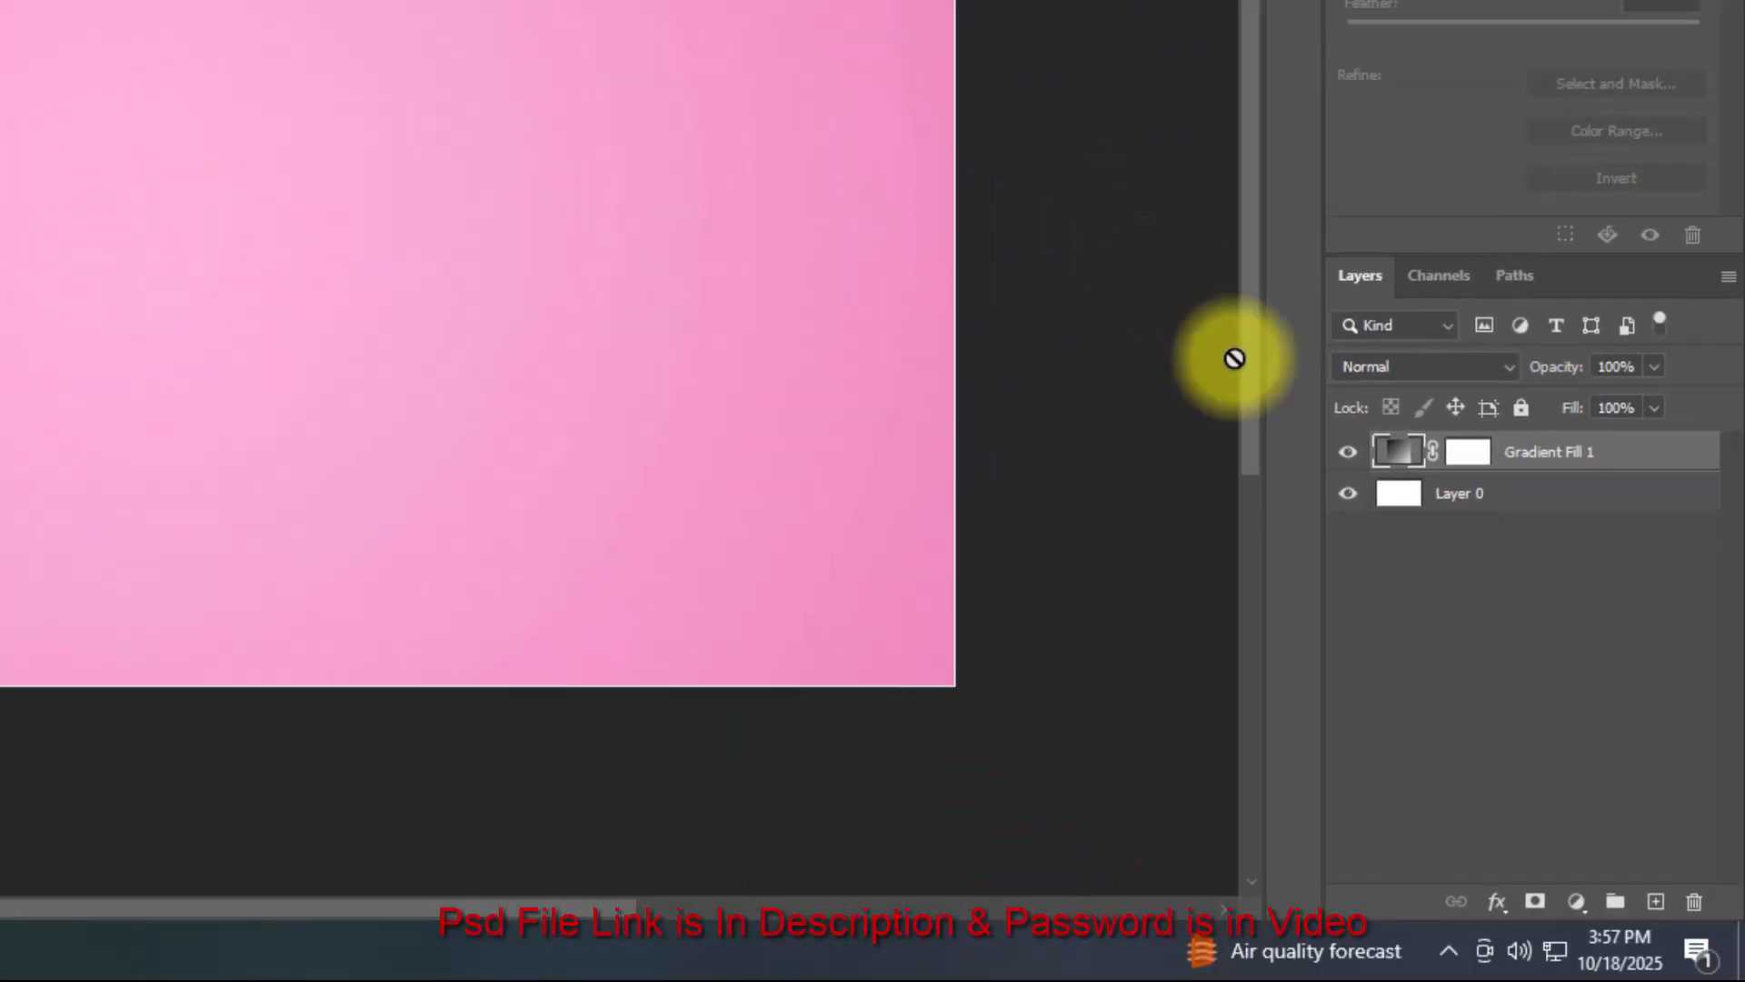
Group the gradient fill layer and Layer 0 together under the name Background.
{"action": "left_click", "coordinate": [1451, 500], "text": "shift"}
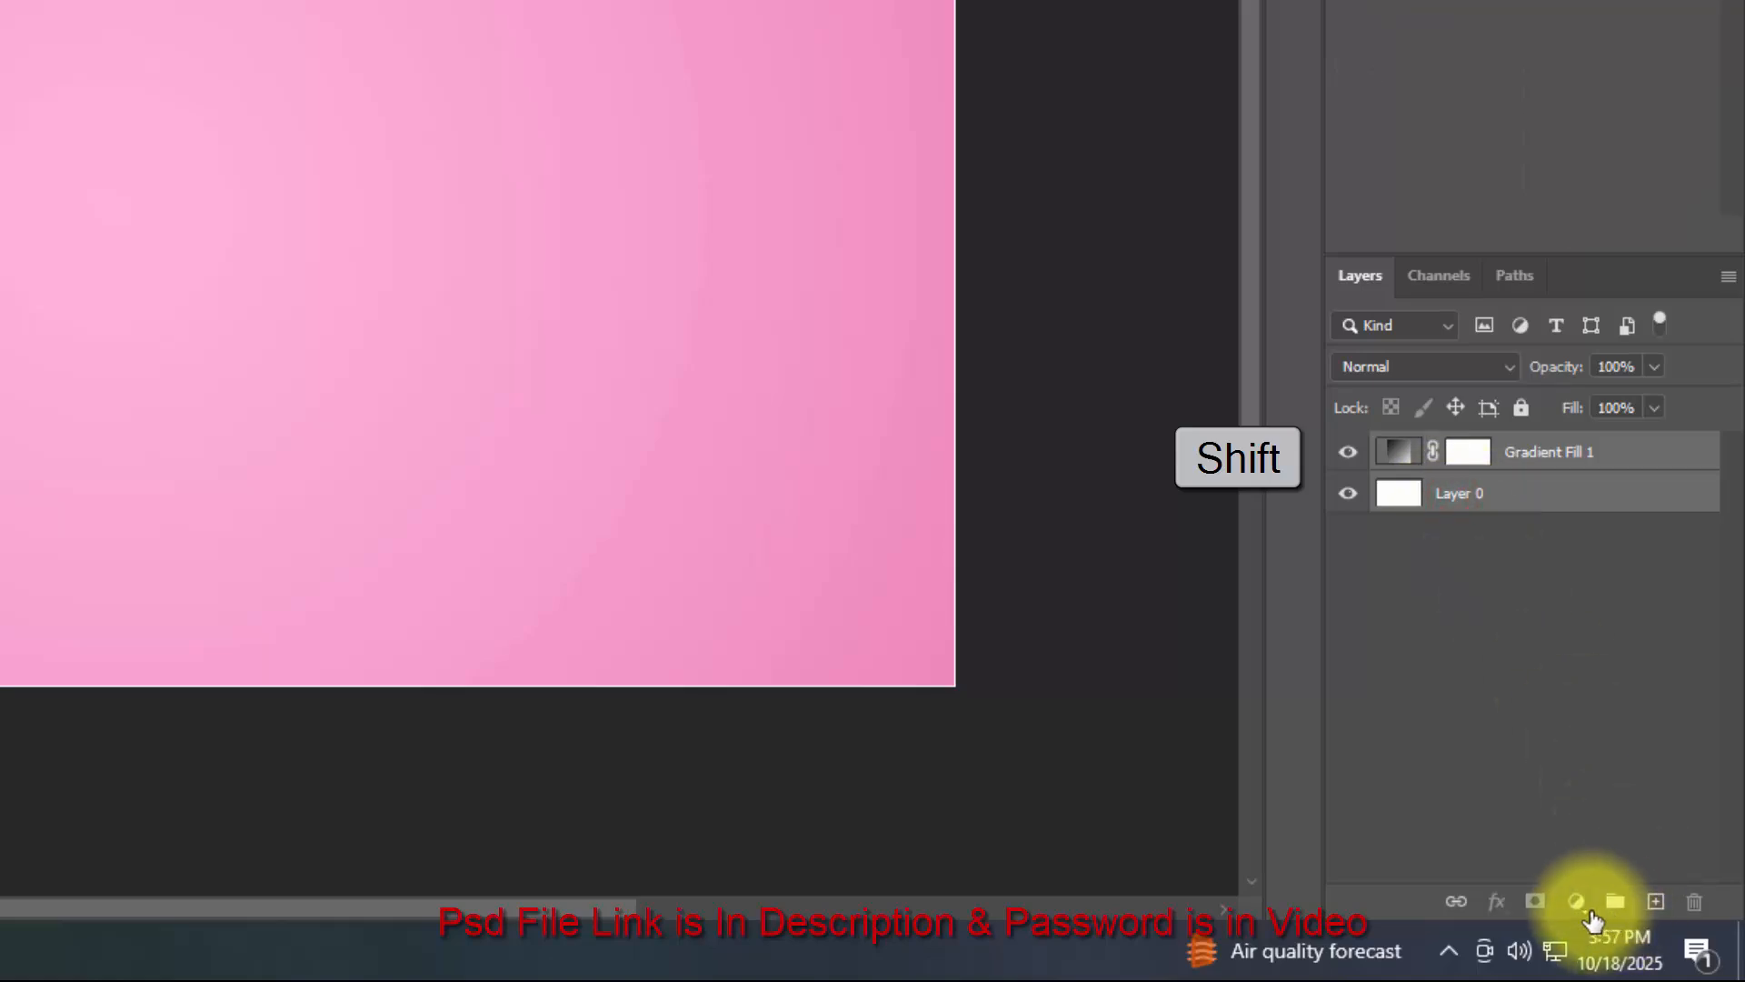
{"action": "left_click", "coordinate": [1617, 903]}
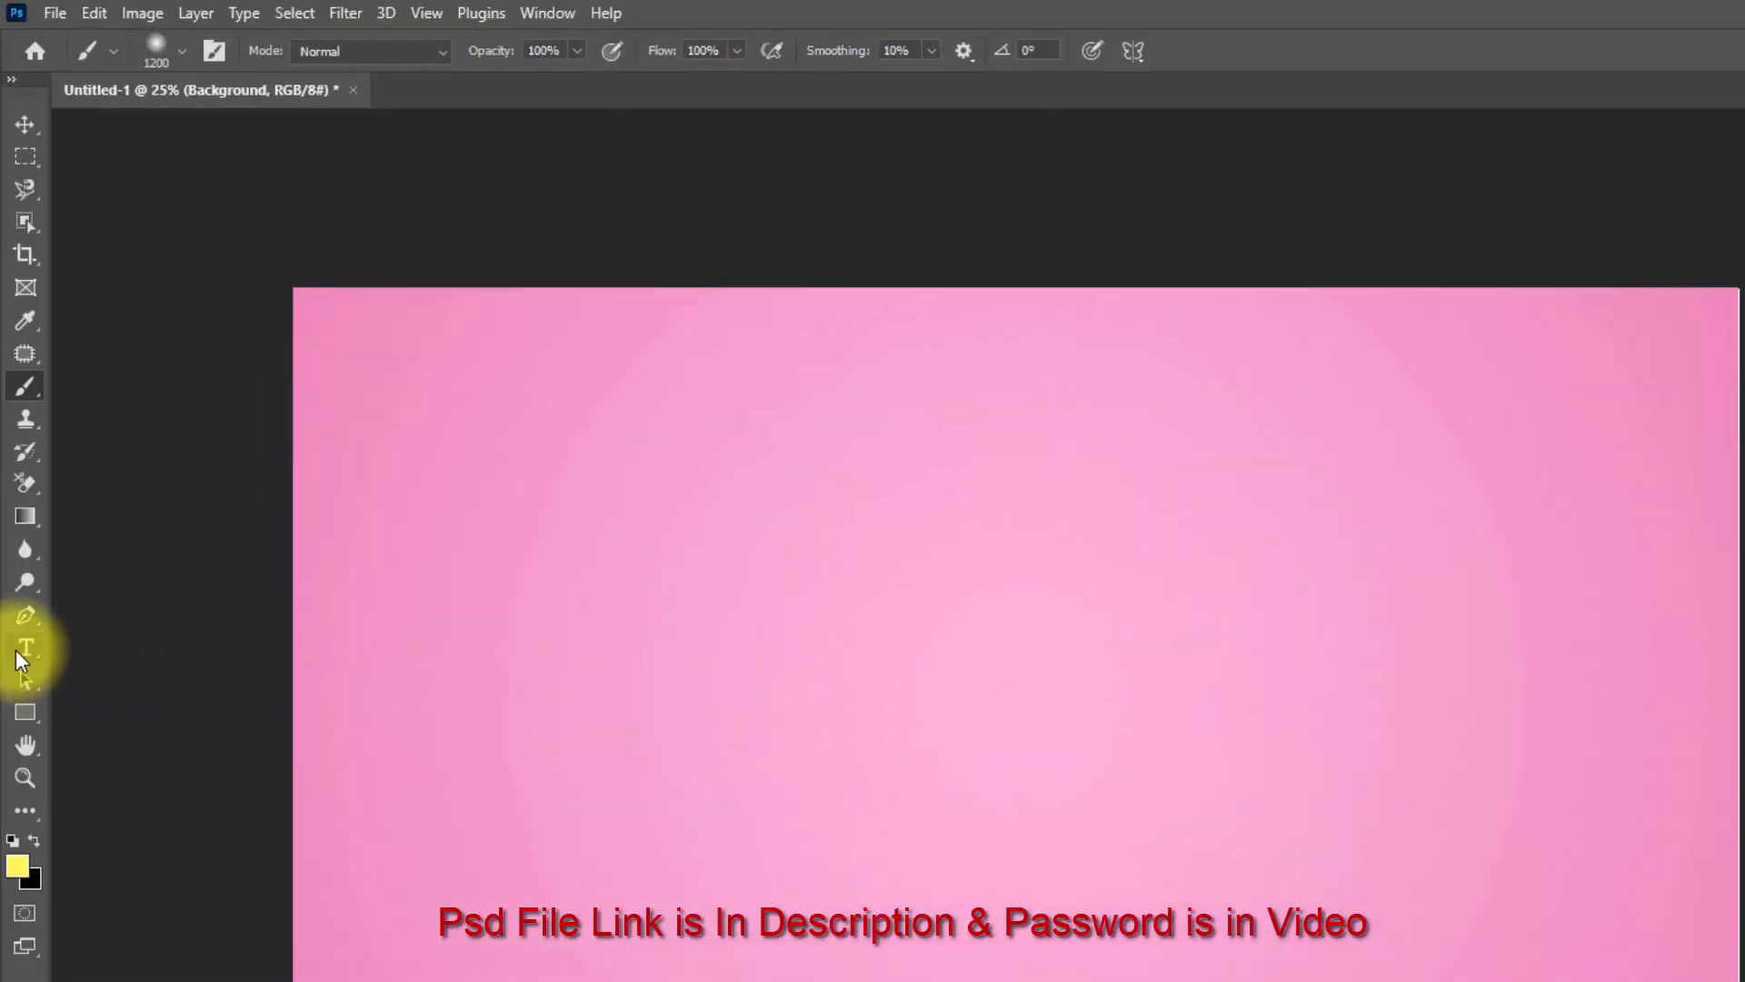
Add the text BRIGHT on the upper part of the pink canvas with the Type tool.
{"action": "left_click", "coordinate": [23, 643]}
{"action": "left_click", "coordinate": [94, 646]}
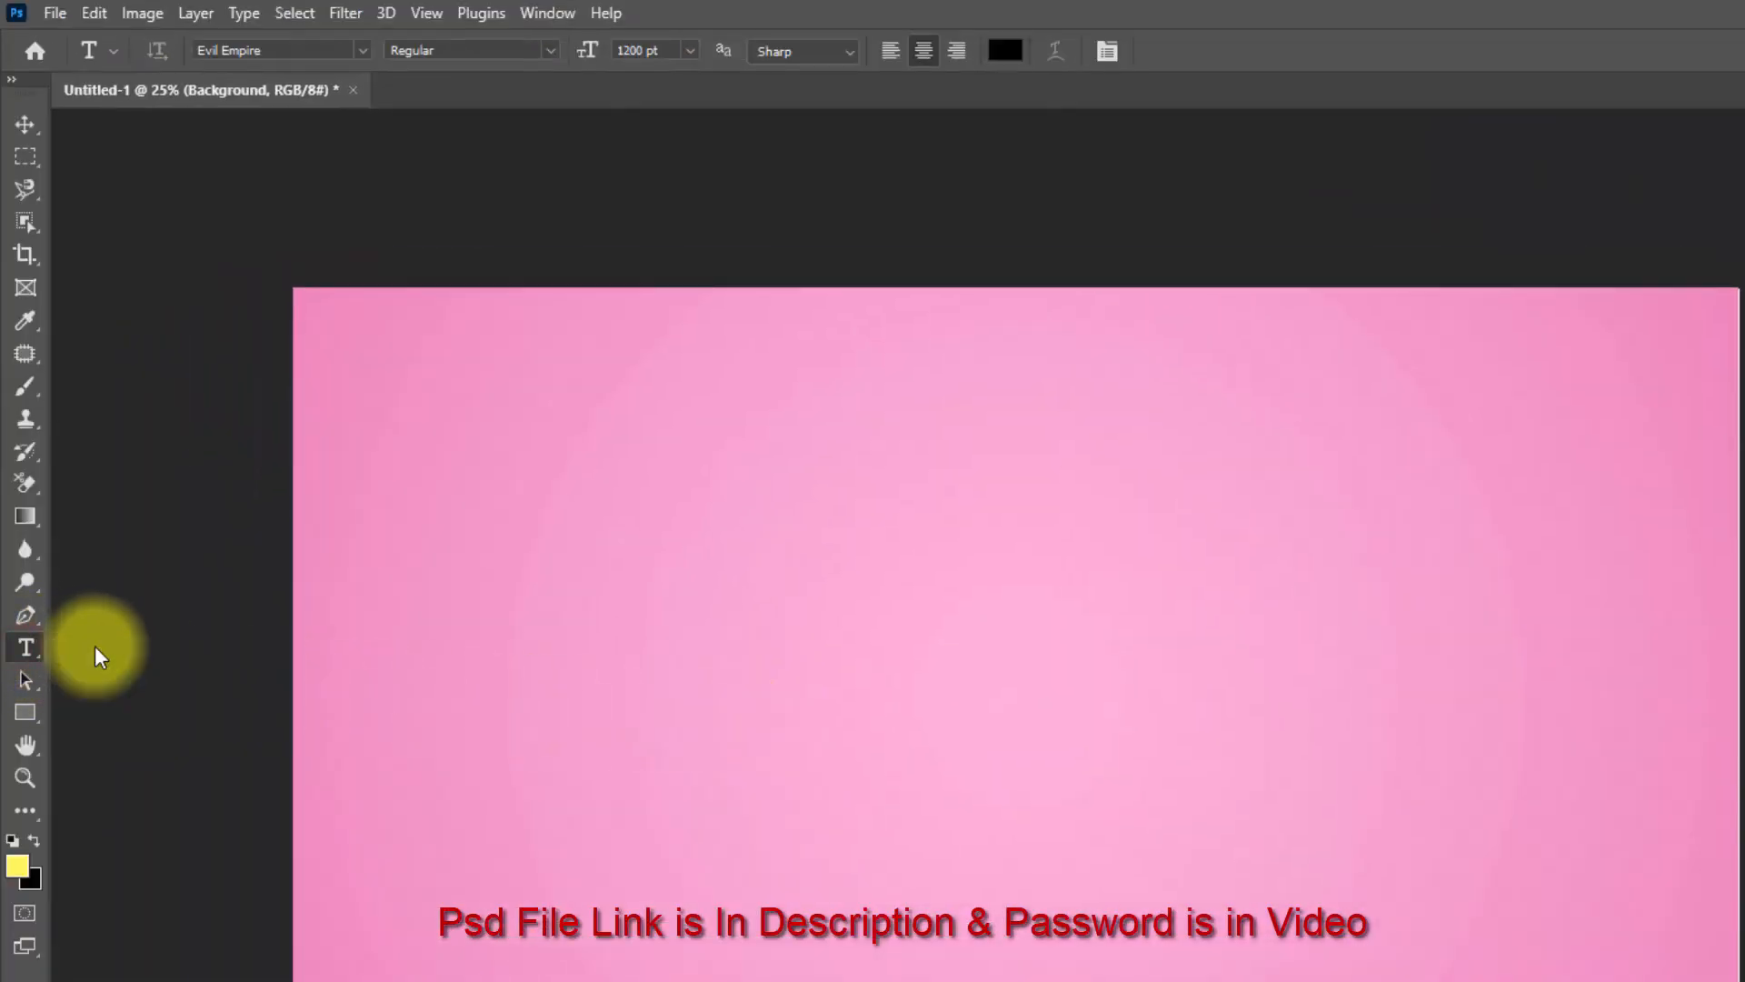
{"action": "left_click", "coordinate": [785, 707]}
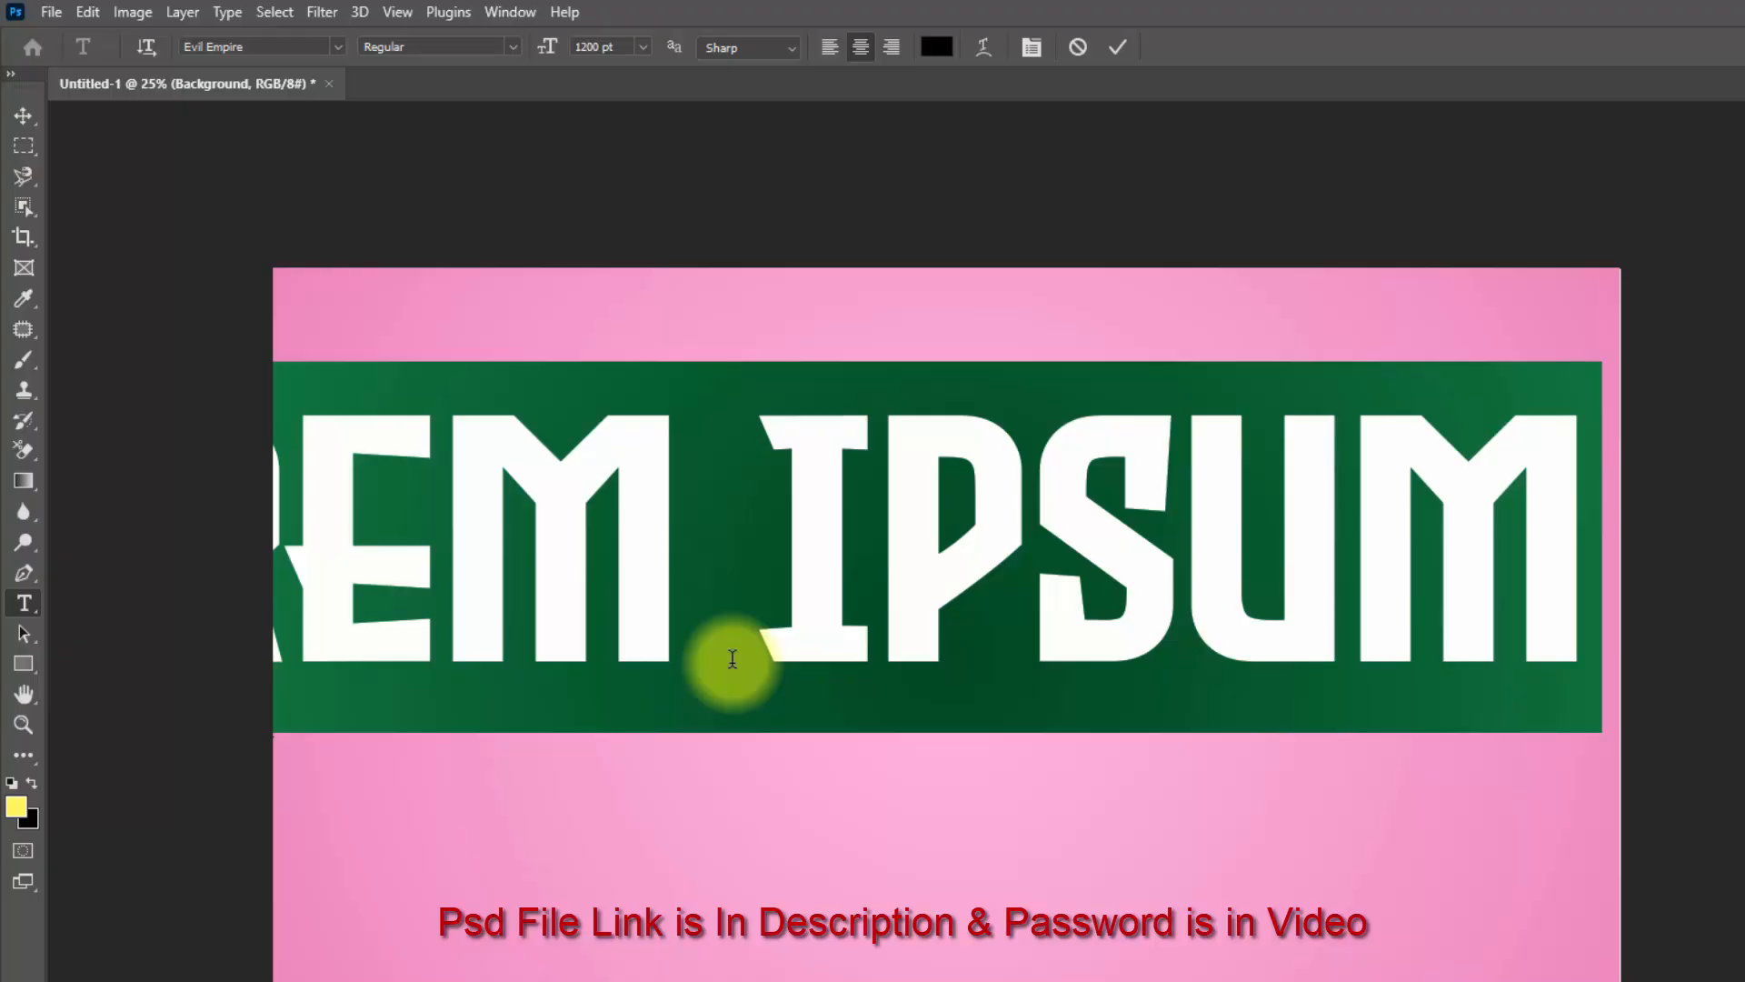
{"action": "type", "text": "BR"}
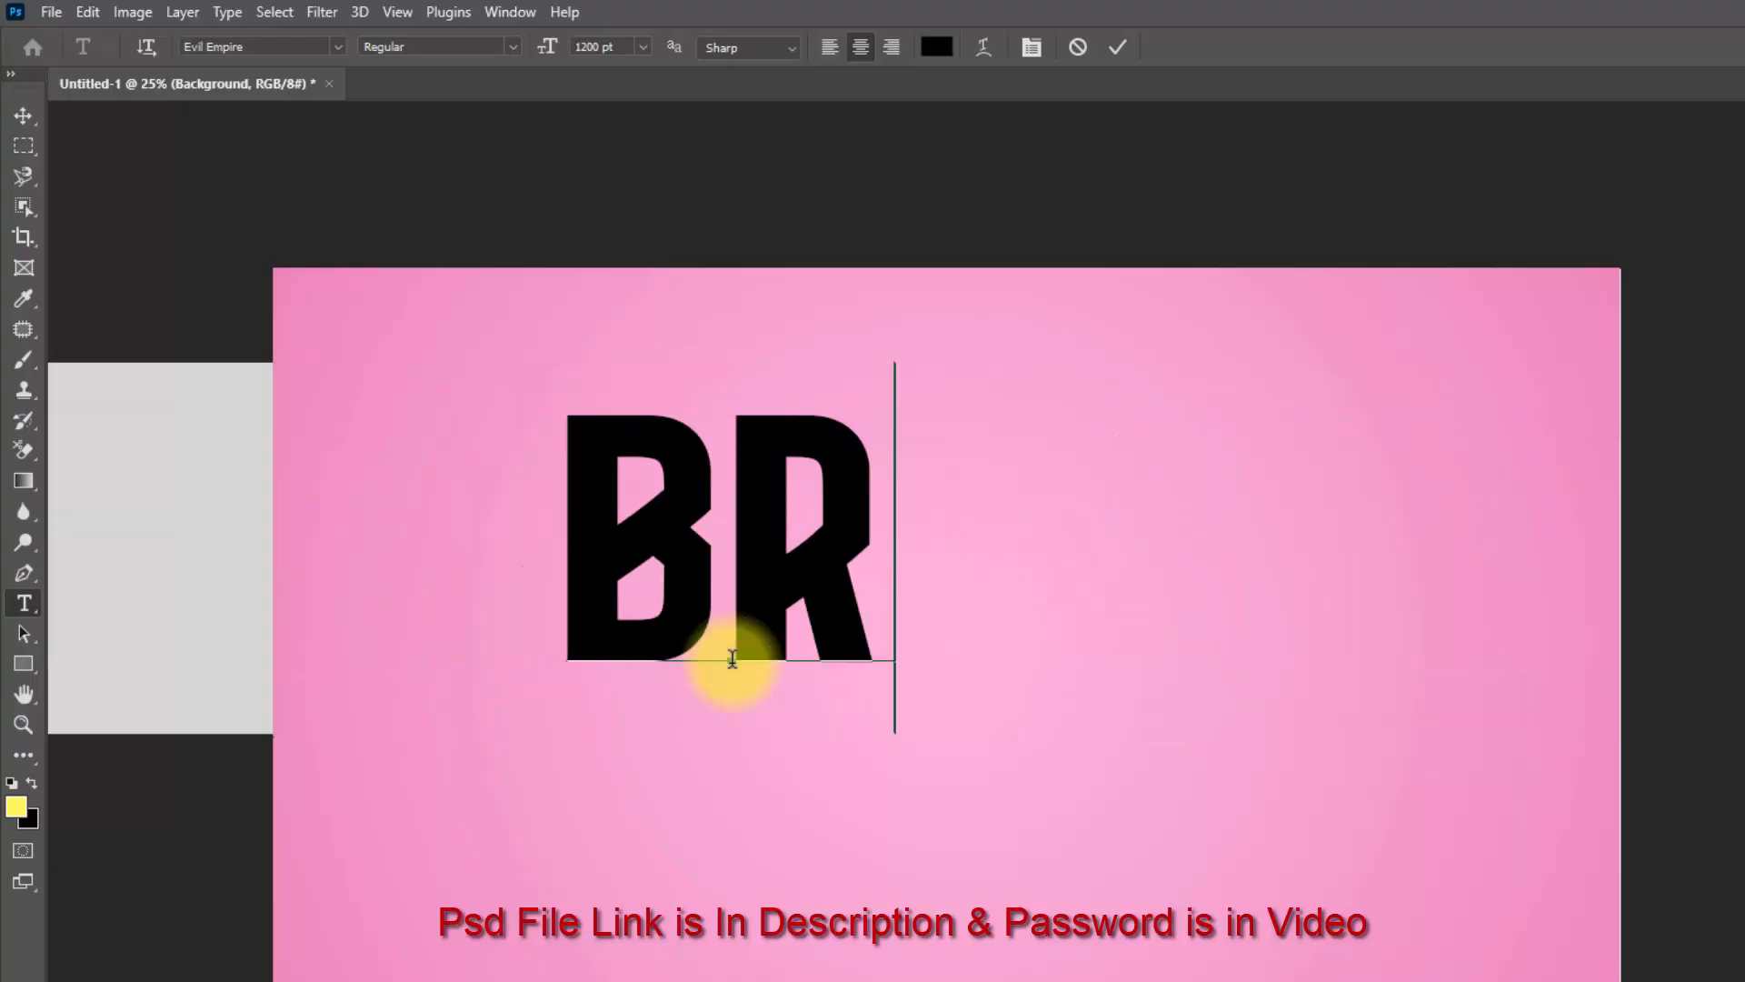
{"action": "type", "text": "IGHT"}
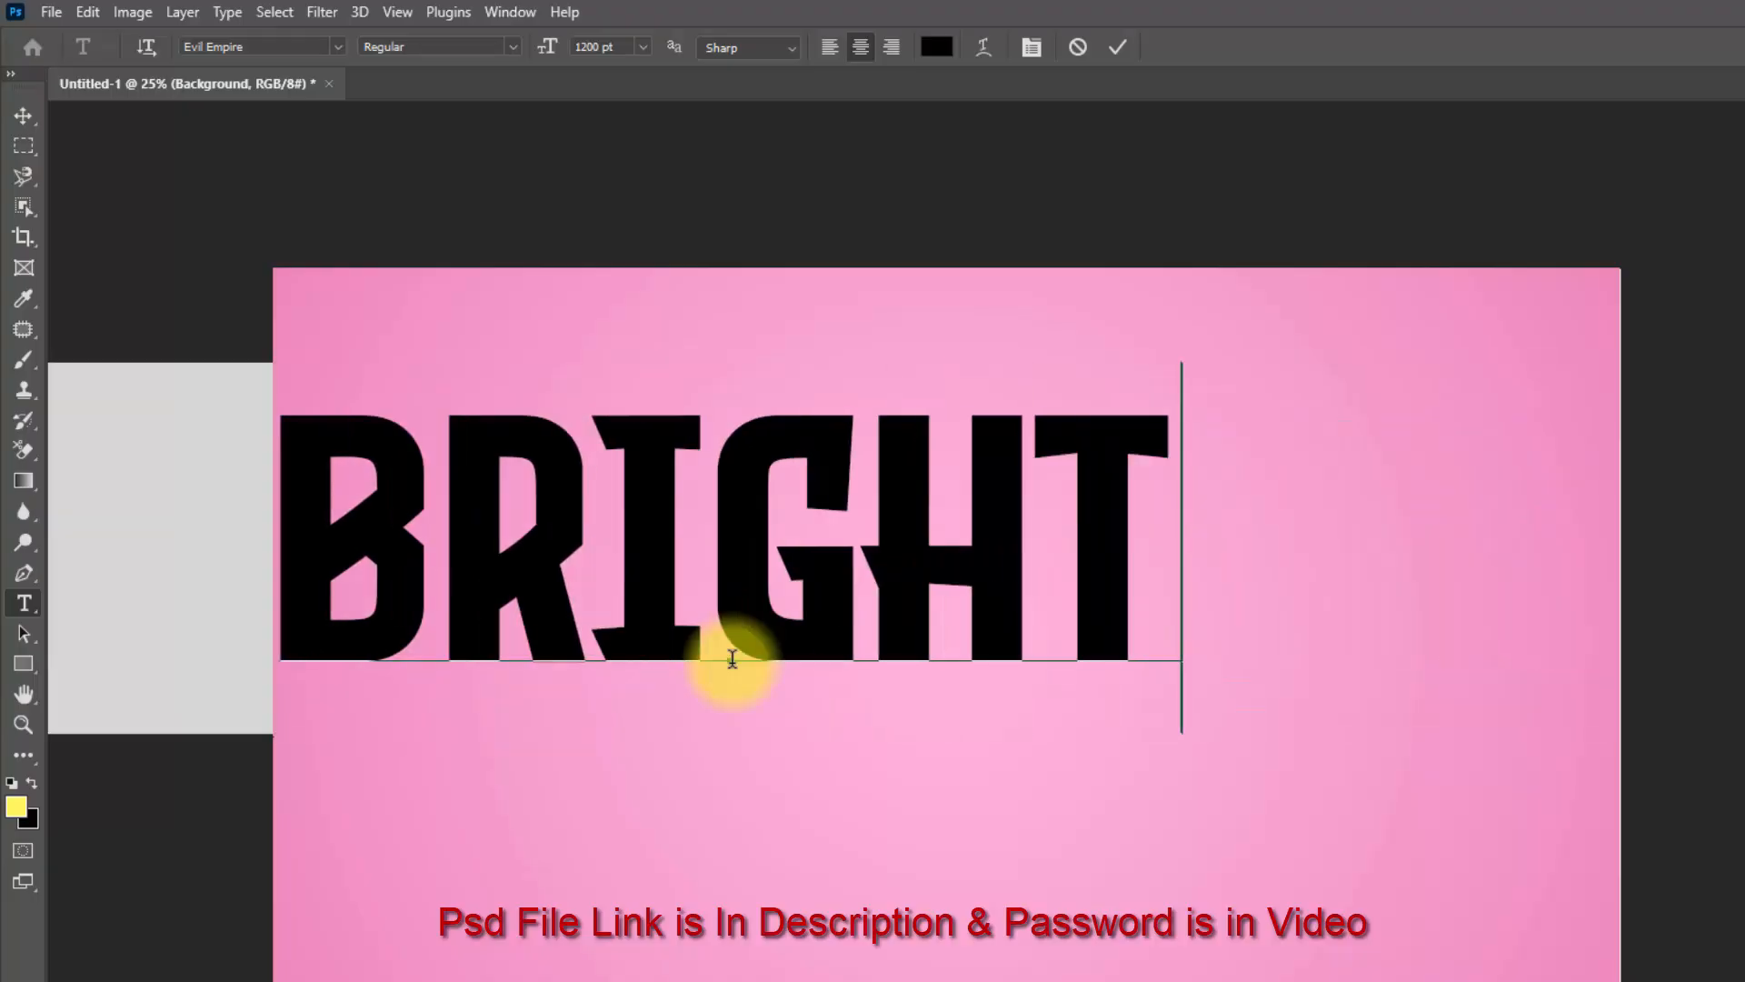
Select the whole word BRIGHT and set its character tracking to 20.
{"action": "double_click", "coordinate": [732, 661]}
{"action": "left_click", "coordinate": [1702, 250]}
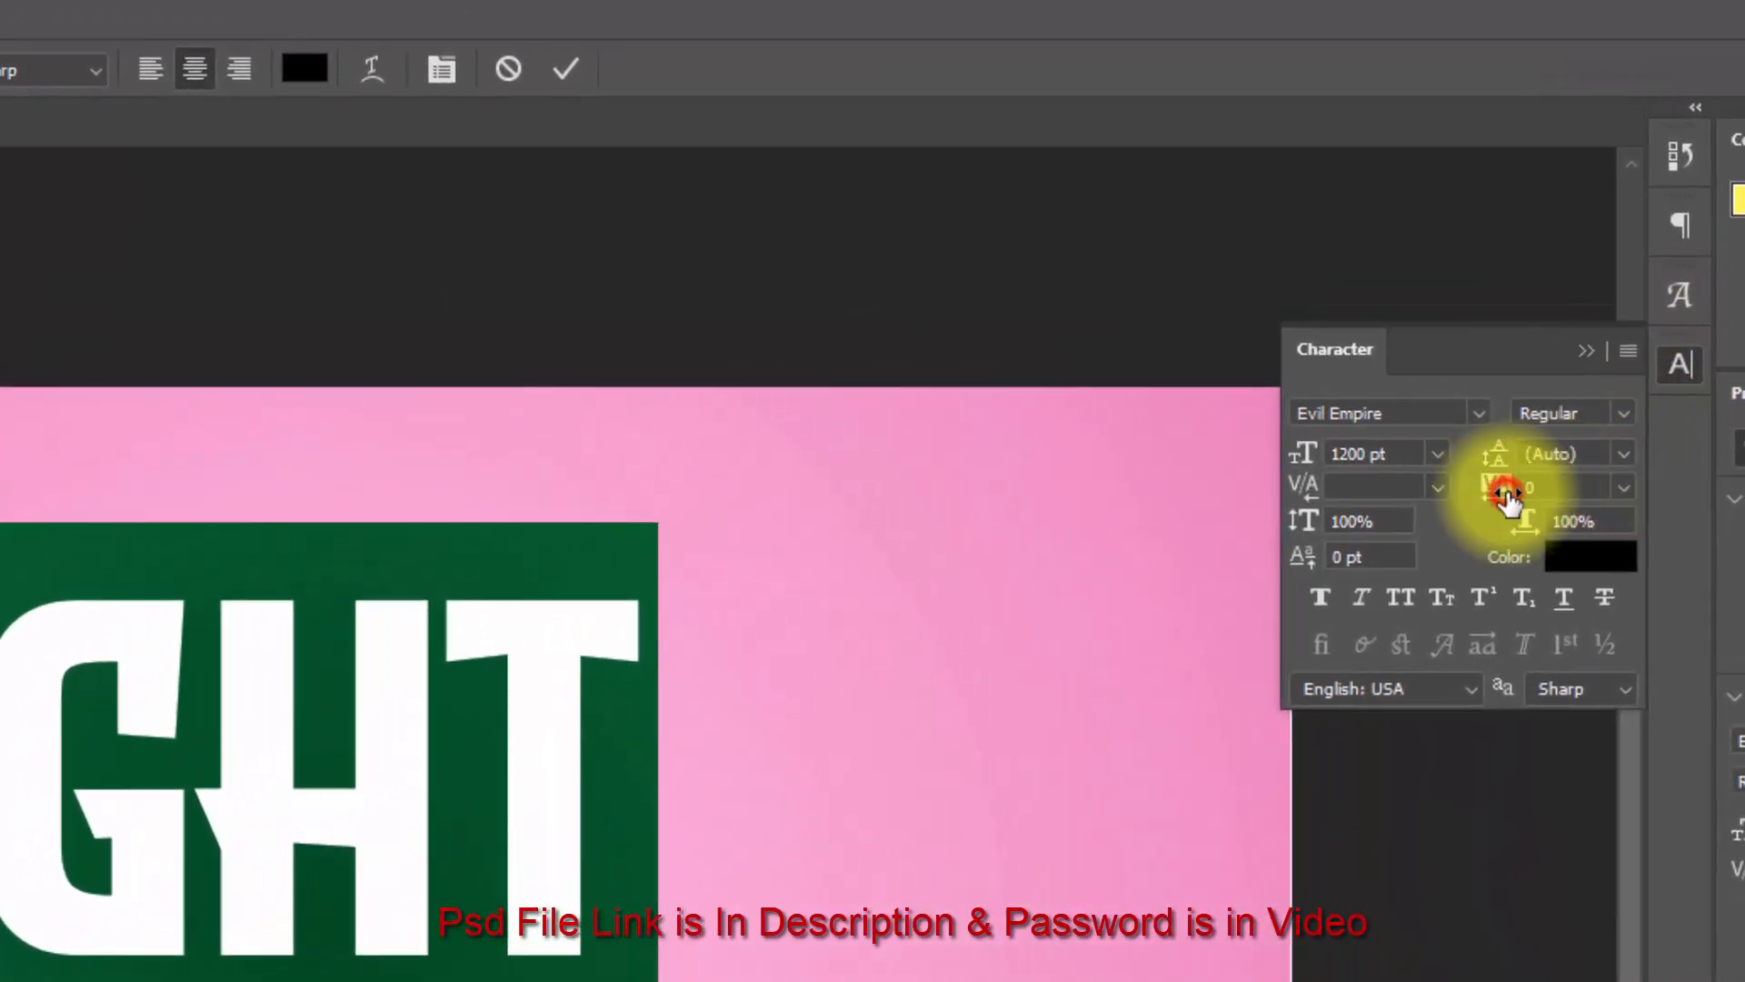
{"action": "left_click_drag", "start_coordinate": [1506, 498], "coordinate": [1509, 502]}
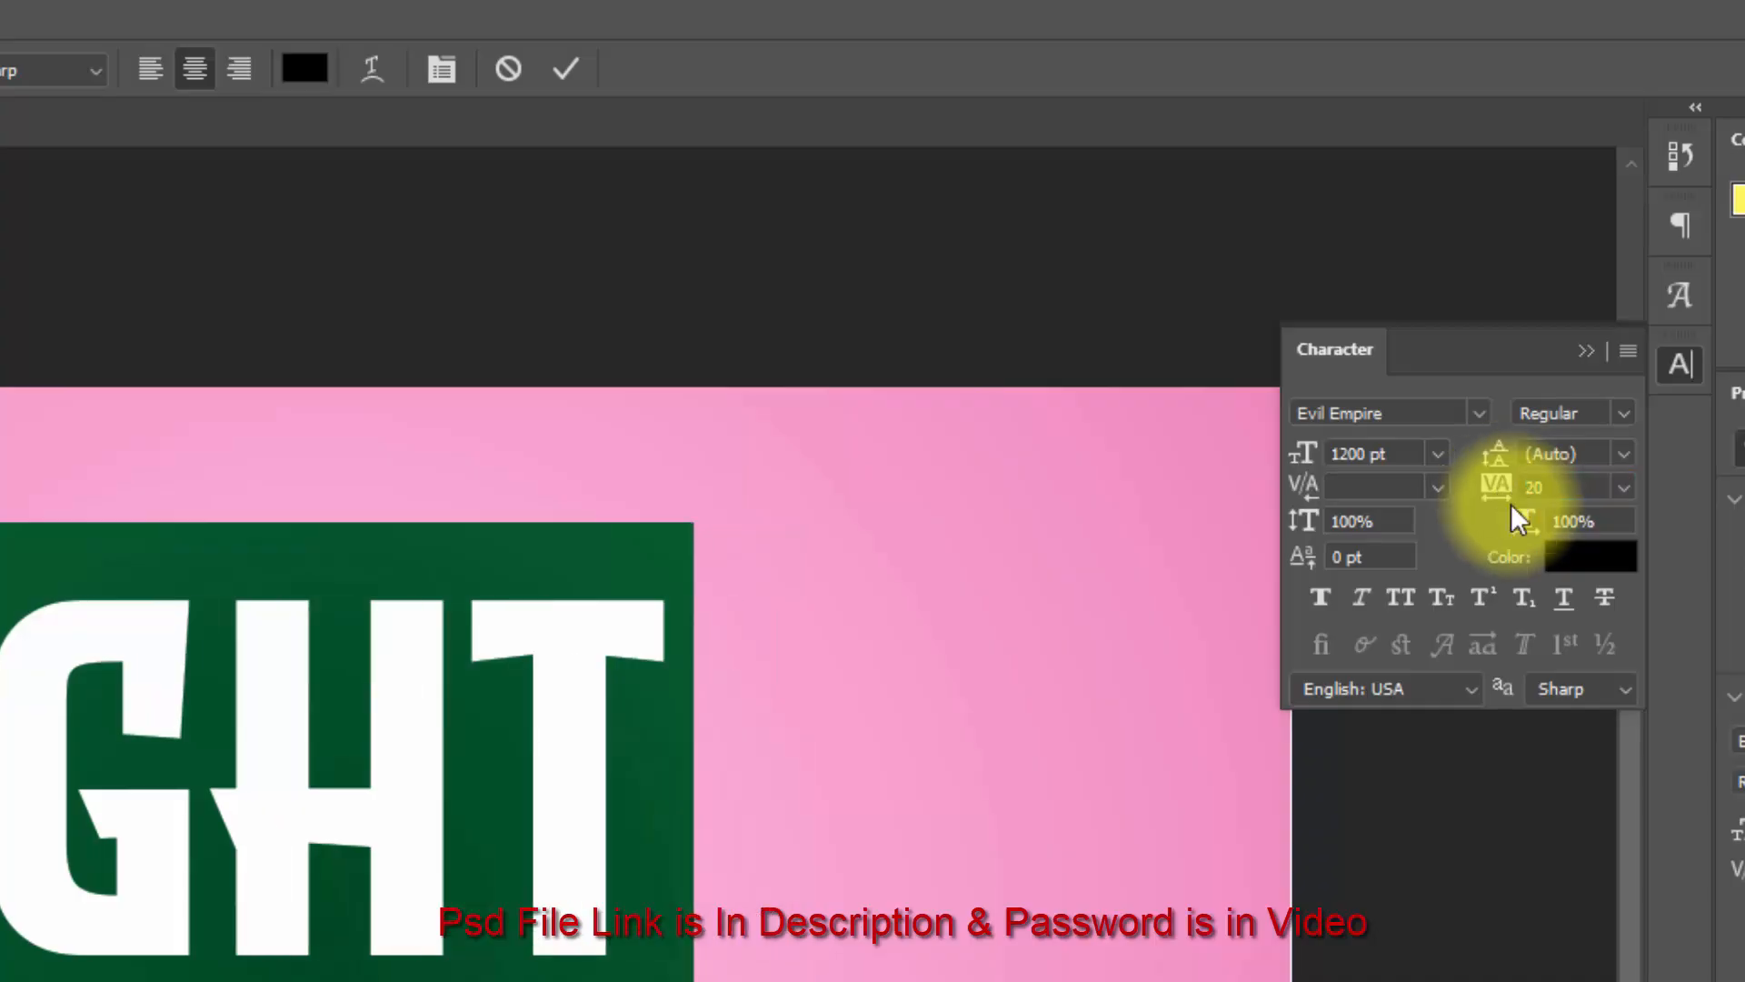
{"action": "left_click_drag", "start_coordinate": [1565, 486], "coordinate": [1519, 488]}
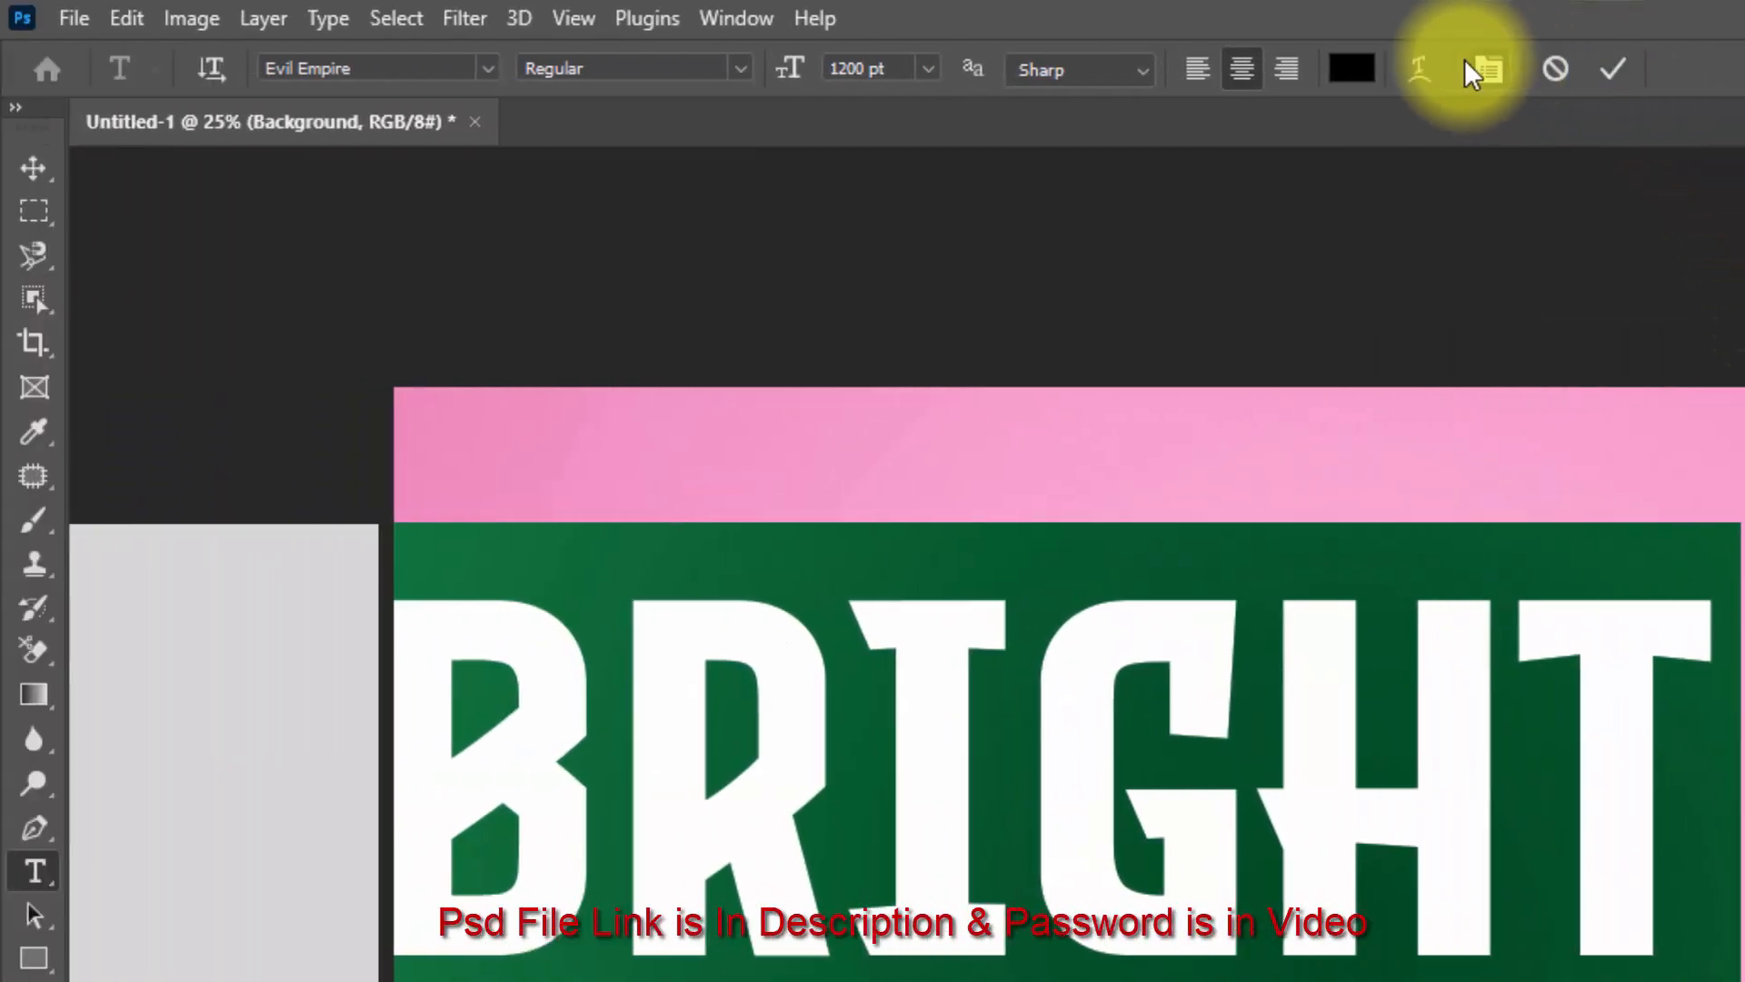
Warp the BRIGHT text with the horizontal Arch style, +18% bend and 10% vertical distortion, and commit the text.
{"action": "left_click", "coordinate": [1419, 68]}
{"action": "left_click", "coordinate": [1300, 433]}
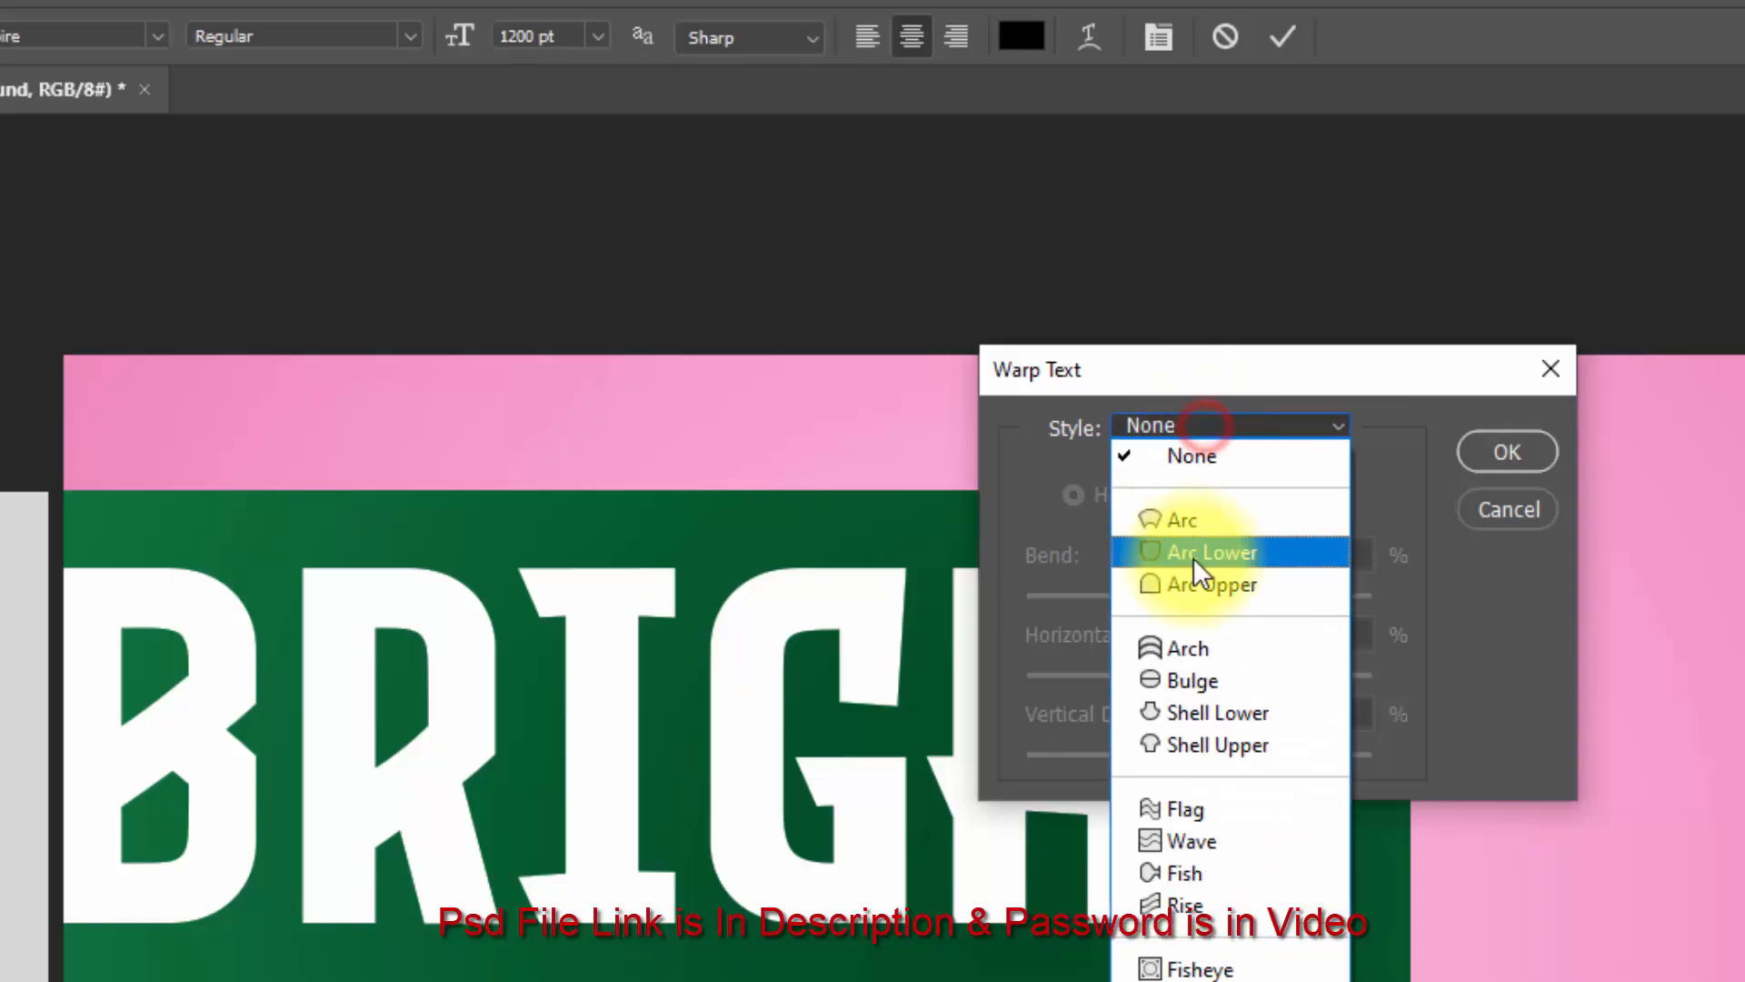
{"action": "left_click", "coordinate": [1188, 648]}
{"action": "double_click", "coordinate": [1333, 553]}
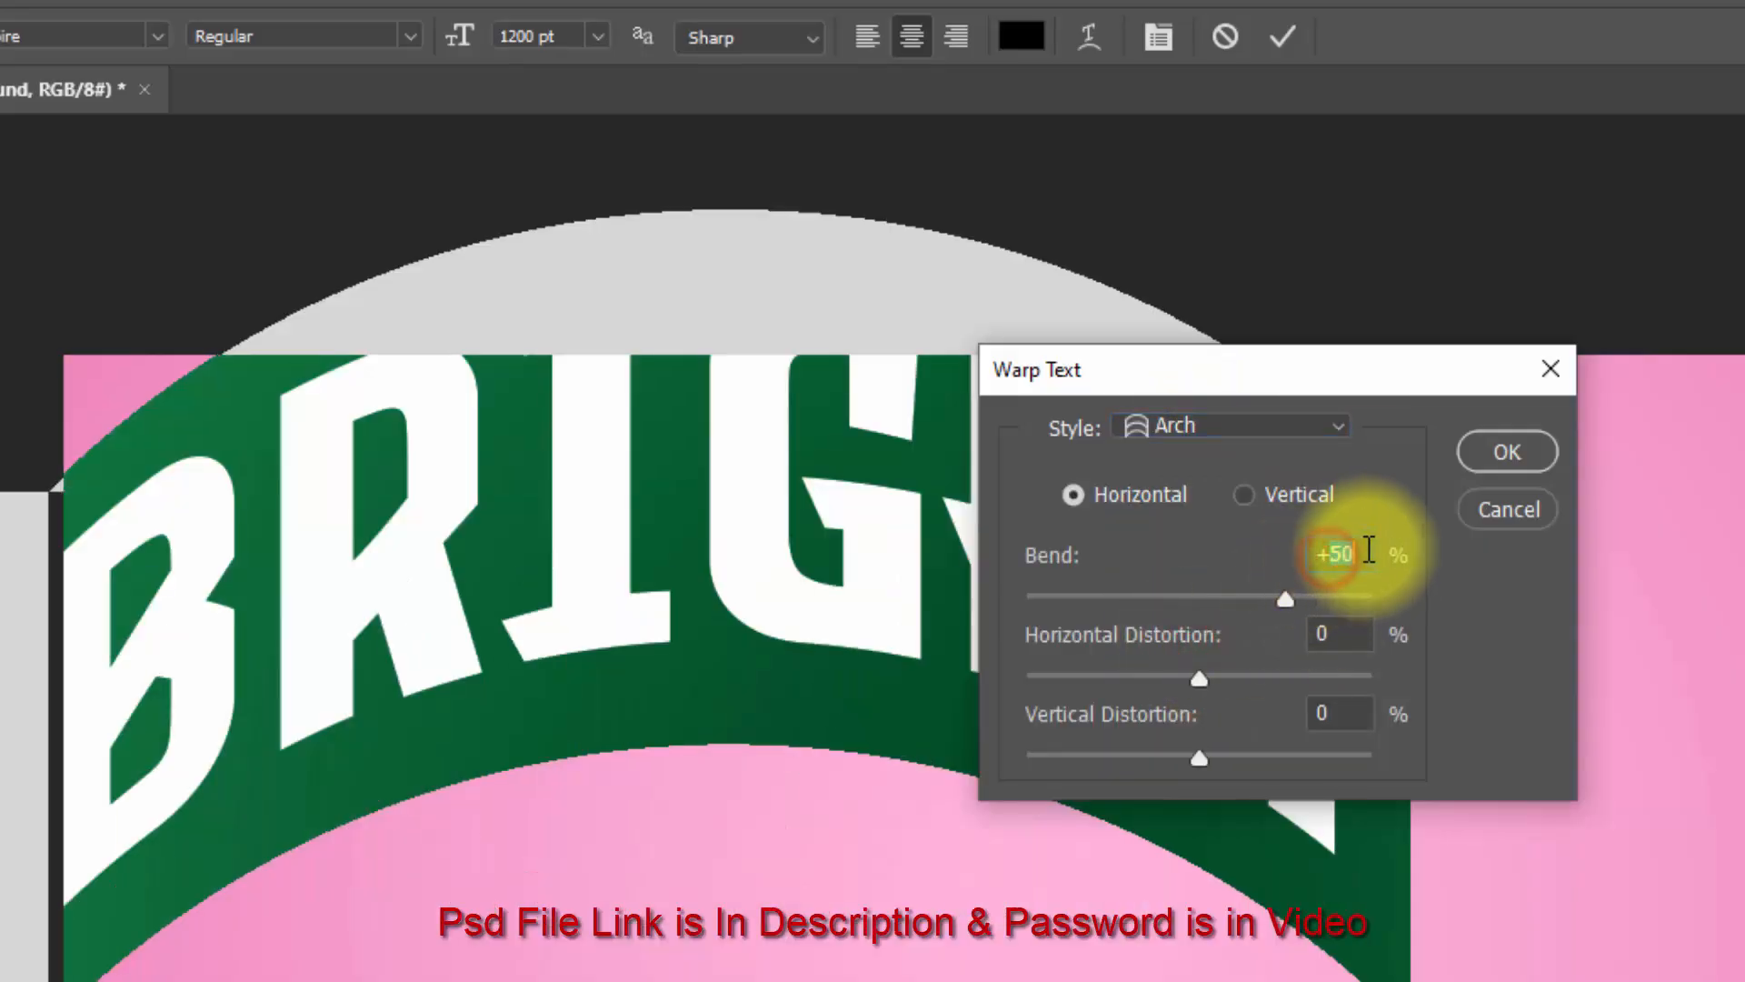
{"action": "type", "text": "1"}
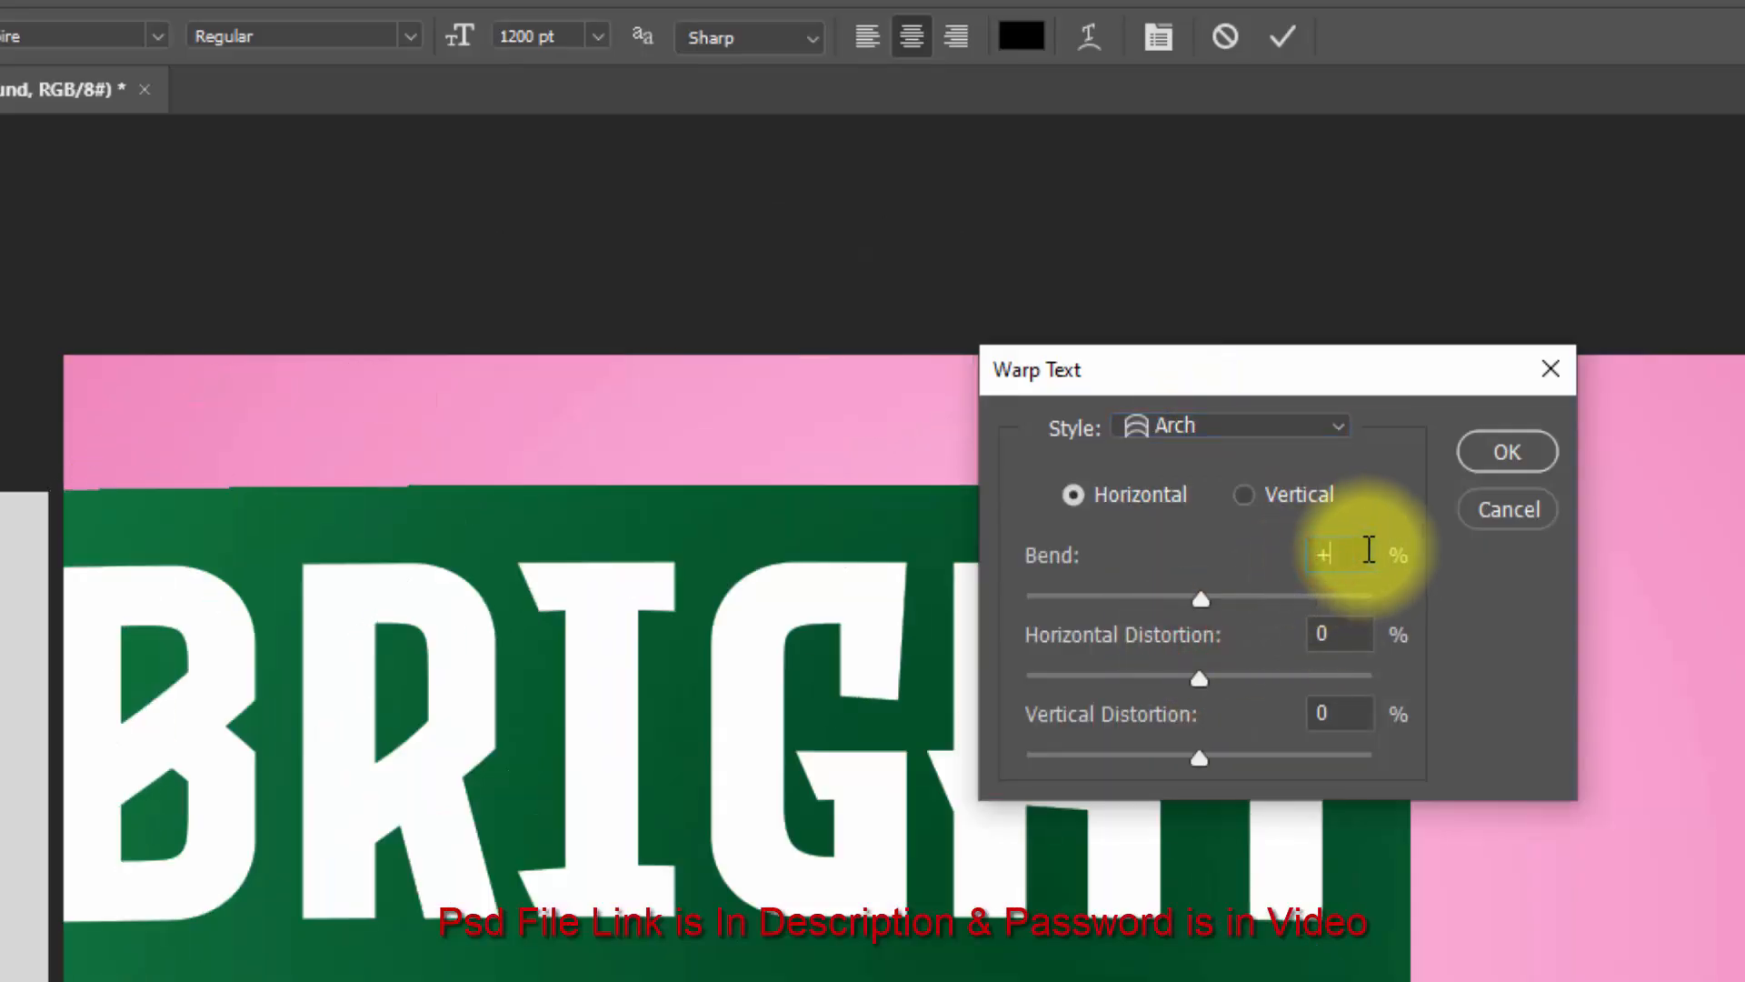
{"action": "type", "text": "8"}
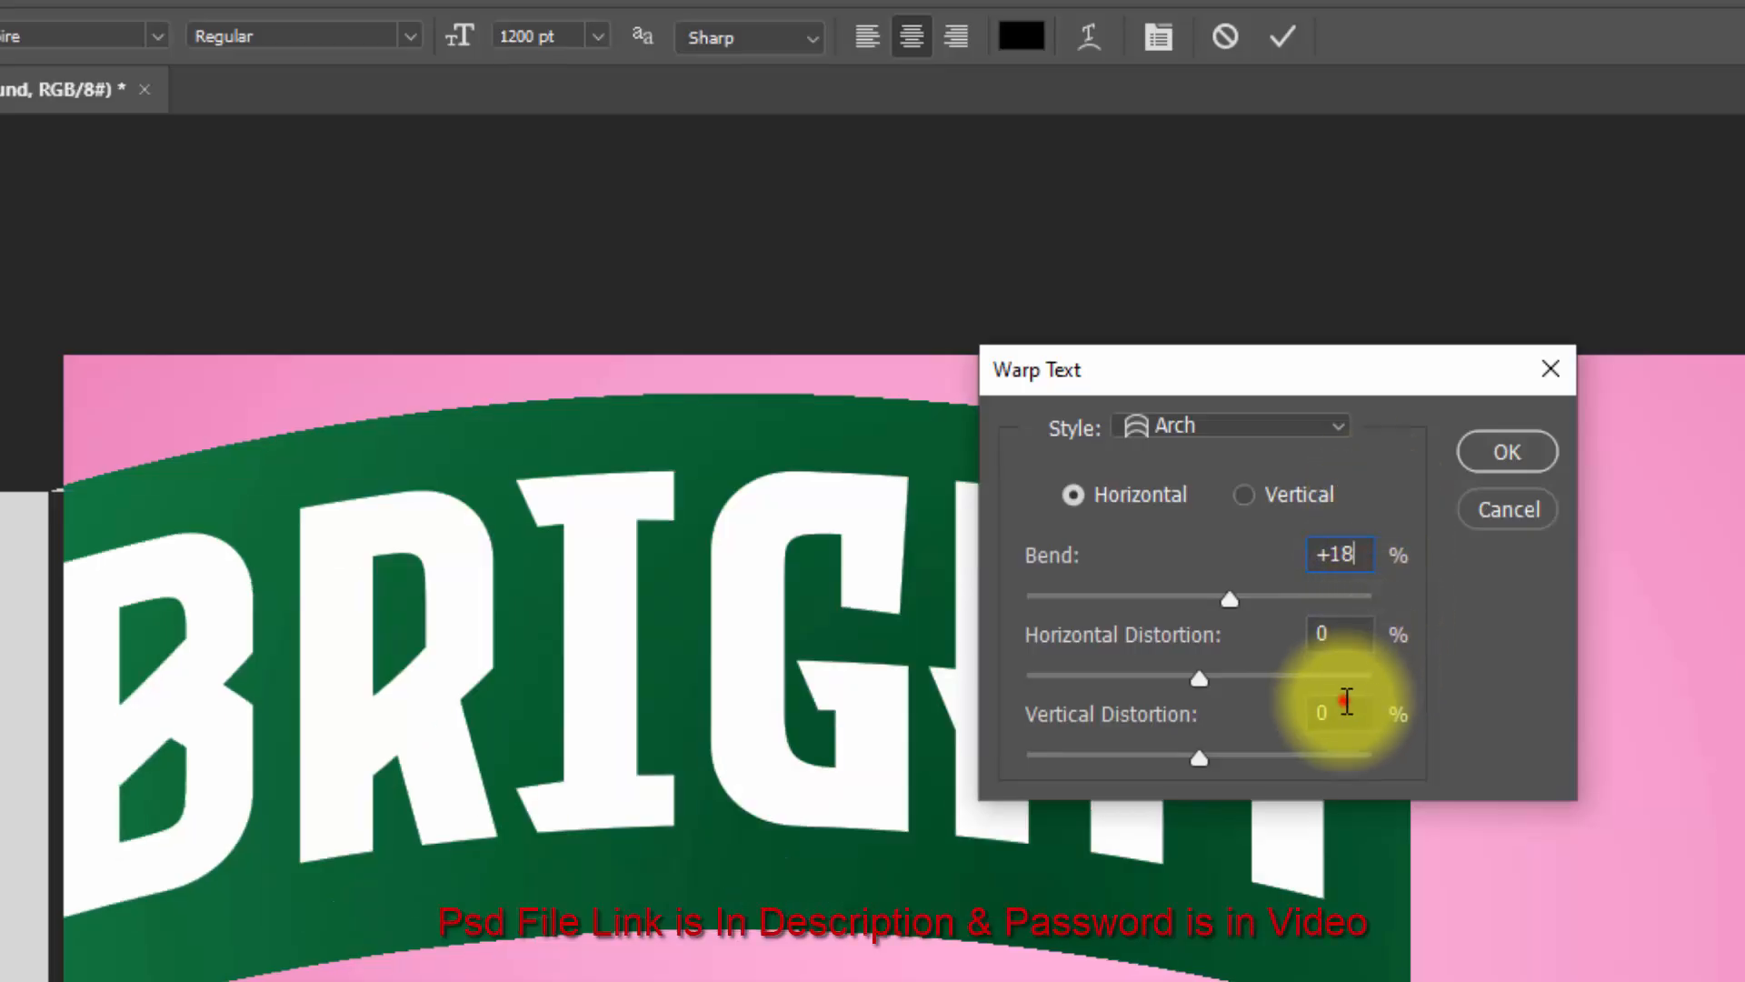
{"action": "double_click", "coordinate": [1346, 701]}
{"action": "type", "text": "10"}
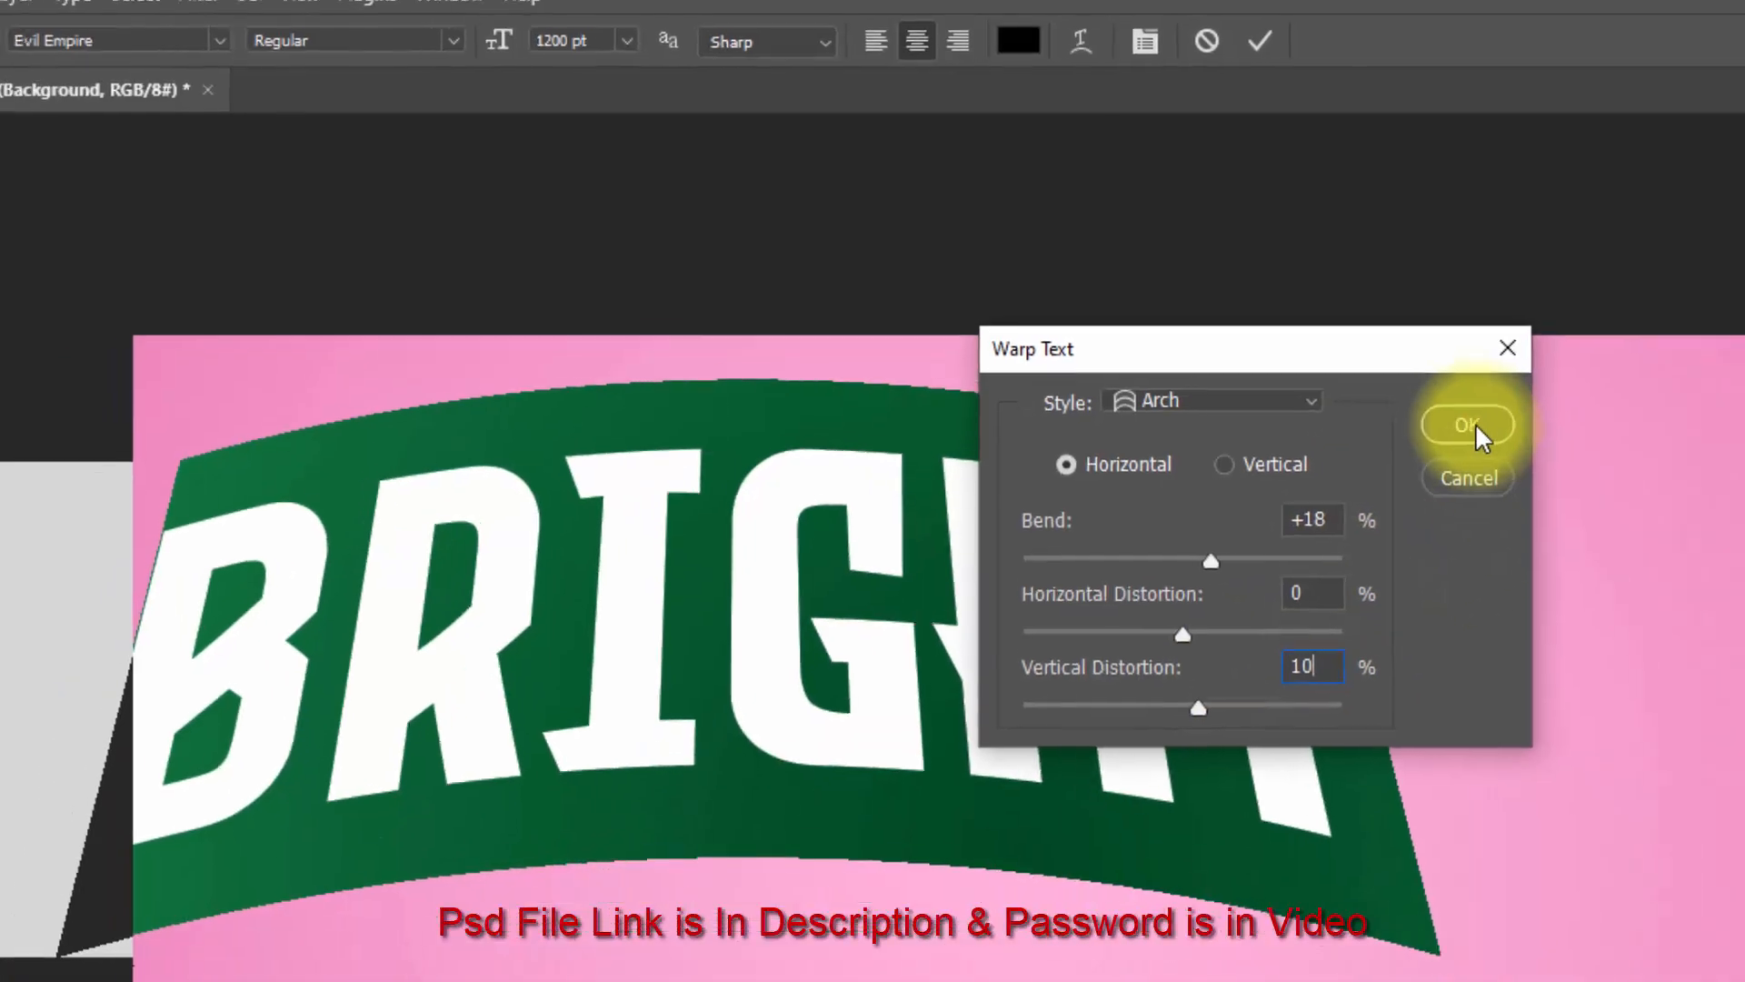
{"action": "left_click", "coordinate": [1507, 451]}
{"action": "left_click", "coordinate": [1283, 36]}
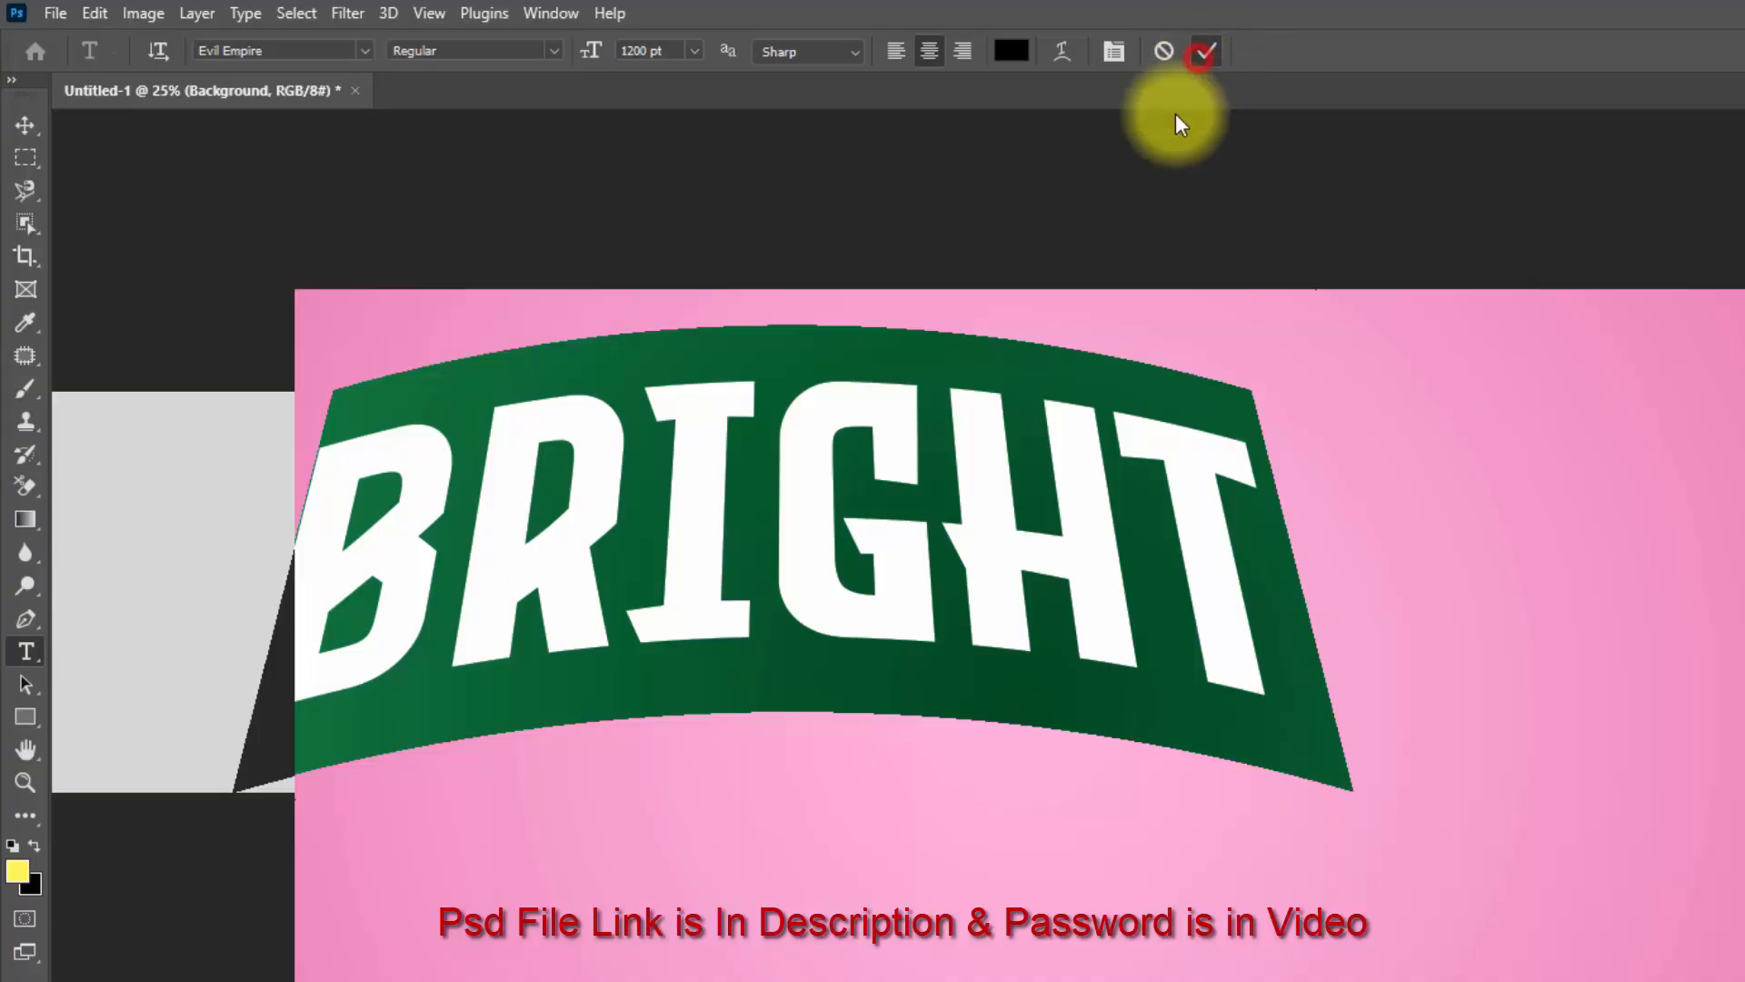
Move the BRIGHT text from the upper part of the canvas to about its centre.
{"action": "left_click", "coordinate": [18, 123]}
{"action": "left_click_drag", "start_coordinate": [662, 499], "coordinate": [948, 725]}
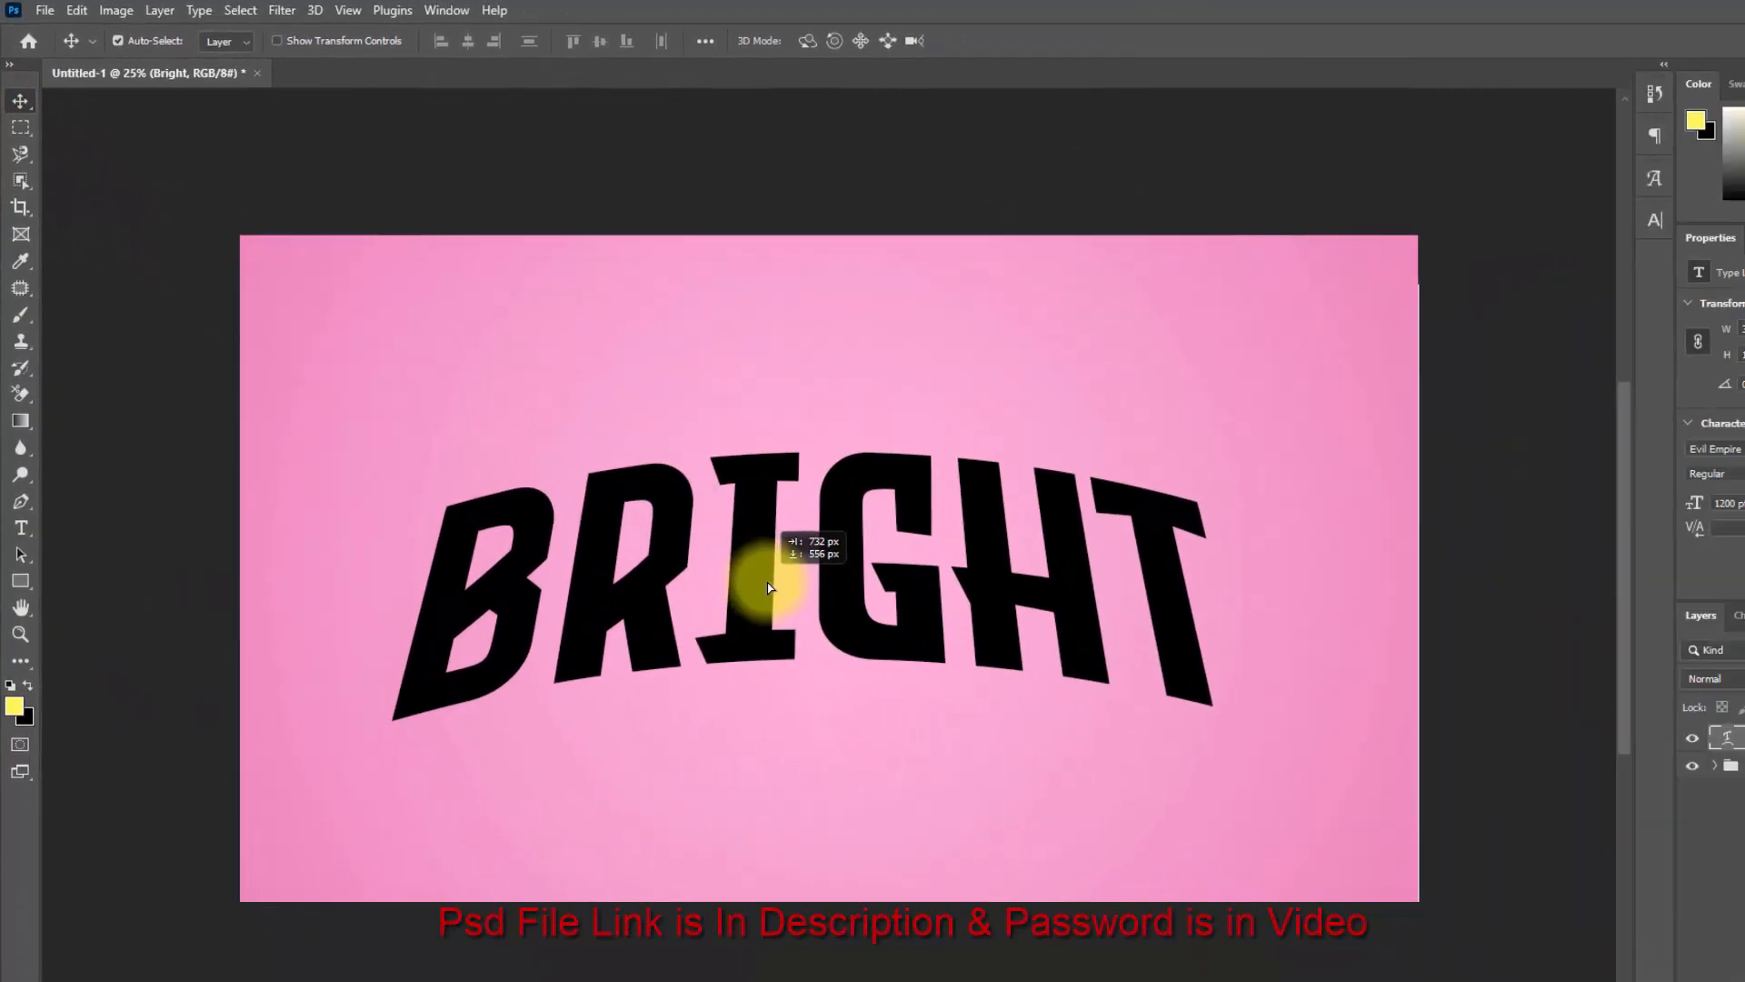
{"action": "left_click_drag", "start_coordinate": [767, 582], "coordinate": [783, 562]}
Free-transform the BRIGHT text with its reference point at the bottom centre, scaling it proportionally to 100.20%.
{"action": "key", "text": "ctrl+t"}
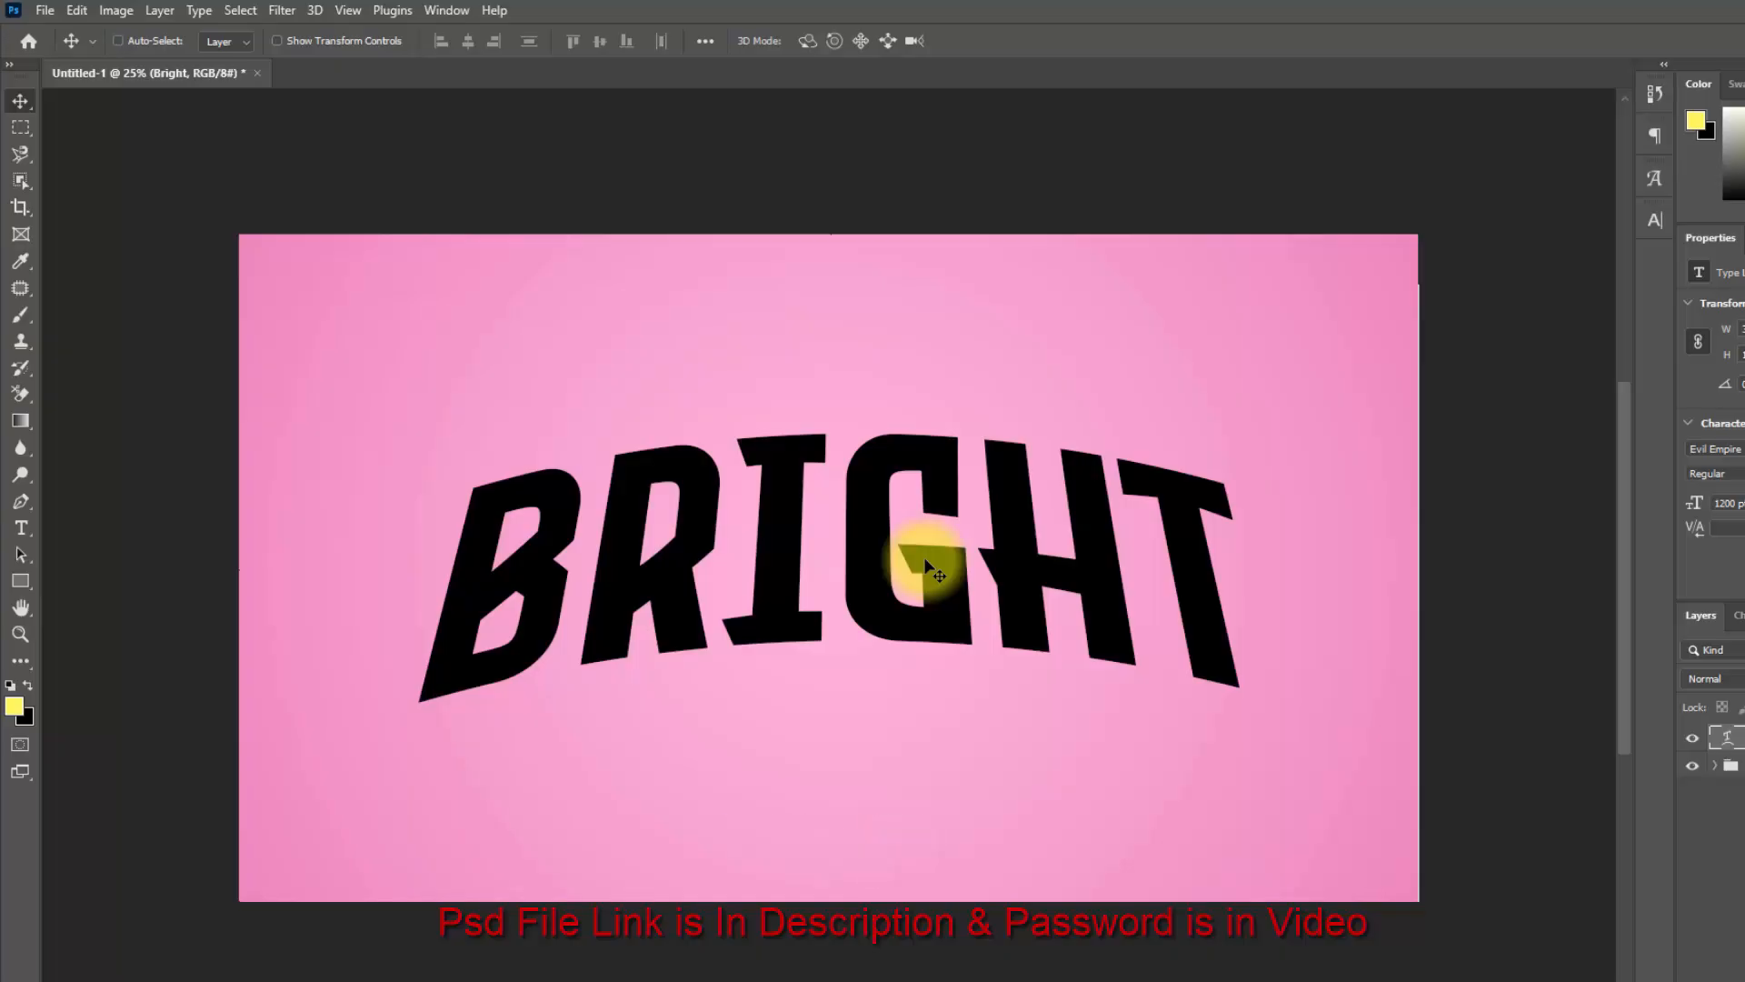
{"action": "key", "text": "ctrl+t"}
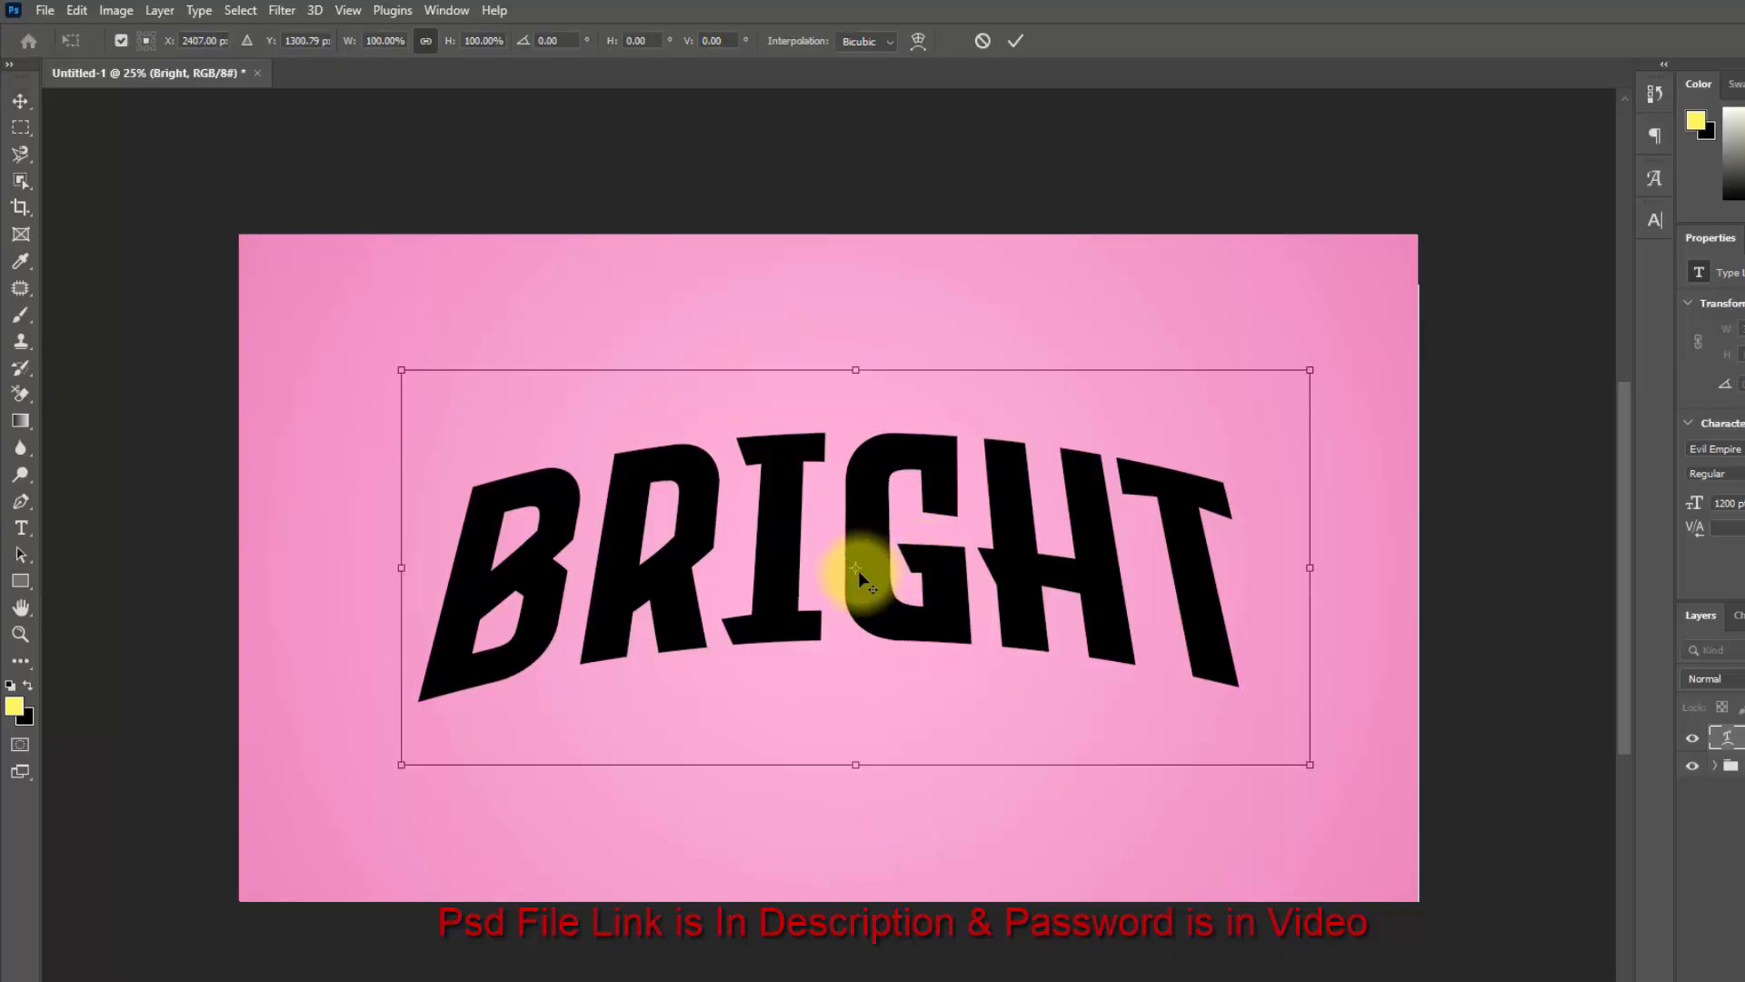
{"action": "left_click_drag", "start_coordinate": [856, 570], "coordinate": [868, 768]}
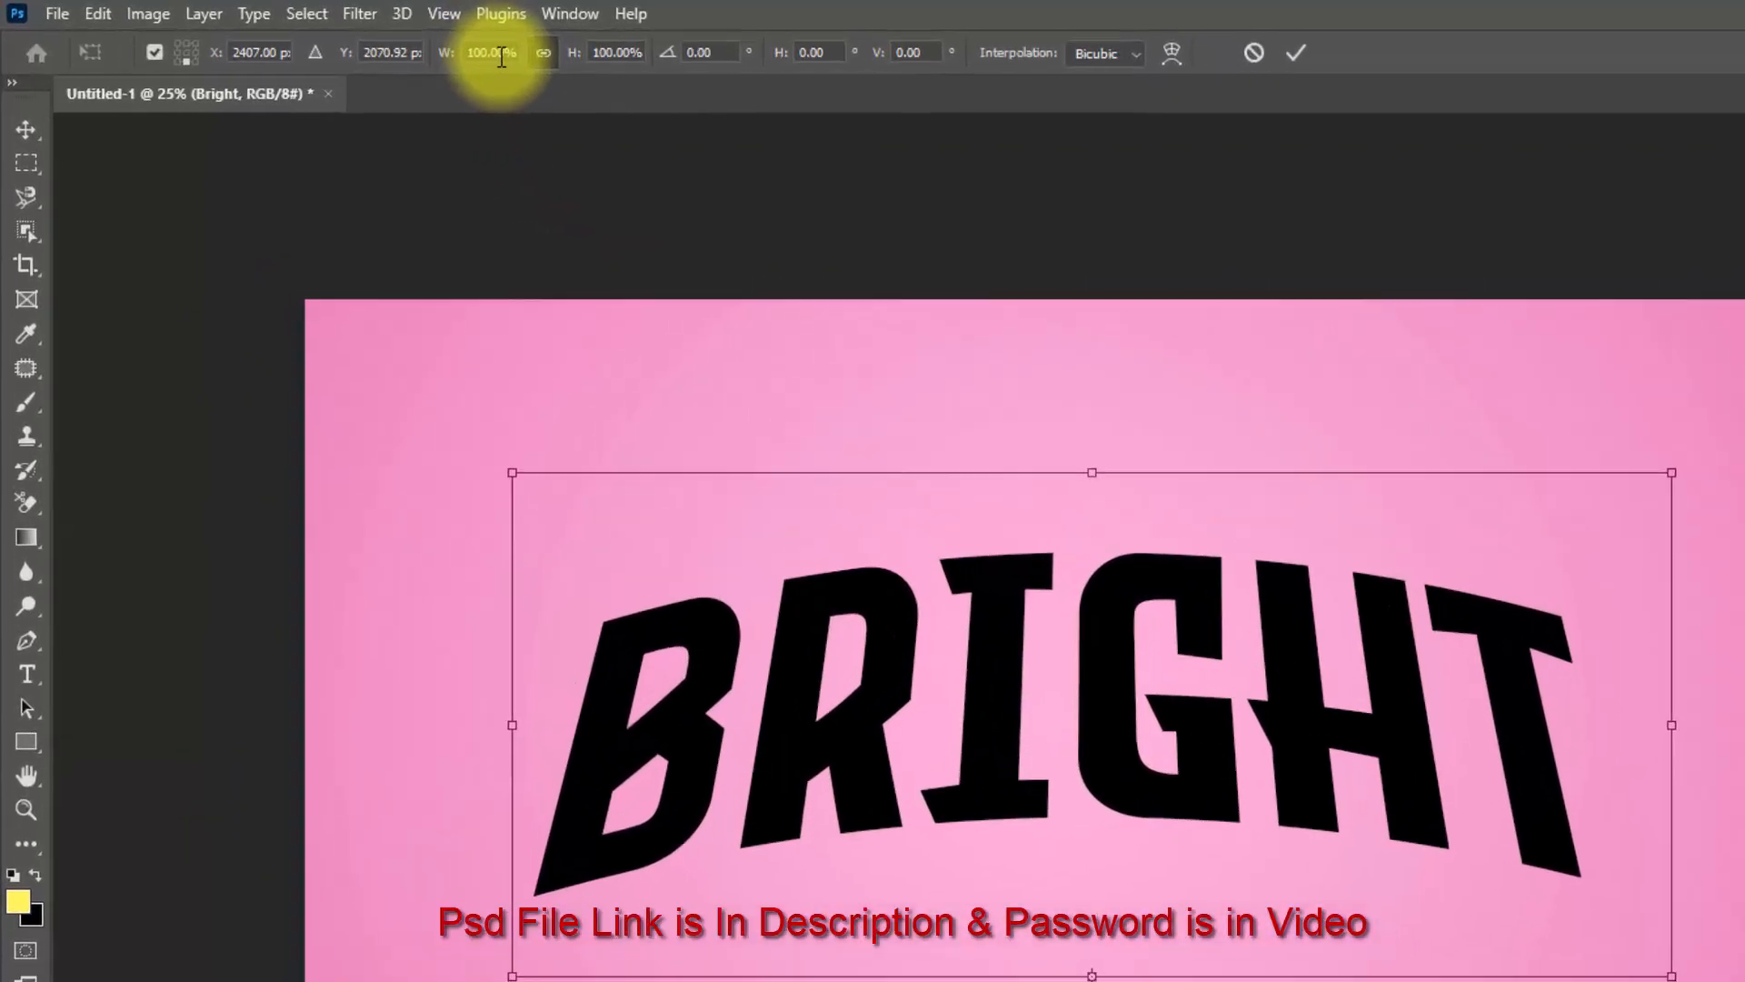
{"action": "left_click", "coordinate": [392, 43]}
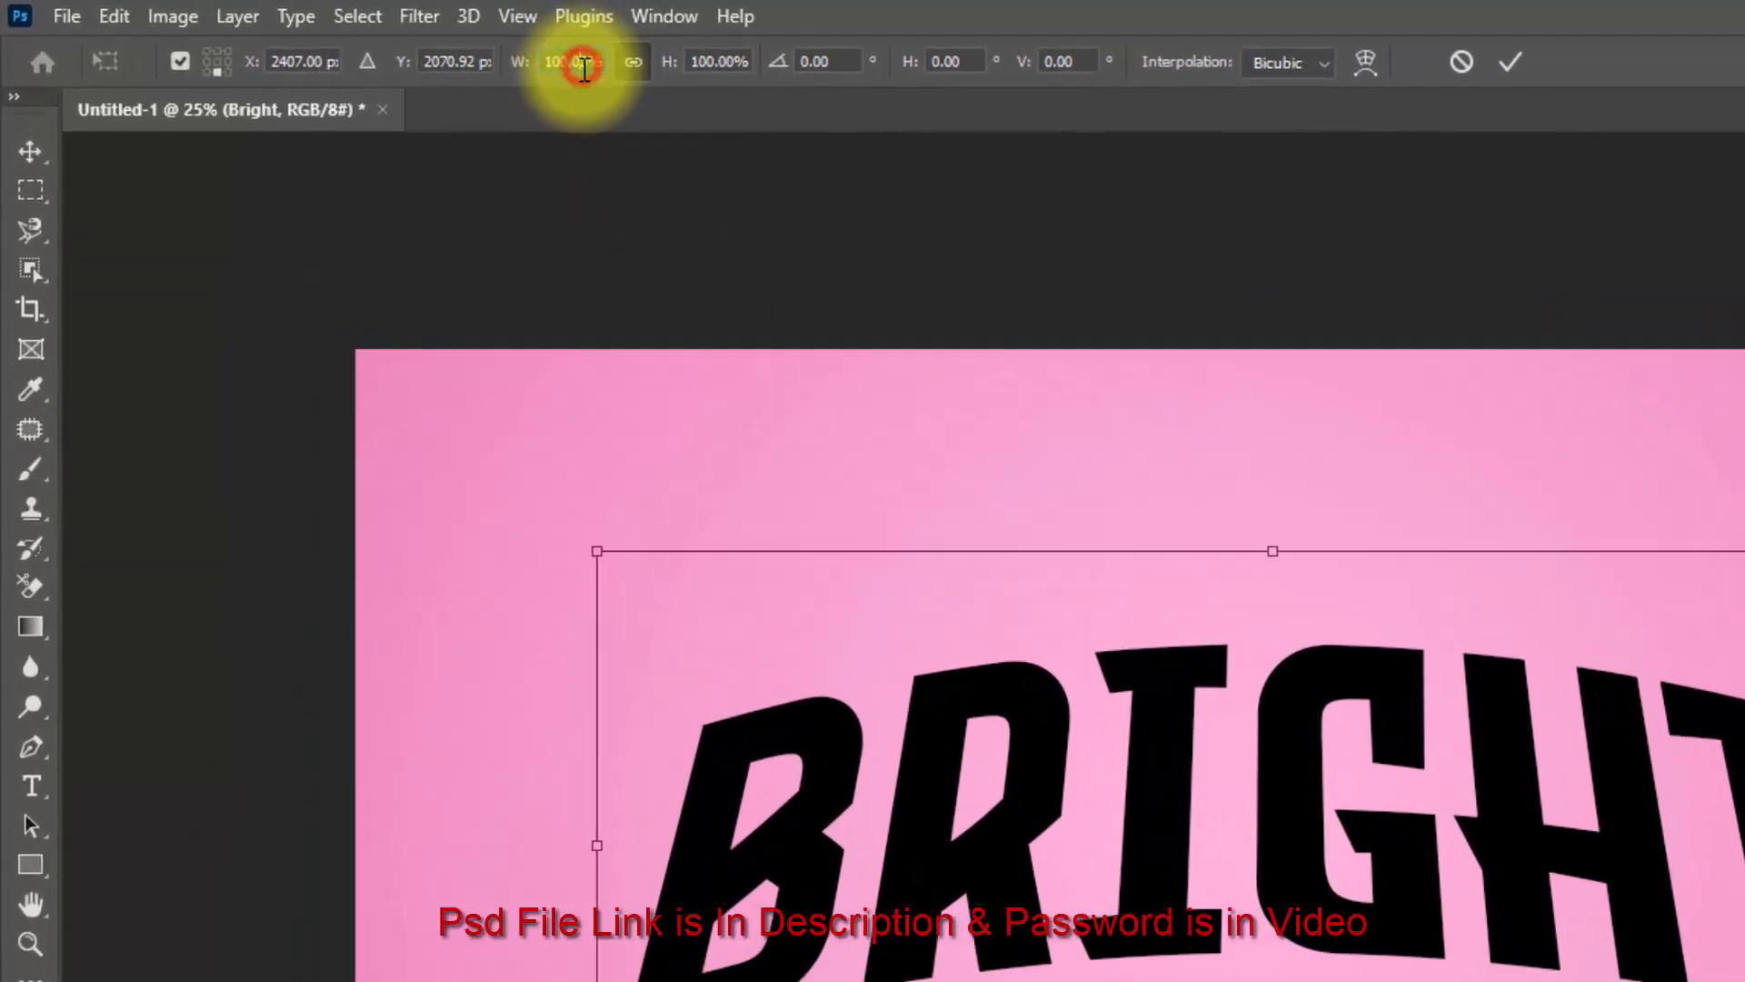
{"action": "type", "text": "2"}
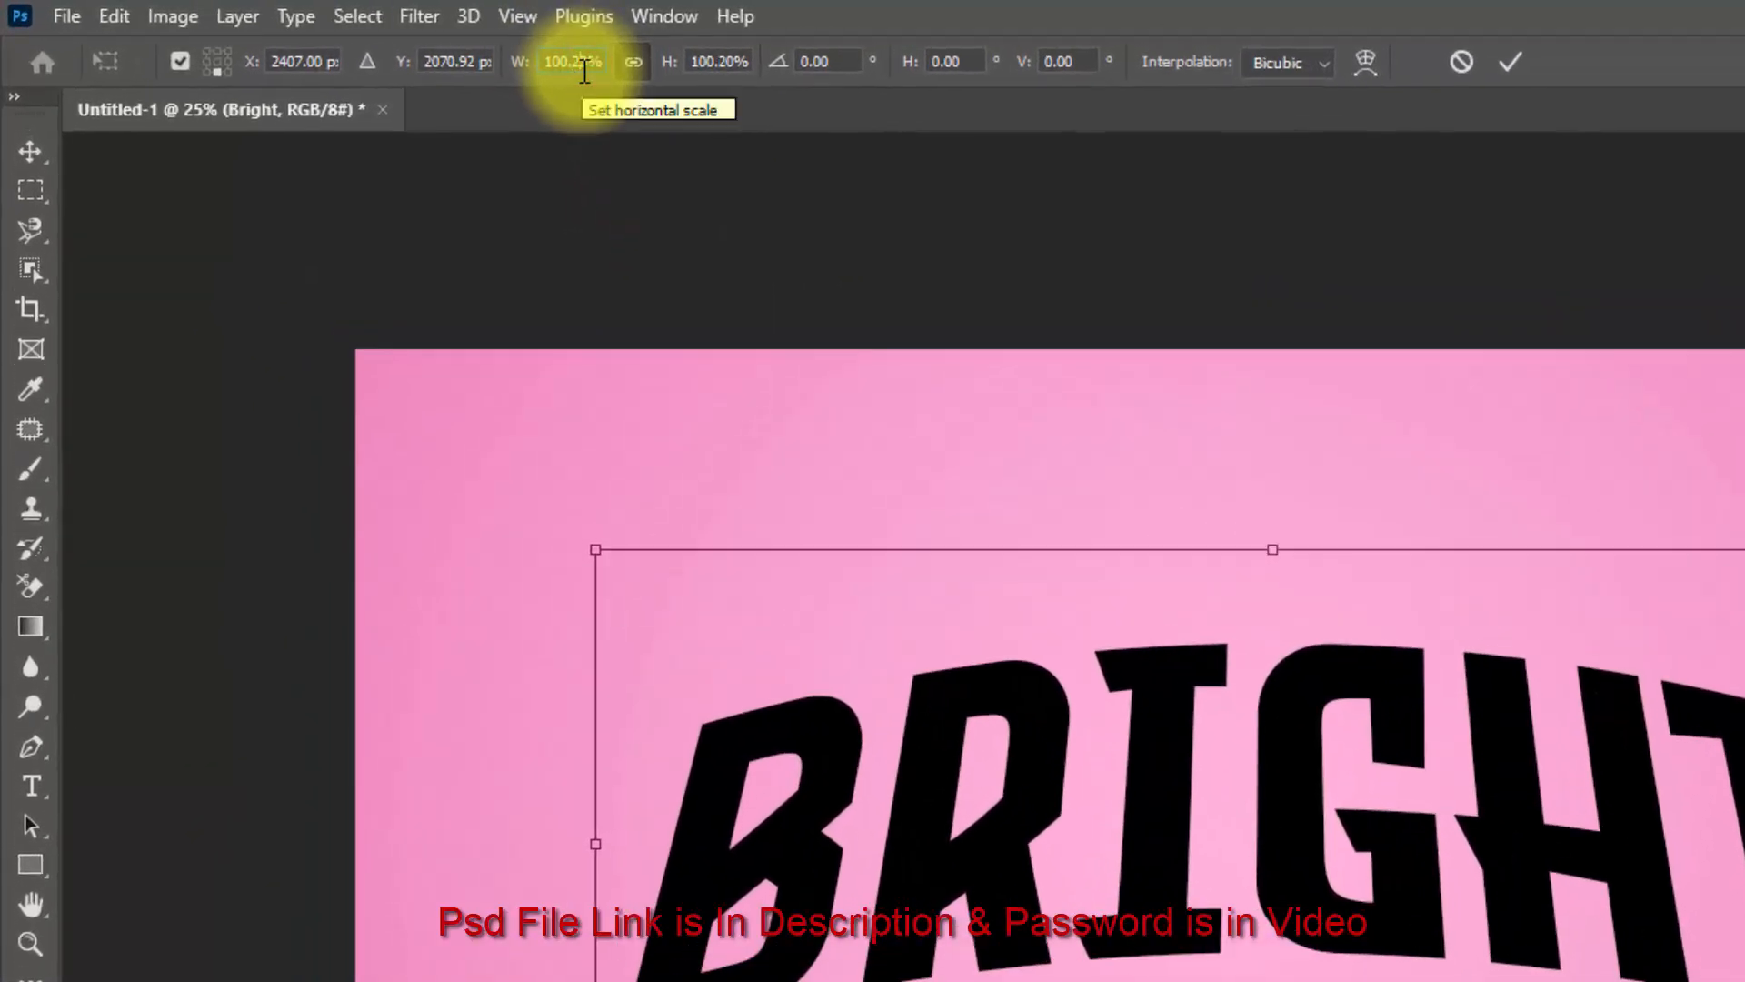
{"action": "left_click", "coordinate": [1511, 62]}
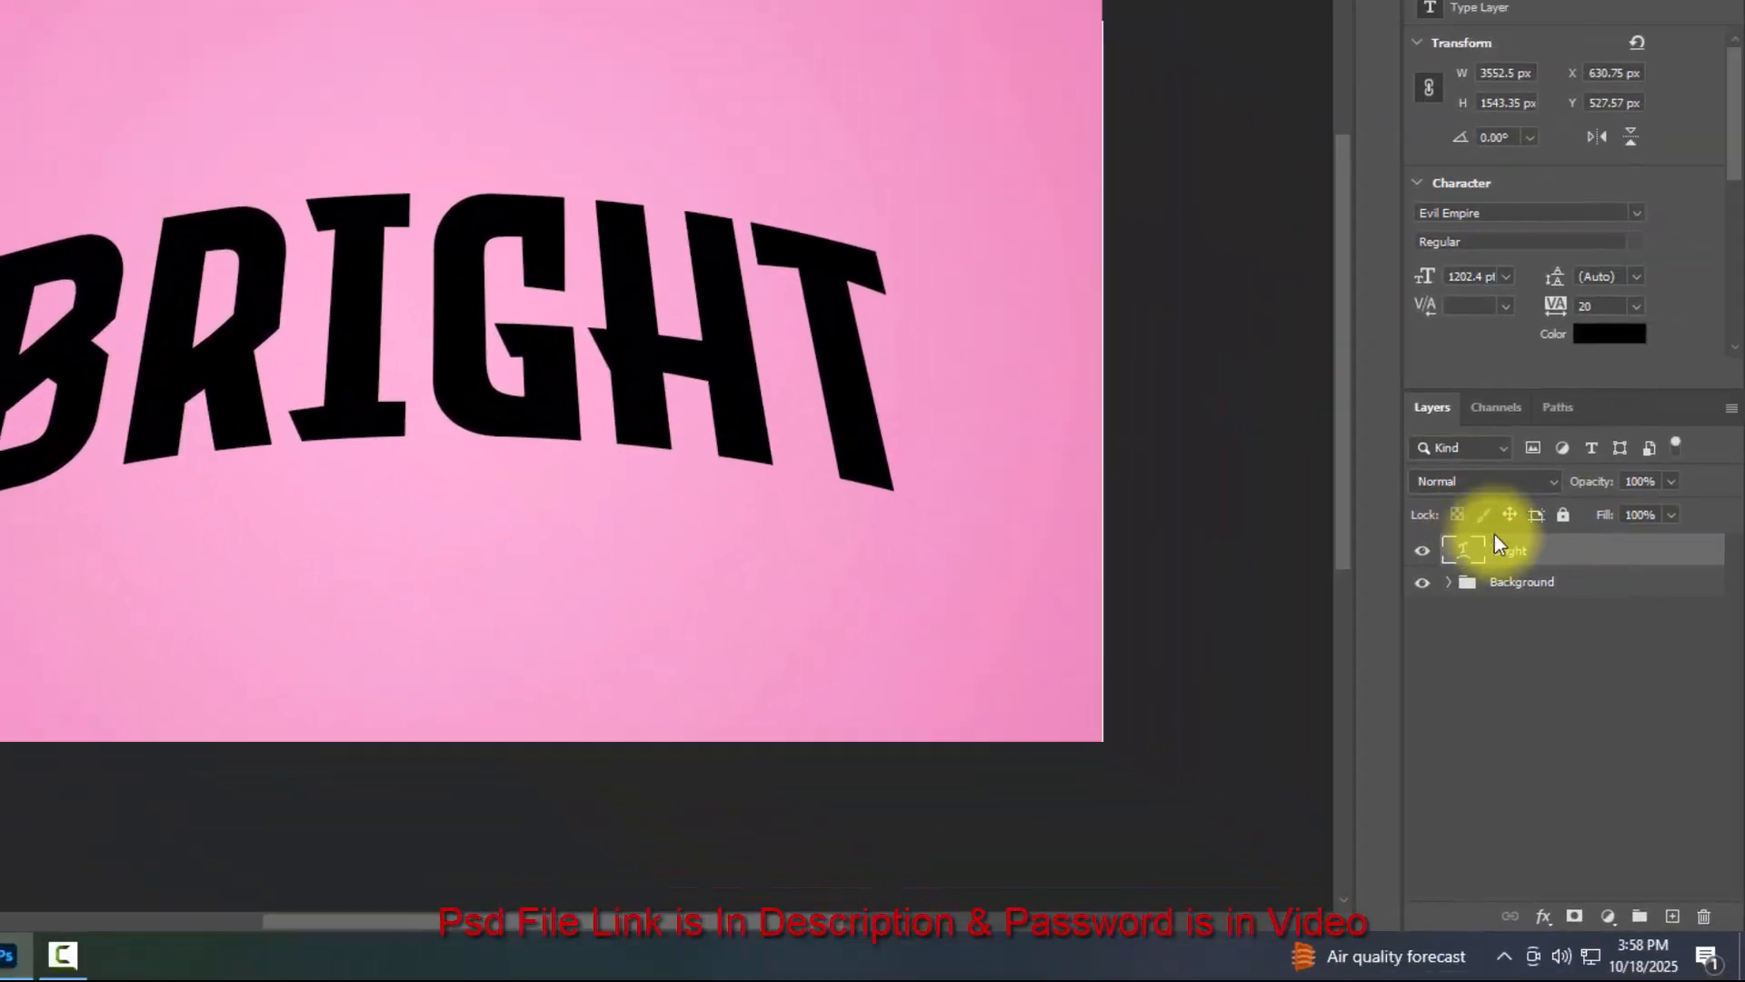
Convert the Bright text layer to a smart object and rename it Shadow.
{"action": "right_click", "coordinate": [1506, 552]}
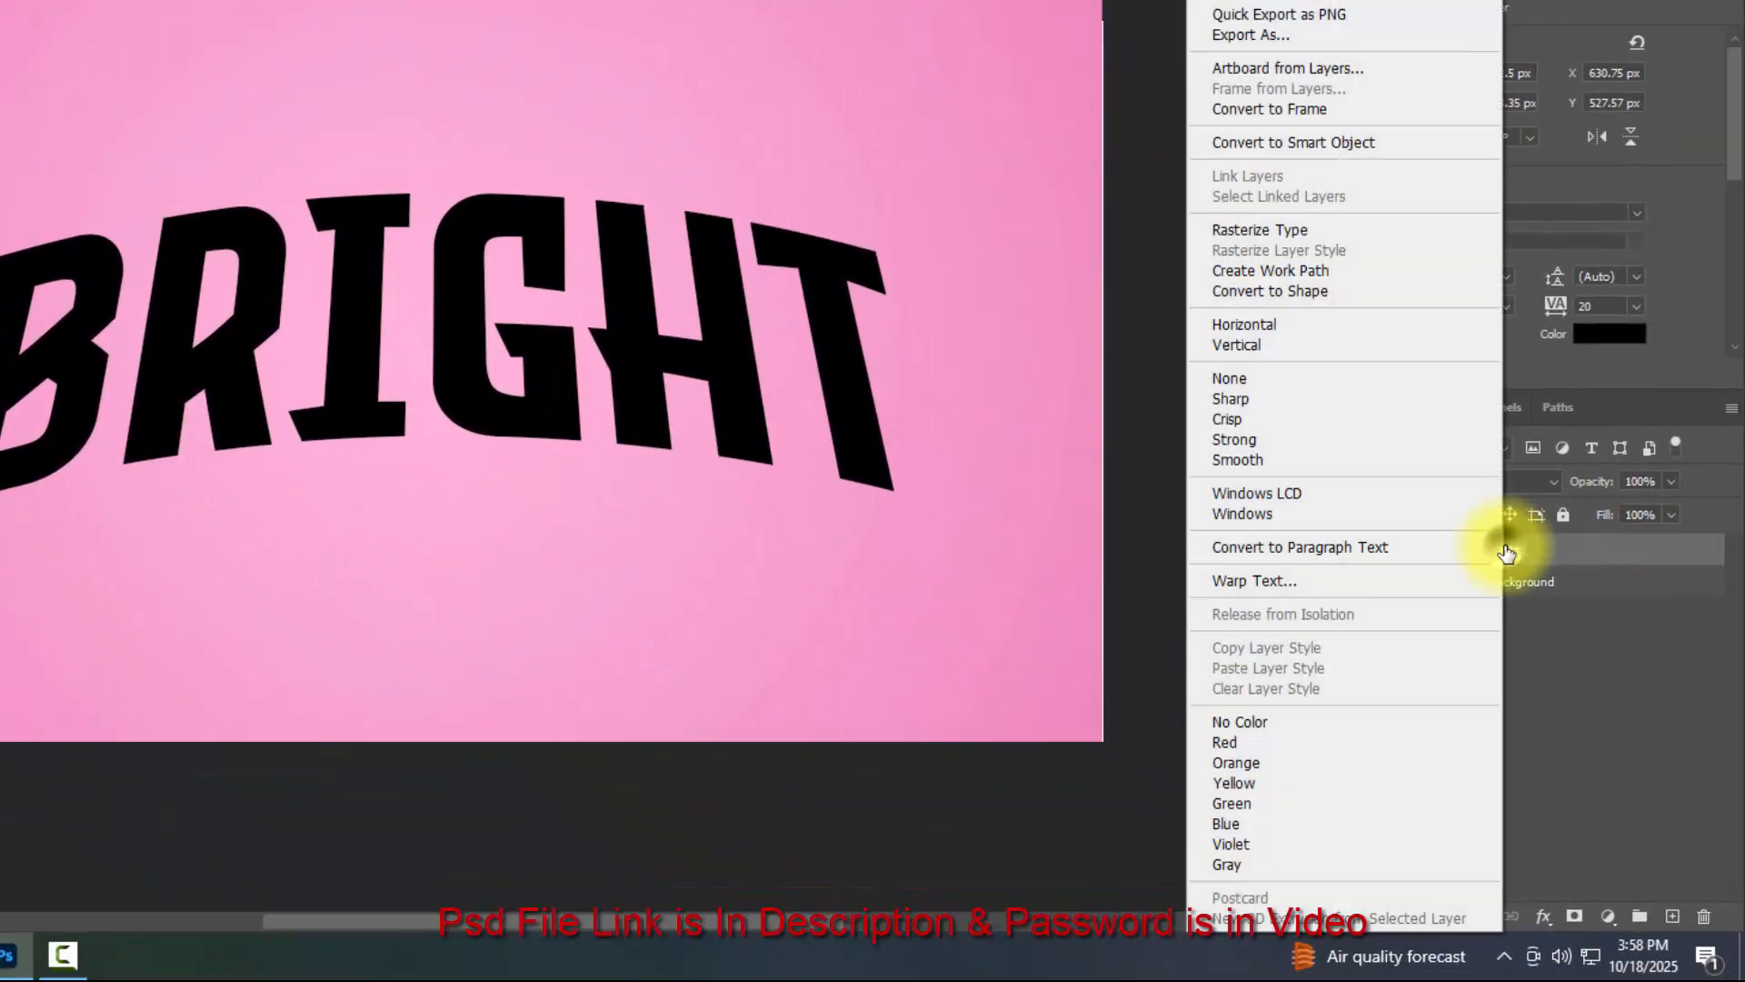
{"action": "left_click", "coordinate": [1329, 146]}
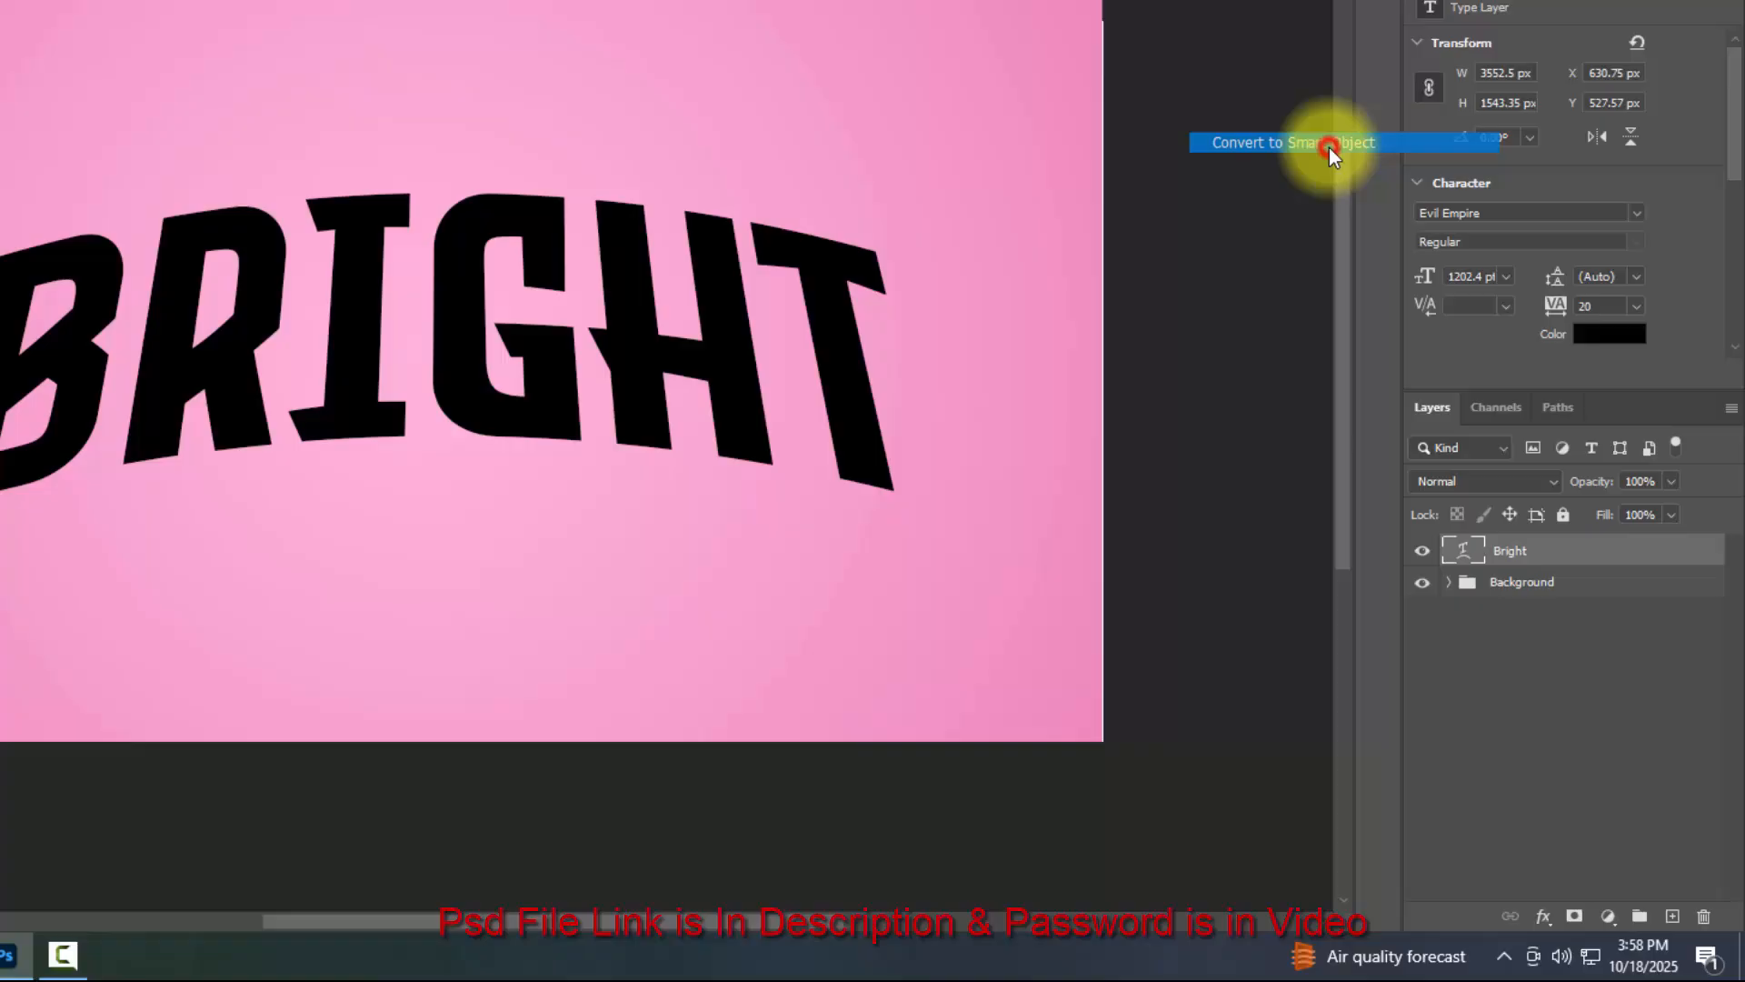
{"action": "double_click", "coordinate": [1518, 557]}
{"action": "type", "text": "Shadow"}
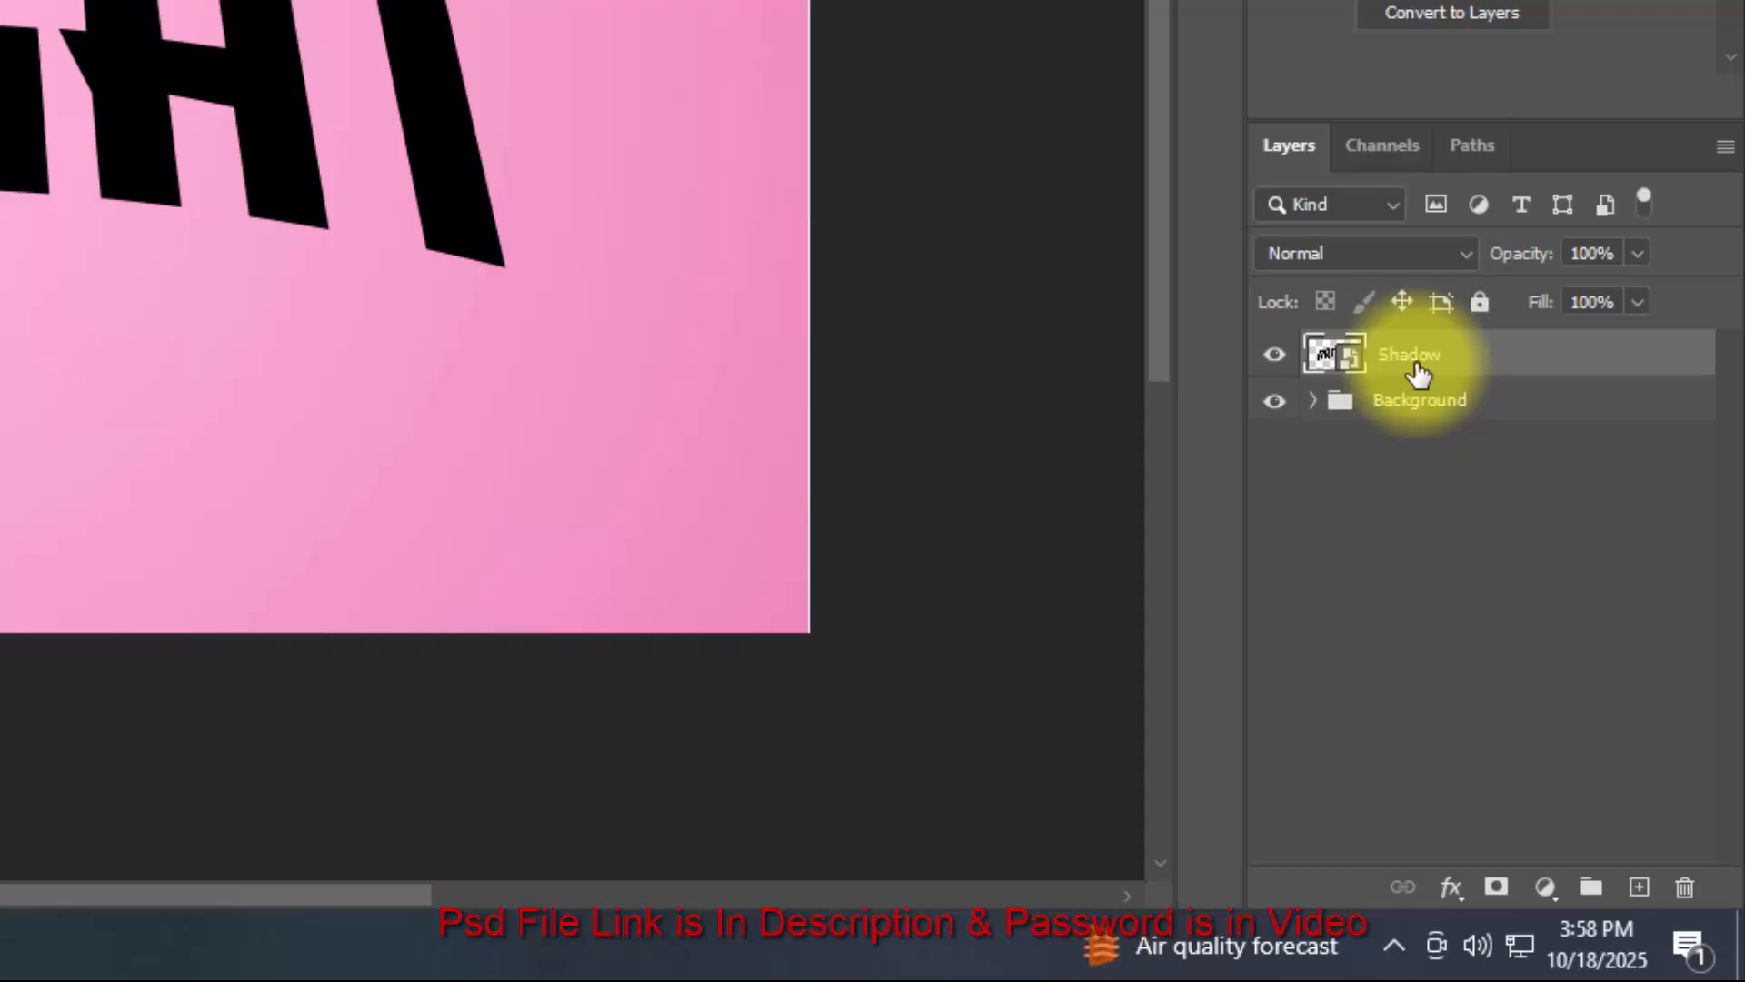
Set the fill opacity of the Shadow layer to 0% in its blending options.
{"action": "left_click", "coordinate": [1450, 886]}
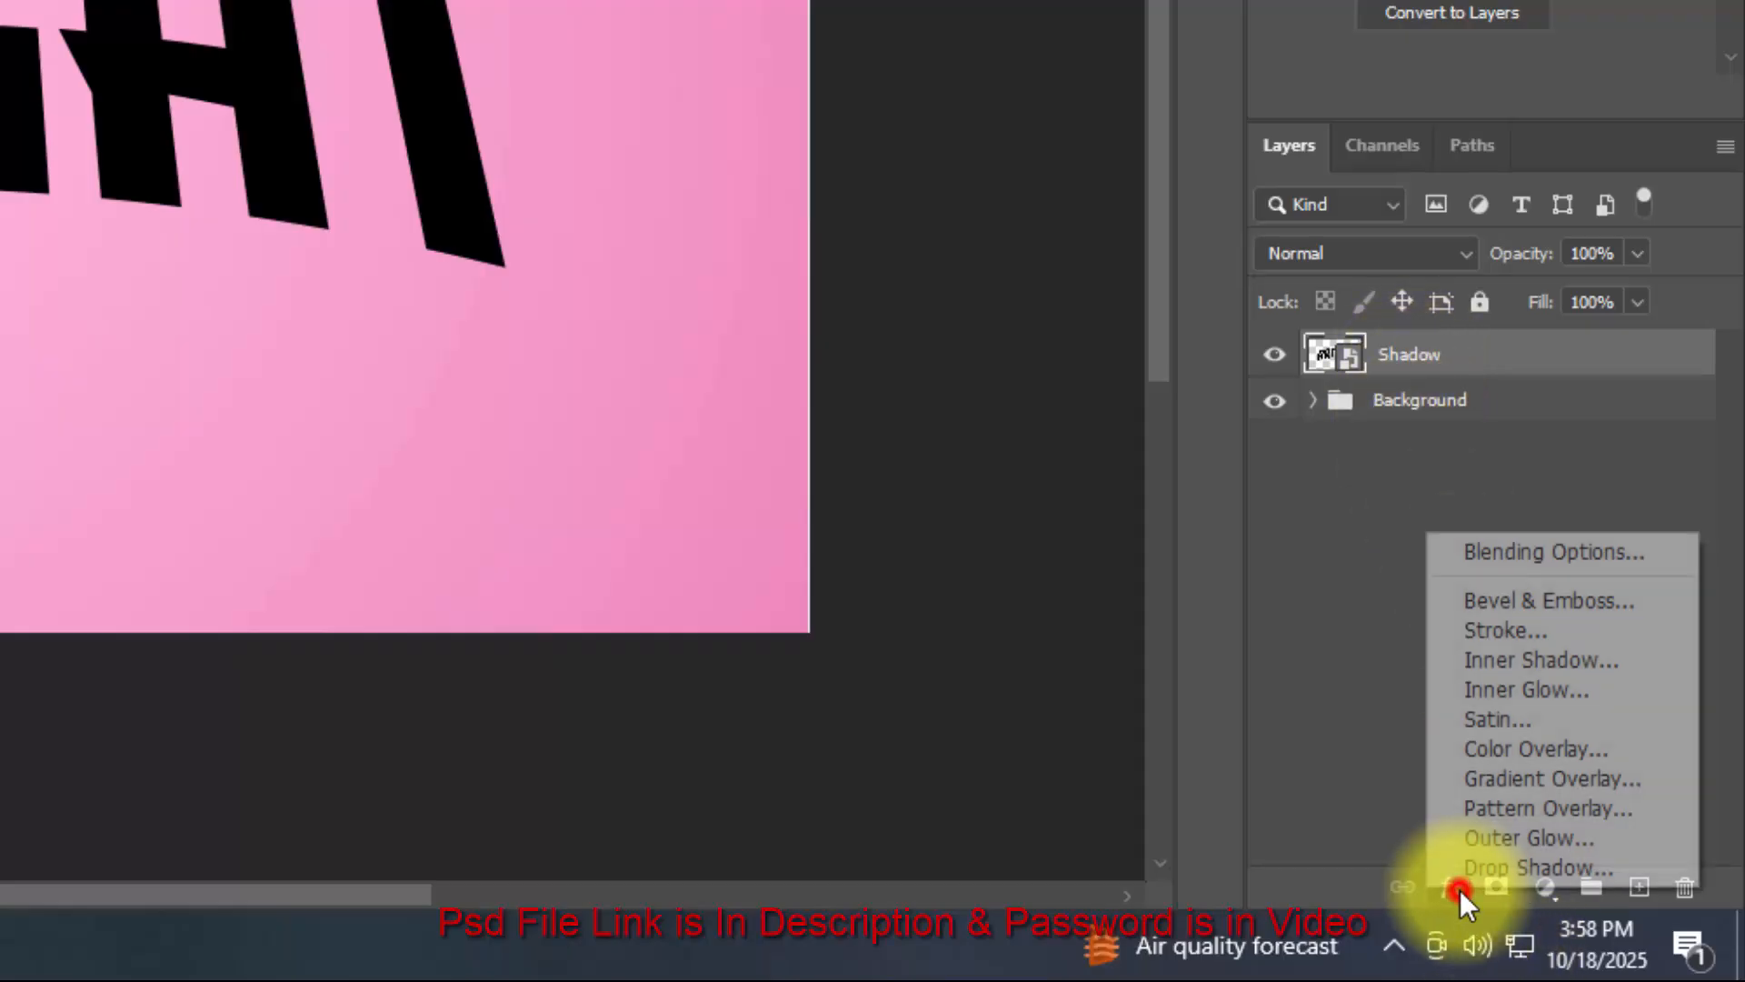
{"action": "left_click", "coordinate": [1487, 553]}
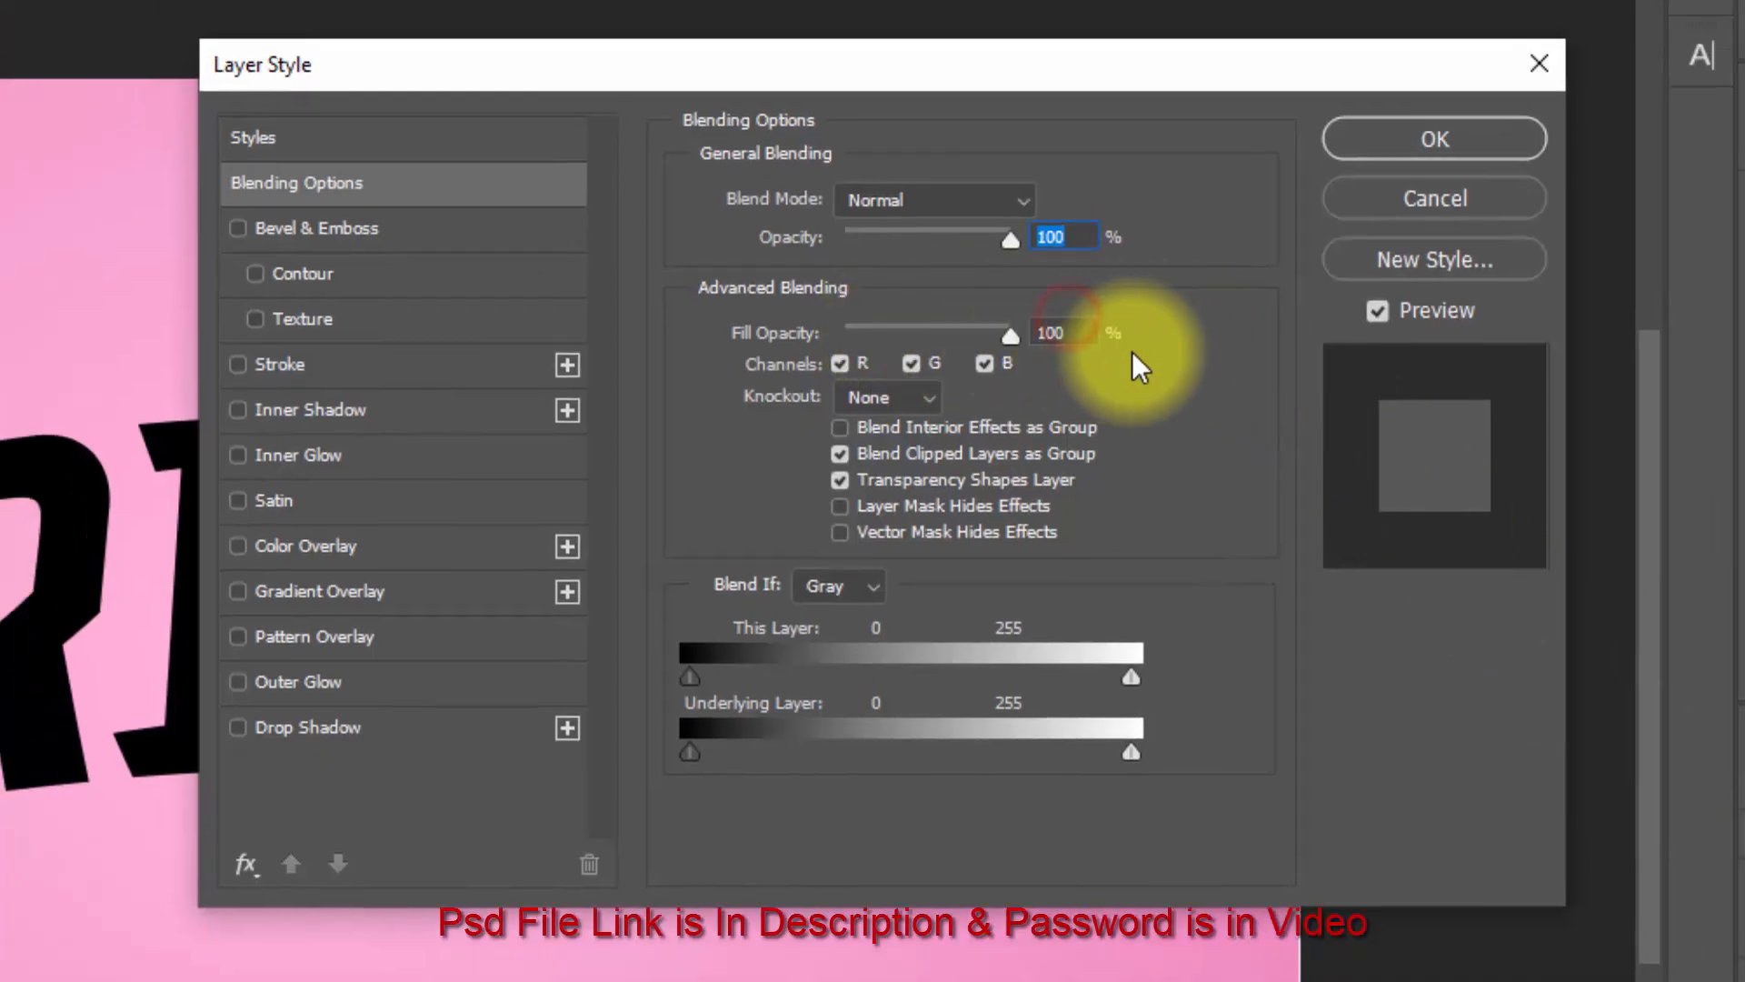
{"action": "left_click_drag", "start_coordinate": [1093, 335], "coordinate": [946, 332]}
{"action": "type", "text": "0"}
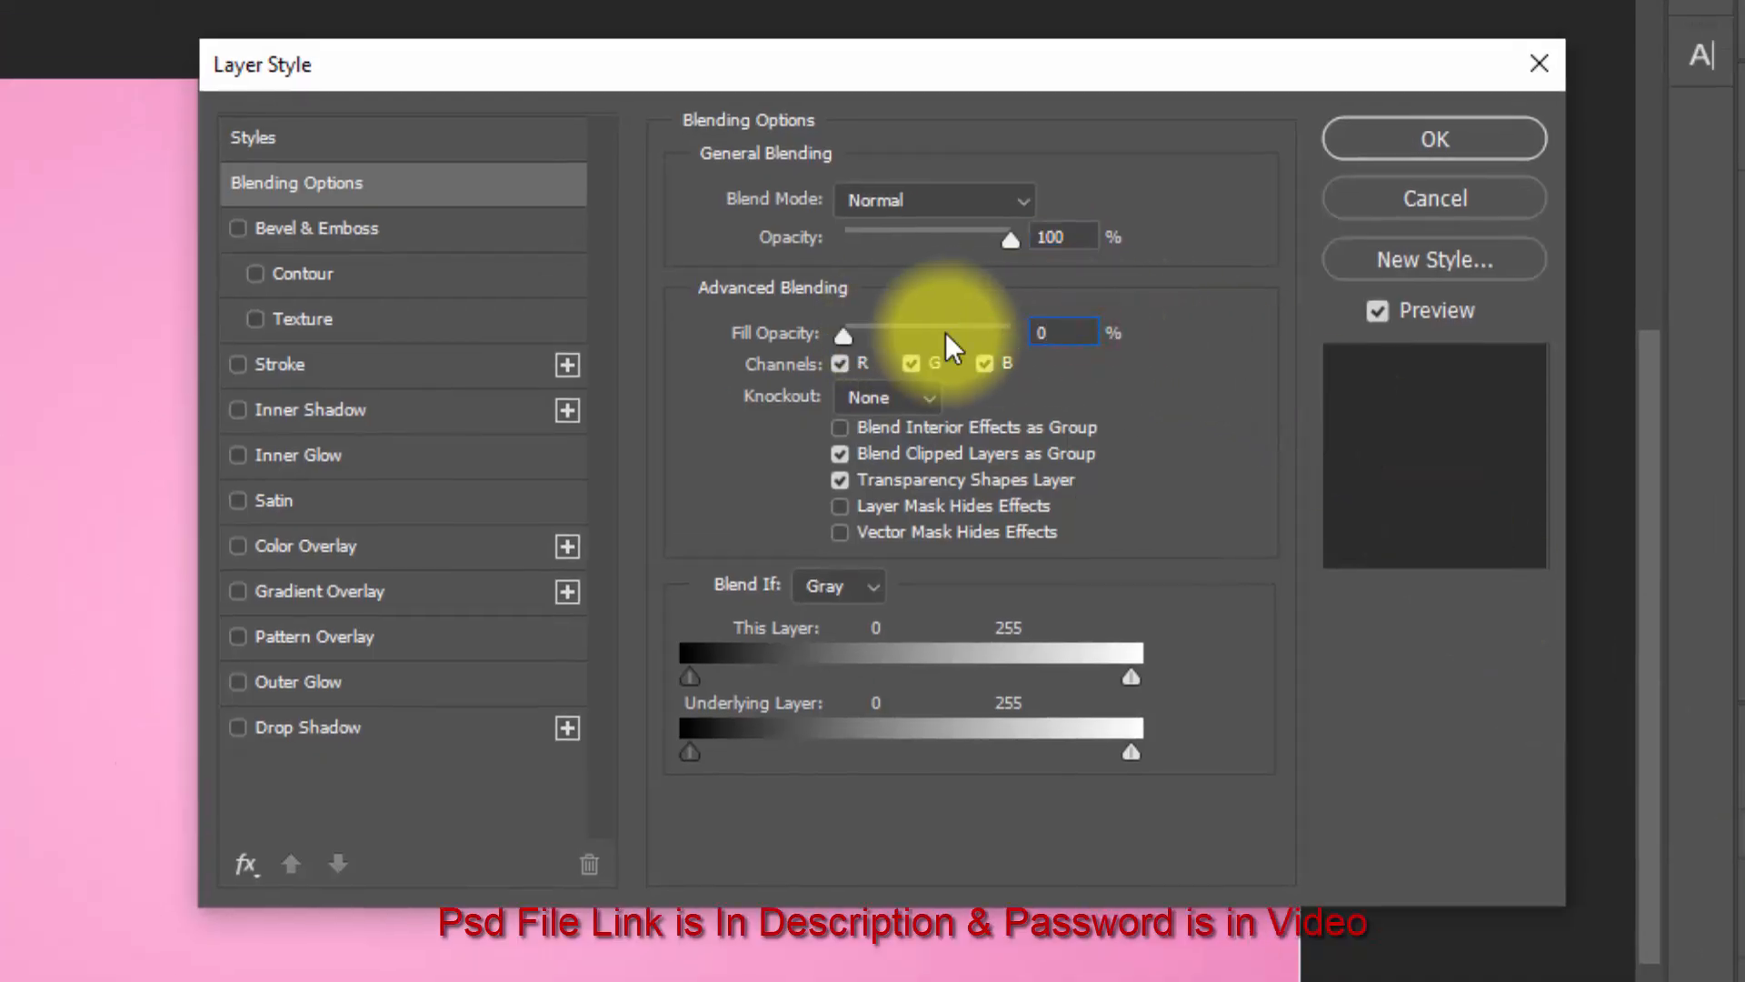
Add a drop shadow to the Shadow layer and set its color to a74d7a.
{"action": "left_click", "coordinate": [420, 727]}
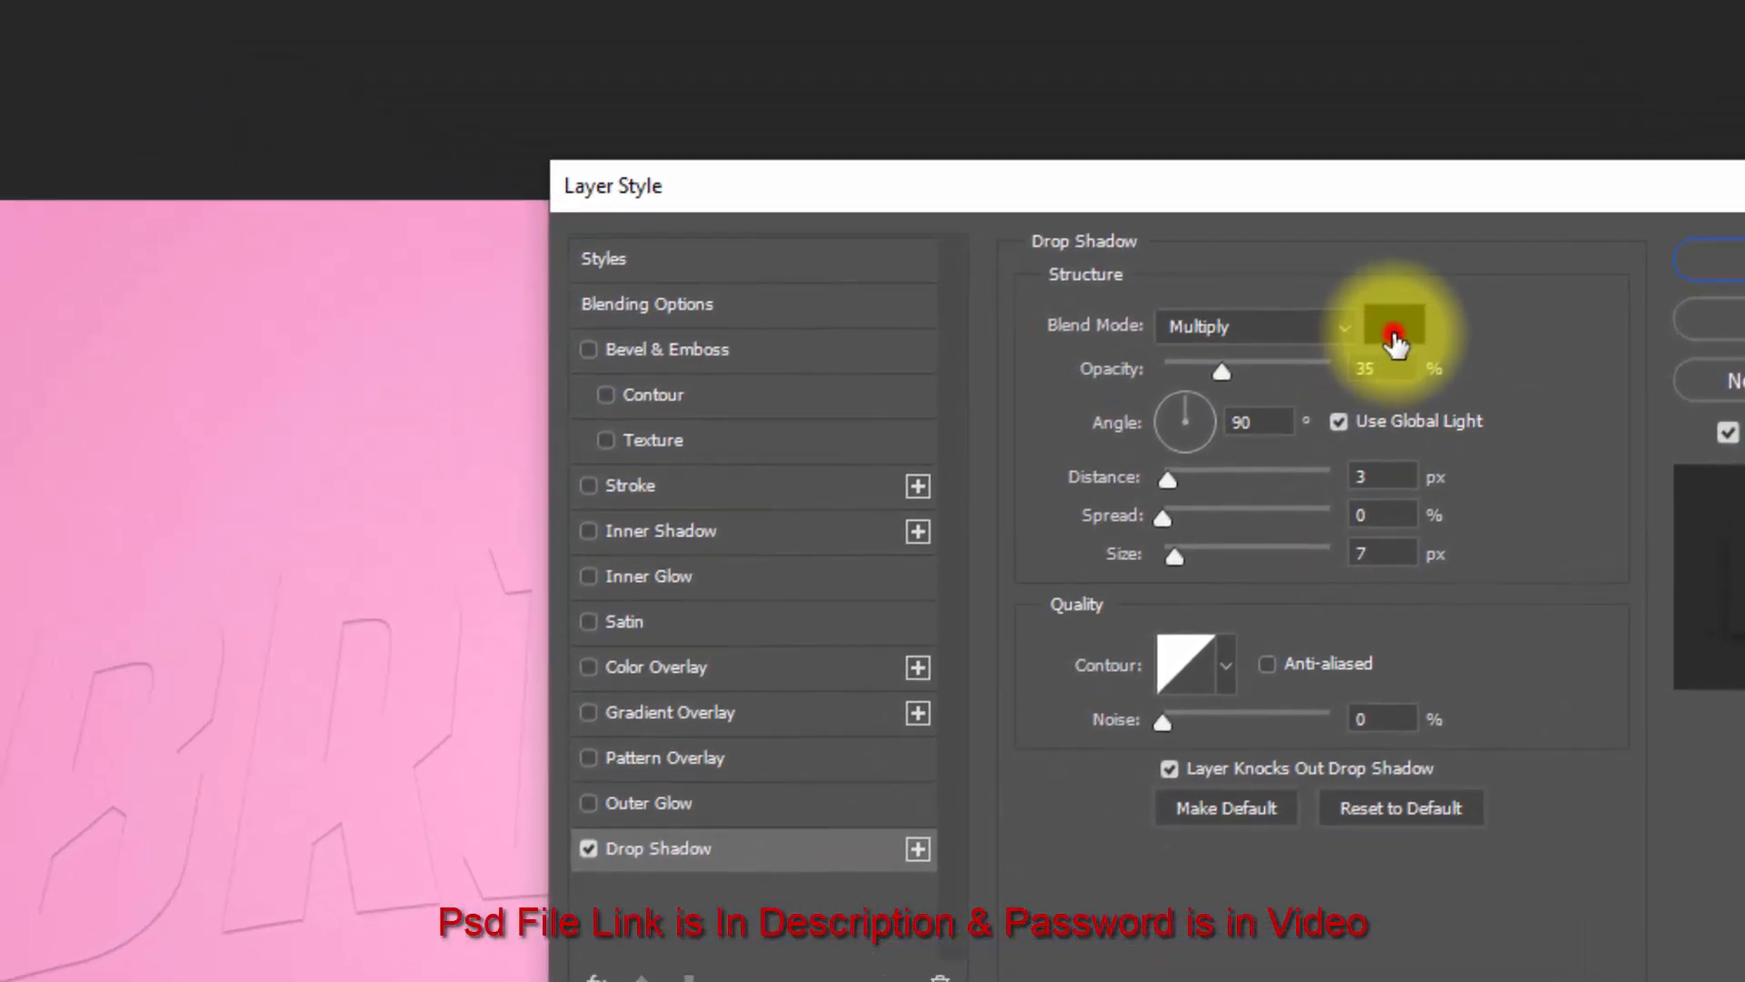
{"action": "left_click", "coordinate": [1043, 203]}
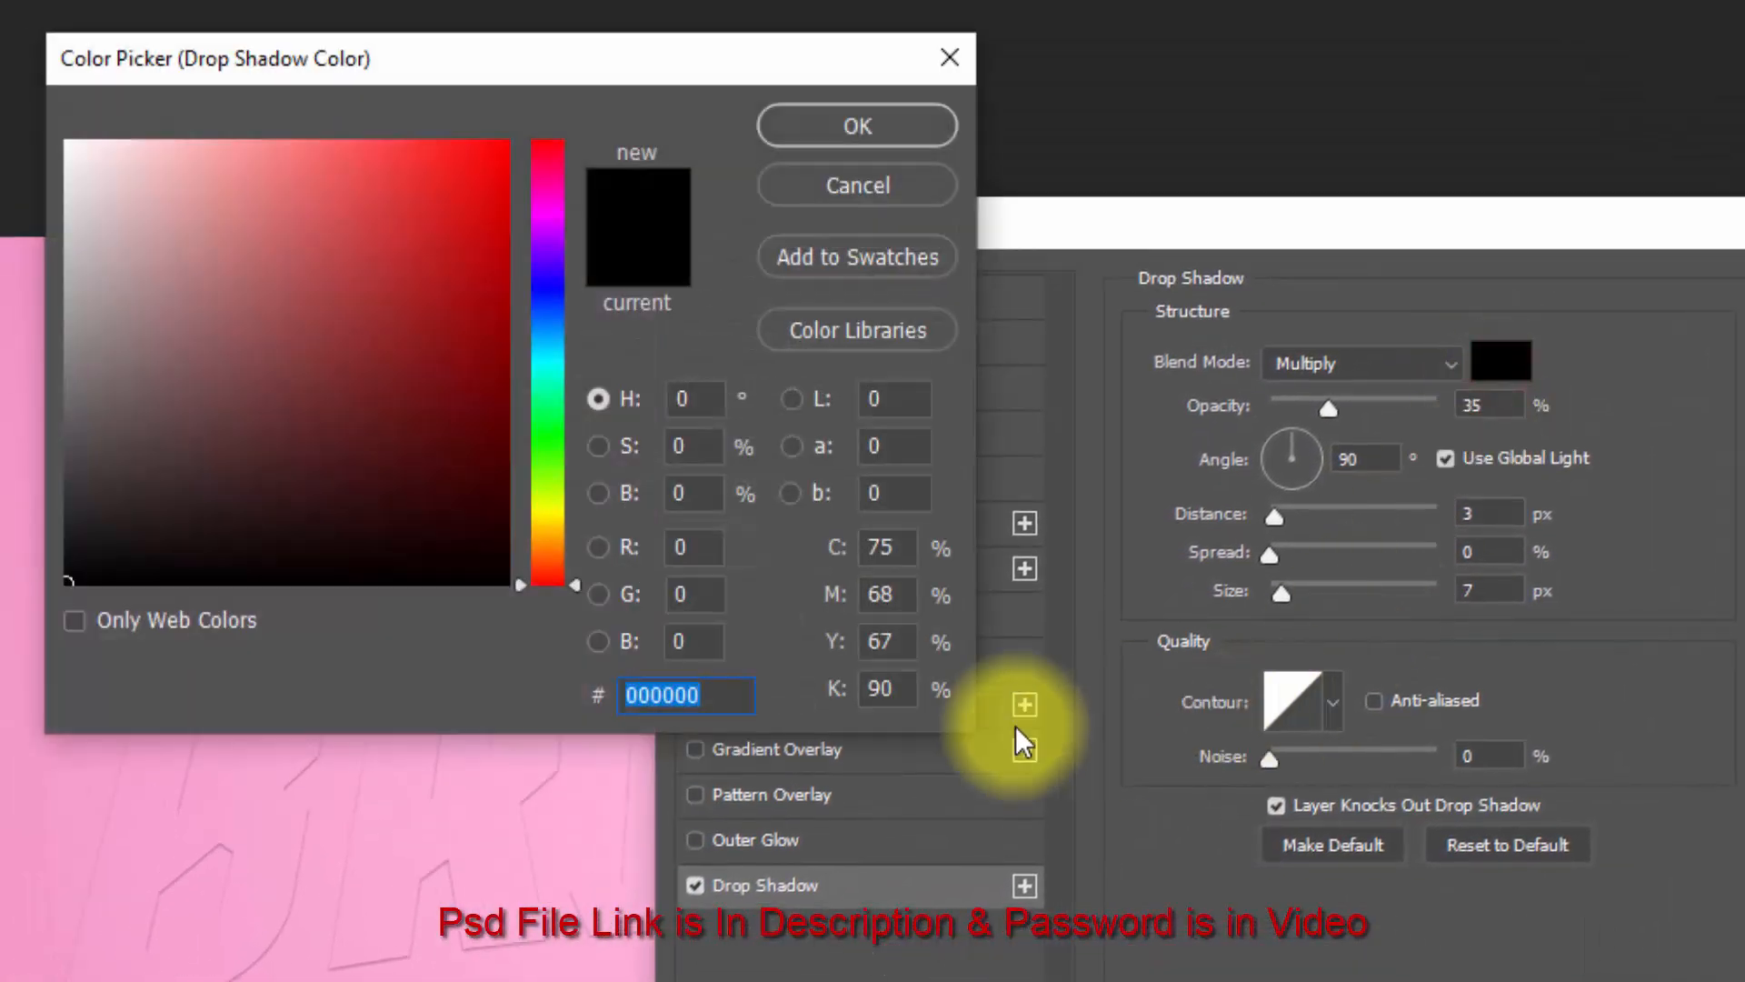
{"action": "type", "text": "a7"}
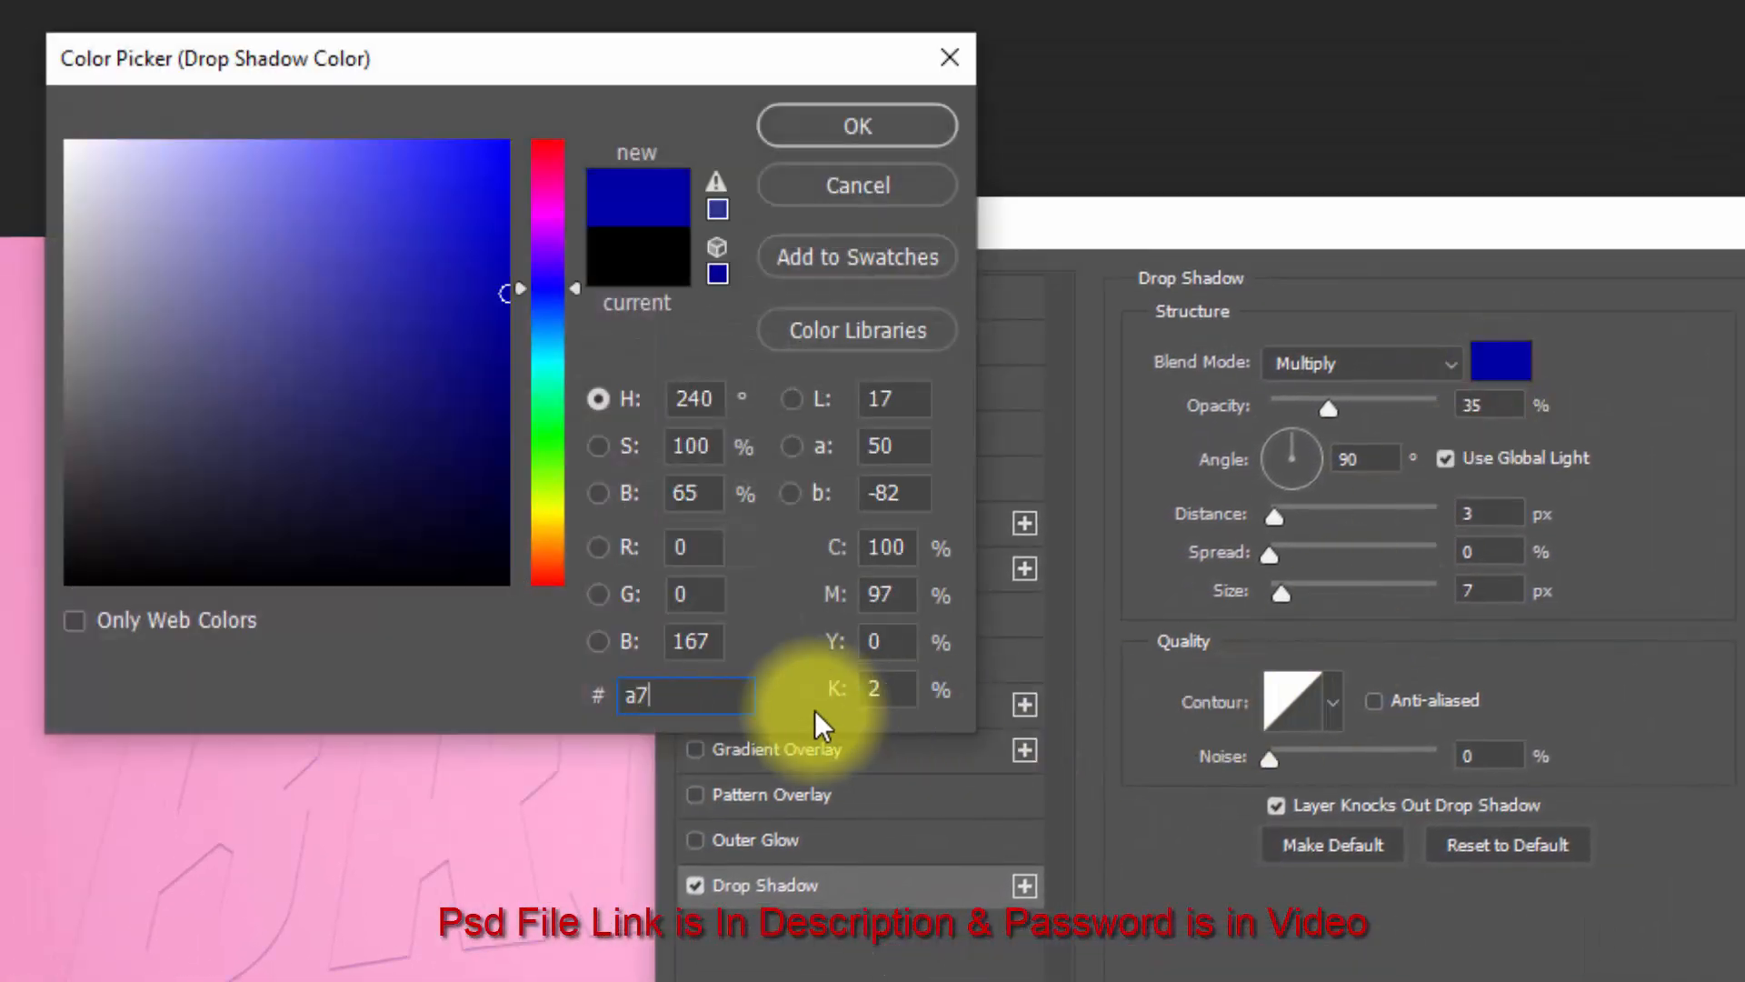
{"action": "type", "text": "4d7a"}
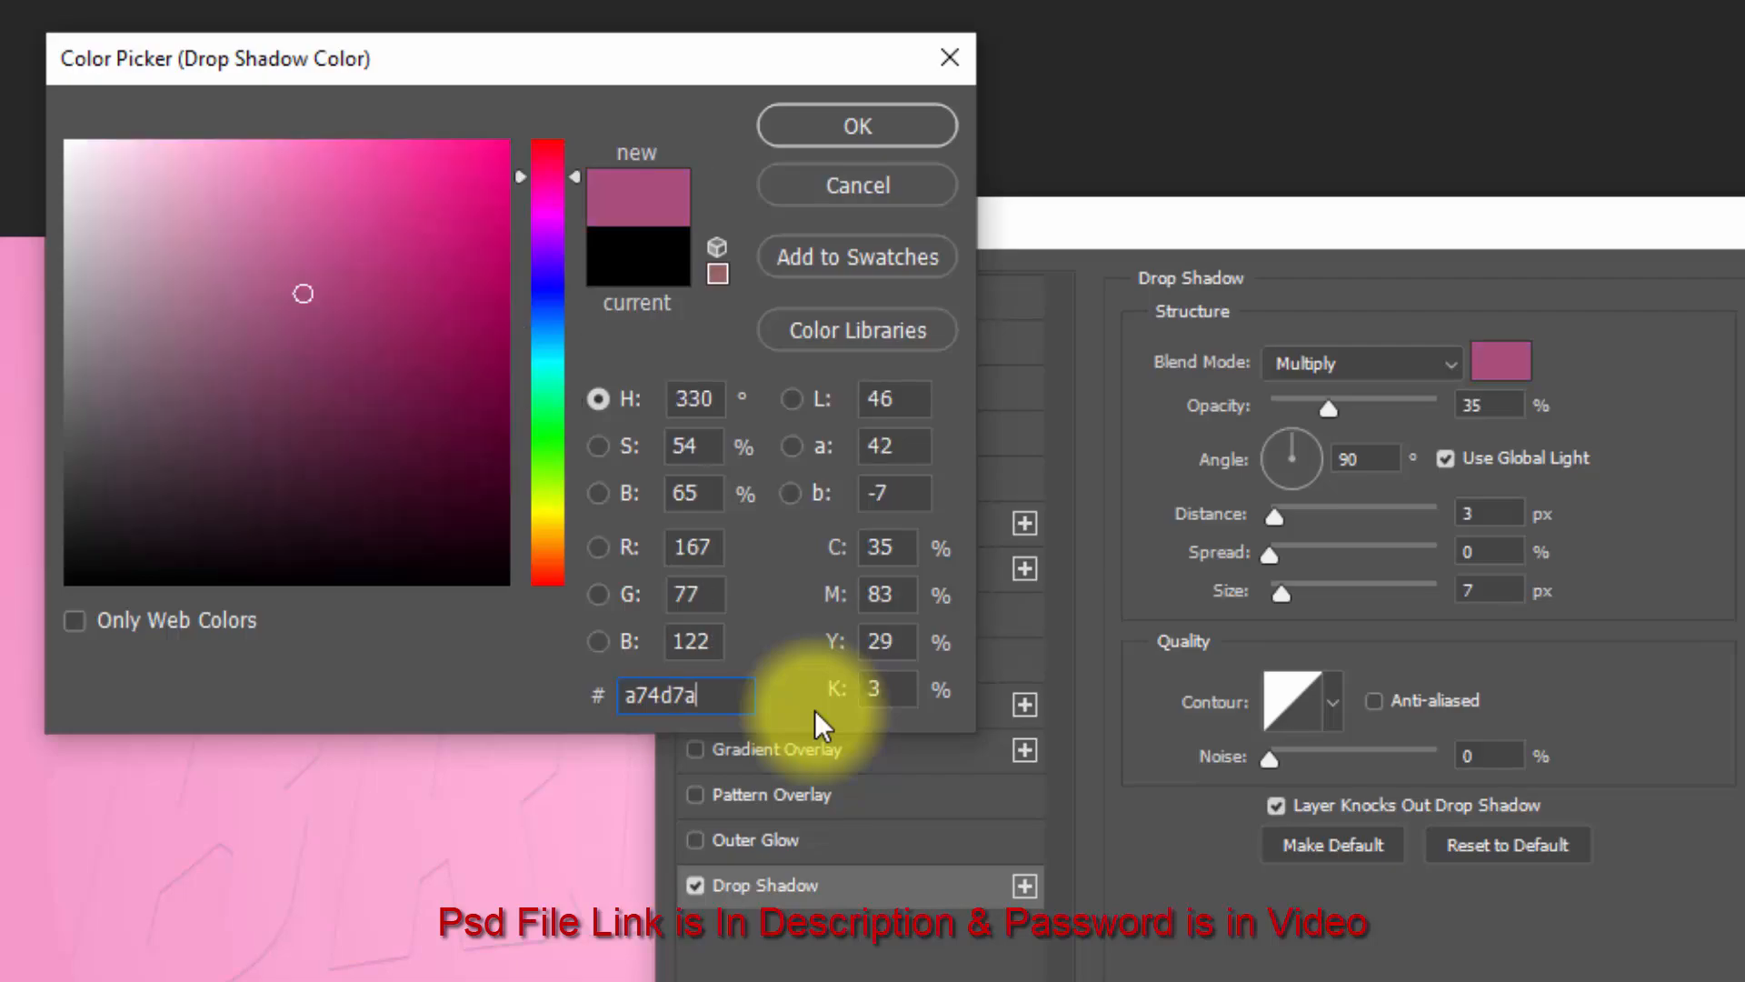
{"action": "left_click", "coordinate": [857, 126]}
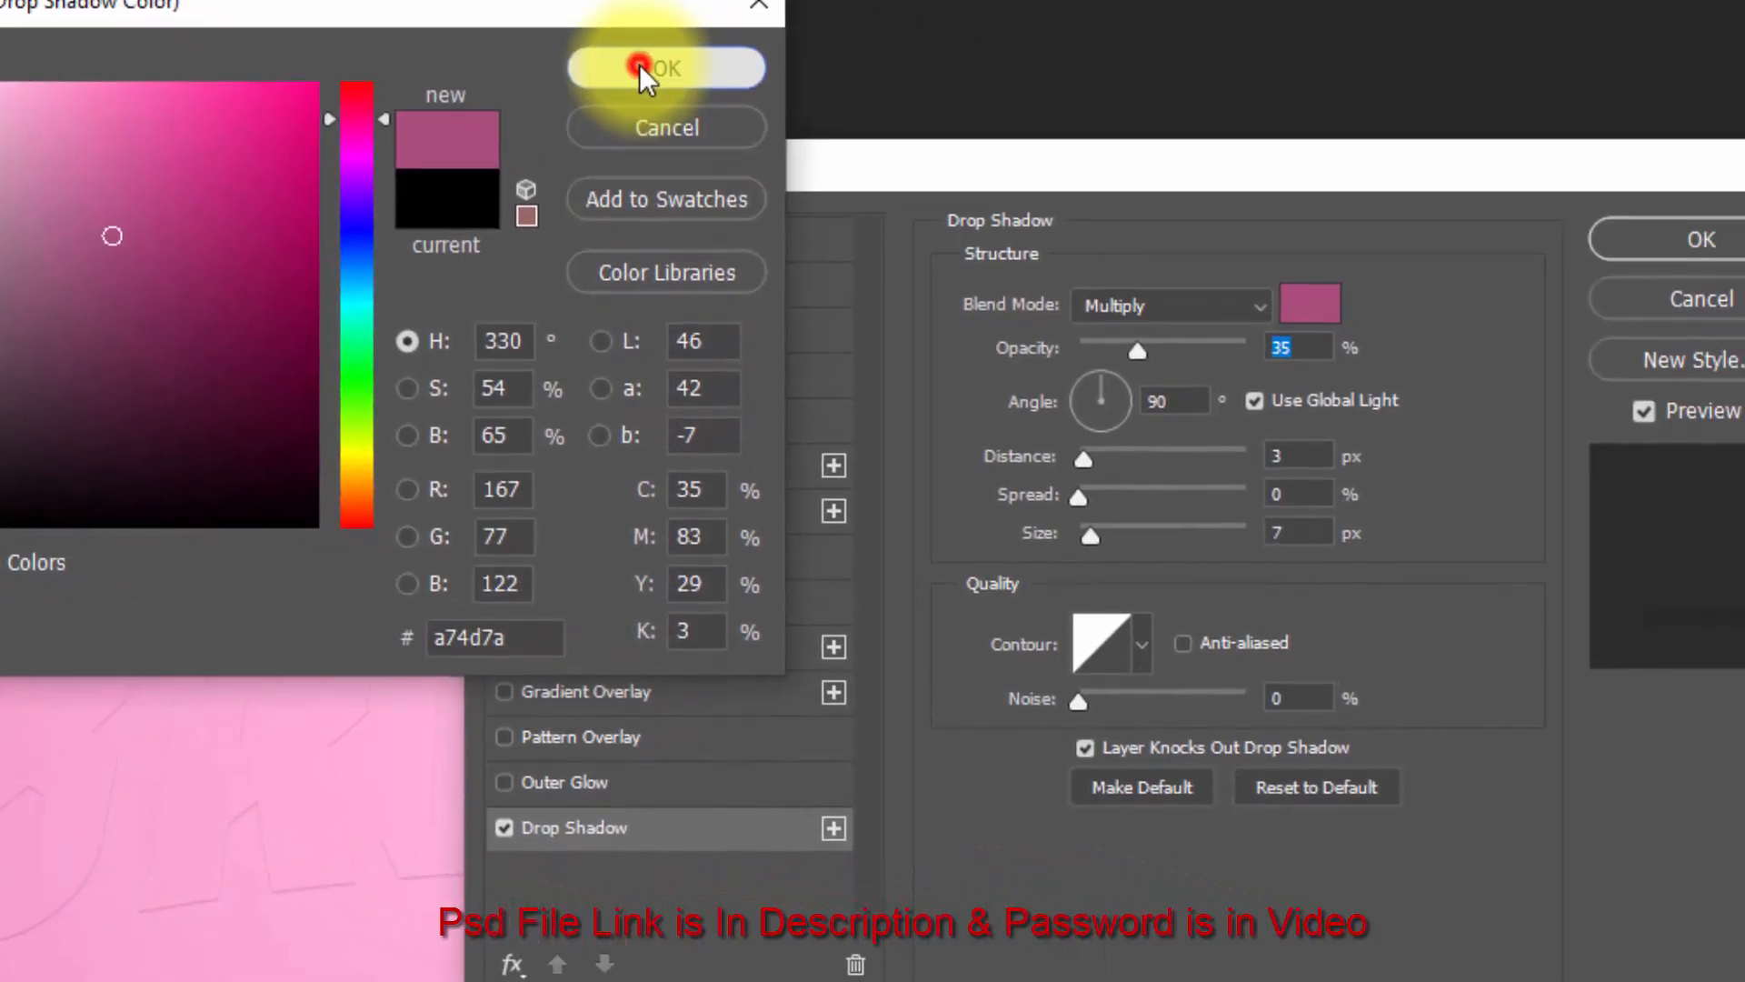
Set the drop shadow to 75% opacity, 120° angle without global light, 5 px distance and 9 px size.
{"action": "left_click", "coordinate": [1495, 405]}
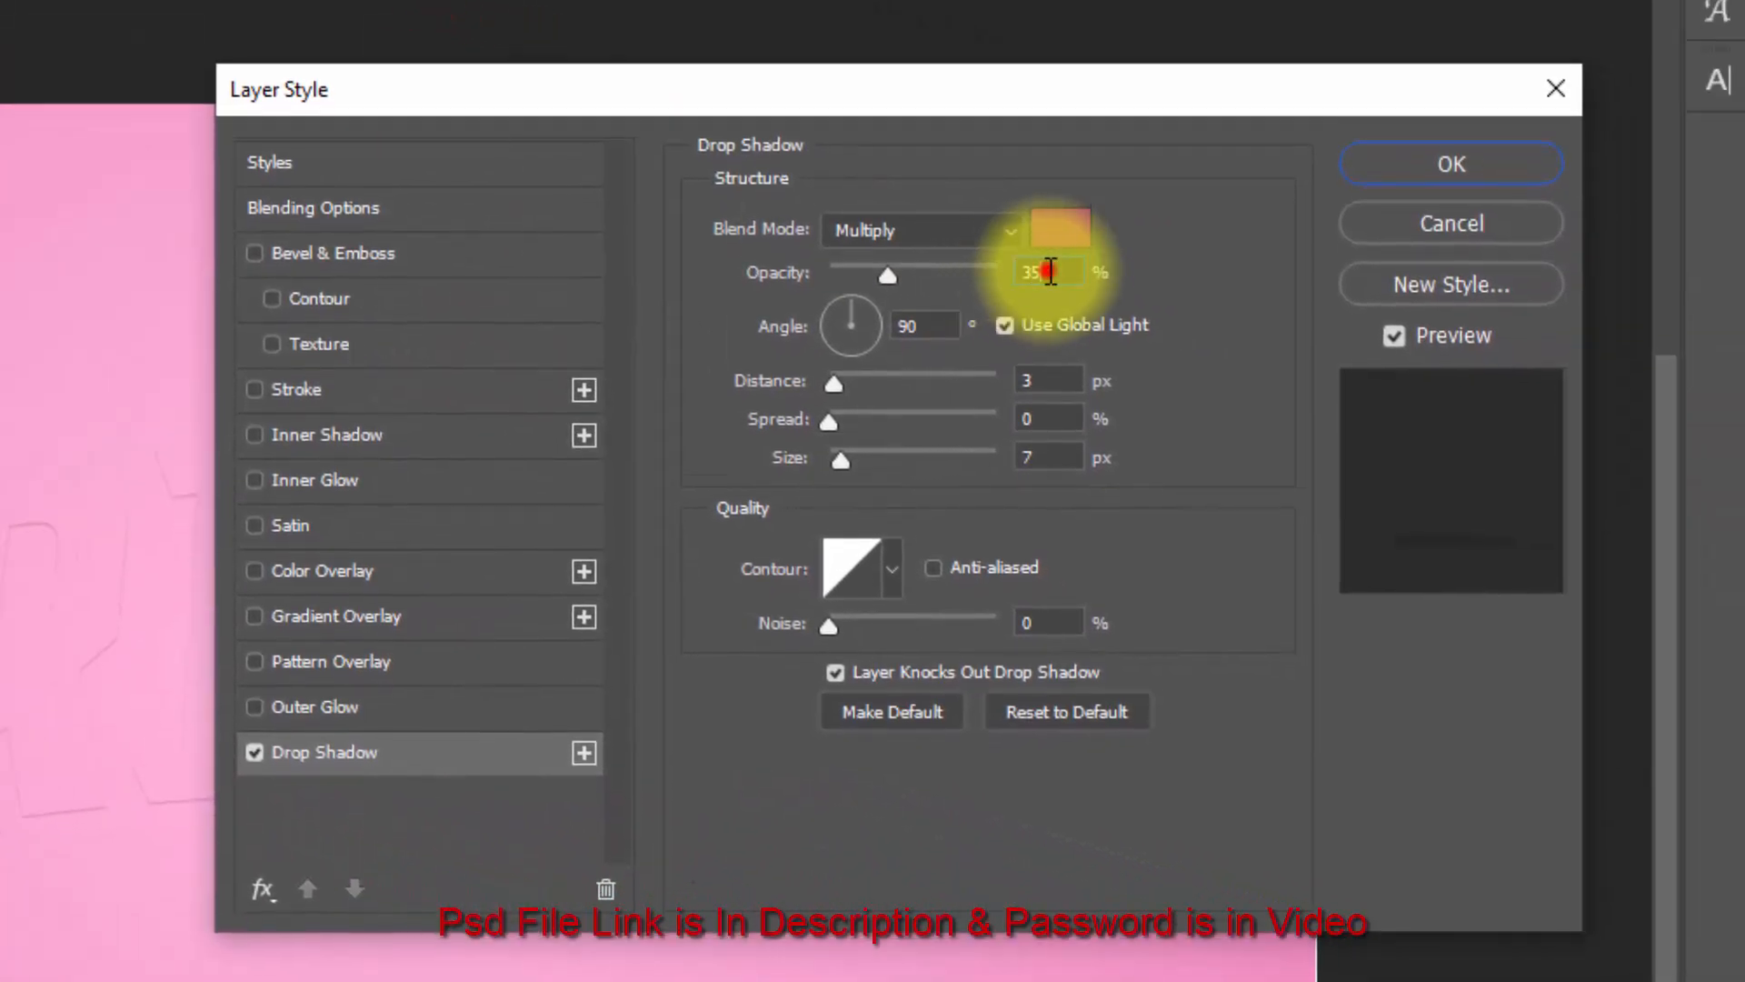
{"action": "type", "text": "75"}
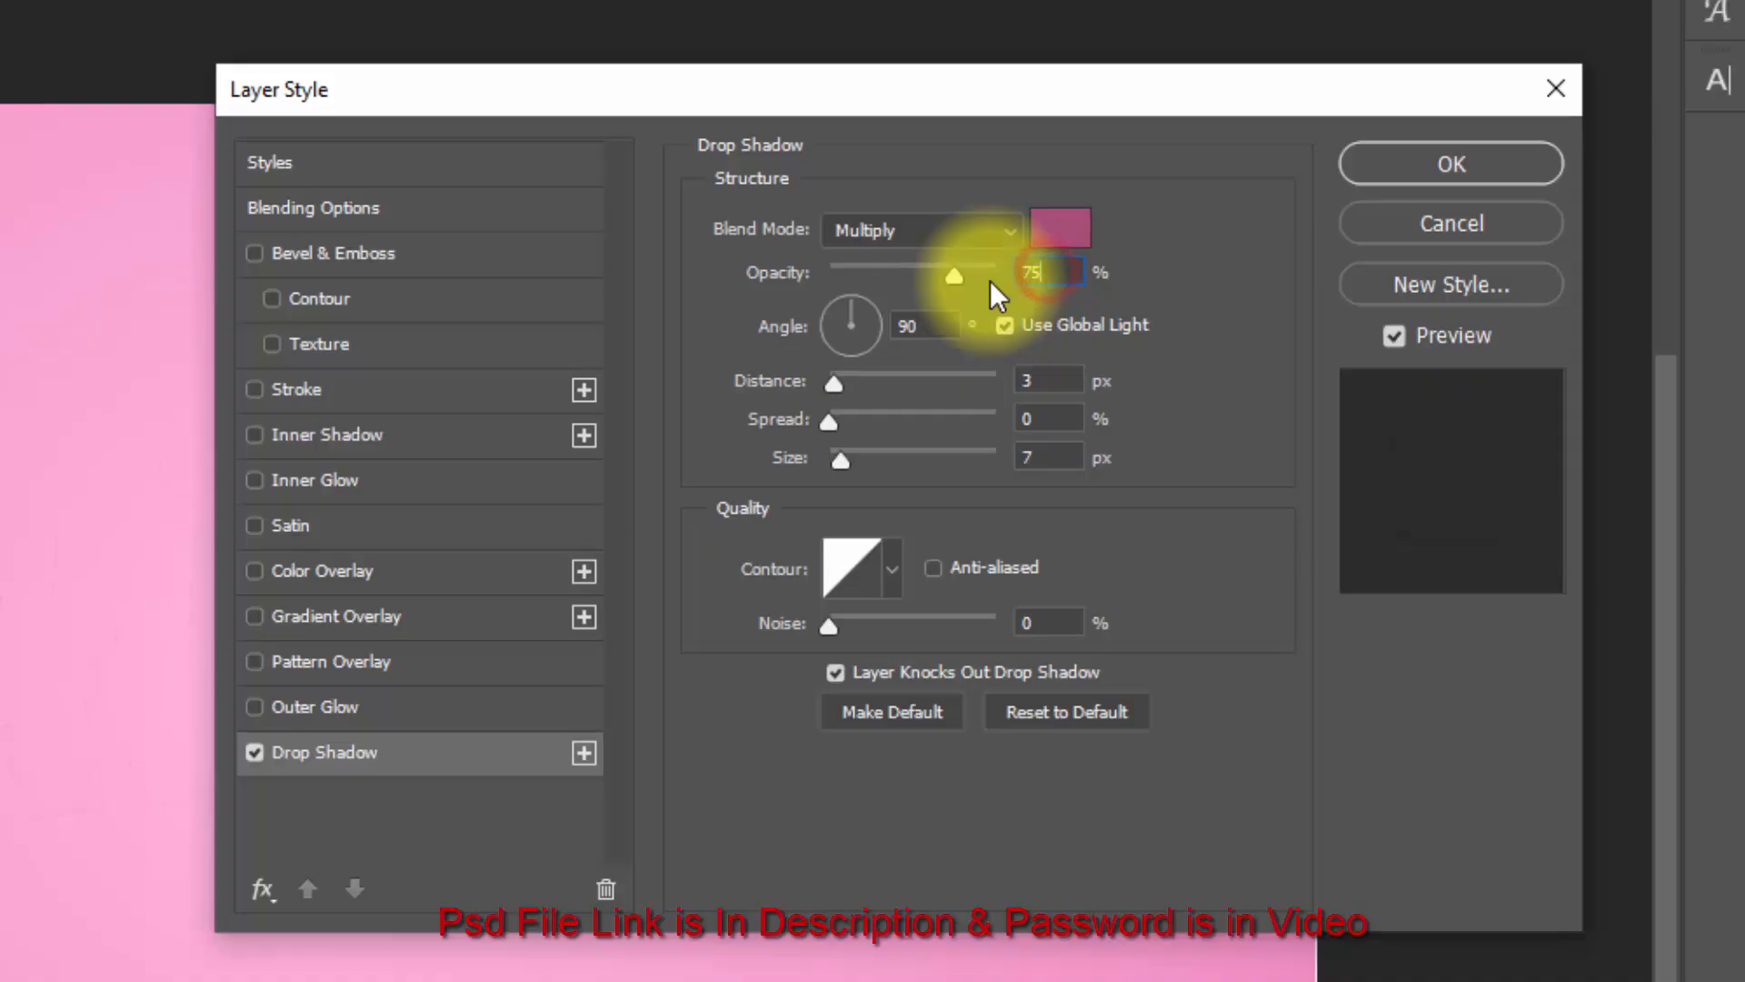
{"action": "left_click", "coordinate": [1006, 327]}
{"action": "double_click", "coordinate": [914, 327]}
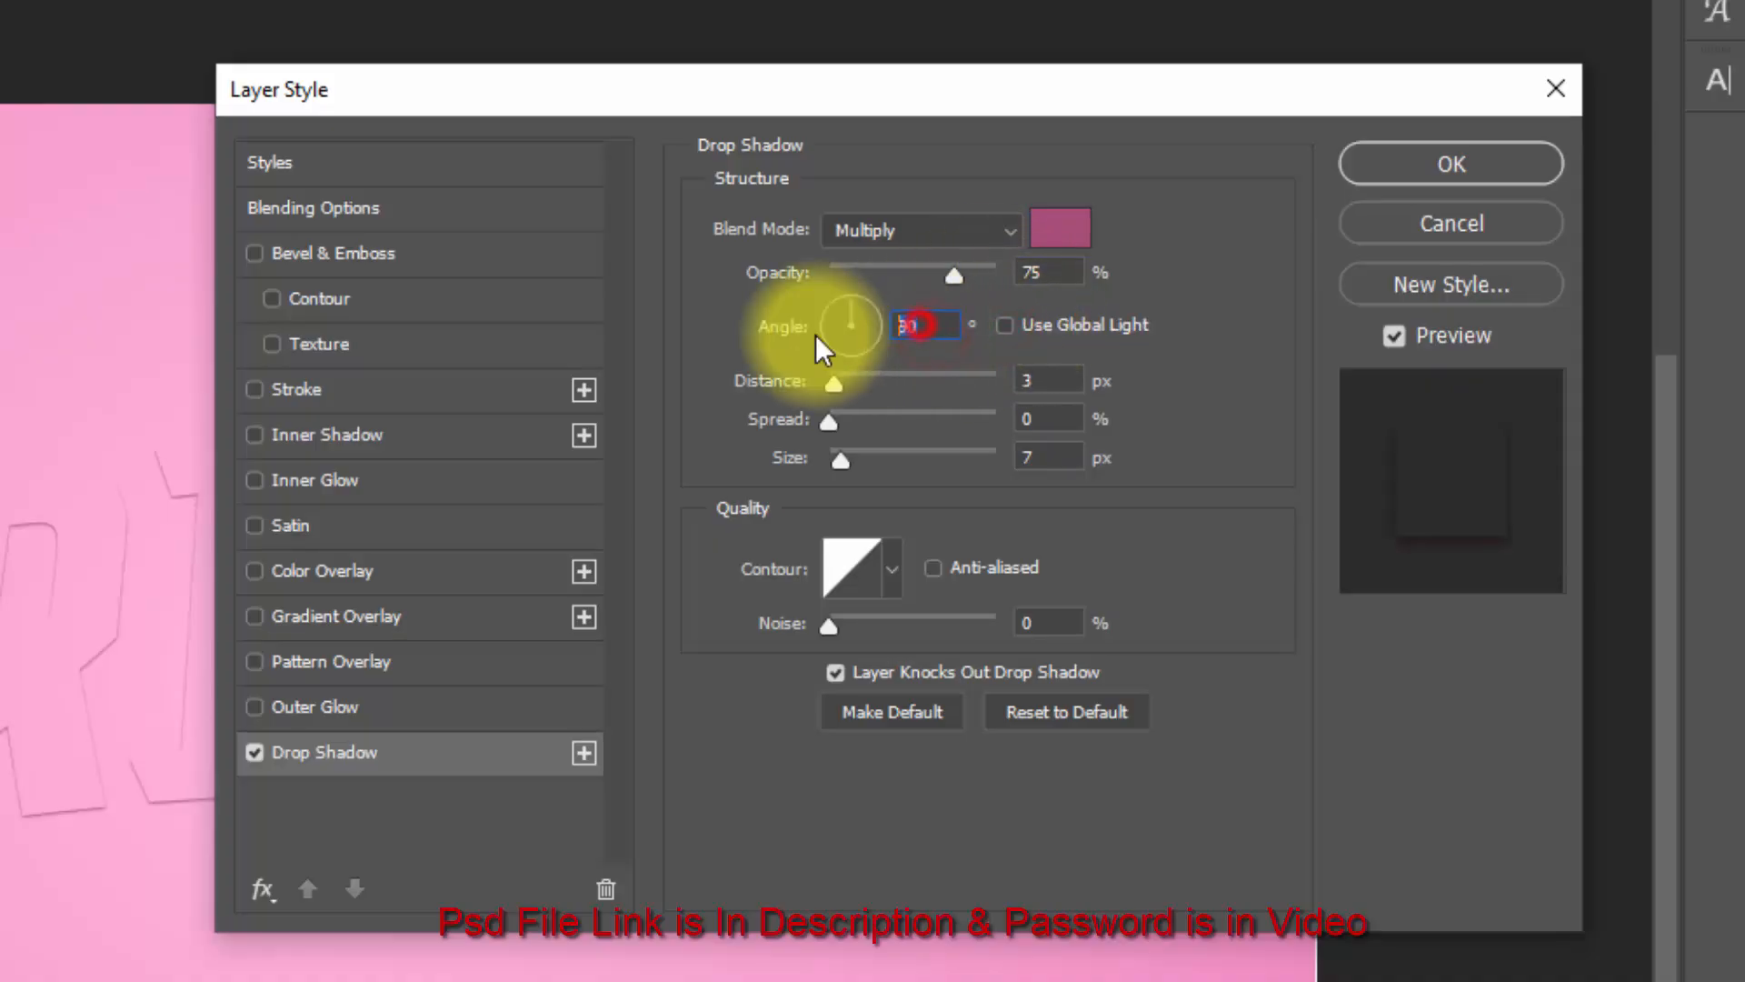
{"action": "type", "text": "120"}
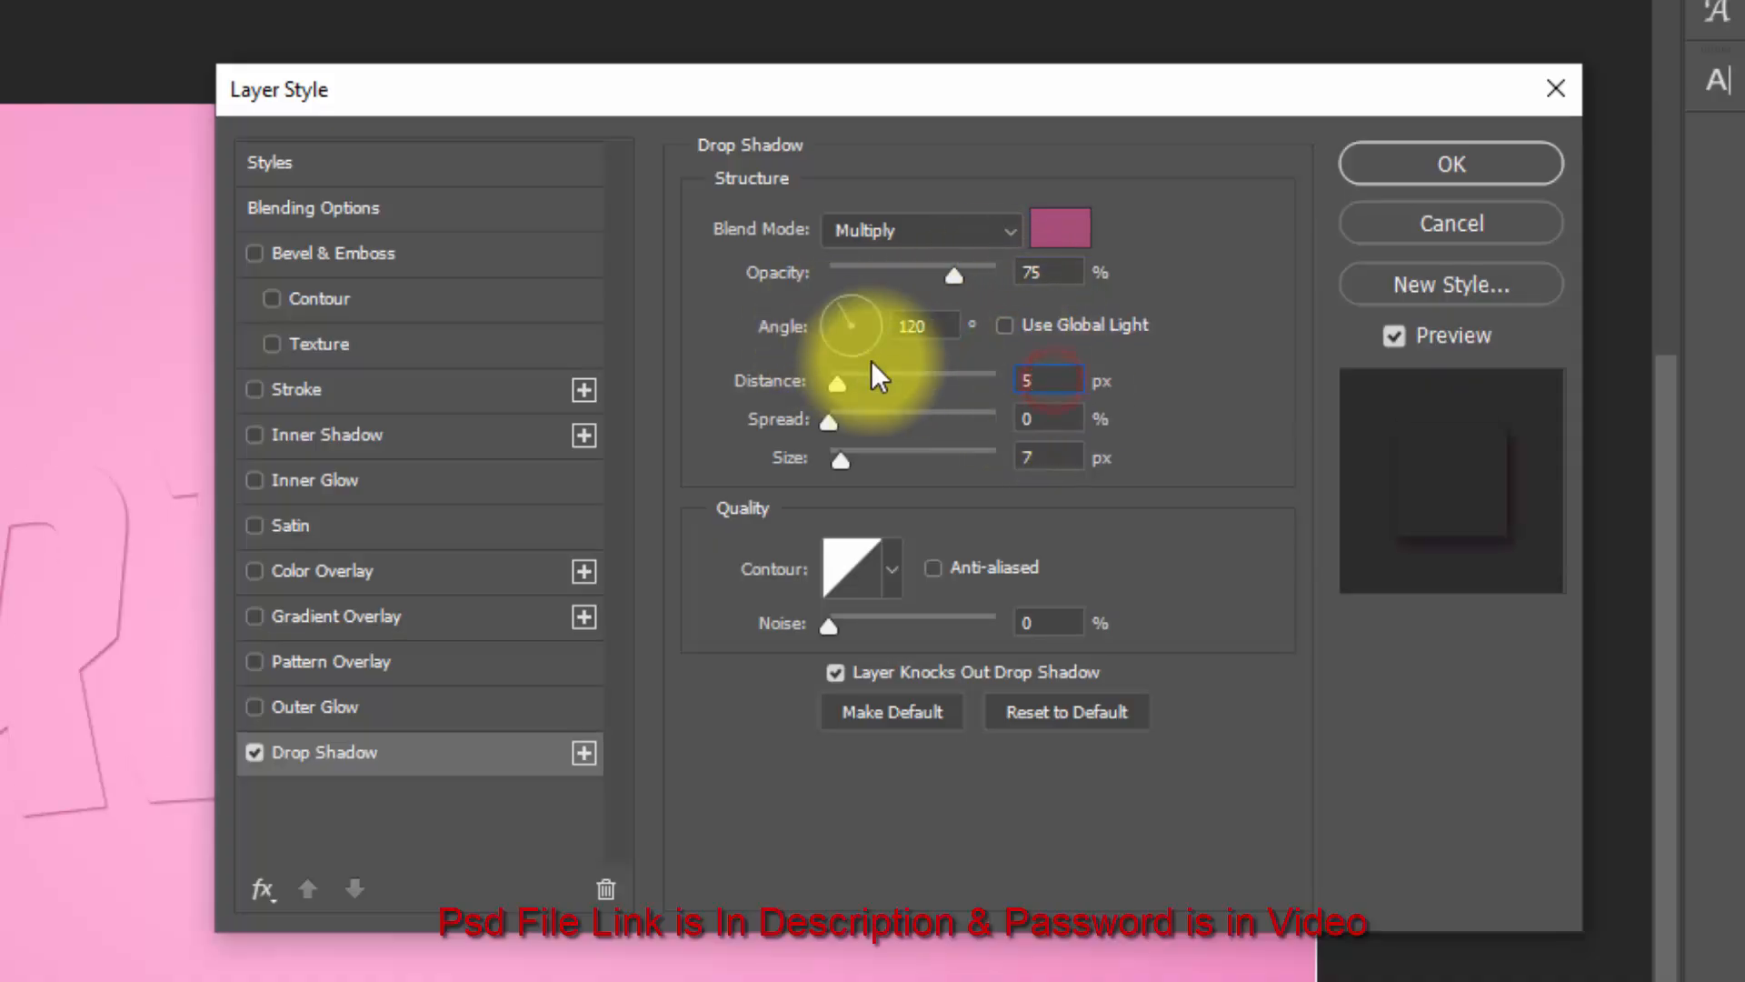
{"action": "left_click", "coordinate": [1031, 457]}
{"action": "type", "text": "9"}
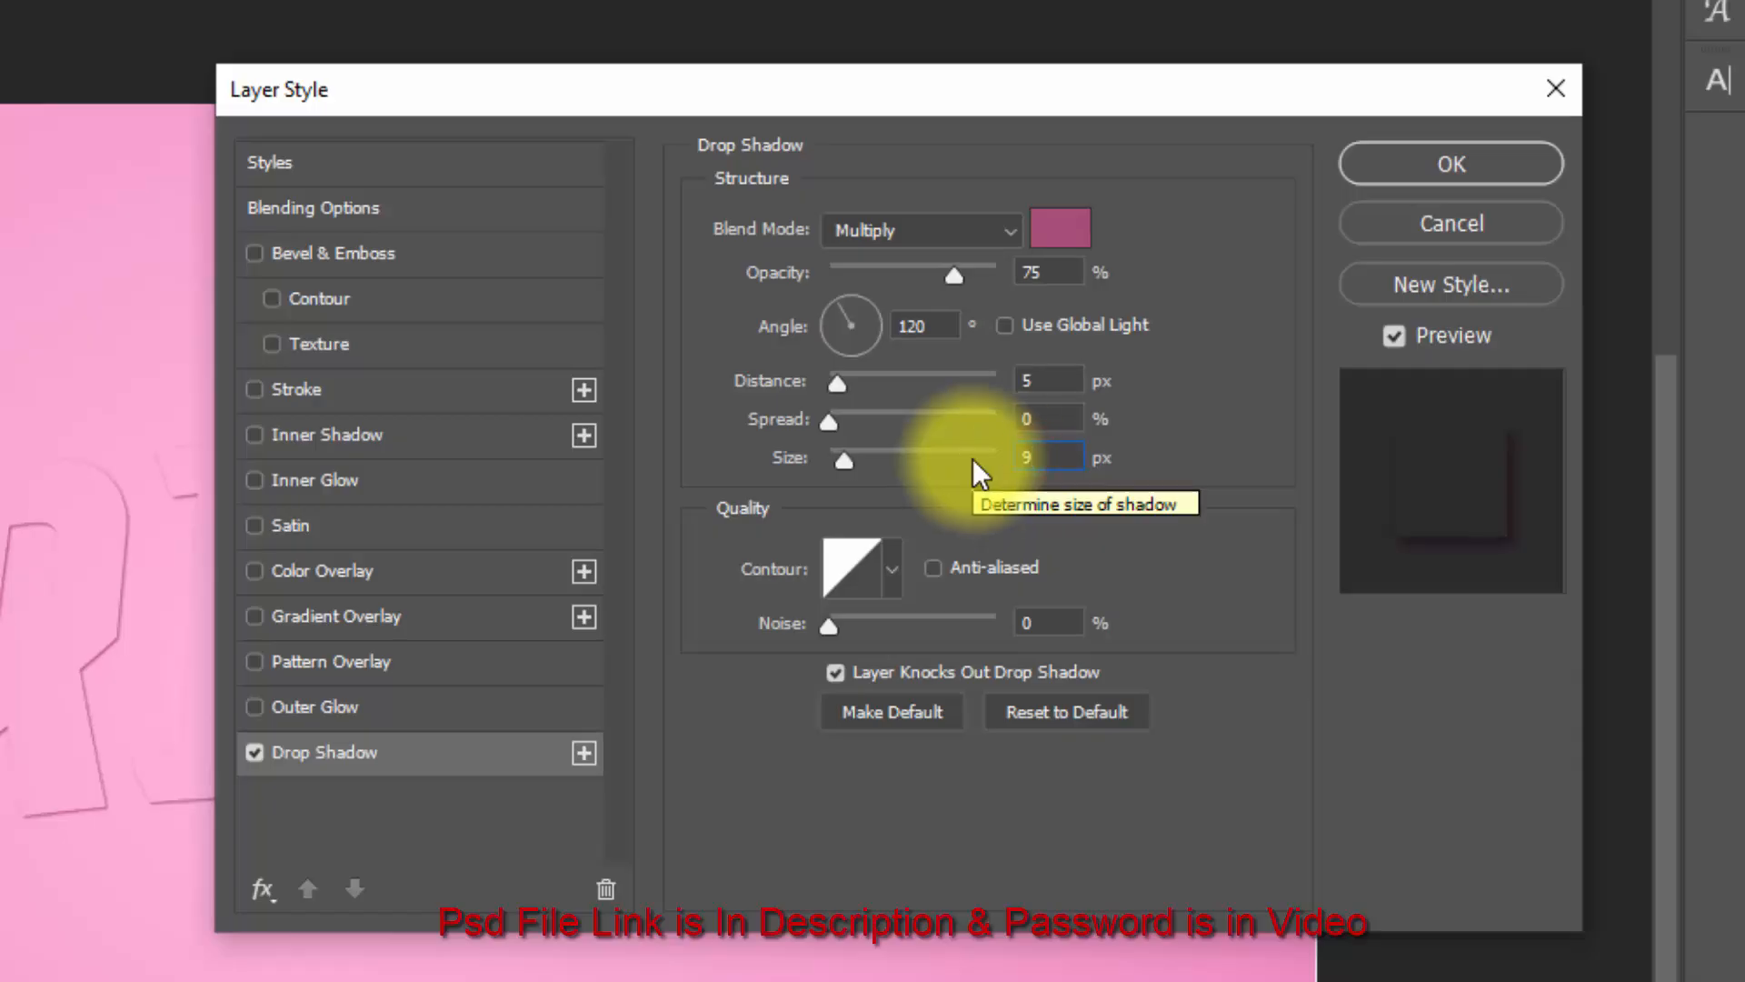
Duplicate the drop shadow and set the lower copy's size to 35 px.
{"action": "left_click", "coordinate": [584, 753]}
{"action": "left_click", "coordinate": [509, 800]}
{"action": "left_click", "coordinate": [1049, 380]}
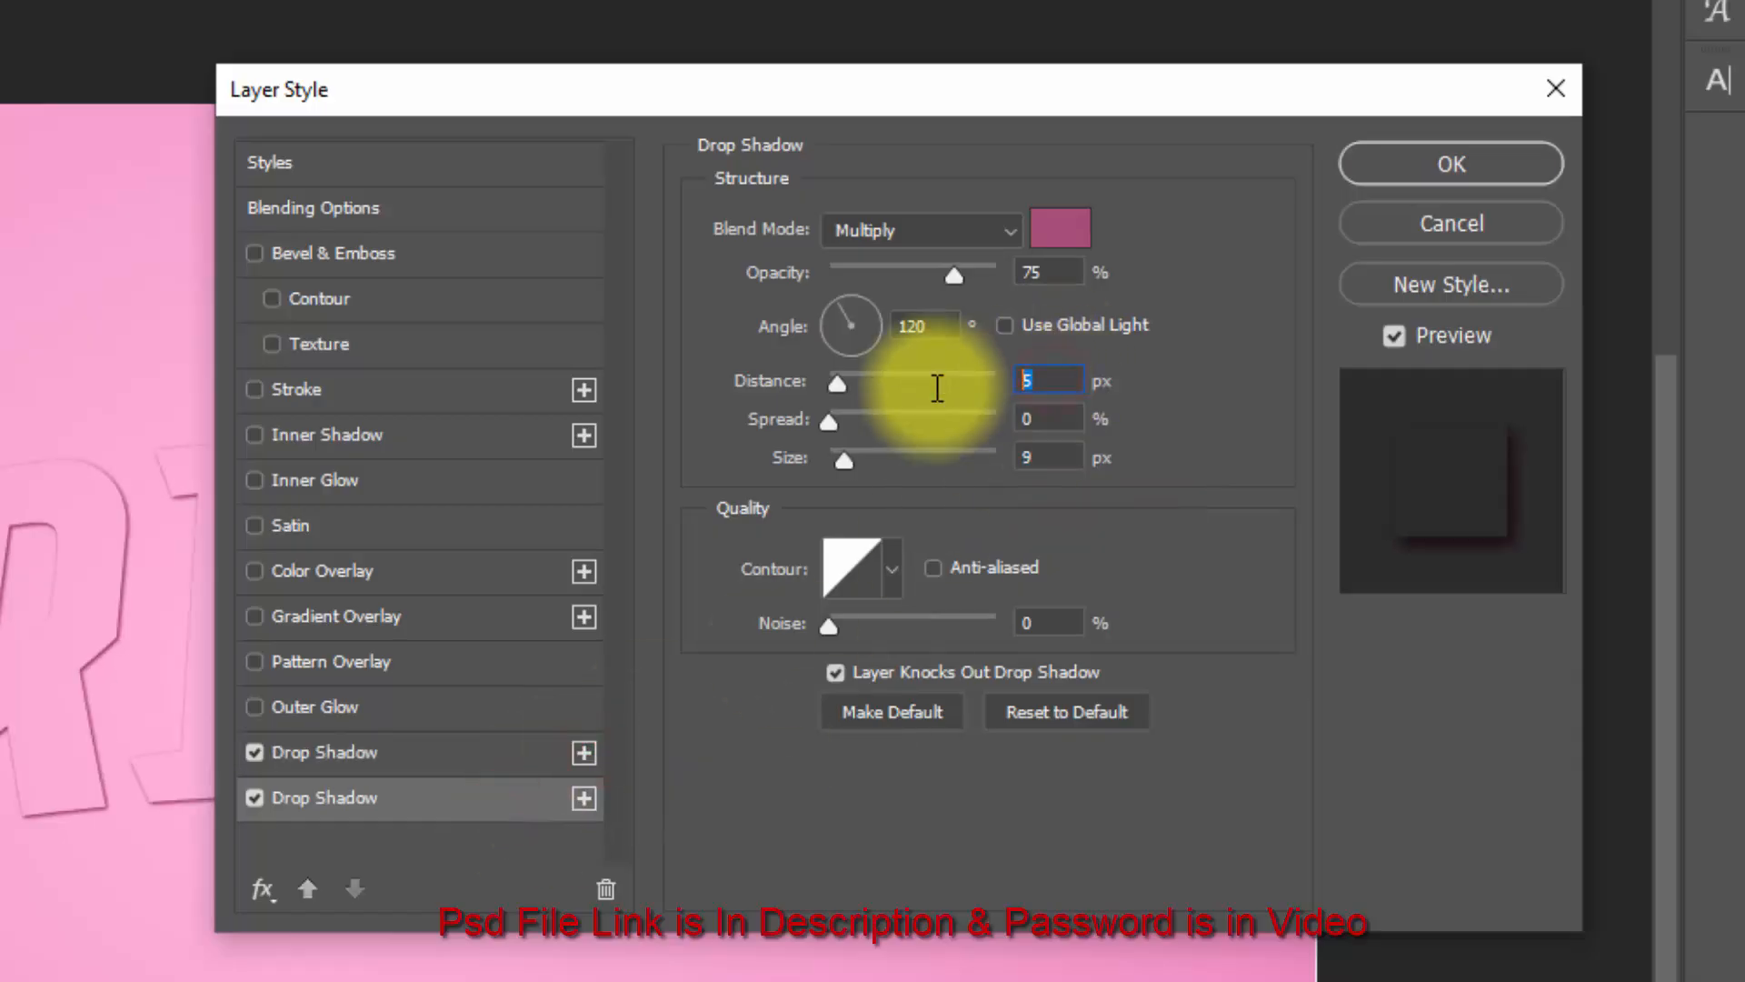
{"action": "left_click", "coordinate": [1054, 460]}
{"action": "type", "text": "35"}
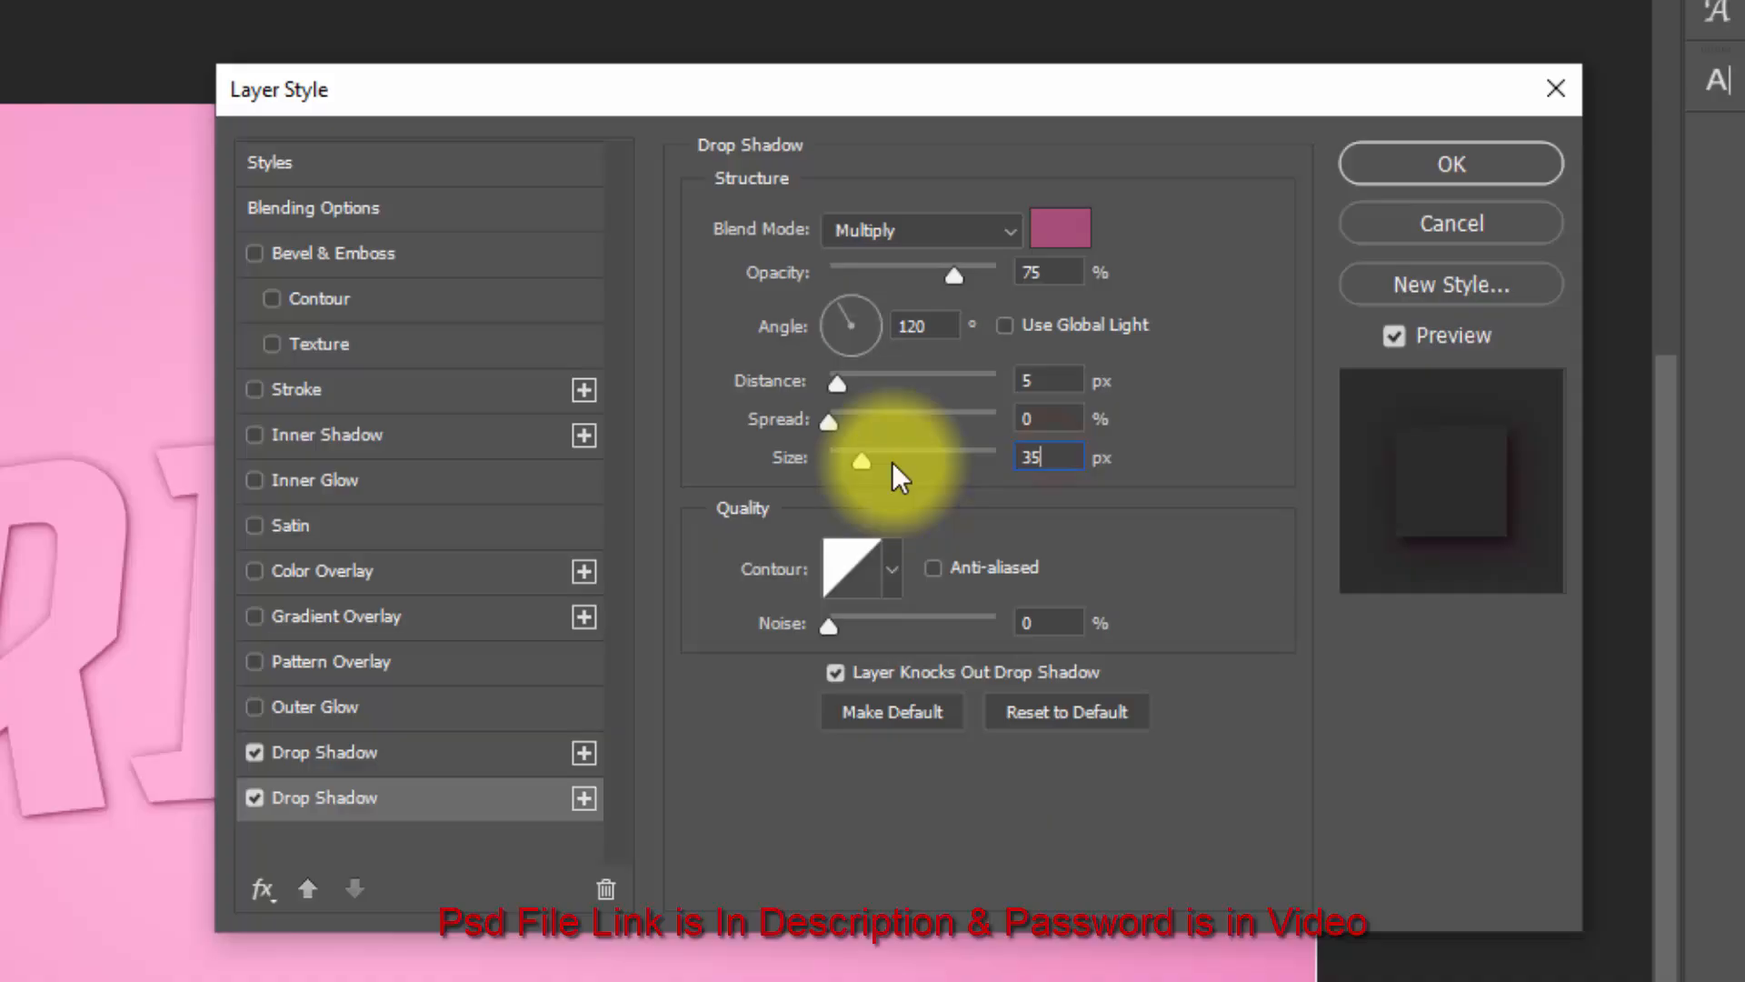
Add a third drop shadow beneath the others with 74% opacity, 13 px distance and 62 px size.
{"action": "left_click", "coordinate": [582, 800]}
{"action": "left_click", "coordinate": [457, 849]}
{"action": "left_click_drag", "start_coordinate": [1051, 271], "coordinate": [954, 272]}
{"action": "type", "text": "7"}
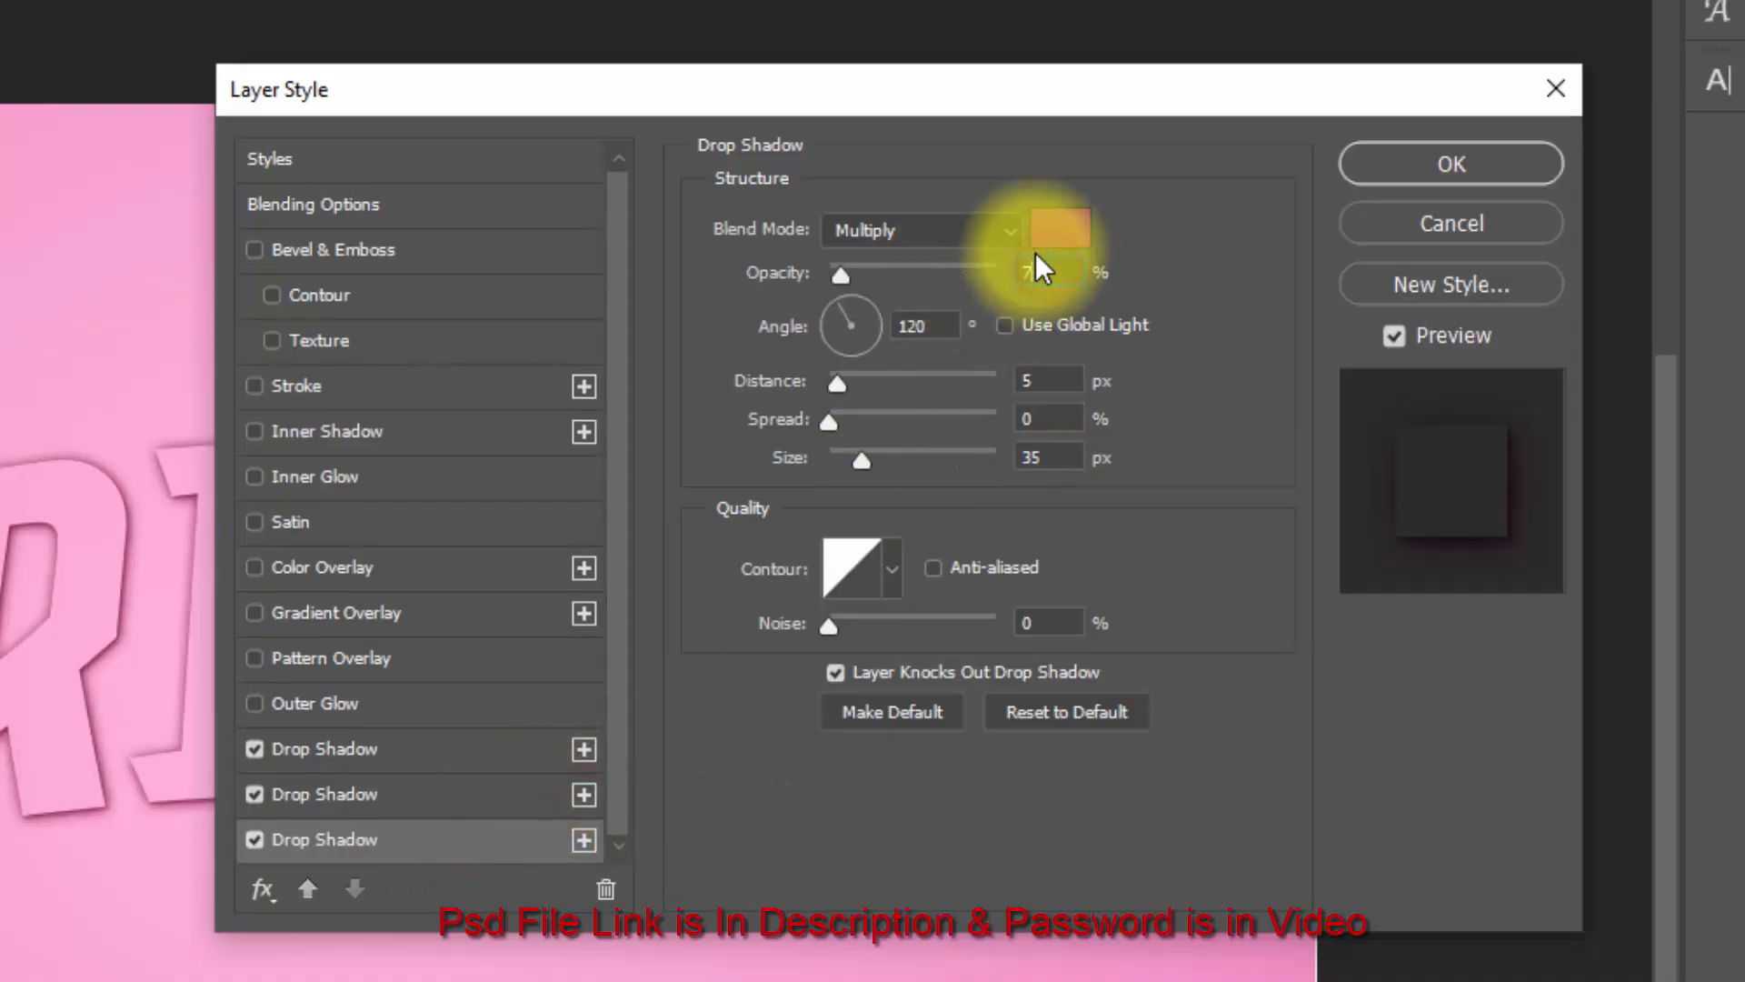
{"action": "type", "text": "4"}
{"action": "left_click", "coordinate": [1072, 380]}
{"action": "type", "text": "13"}
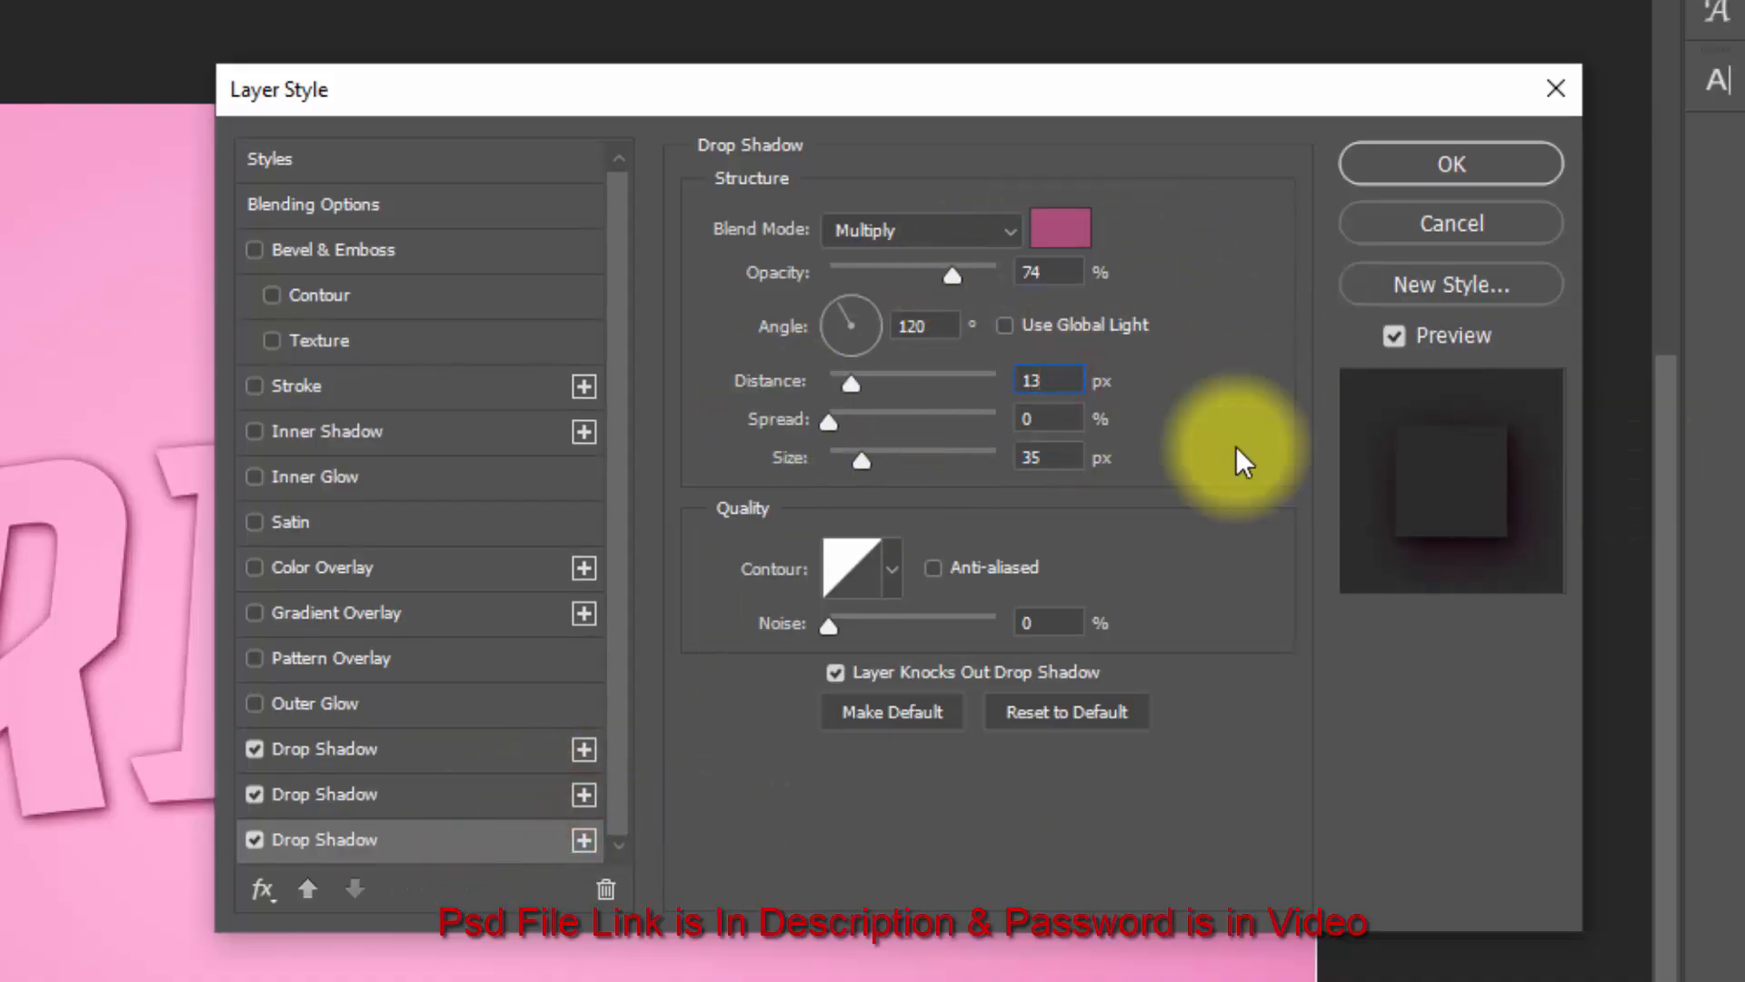
{"action": "left_click_drag", "start_coordinate": [1061, 457], "coordinate": [930, 467]}
{"action": "type", "text": "62"}
Add a fourth drop shadow at the end of the stack with 46% opacity, 31 px distance and 101 px size.
{"action": "left_click", "coordinate": [579, 843]}
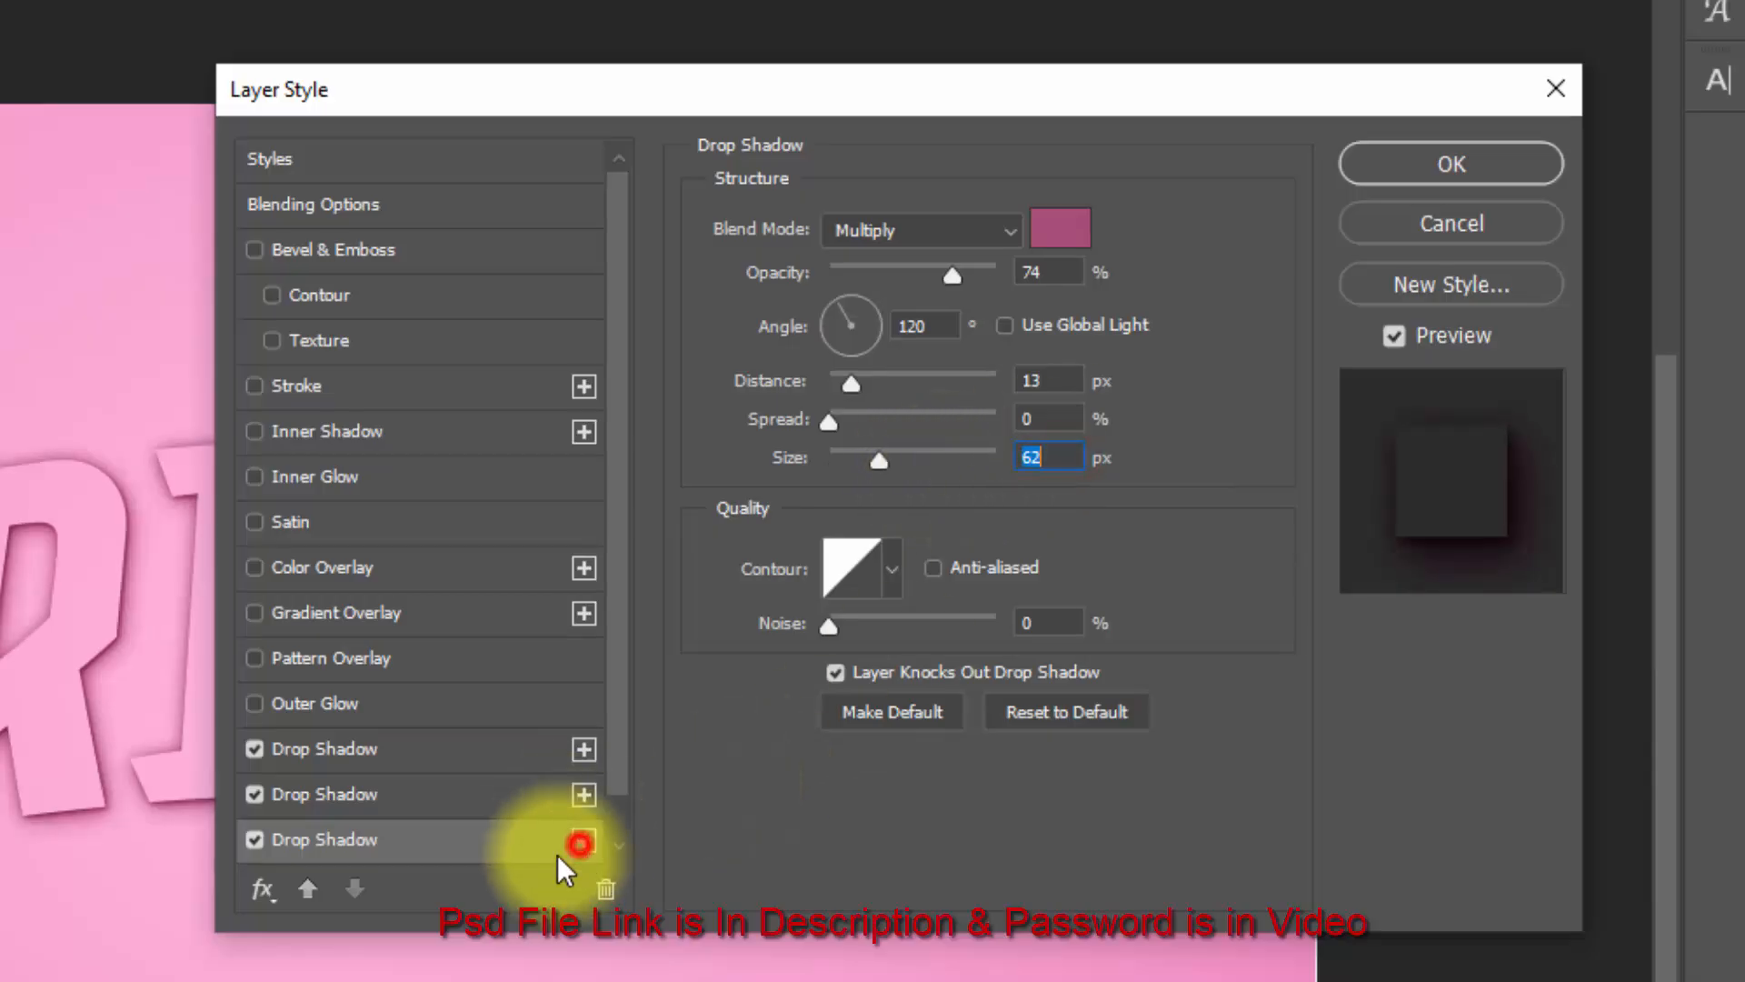
{"action": "left_click", "coordinate": [438, 840]}
{"action": "left_click_drag", "start_coordinate": [1055, 271], "coordinate": [980, 278]}
{"action": "type", "text": "46"}
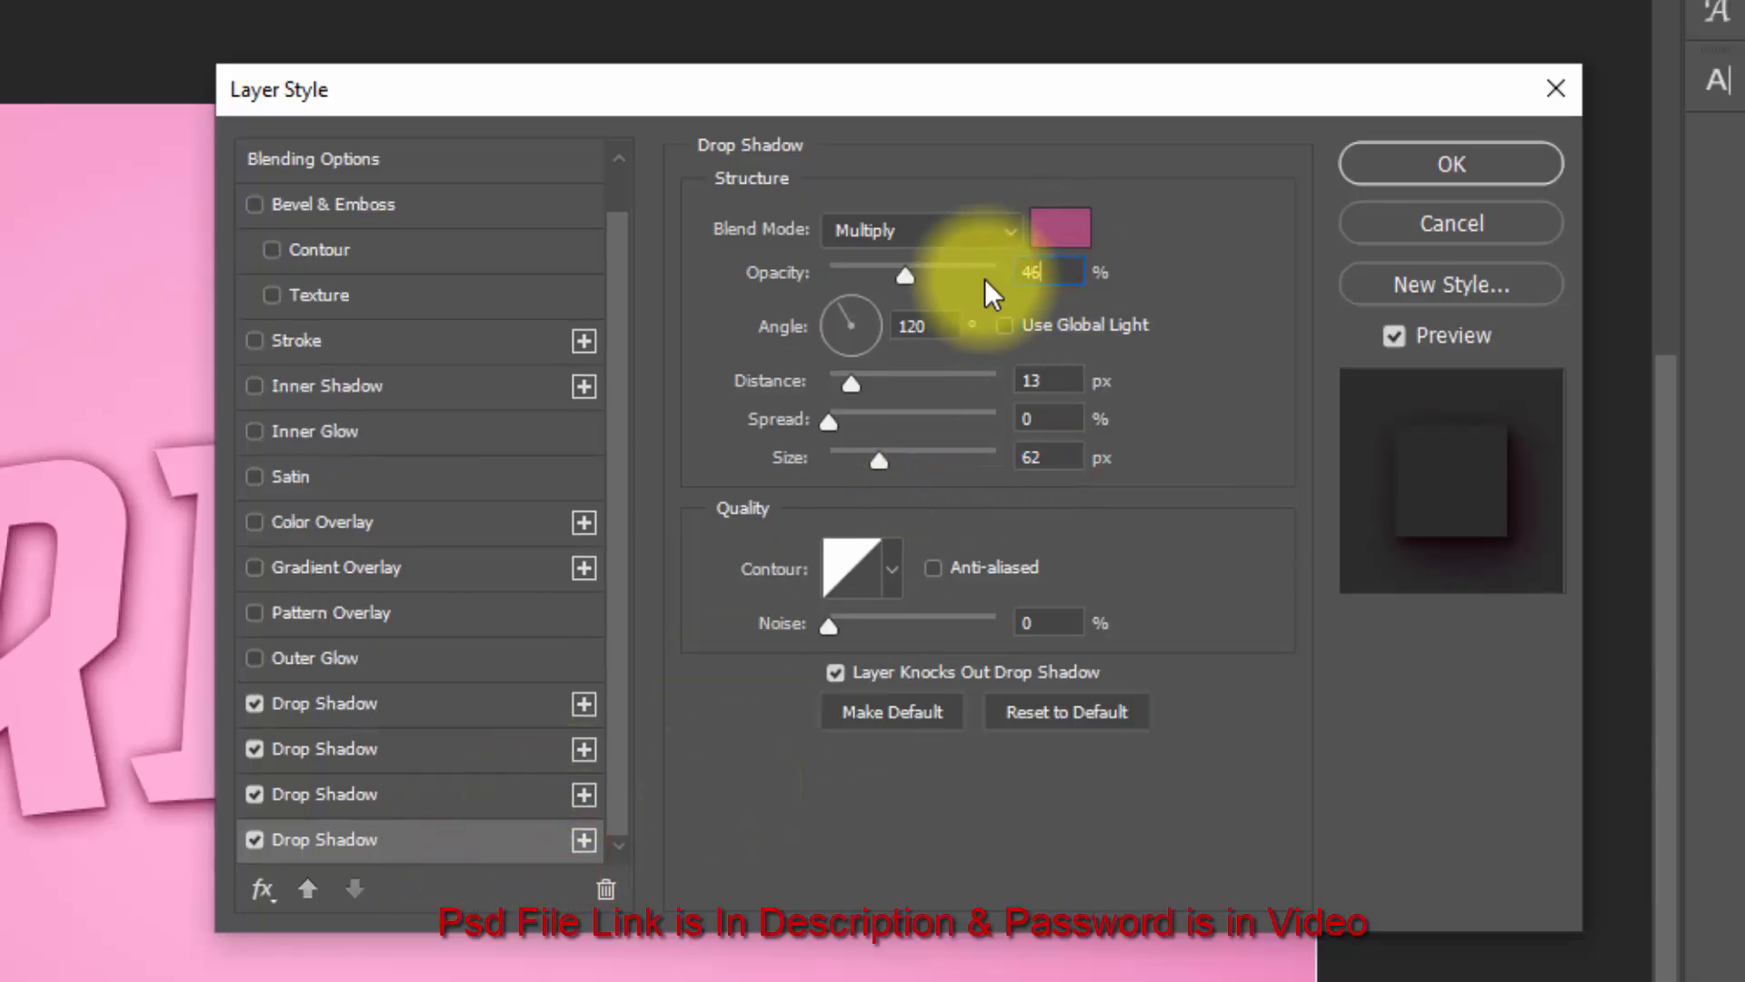
{"action": "left_click_drag", "start_coordinate": [1045, 381], "coordinate": [889, 396]}
{"action": "type", "text": "31"}
{"action": "left_click_drag", "start_coordinate": [1068, 458], "coordinate": [954, 473]}
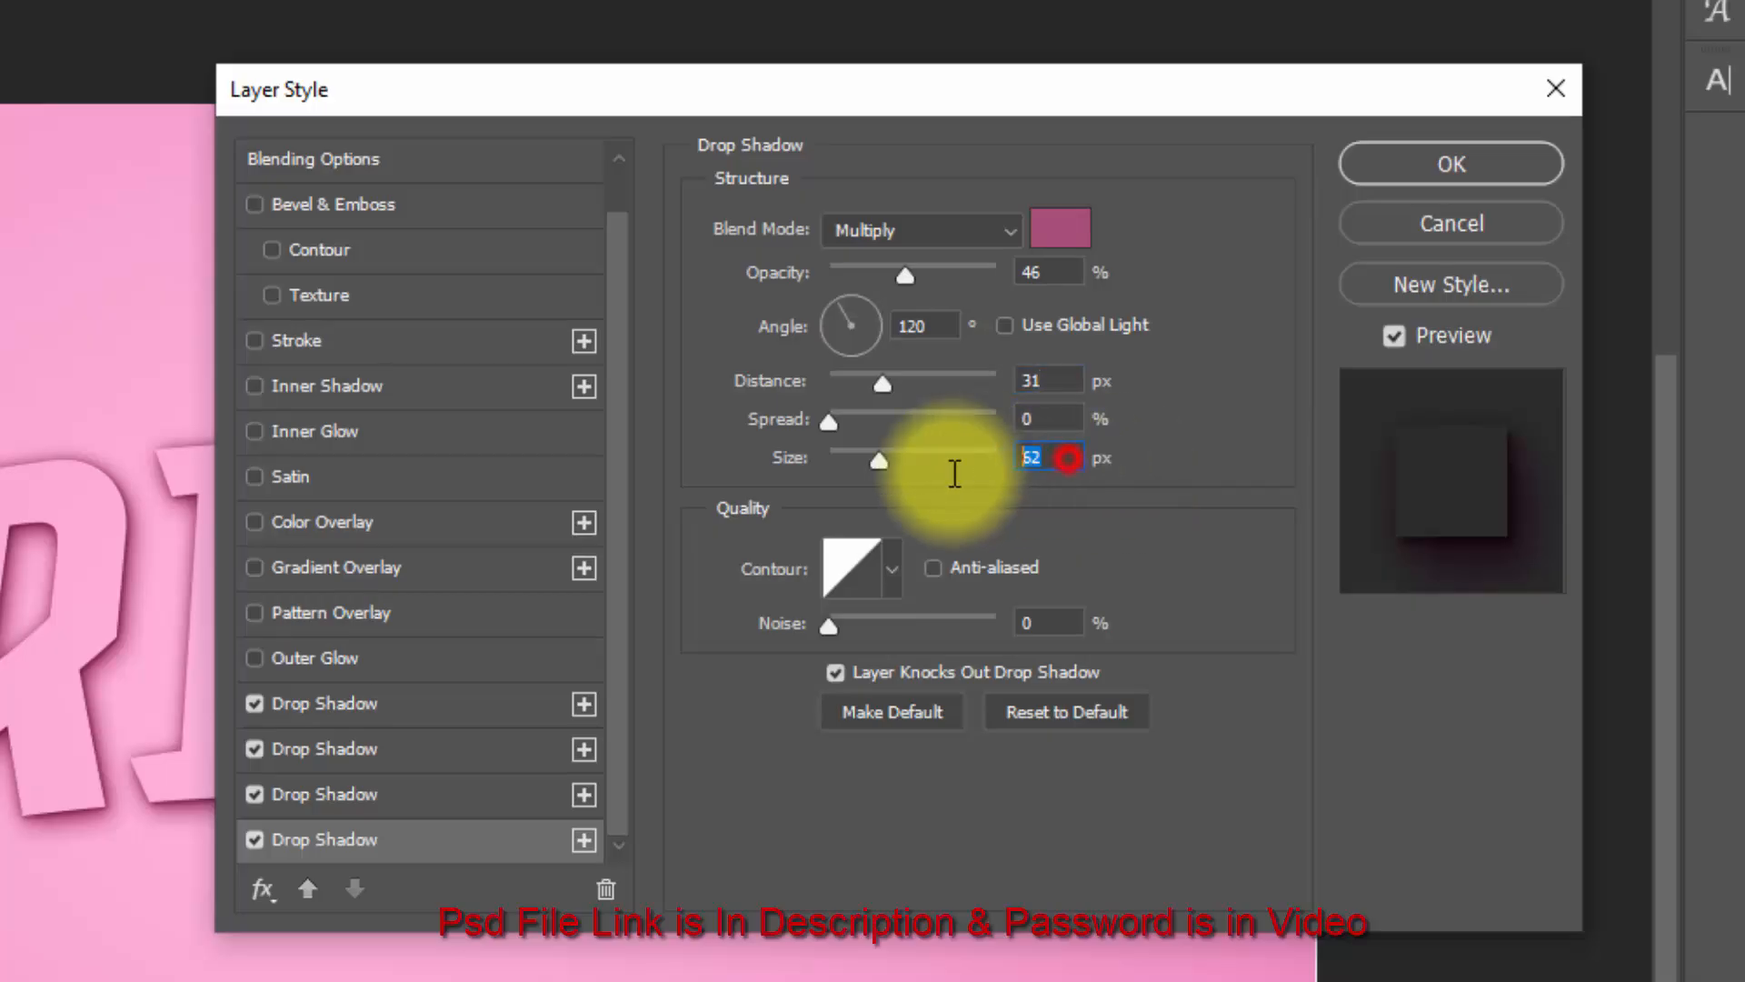
{"action": "type", "text": "101"}
Add a fifth drop shadow at the end of the stack with 59% opacity, 55 px distance and 95 px size, and apply the layer style.
{"action": "left_click", "coordinate": [583, 840]}
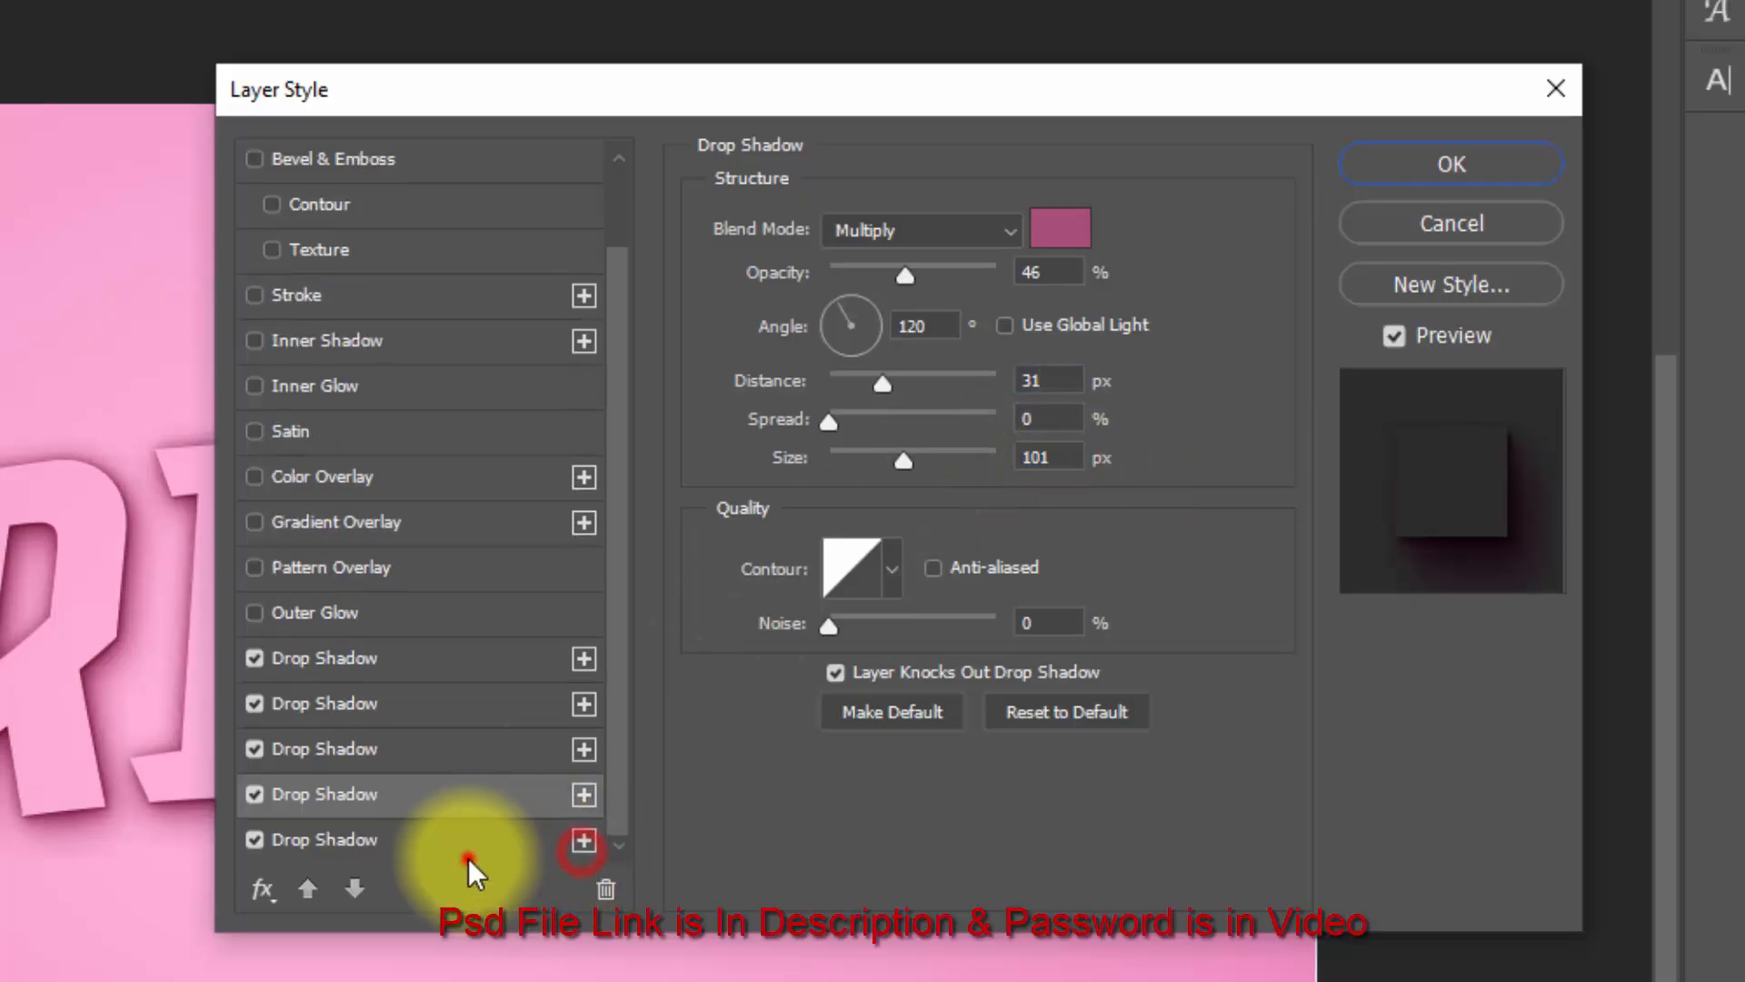
{"action": "left_click_drag", "start_coordinate": [1065, 271], "coordinate": [975, 272]}
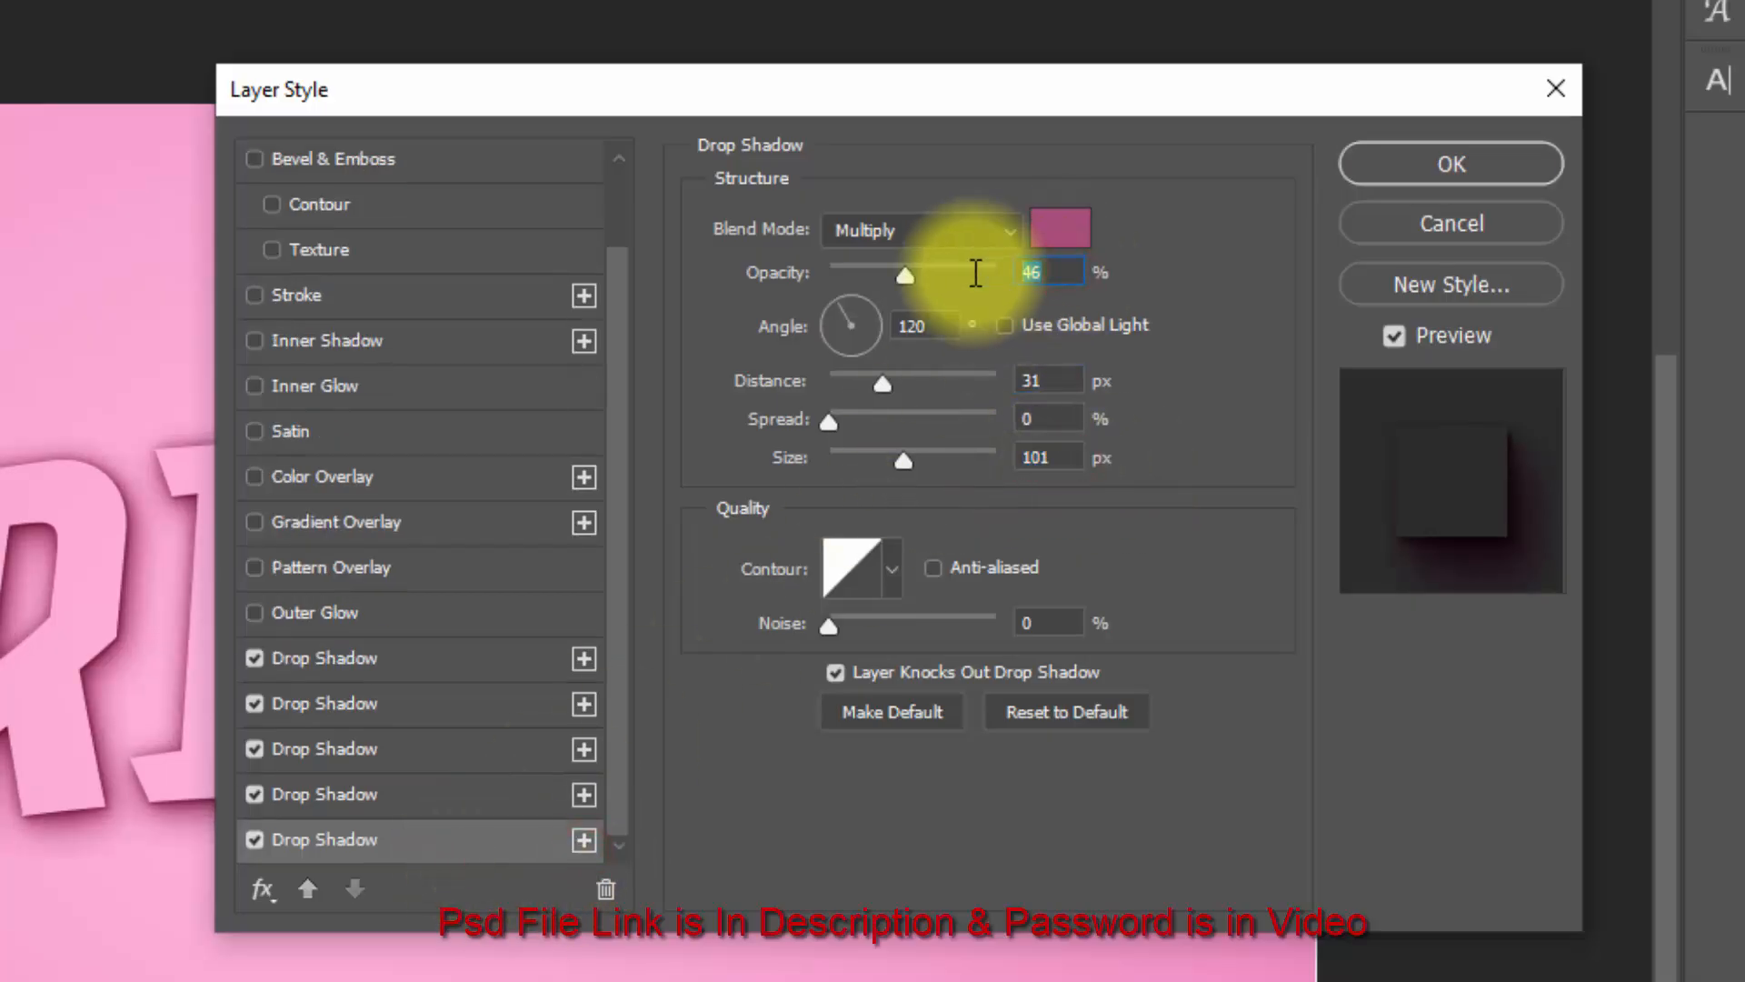
{"action": "type", "text": "59"}
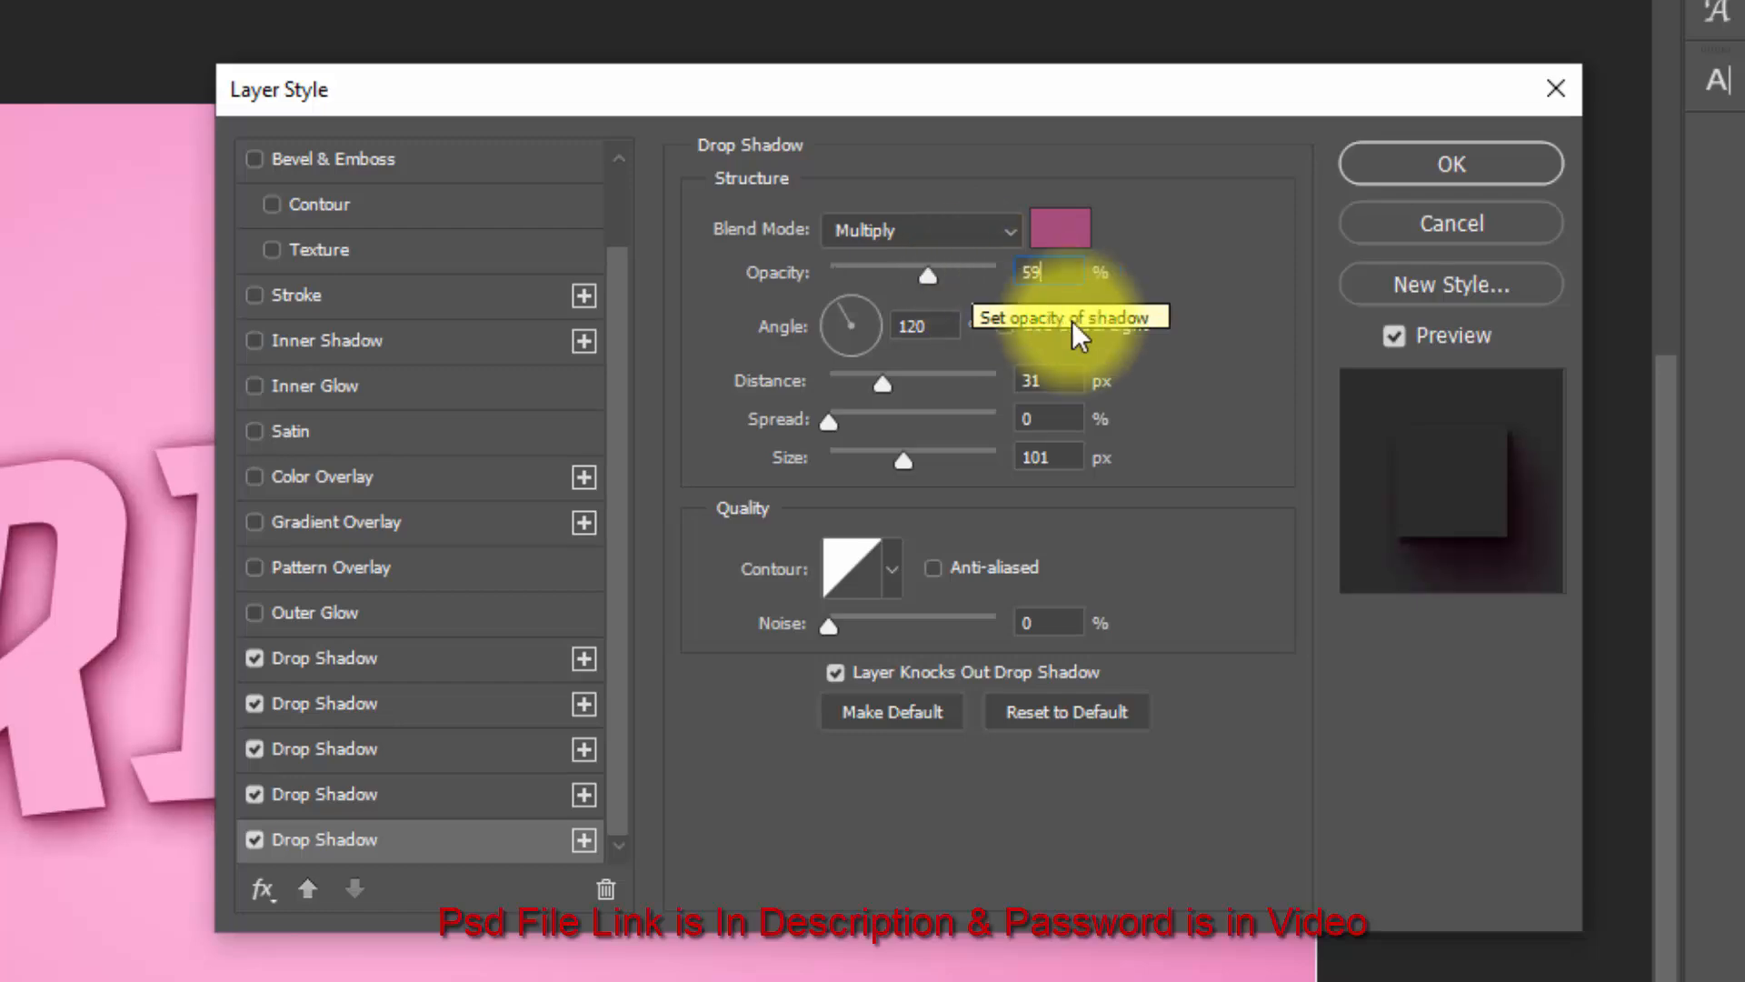
{"action": "left_click_drag", "start_coordinate": [1050, 377], "coordinate": [911, 400]}
{"action": "type", "text": "5"}
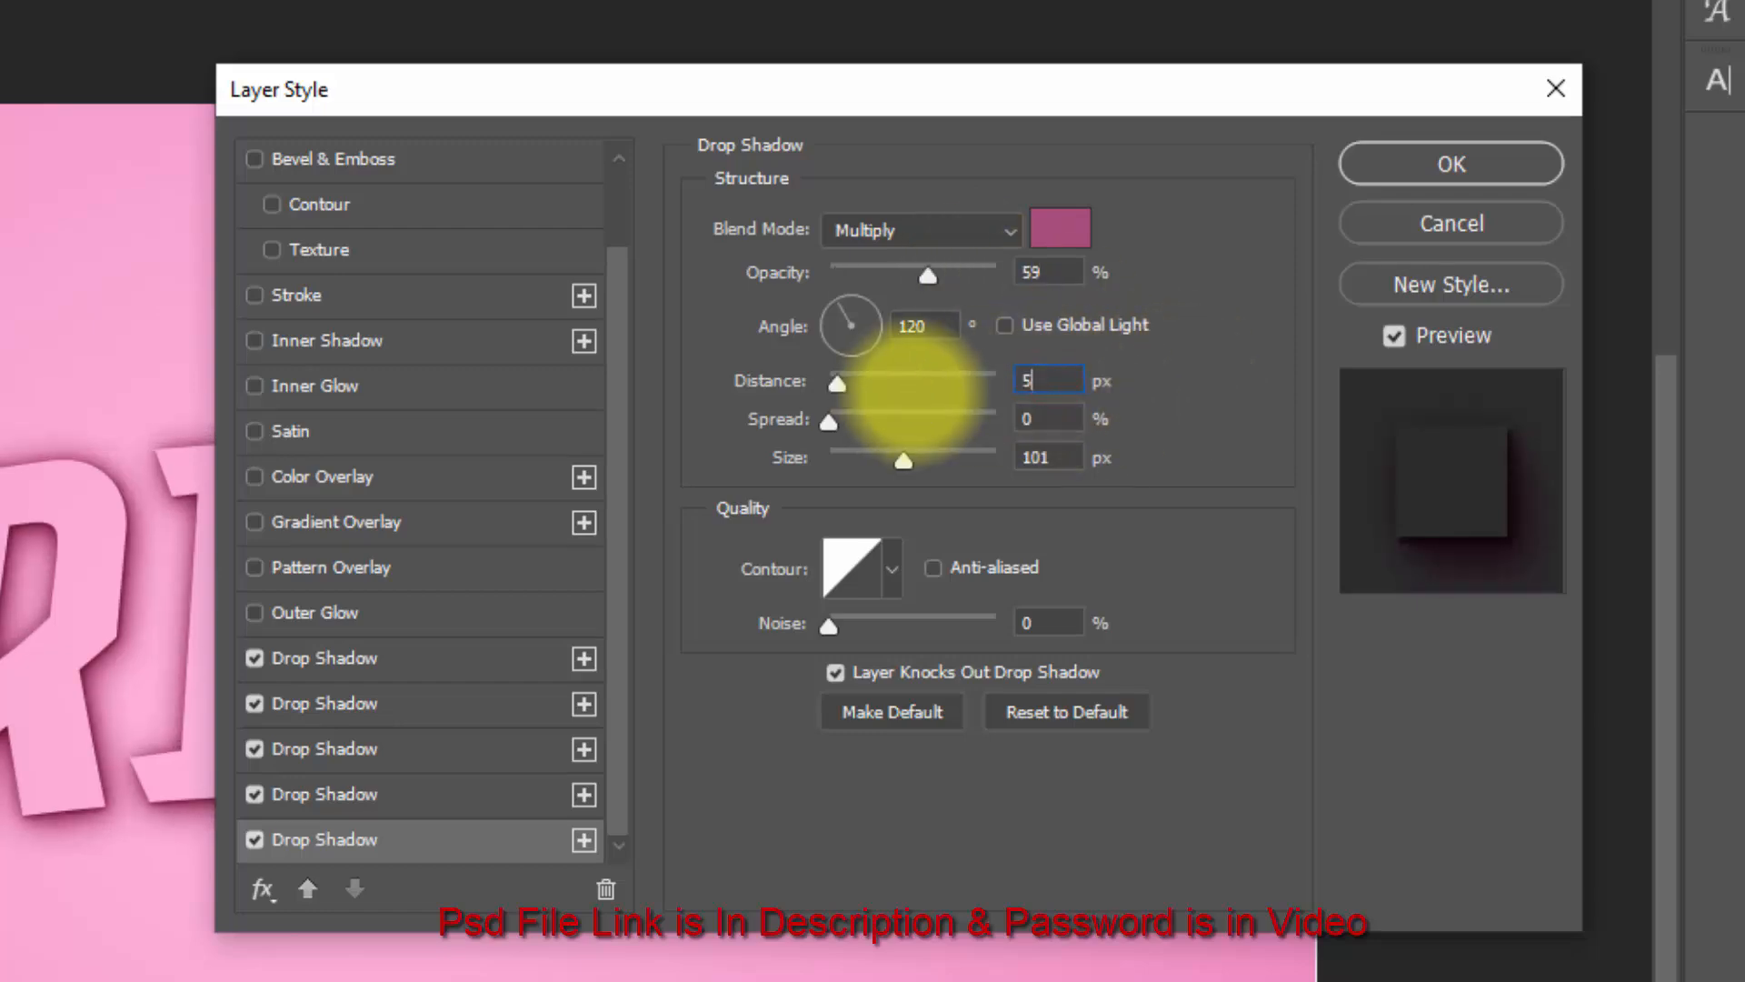
{"action": "type", "text": "5"}
{"action": "left_click_drag", "start_coordinate": [1071, 462], "coordinate": [1013, 460]}
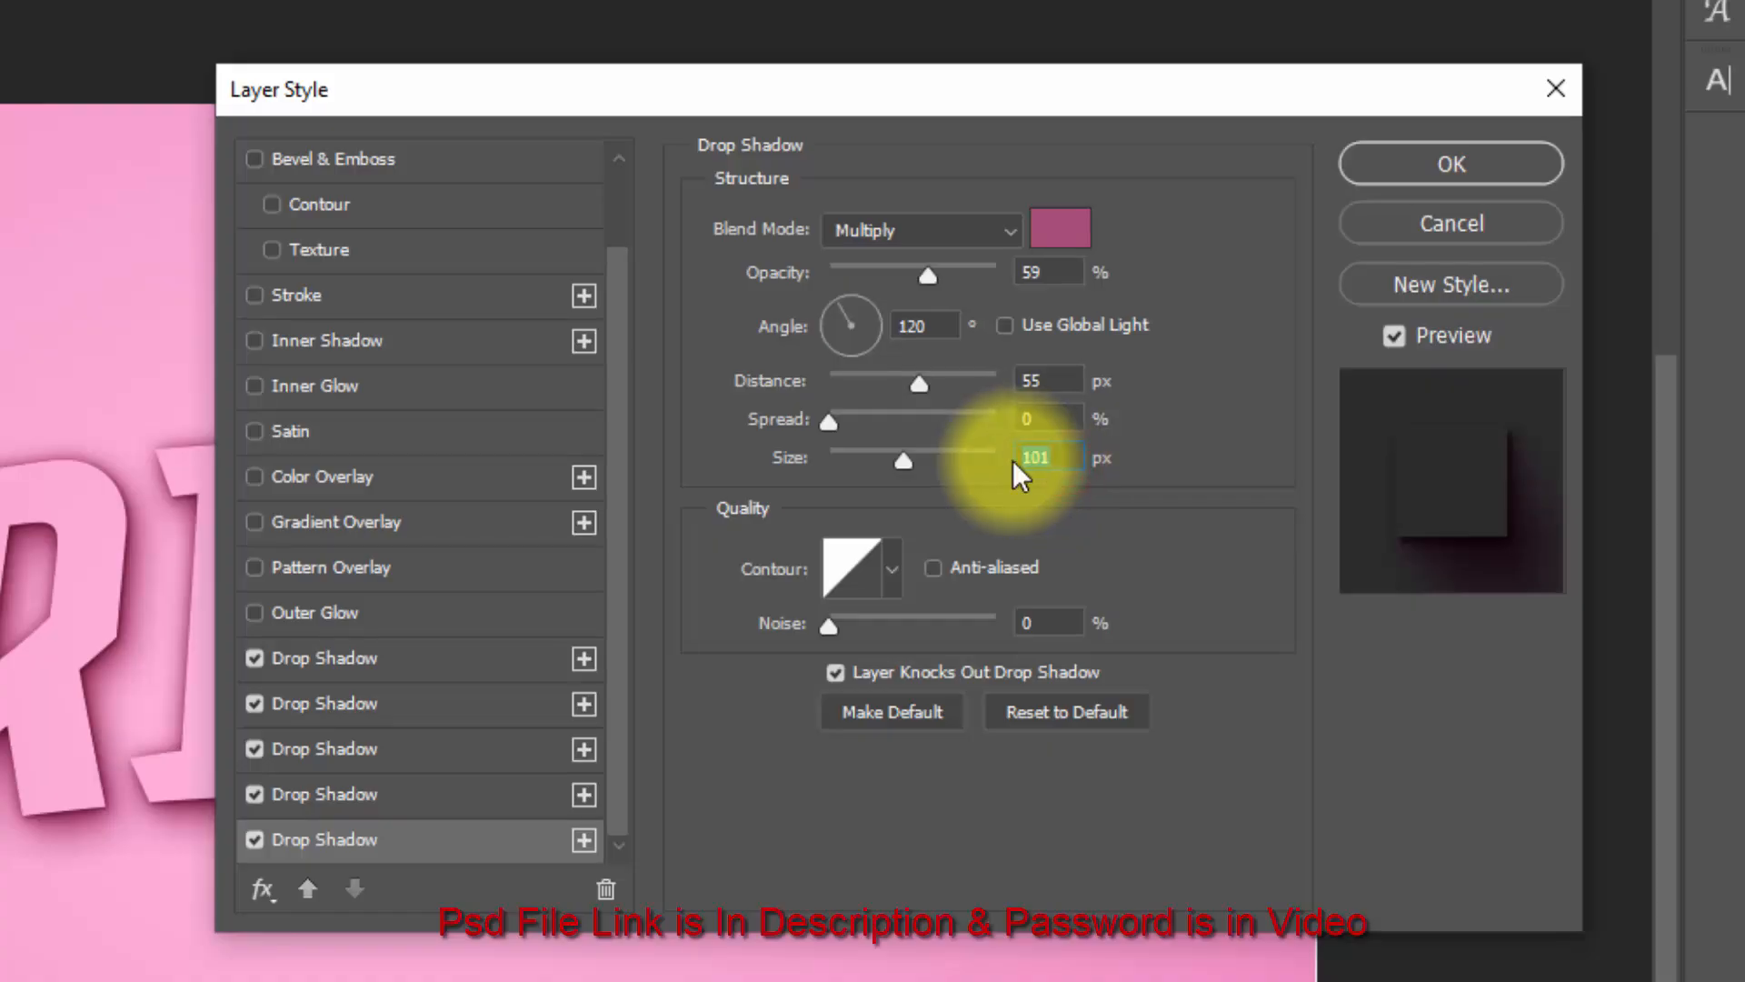
{"action": "type", "text": "95"}
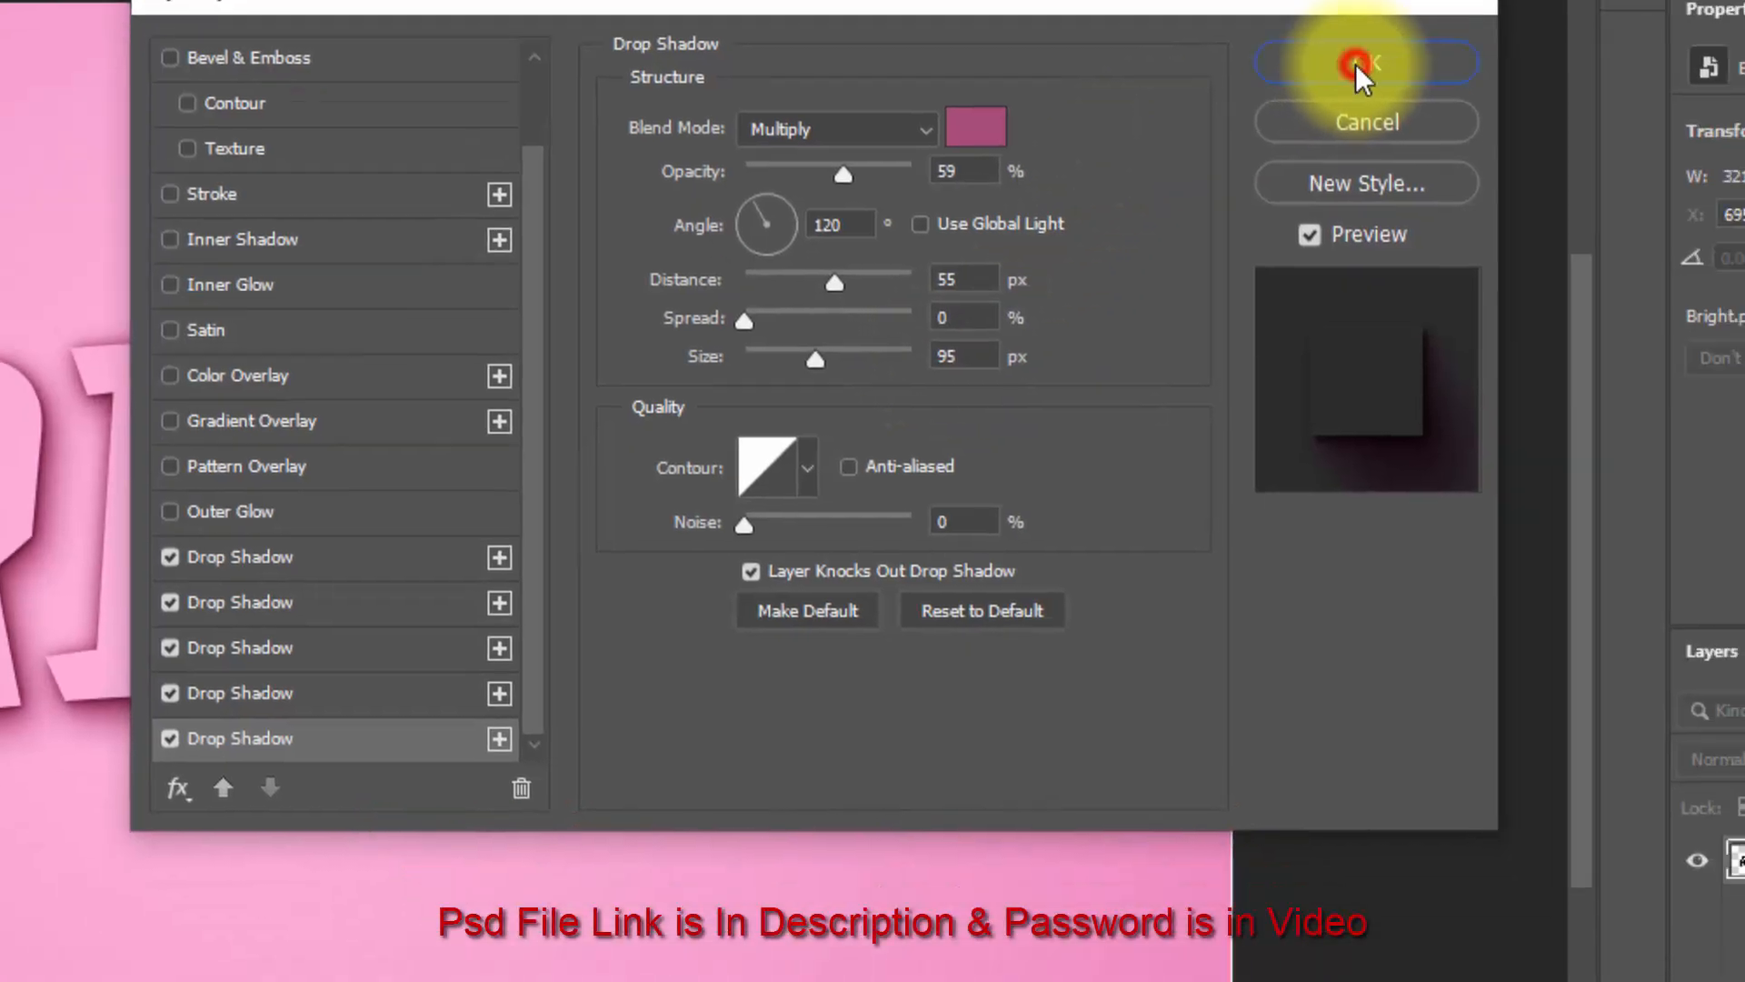
{"action": "left_click", "coordinate": [1442, 168]}
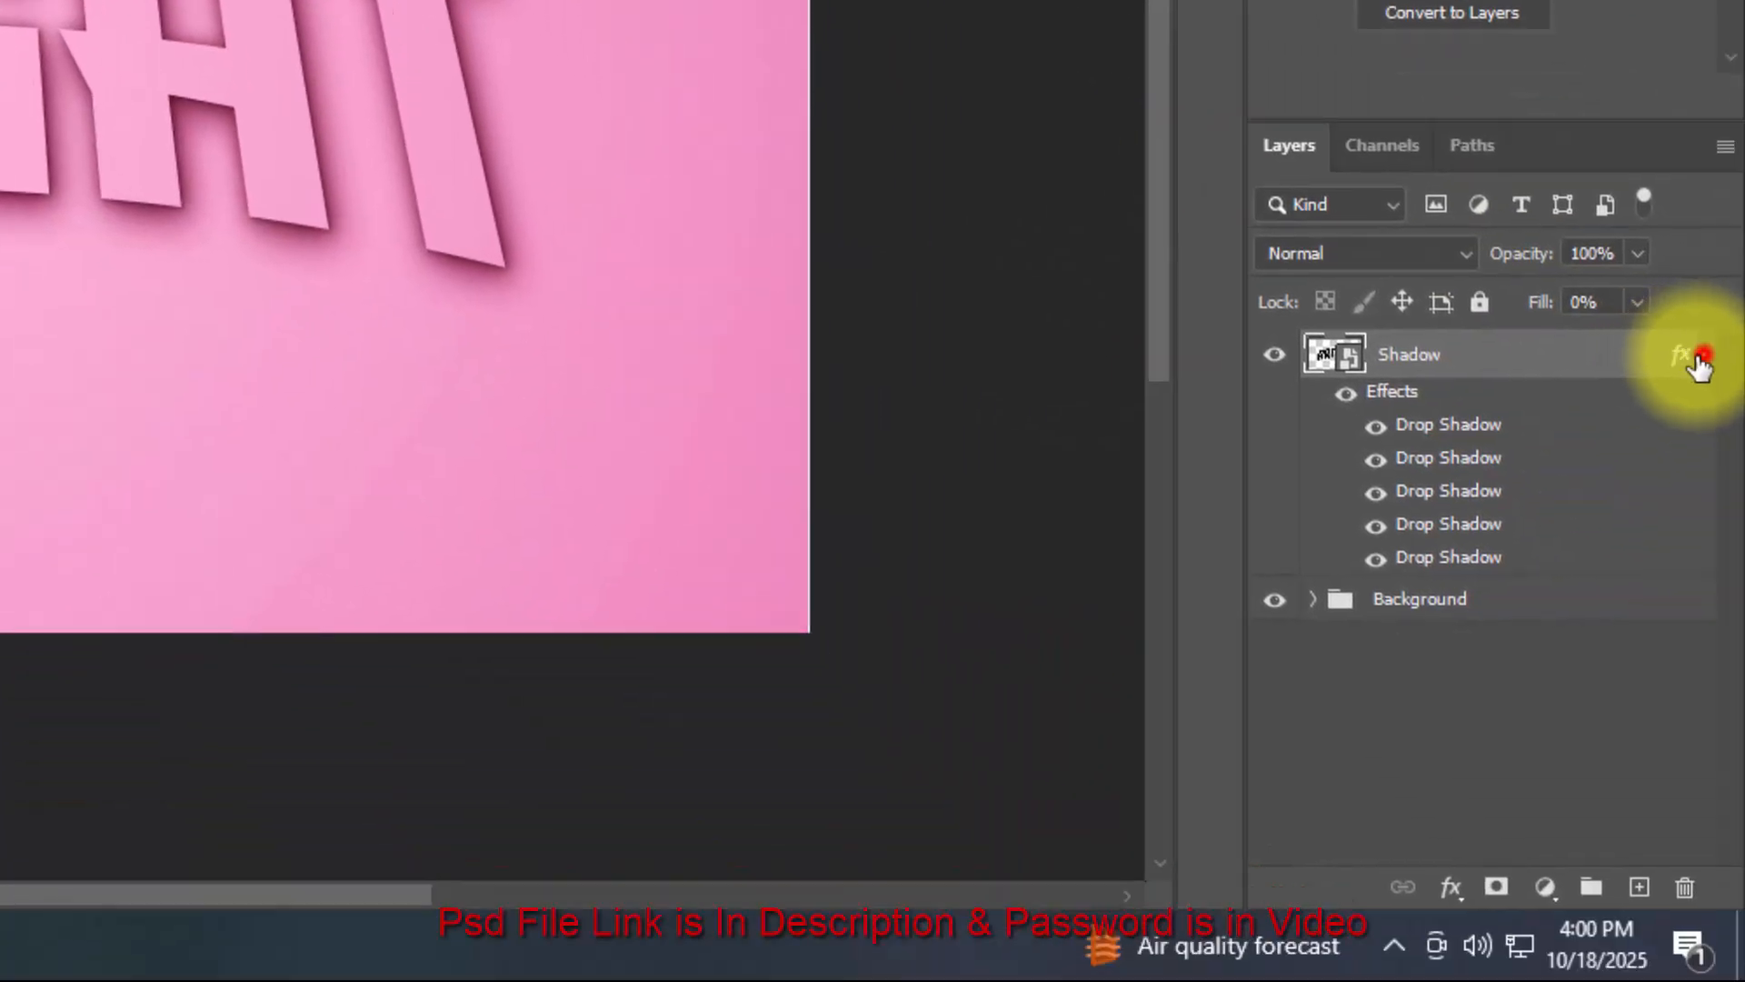
Duplicate the Shadow layer and place the original in a new collapsed group named Shadow.
{"action": "left_click", "coordinate": [1702, 356]}
{"action": "key", "text": "shift+j"}
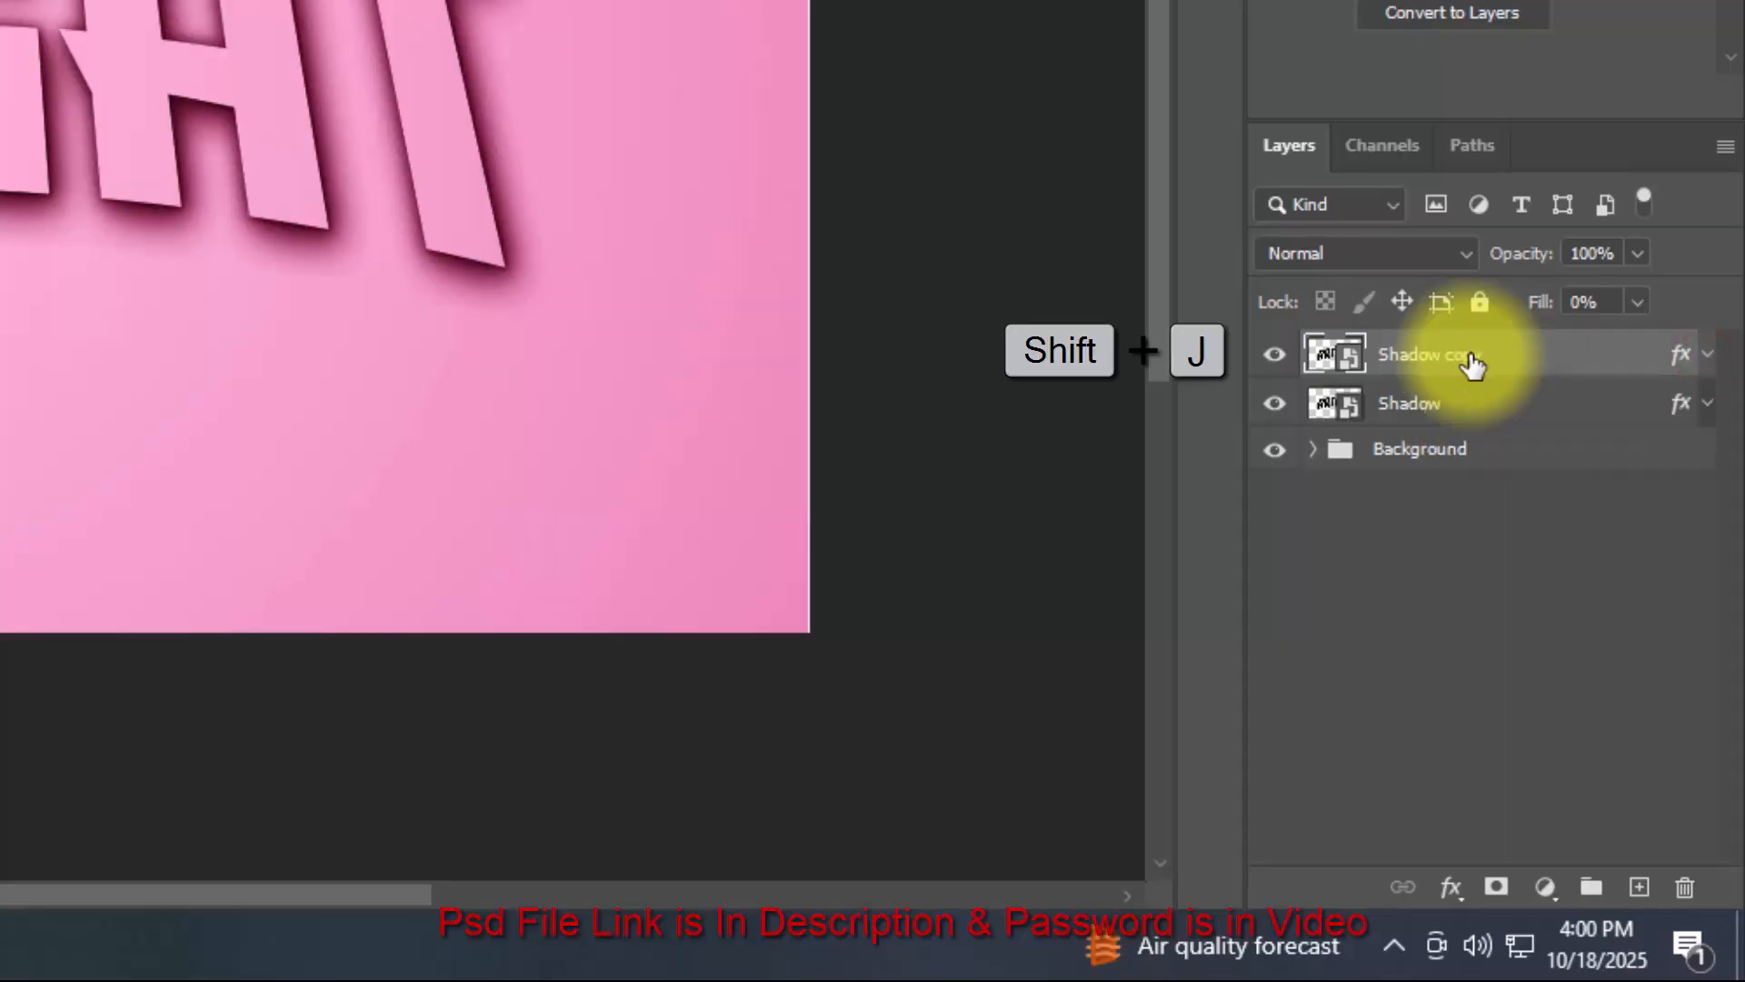
{"action": "left_click", "coordinate": [1436, 414]}
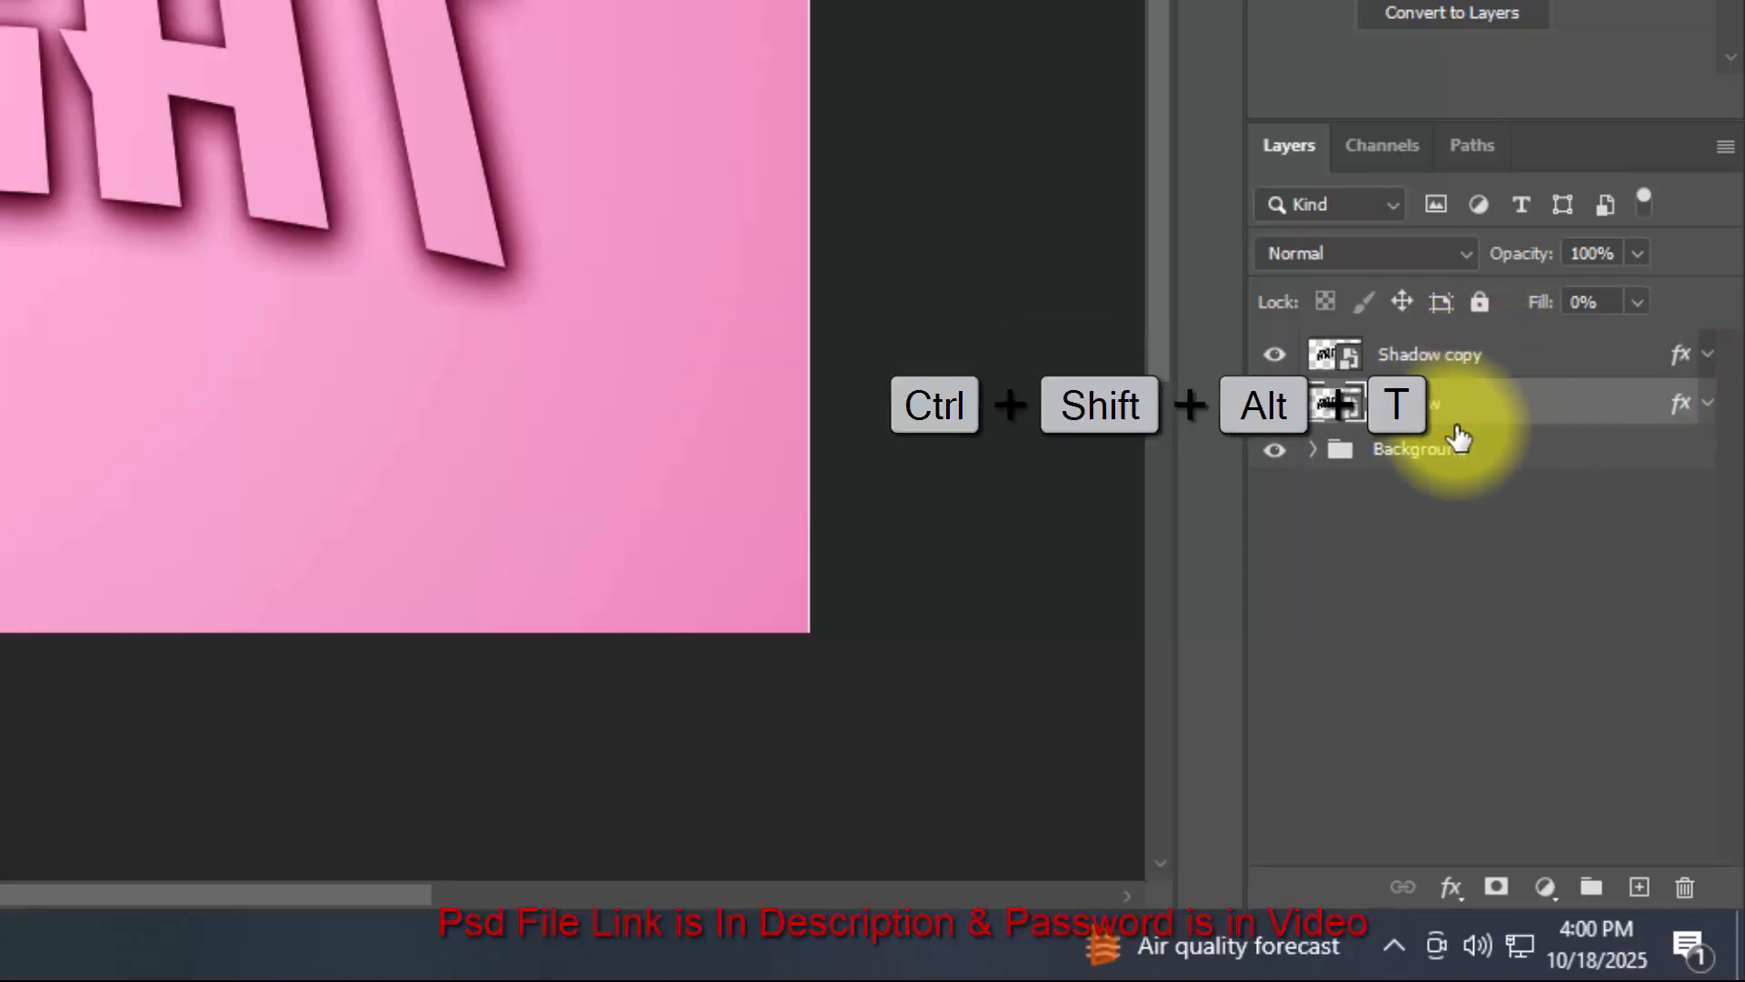
{"action": "left_click", "coordinate": [1590, 879]}
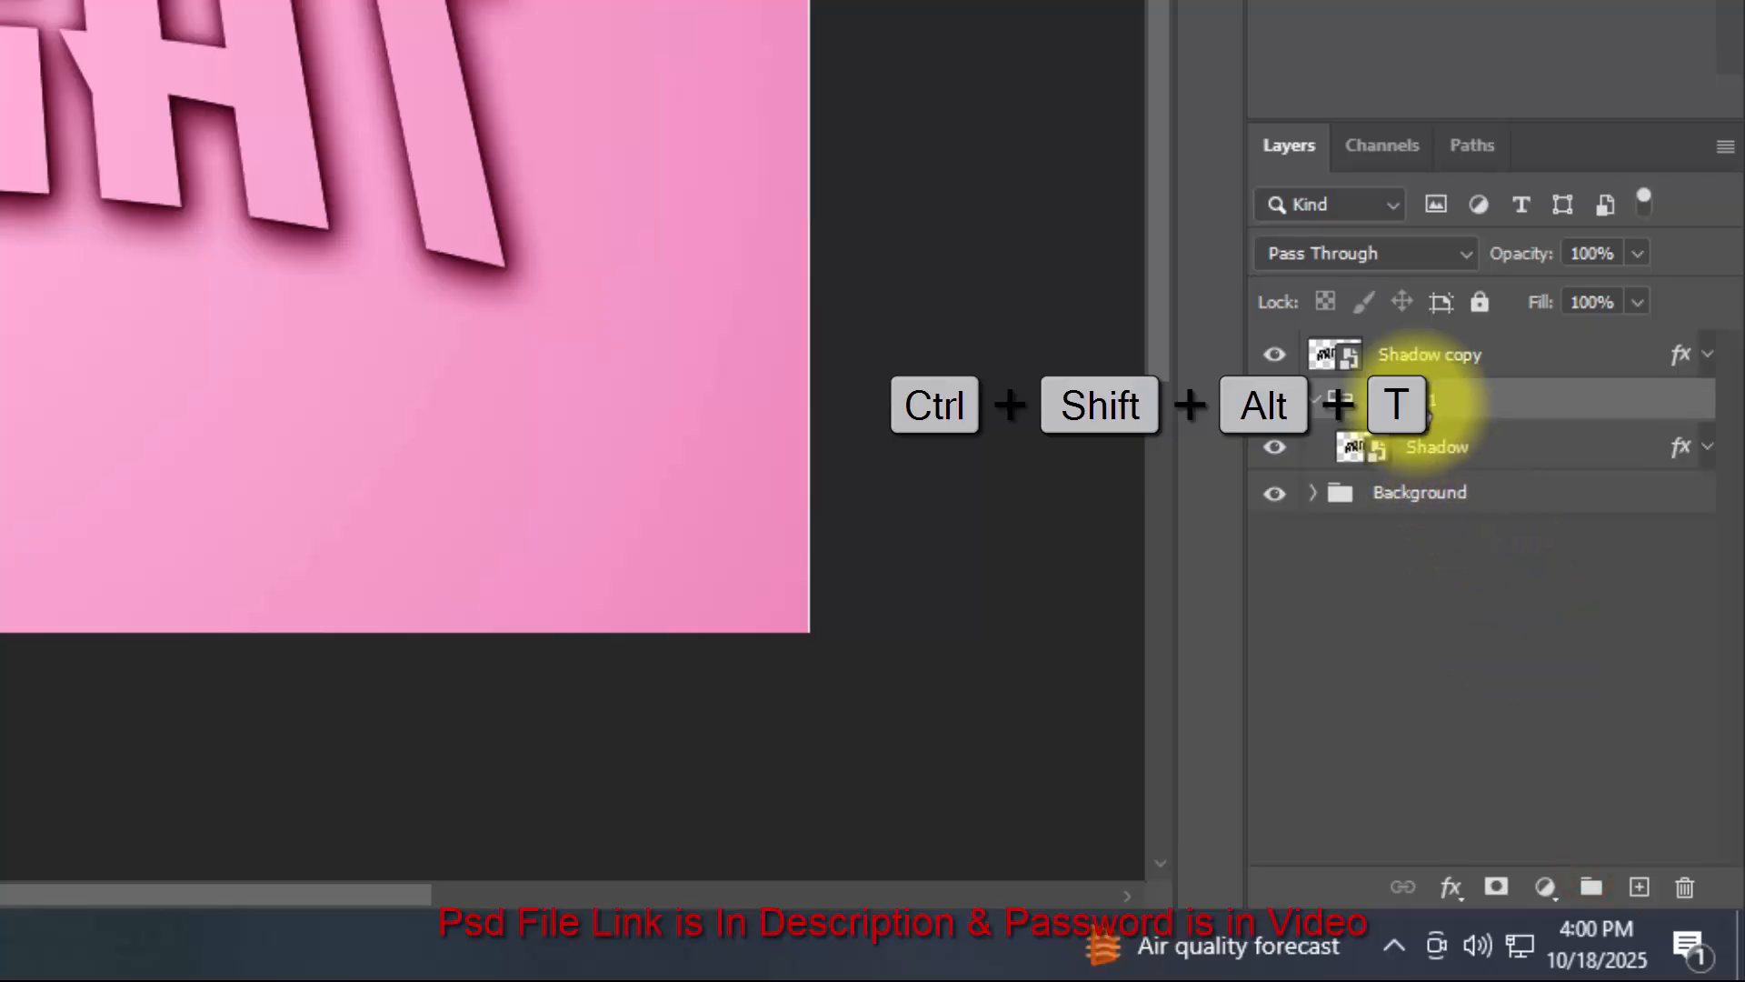
{"action": "double_click", "coordinate": [1419, 400]}
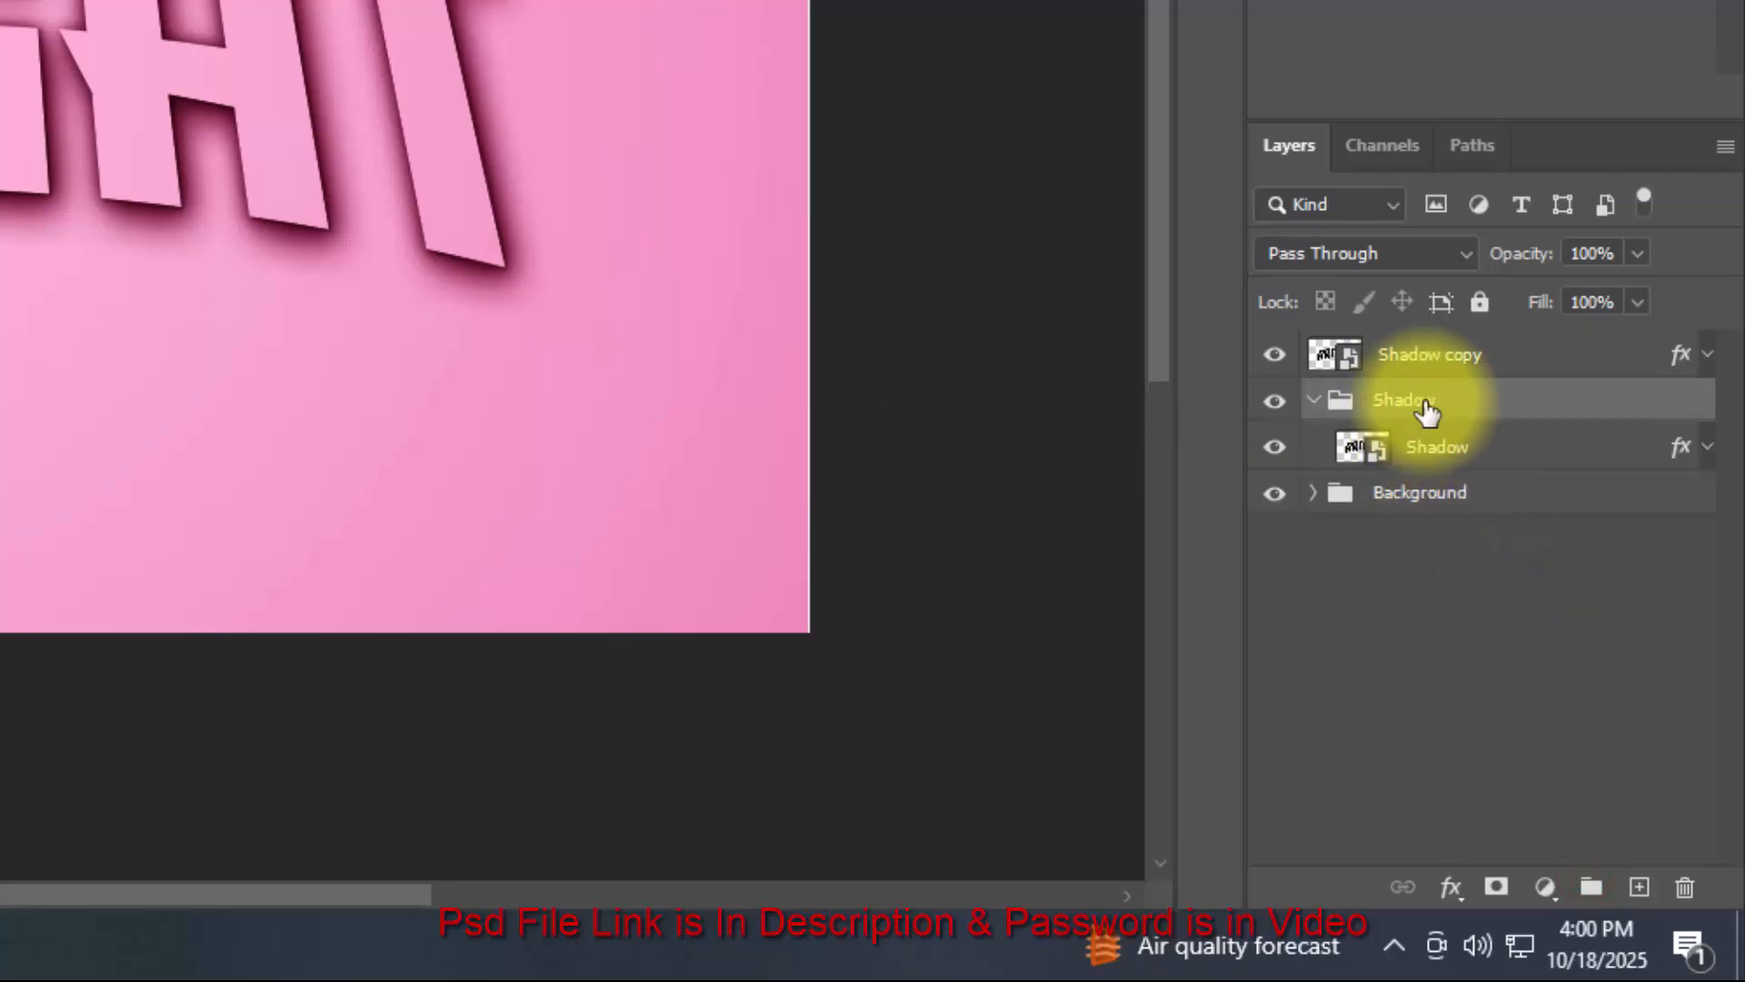
{"action": "left_click", "coordinate": [1313, 400]}
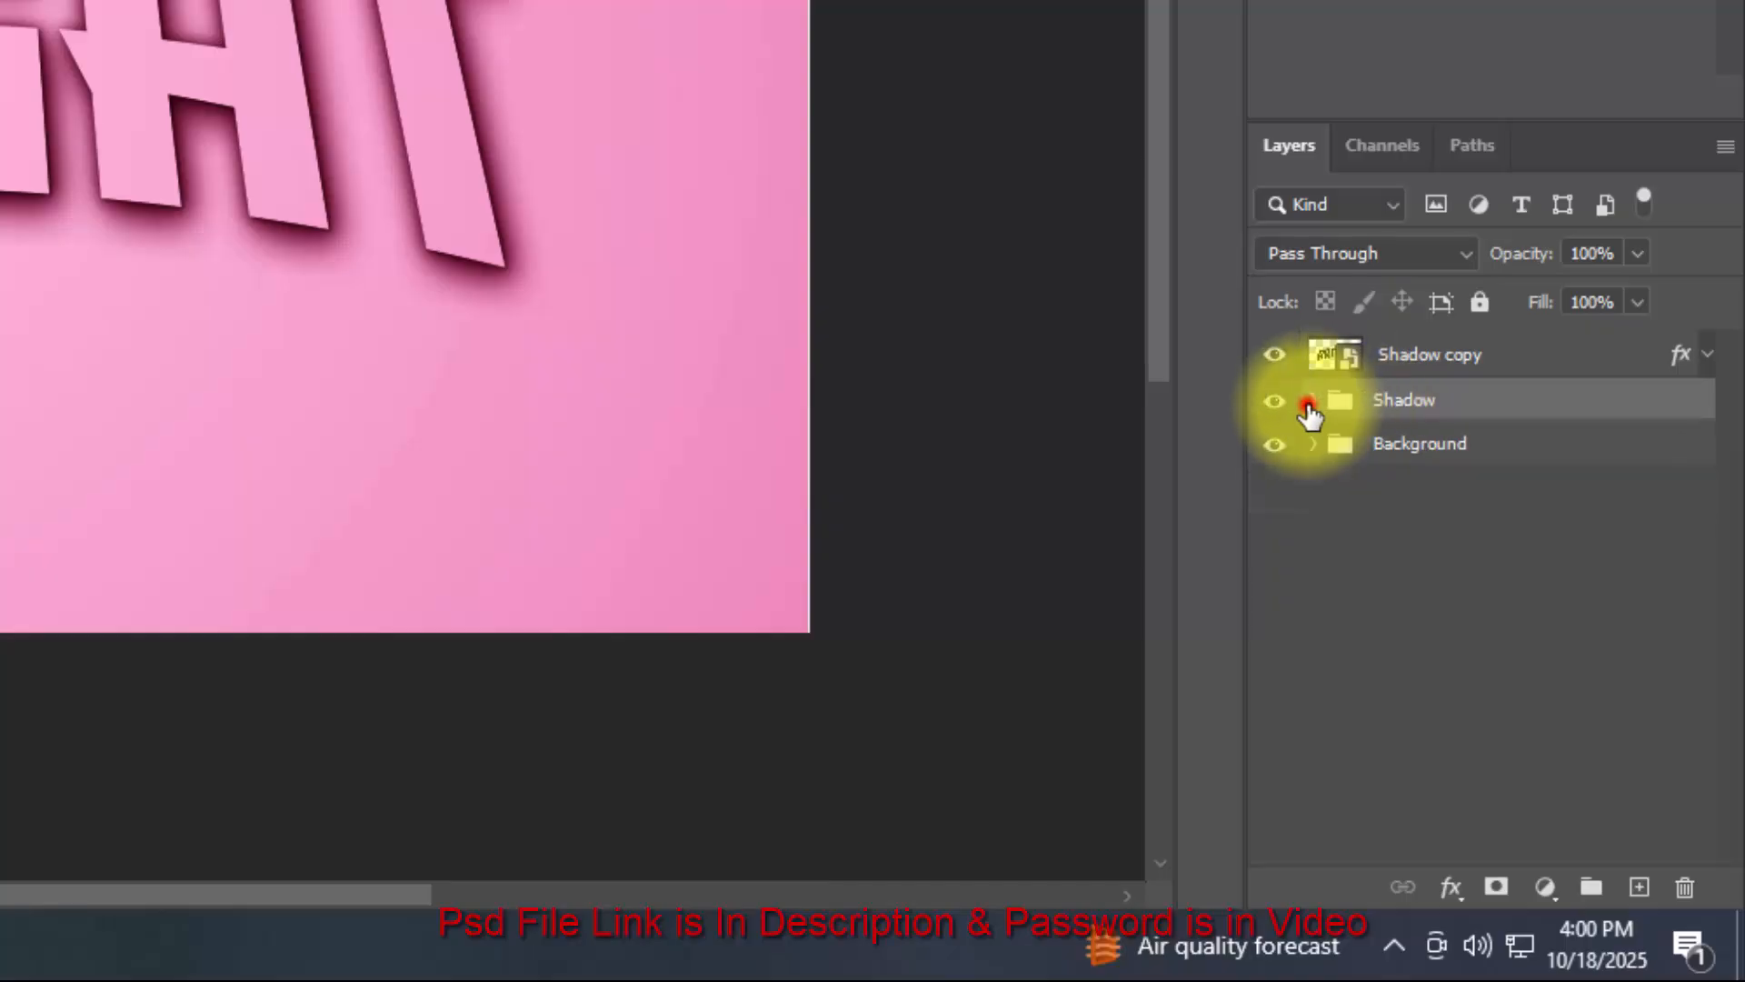
Clear the layer style from the duplicated shadow layer and rename it Border.
{"action": "right_click", "coordinate": [1459, 368]}
{"action": "left_click", "coordinate": [1232, 368]}
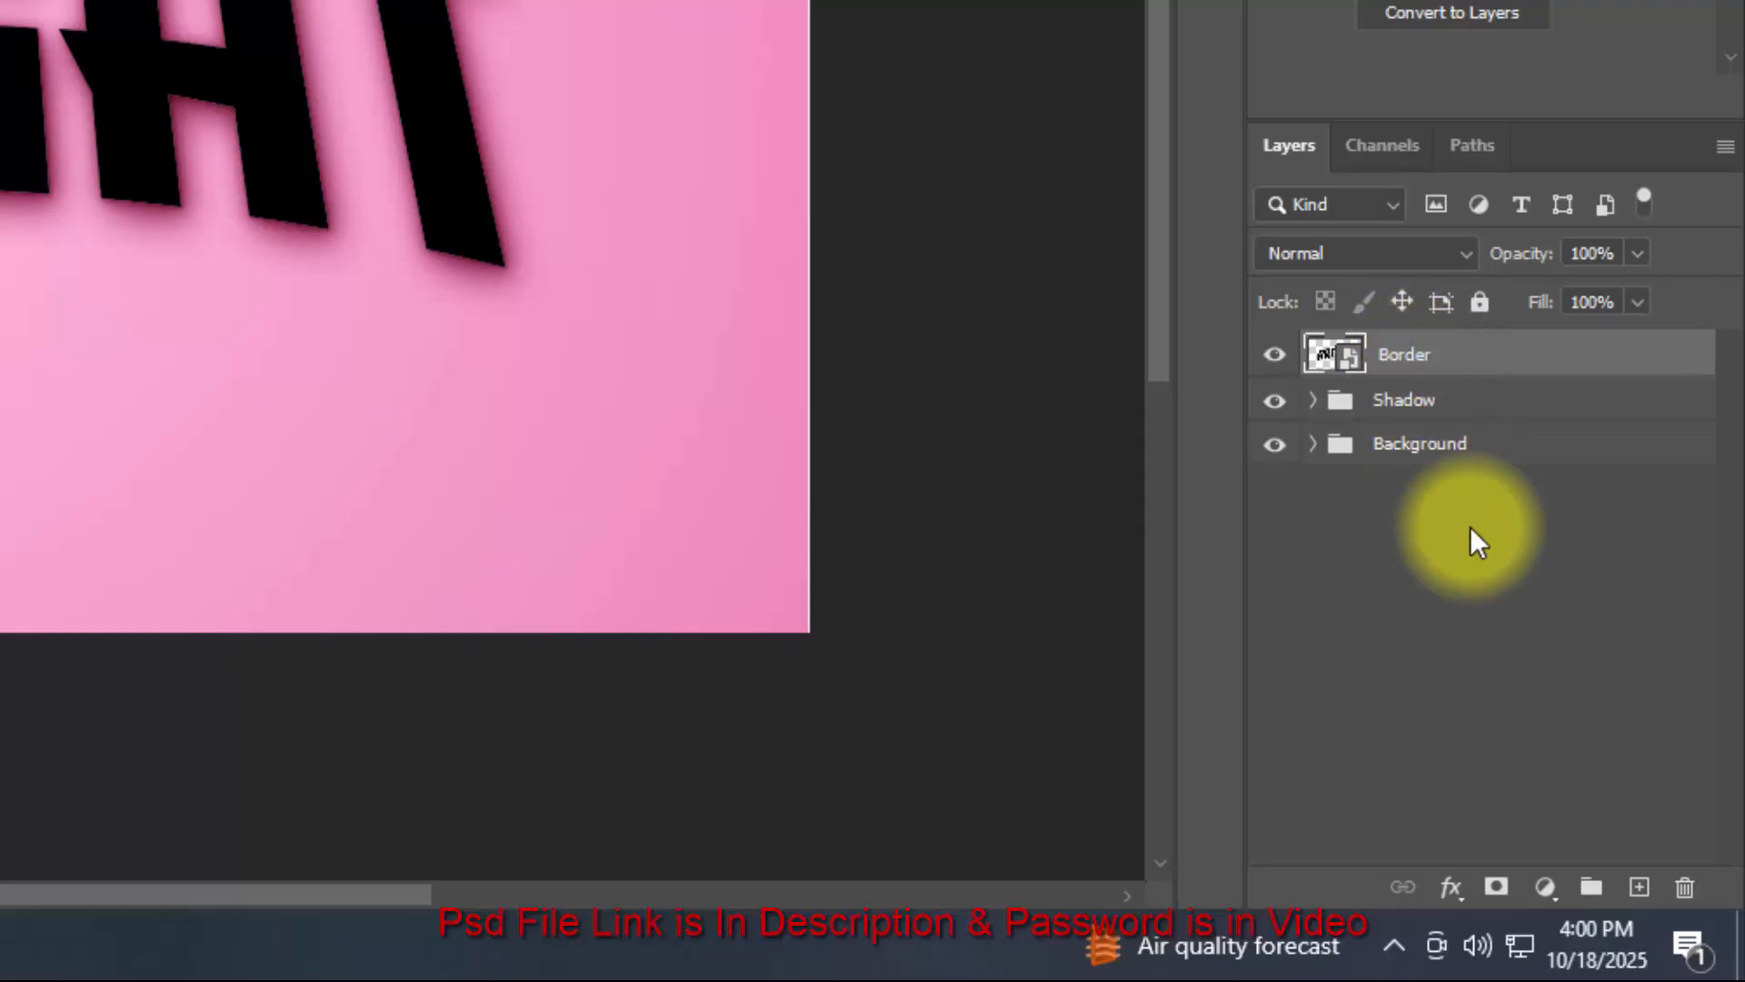
Open the Border layer's blending options and set its fill opacity to 0%.
{"action": "left_click", "coordinate": [1450, 887]}
{"action": "left_click", "coordinate": [1524, 560]}
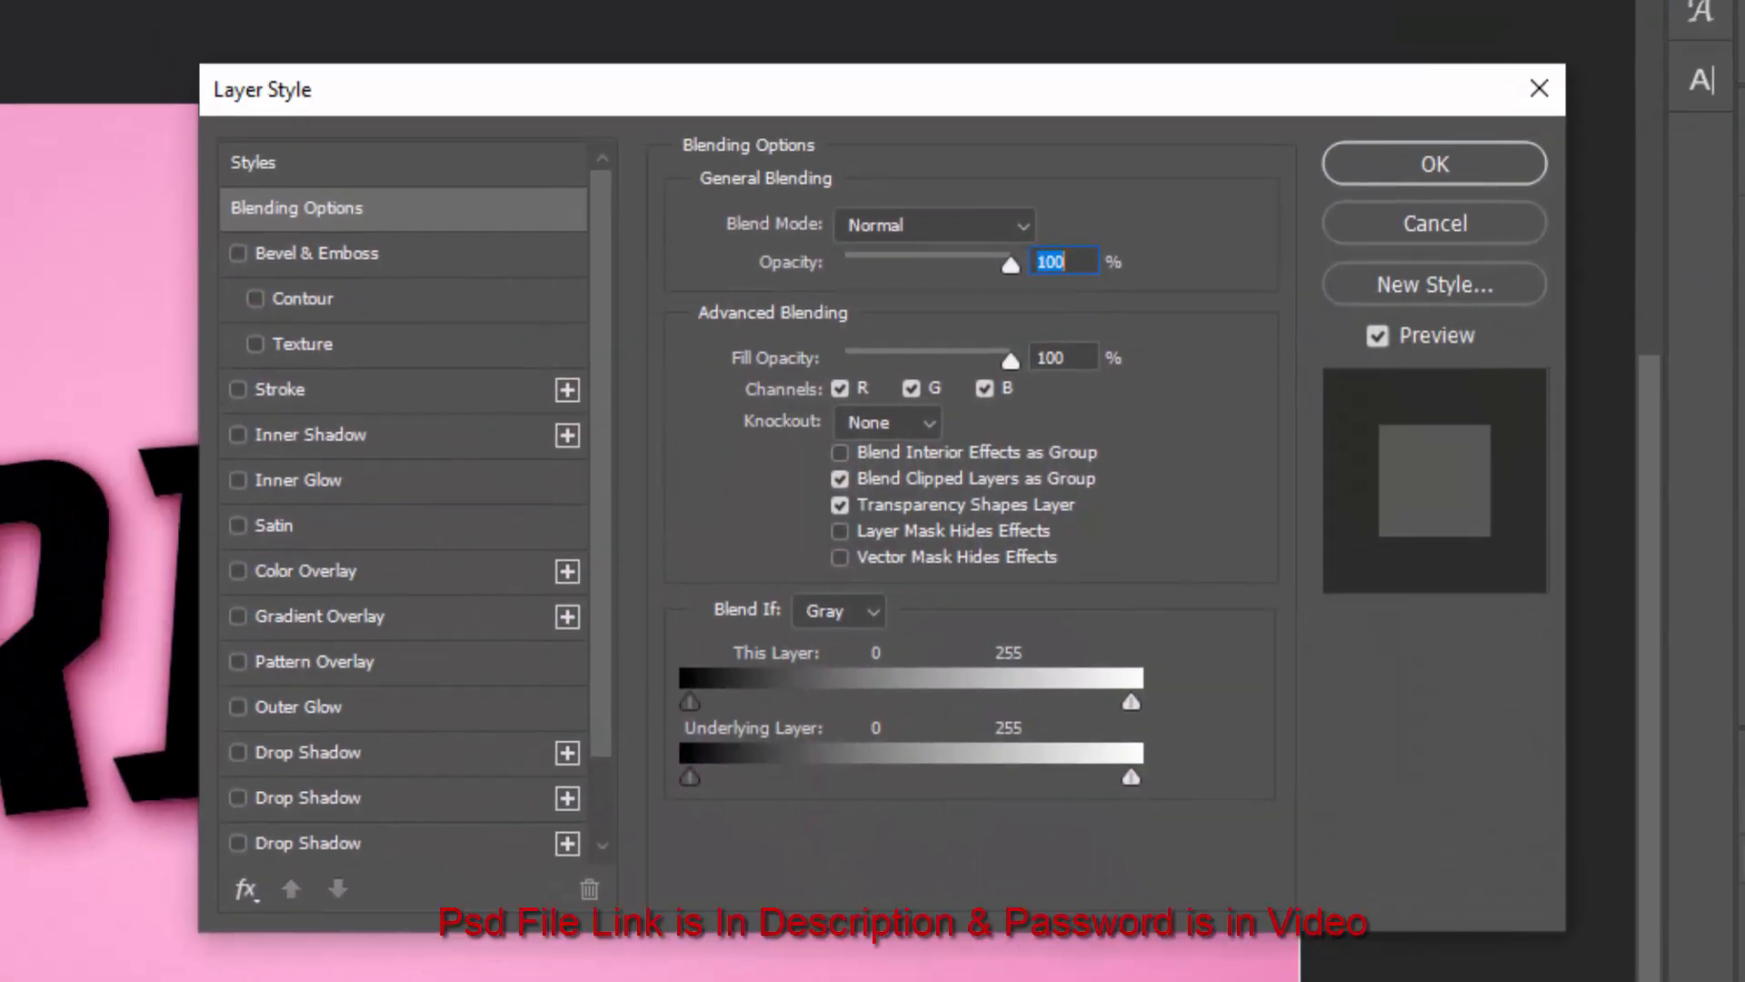
{"action": "left_click", "coordinate": [1071, 364]}
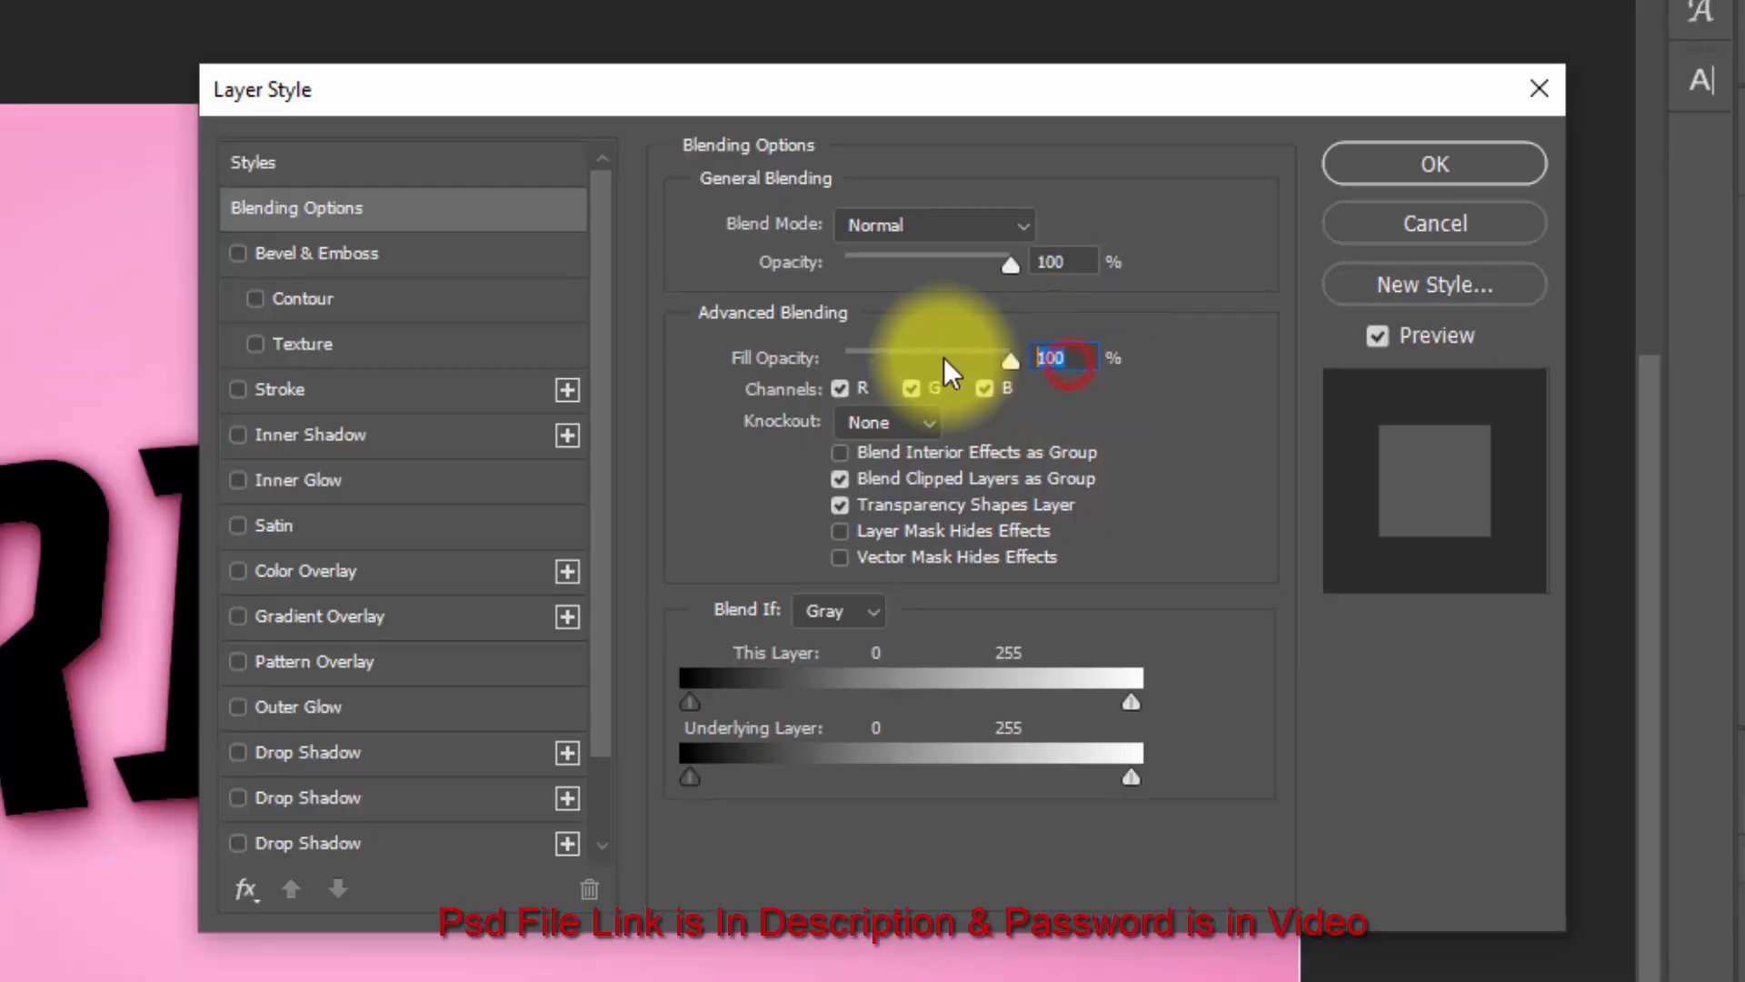
{"action": "type", "text": "0"}
Add a Bevel & Emboss effect to the Border layer using Stroke Emboss, with 317% depth and 32 px size.
{"action": "left_click", "coordinate": [418, 252]}
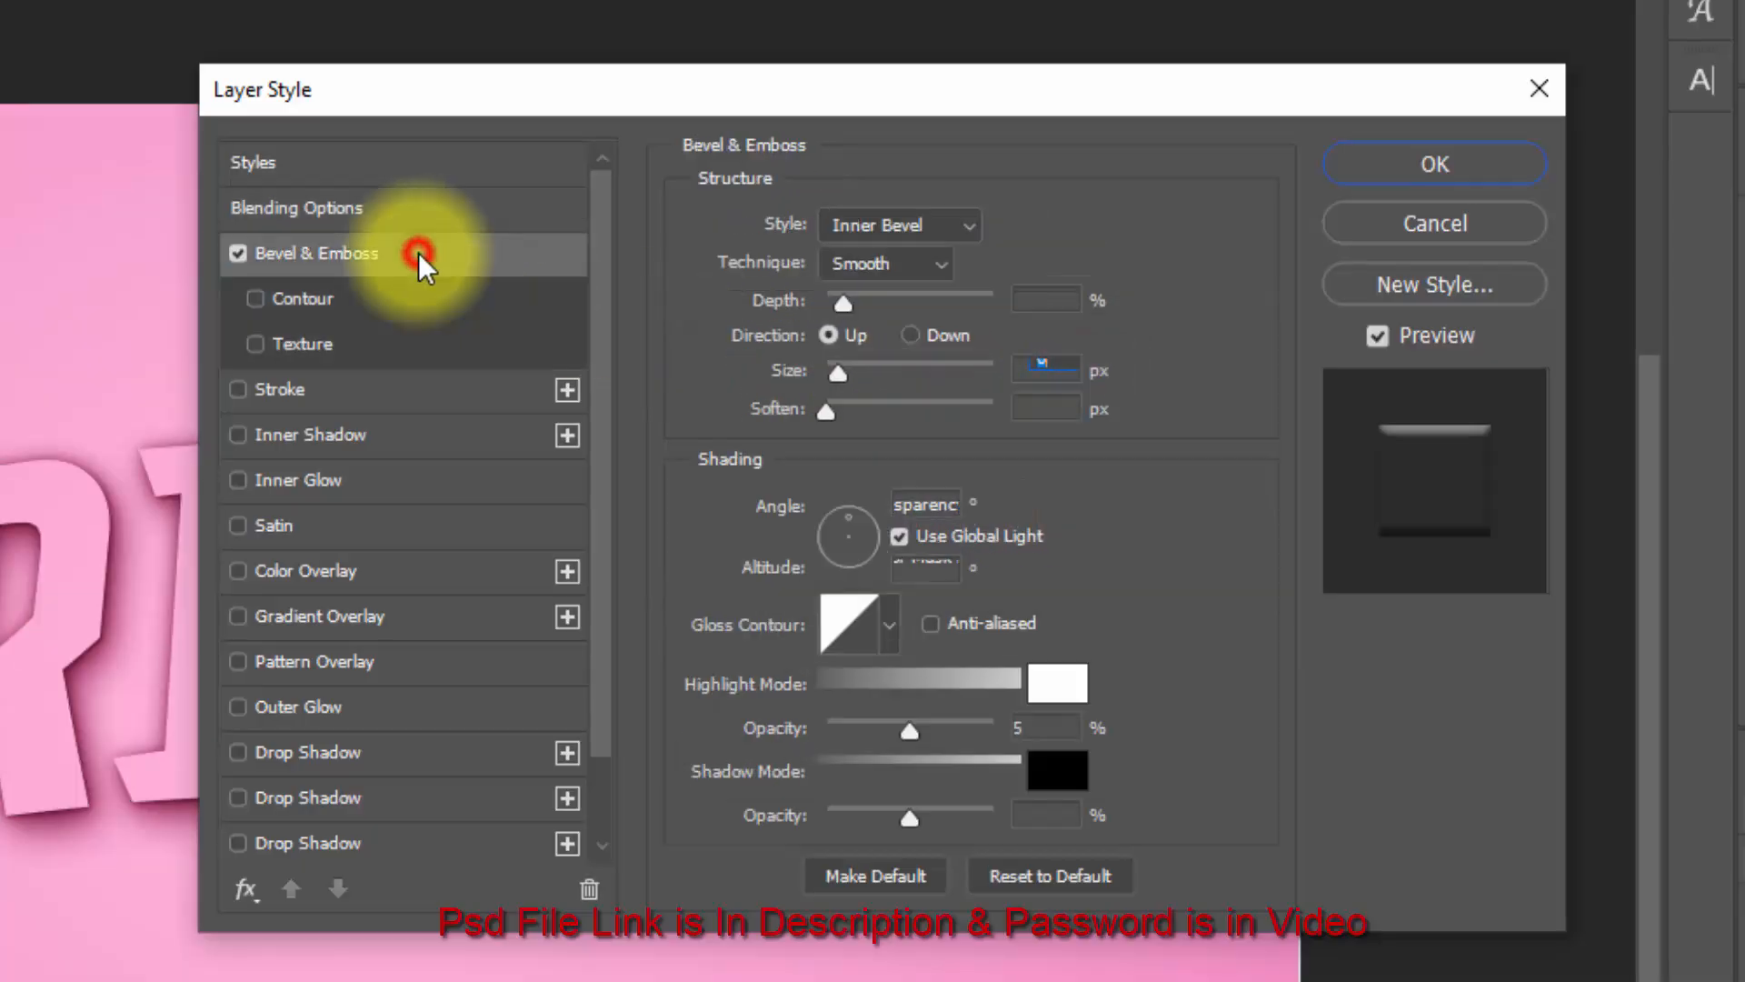
{"action": "left_click", "coordinate": [861, 232]}
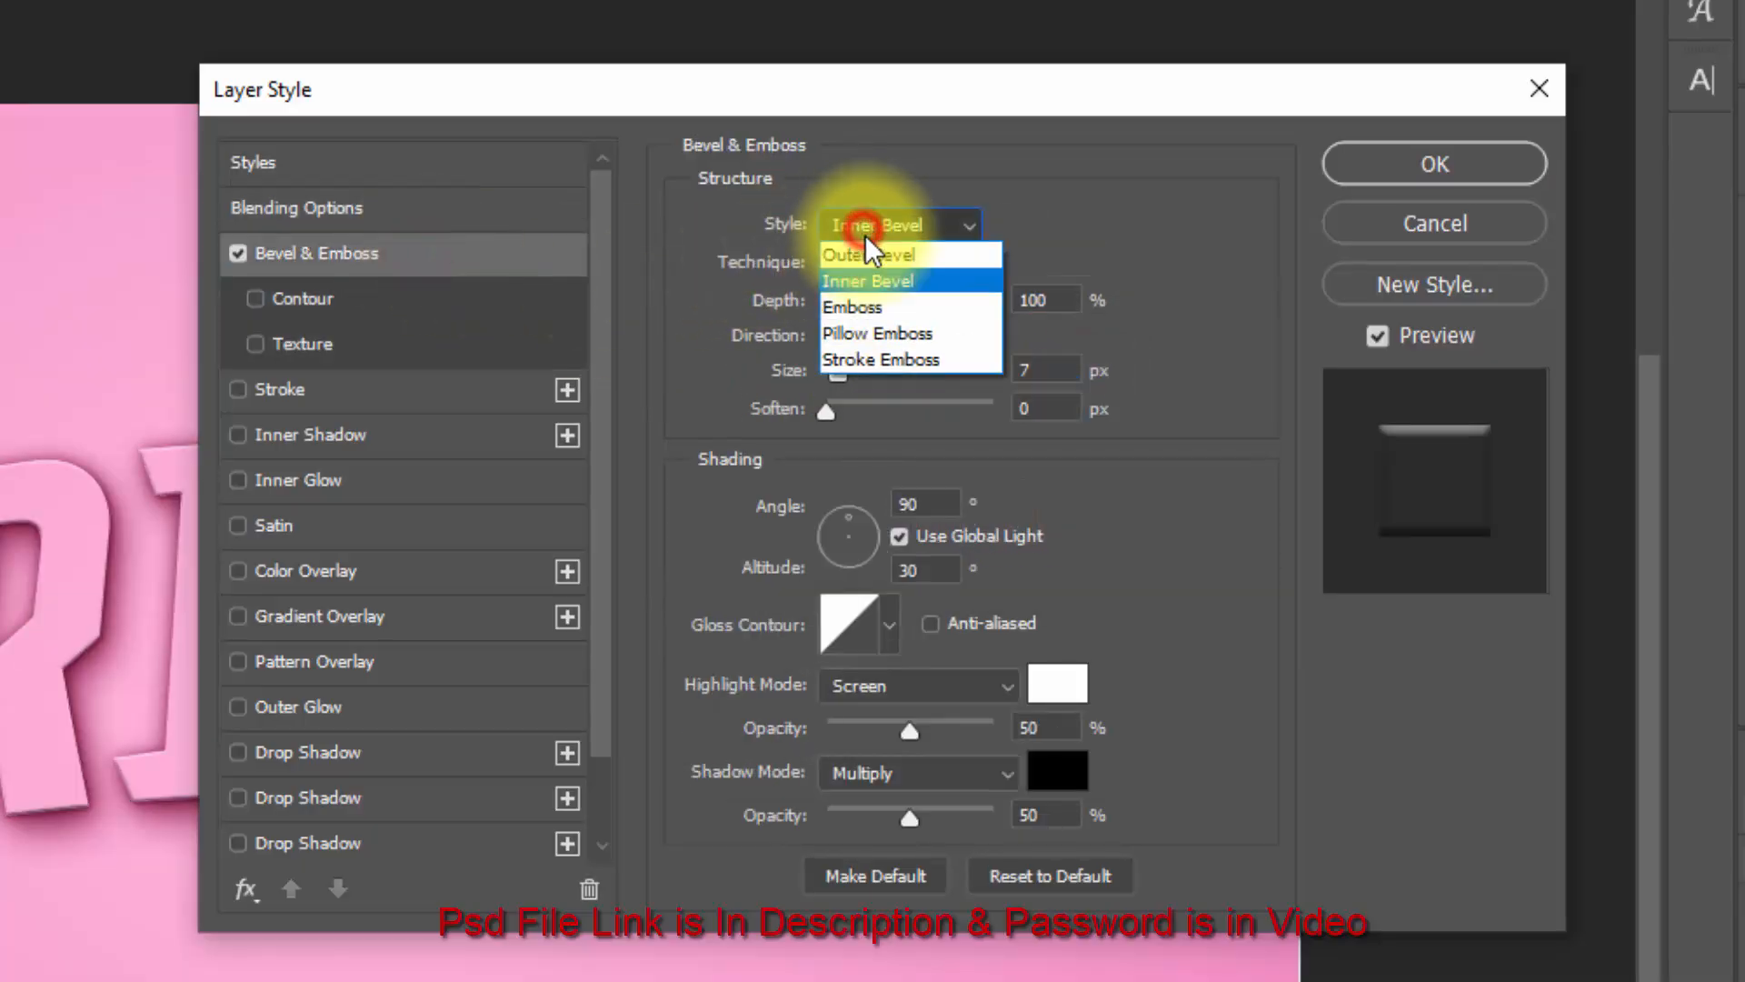
{"action": "left_click", "coordinate": [892, 351]}
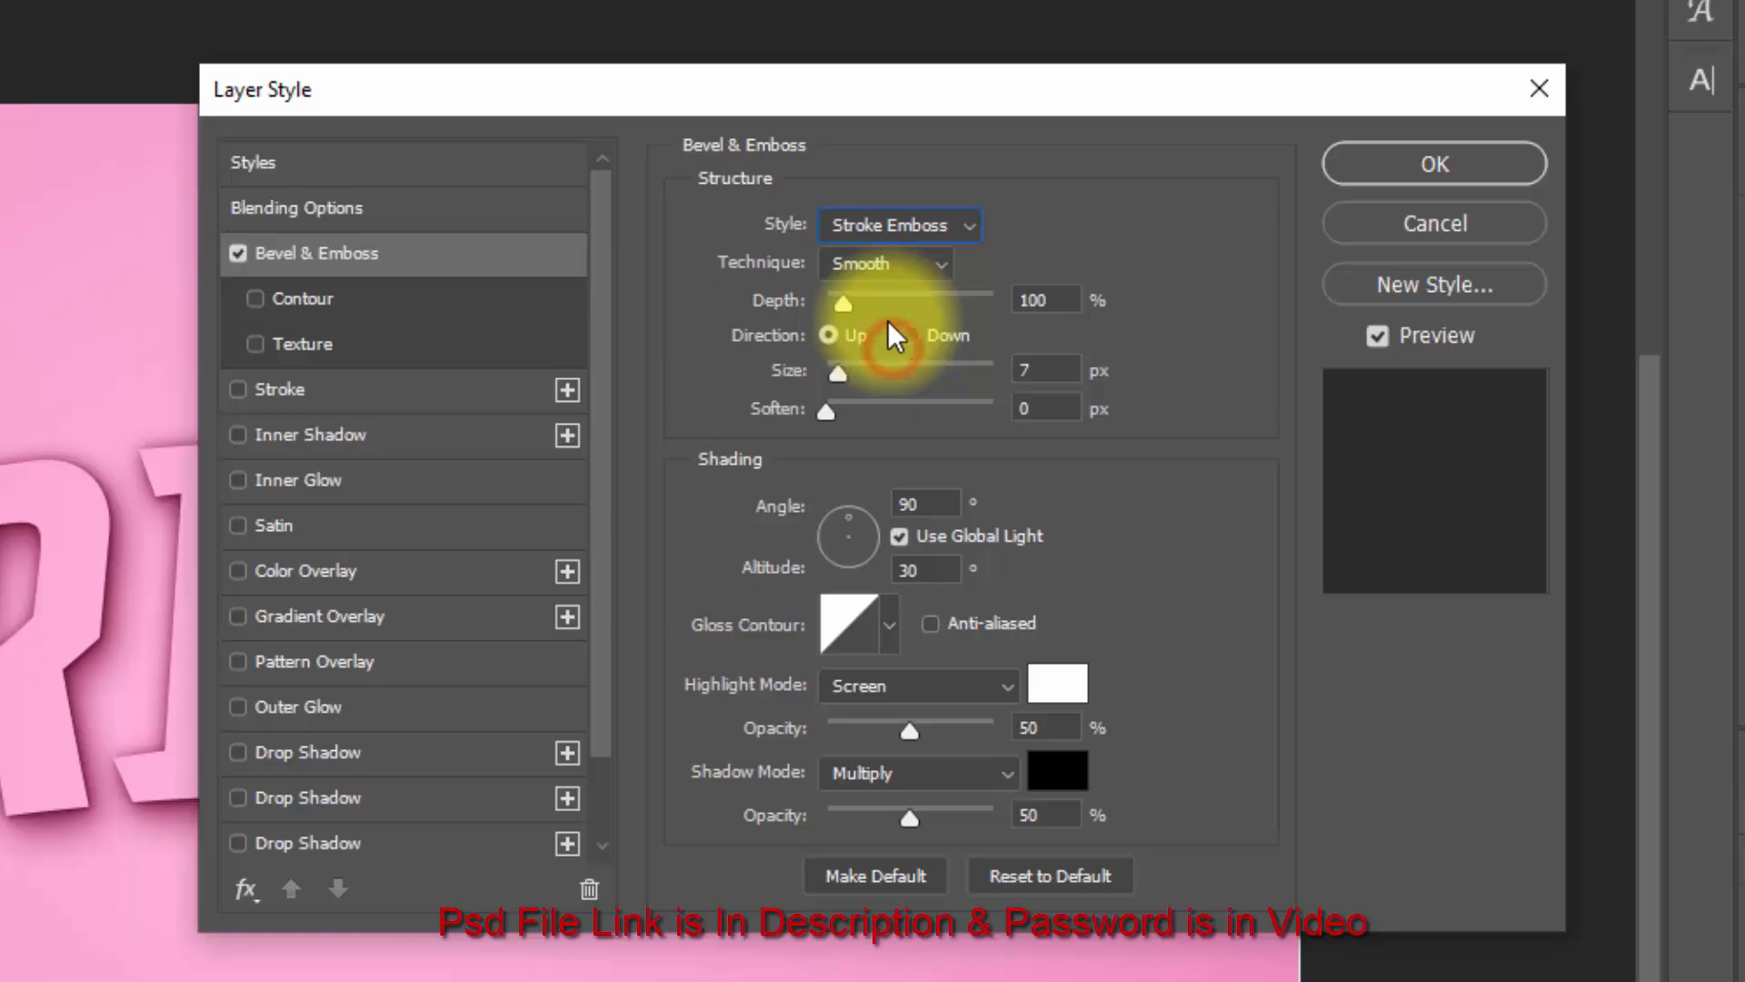
{"action": "left_click", "coordinate": [1053, 298]}
{"action": "left_click_drag", "start_coordinate": [1054, 296], "coordinate": [957, 312]}
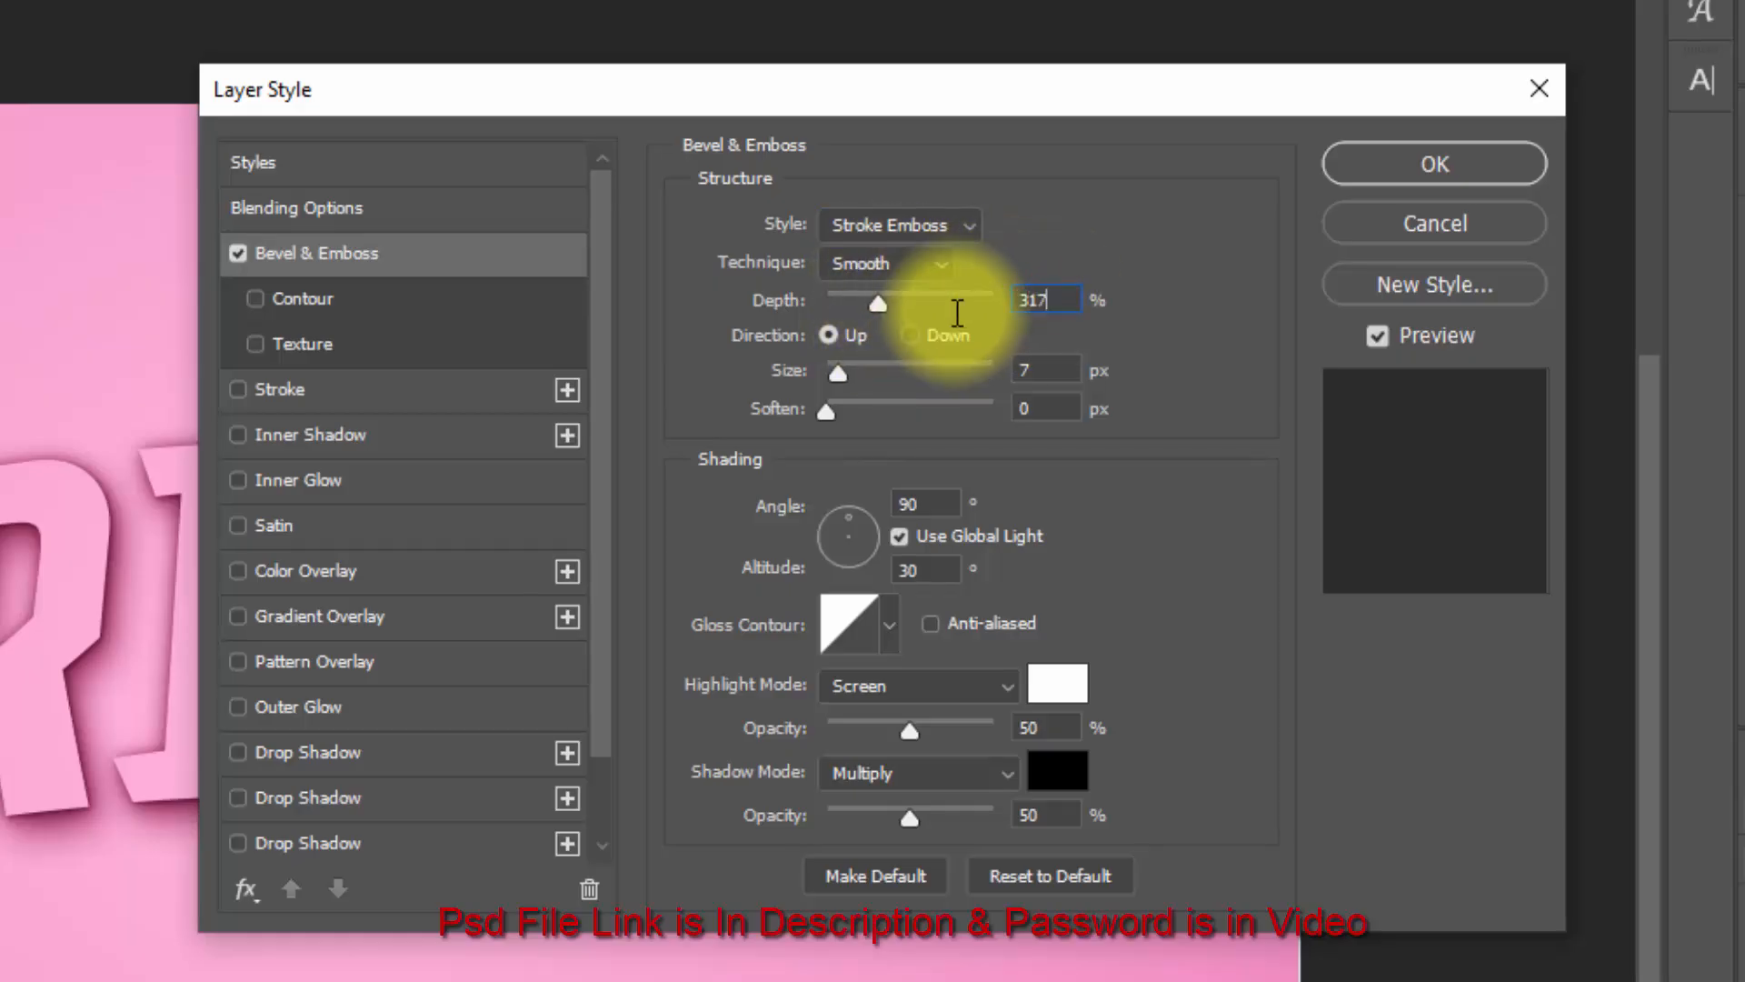
{"action": "left_click_drag", "start_coordinate": [1060, 364], "coordinate": [845, 445]}
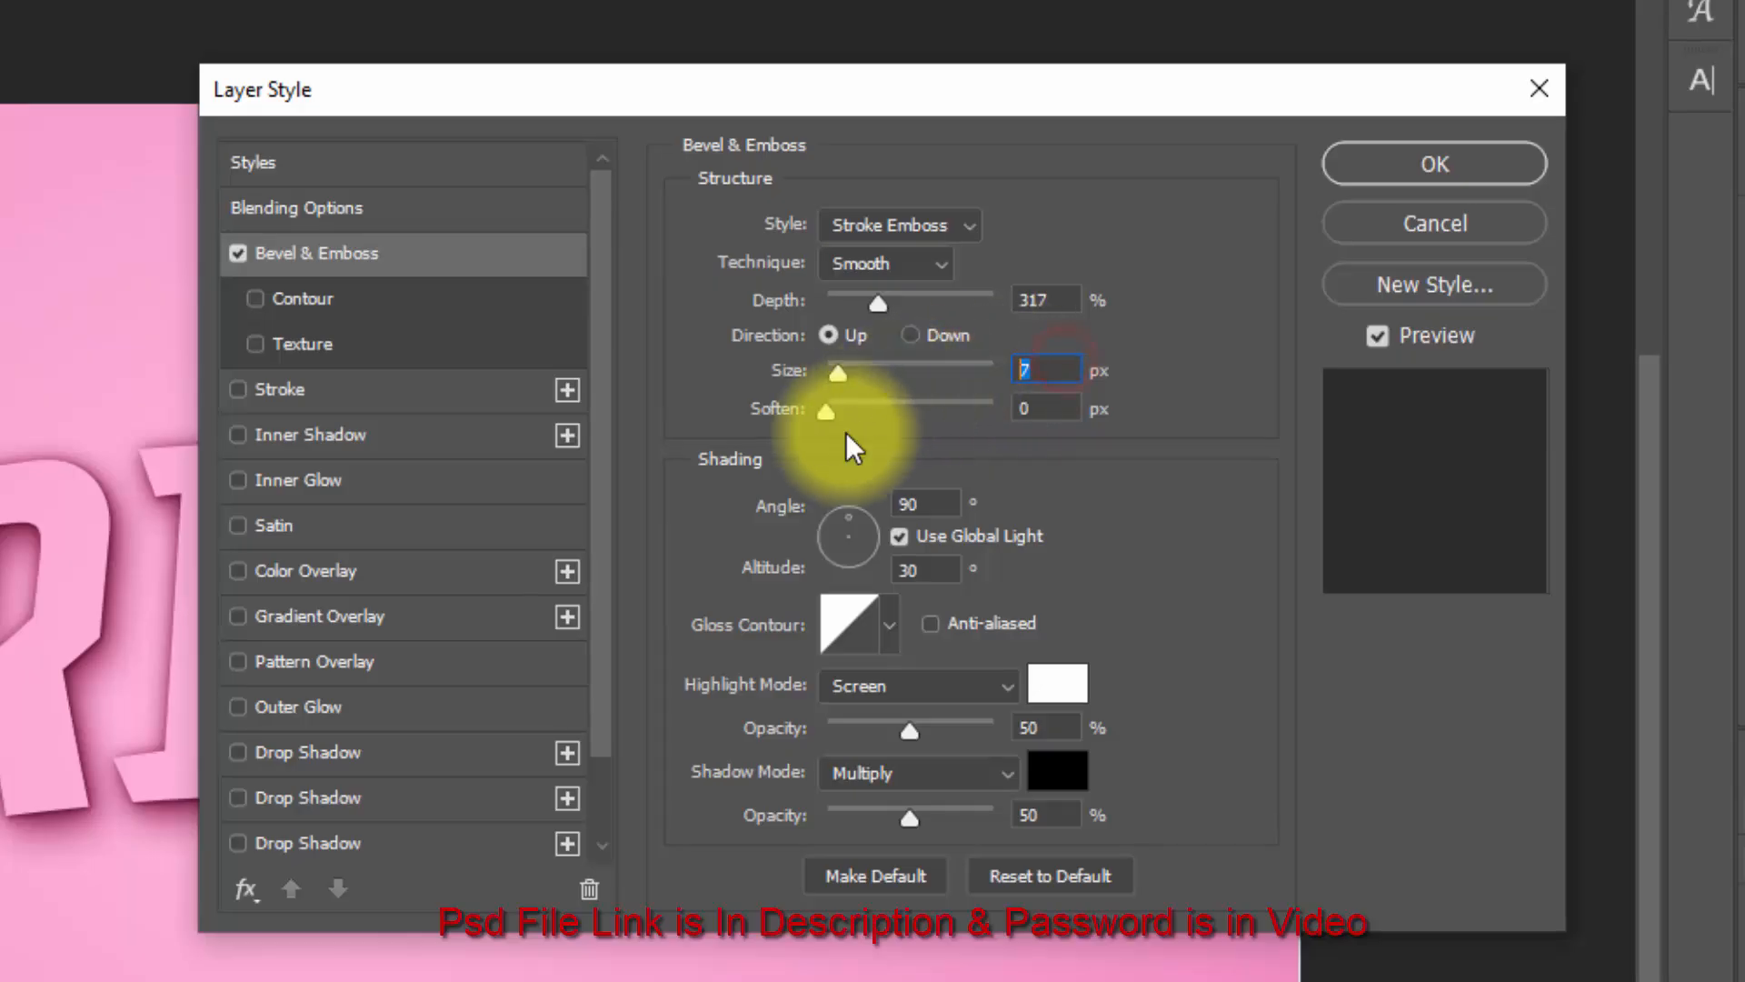
{"action": "type", "text": "32"}
Set the bevel shading to a -90° angle without global light and use the Ring - Double gloss contour.
{"action": "left_click", "coordinate": [899, 538]}
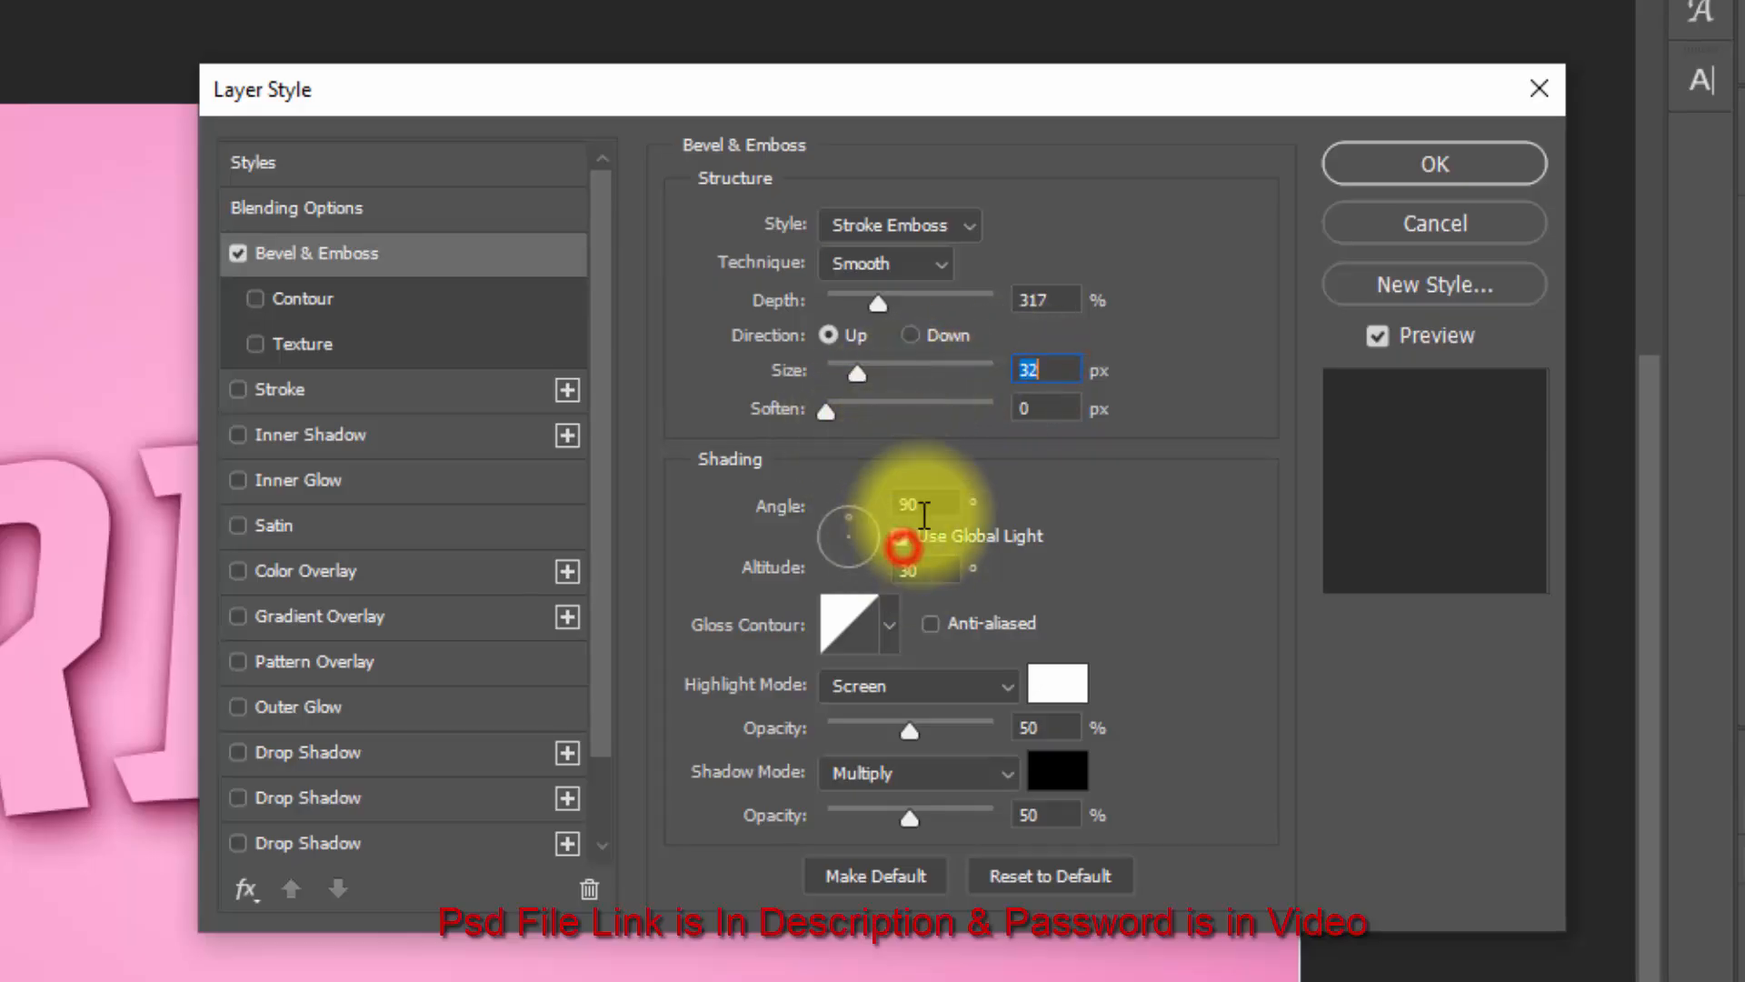
{"action": "left_click", "coordinate": [901, 507]}
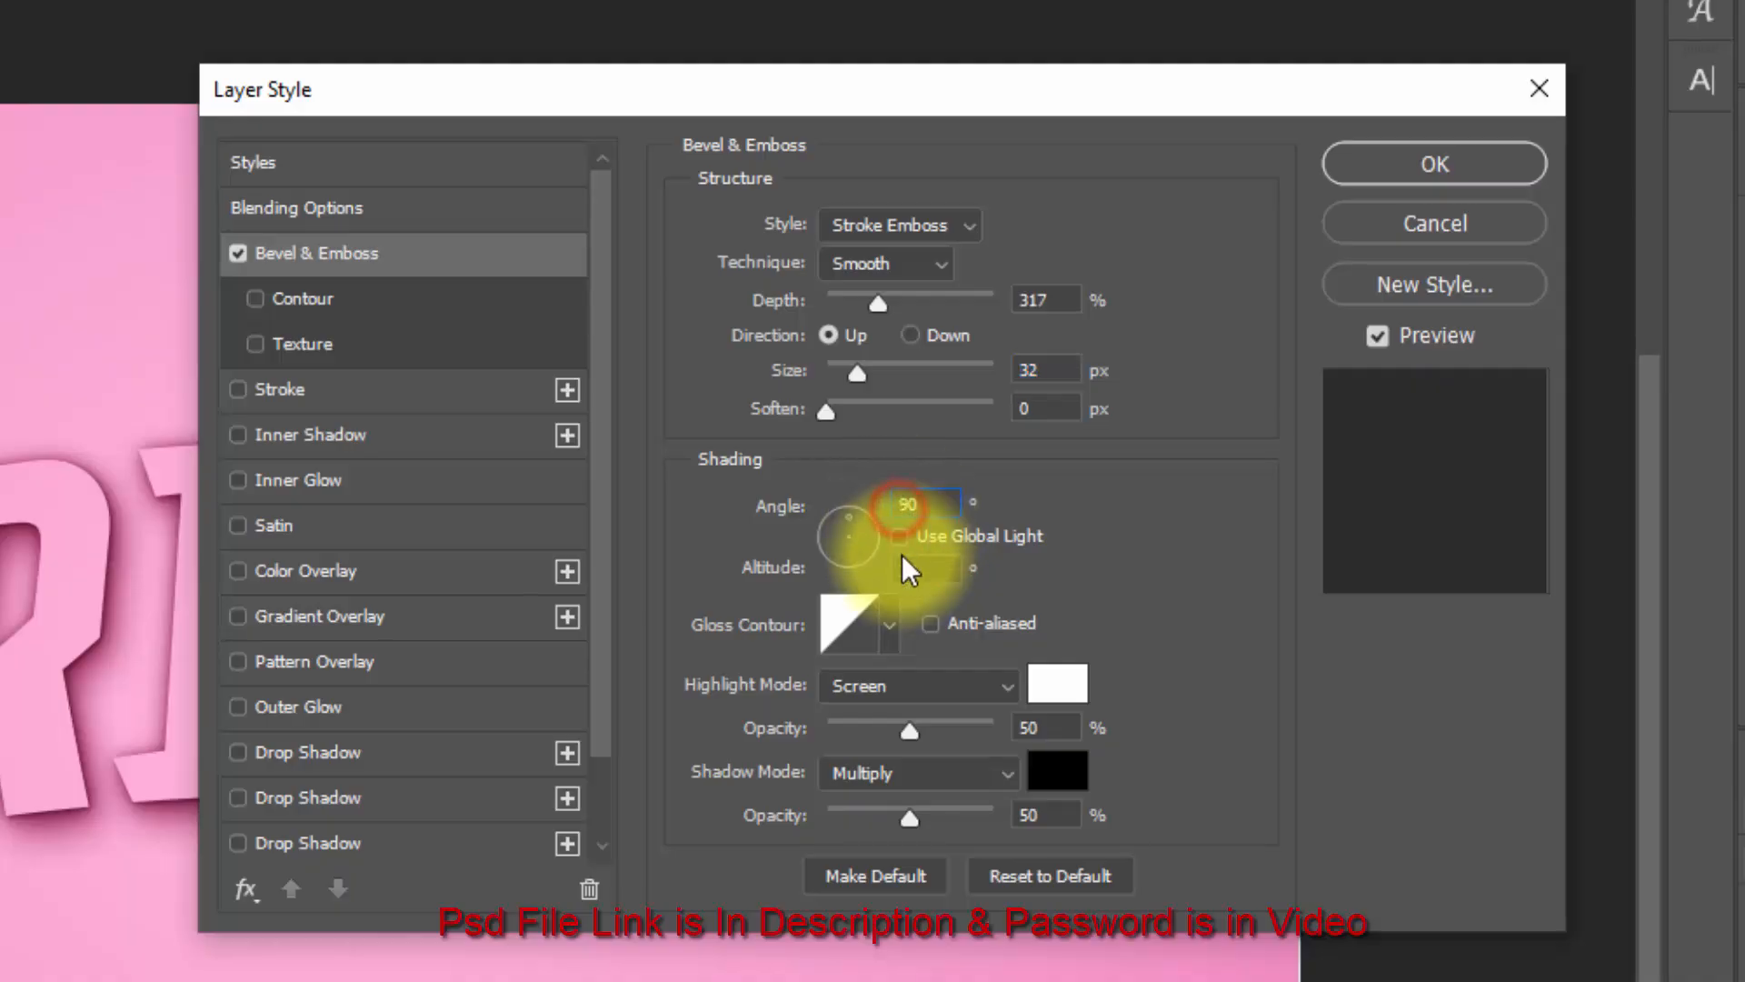
{"action": "type", "text": "-"}
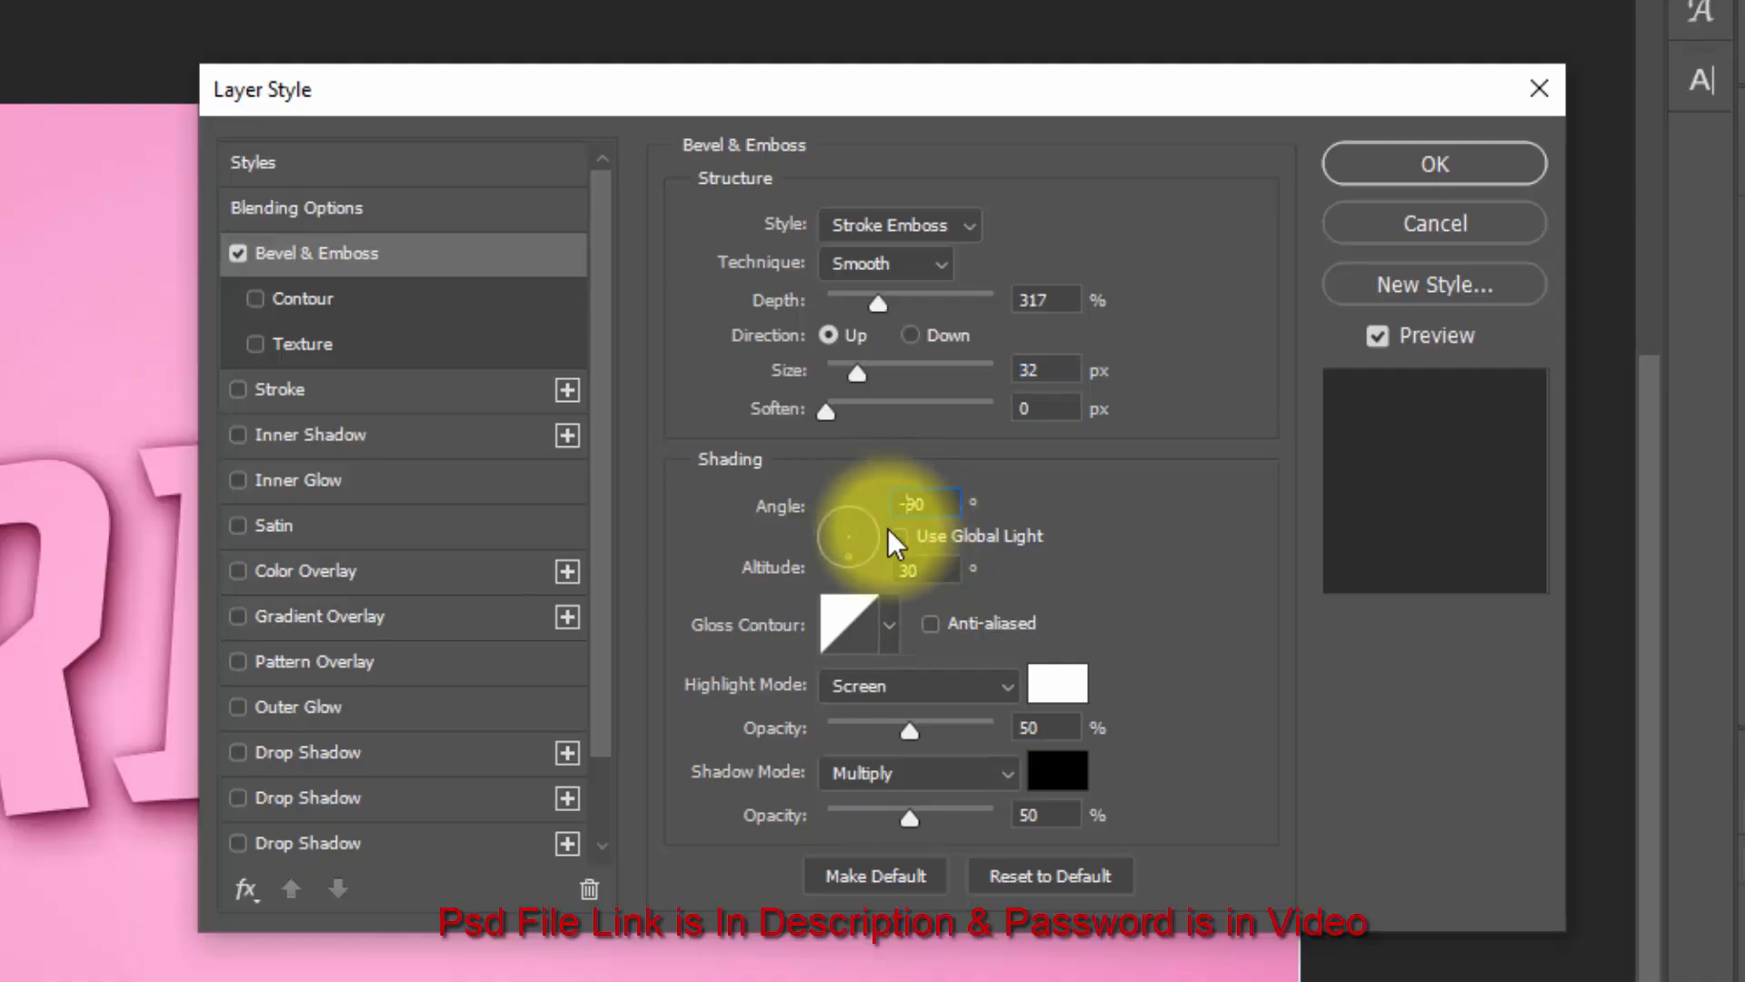
{"action": "left_click", "coordinate": [872, 614]}
{"action": "left_click", "coordinate": [524, 85]}
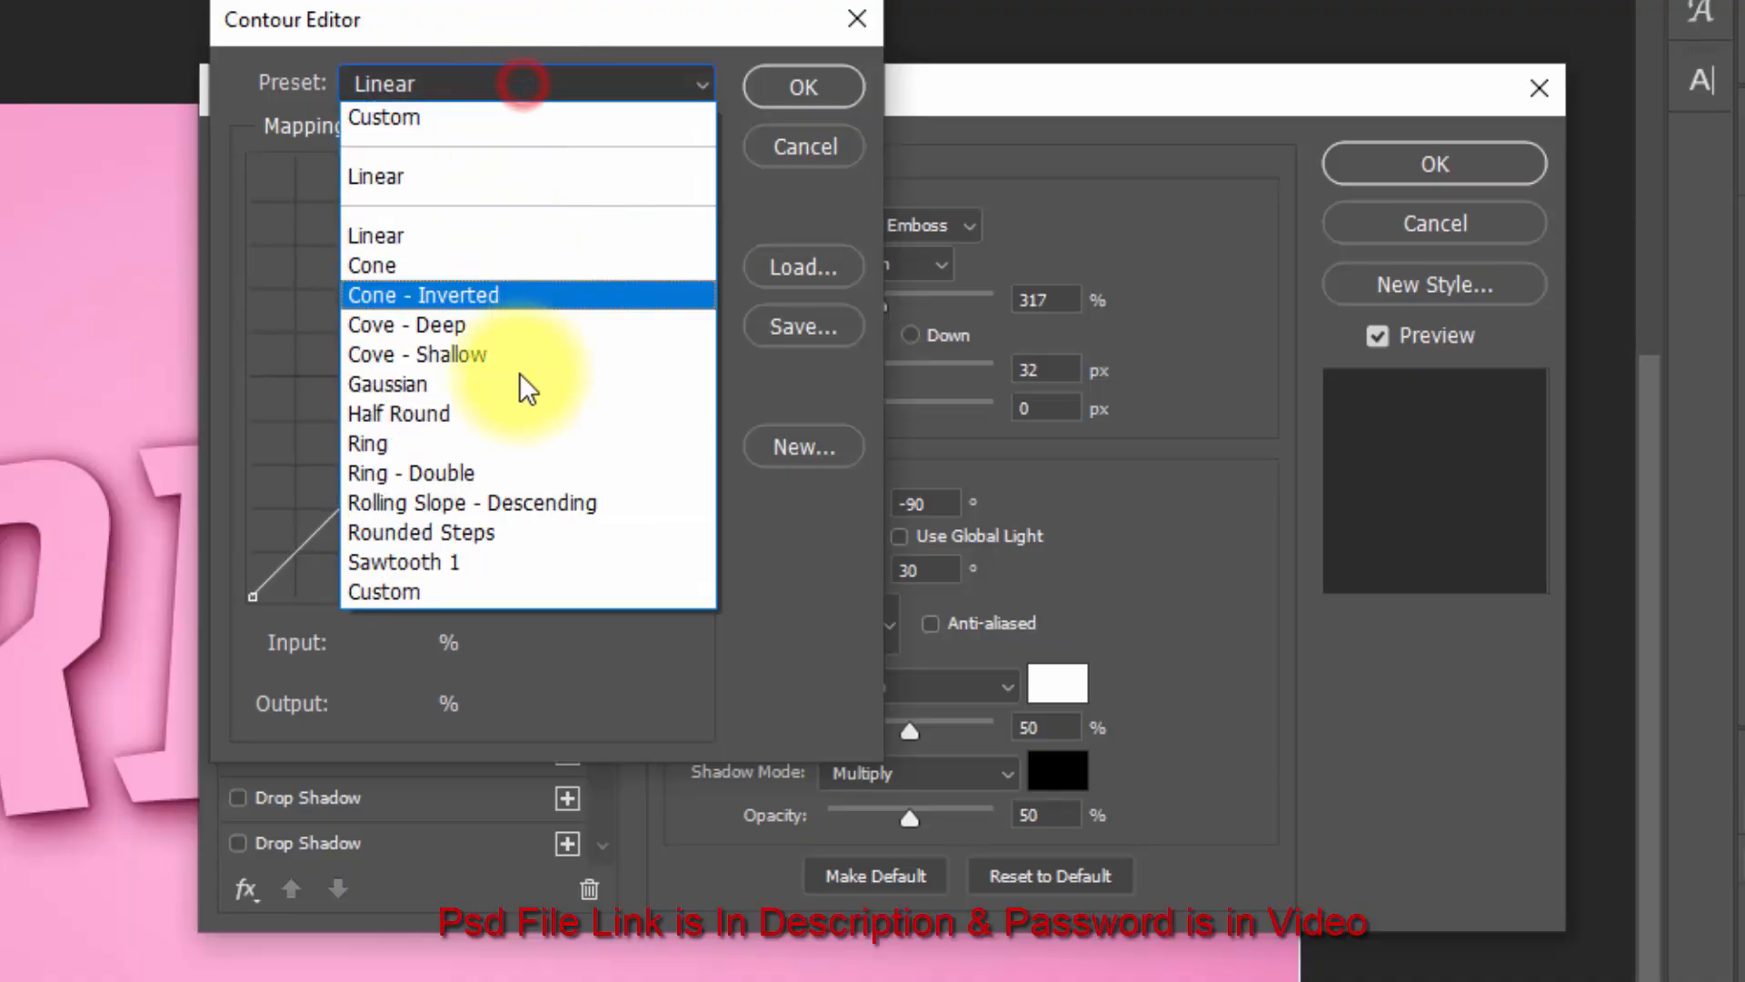
{"action": "left_click", "coordinate": [520, 473]}
{"action": "left_click", "coordinate": [798, 85]}
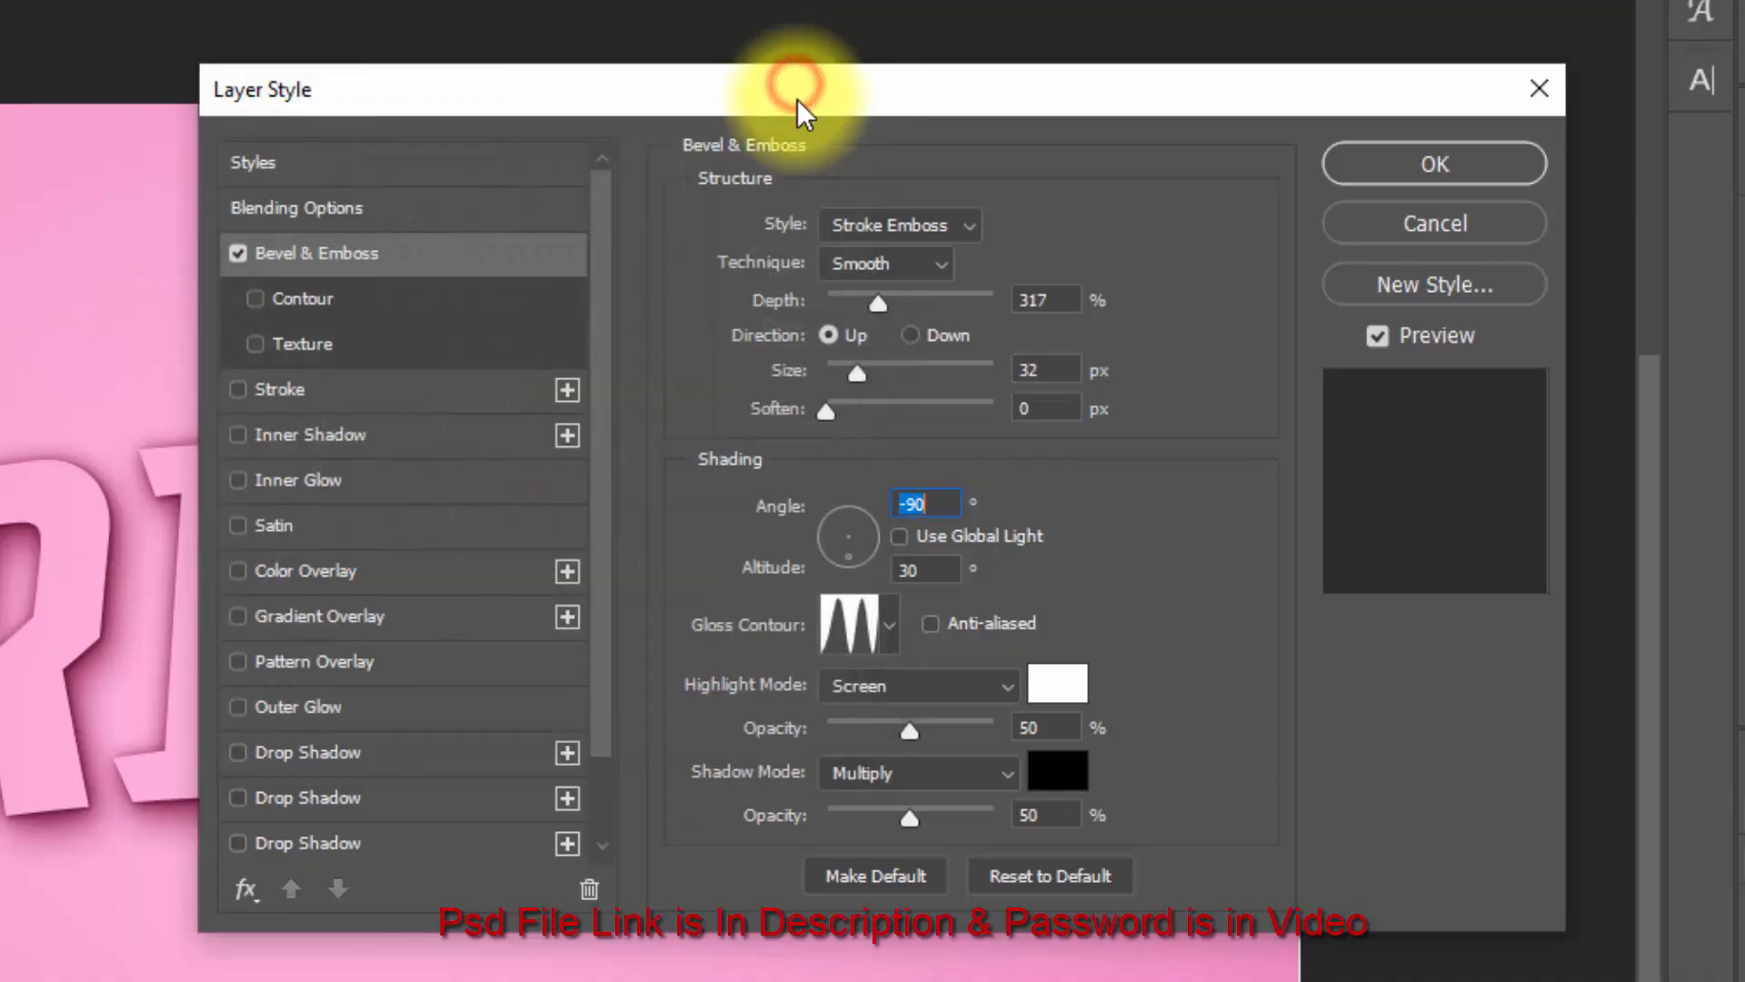
Set the bevel highlight to Linear Dodge (Add) at 100% opacity and the shadow to Linear Burn at 21% opacity.
{"action": "left_click", "coordinate": [978, 683]}
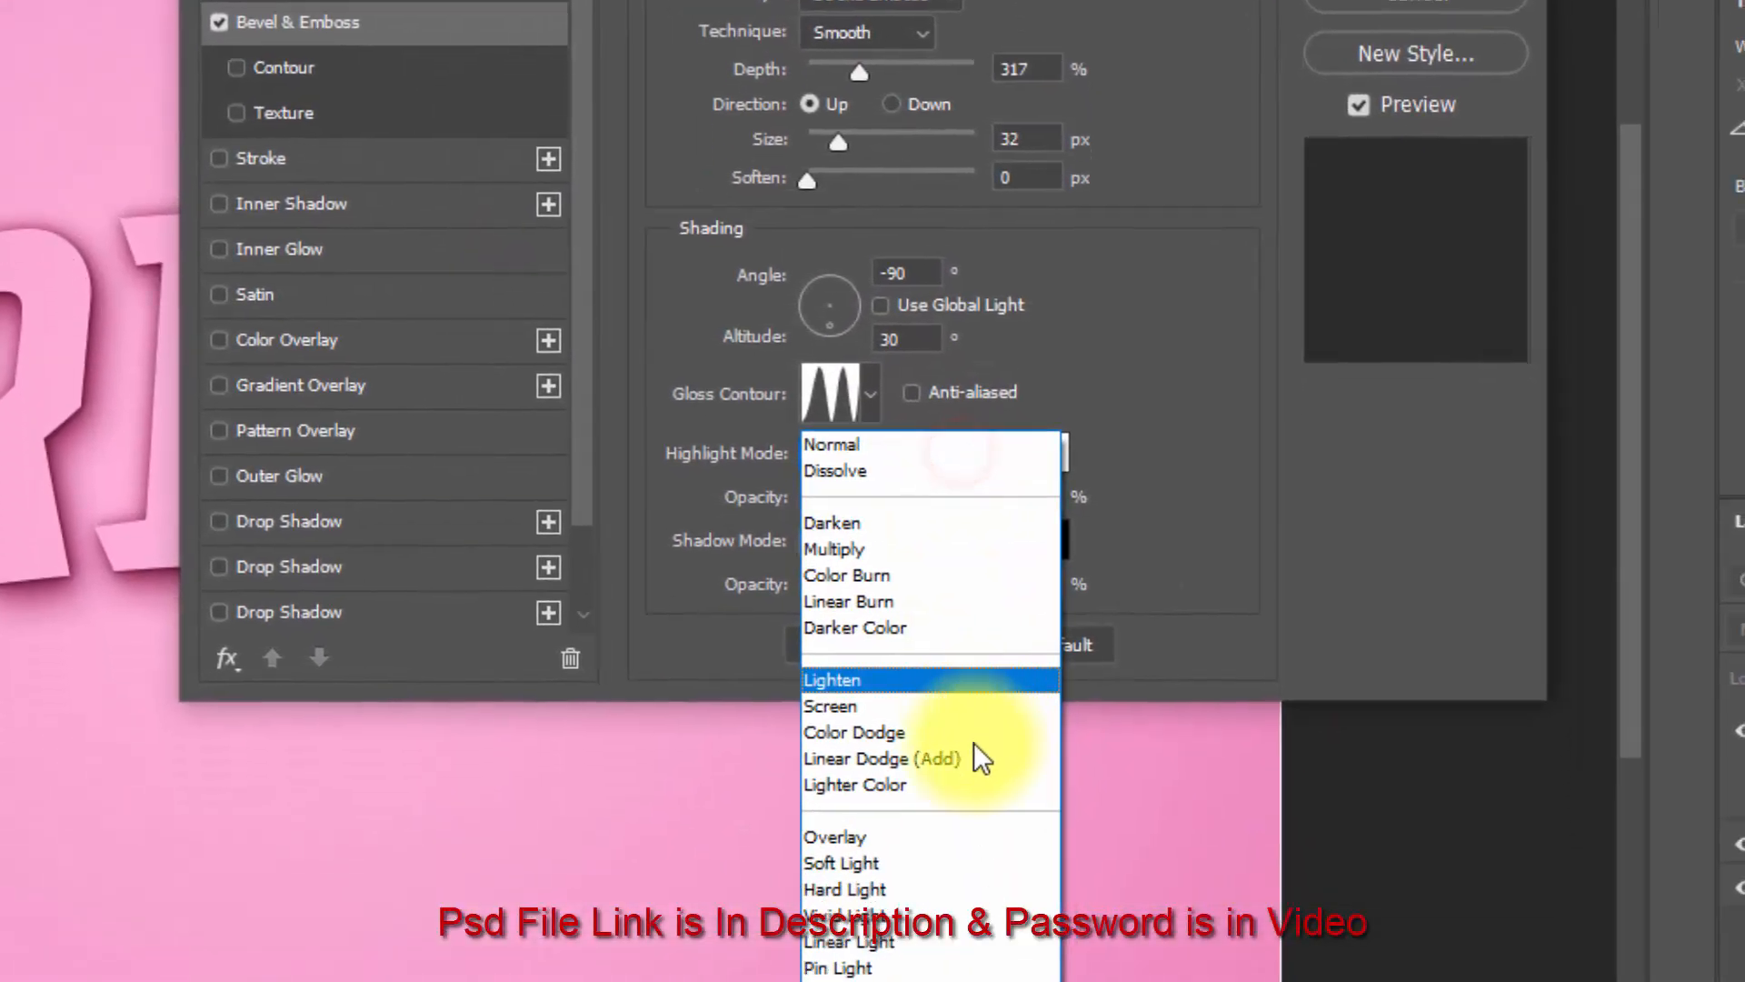
{"action": "left_click", "coordinate": [984, 979]}
{"action": "double_click", "coordinate": [1018, 358]}
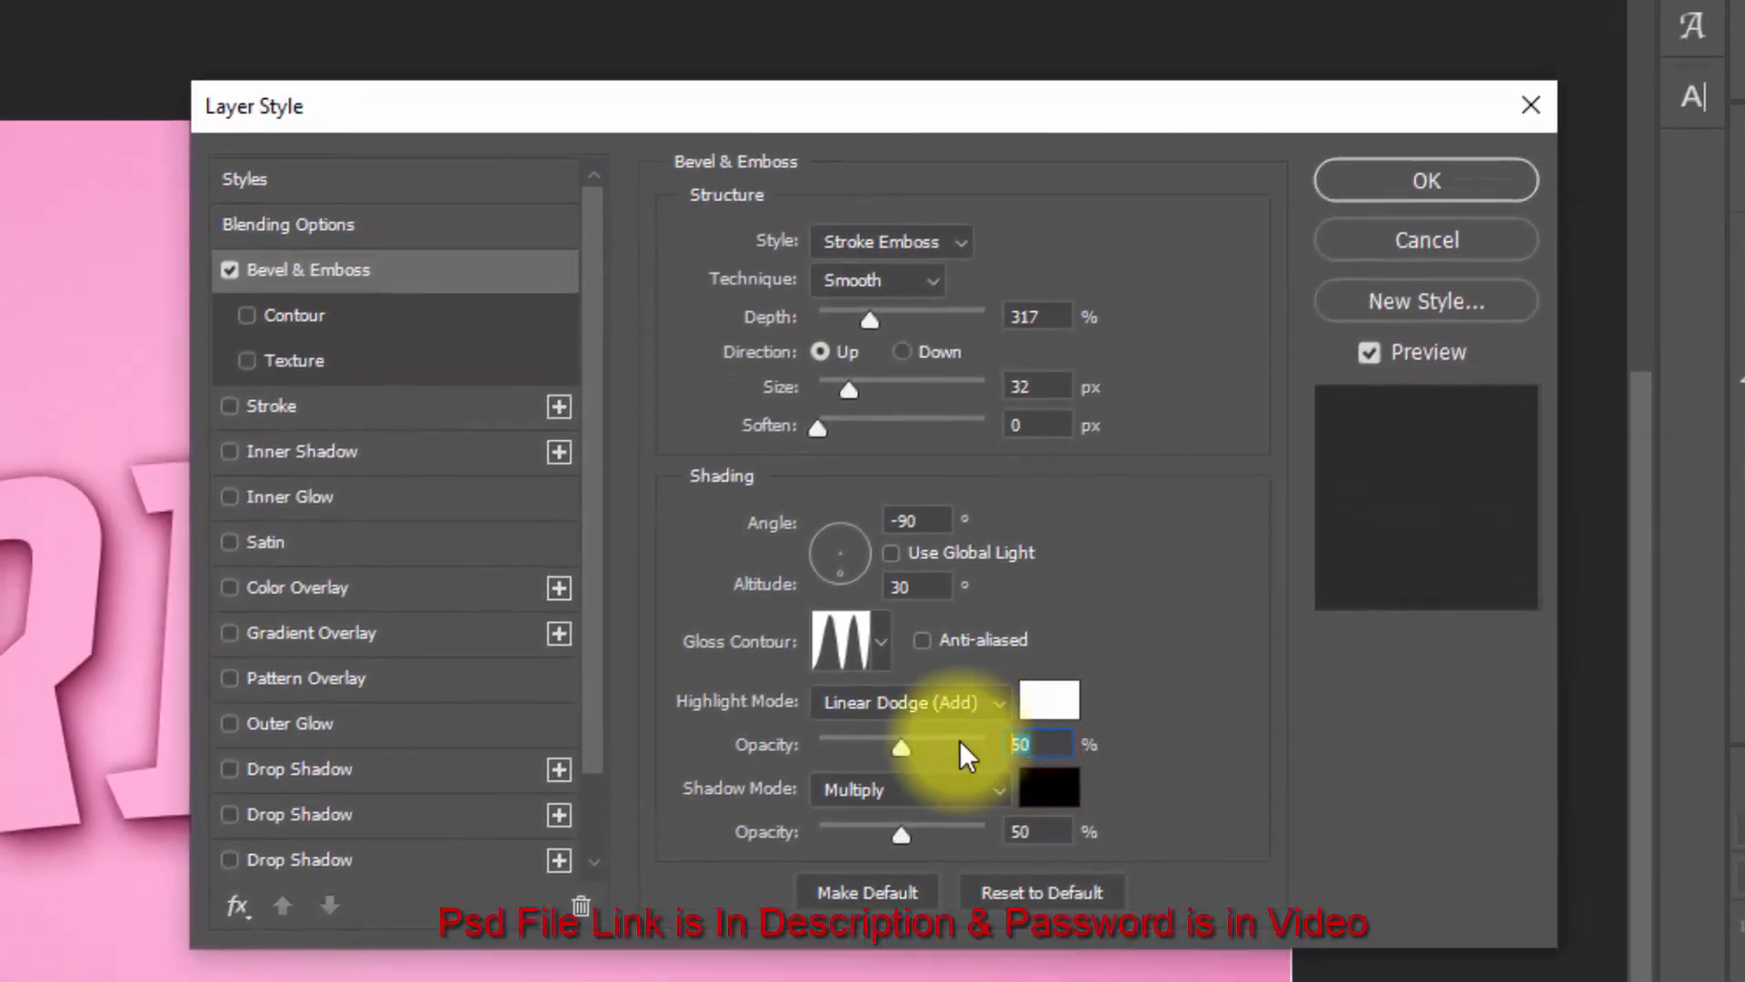
{"action": "type", "text": "100"}
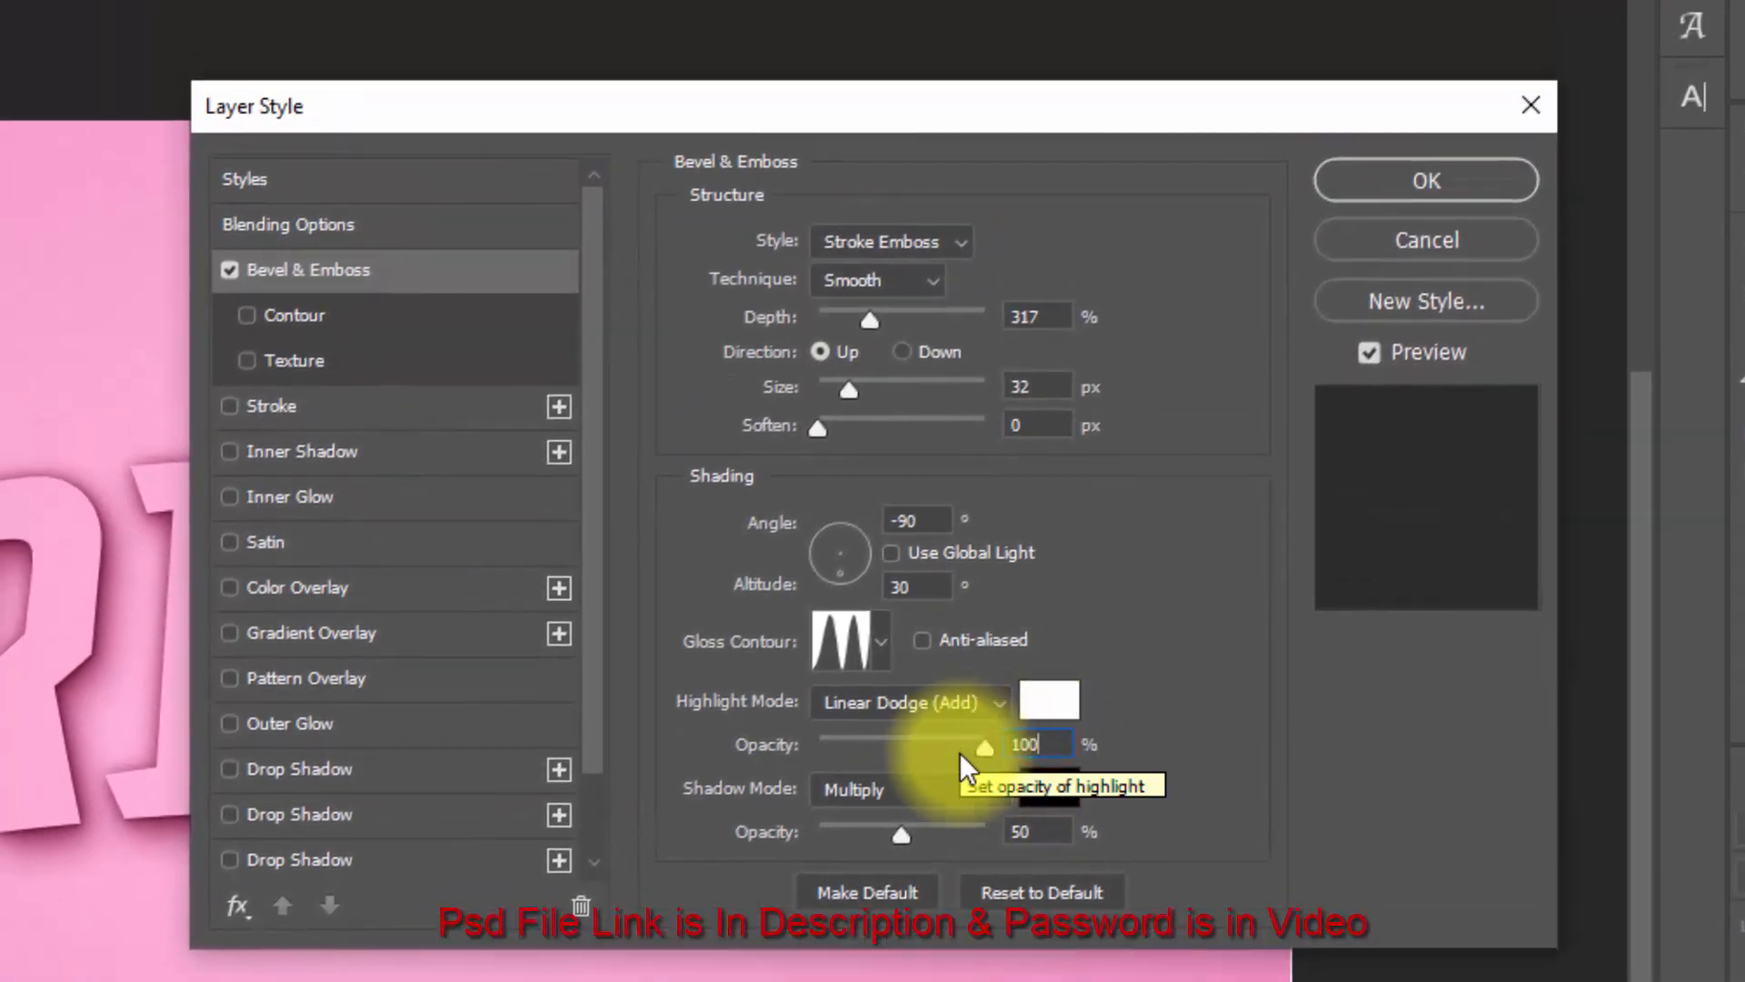
{"action": "left_click", "coordinate": [958, 798]}
{"action": "left_click", "coordinate": [945, 834]}
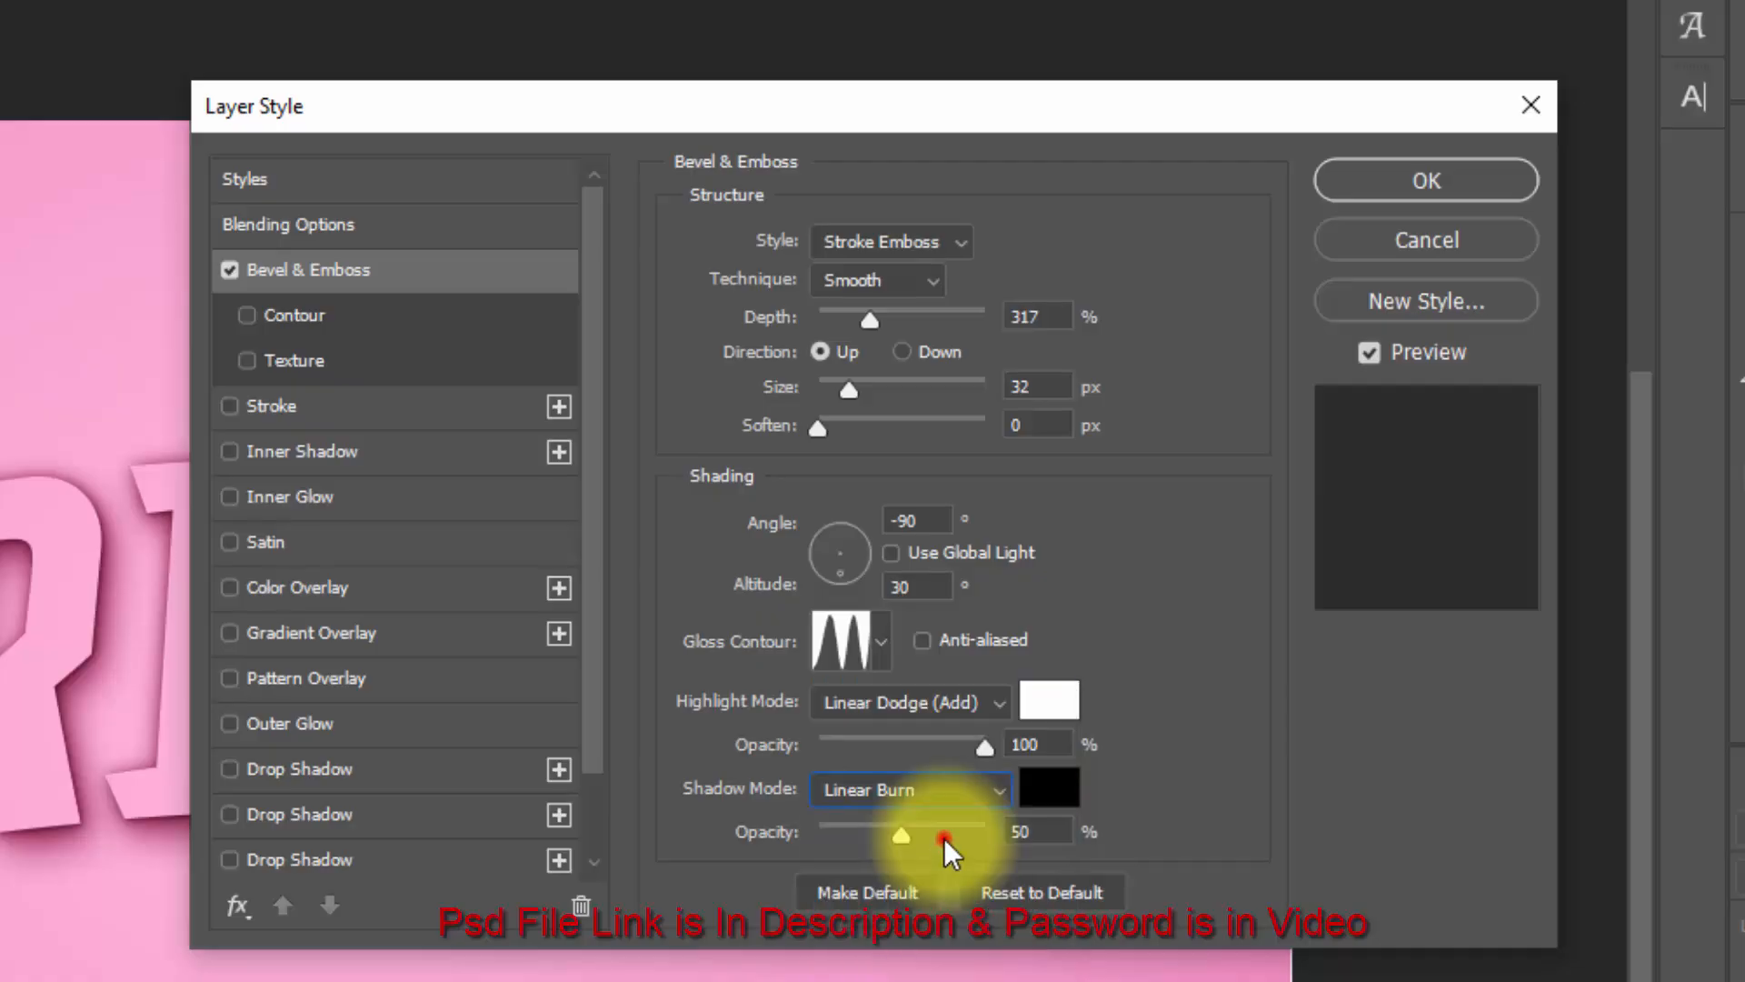
{"action": "double_click", "coordinate": [1051, 834]}
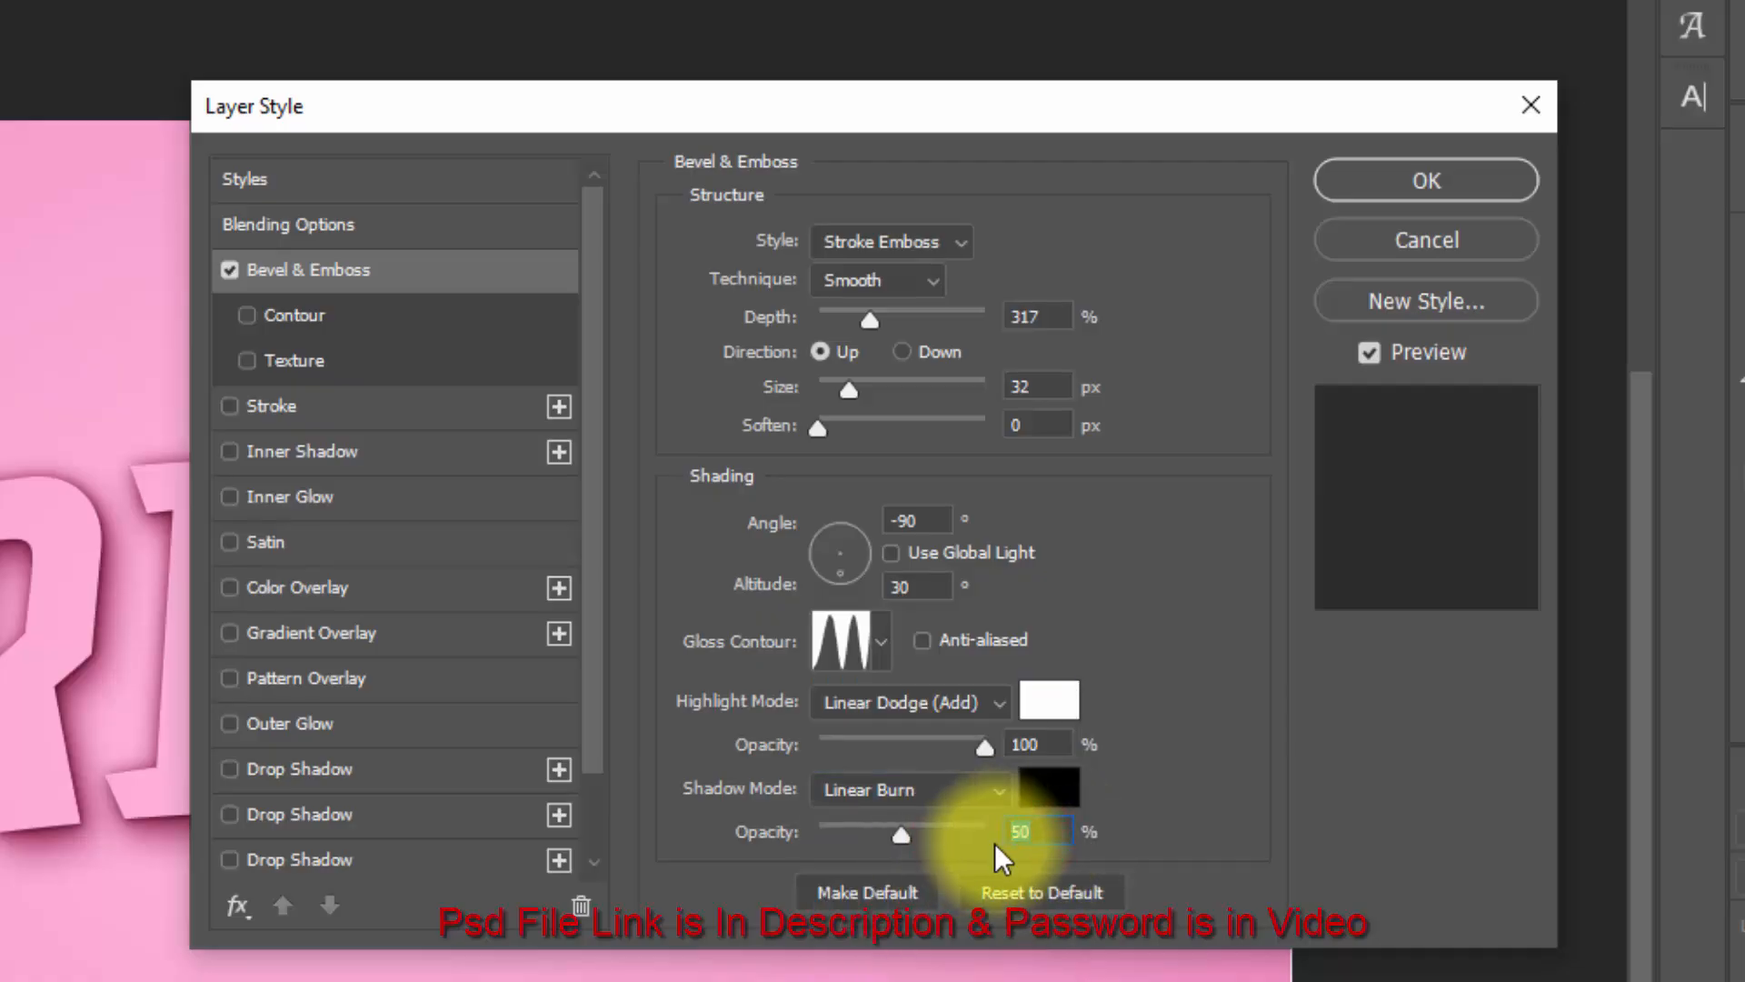
{"action": "type", "text": "21"}
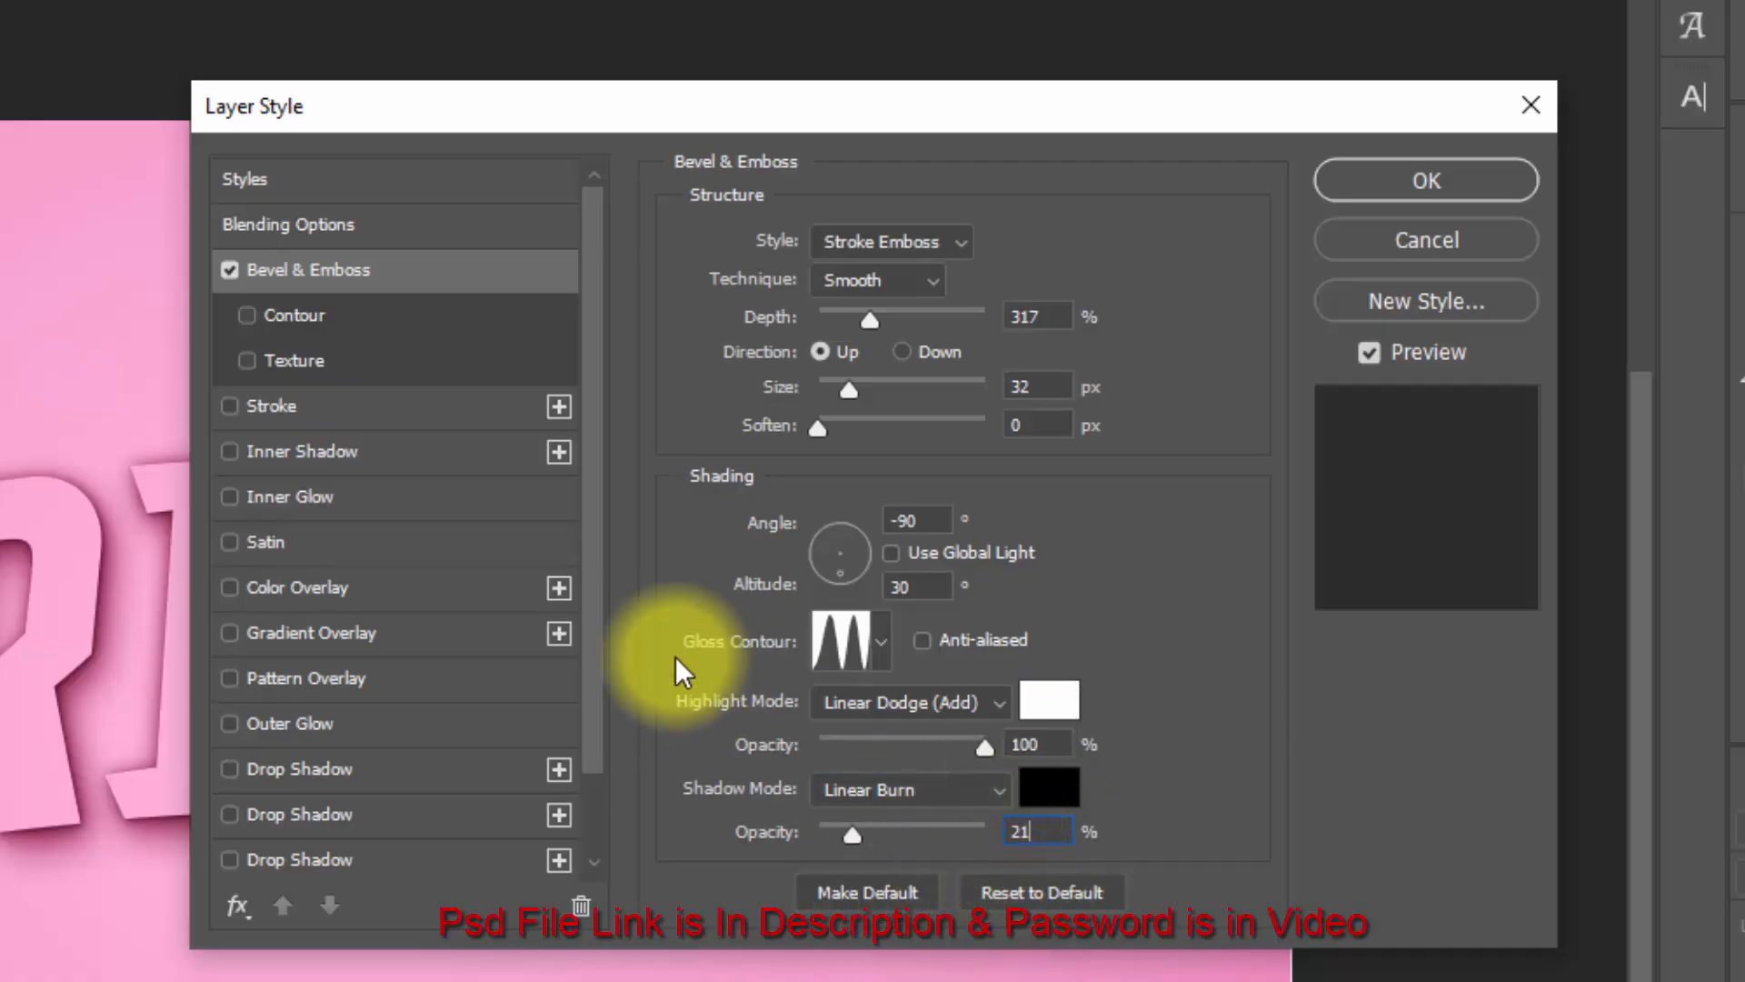
Enable the bevel's Contour option with the linear contour and a 50% range.
{"action": "left_click", "coordinate": [368, 317]}
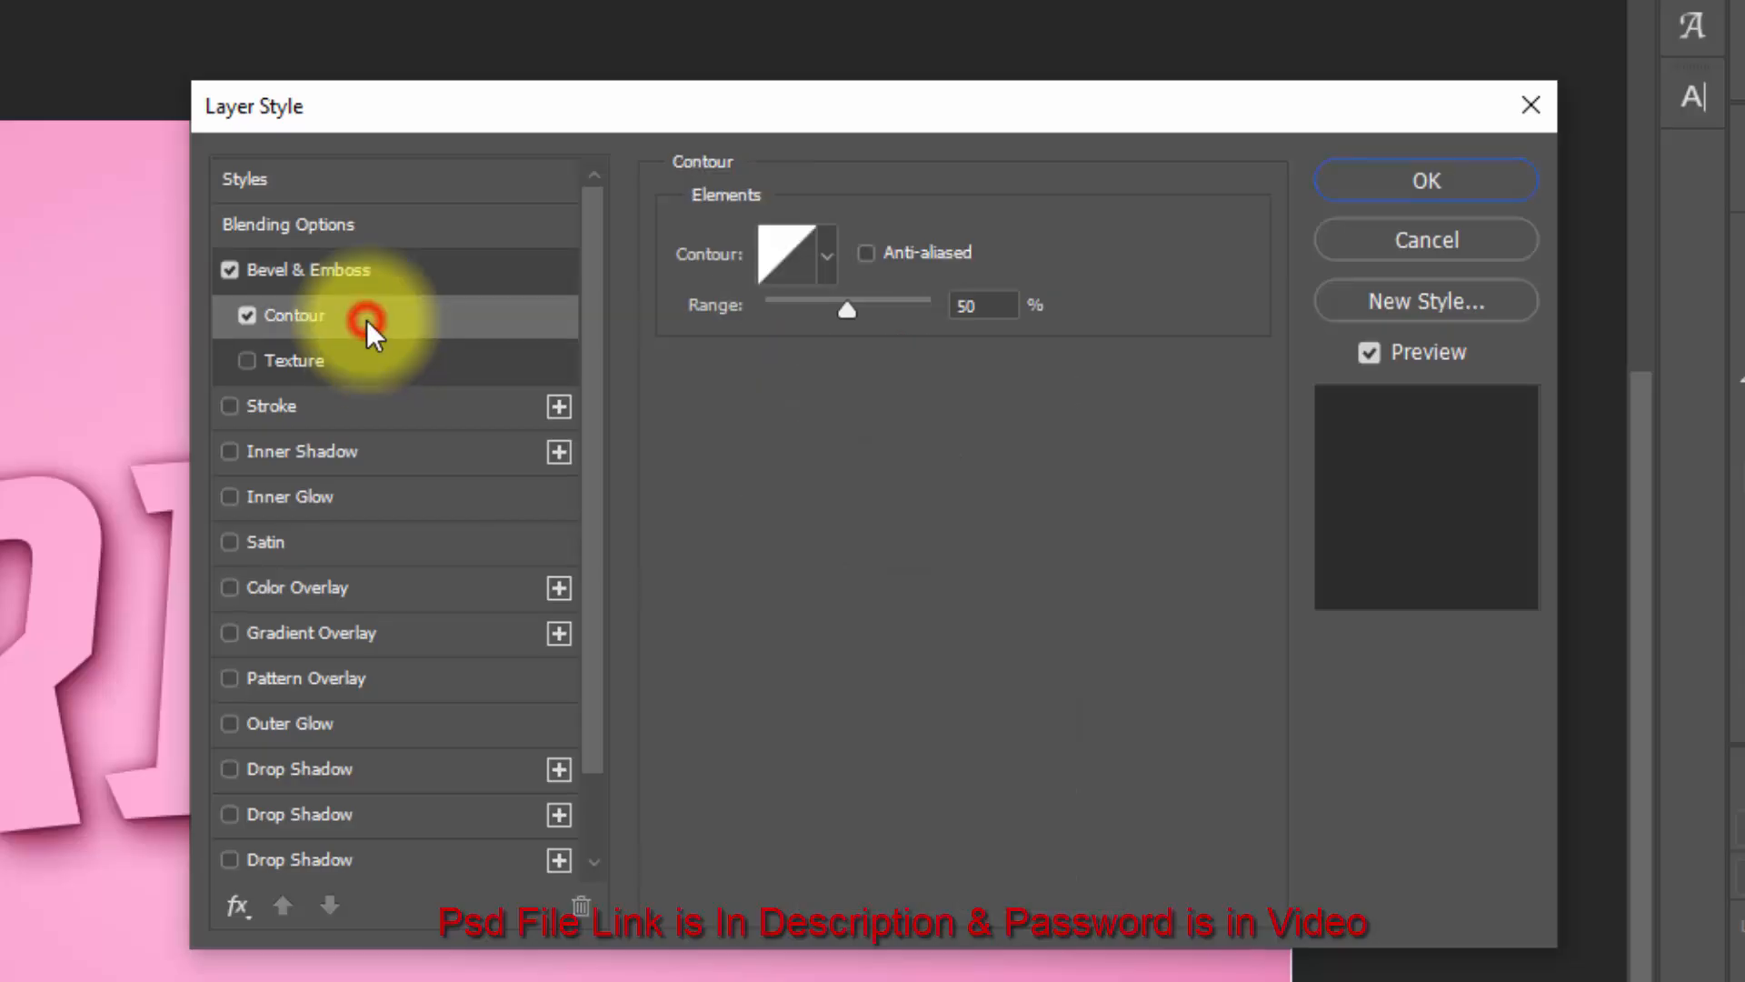
{"action": "double_click", "coordinate": [997, 305]}
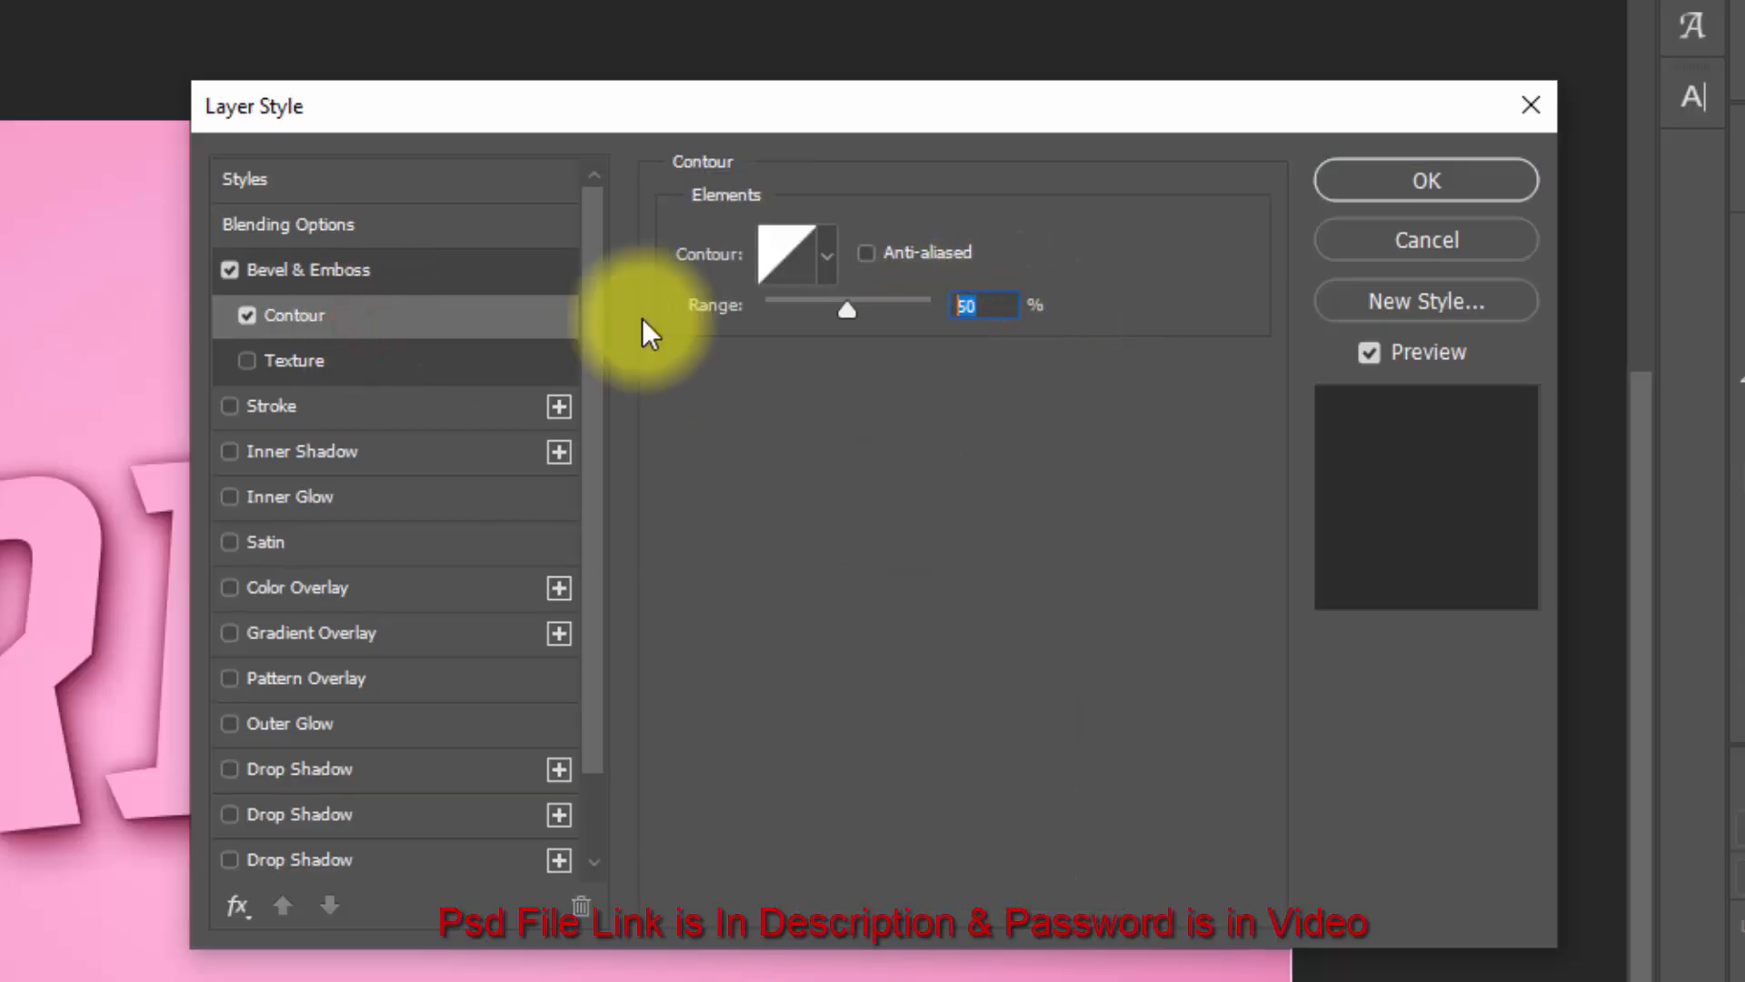
Add a 10 px inside Stroke in color 929292 at 100% opacity to the Border layer and apply the layer style.
{"action": "left_click", "coordinate": [418, 405]}
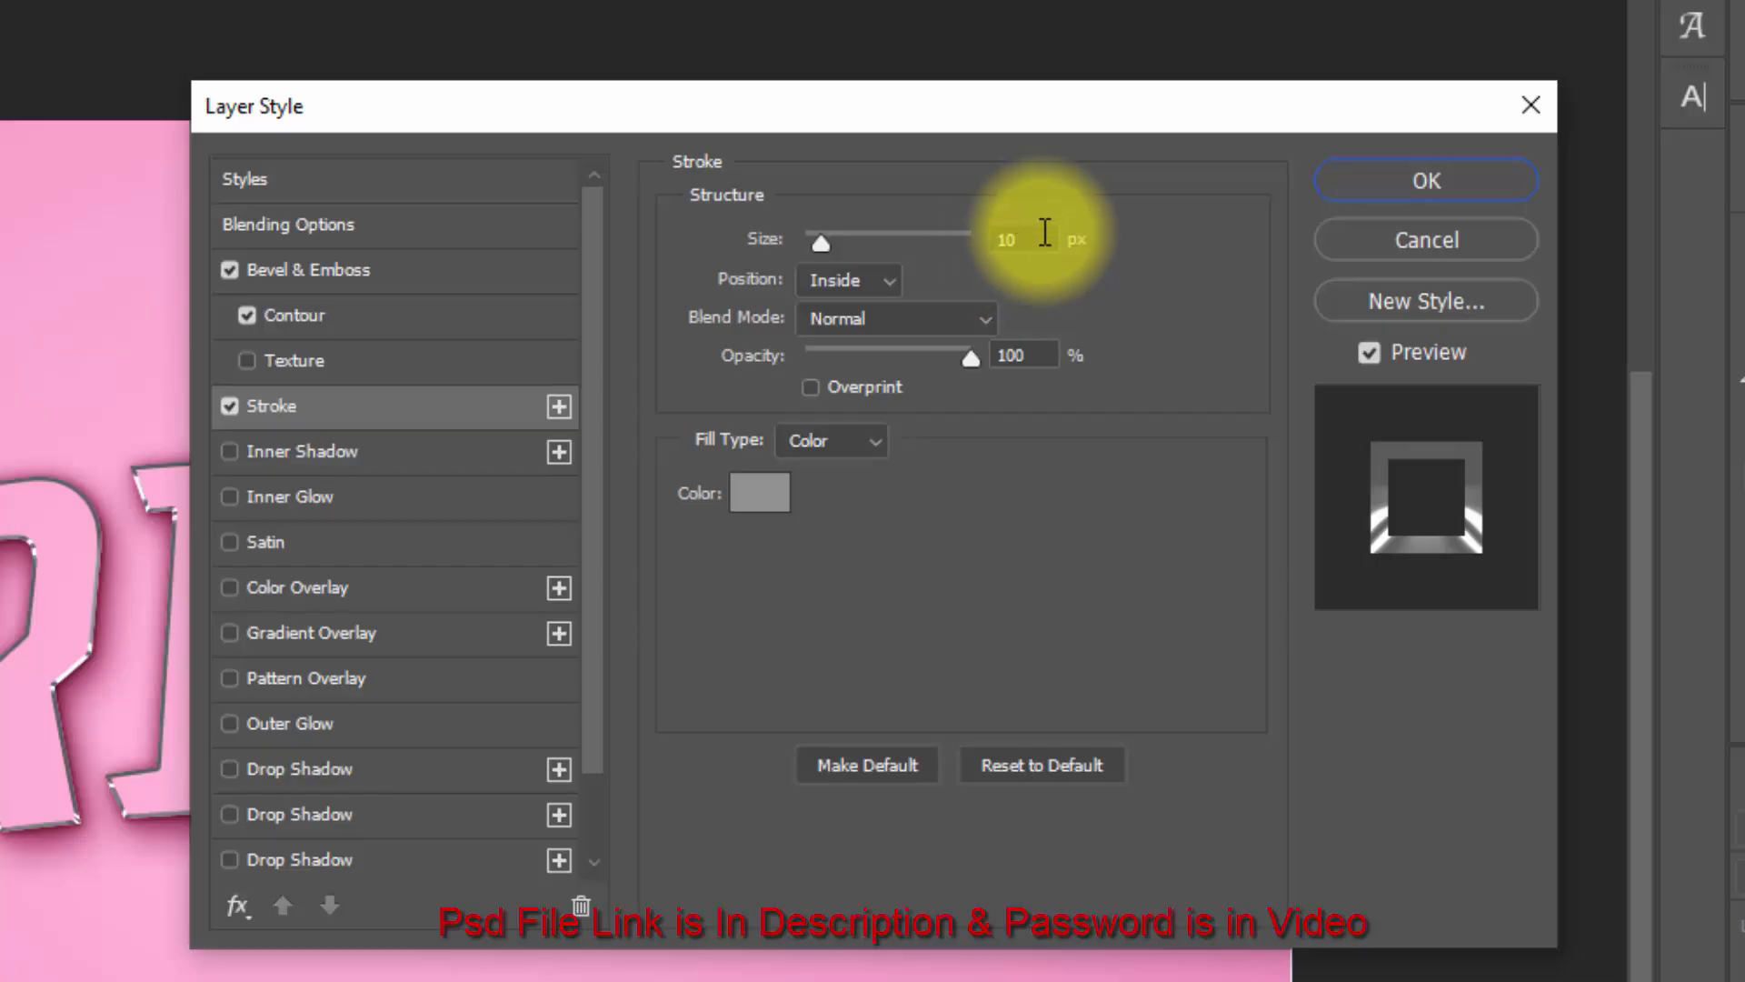
{"action": "left_click", "coordinate": [760, 491]}
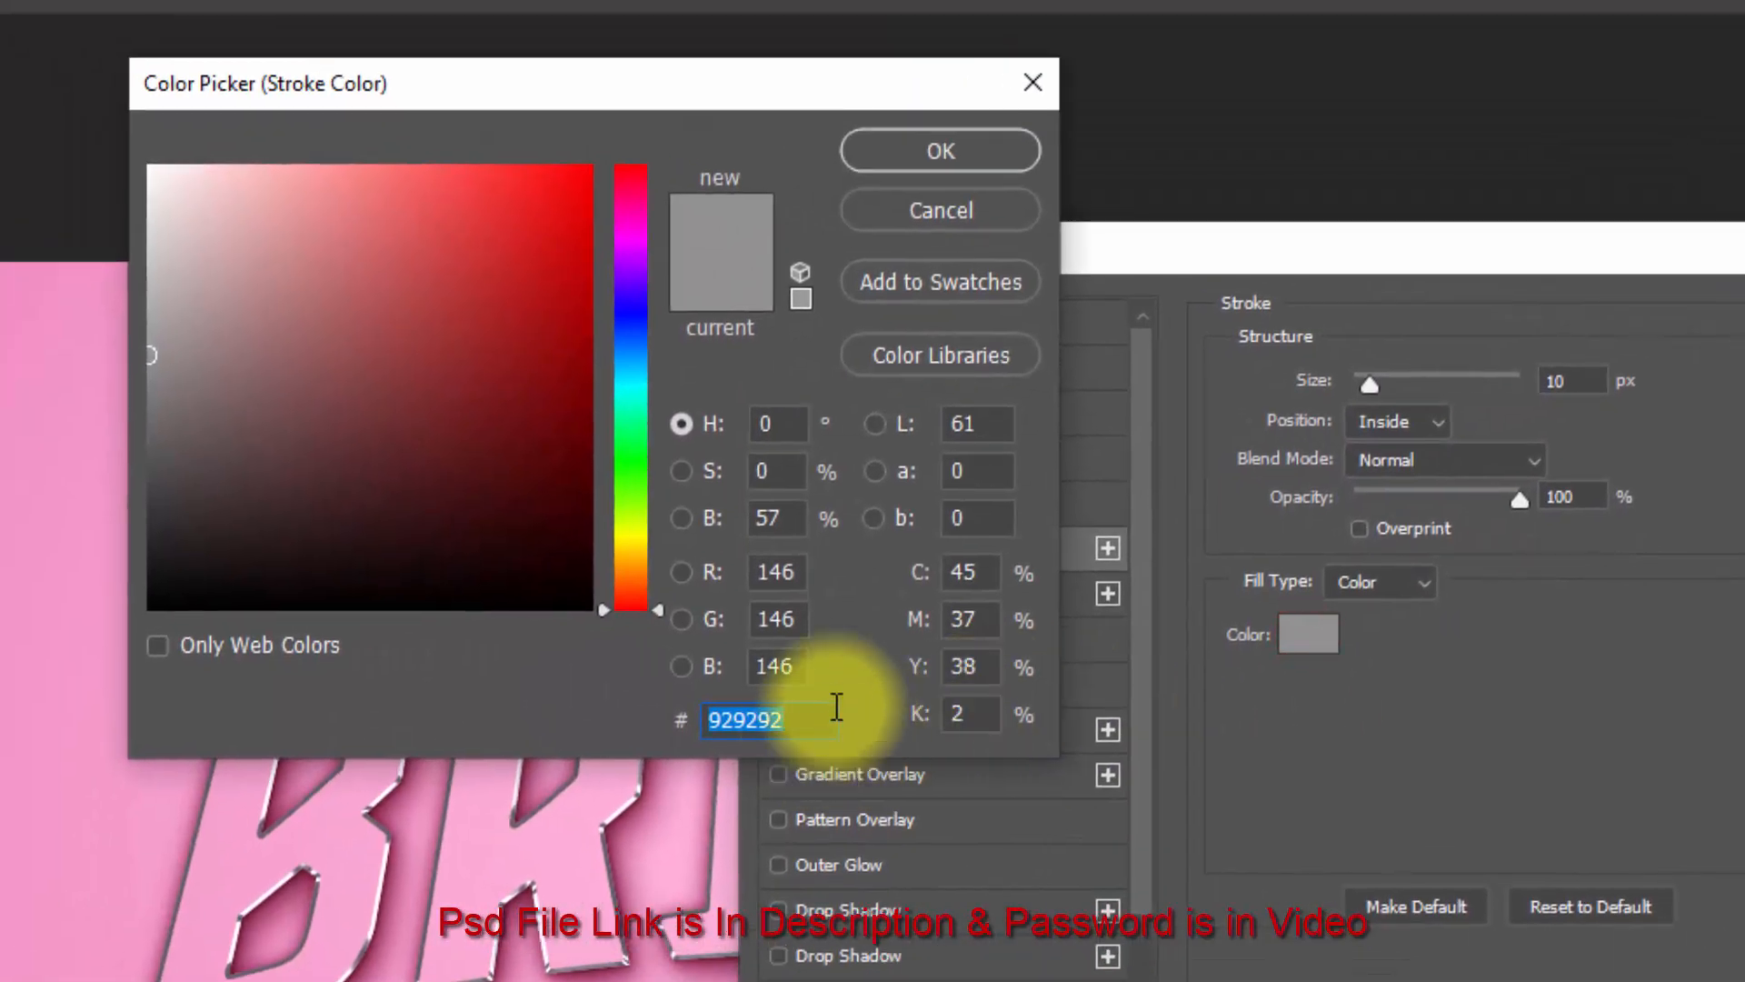
{"action": "left_click", "coordinate": [989, 152]}
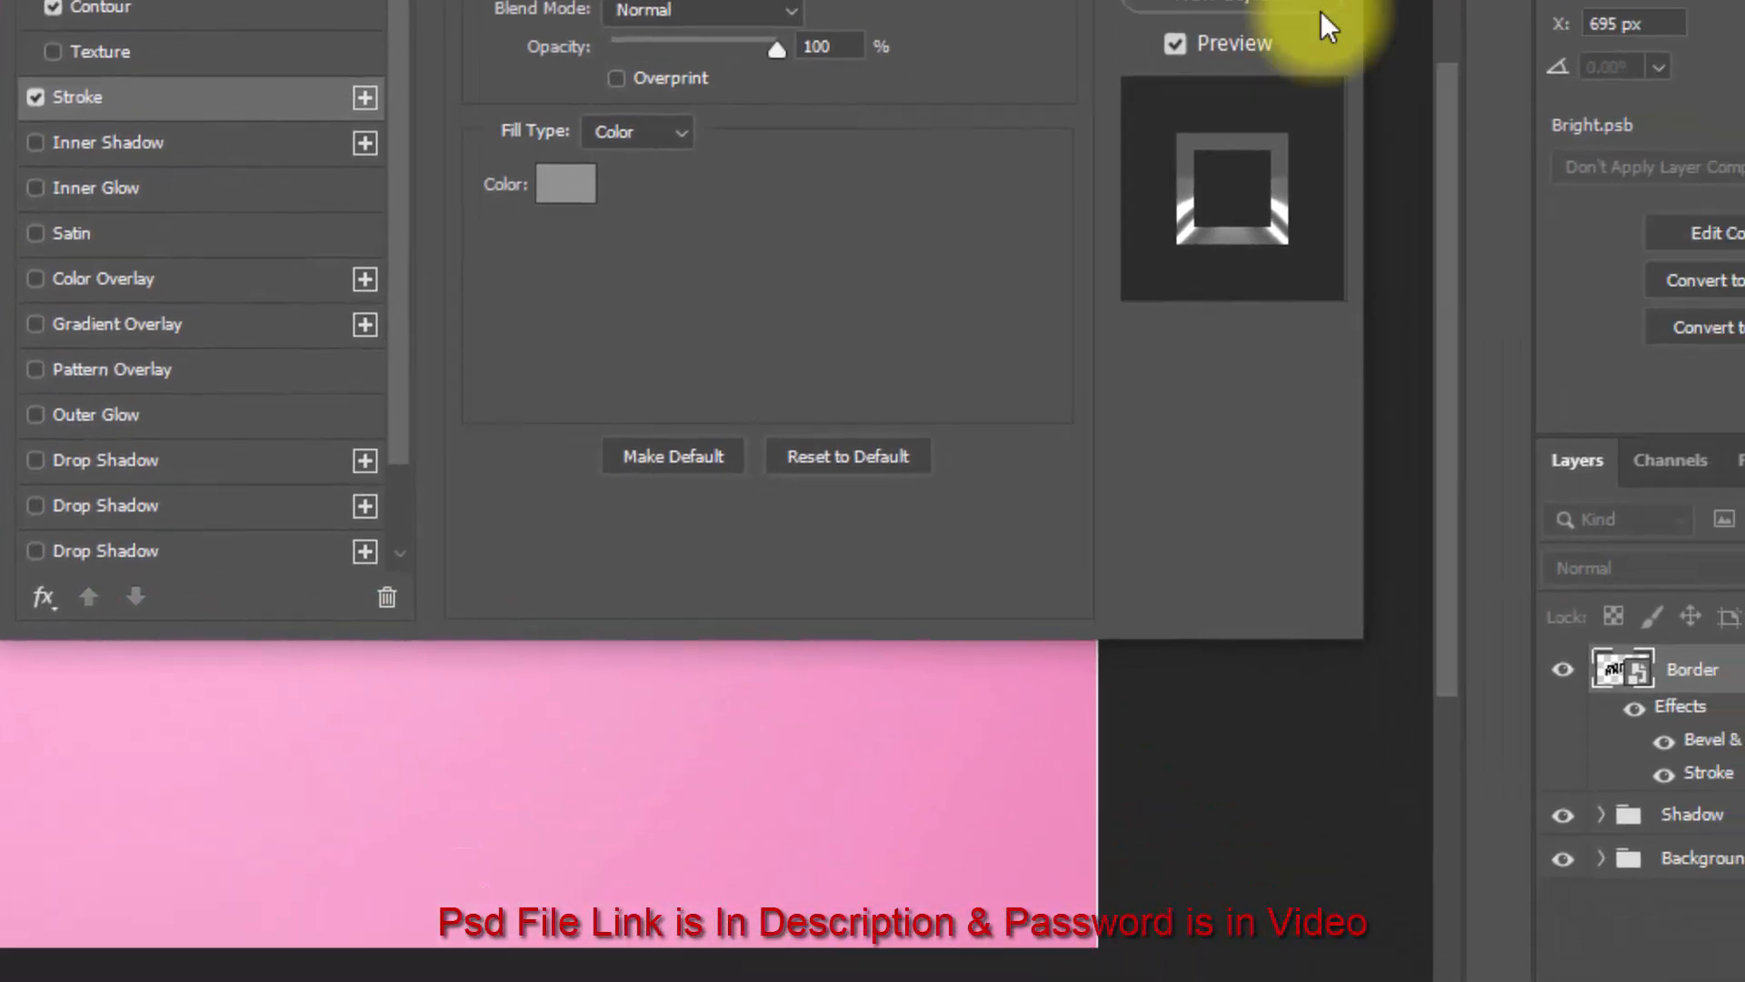
{"action": "left_click", "coordinate": [1523, 151]}
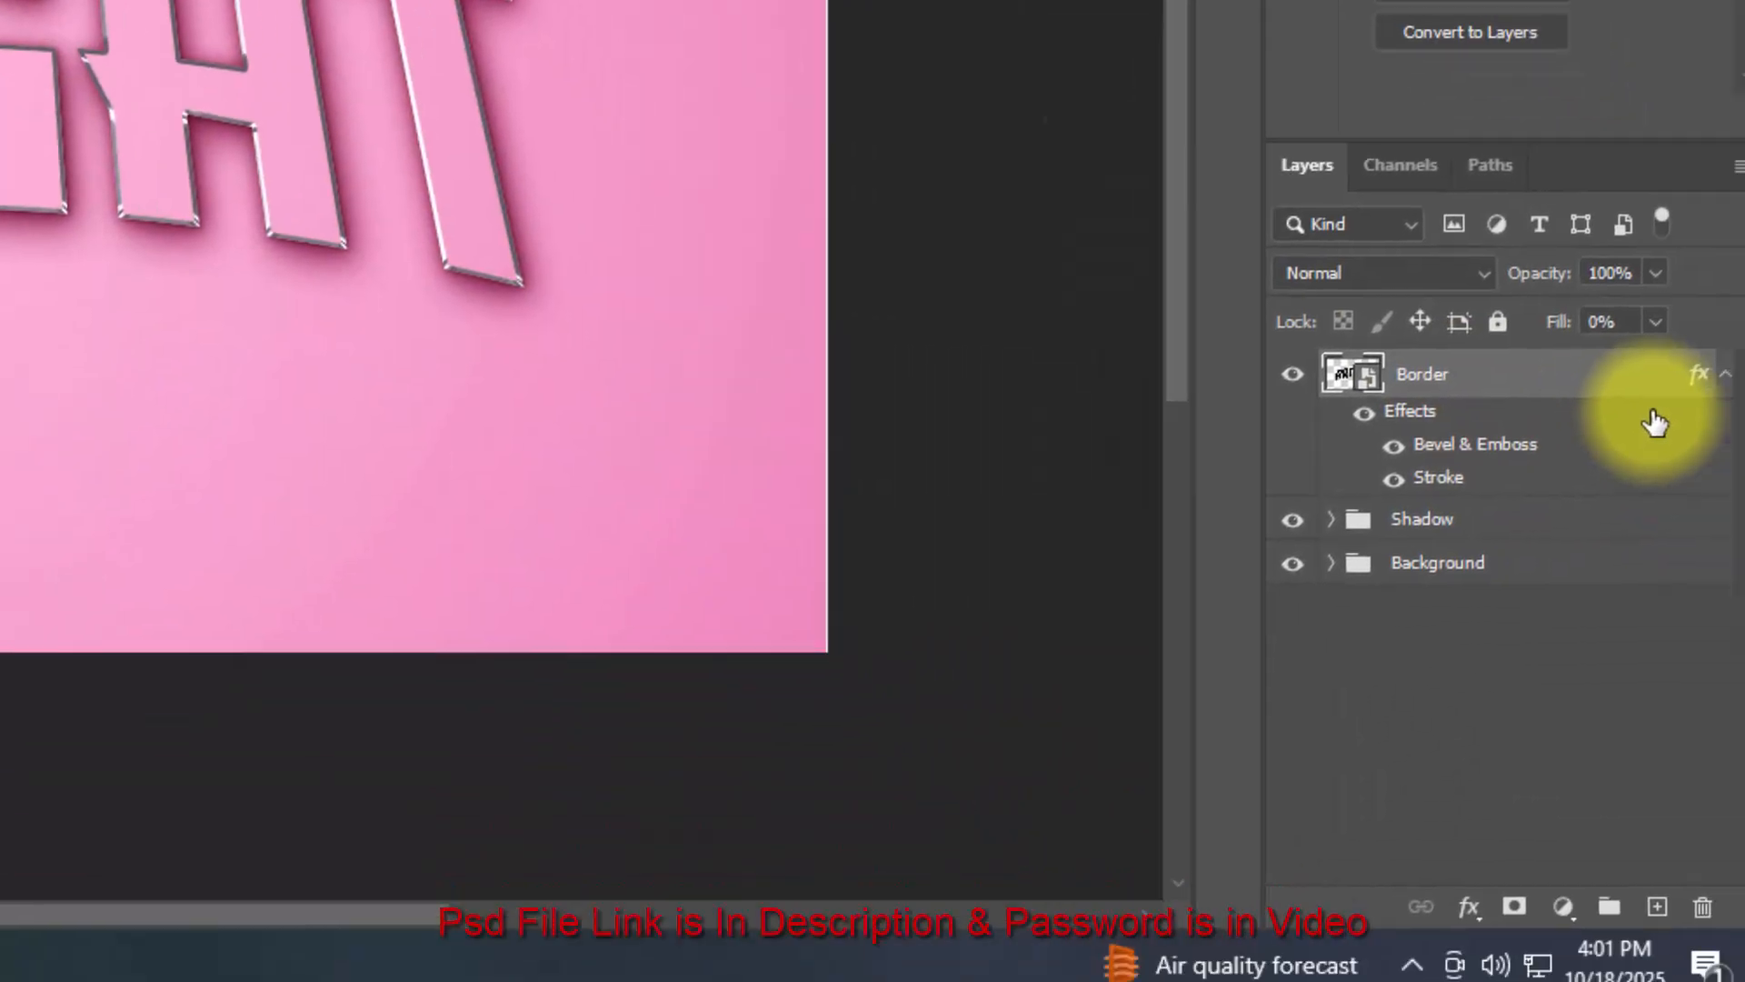
Duplicate the Border layer with the repeated transform until Border copy 41 exists, building the extruded depth of the lettering.
{"action": "key", "text": "ctrl+shift+alt+t"}
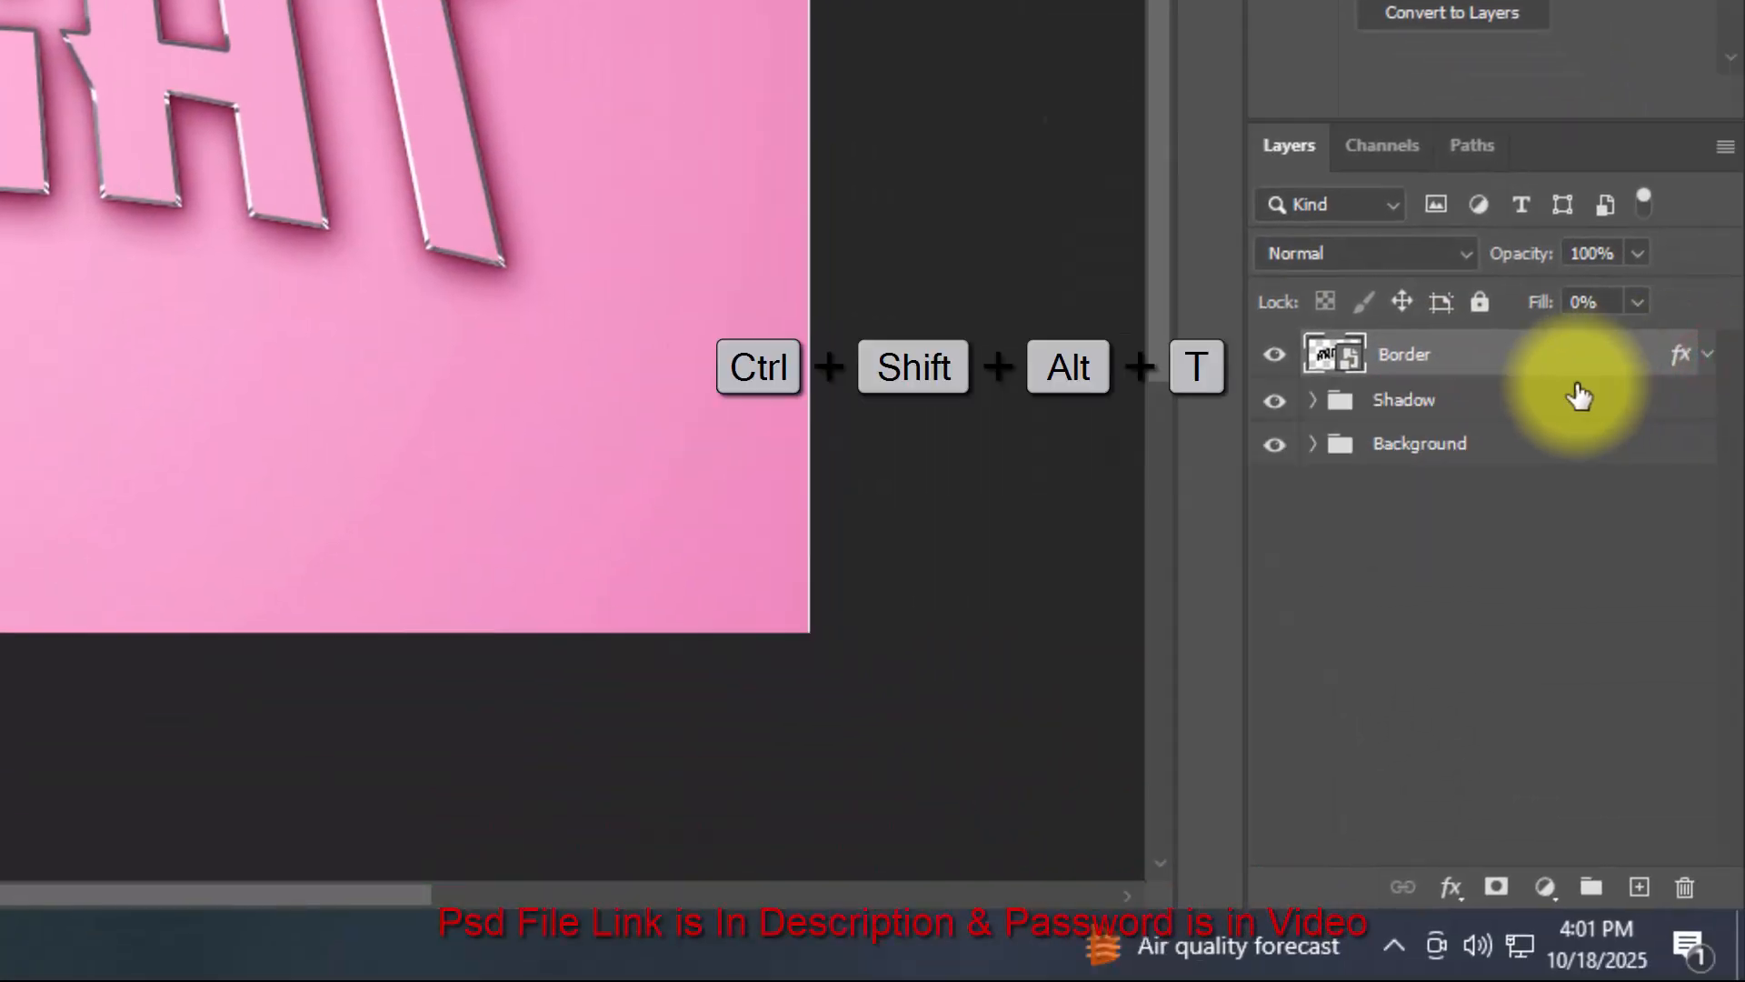
{"action": "key", "text": "ctrl+shift+alt+t"}
{"action": "key", "text": "ctrl+shift+alt+t"}
{"action": "key", "text": "ctrl+shift+alt+t"}
{"action": "key", "text": "ctrl+shift+alt+t"}
{"action": "key", "text": "ctrl+shift+alt+t"}
{"action": "key", "text": "ctrl+shift+alt+t"}
{"action": "key", "text": "ctrl+shift+alt+t"}
{"action": "key", "text": "ctrl+shift+alt+t"}
{"action": "key", "text": "ctrl+shift+alt+t"}
{"action": "key", "text": "ctrl+shift+alt+t"}
{"action": "key", "text": "ctrl+shift+alt+t"}
{"action": "key", "text": "ctrl+shift+alt+t"}
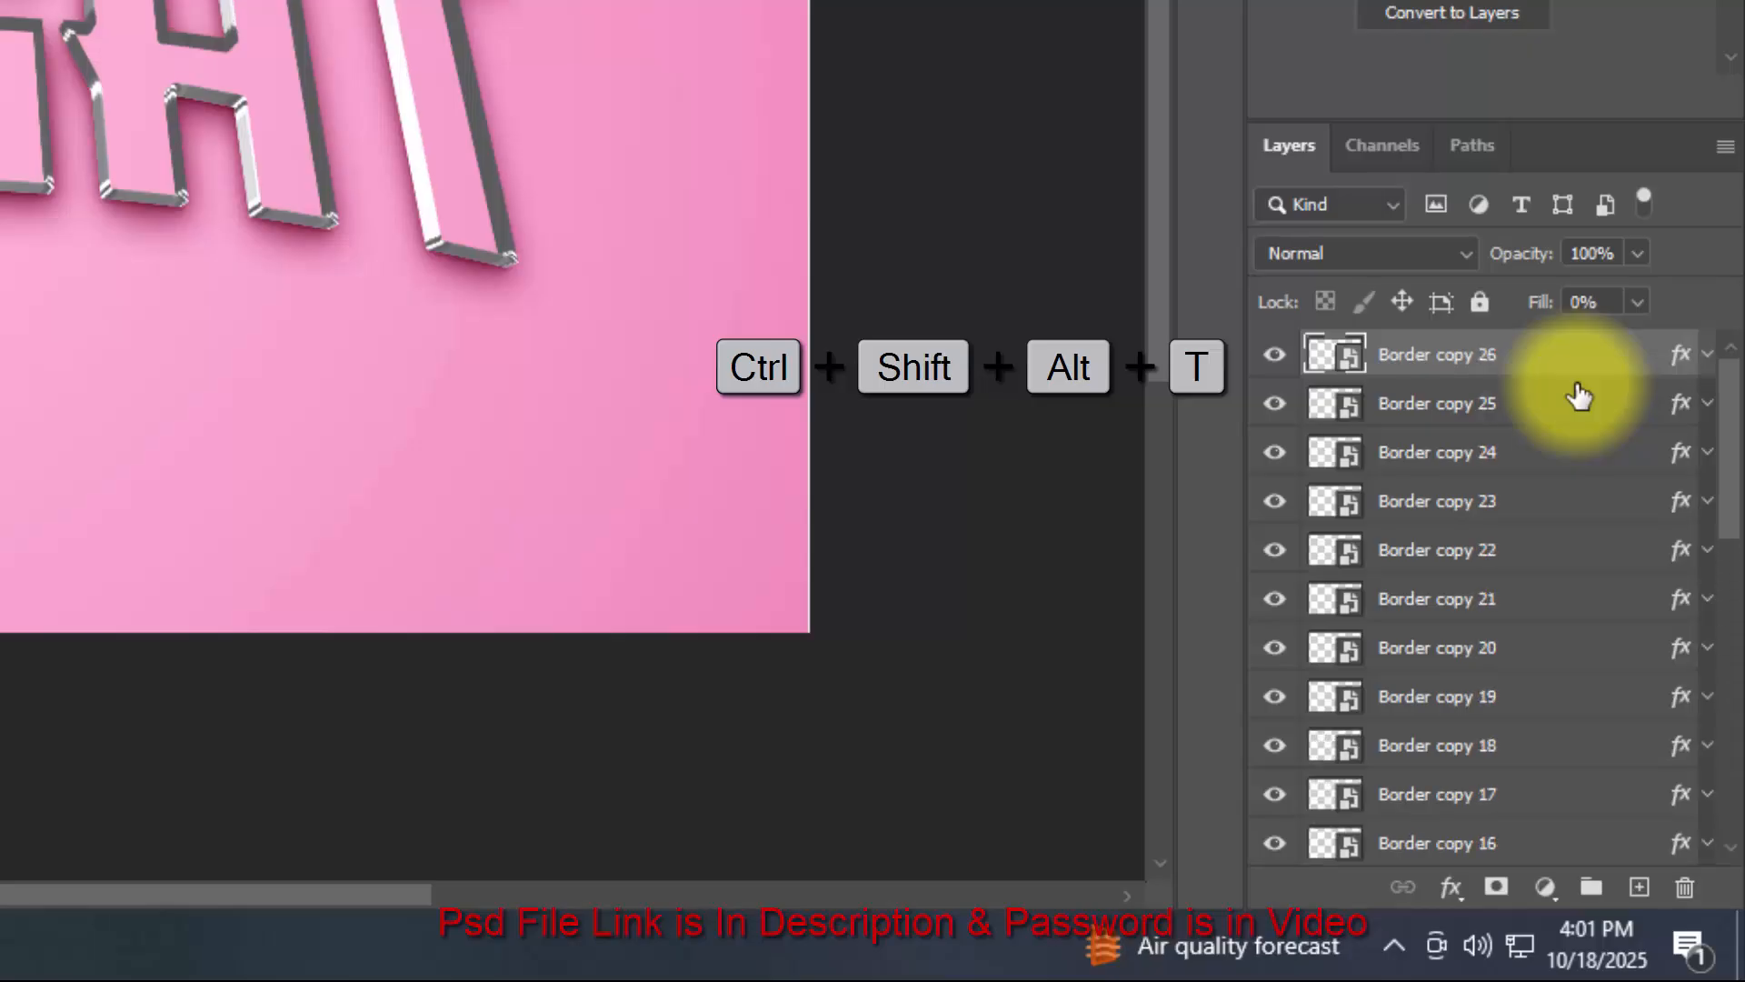
{"action": "key", "text": "ctrl+shift+alt+t"}
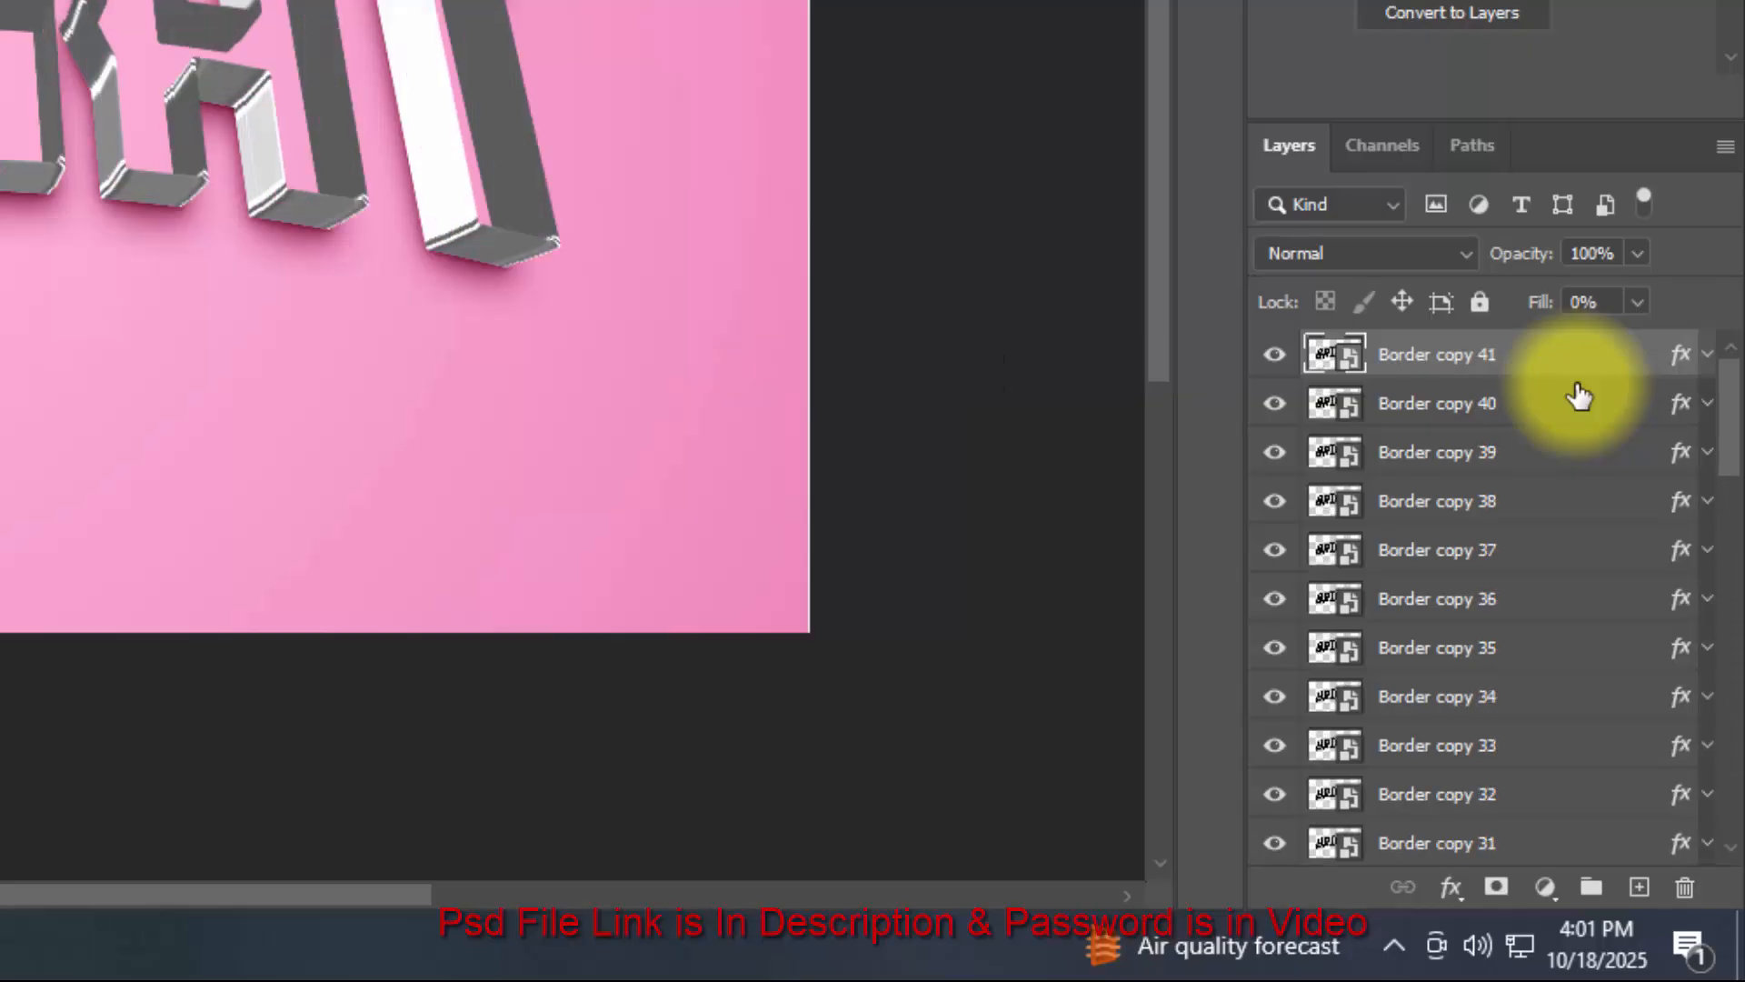
Group the layers from Border copy 40 down to Border copy 21.
{"action": "scroll", "coordinate": [1545, 455], "scroll_direction": "down", "scroll_amount": 5}
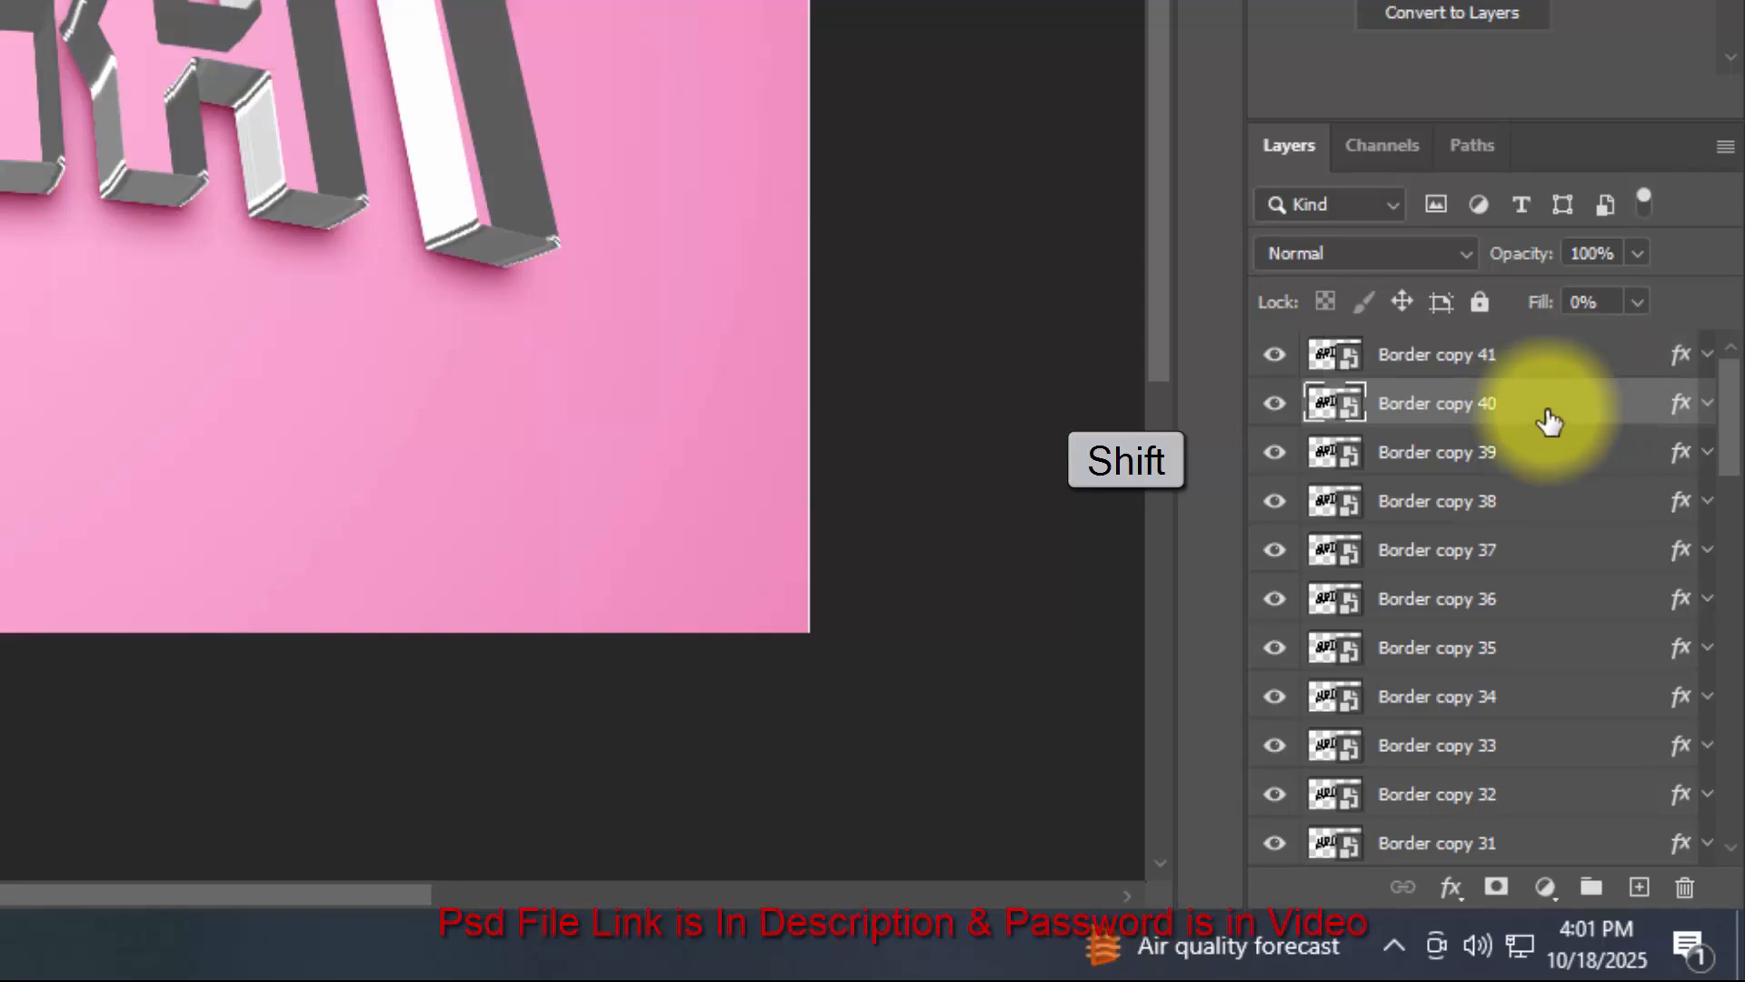
{"action": "scroll", "coordinate": [1519, 637], "scroll_direction": "down", "scroll_amount": 1}
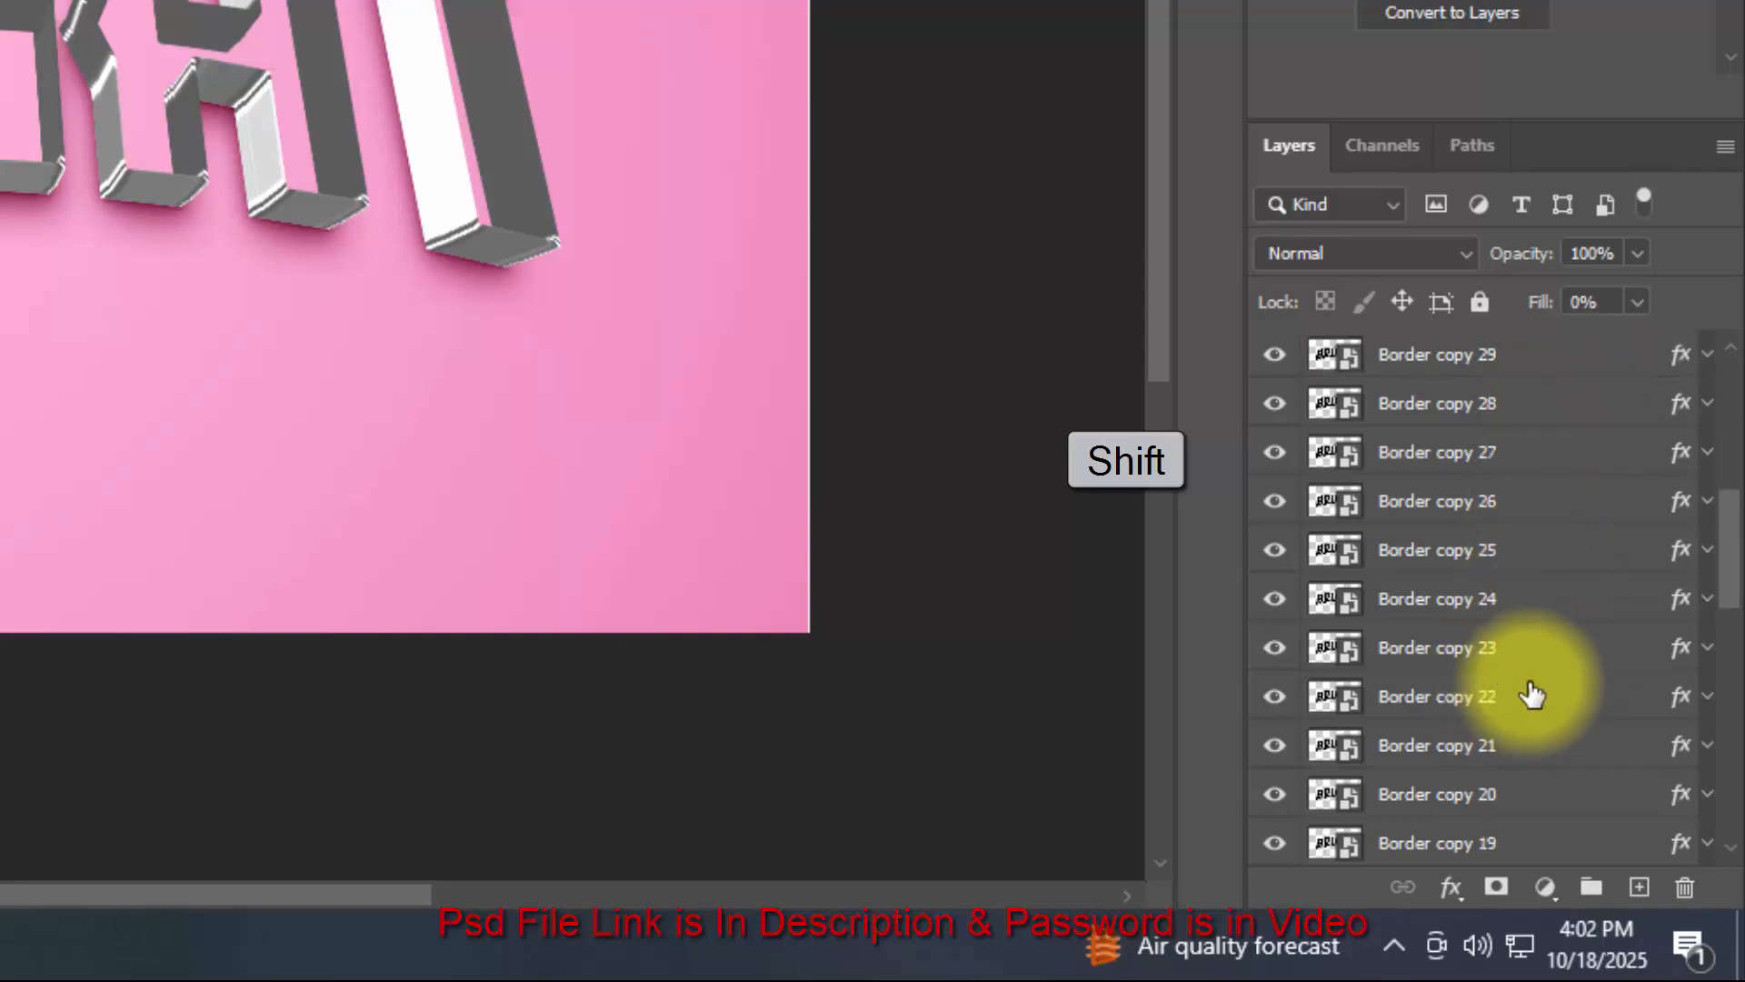
{"action": "left_click", "coordinate": [1519, 797], "text": "shift"}
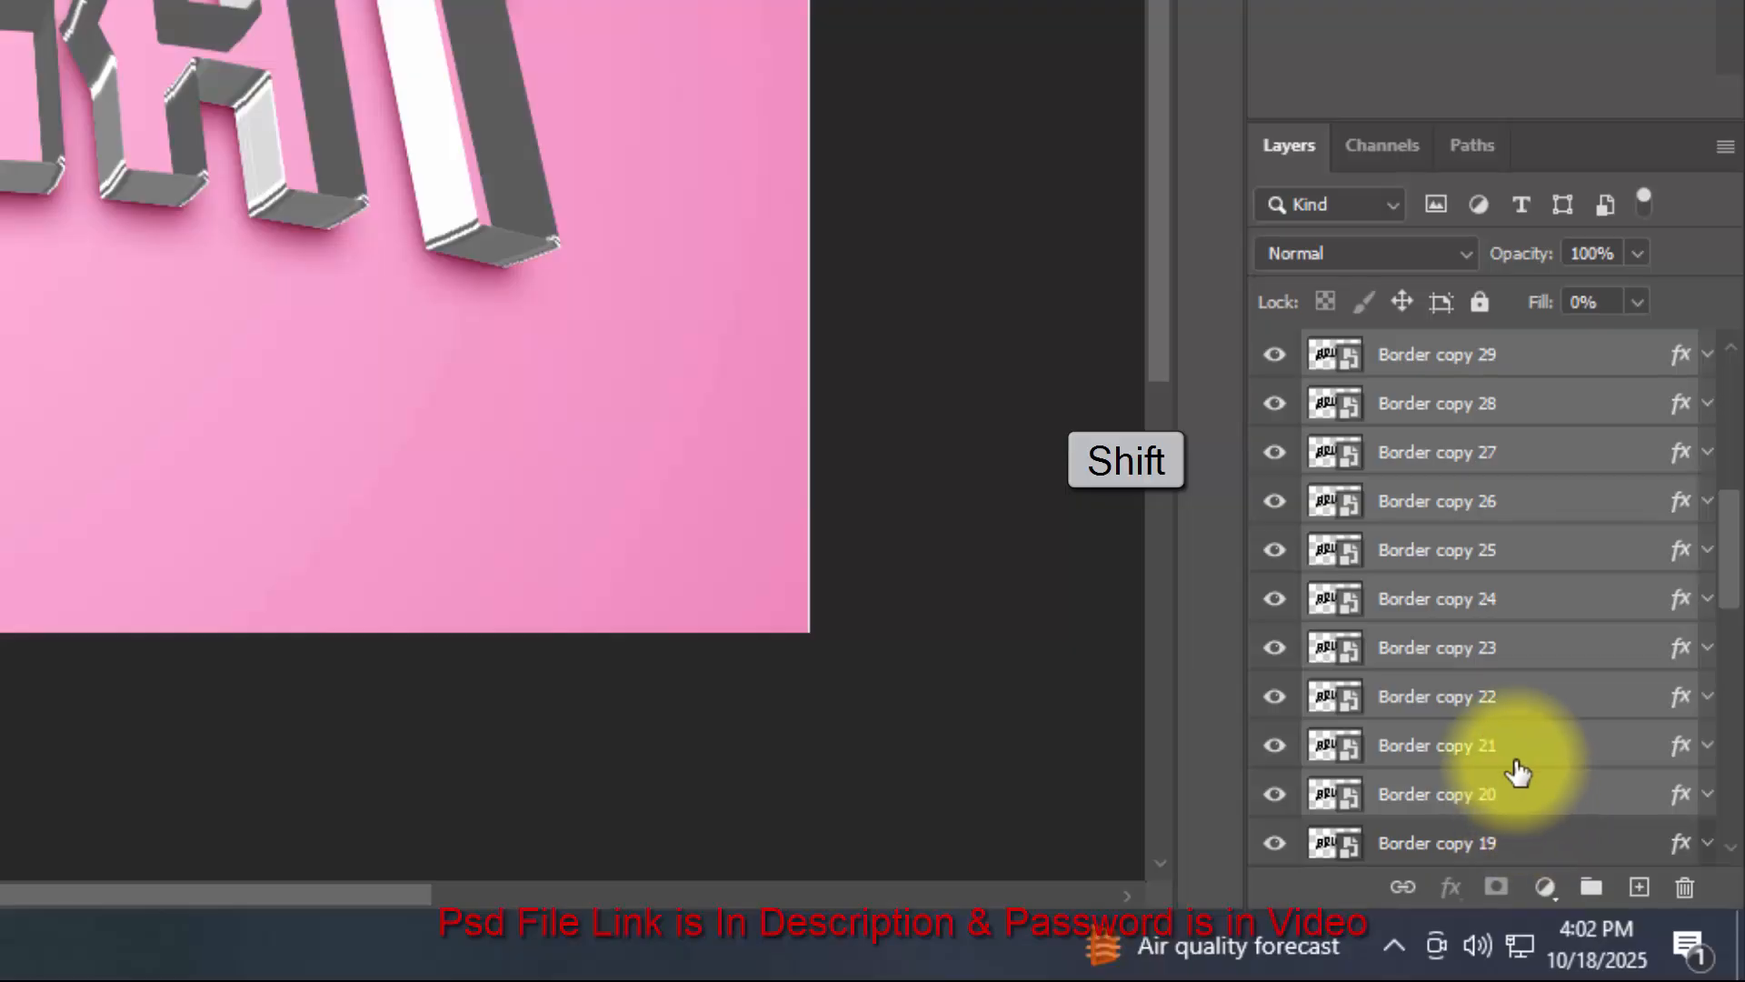
{"action": "left_click", "coordinate": [1516, 747], "text": "shift"}
{"action": "left_click", "coordinate": [1591, 887], "text": "shift"}
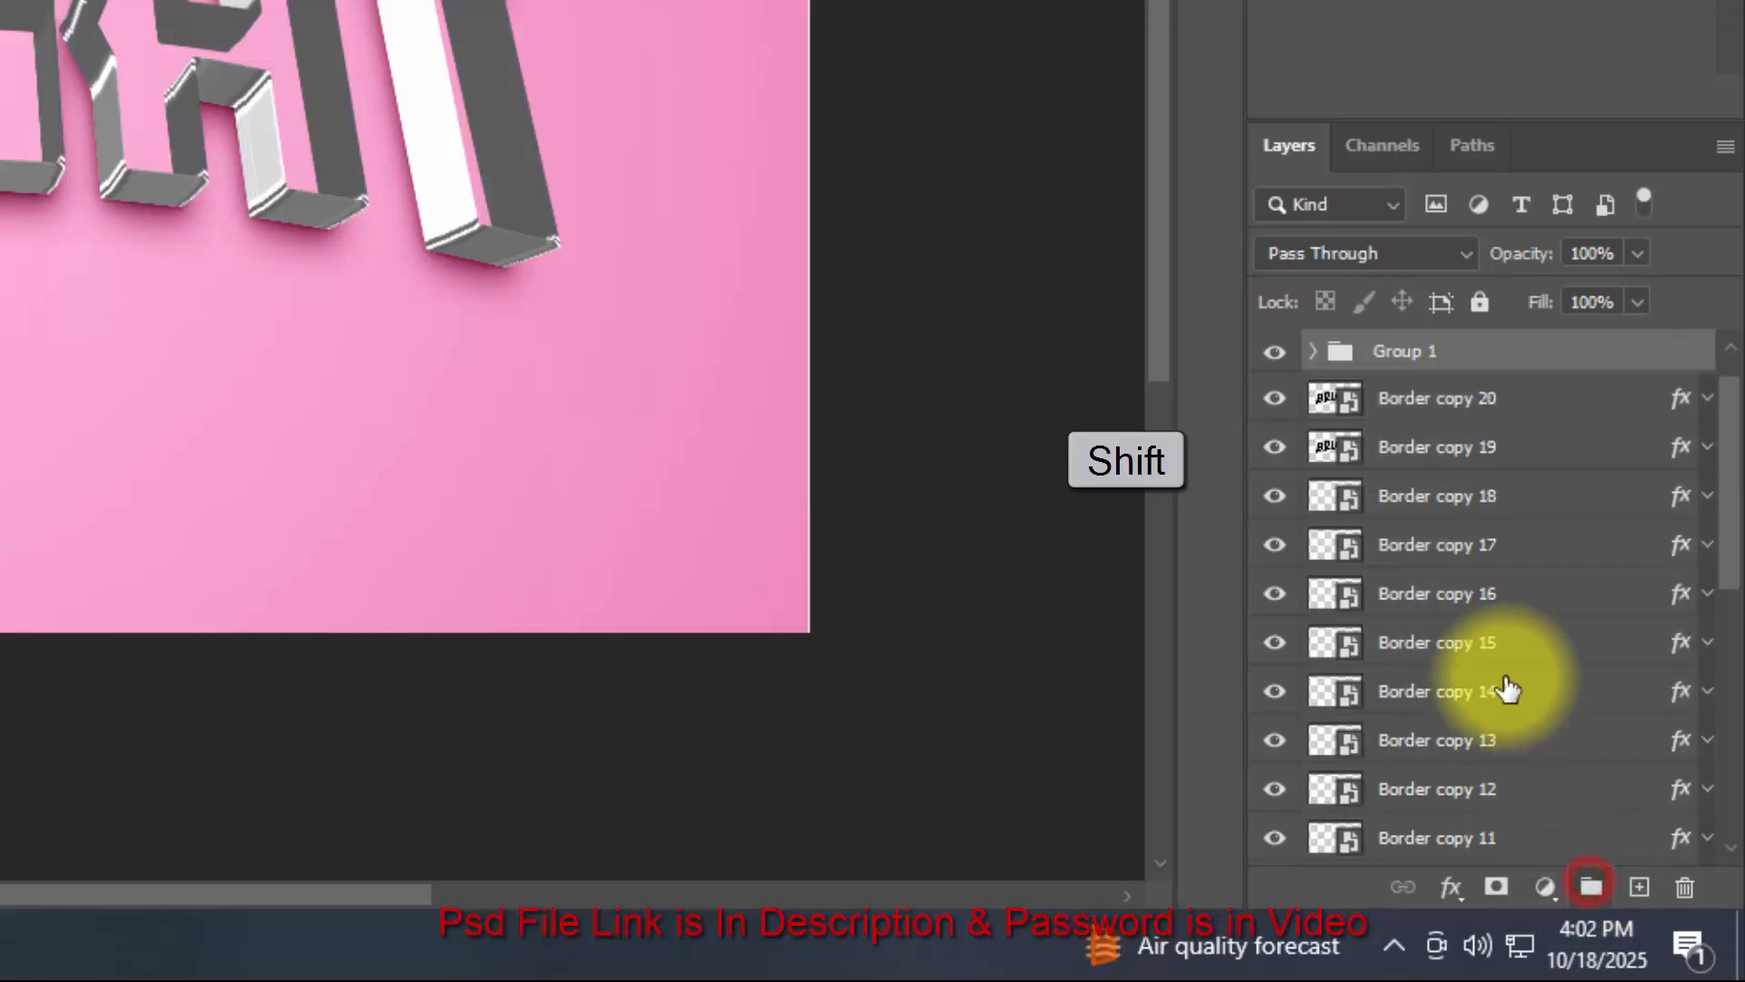
Group the remaining layers from Border copy 20 down to the original Border layer.
{"action": "left_click", "coordinate": [1485, 398]}
{"action": "scroll", "coordinate": [1487, 449], "scroll_direction": "down", "scroll_amount": 10}
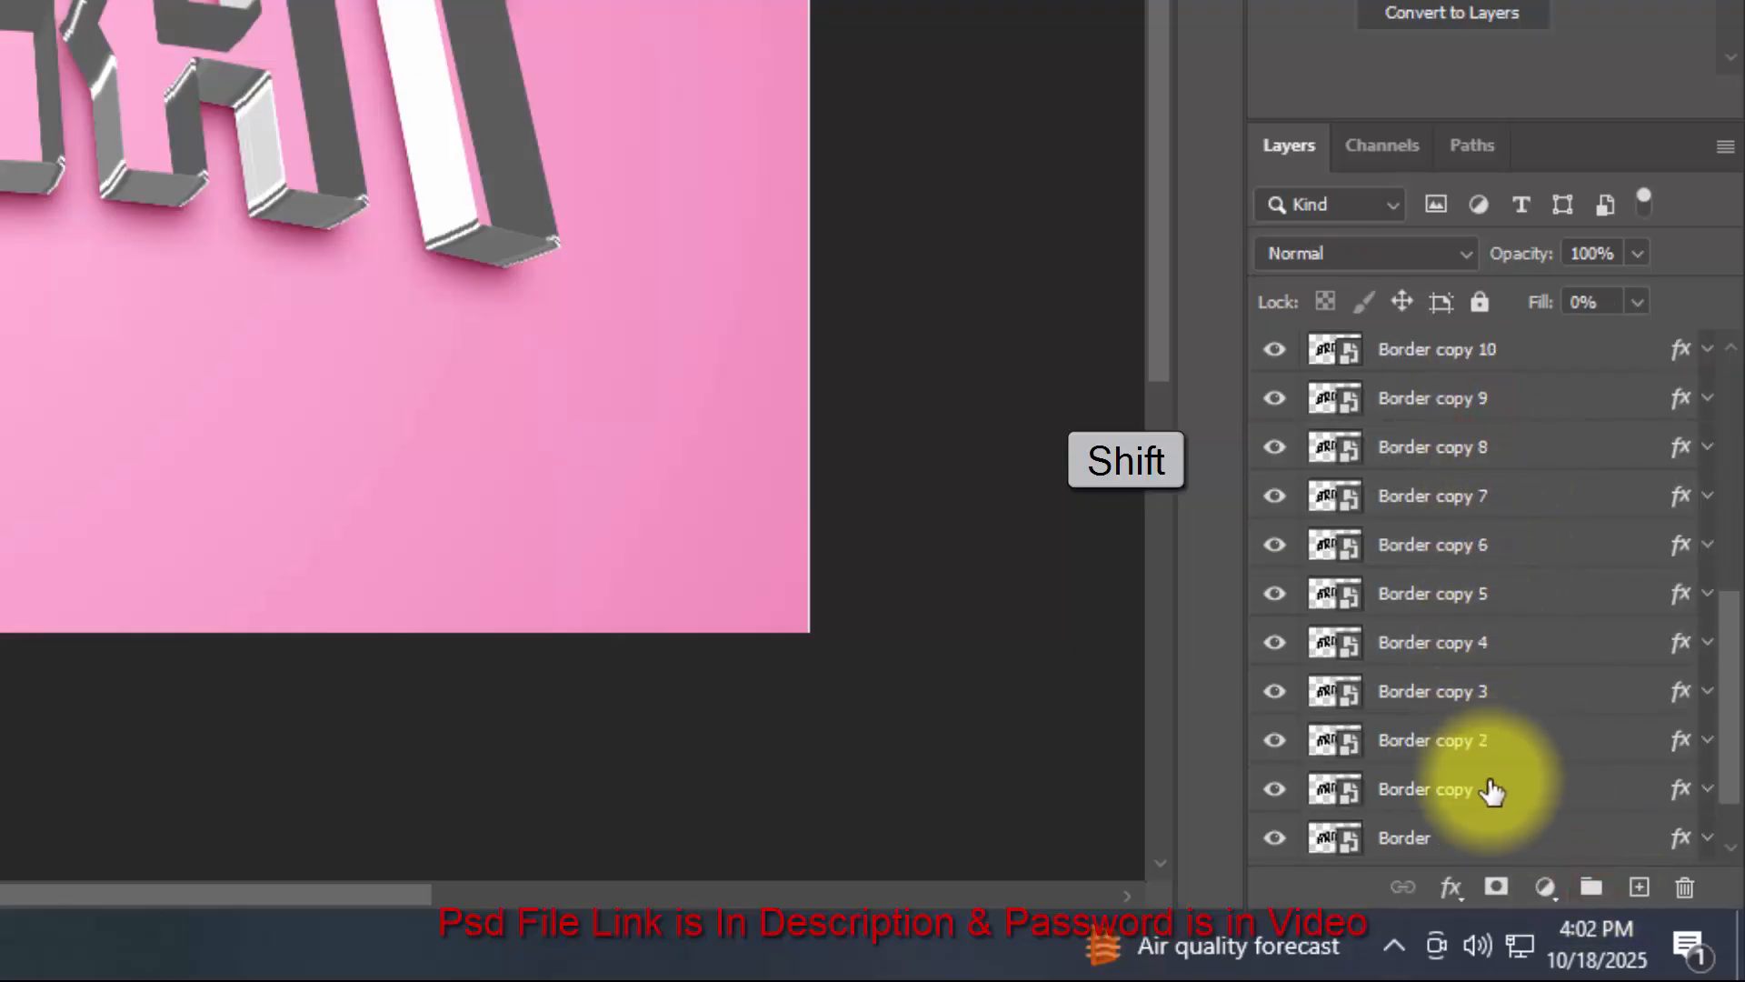
{"action": "left_click", "coordinate": [1458, 759], "text": "shift"}
{"action": "left_click", "coordinate": [1590, 888], "text": "shift"}
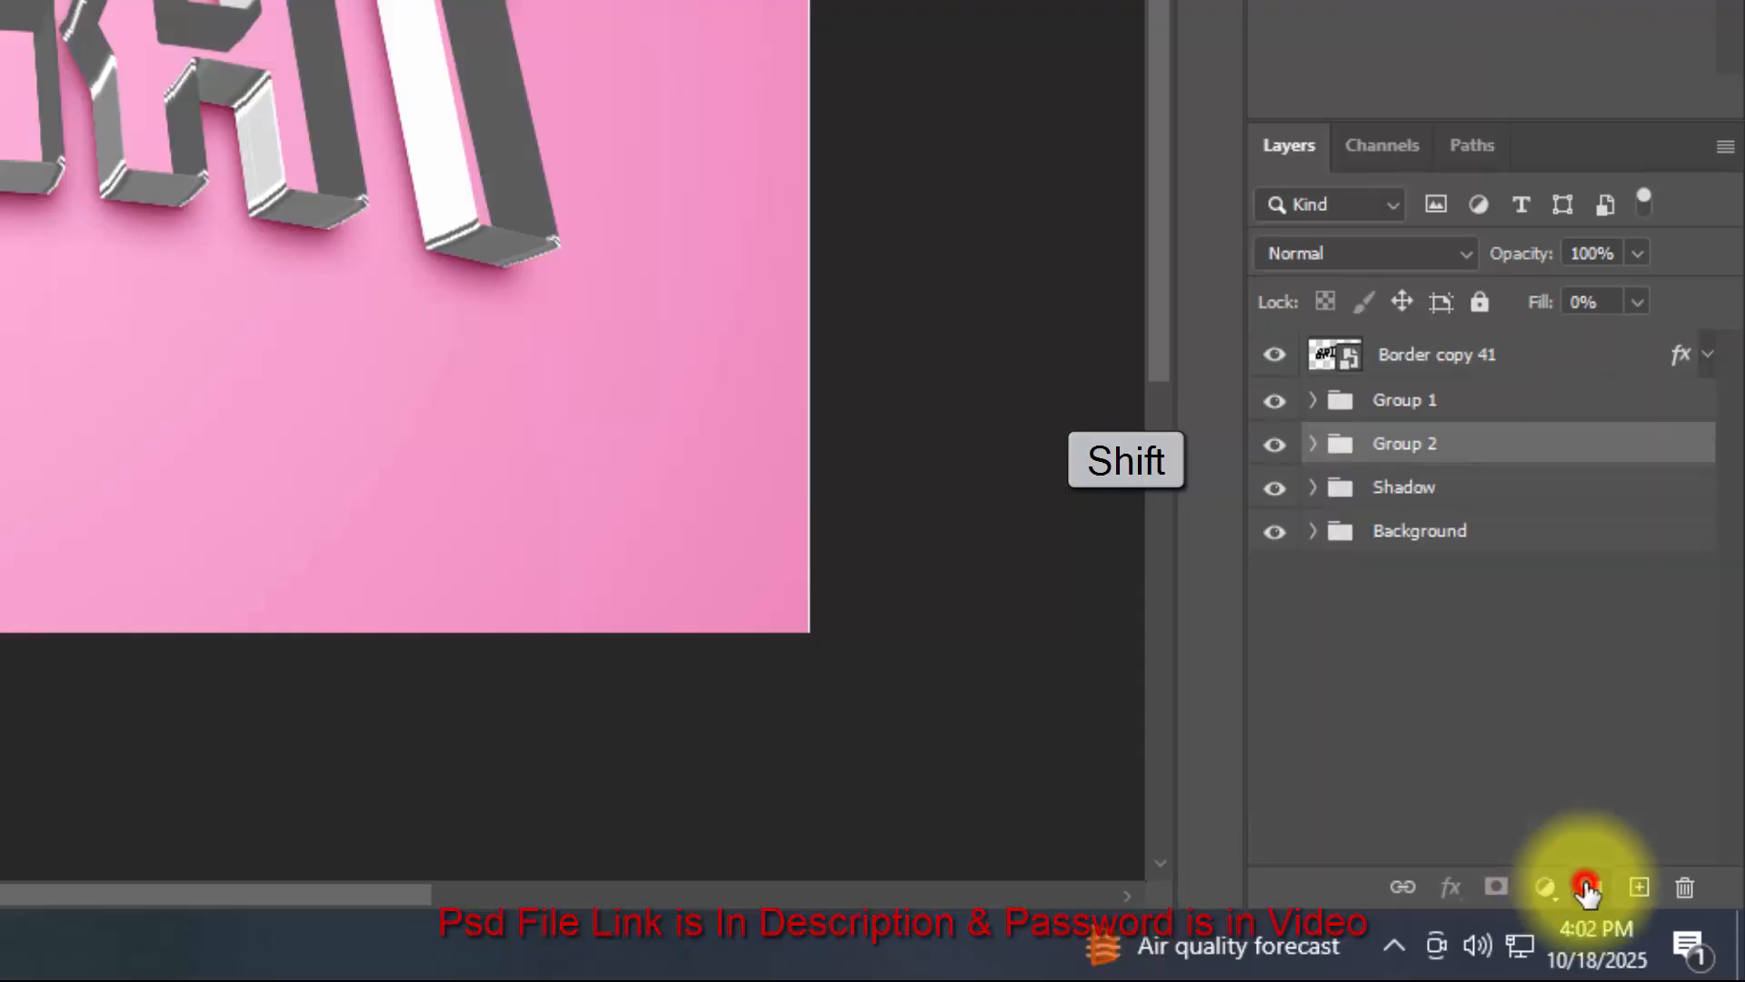
Rename the lower group Border 1 and the upper one Border 2, and hide Border 2 and Border copy 41.
{"action": "left_click", "coordinate": [1438, 443]}
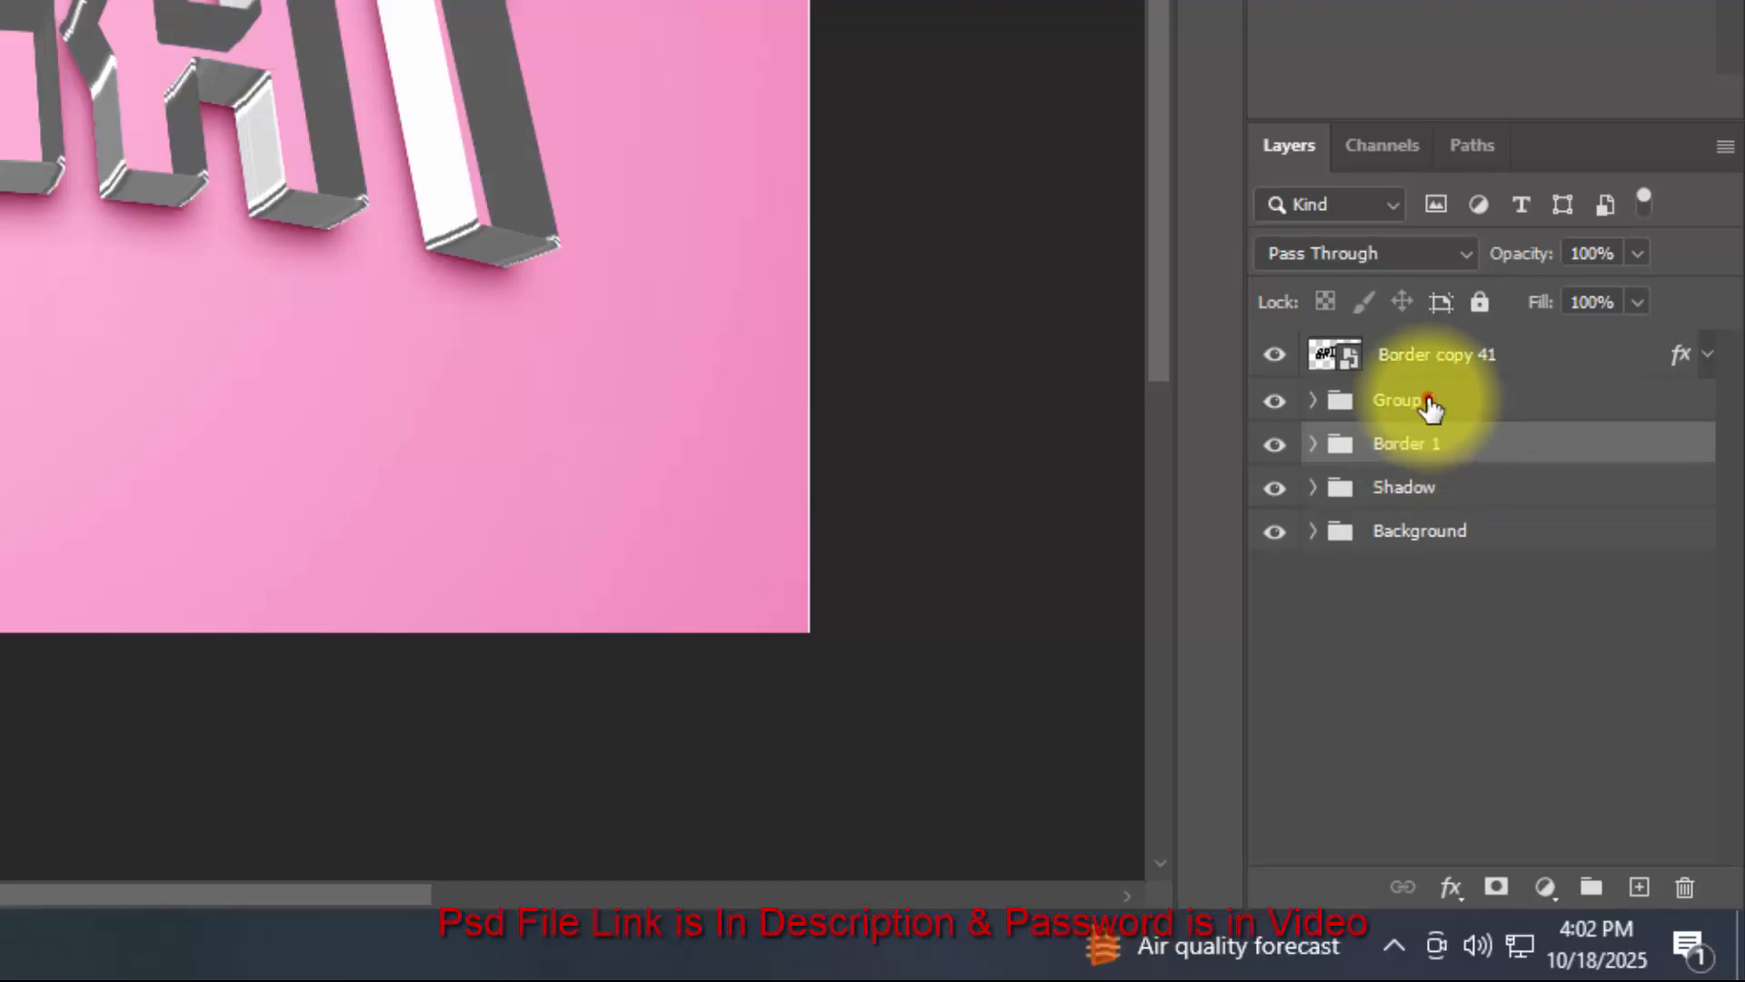
{"action": "double_click", "coordinate": [1430, 399]}
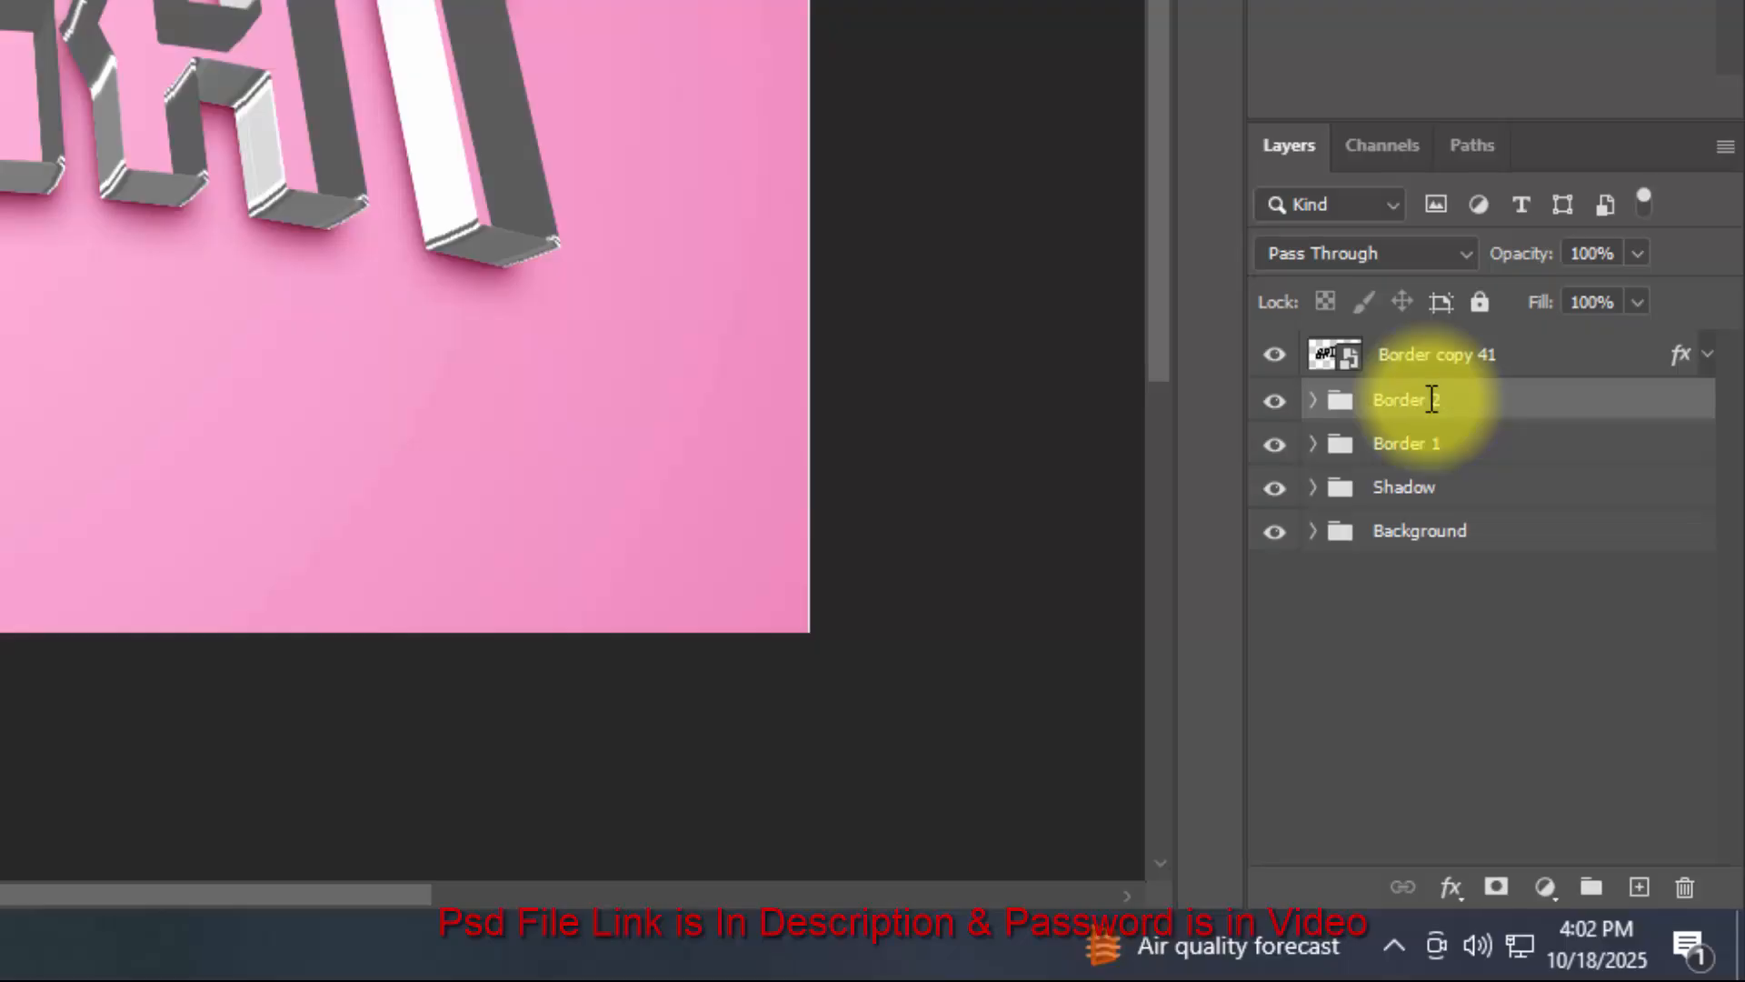
{"action": "left_click", "coordinate": [1275, 353]}
{"action": "left_click", "coordinate": [1276, 400]}
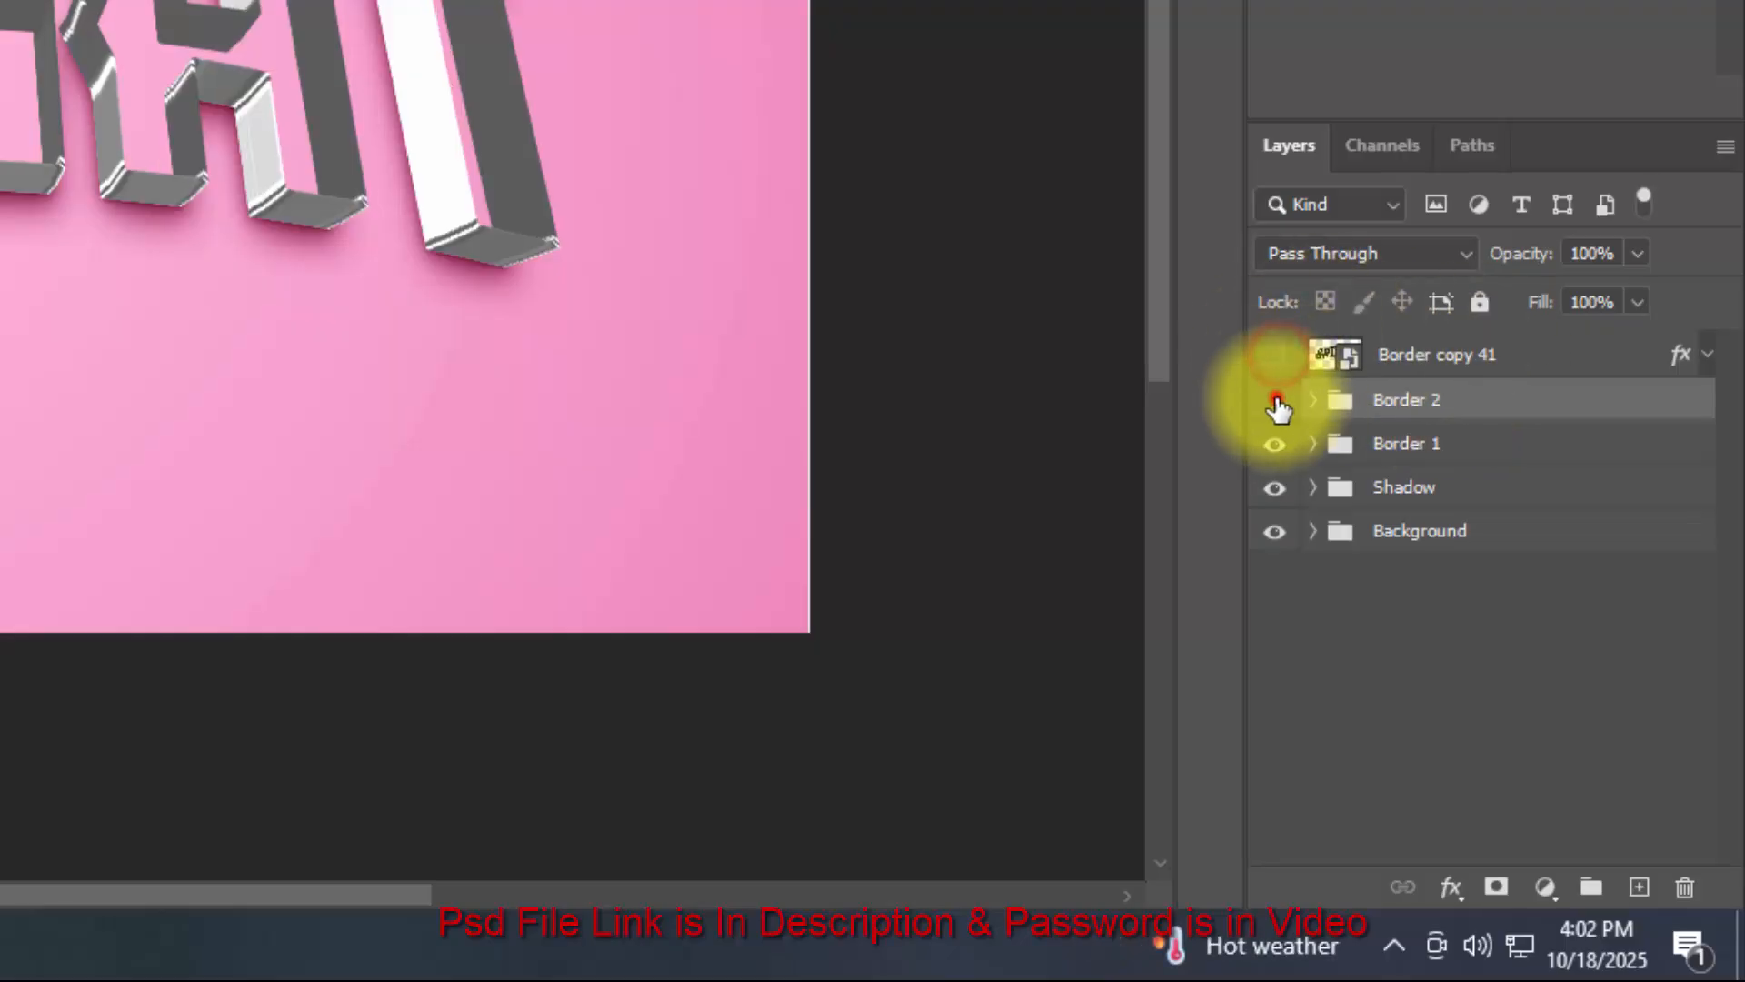
Add a Color Overlay in e385b4 to the Border 1 group, using Linear Burn at 100% opacity.
{"action": "left_click", "coordinate": [1416, 454]}
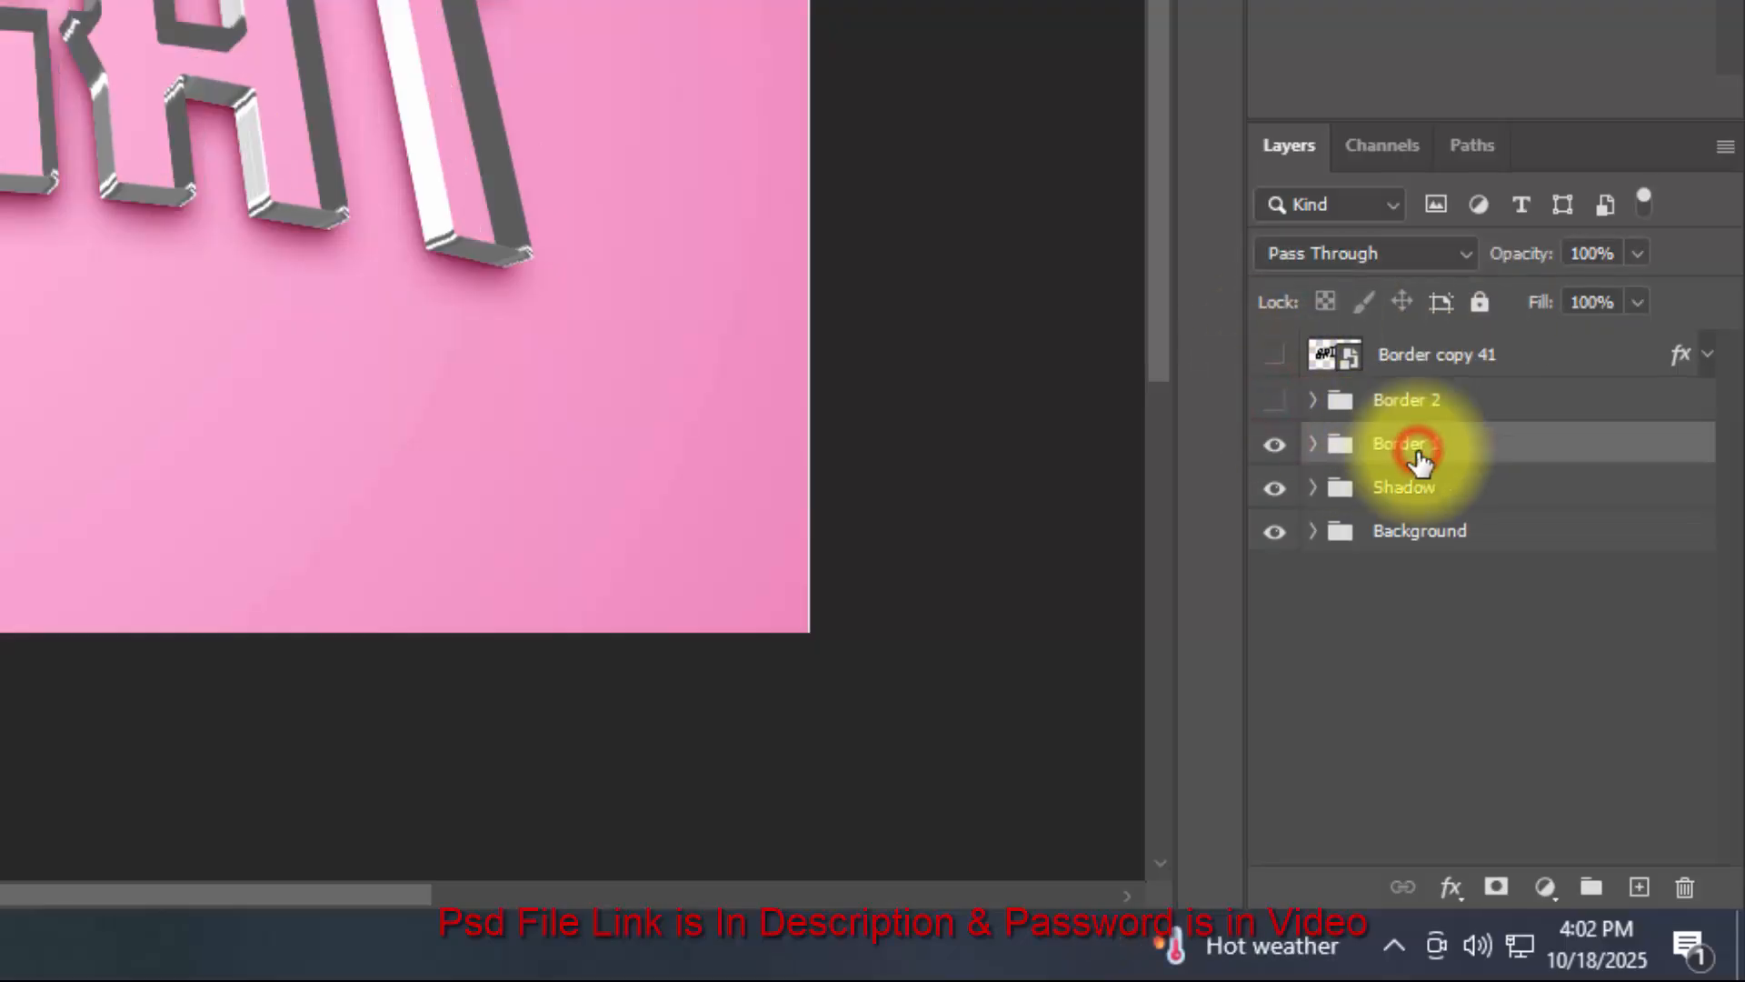
{"action": "left_click", "coordinate": [1454, 889]}
{"action": "left_click", "coordinate": [1487, 558]}
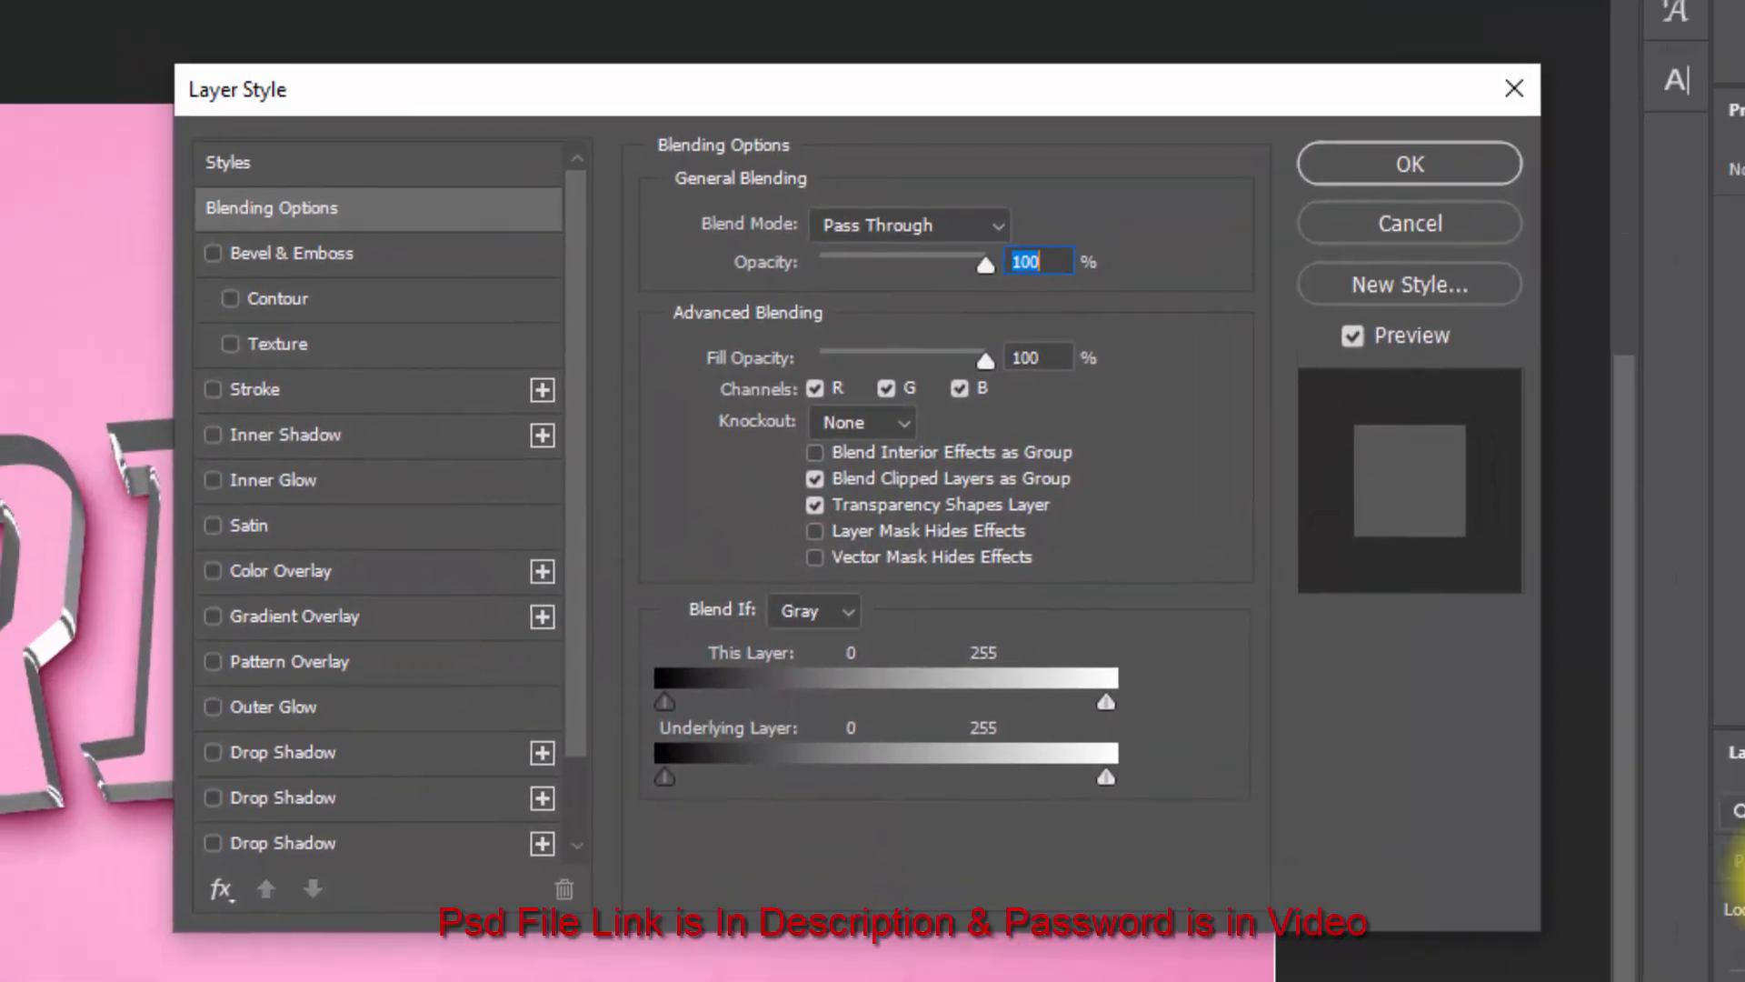
{"action": "left_click", "coordinate": [1053, 356]}
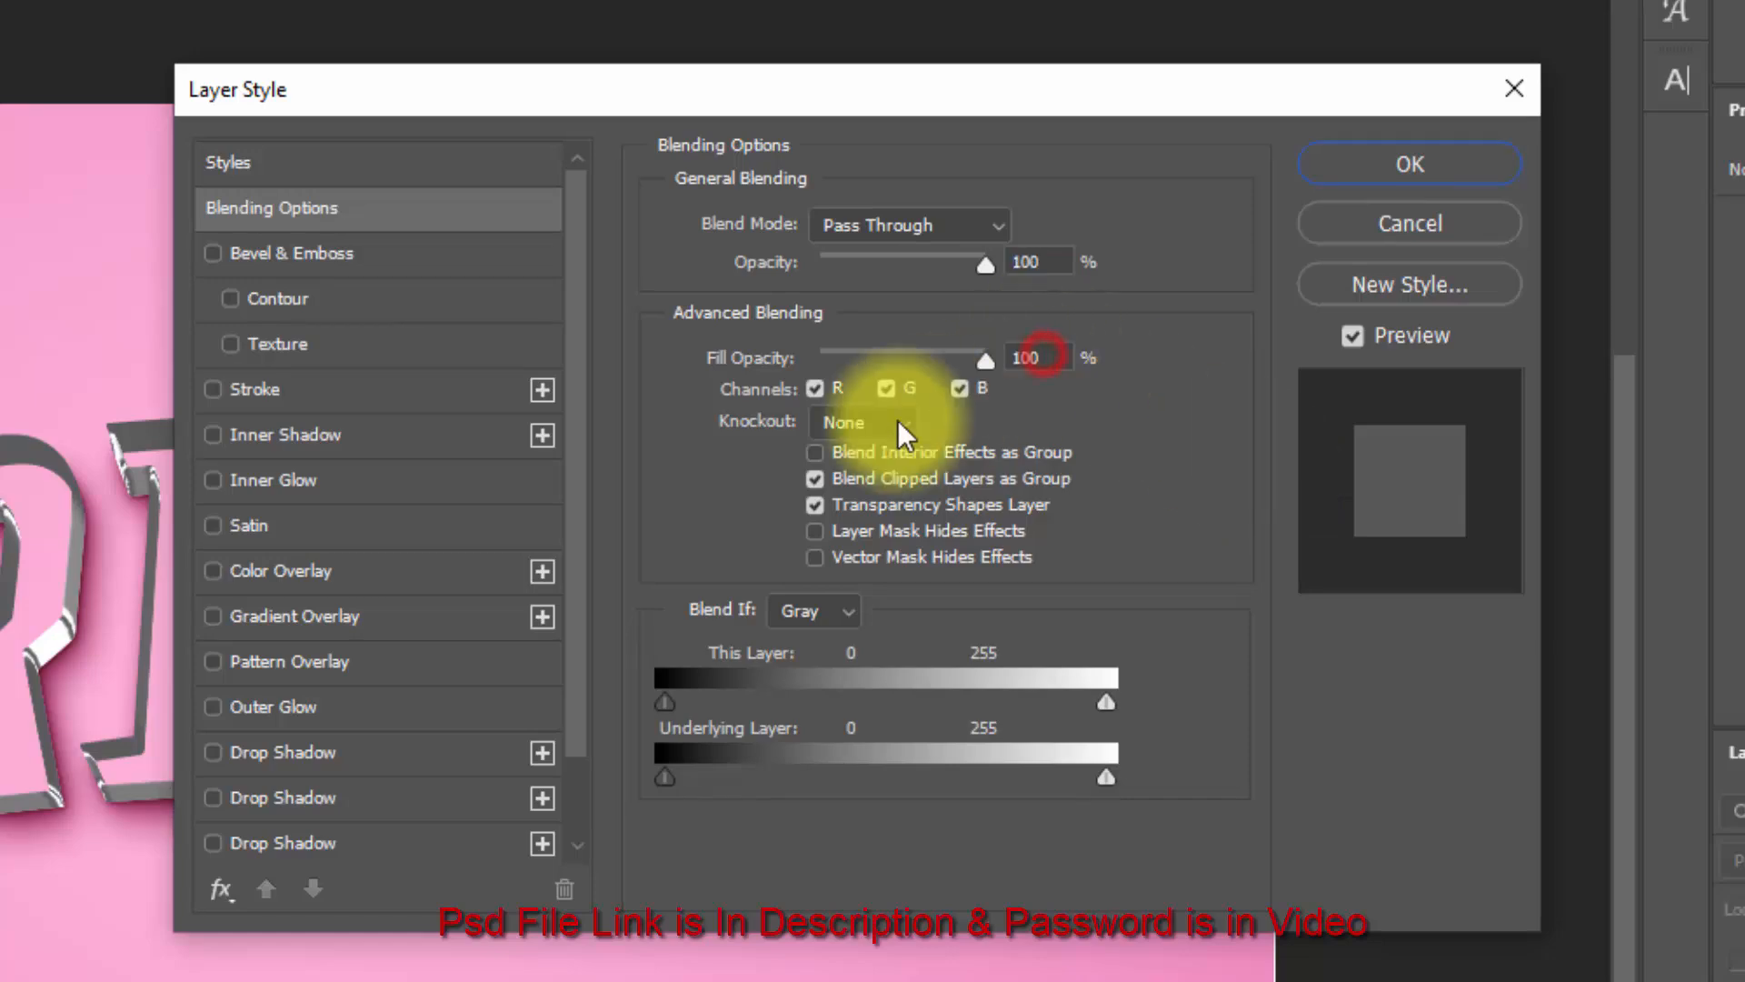
{"action": "left_click", "coordinate": [405, 577]}
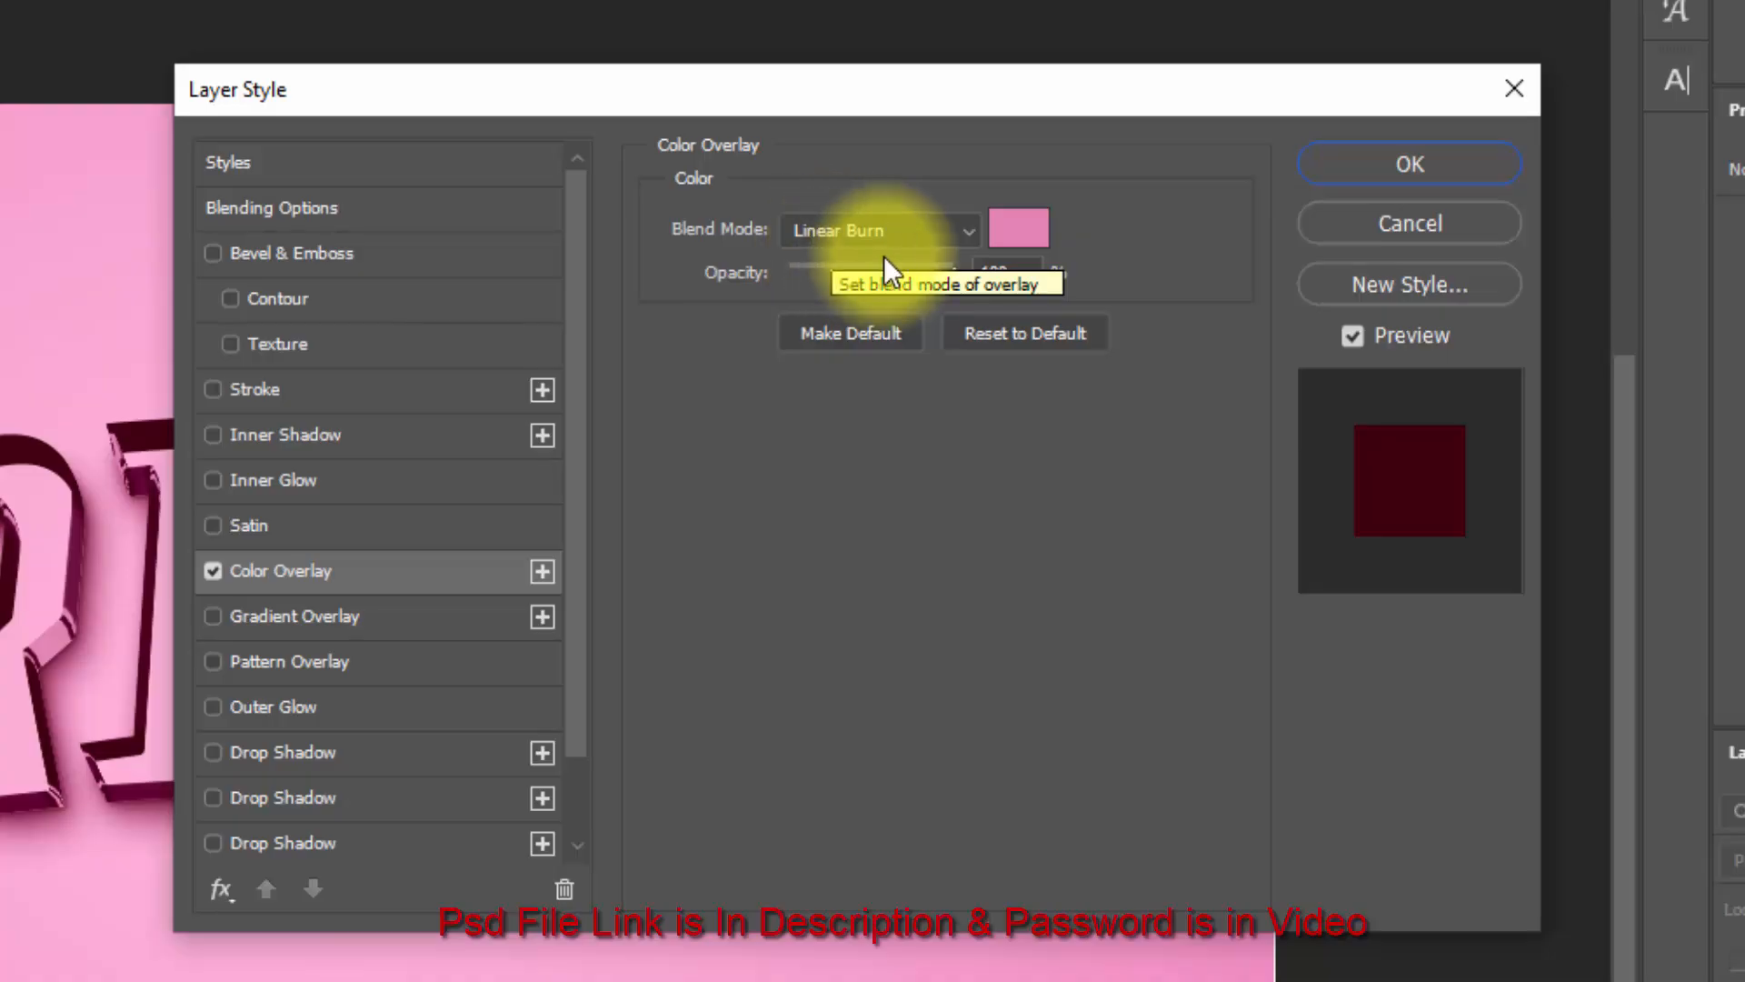
{"action": "left_click", "coordinate": [1019, 229]}
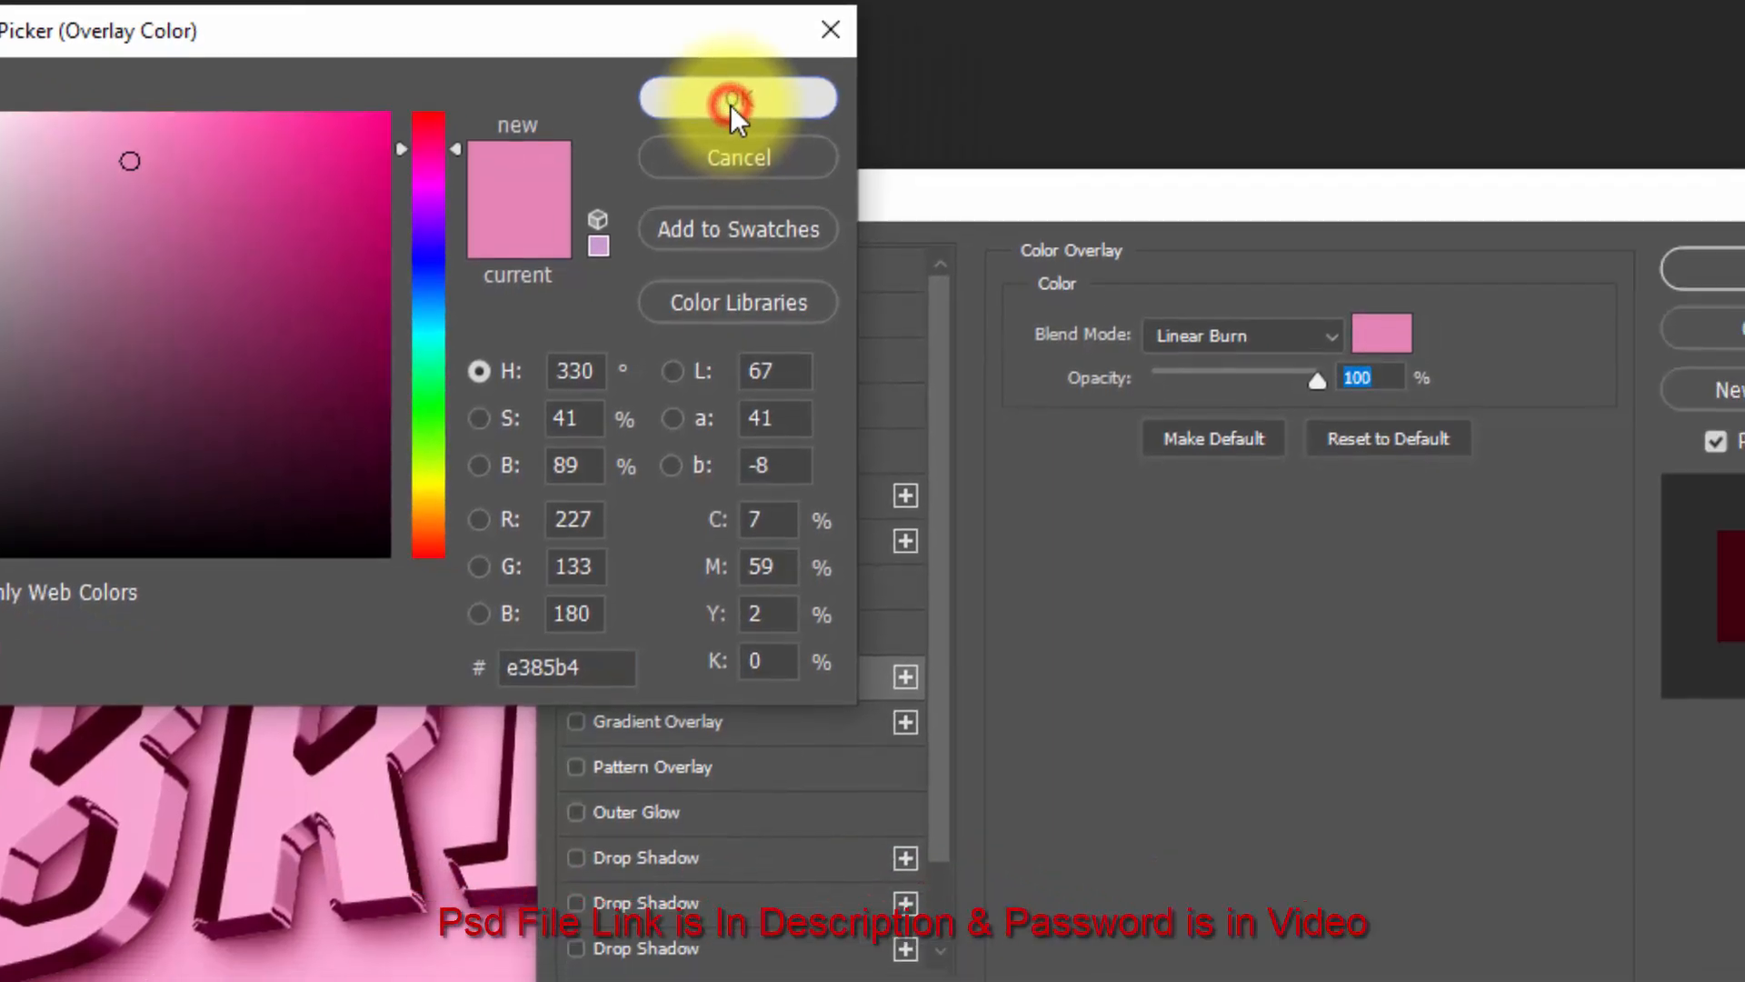
{"action": "left_click", "coordinate": [882, 162]}
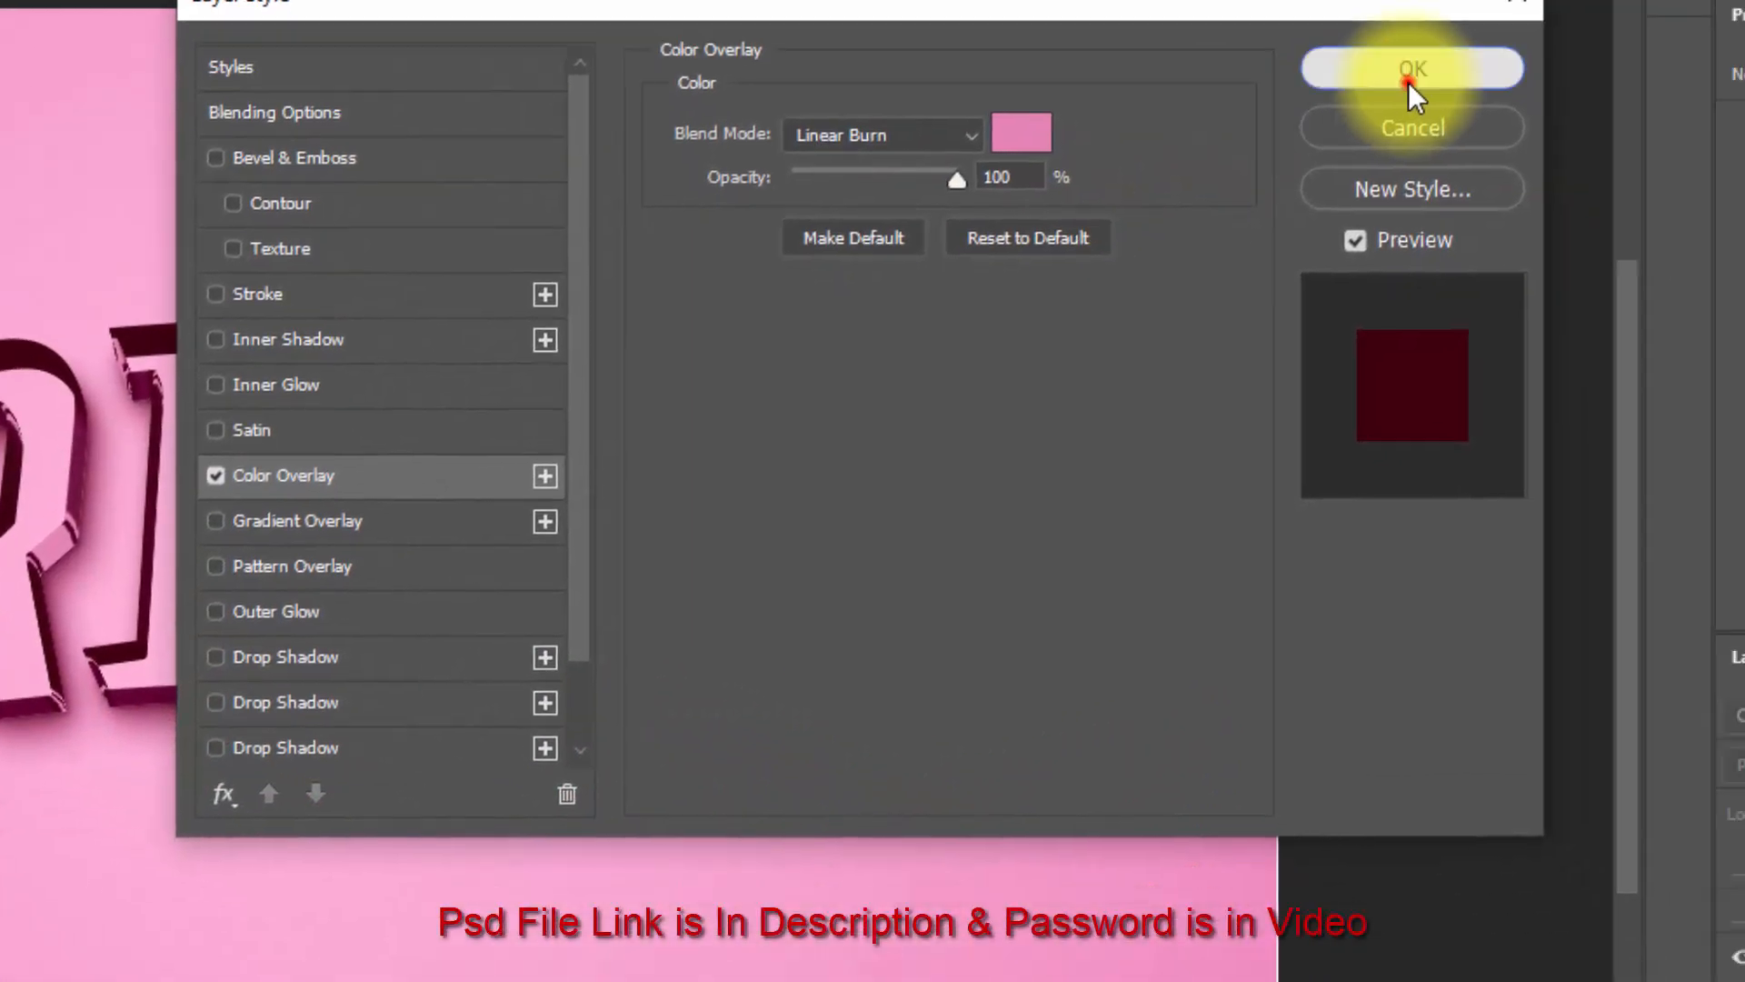
{"action": "left_click", "coordinate": [1556, 178]}
{"action": "left_click", "coordinate": [1709, 444]}
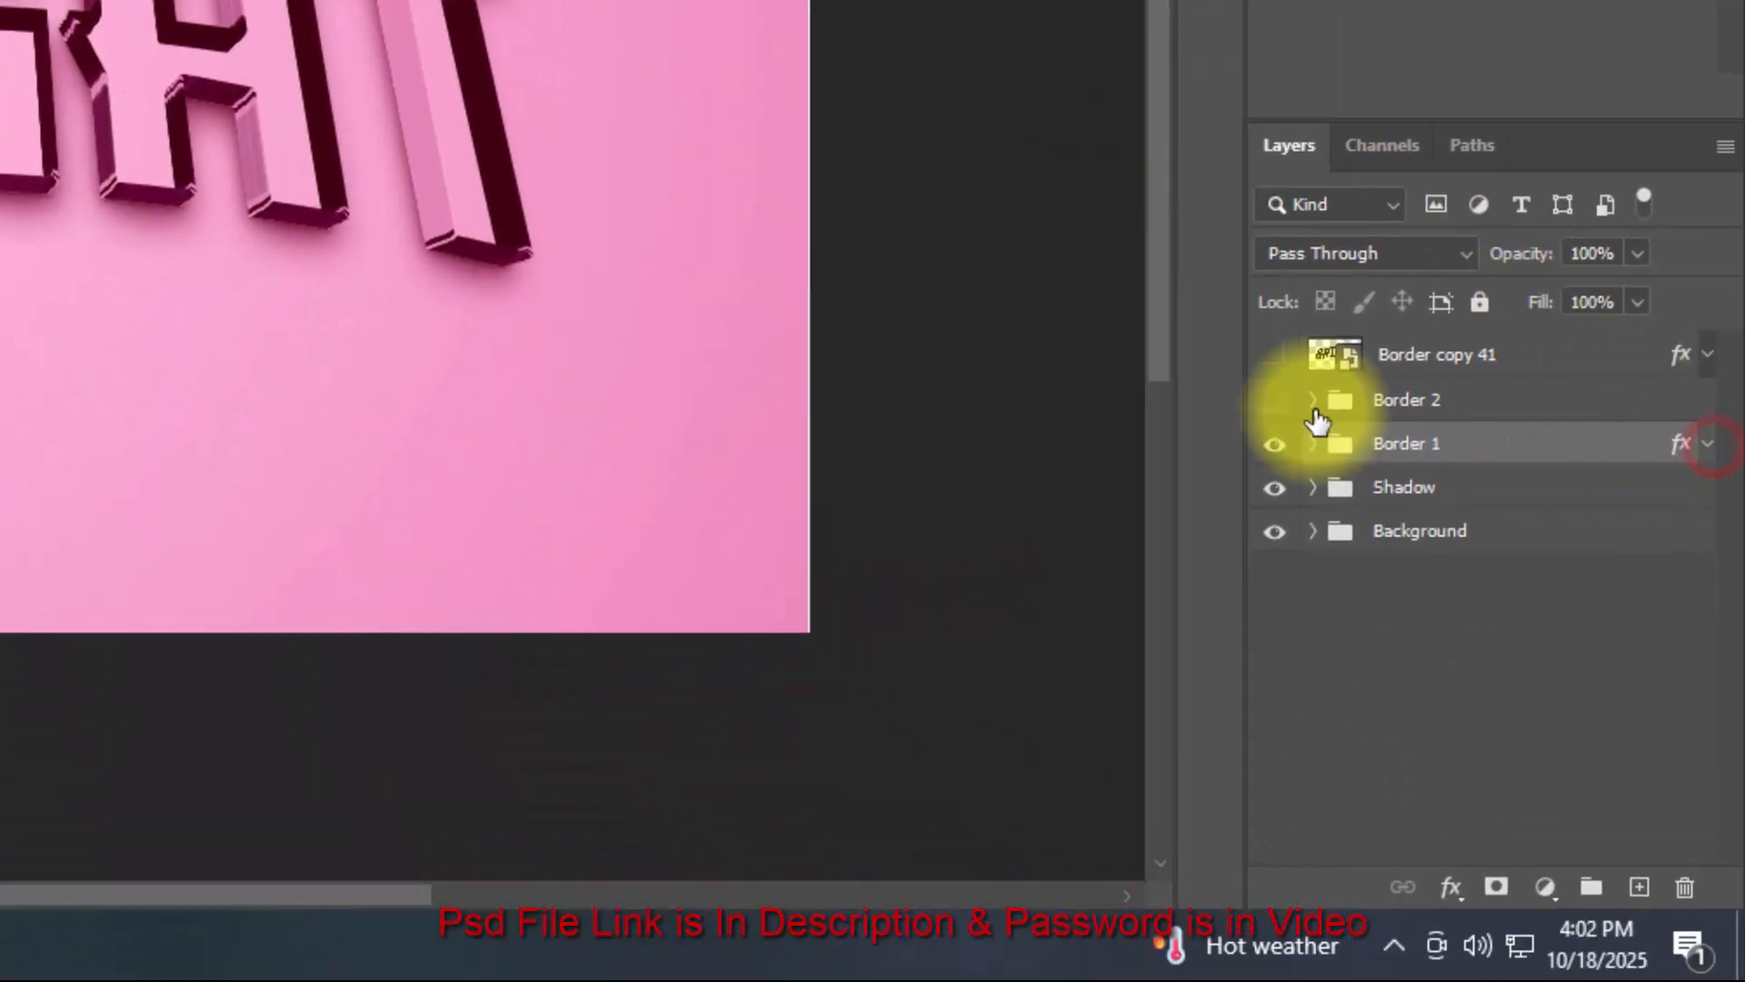
Show the Border 2 group and enable a Color Overlay on it with the Linear Burn blend mode.
{"action": "left_click", "coordinate": [1275, 400]}
{"action": "left_click", "coordinate": [1501, 409]}
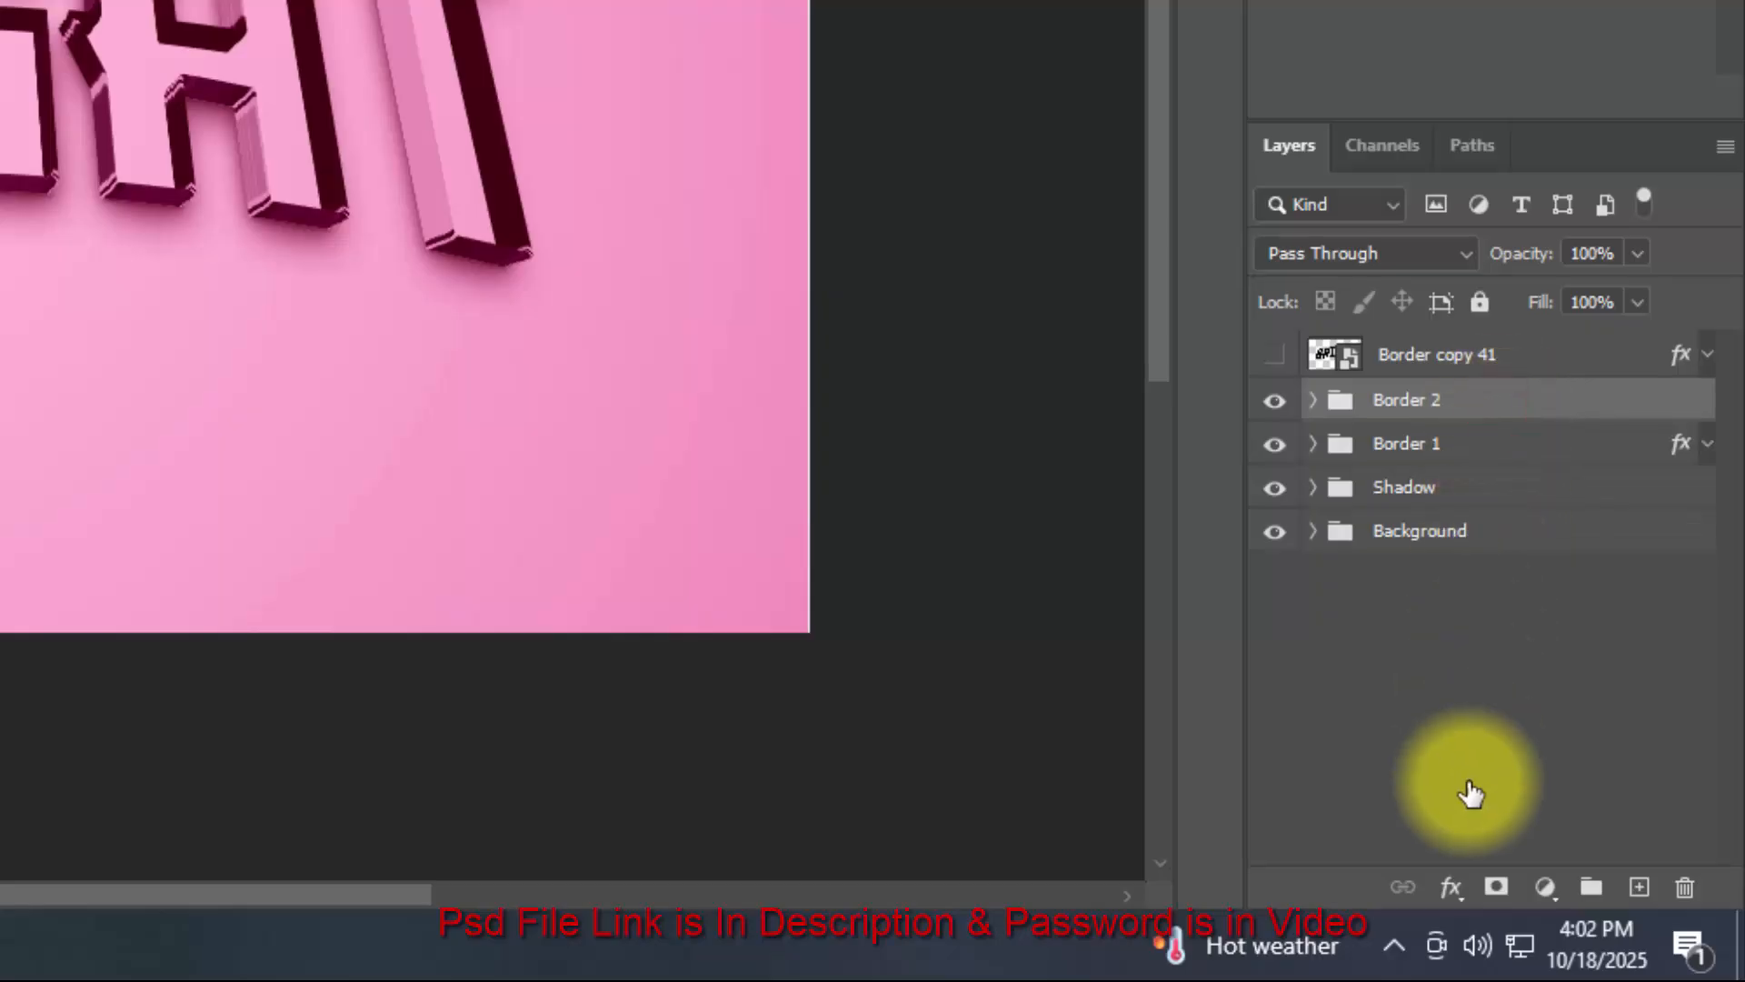
{"action": "left_click", "coordinate": [1452, 887]}
{"action": "left_click", "coordinate": [1529, 564]}
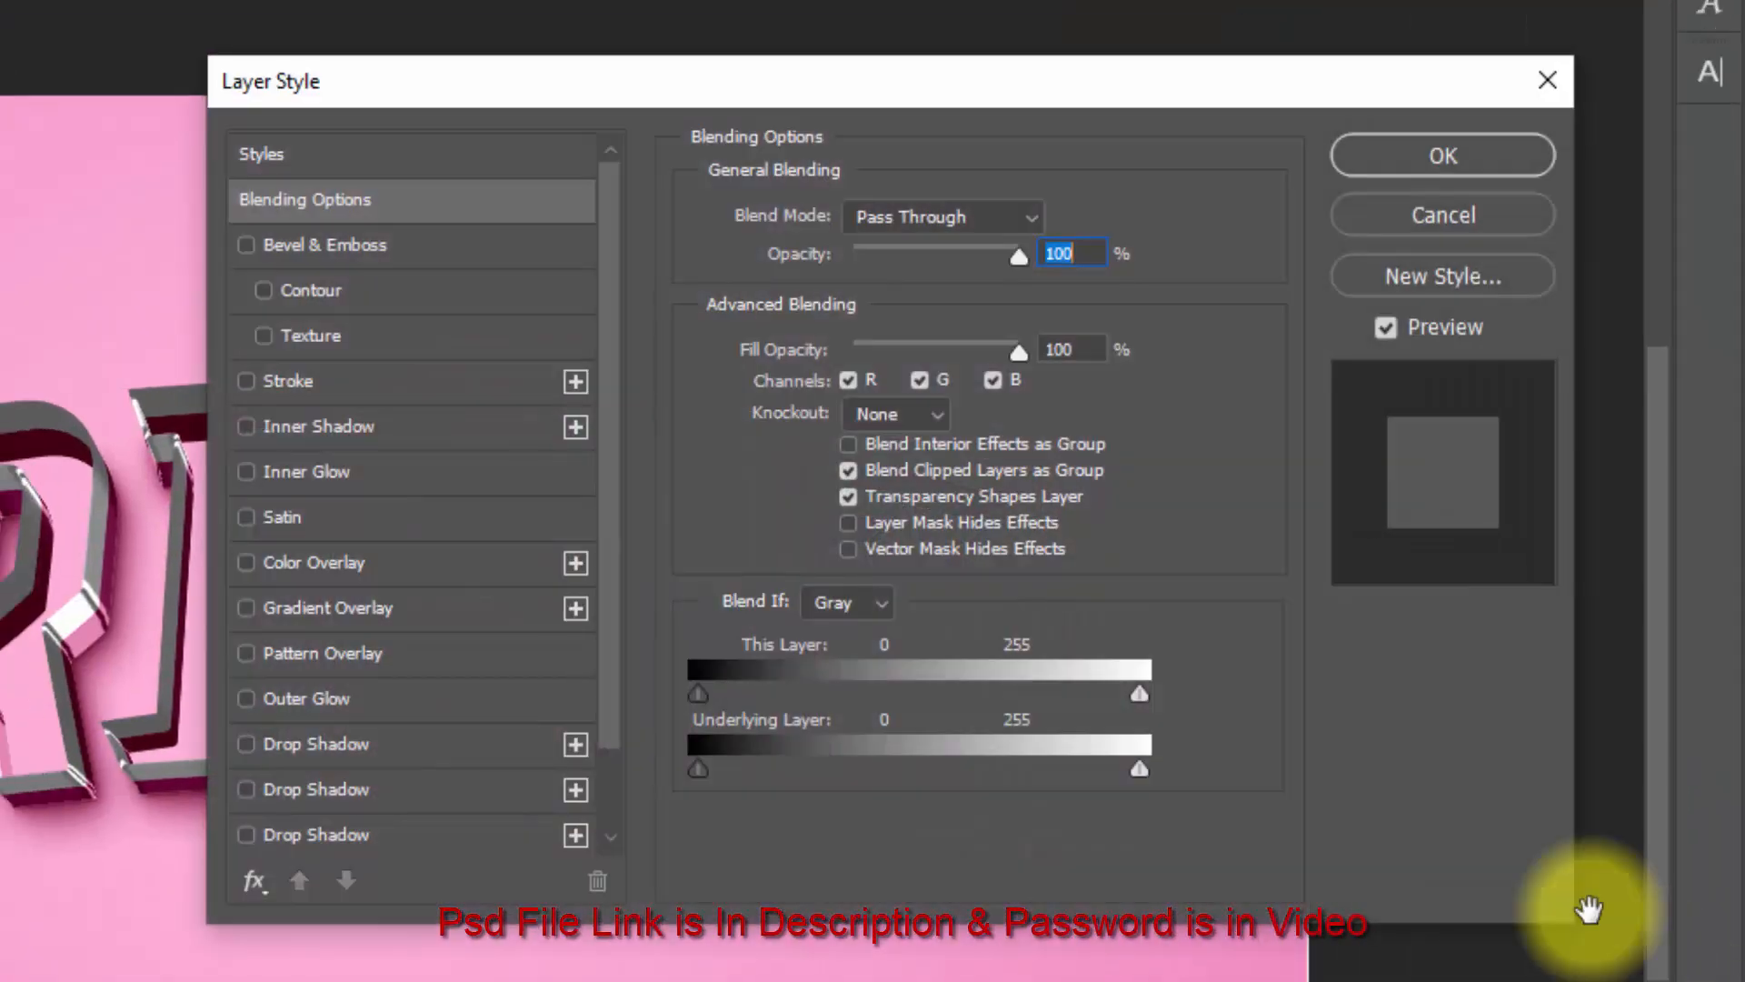
{"action": "left_click", "coordinate": [1084, 353]}
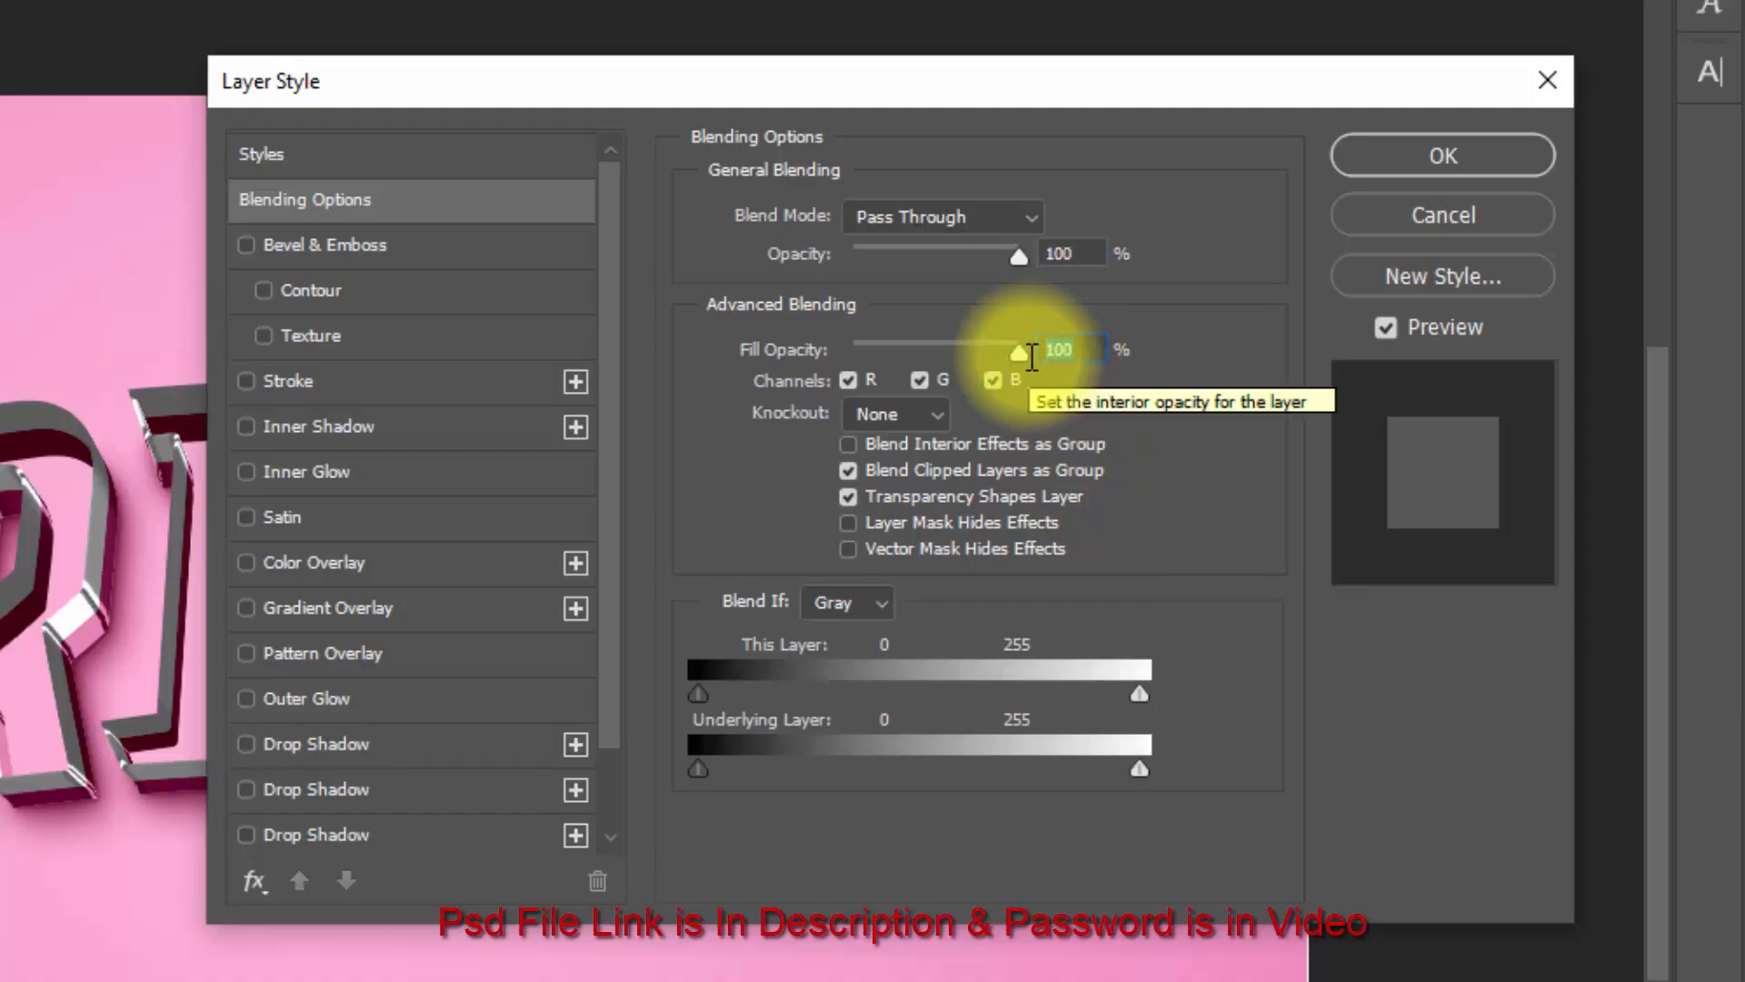
{"action": "left_click", "coordinate": [385, 557]}
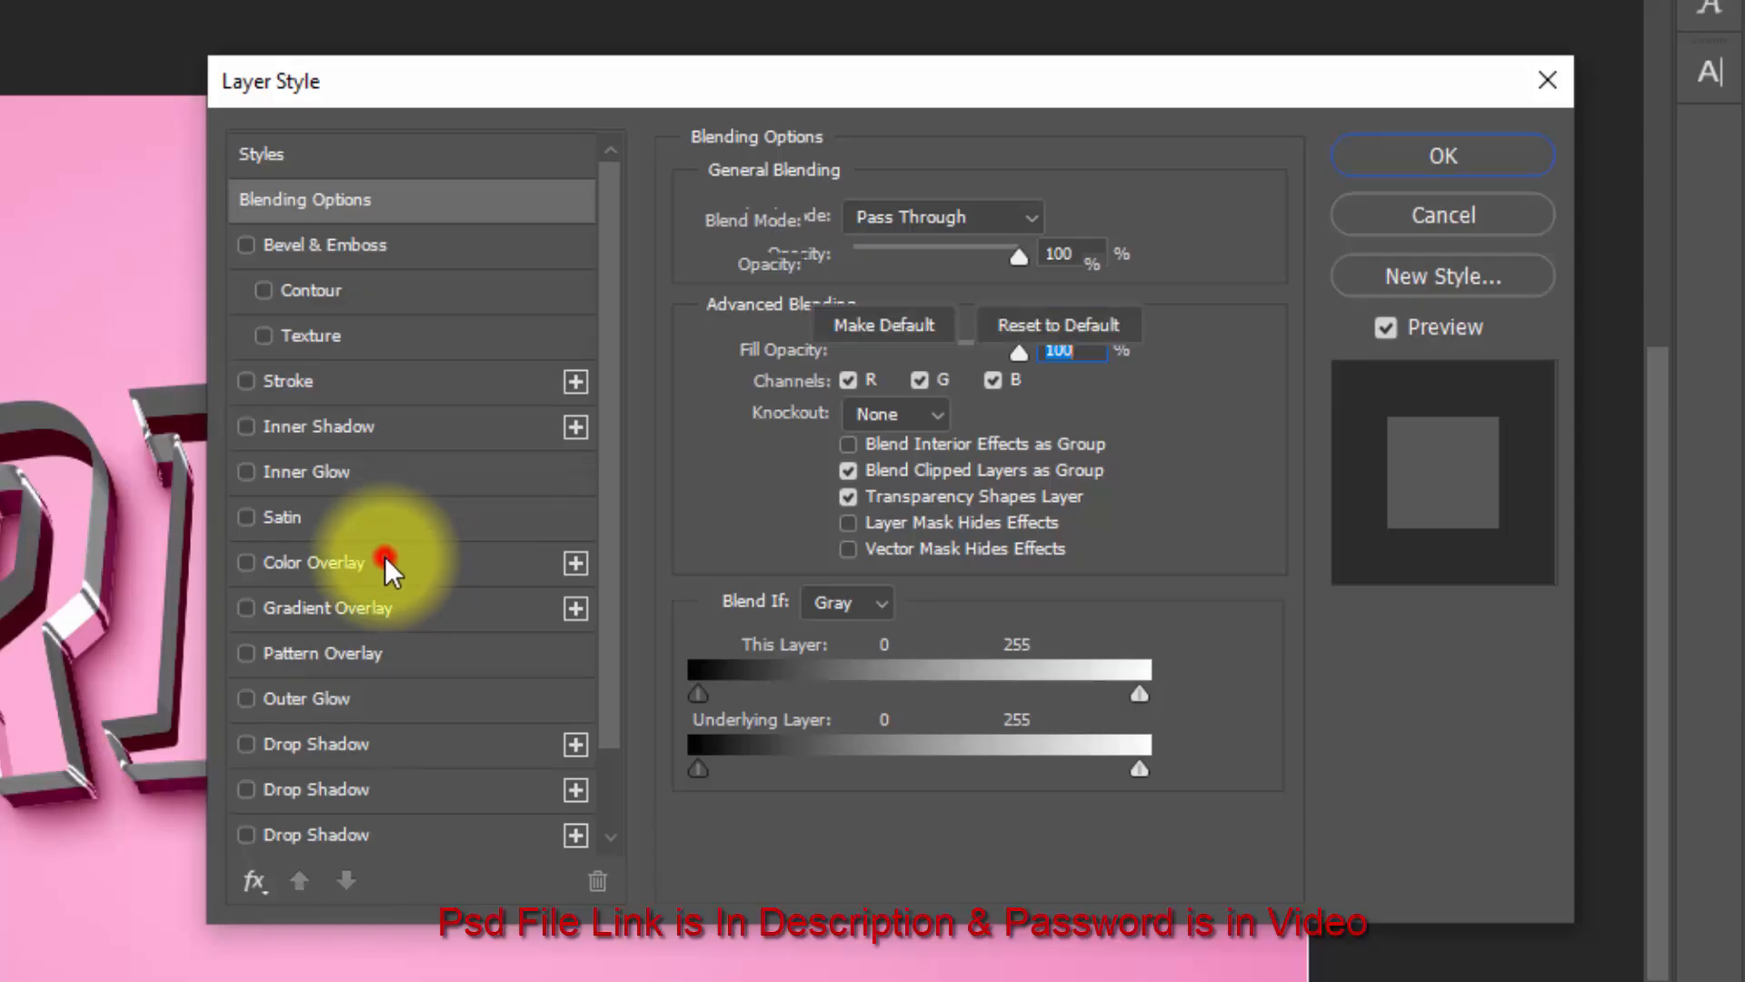
Set Border 2's overlay color to ffcee6 at 100% opacity, apply the style, and collapse the group's effects list.
{"action": "left_click", "coordinate": [1047, 222]}
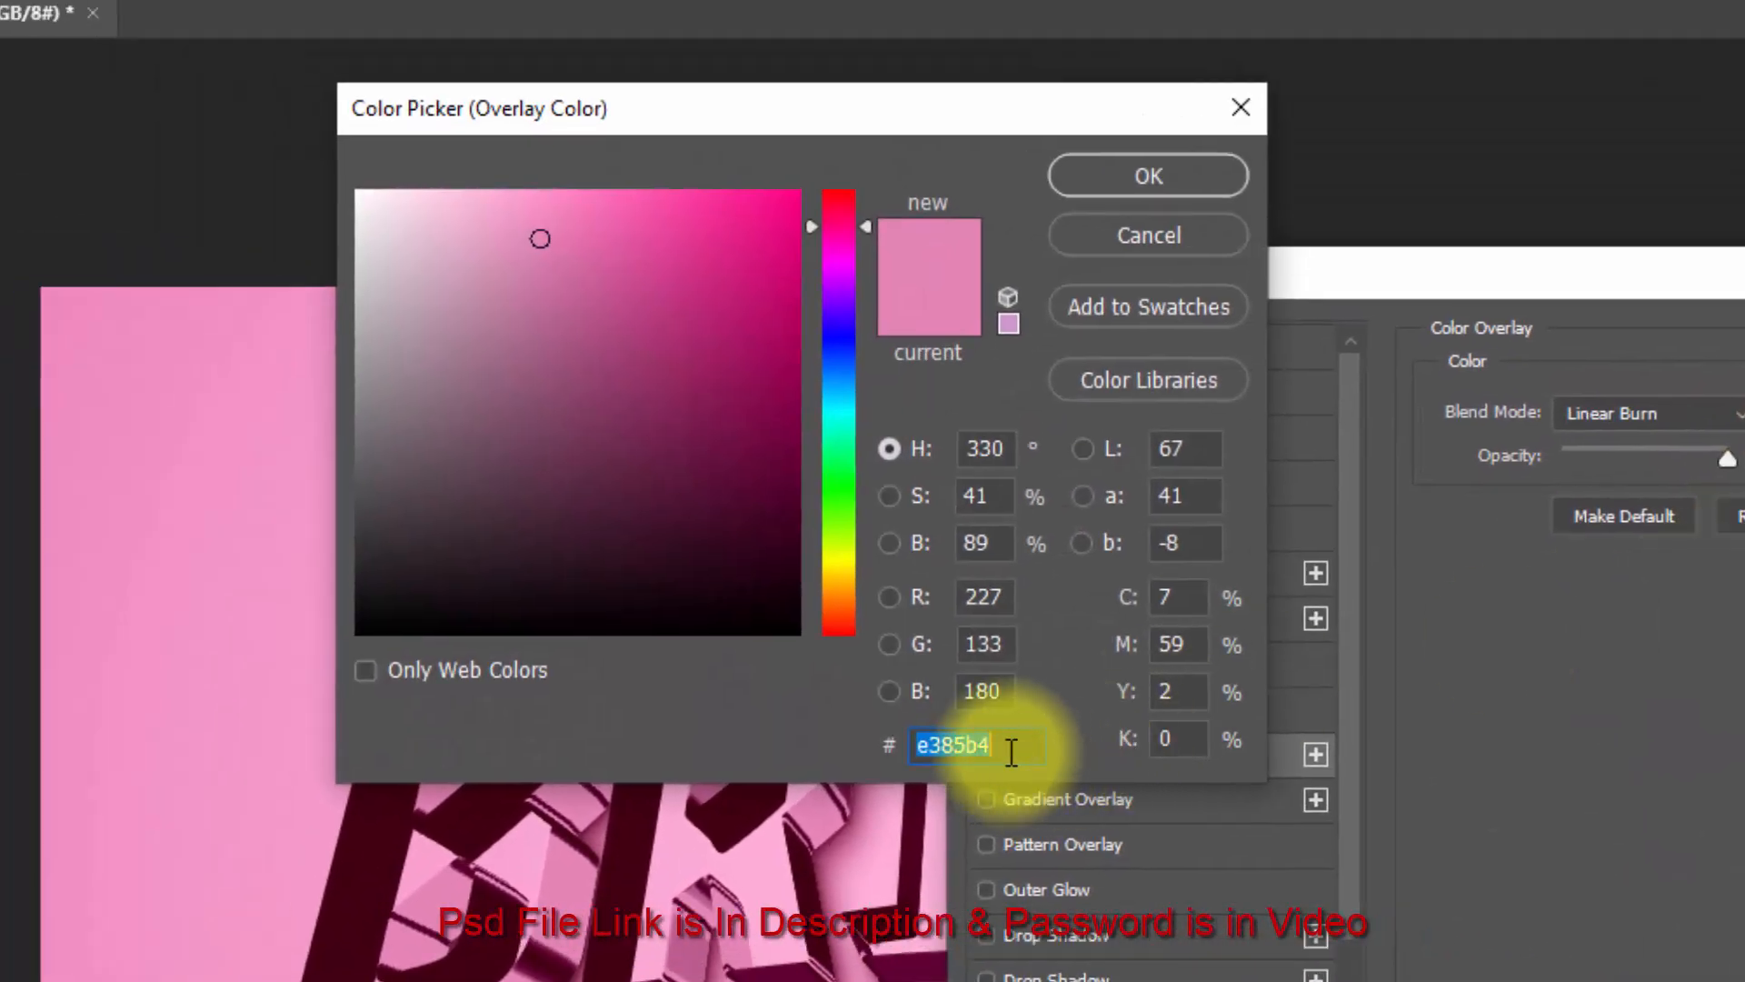
{"action": "type", "text": "ffcee"}
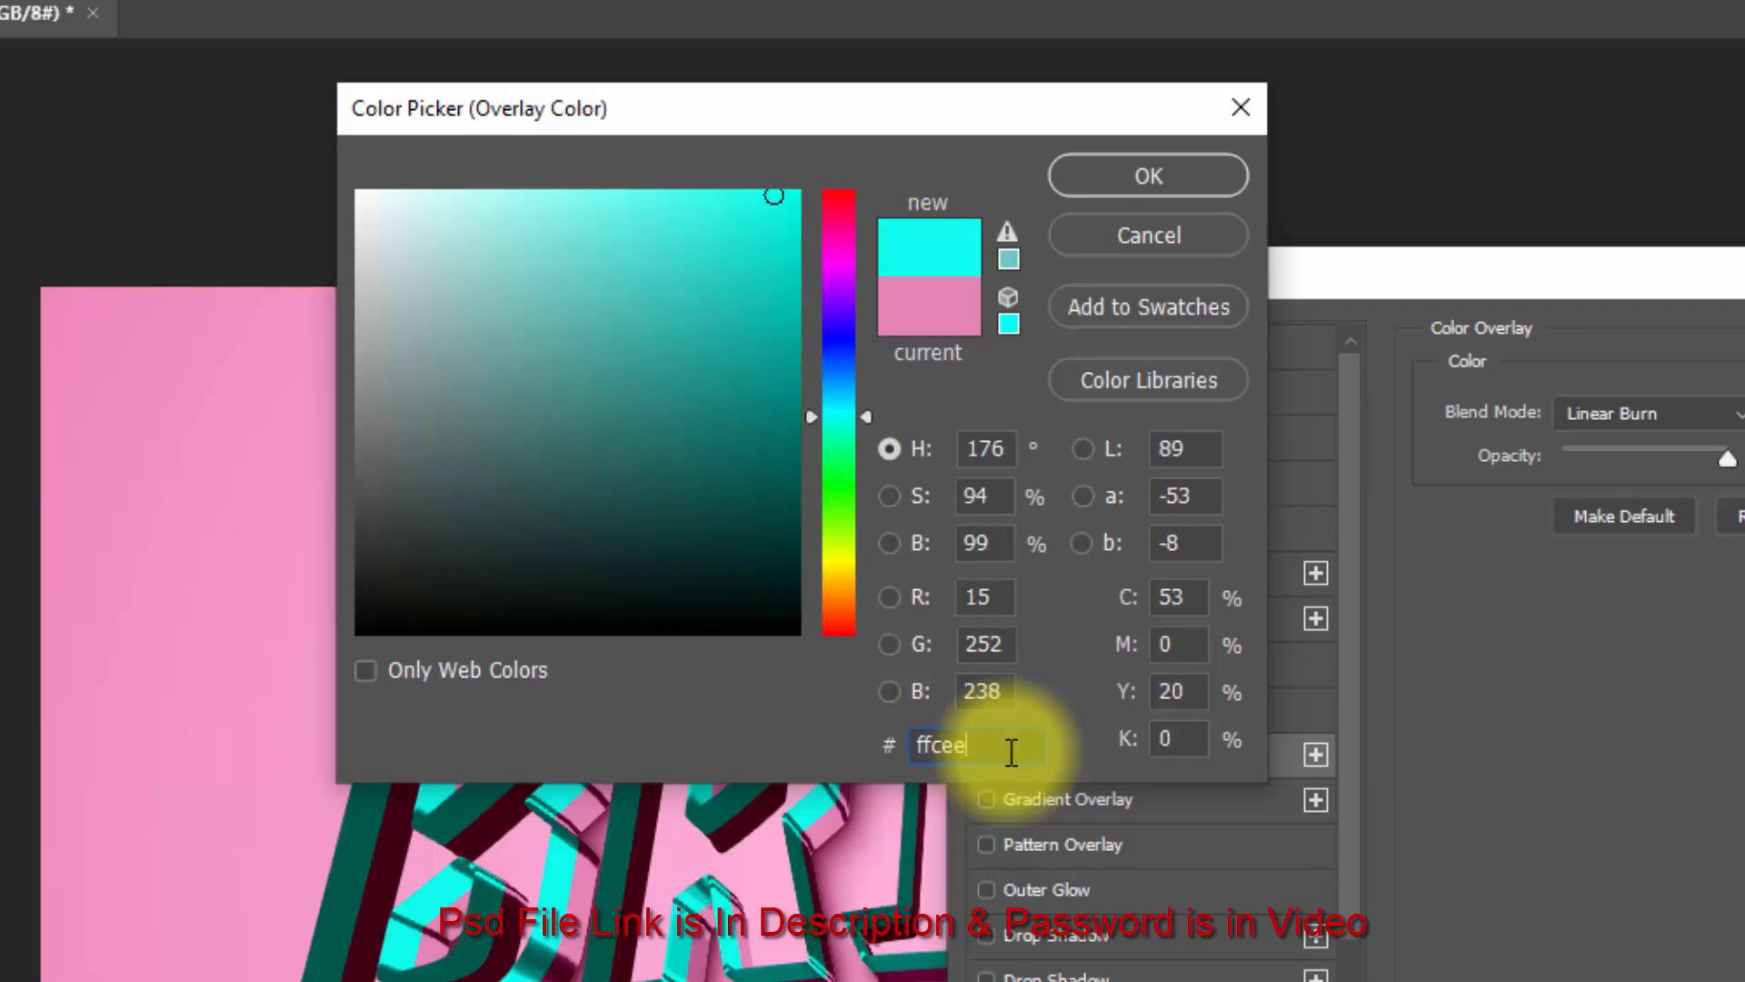
{"action": "type", "text": "6"}
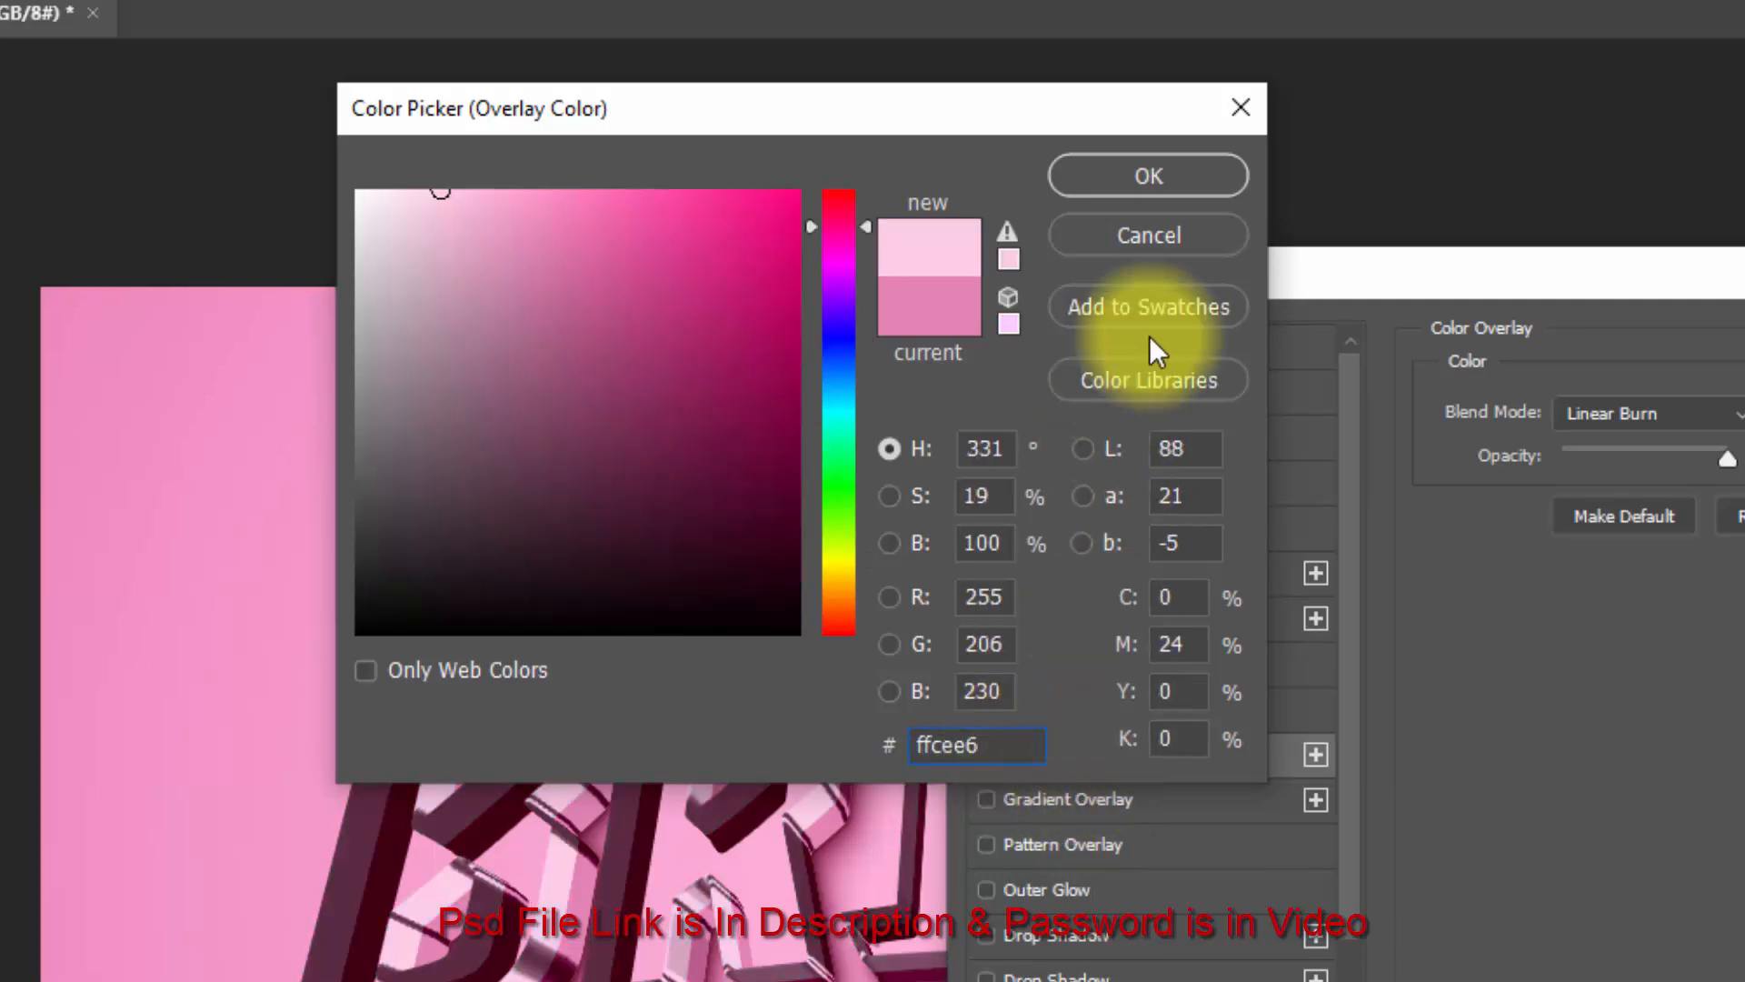
{"action": "left_click", "coordinate": [1179, 171]}
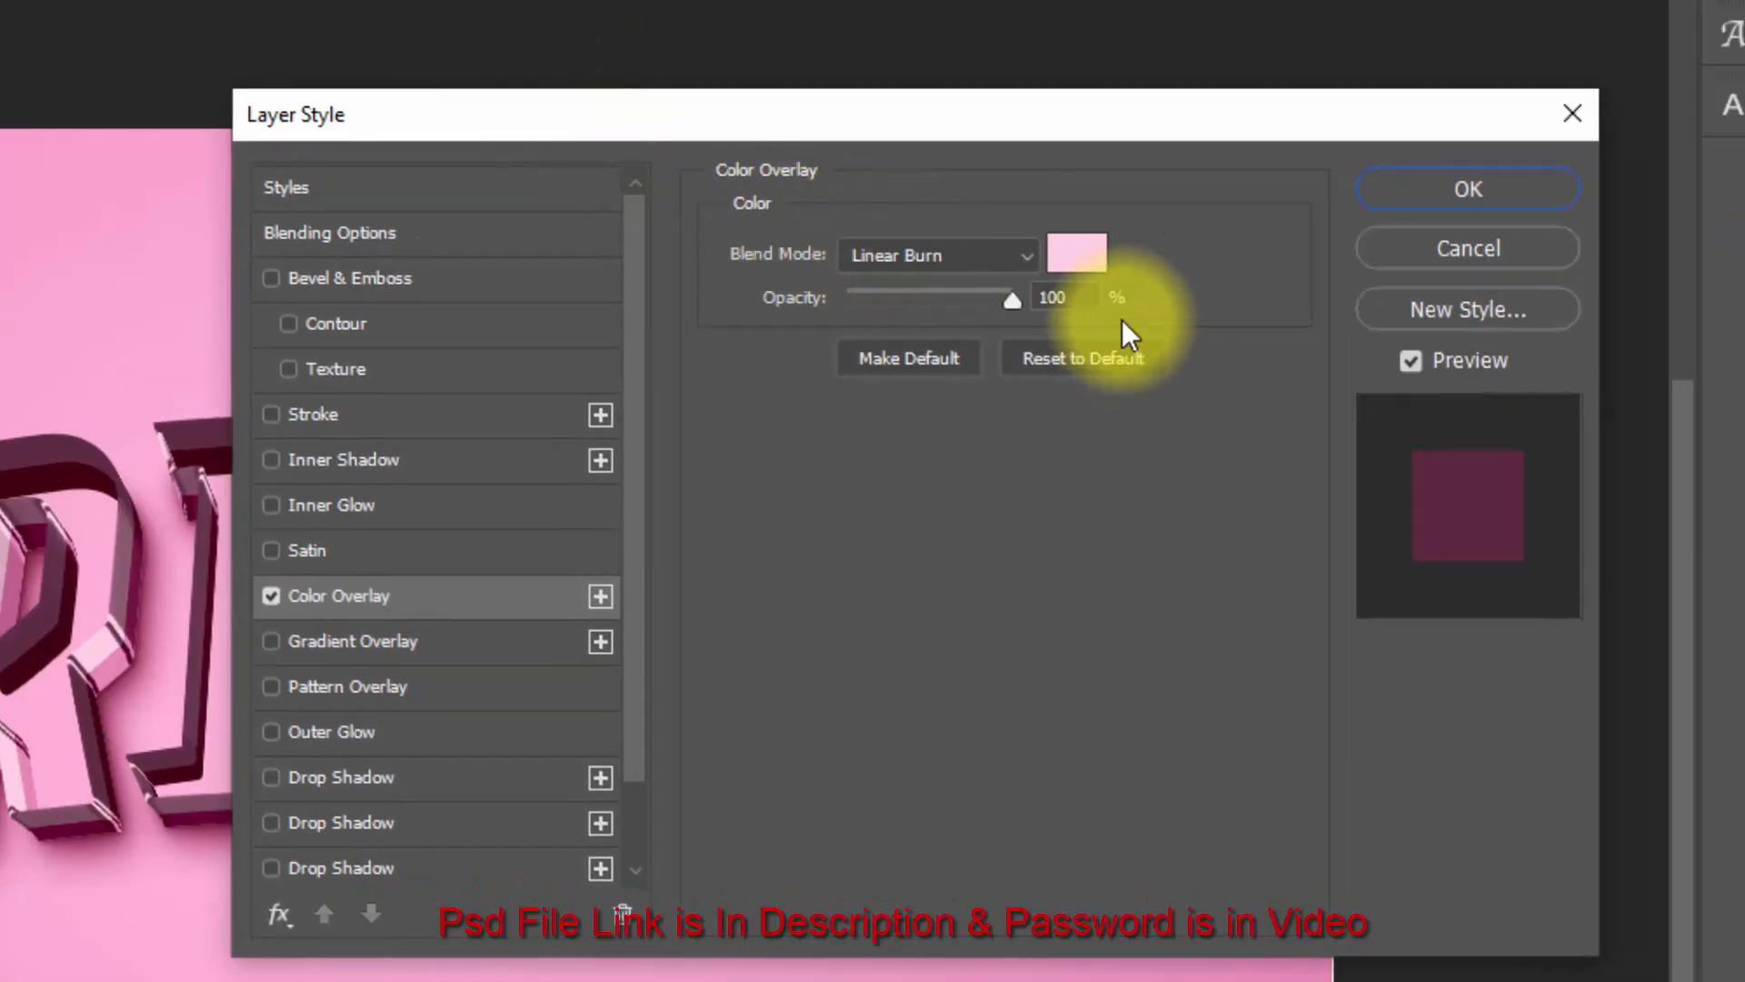
{"action": "left_click", "coordinate": [1455, 182]}
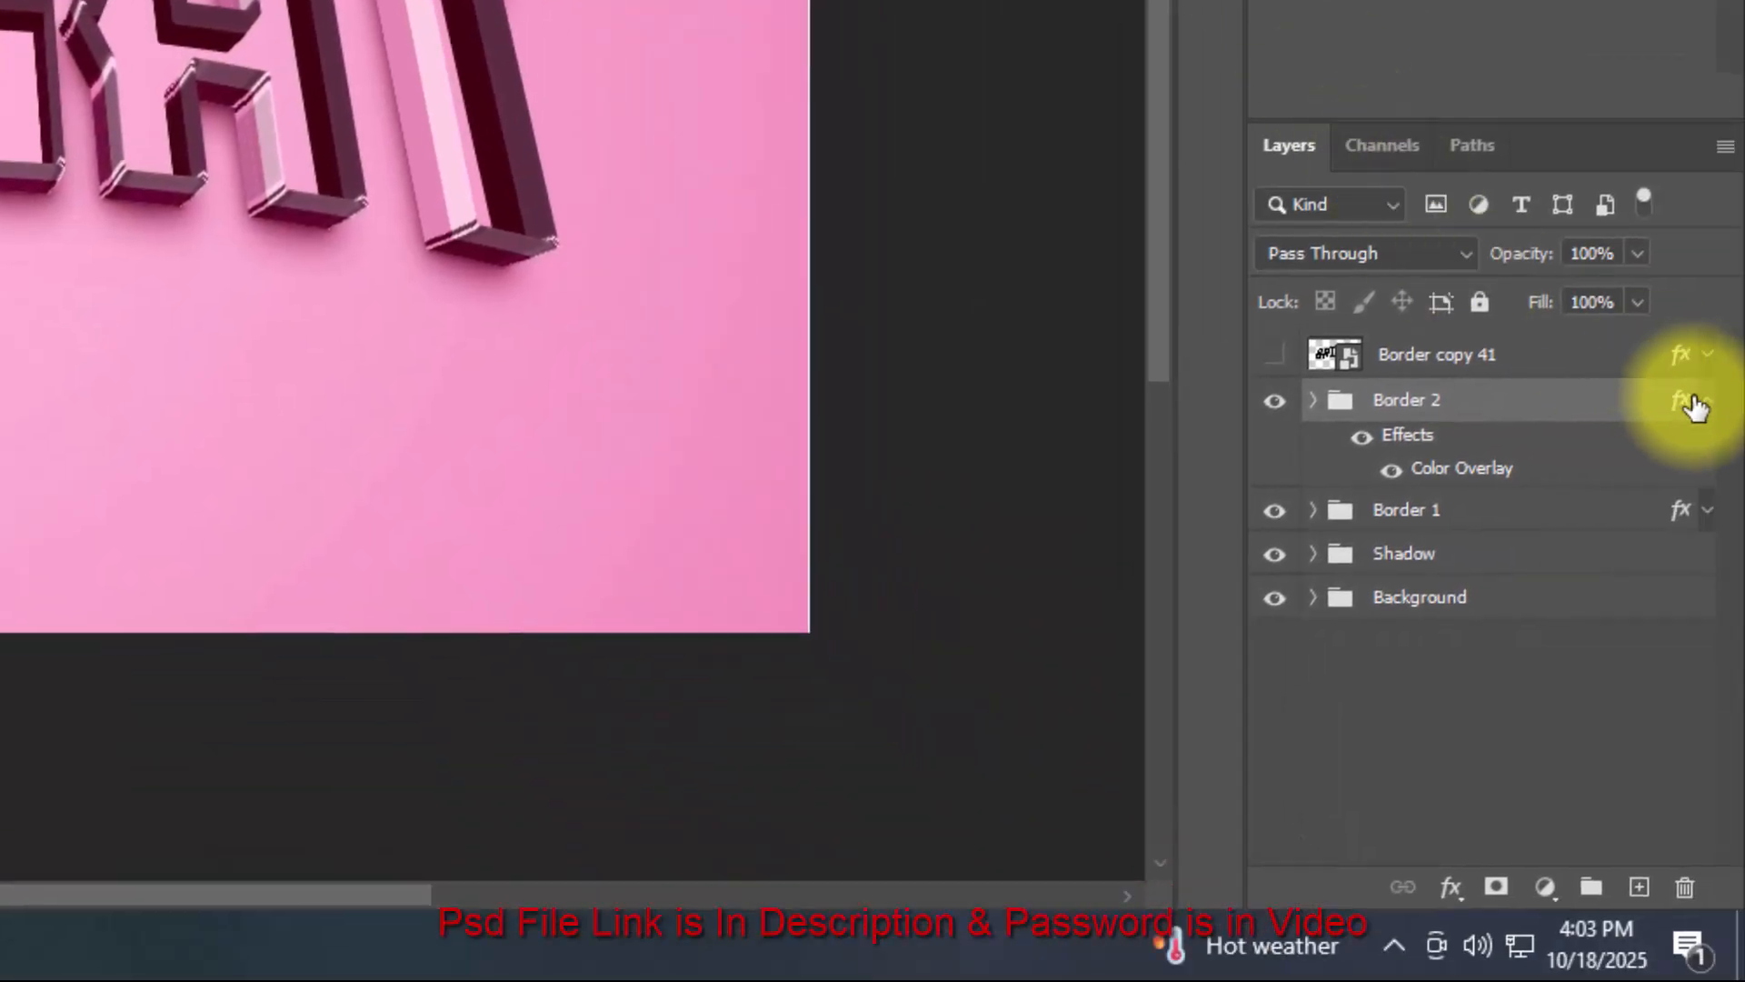
{"action": "left_click", "coordinate": [1704, 406]}
Show Border copy 41, clear its layer style, and rename the layer Surface.
{"action": "left_click", "coordinate": [1273, 357]}
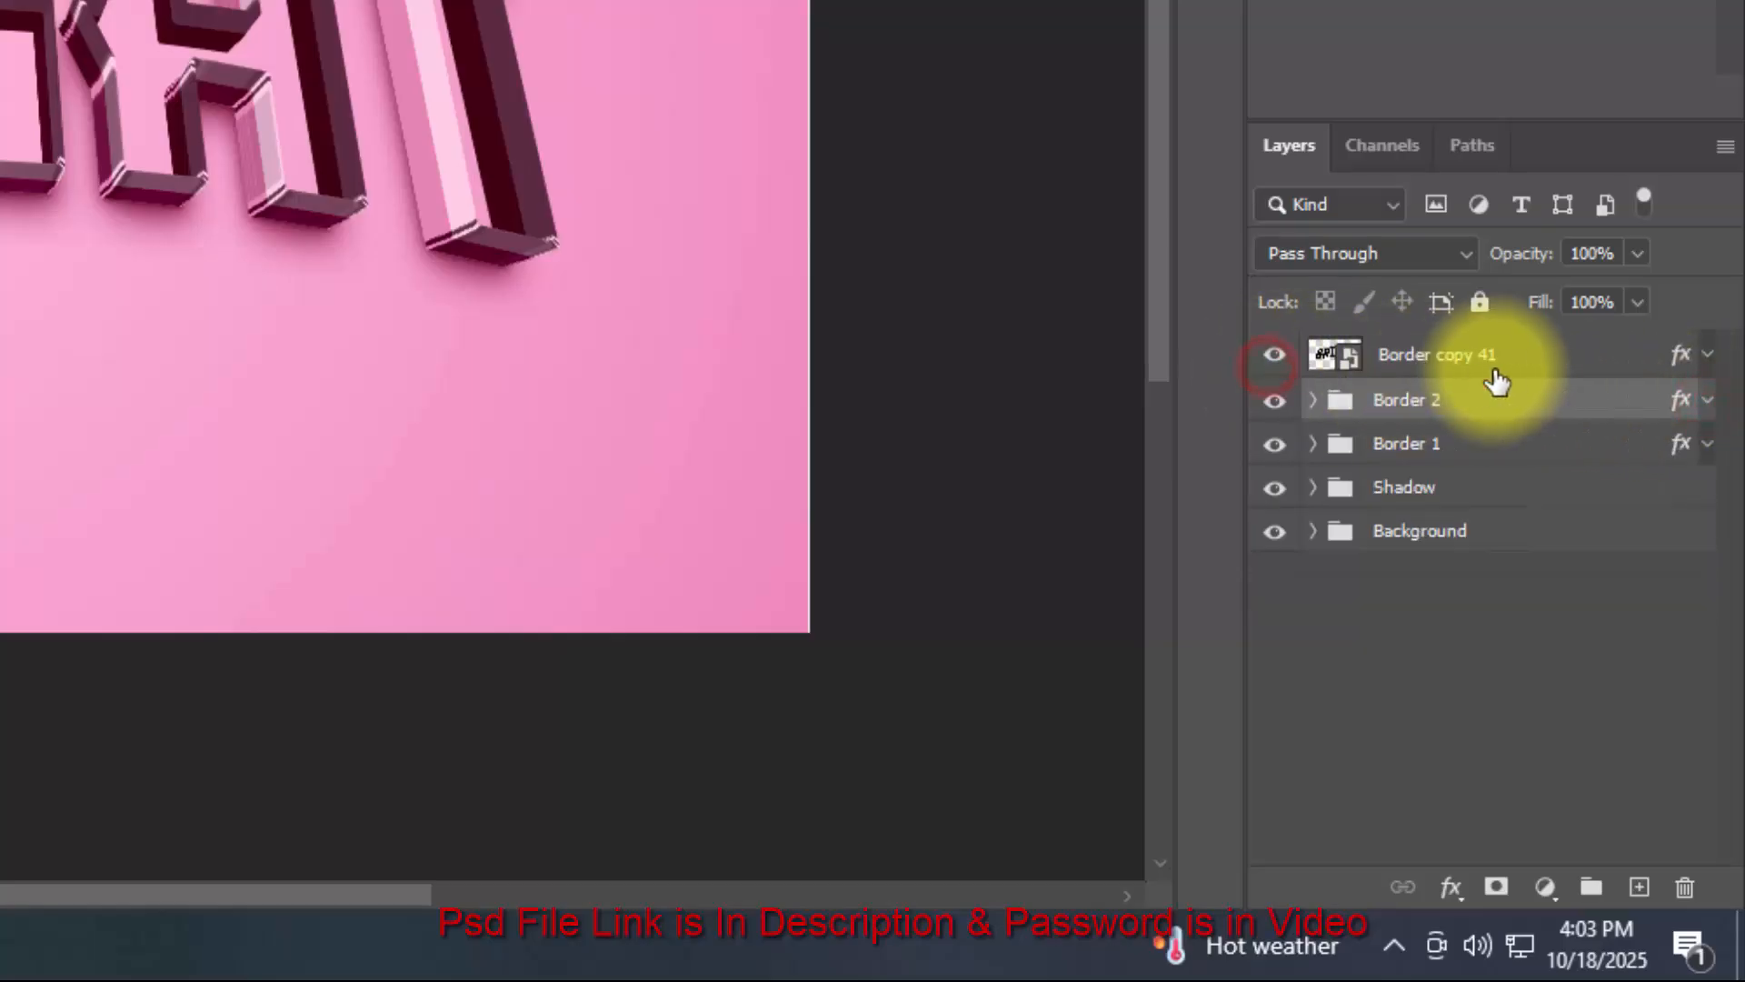
{"action": "right_click", "coordinate": [1498, 372]}
{"action": "left_click", "coordinate": [1306, 377]}
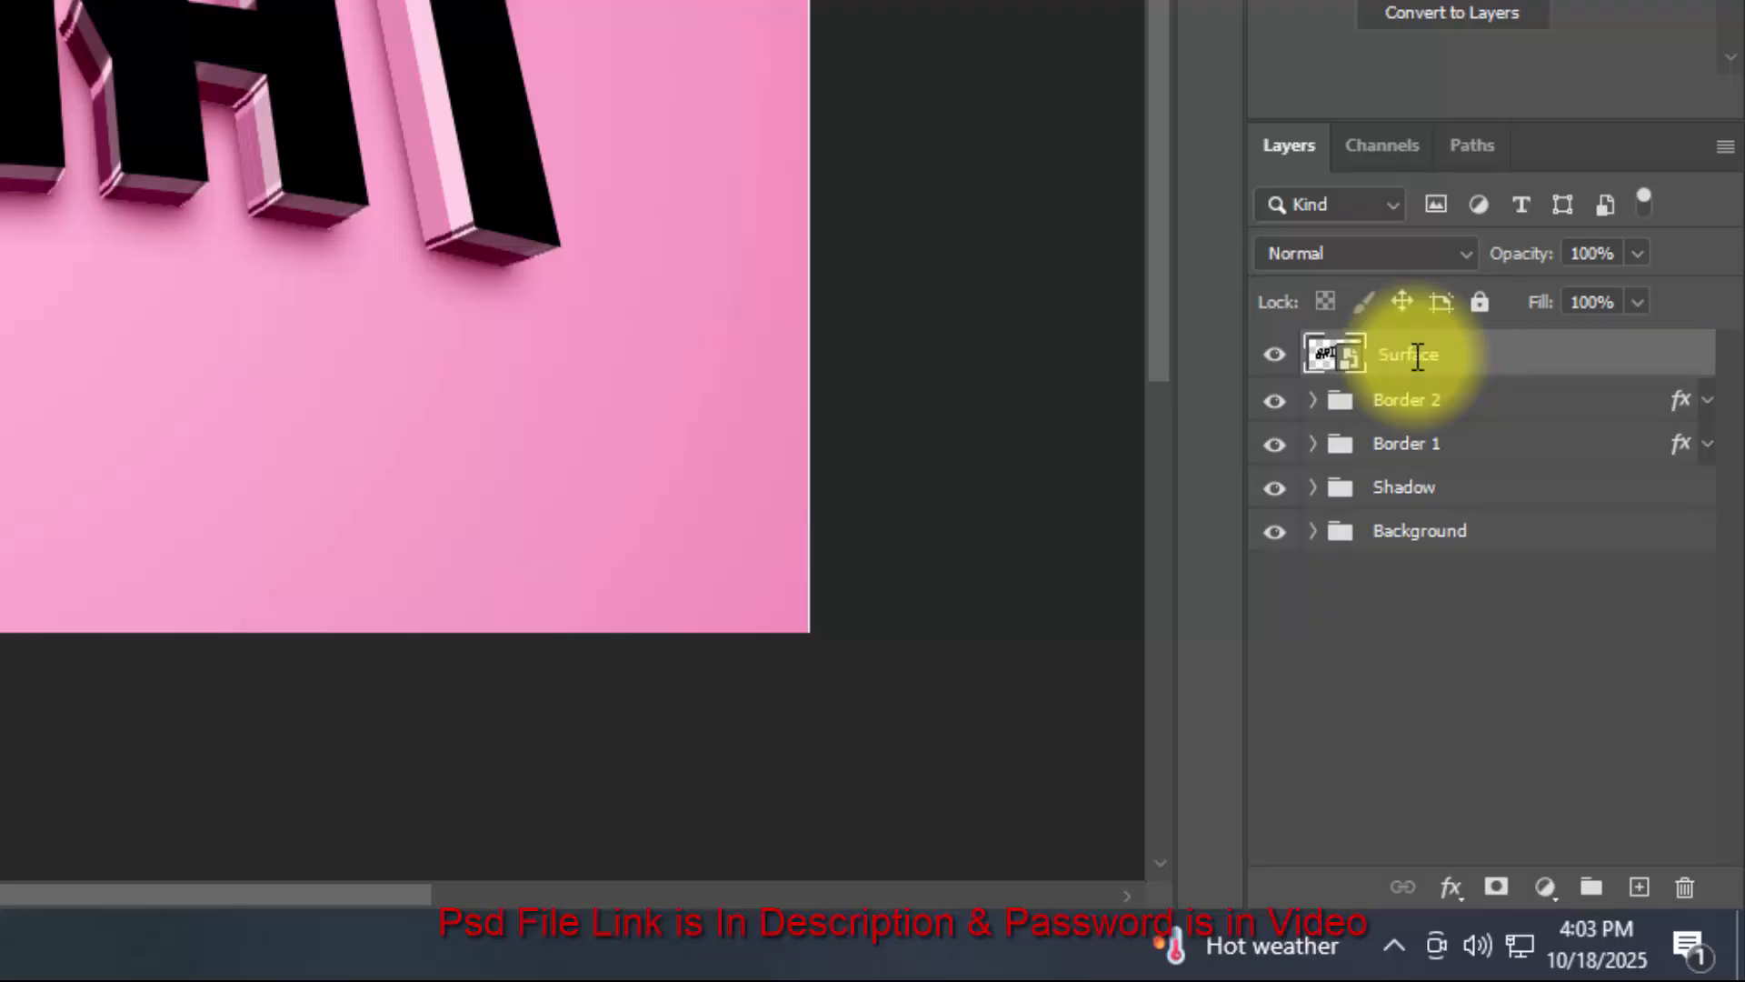
Set the Surface layer's fill opacity to 0% and enable a Gradient Overlay on it.
{"action": "left_click", "coordinate": [1447, 886]}
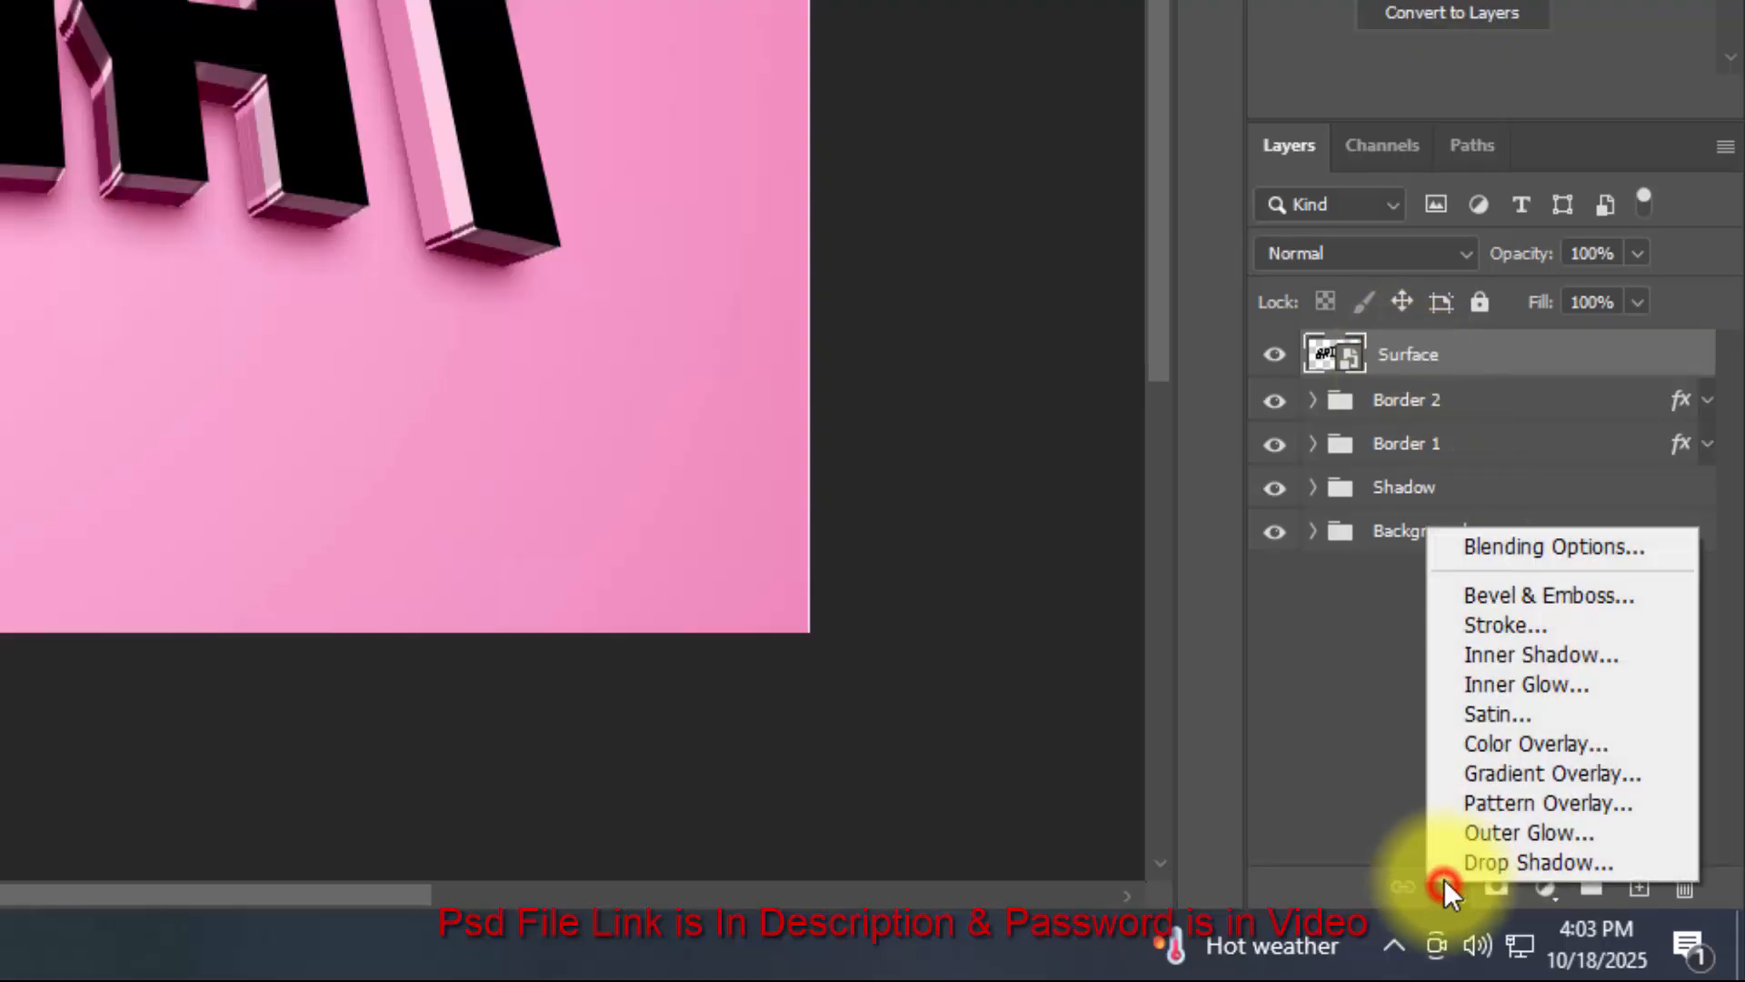
{"action": "left_click", "coordinate": [1494, 548]}
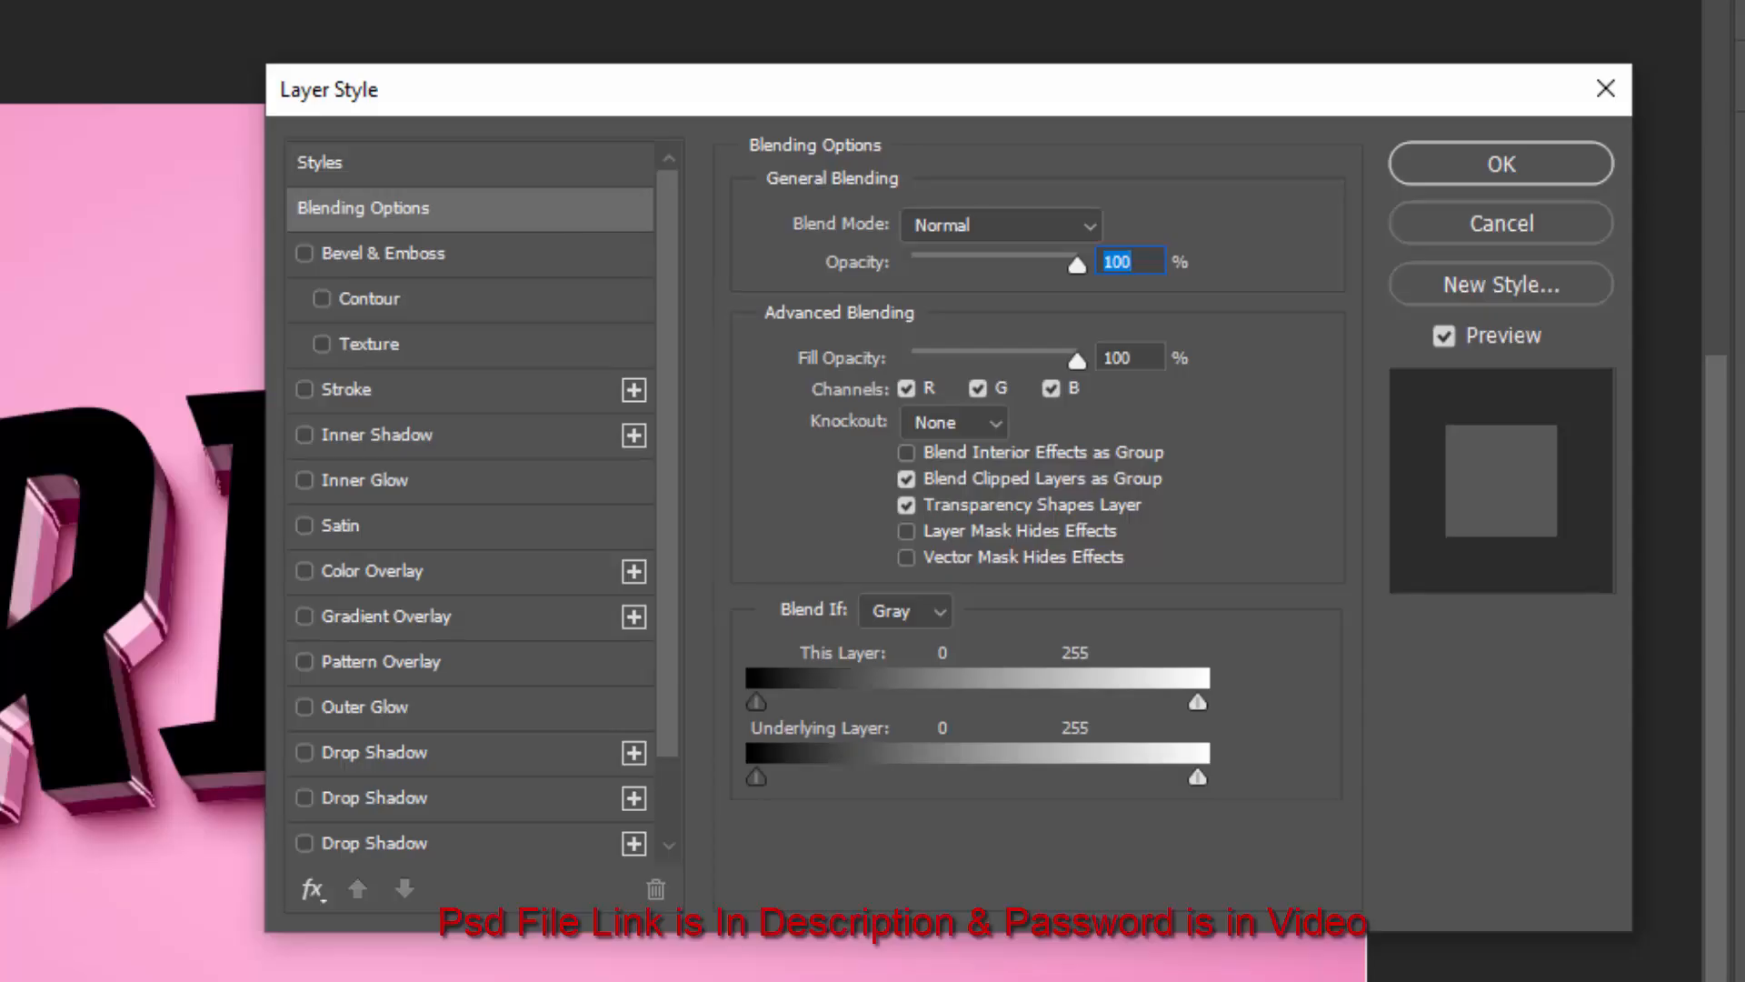
{"action": "left_click", "coordinate": [1127, 358]}
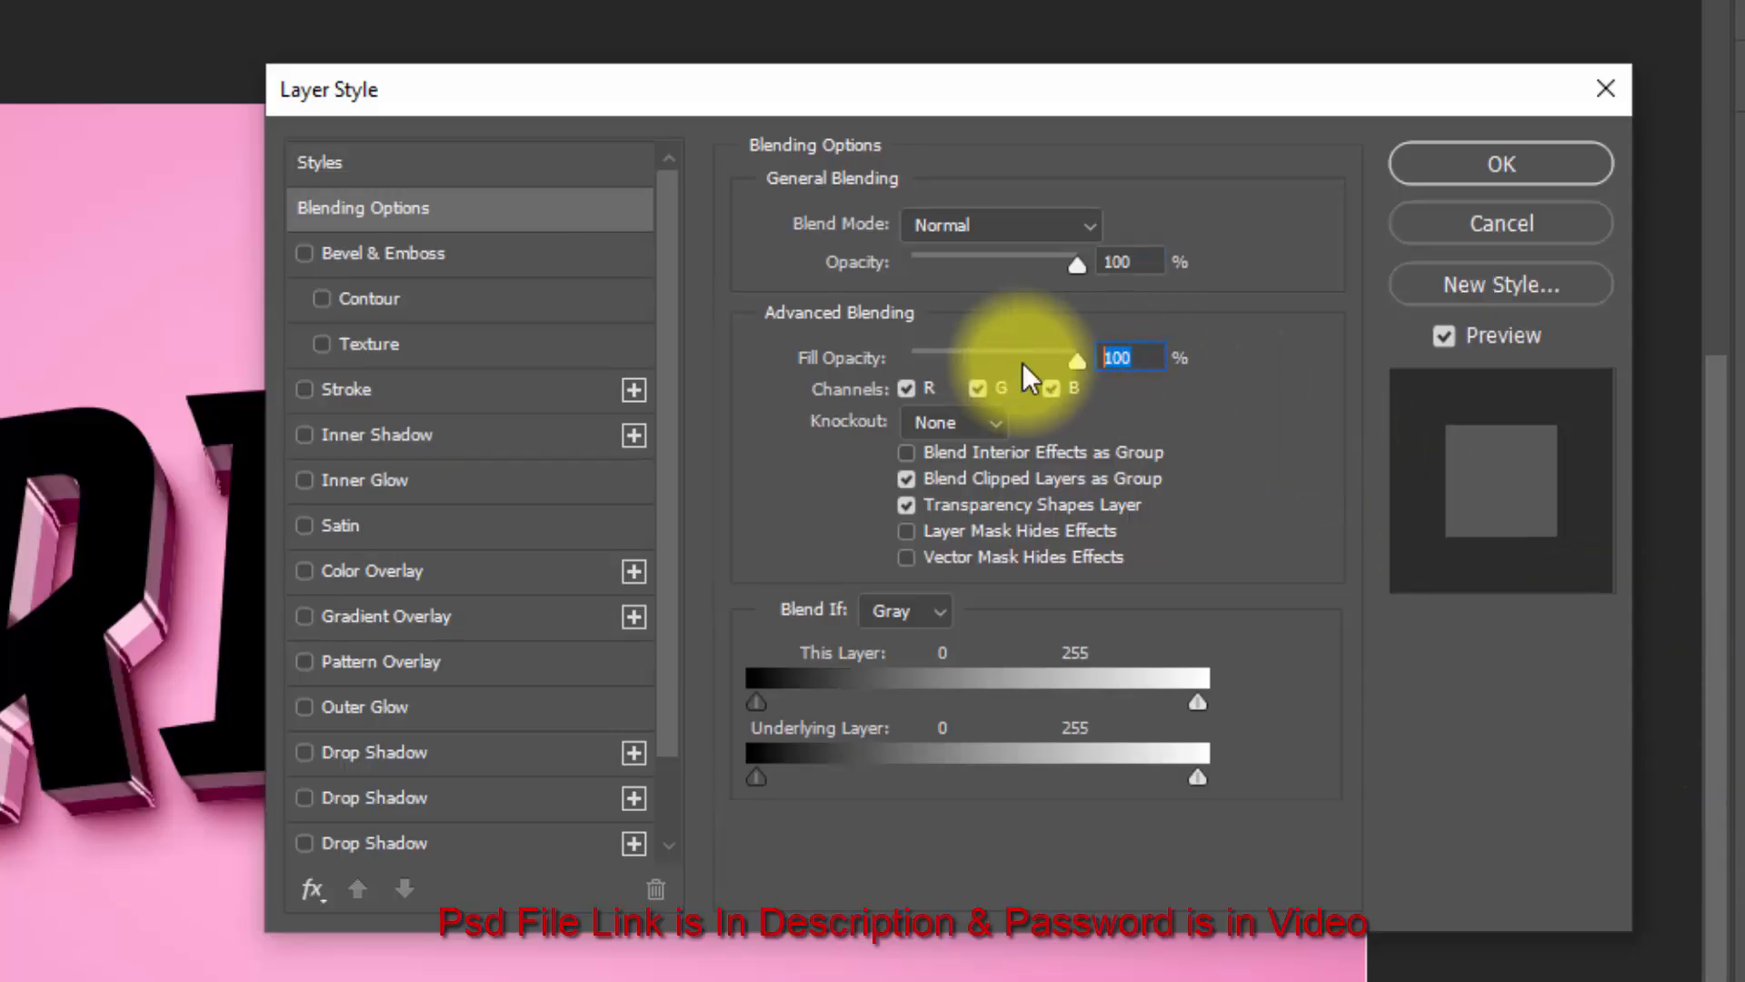
{"action": "type", "text": "0"}
{"action": "left_click", "coordinate": [514, 603]}
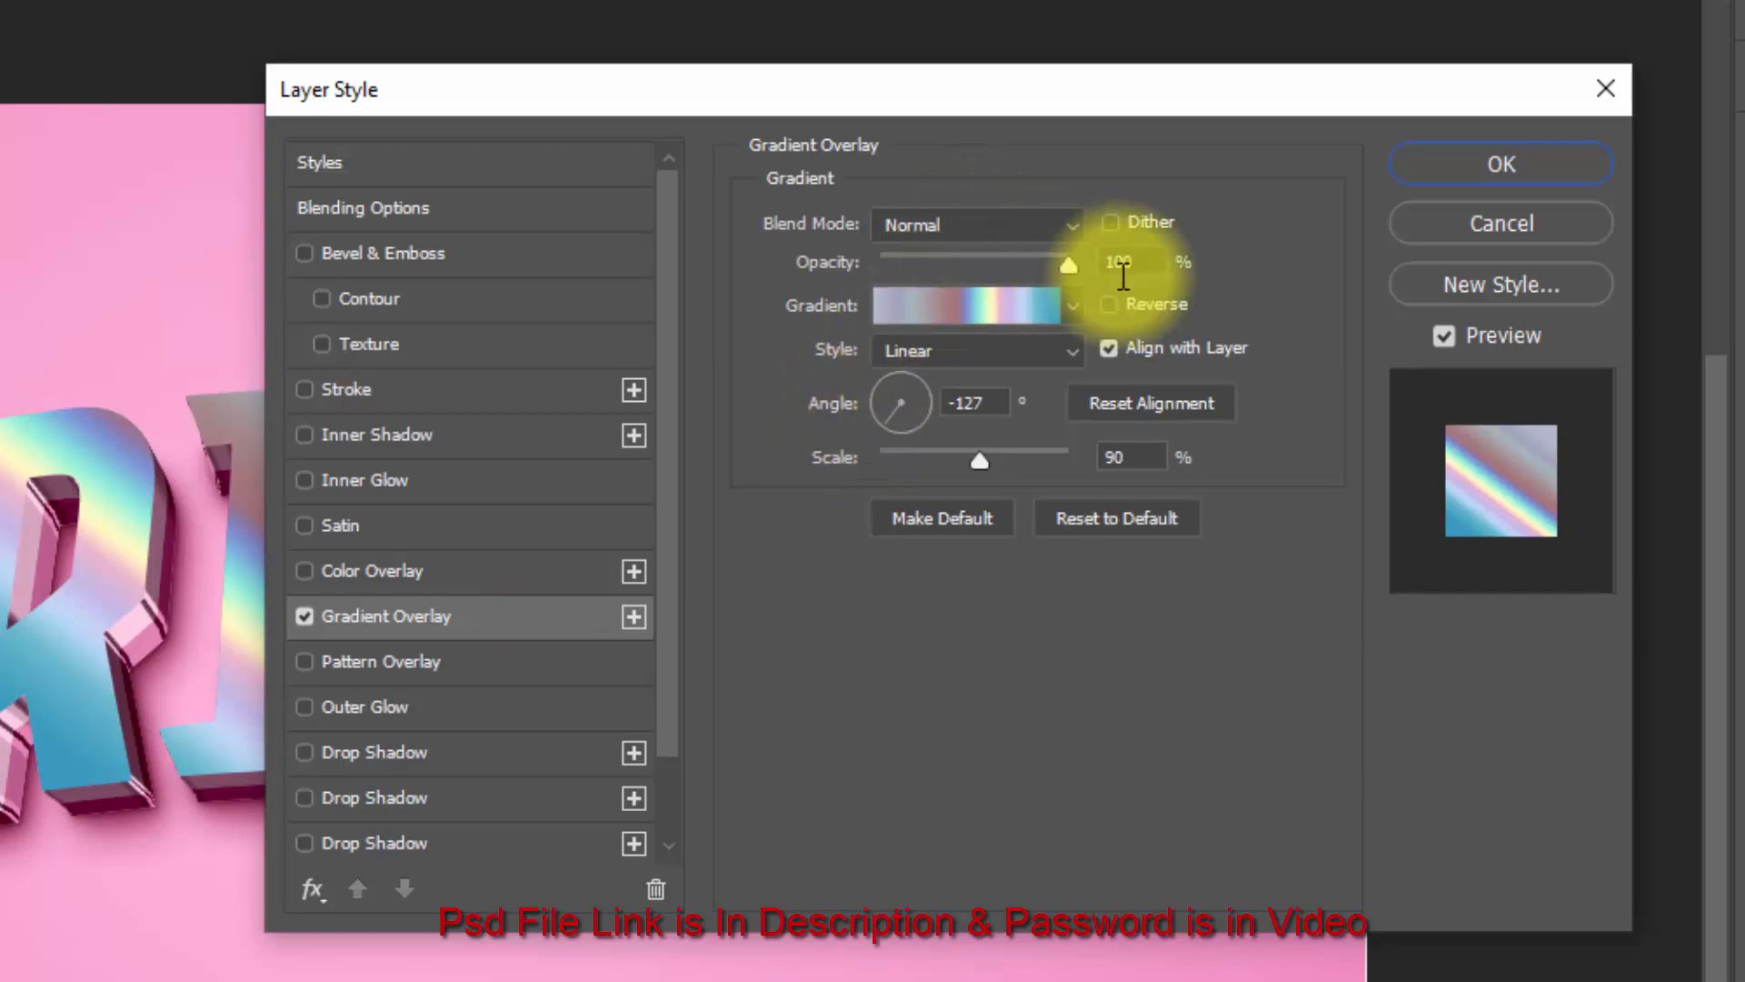
Load the Black, White preset from Basics into the overlay gradient and set its start stop color to c0c0c0.
{"action": "left_click", "coordinate": [979, 308]}
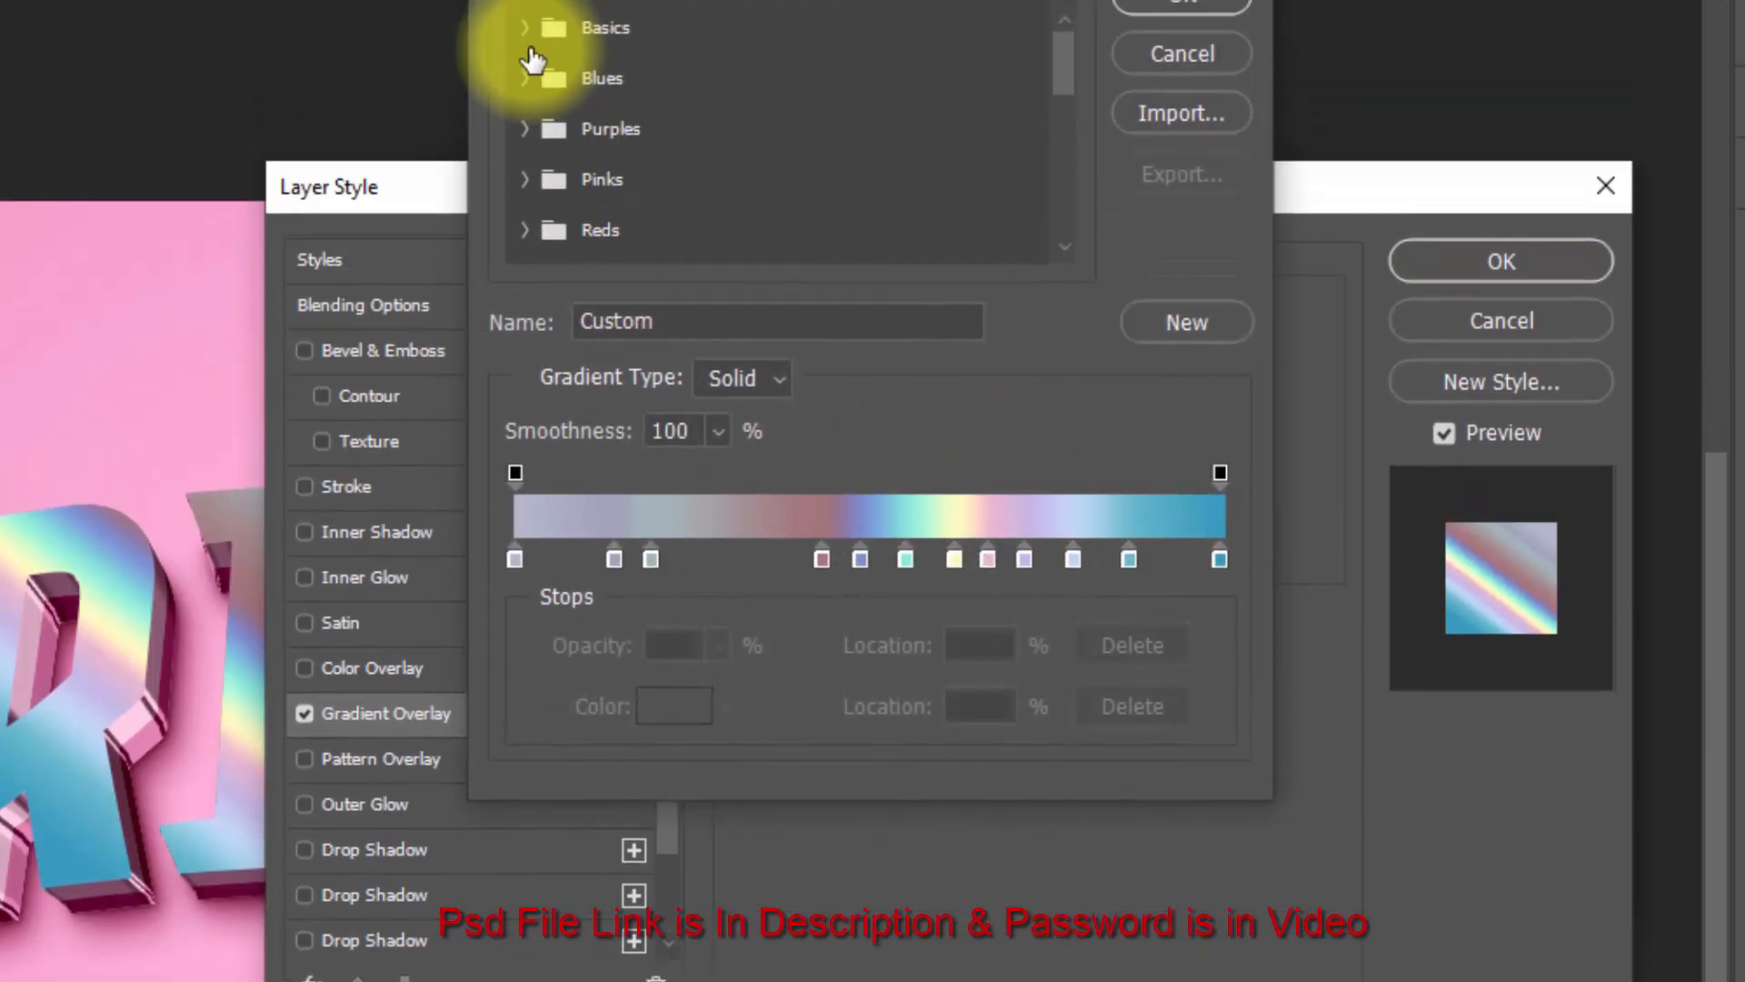
{"action": "left_click", "coordinate": [525, 28]}
{"action": "left_click", "coordinate": [680, 81]}
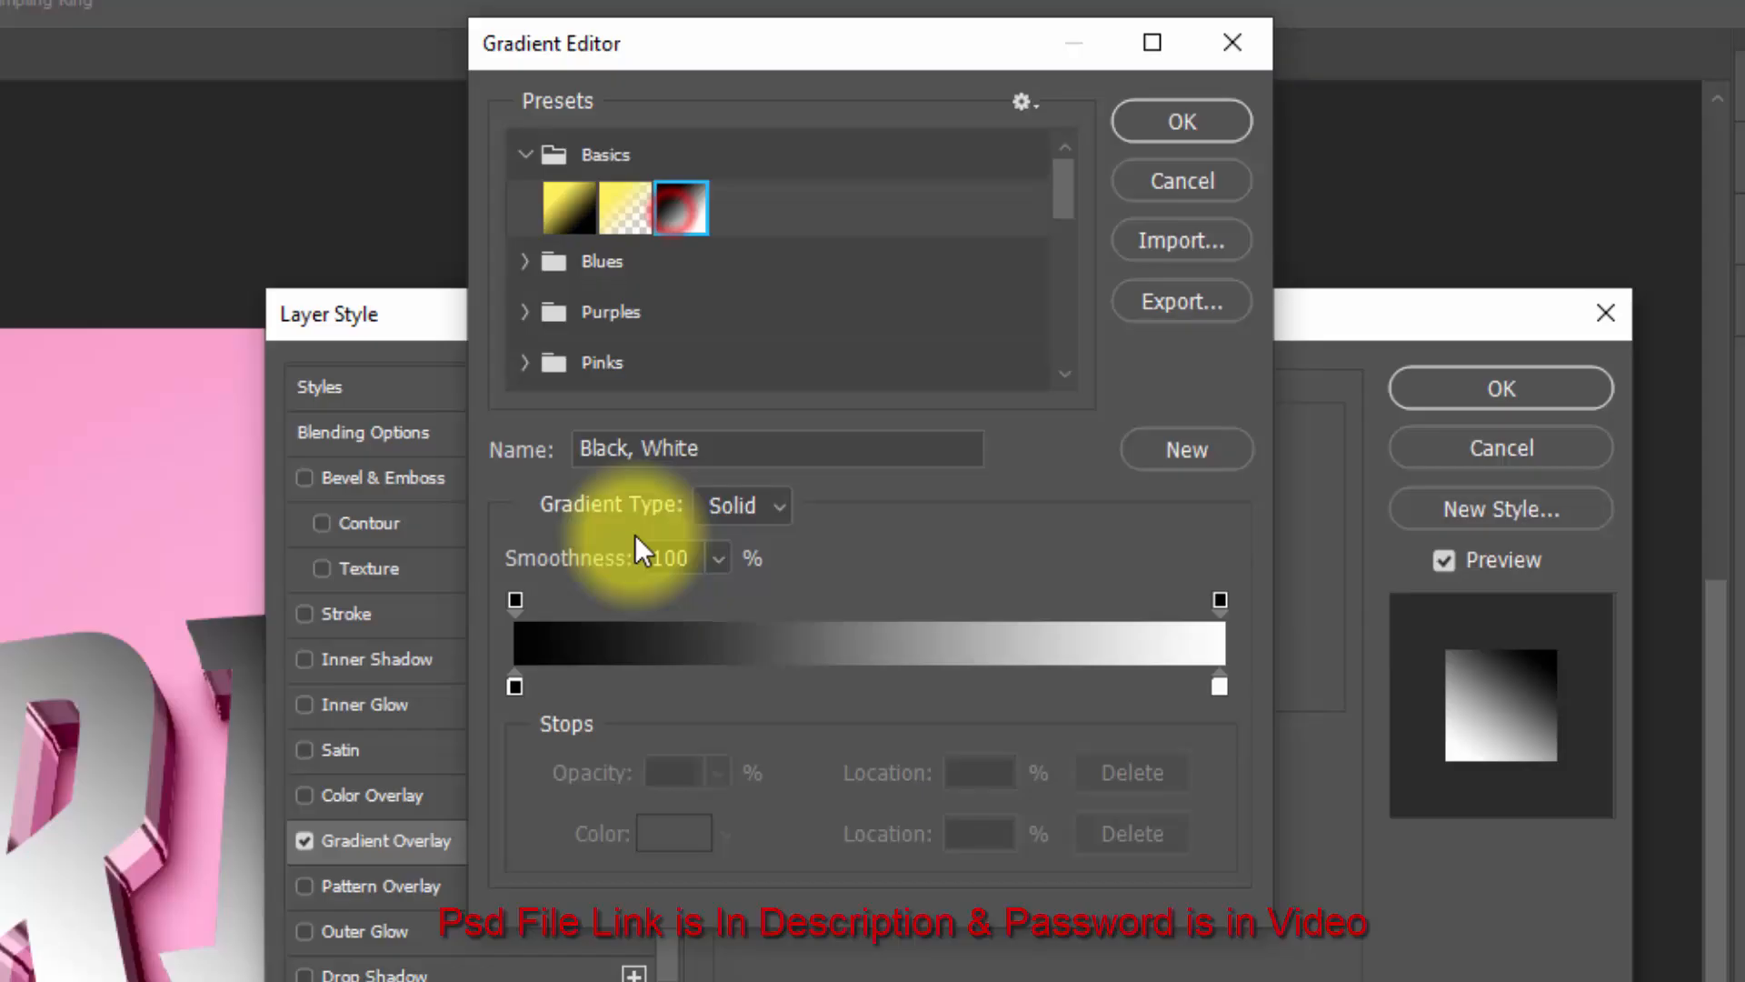
{"action": "left_click", "coordinate": [516, 688]}
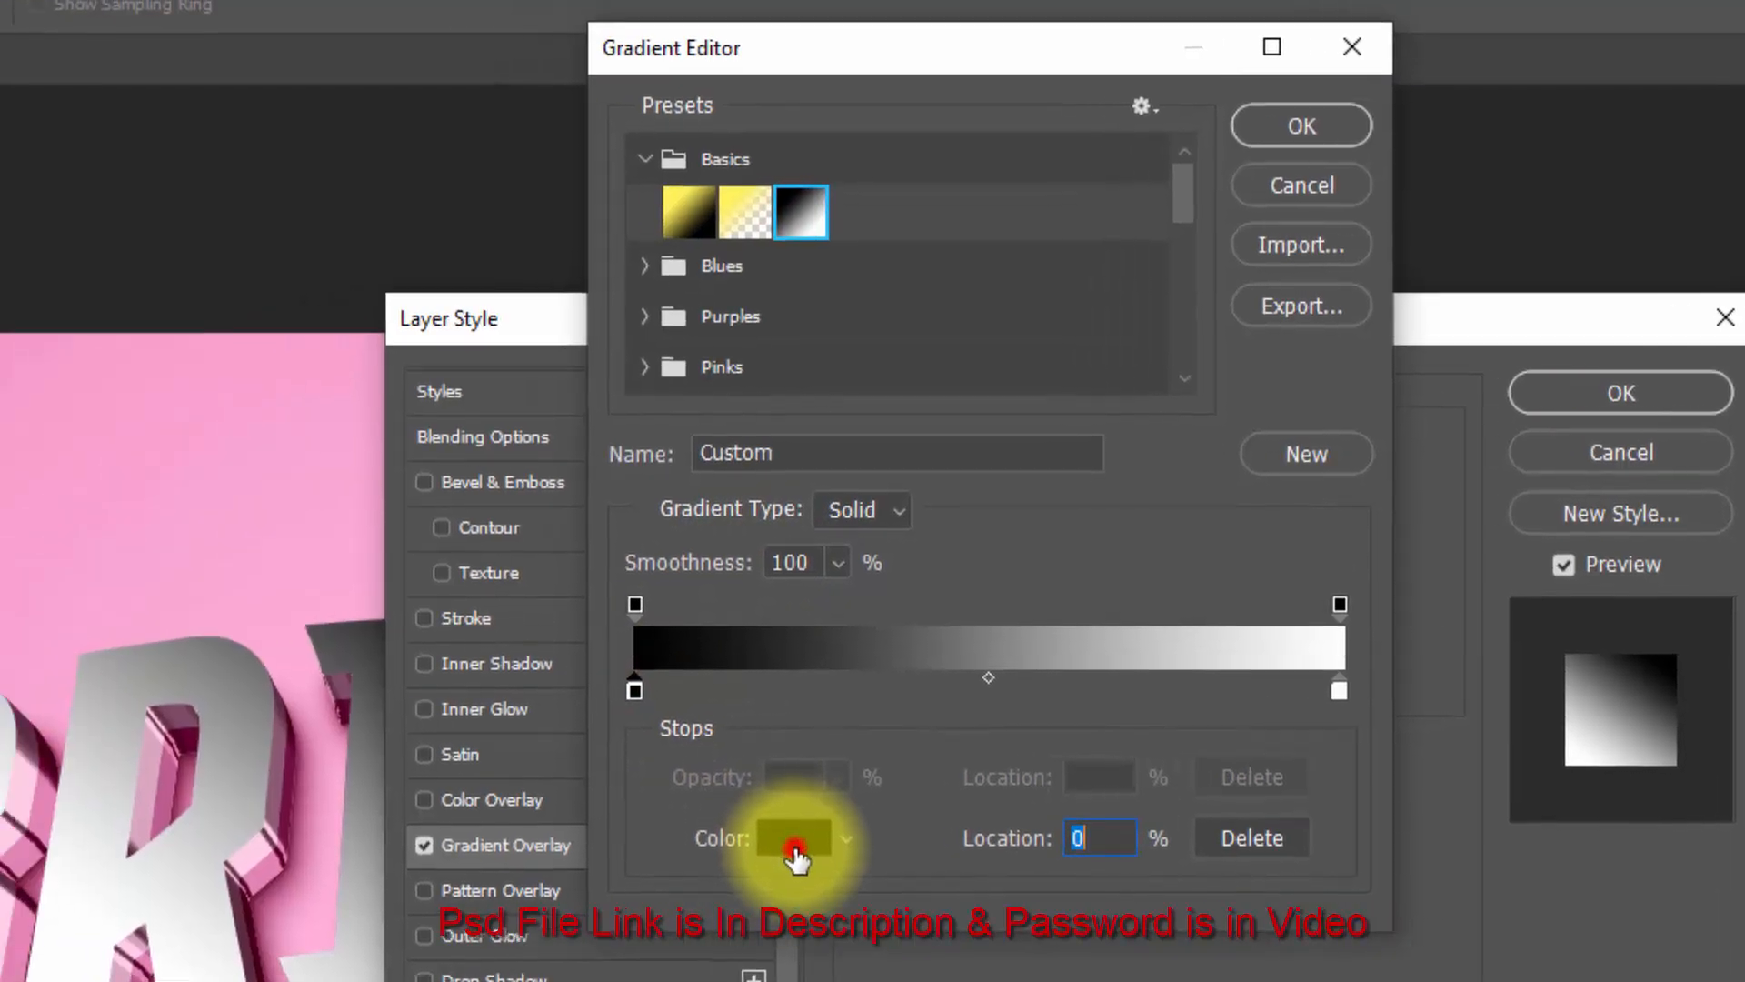
{"action": "left_click", "coordinate": [796, 852]}
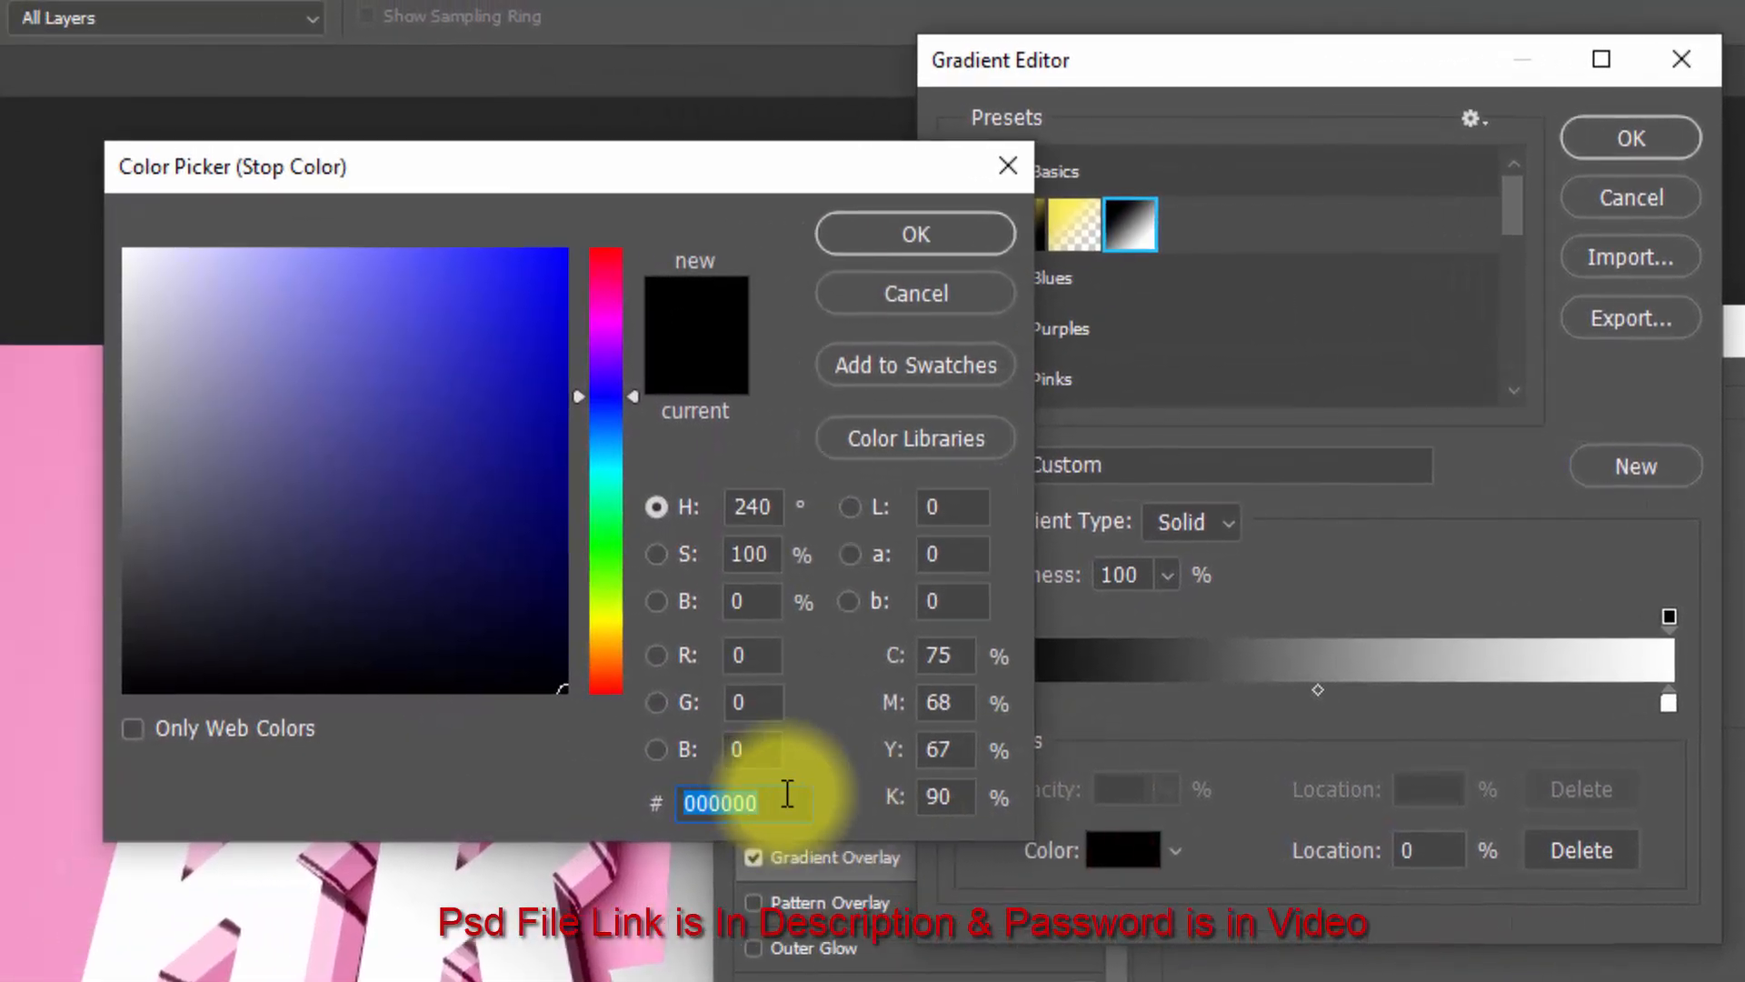
{"action": "type", "text": "c0c0"}
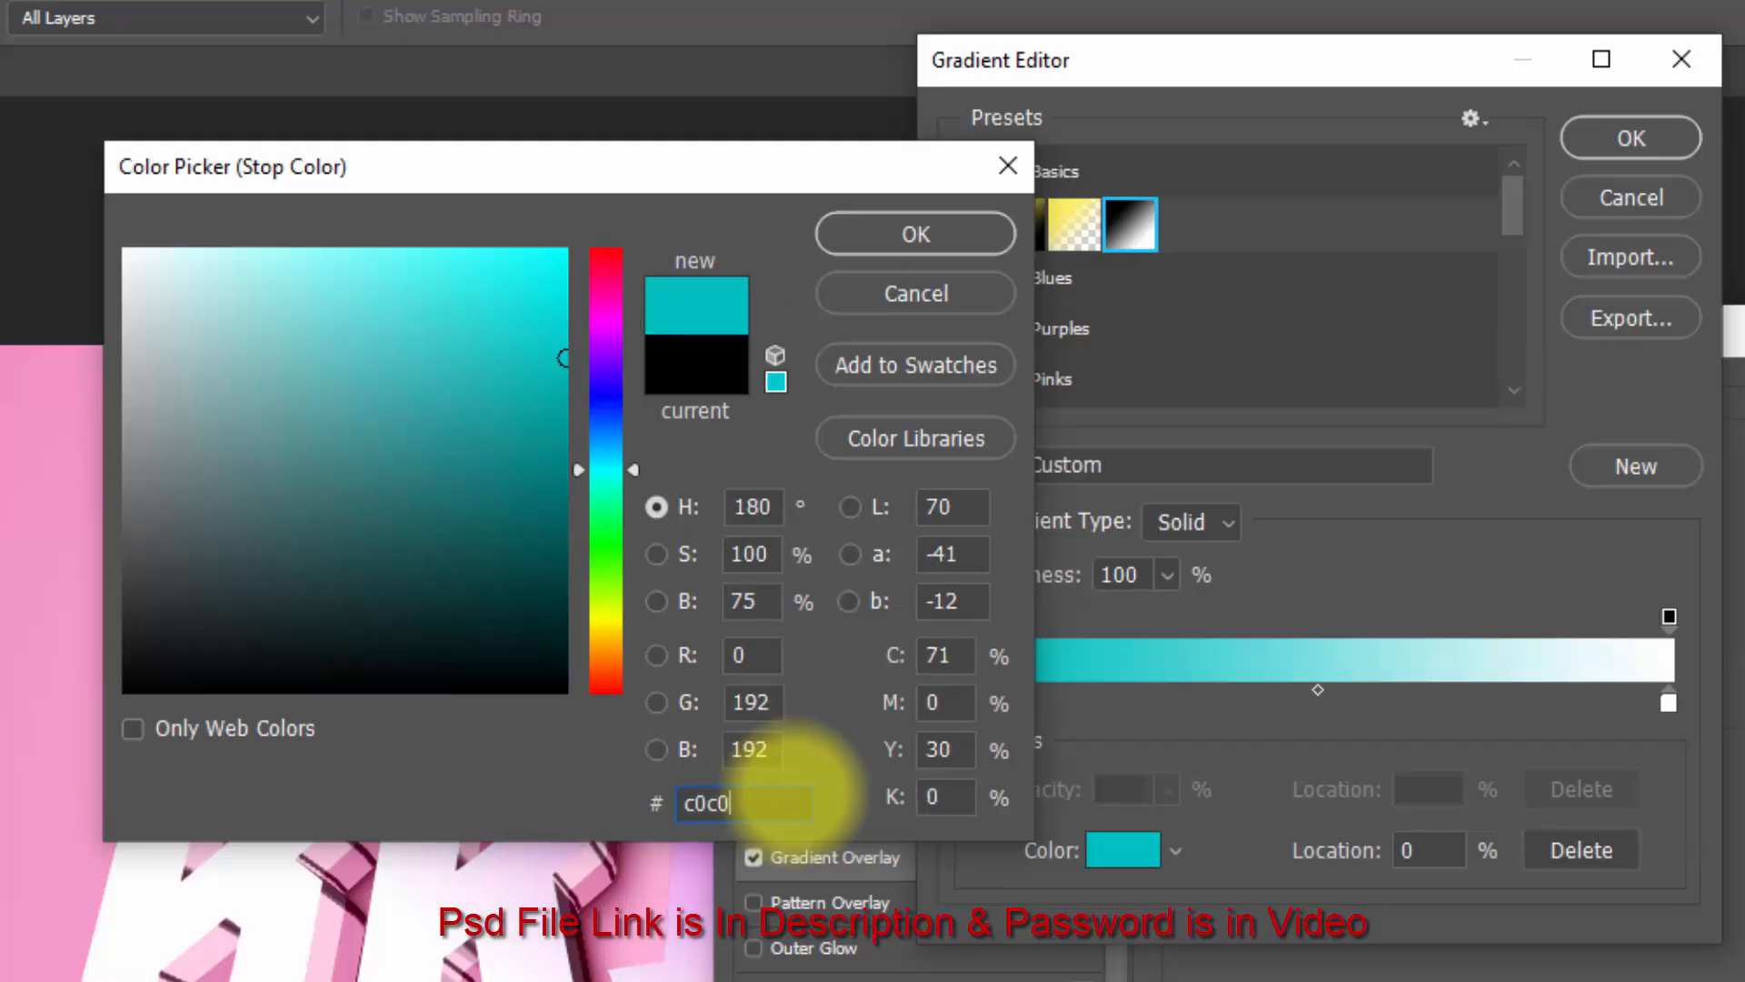
{"action": "type", "text": "c0"}
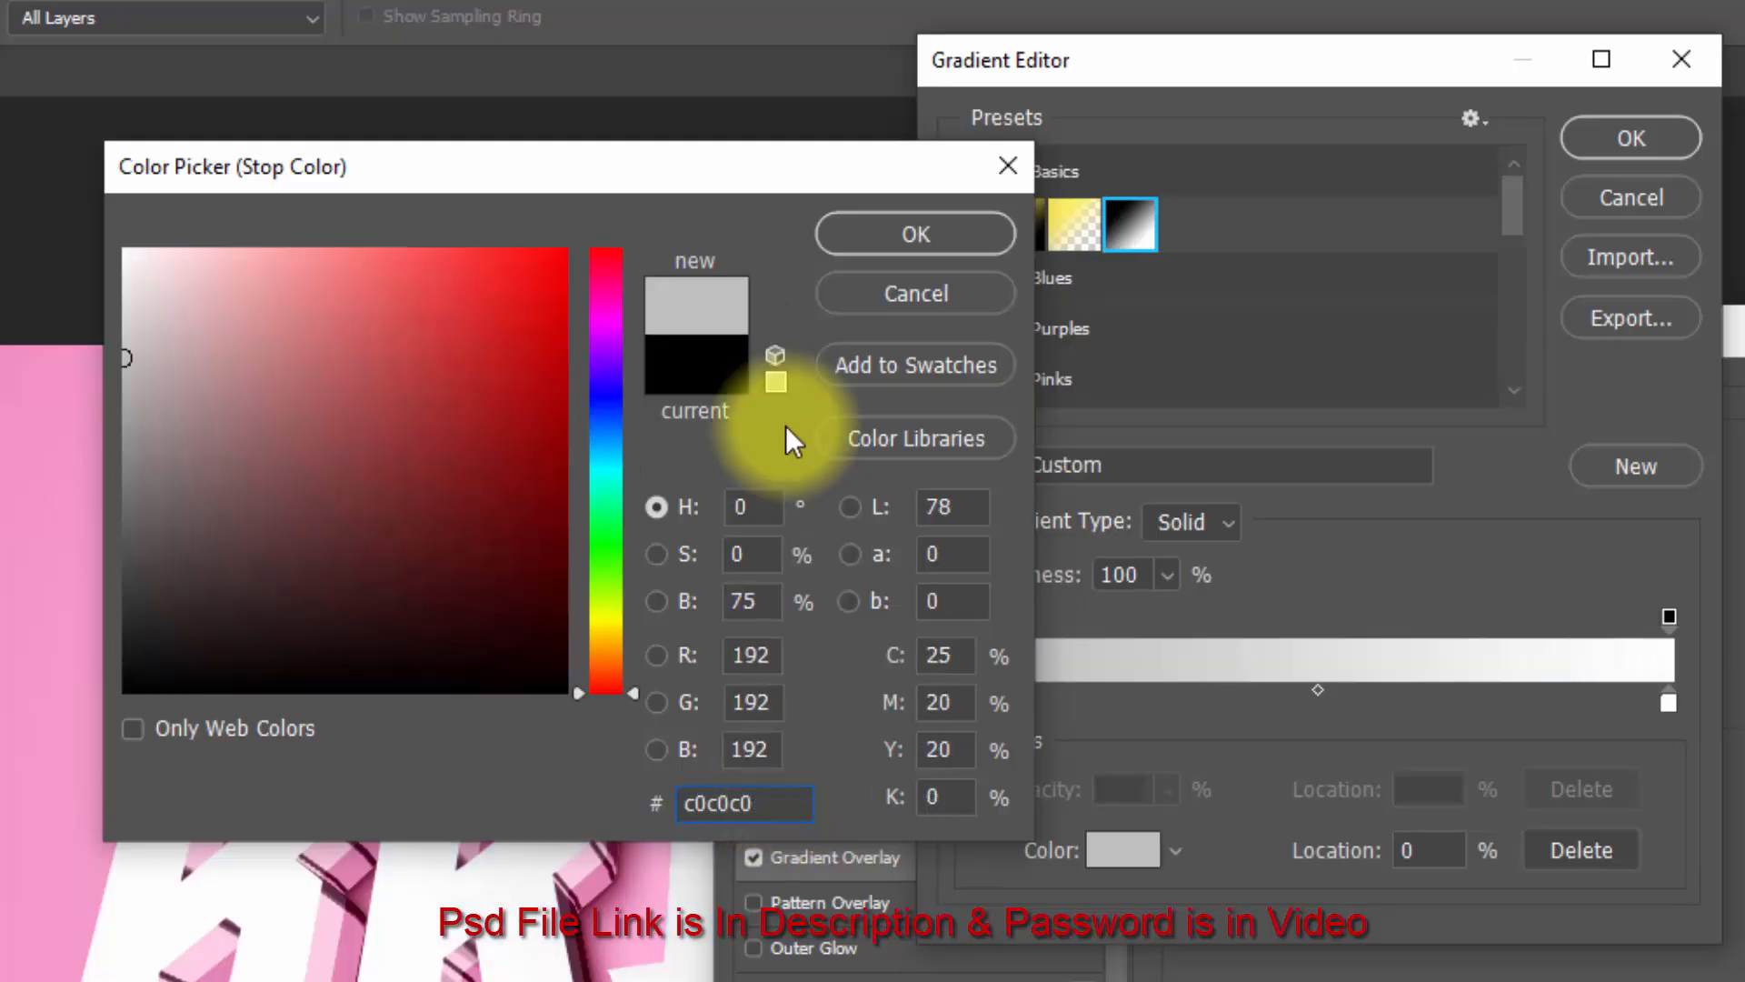
{"action": "left_click", "coordinate": [833, 227]}
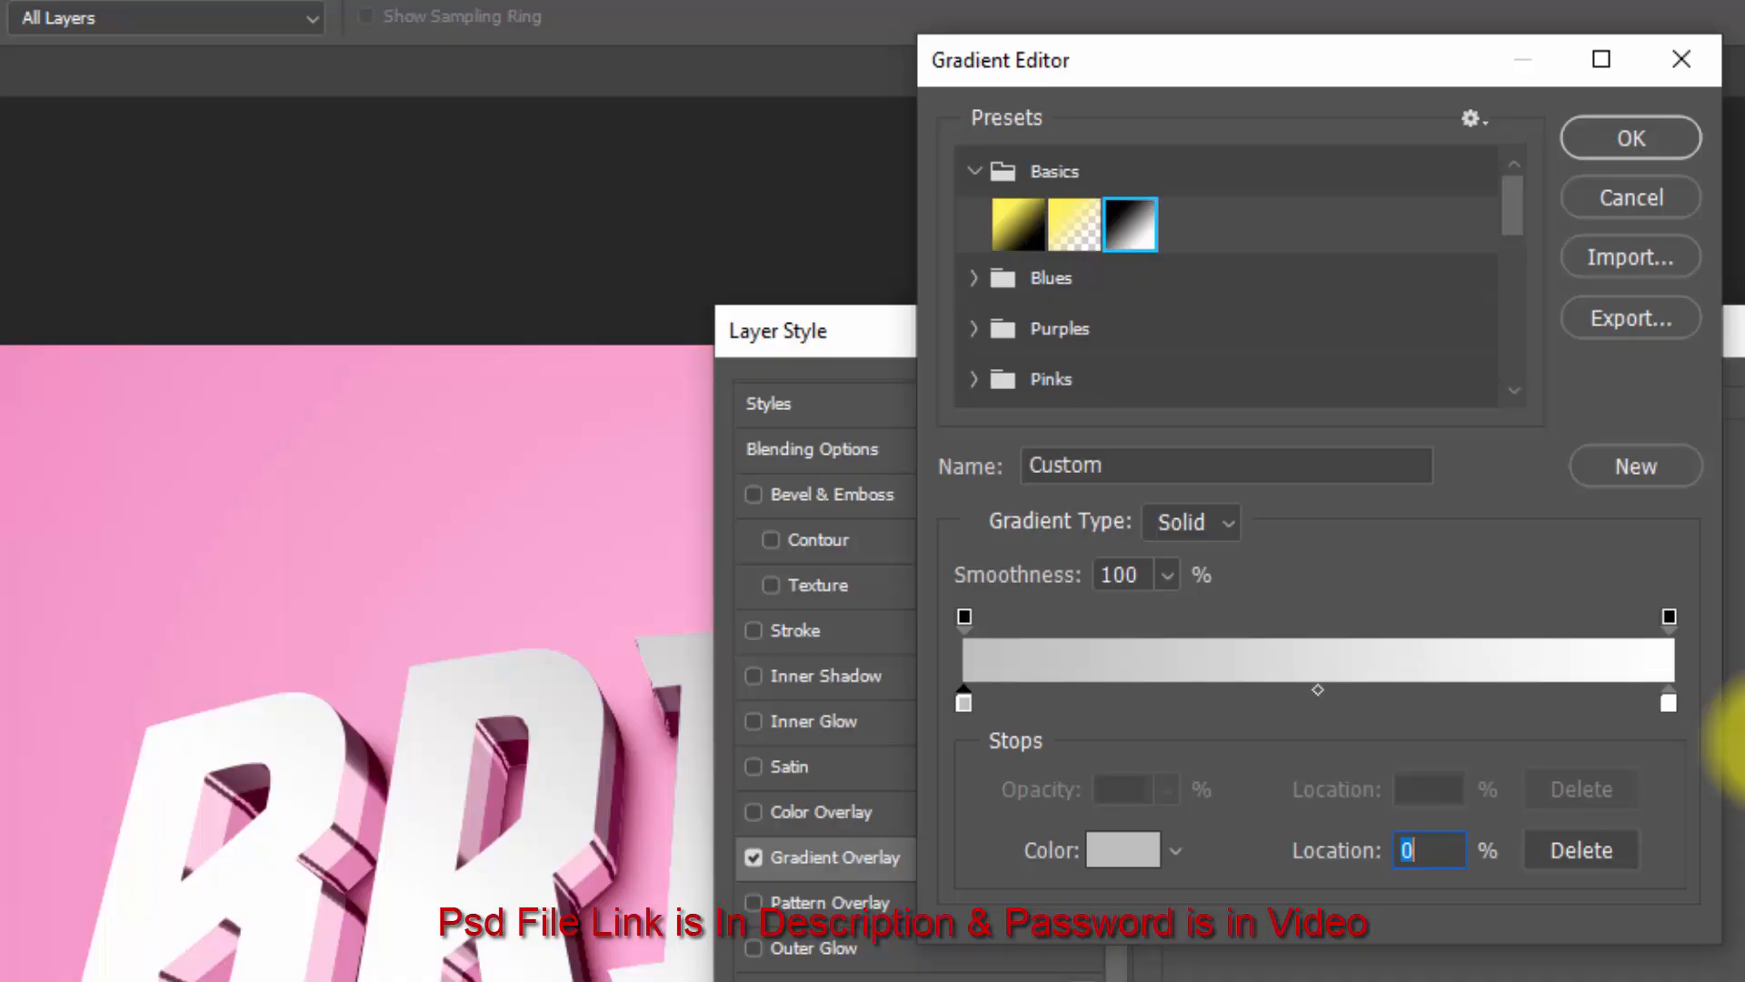
Confirm ffffff as the gradient's end stop color and accept the edited gradient.
{"action": "left_click", "coordinate": [1670, 703]}
{"action": "left_click", "coordinate": [1126, 851]}
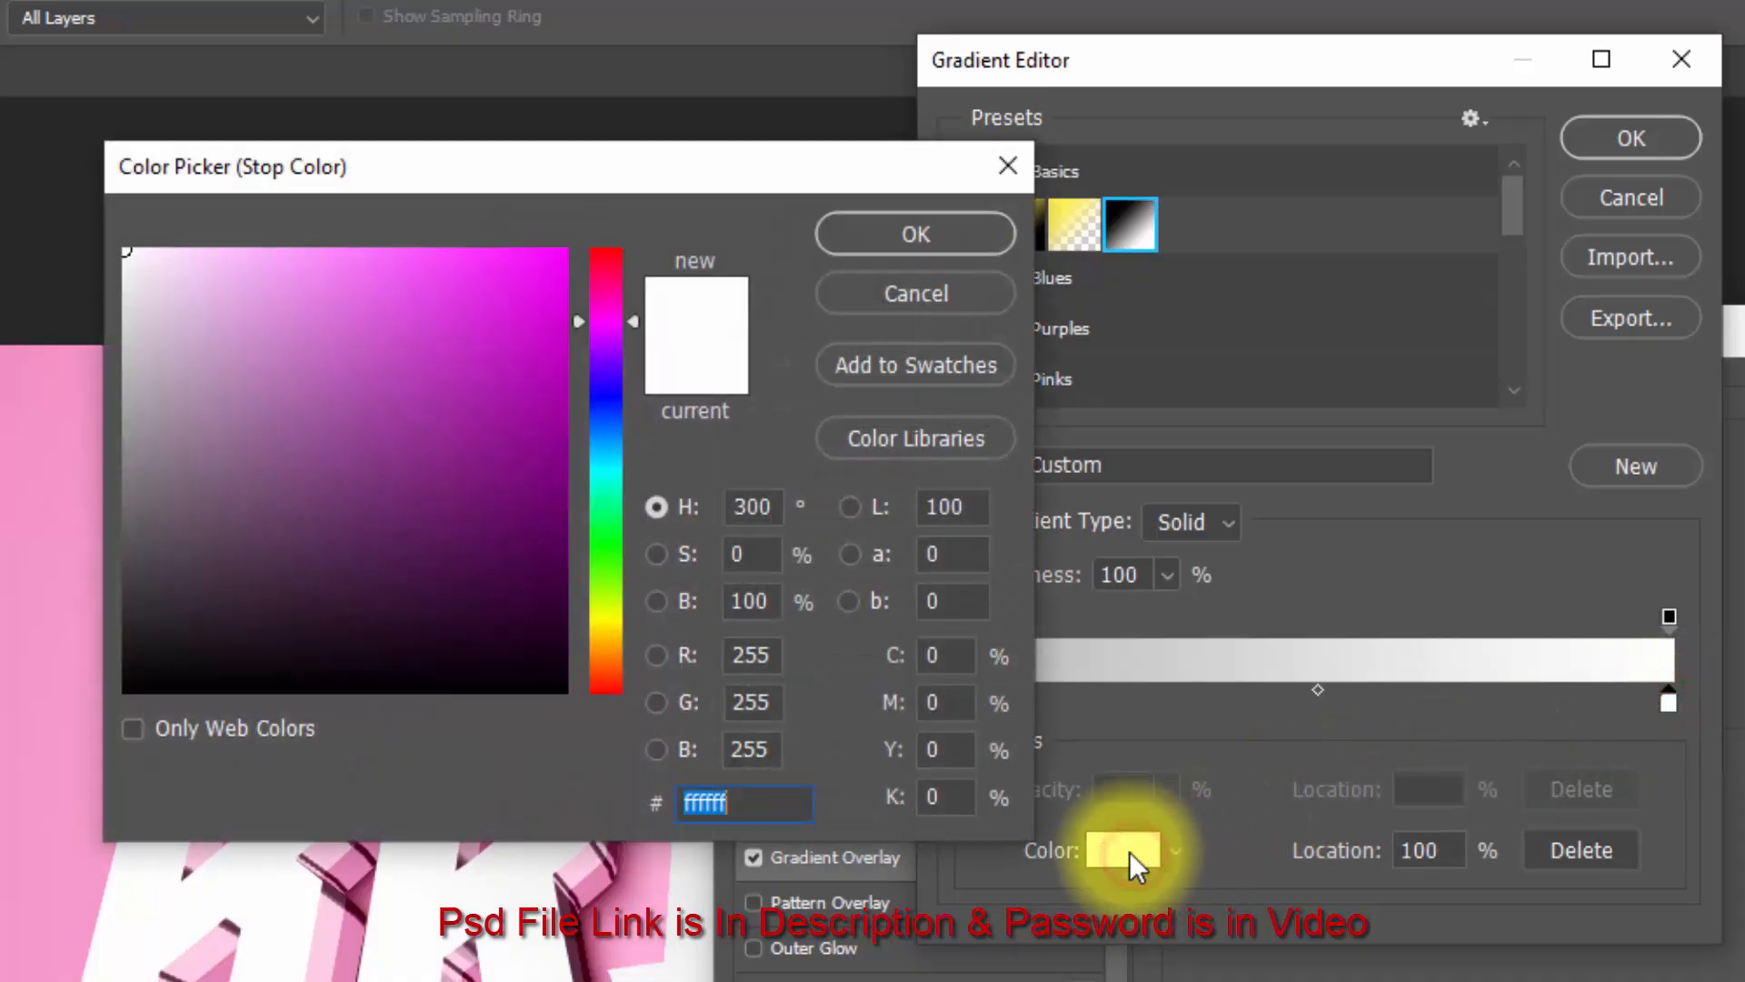
{"action": "left_click", "coordinate": [878, 245]}
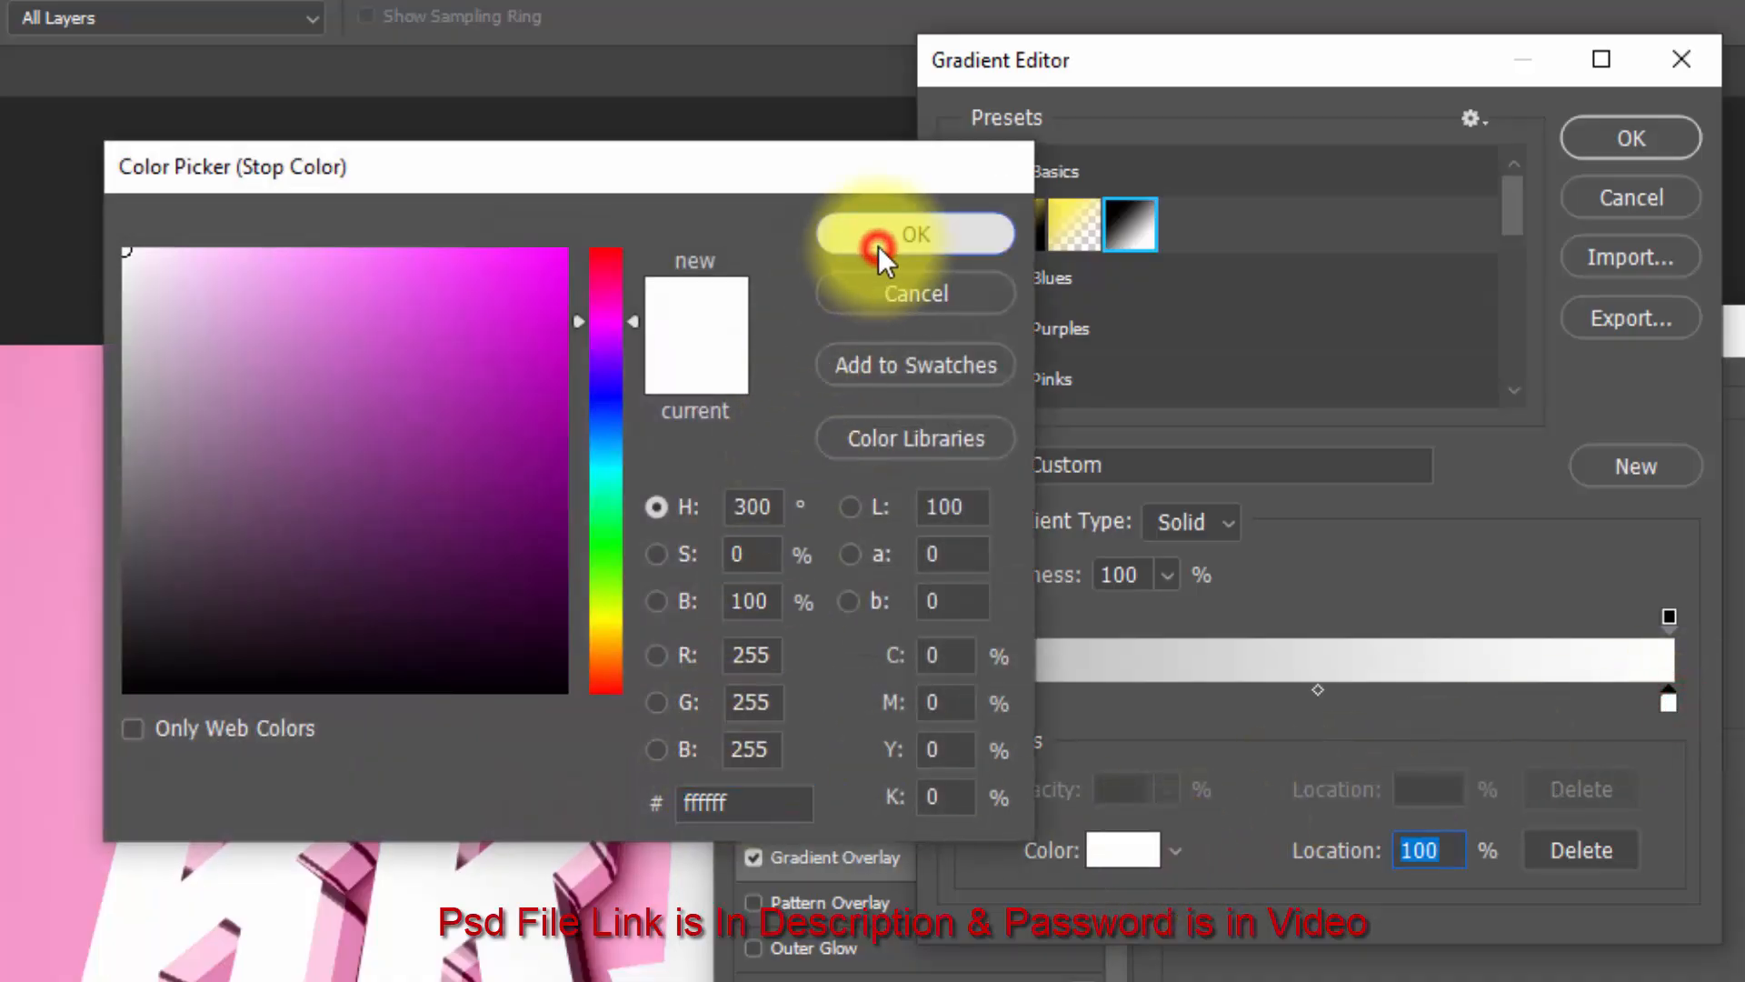
{"action": "left_click", "coordinate": [1605, 137]}
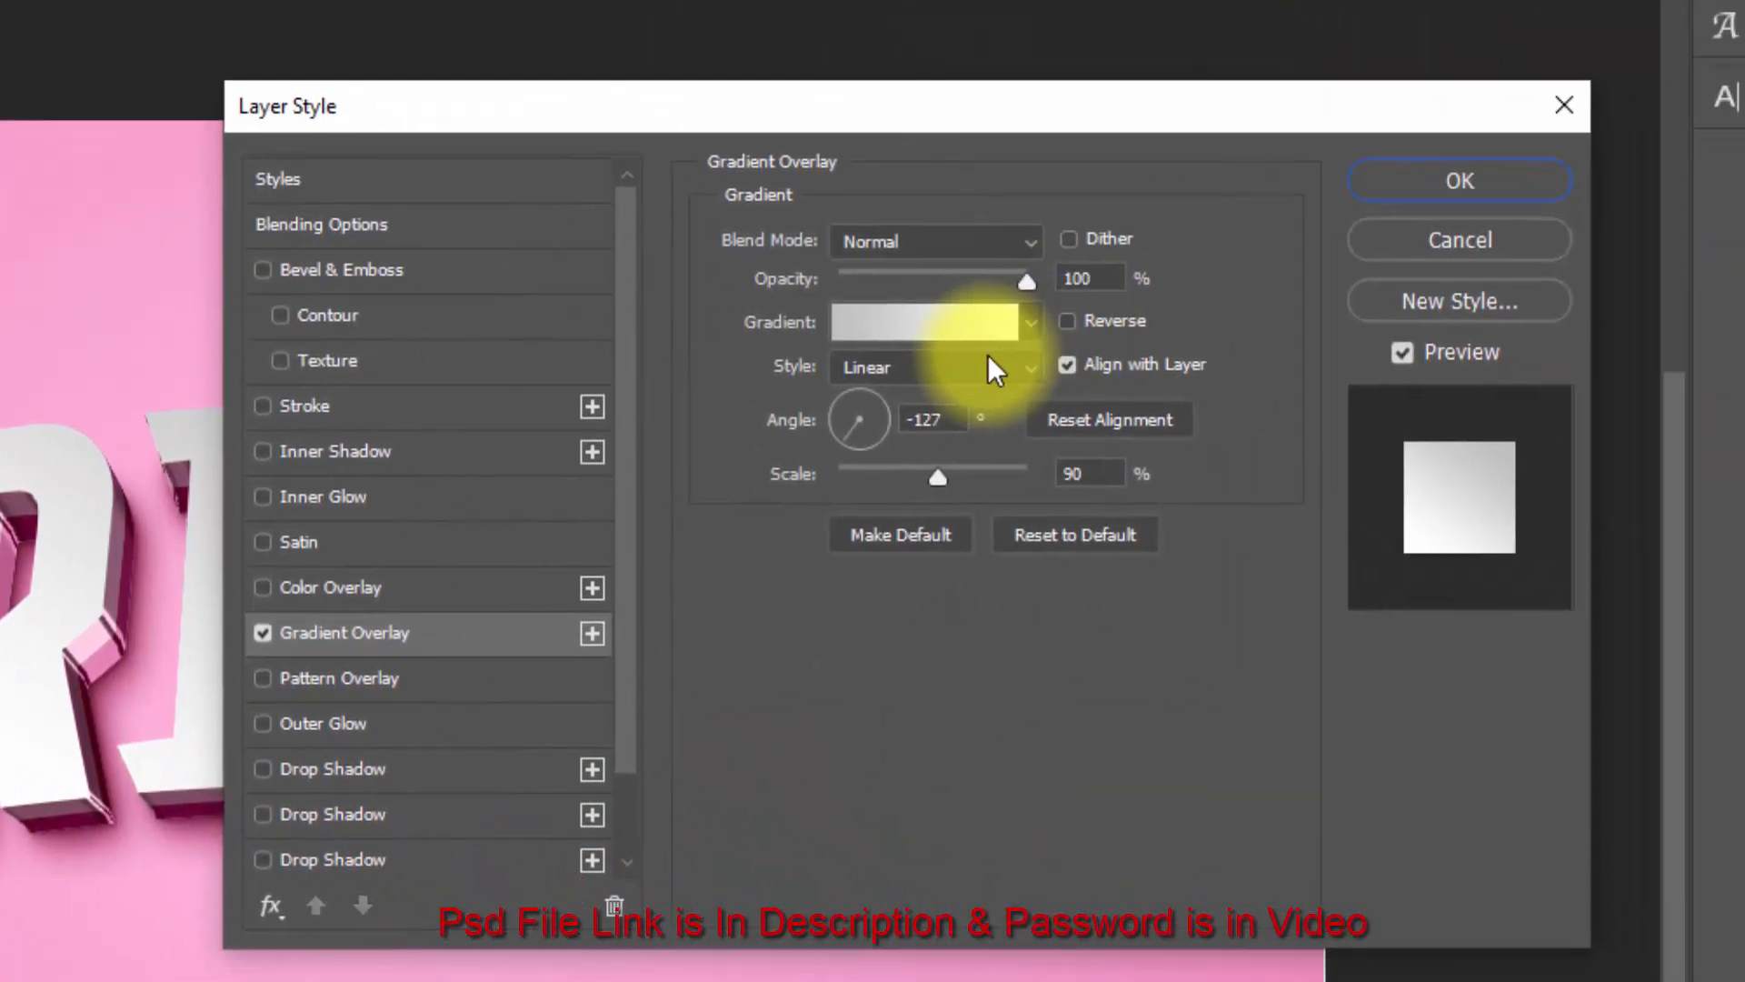
Set the Gradient Overlay to a -90° angle, 150% scale and reversed, apply the style, and collapse Surface's effects list.
{"action": "double_click", "coordinate": [950, 417]}
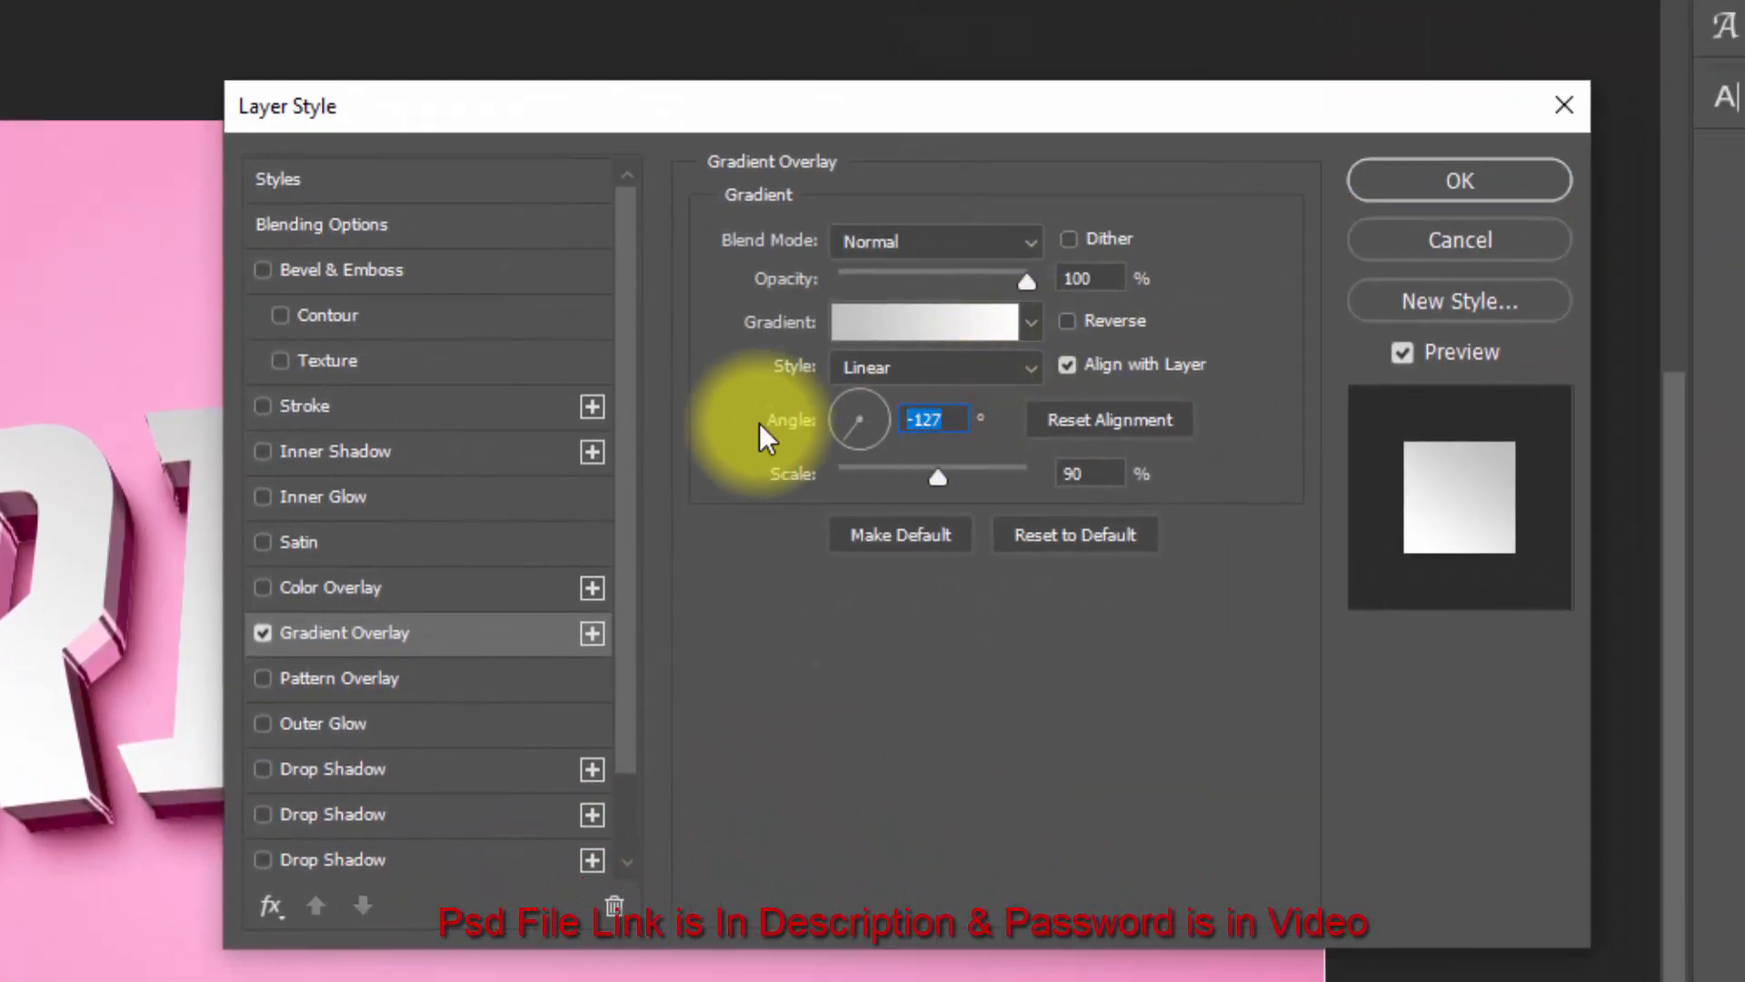
{"action": "type", "text": "-90"}
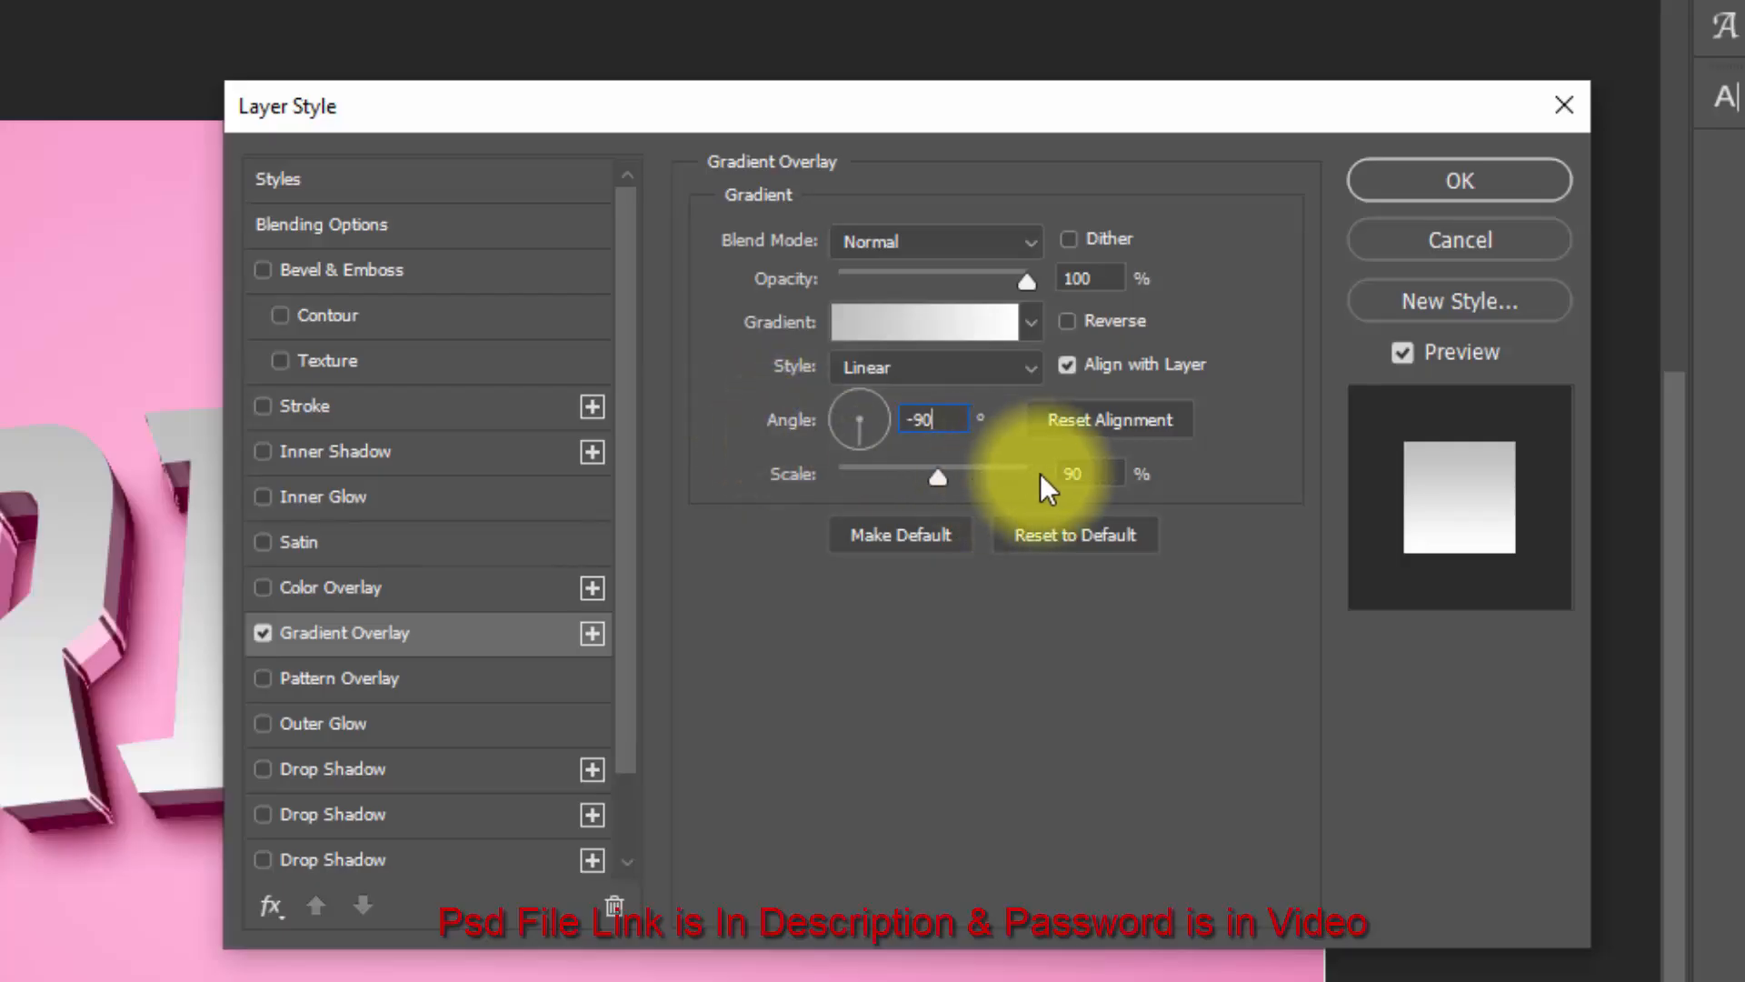
{"action": "left_click_drag", "start_coordinate": [1091, 475], "coordinate": [1054, 475]}
{"action": "type", "text": "150"}
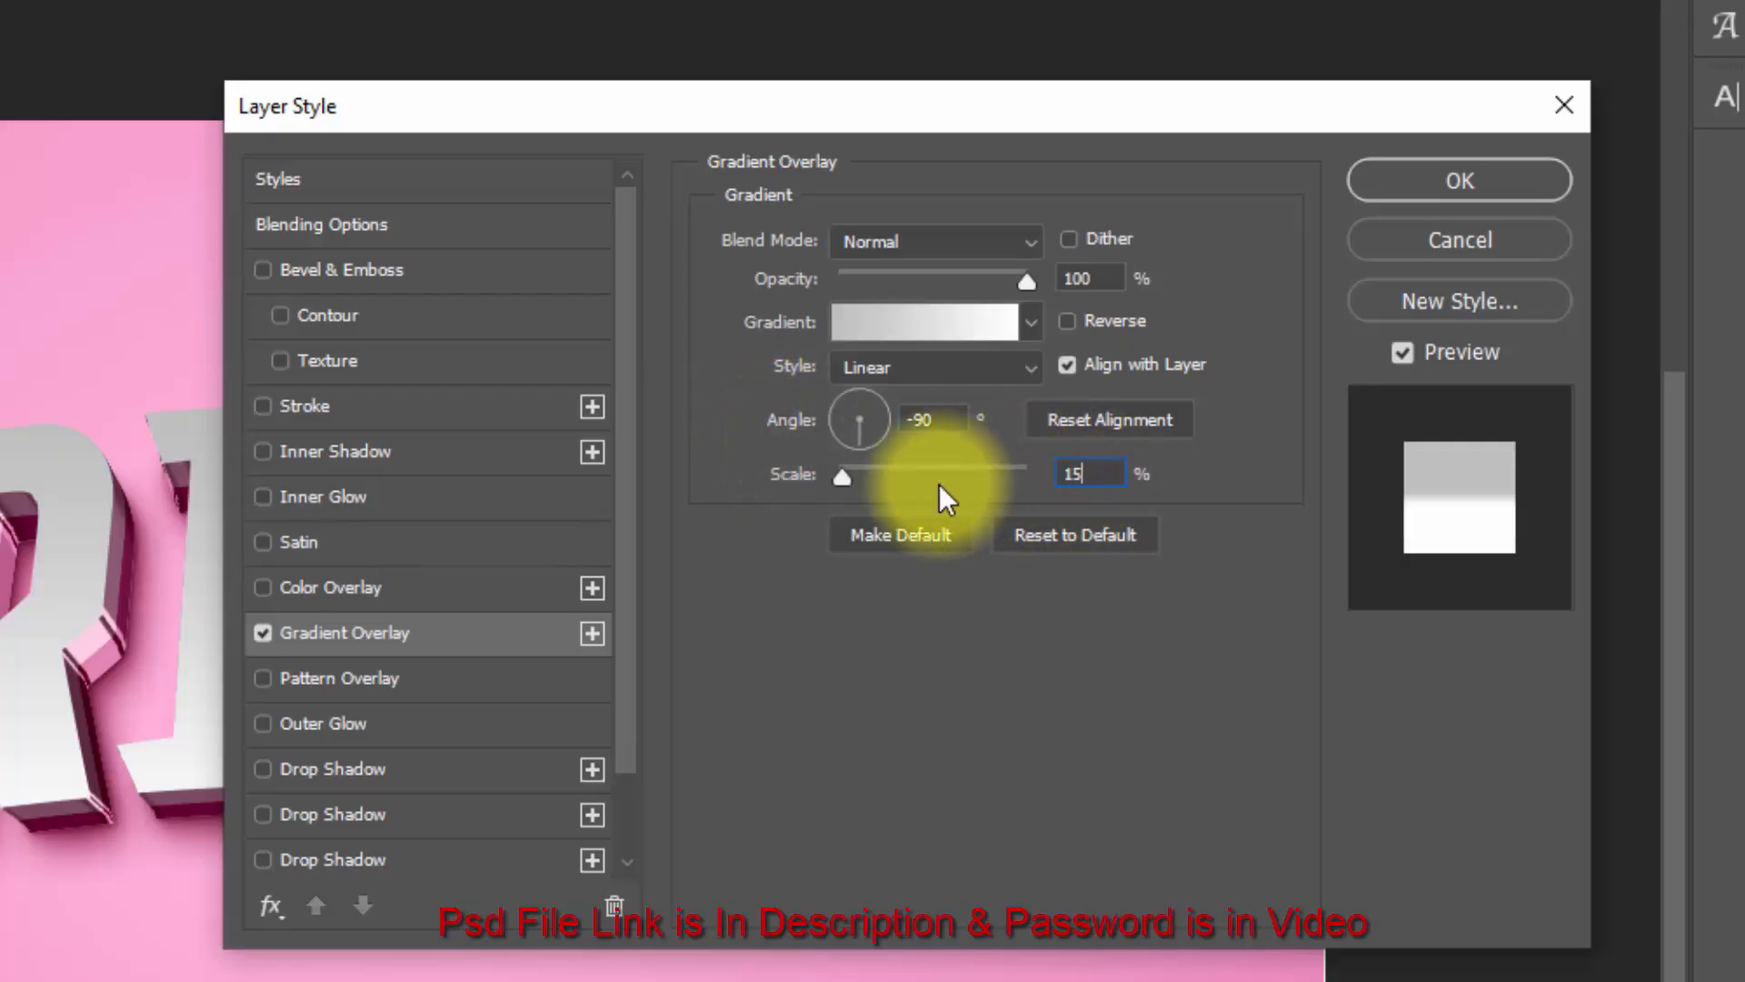
{"action": "left_click", "coordinate": [1066, 323]}
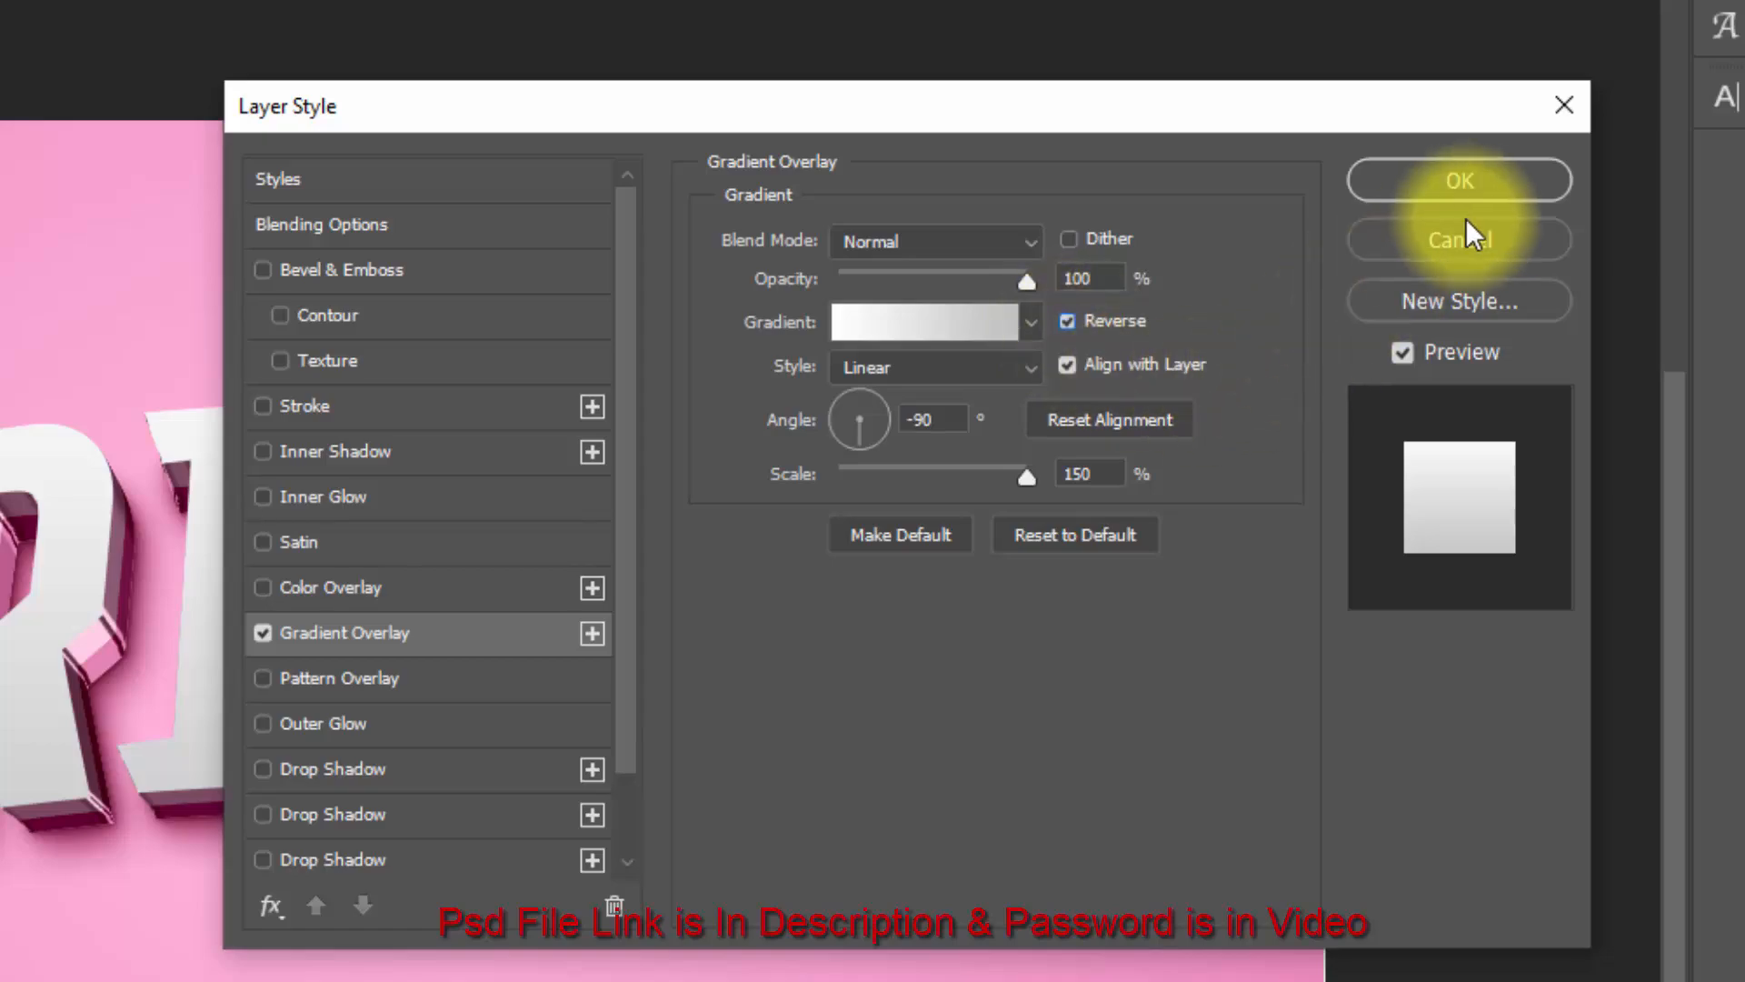
{"action": "left_click", "coordinate": [1468, 182]}
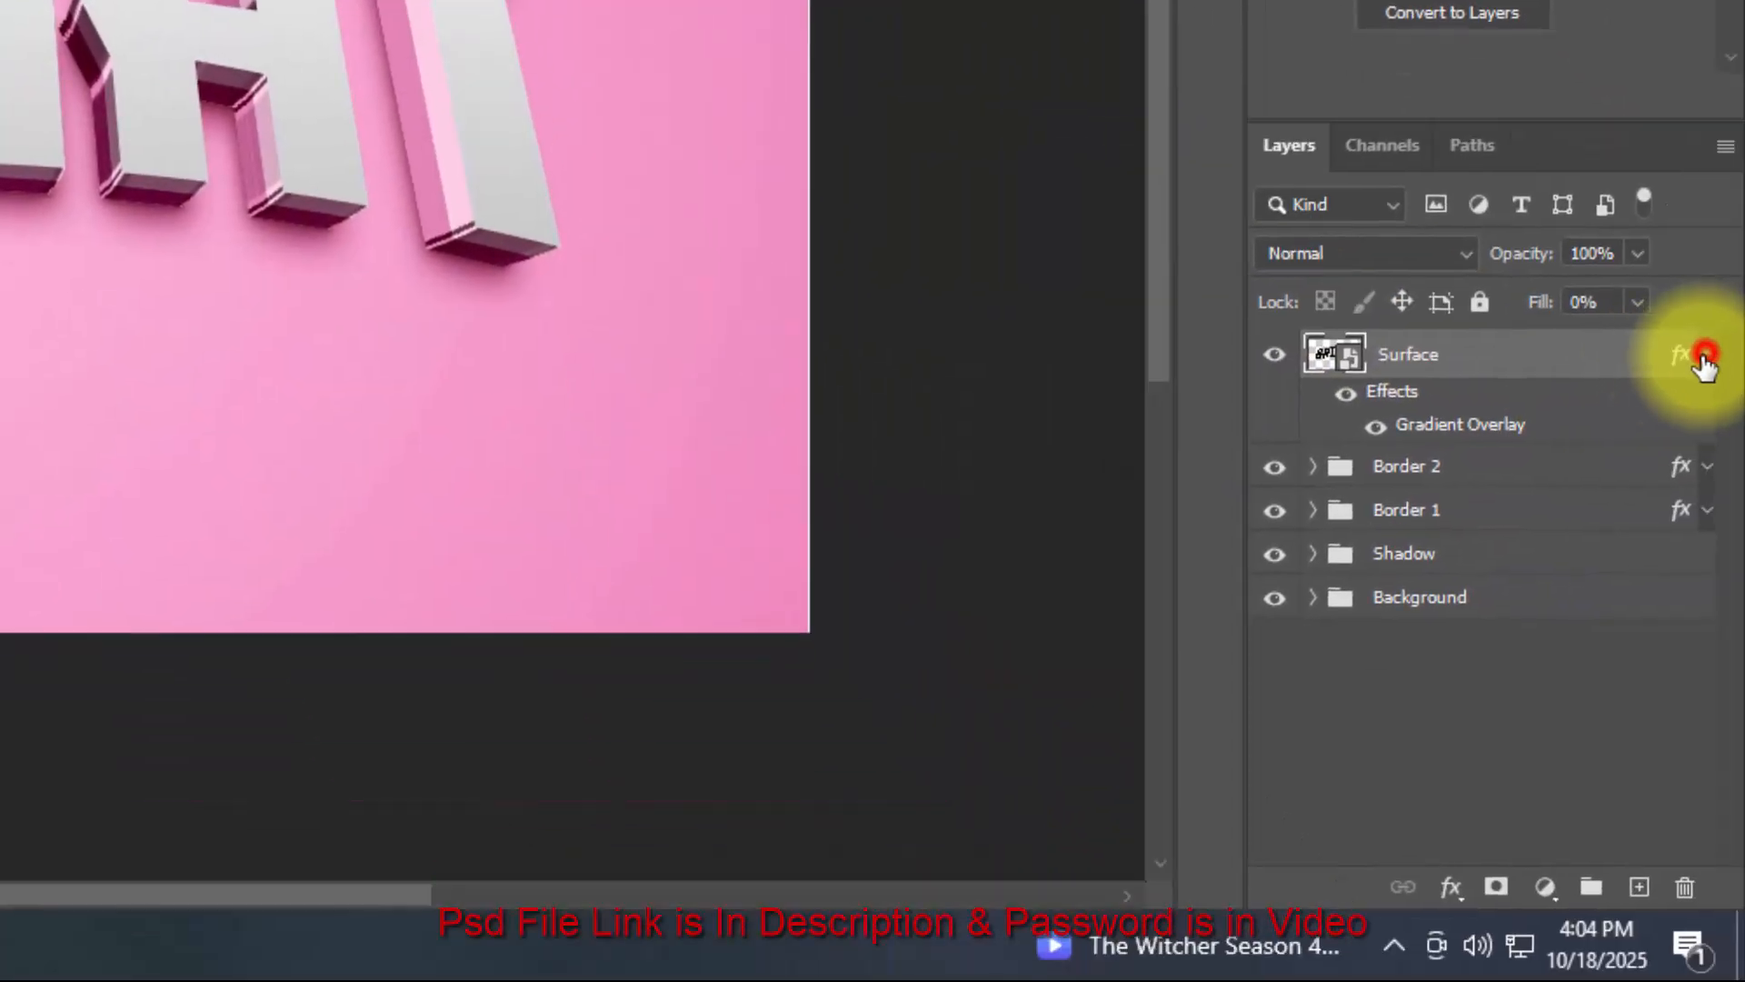
{"action": "left_click", "coordinate": [1705, 354]}
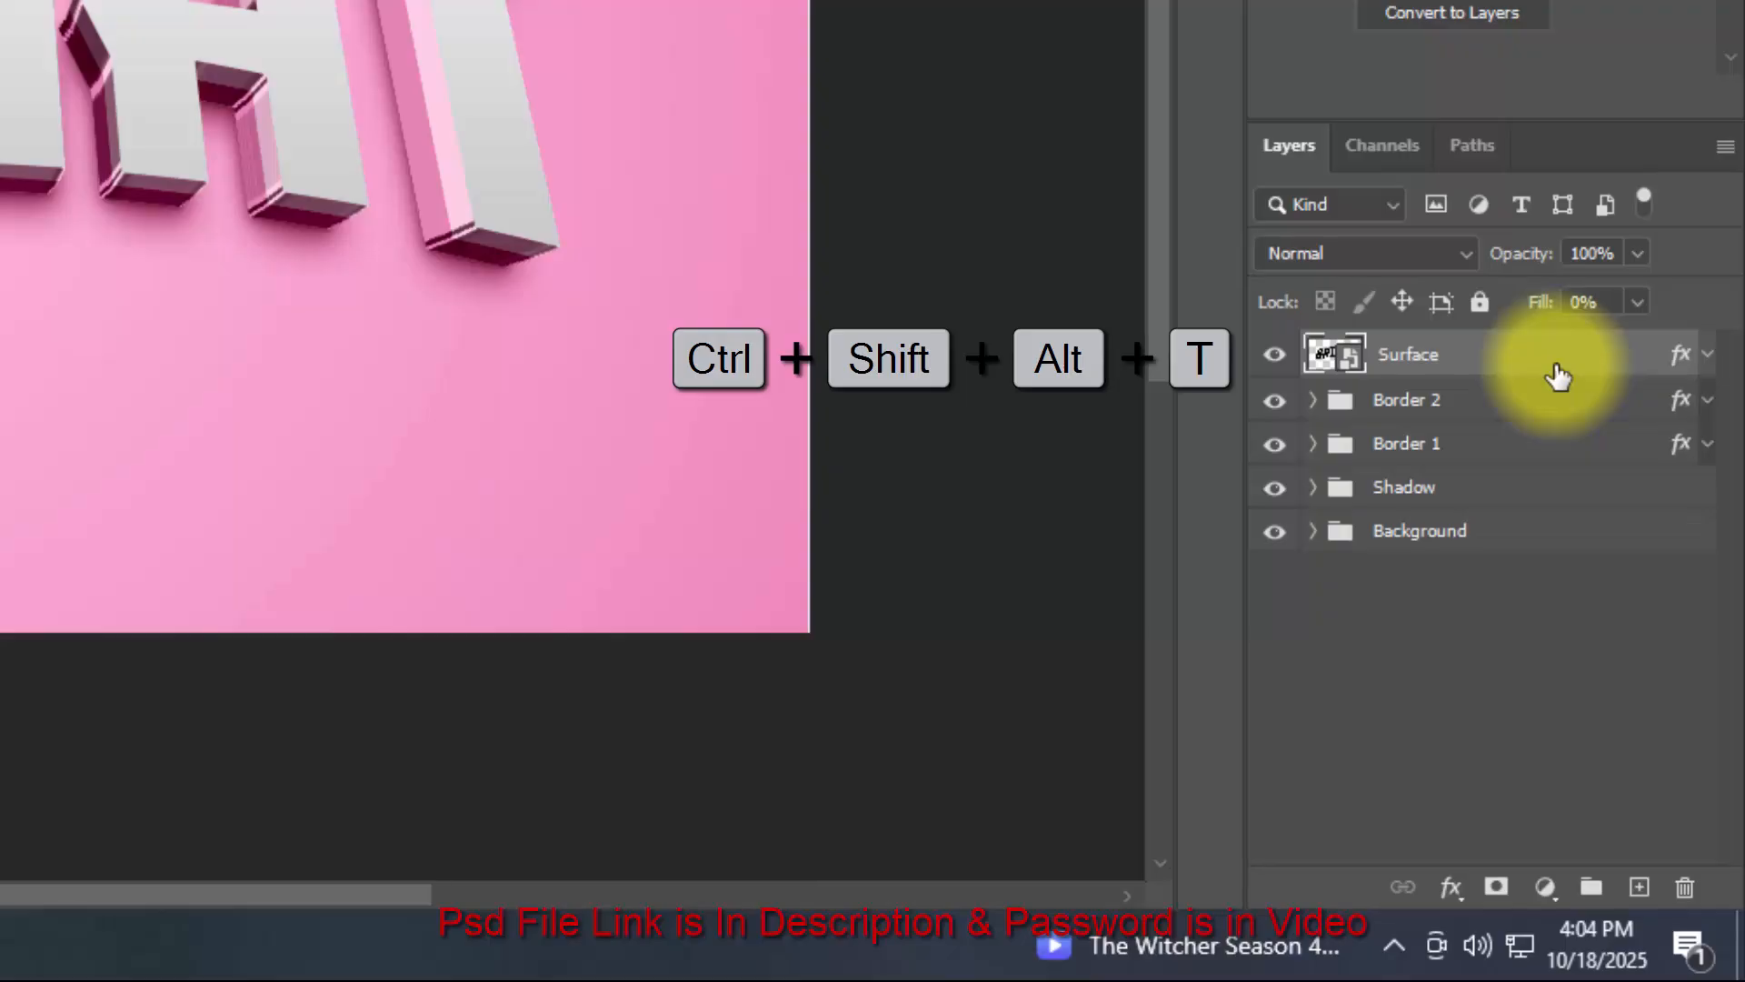
Duplicate the Surface layer and disable the Gradient Overlay in the copy's layer style, keeping fill opacity at 0%.
{"action": "key", "text": "ctrl+shift+alt+t"}
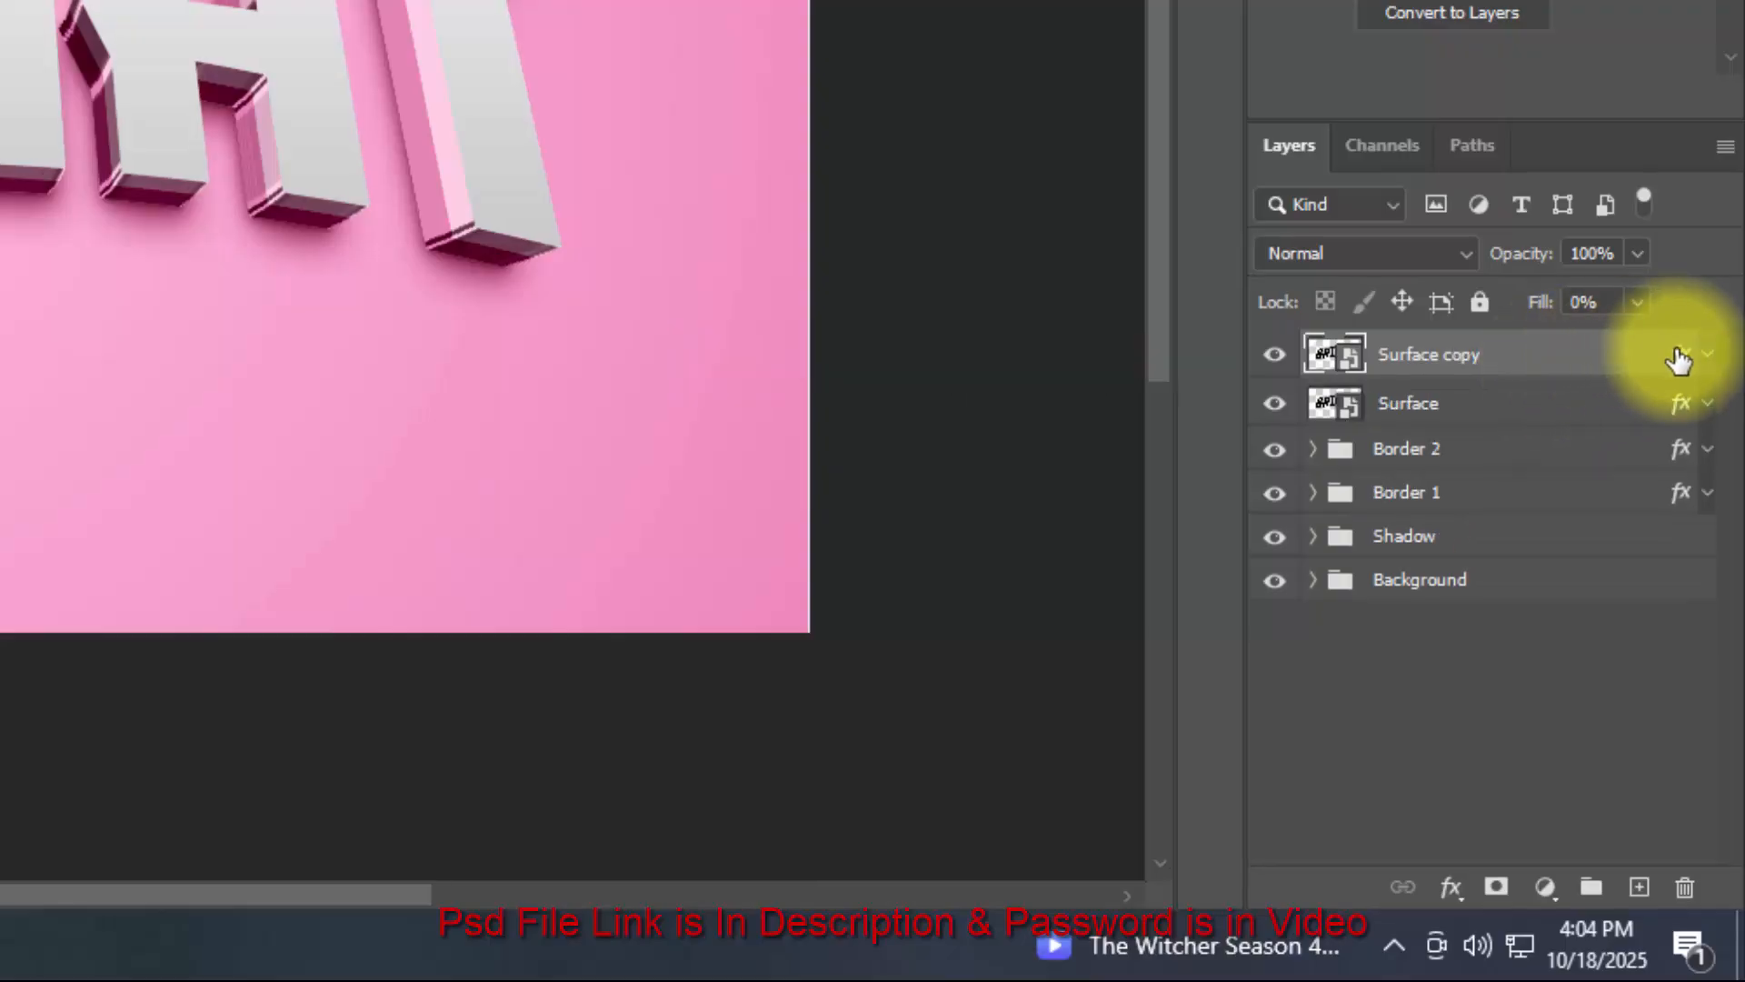
{"action": "double_click", "coordinate": [1677, 356]}
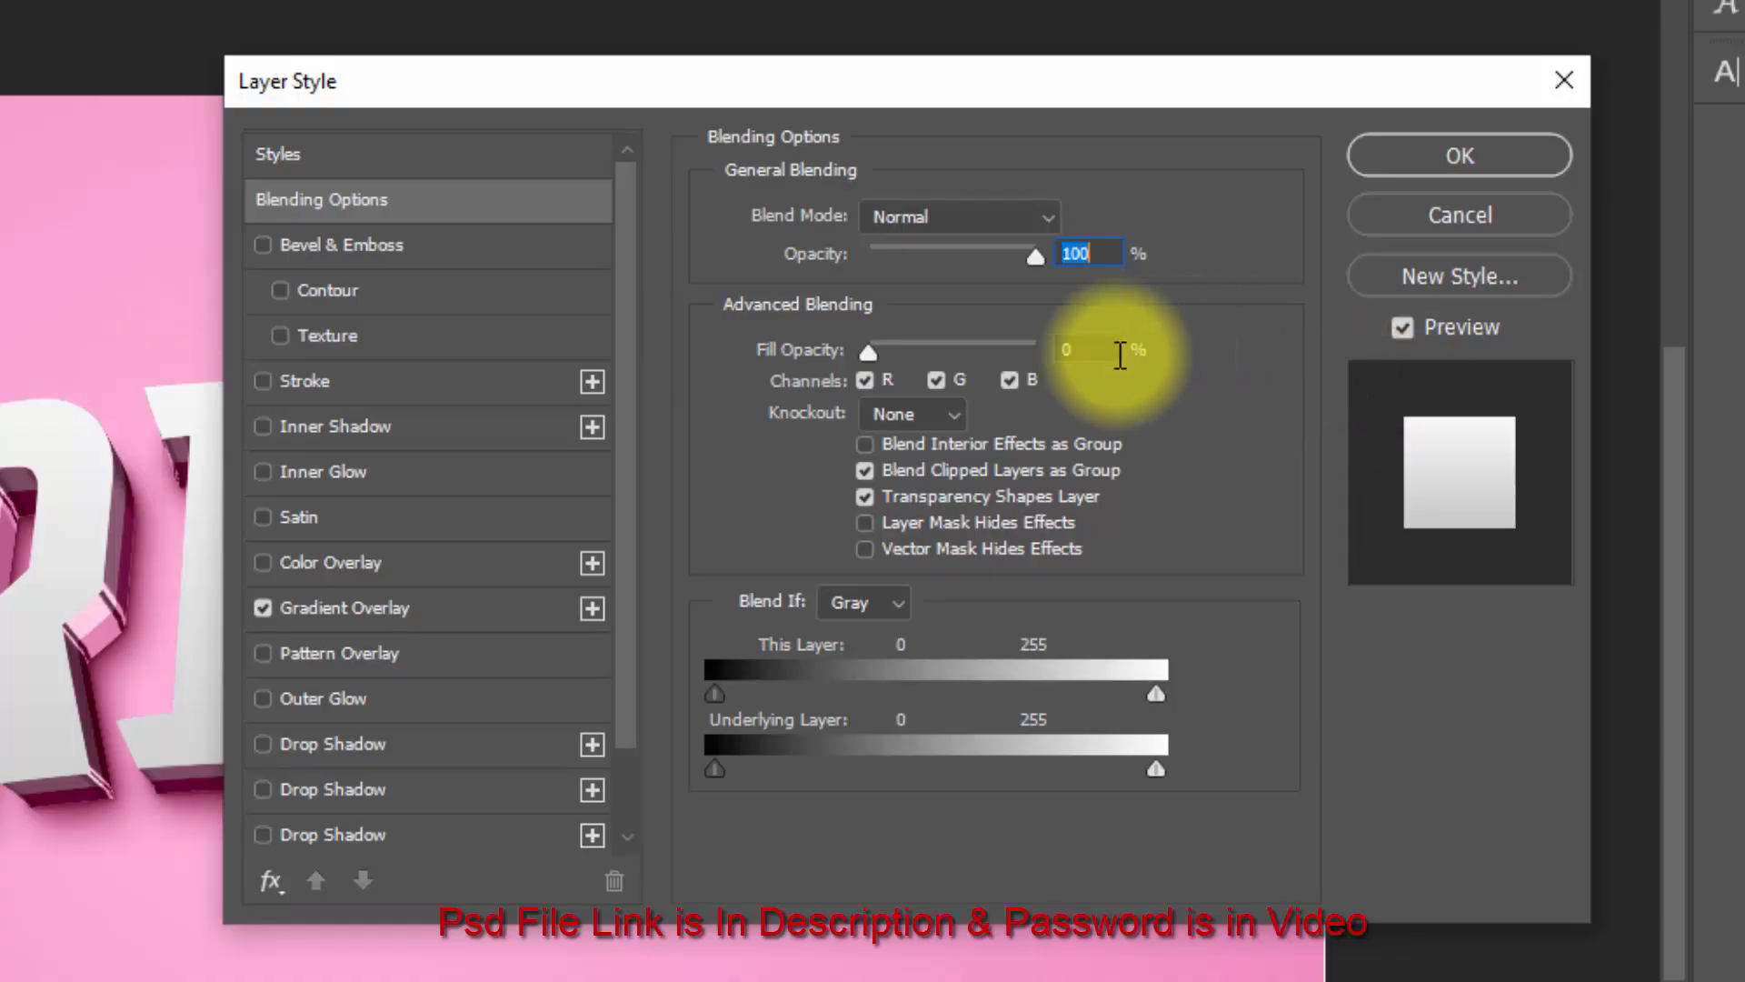
{"action": "left_click", "coordinate": [1113, 351]}
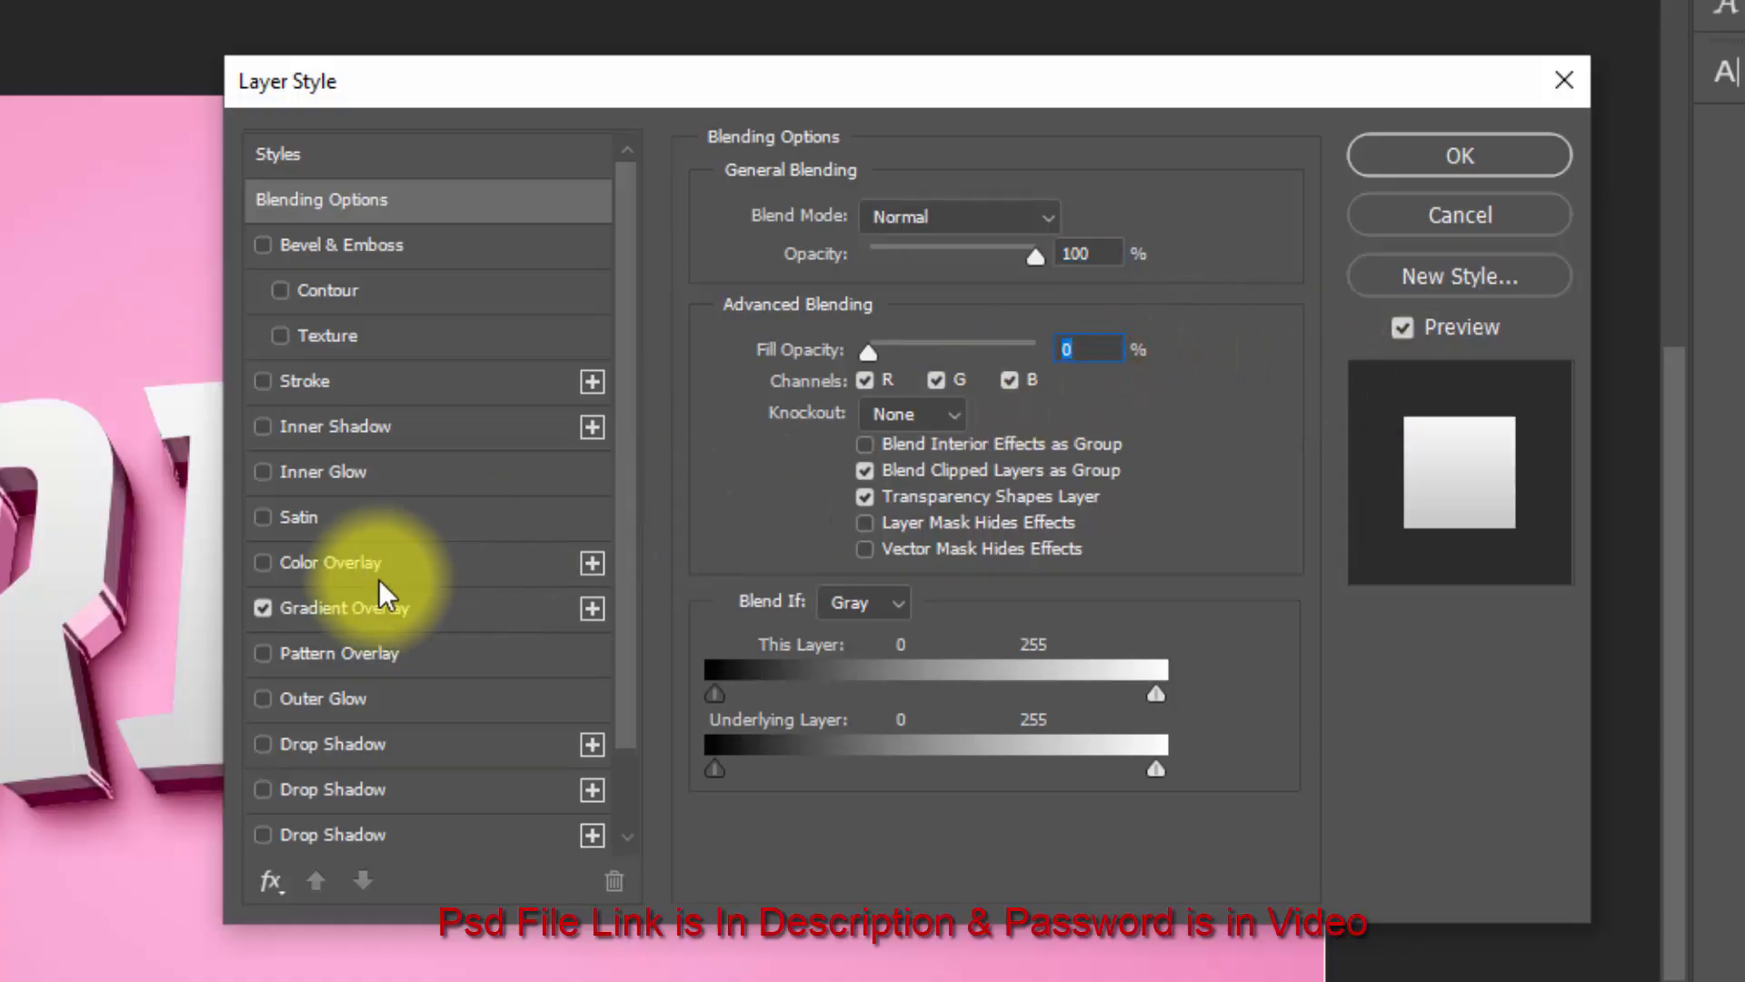
{"action": "left_click", "coordinate": [271, 612]}
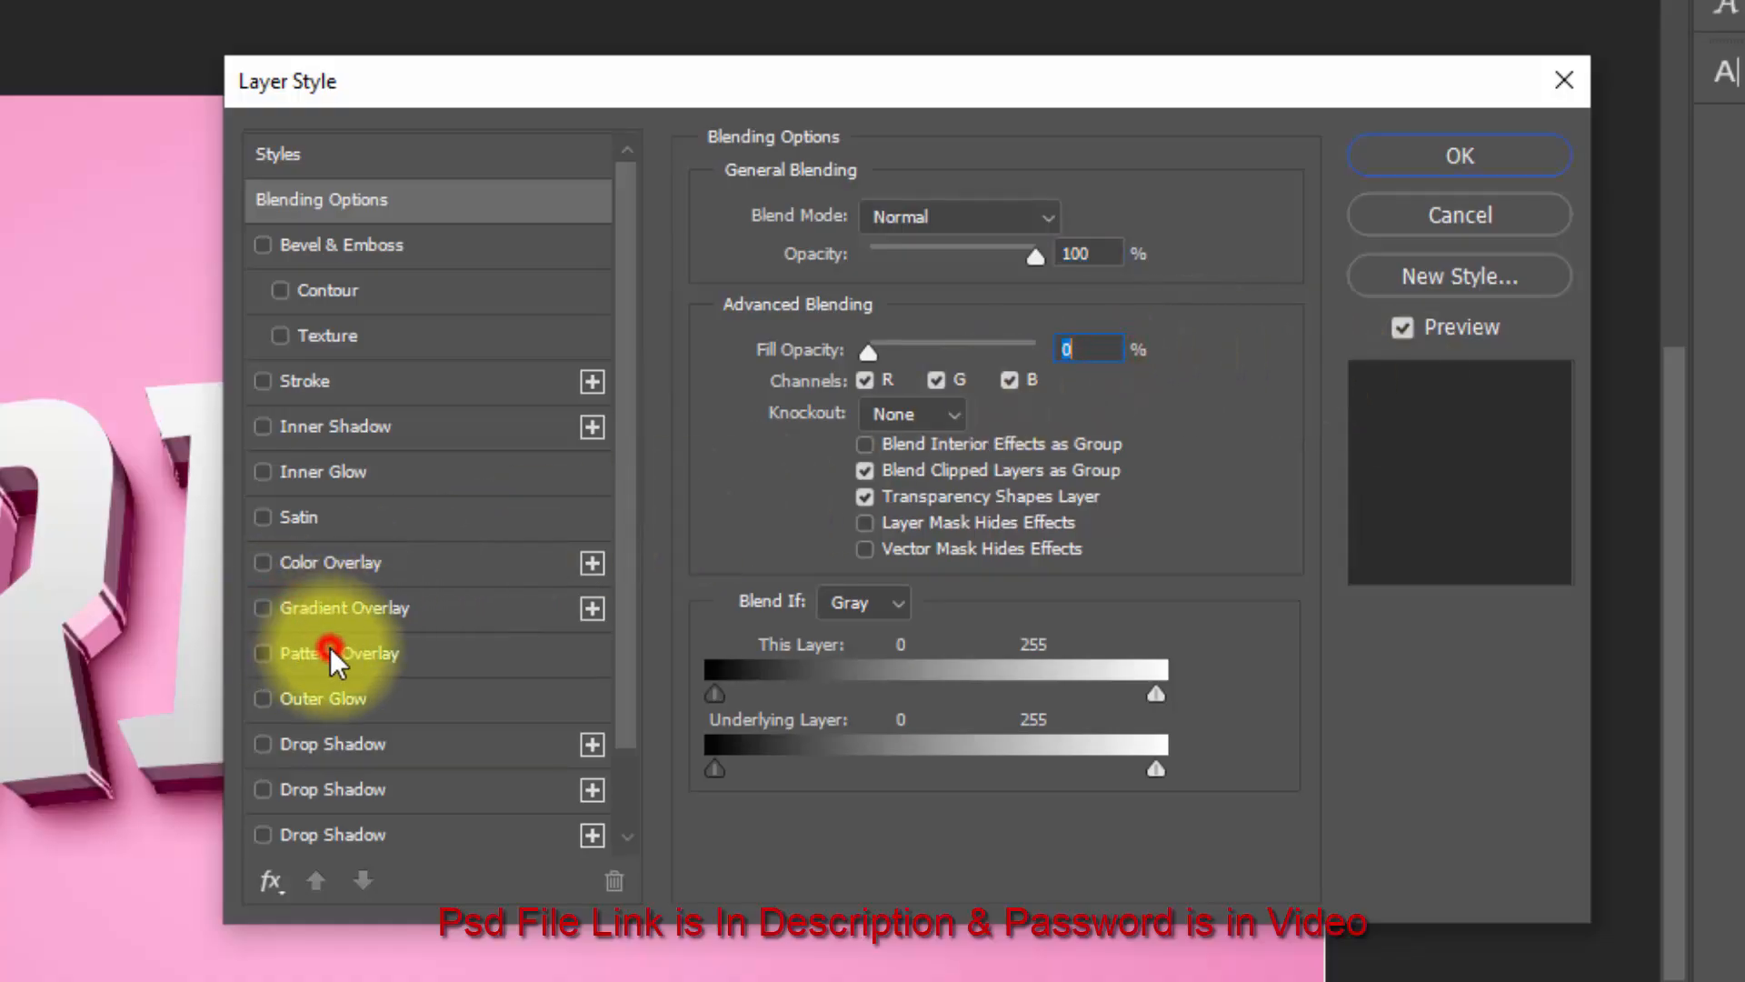
Enable a Pattern Overlay on the Surface copy with the Overlay blend mode and 60% opacity.
{"action": "left_click", "coordinate": [330, 647]}
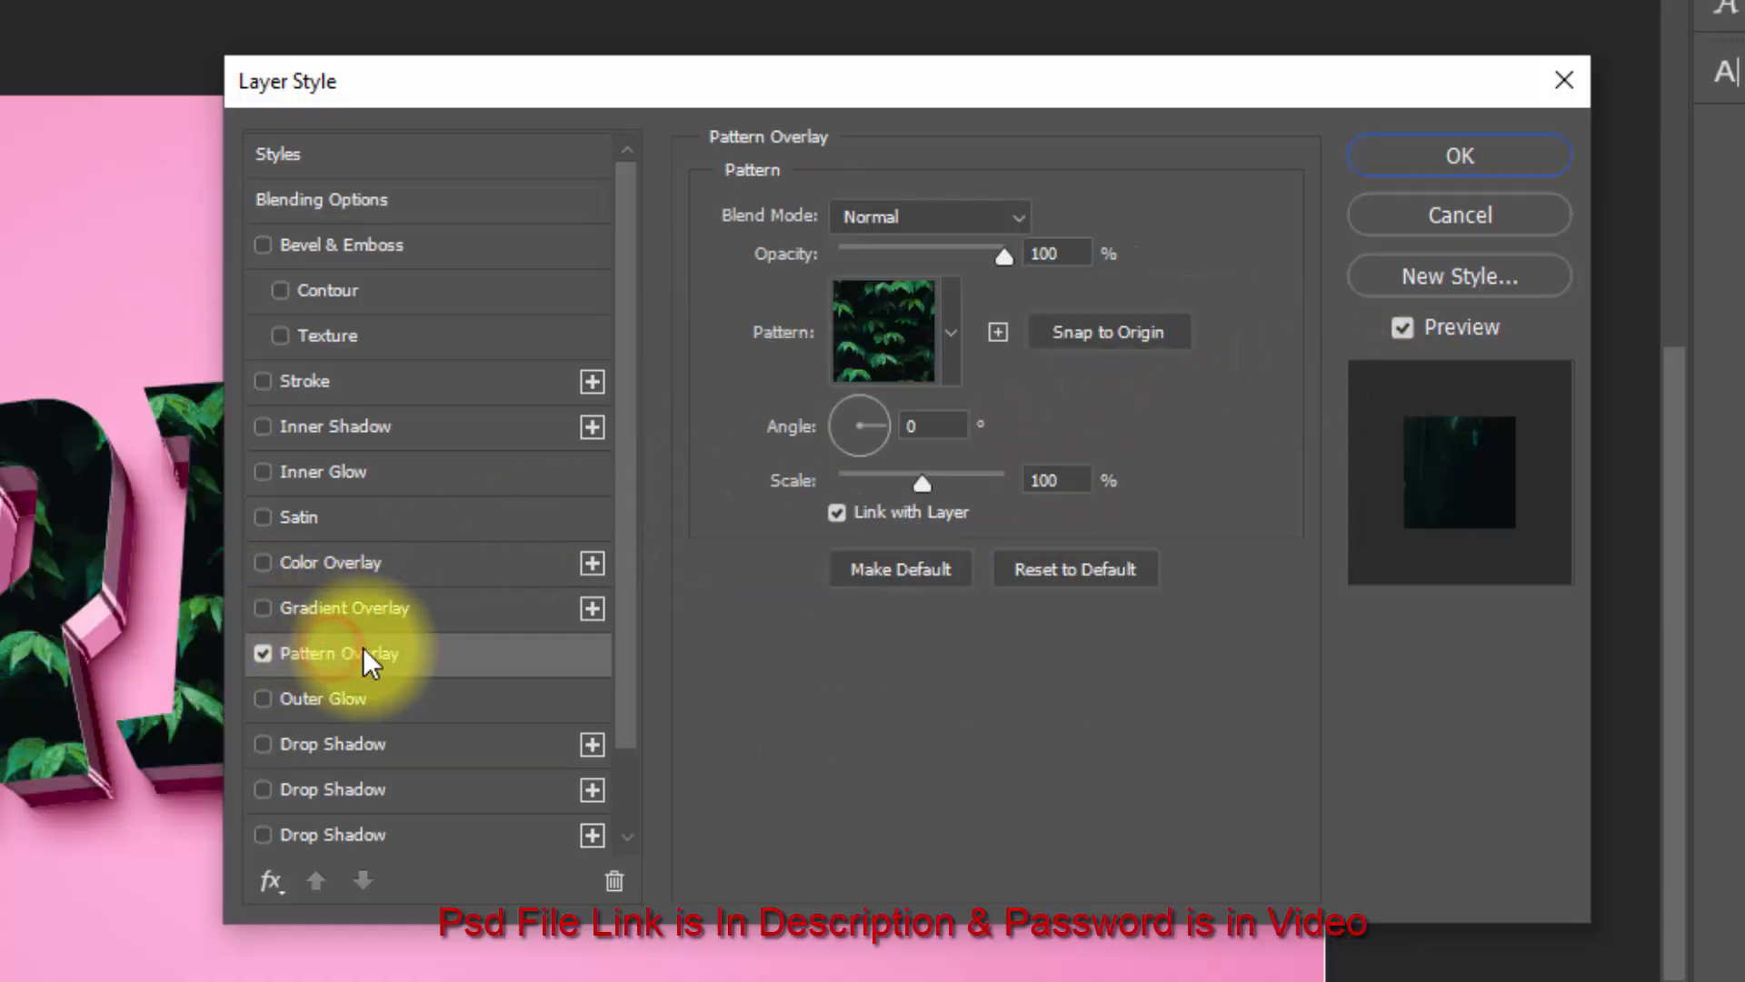
{"action": "left_click", "coordinate": [973, 222]}
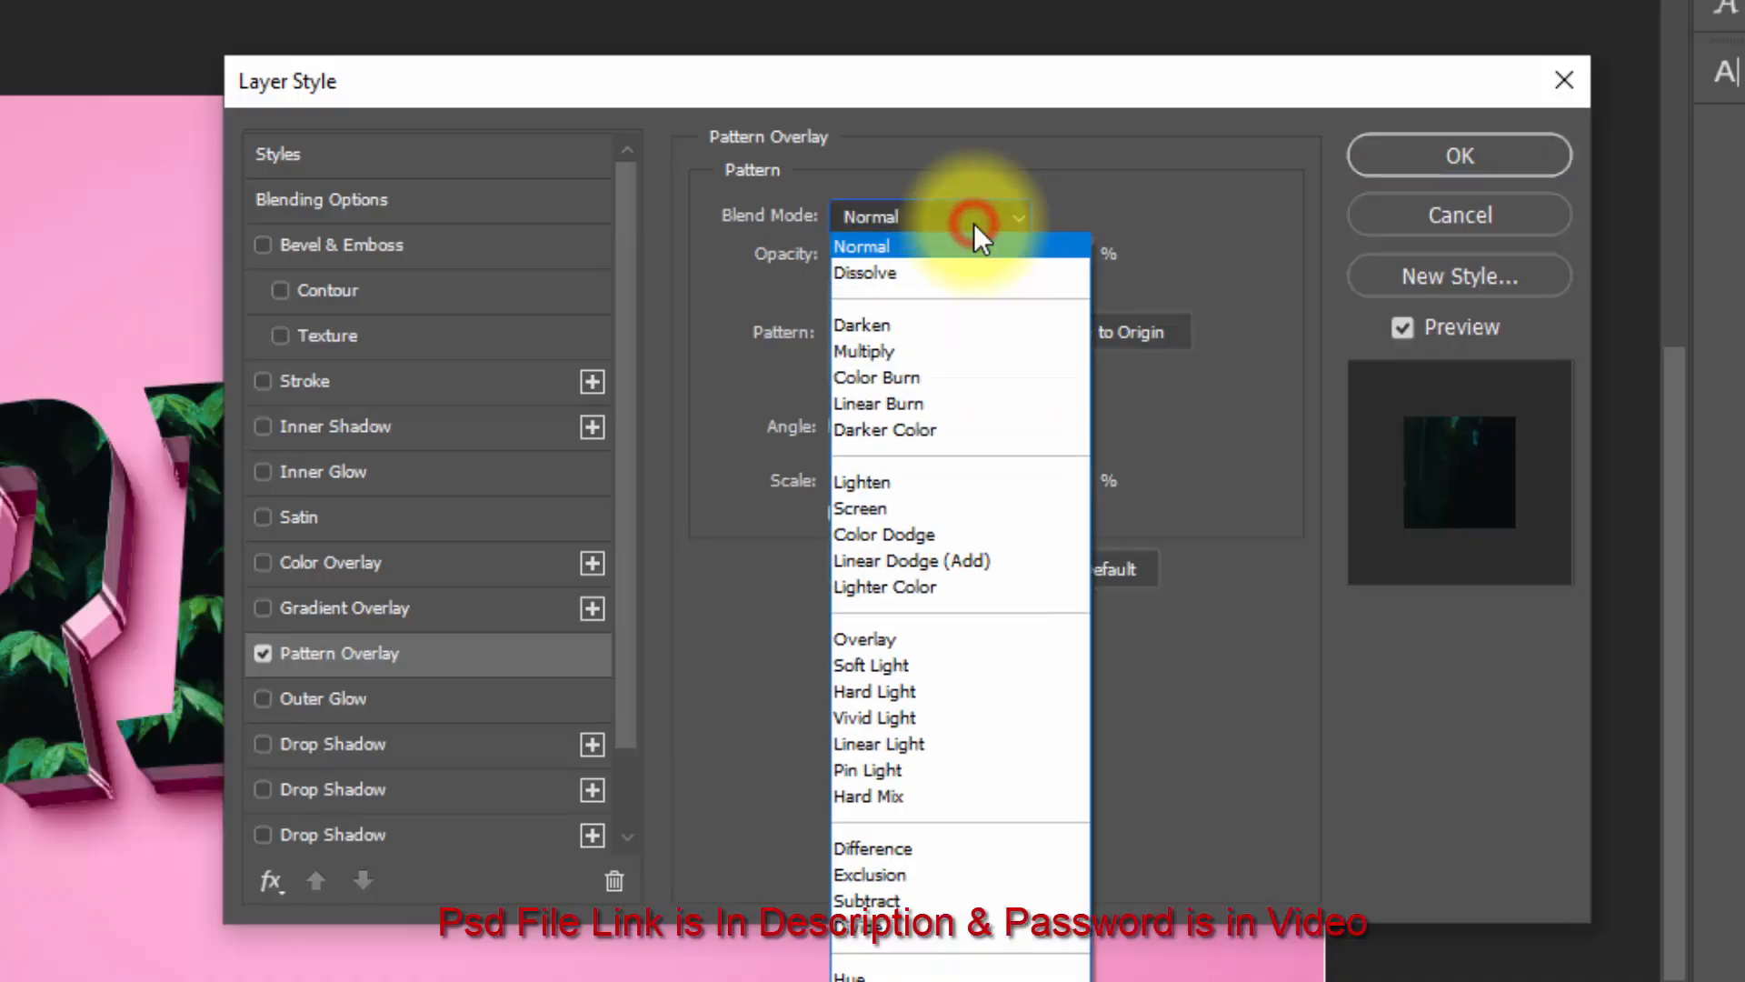
{"action": "left_click", "coordinate": [893, 628]}
{"action": "double_click", "coordinate": [1068, 264]}
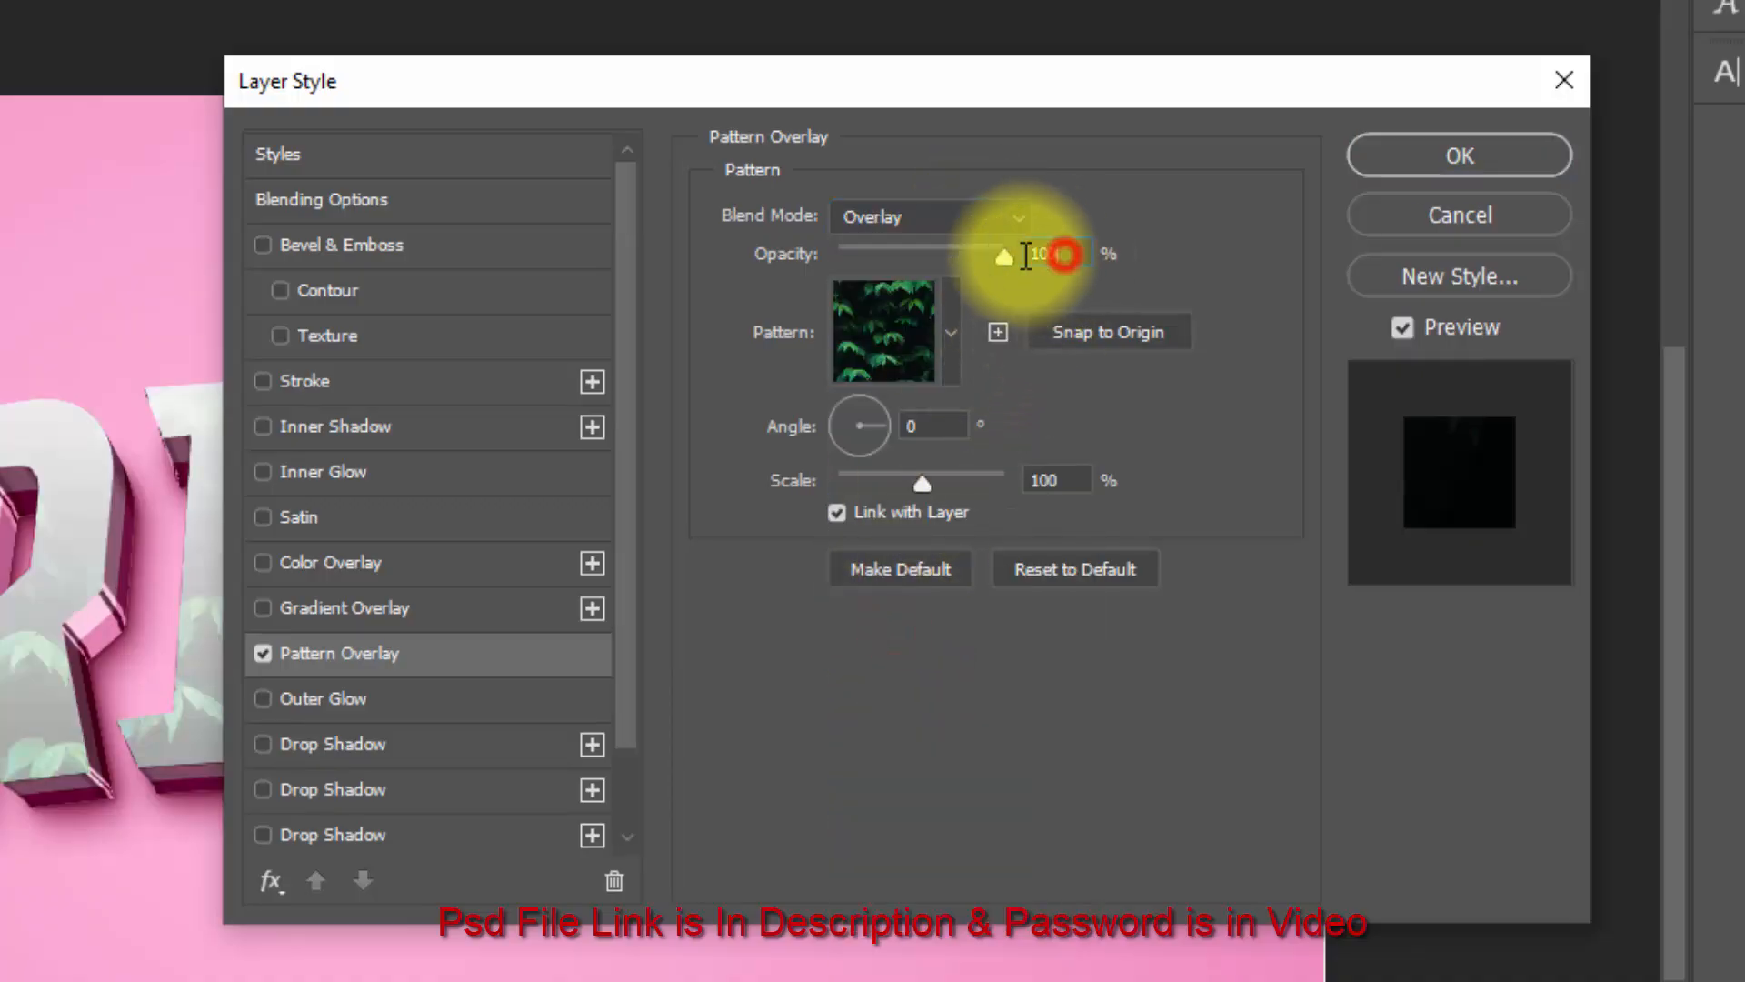
{"action": "type", "text": "60"}
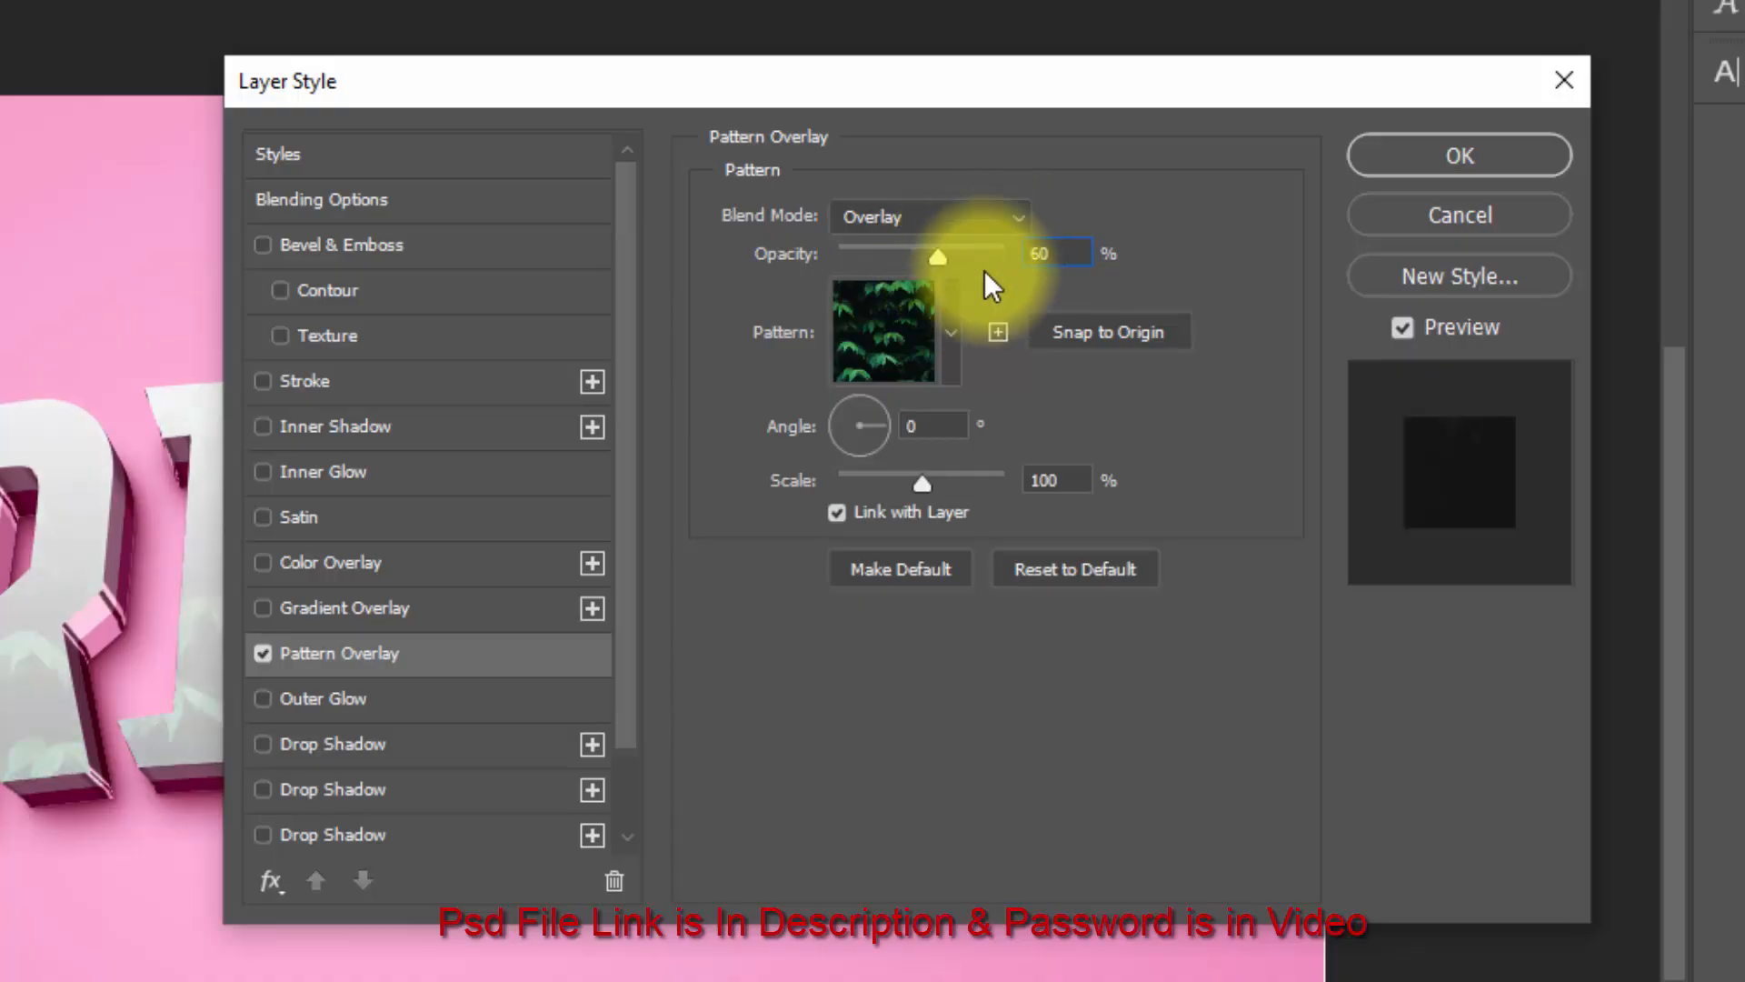
Import the 01 Patterns file from the Desktop into the pattern presets.
{"action": "left_click", "coordinate": [953, 318]}
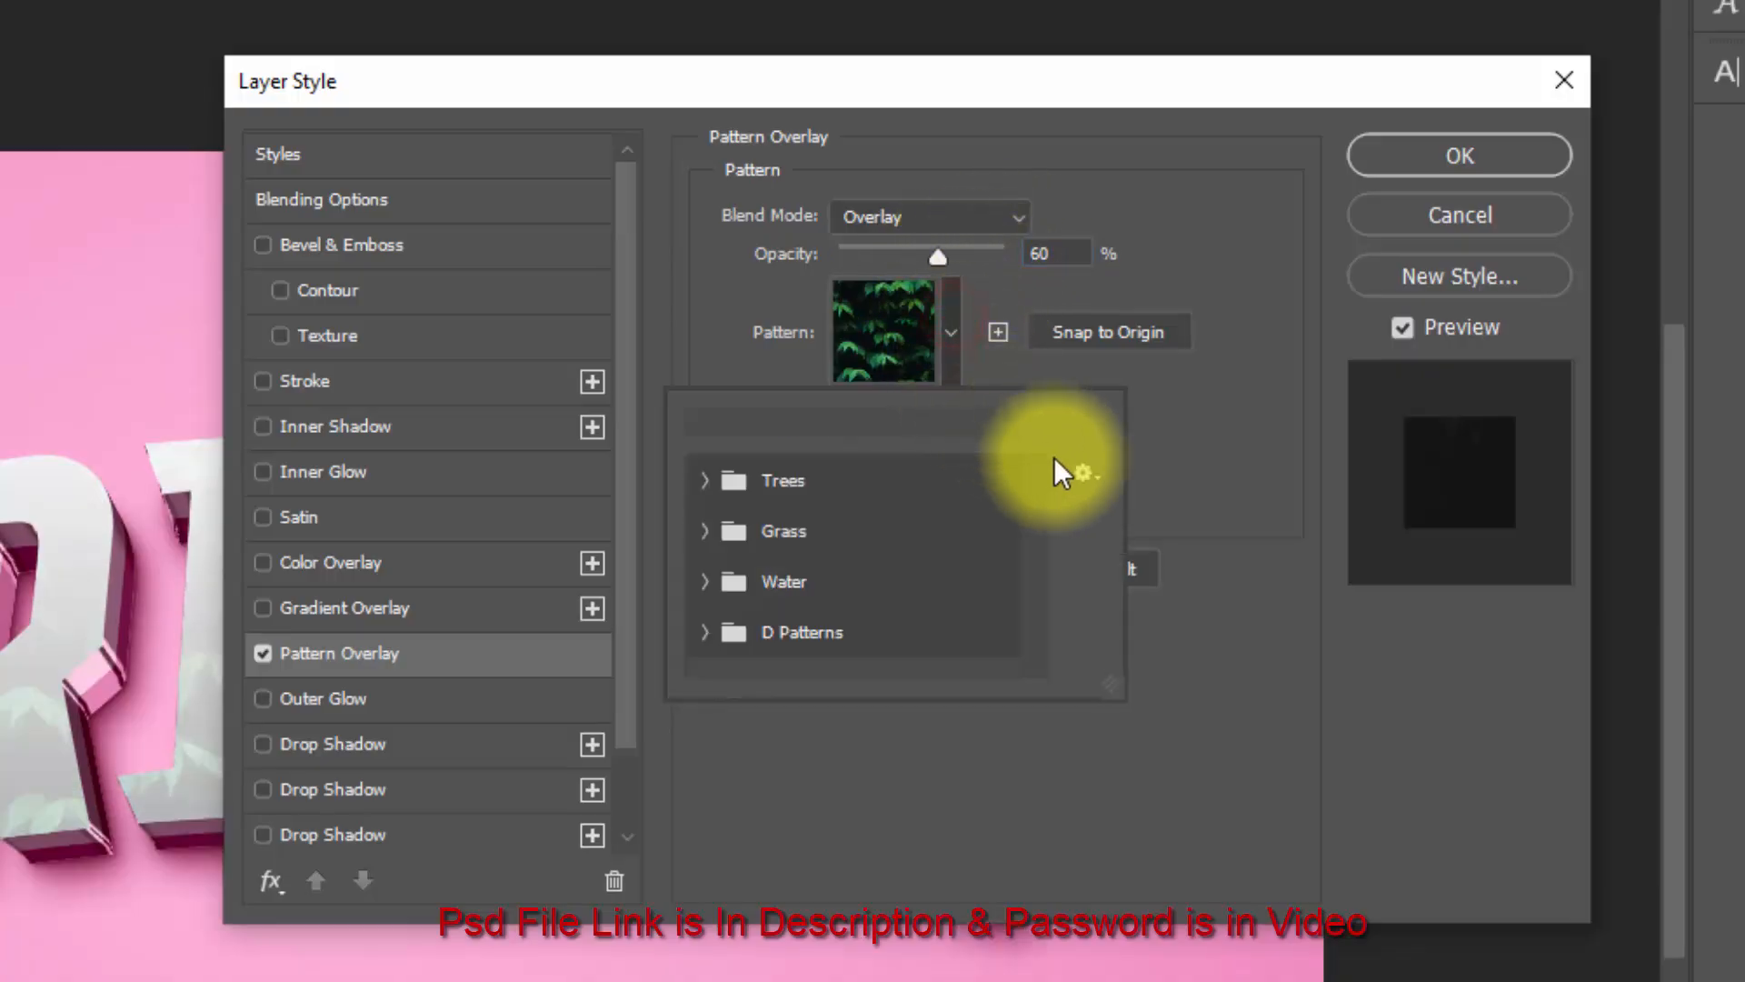
{"action": "left_click", "coordinate": [1084, 472]}
{"action": "left_click", "coordinate": [1192, 853]}
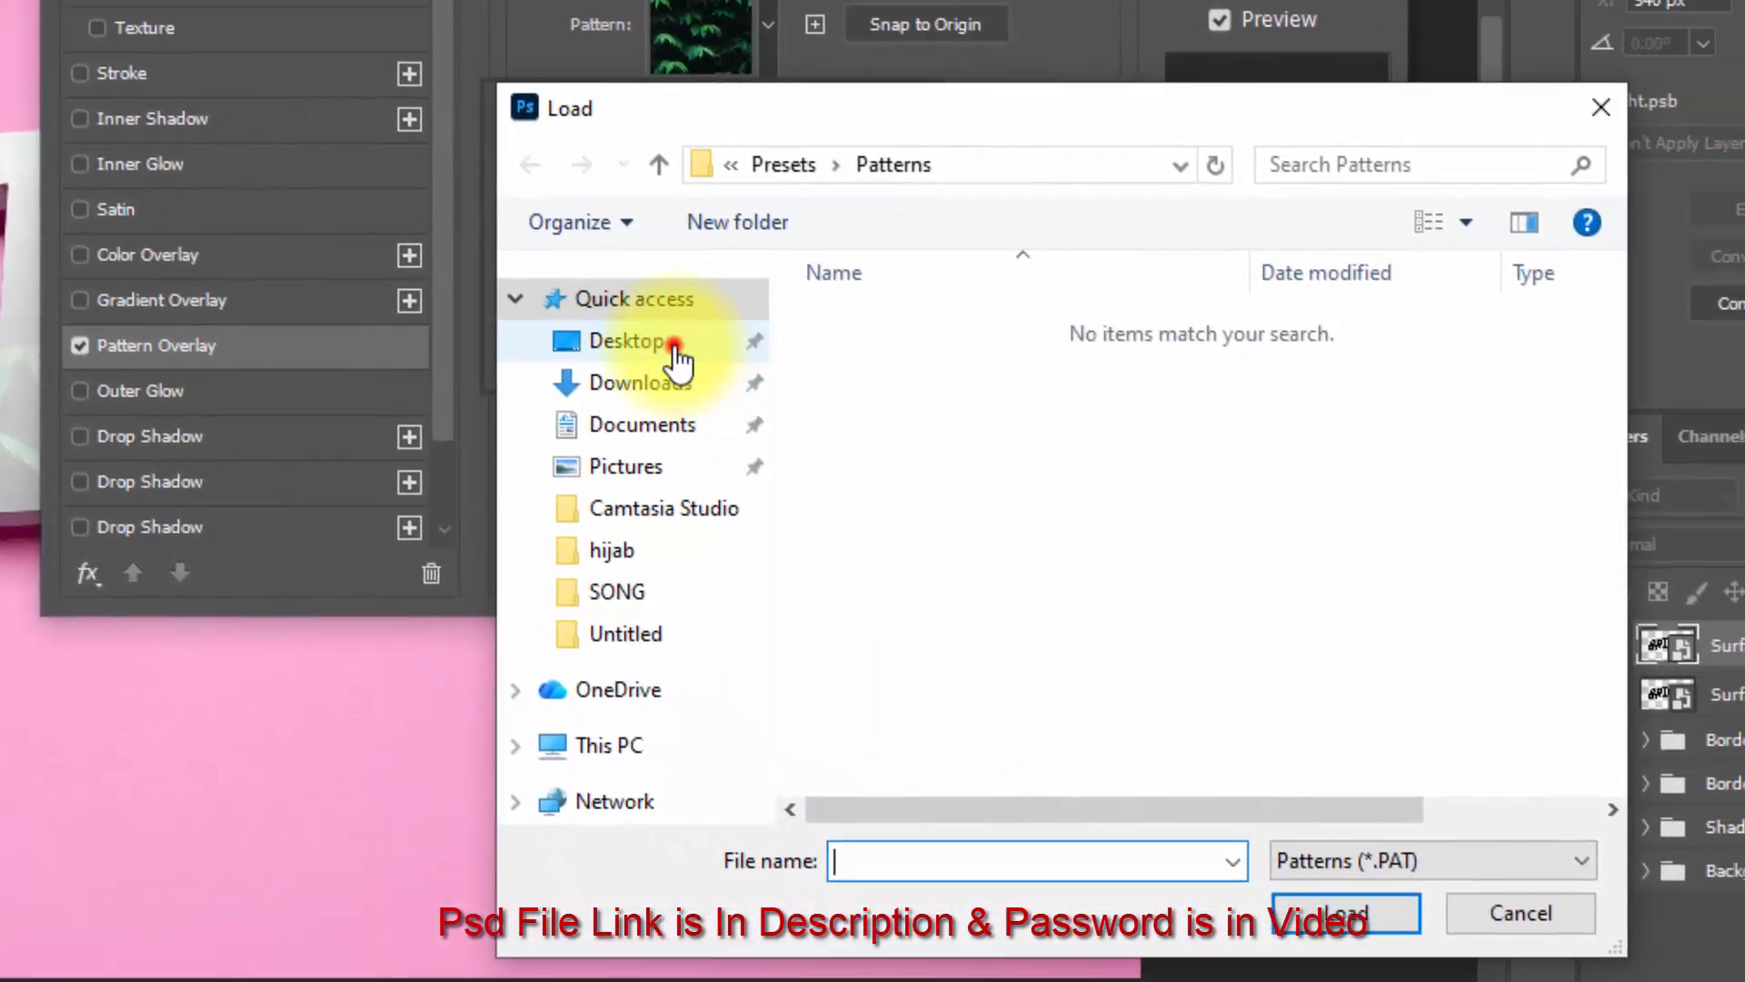
{"action": "left_click", "coordinate": [670, 344]}
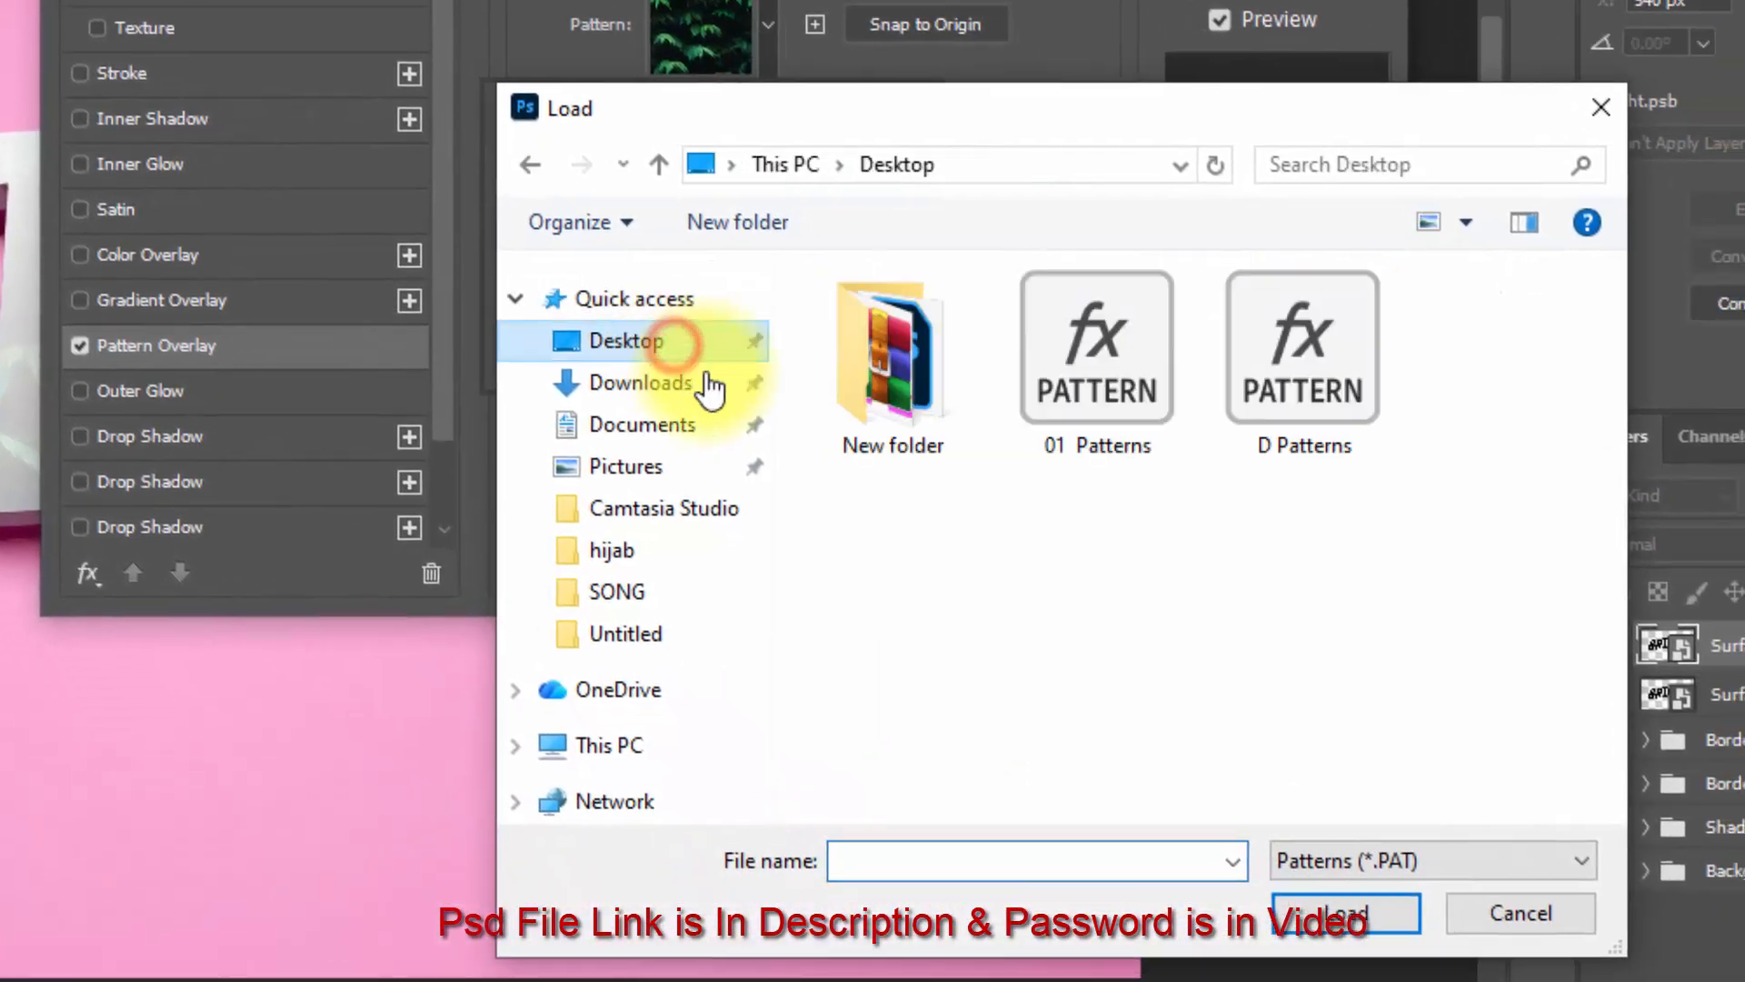
{"action": "left_click", "coordinate": [1140, 400]}
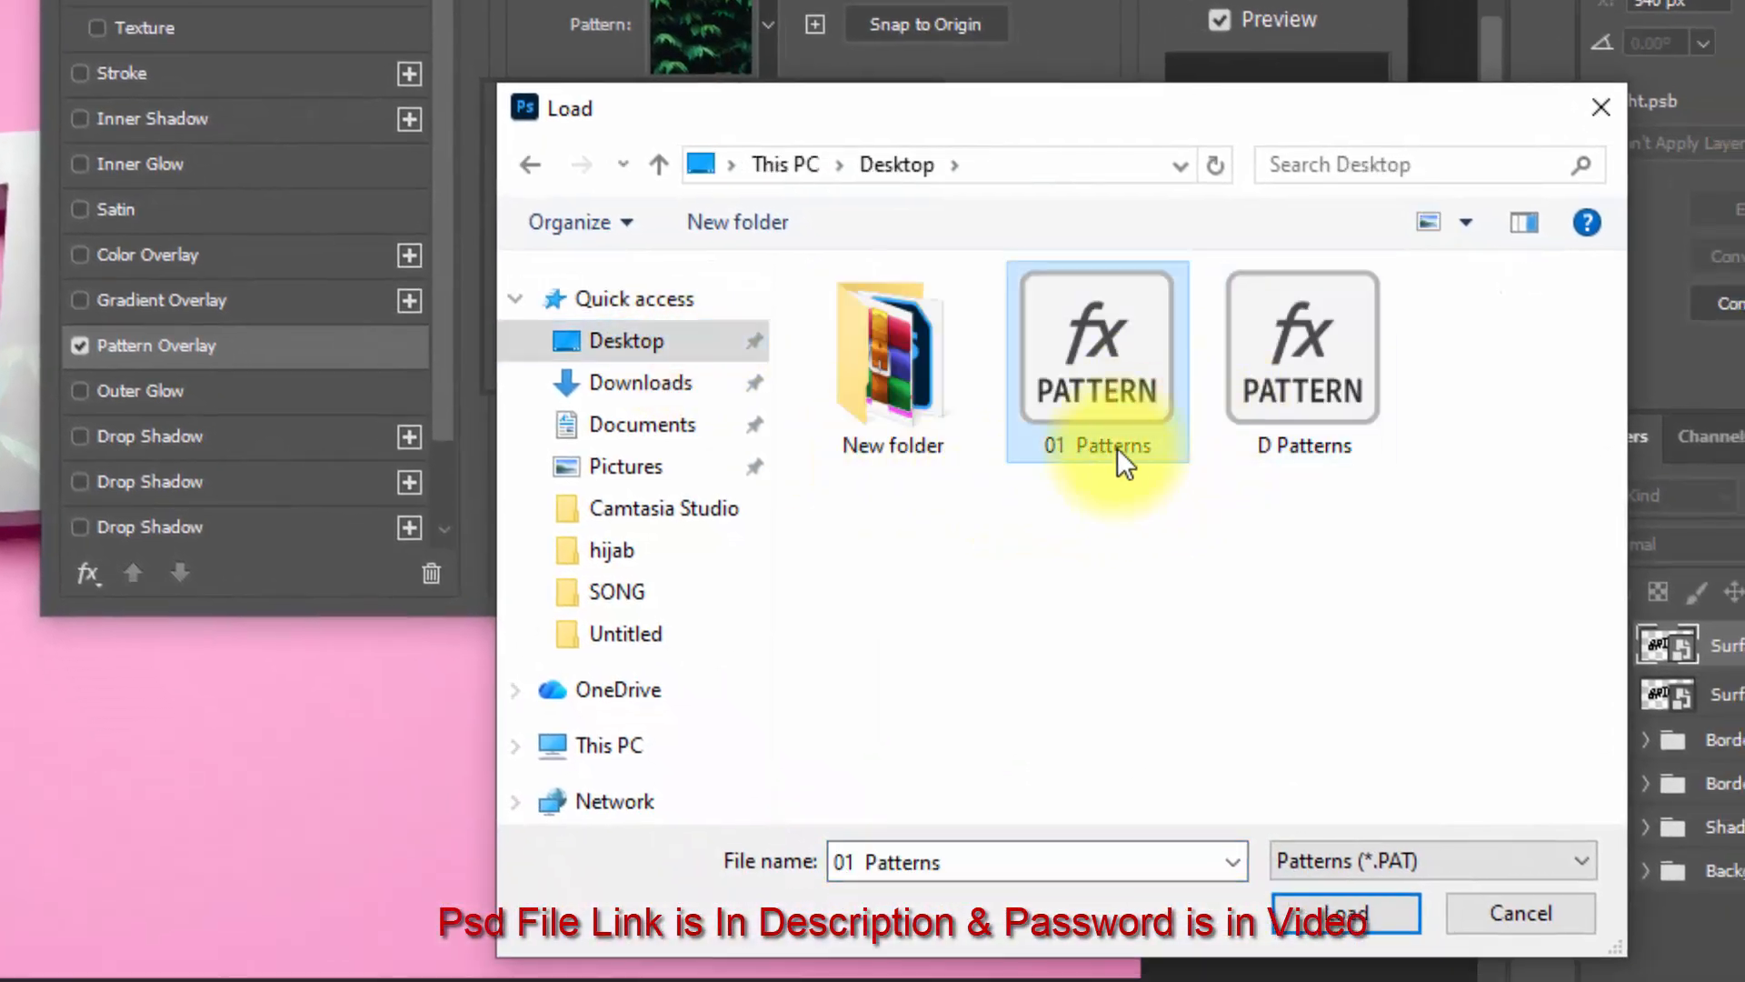
{"action": "left_click", "coordinate": [1336, 909]}
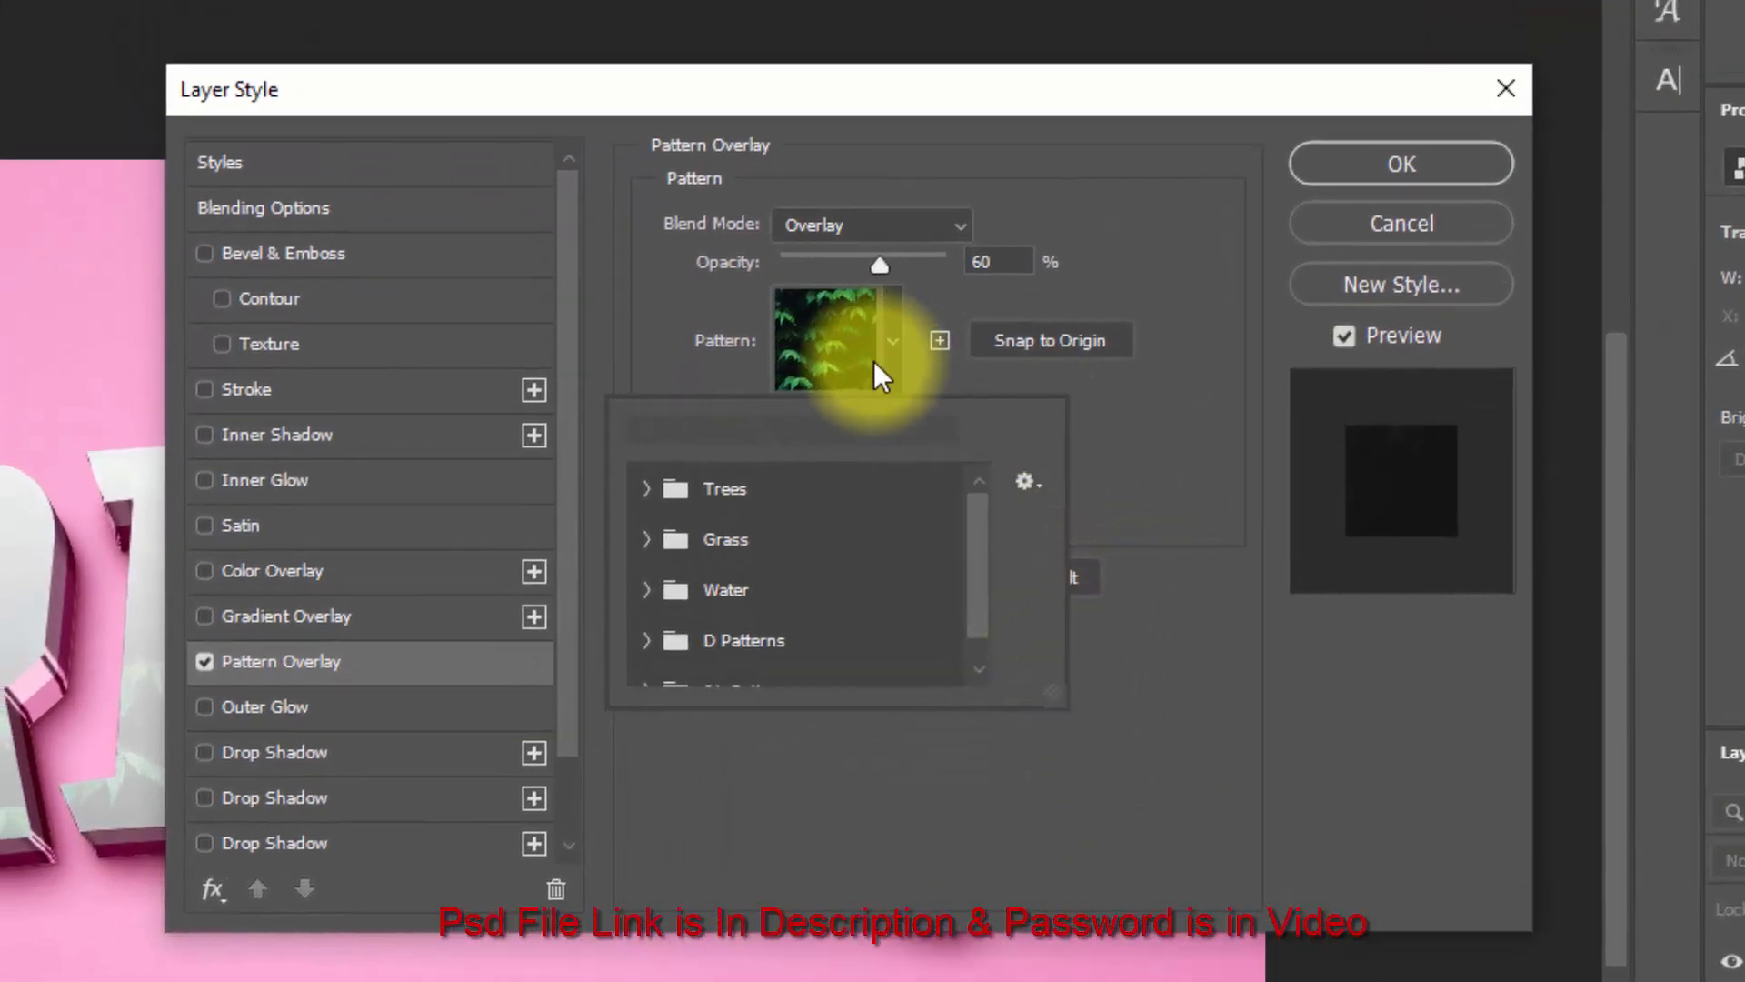
Choose the colorful marbled pattern from the 01 Patterns group for the Pattern Overlay.
{"action": "left_click_drag", "start_coordinate": [980, 522], "coordinate": [974, 593]}
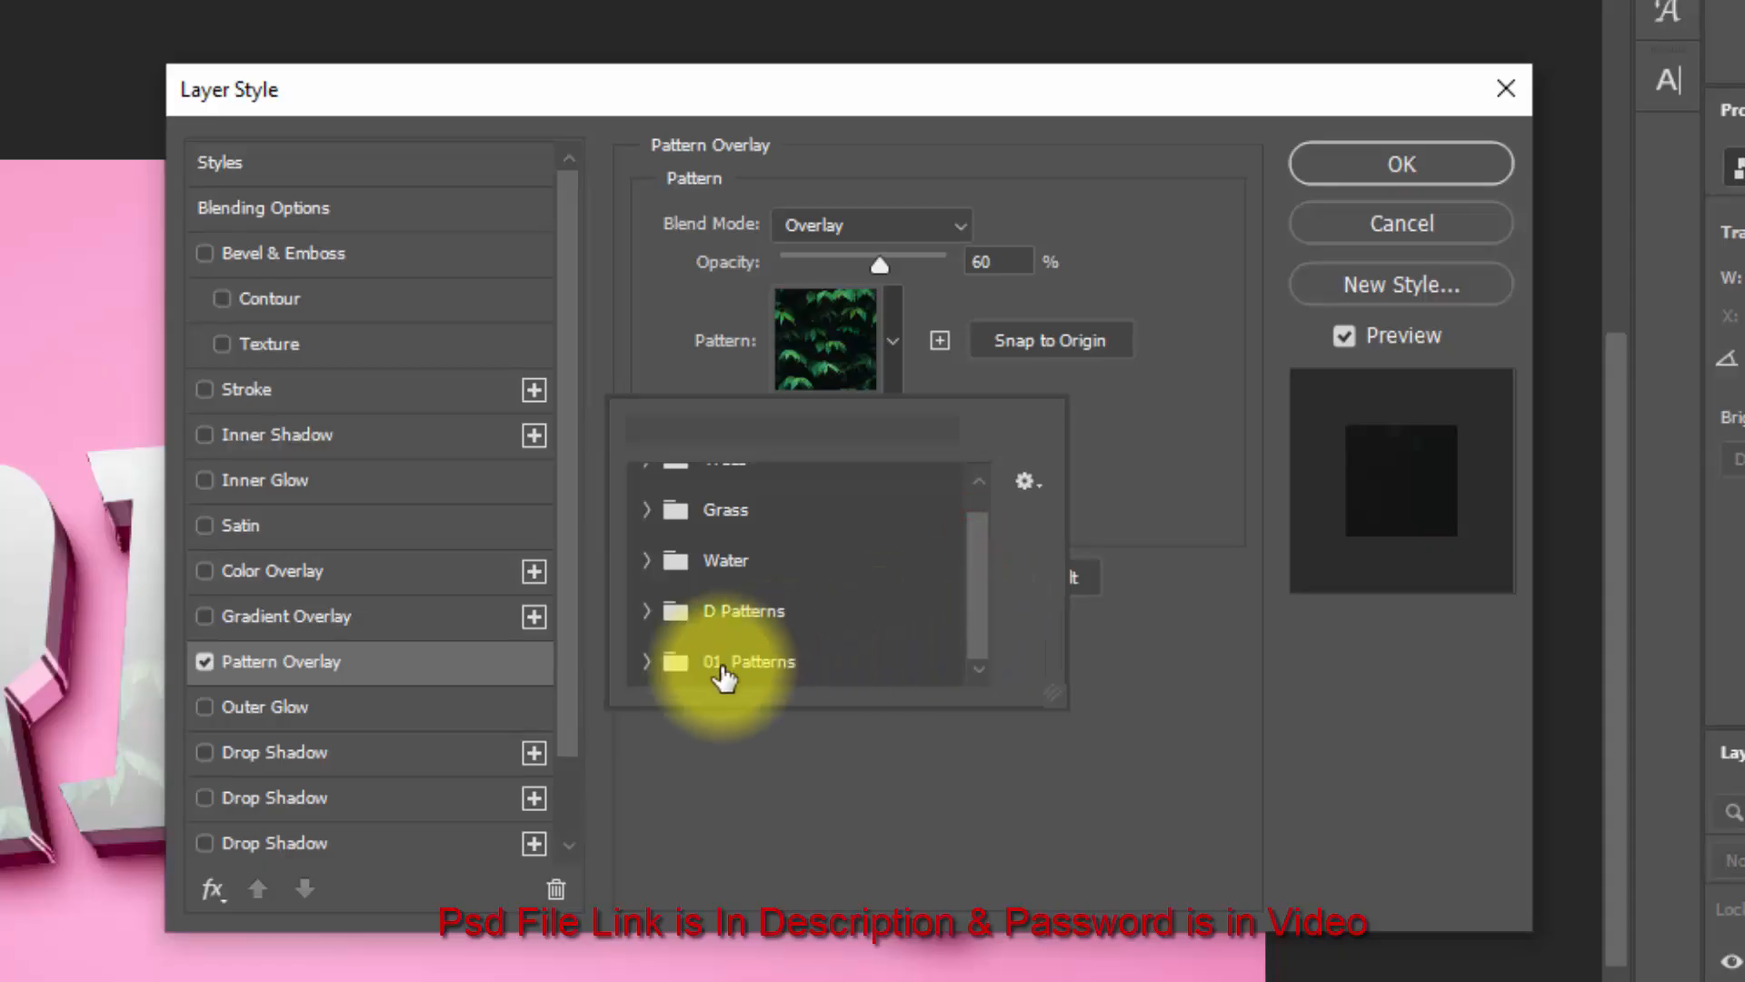
{"action": "left_click", "coordinate": [643, 661]}
{"action": "left_click", "coordinate": [689, 657]}
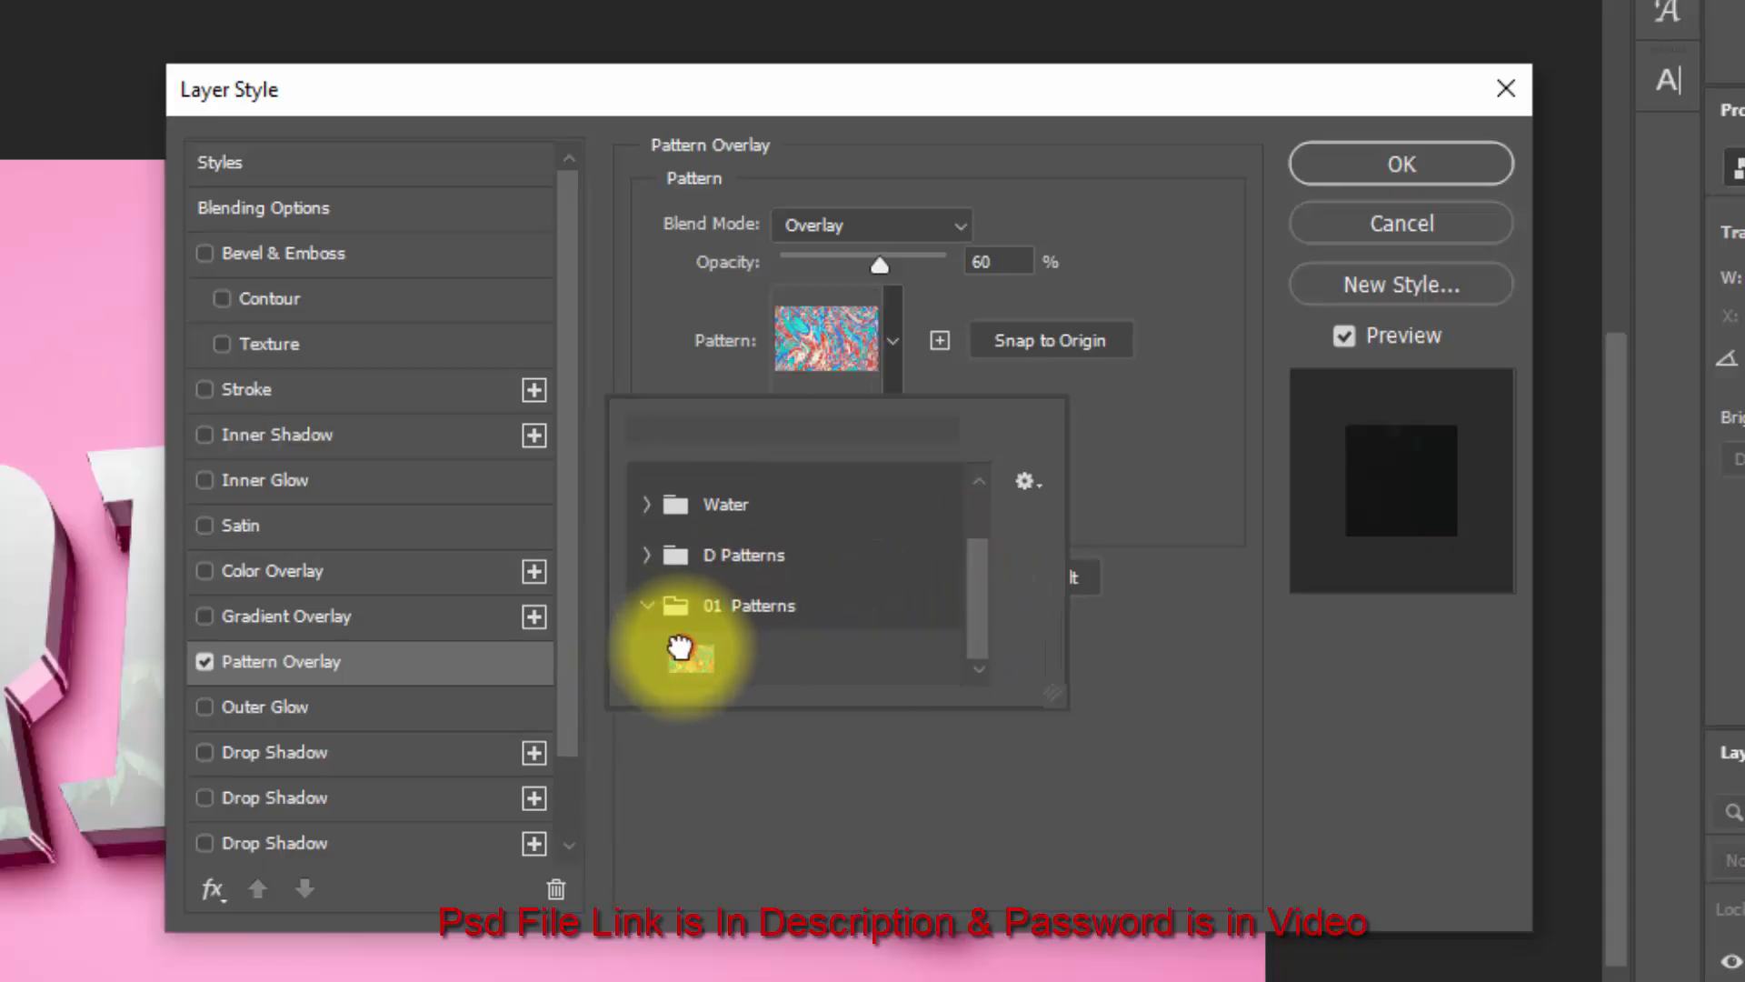
Keep the Pattern Overlay scale at 100% and apply the layer style to the Surface copy.
{"action": "left_click", "coordinate": [1173, 454]}
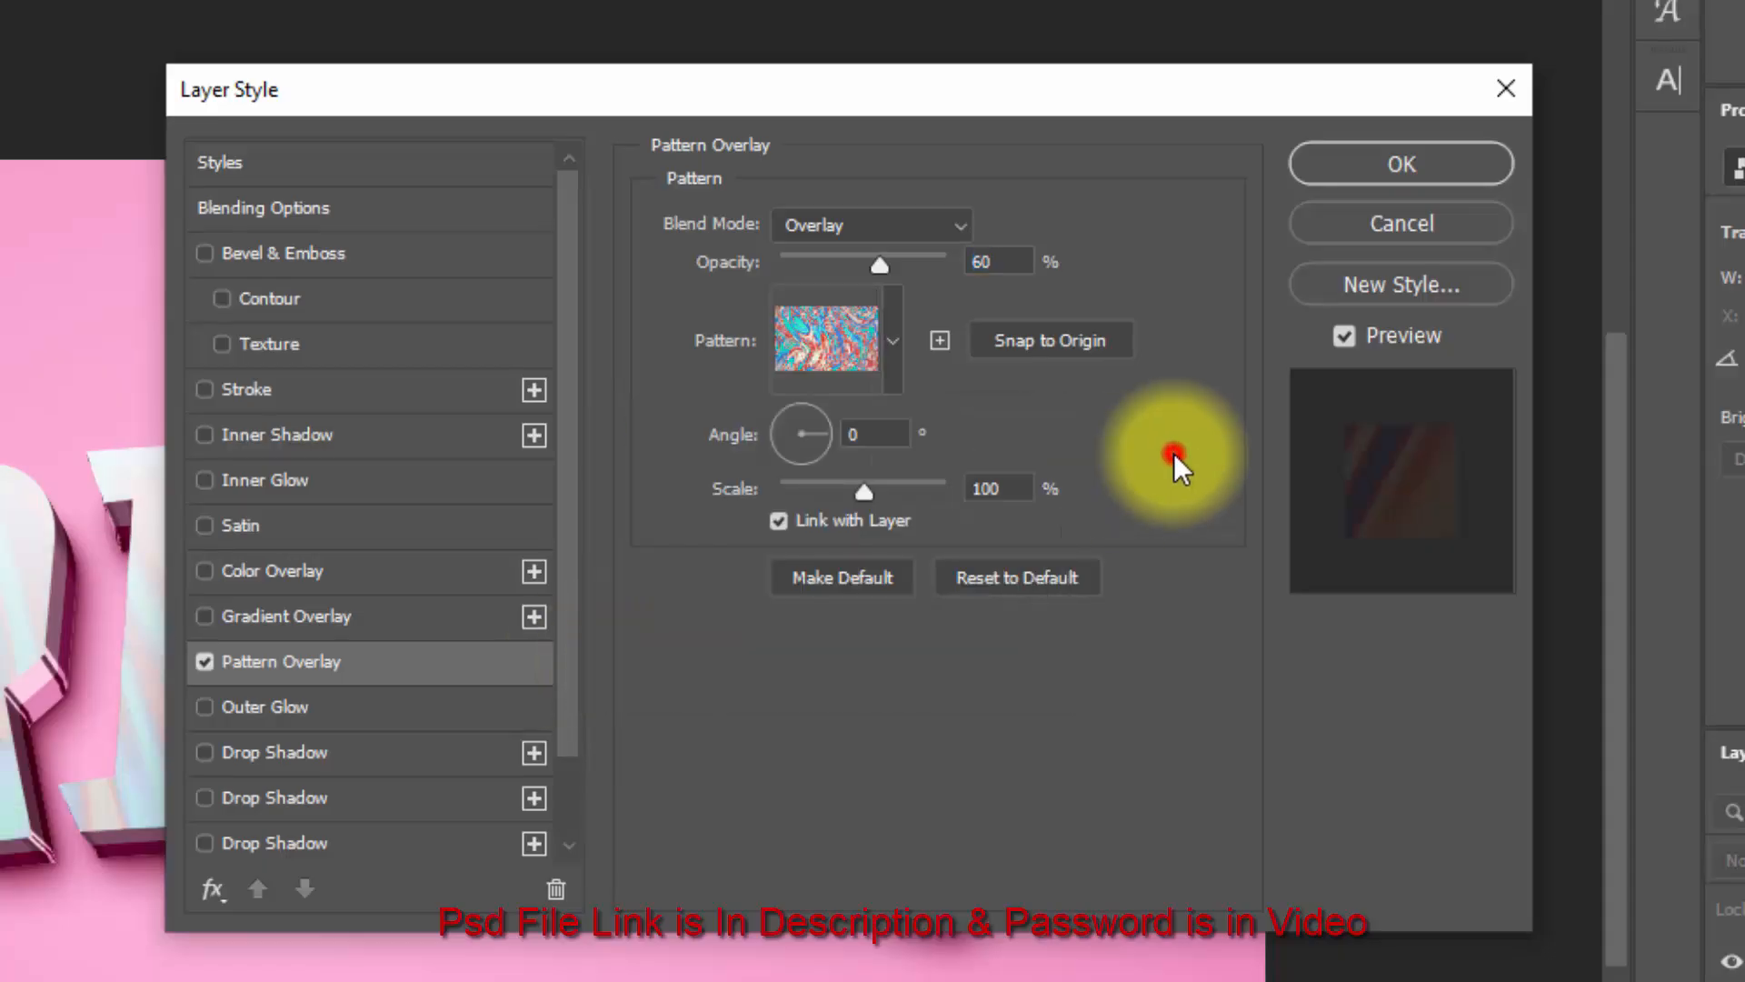
{"action": "double_click", "coordinate": [1004, 487]}
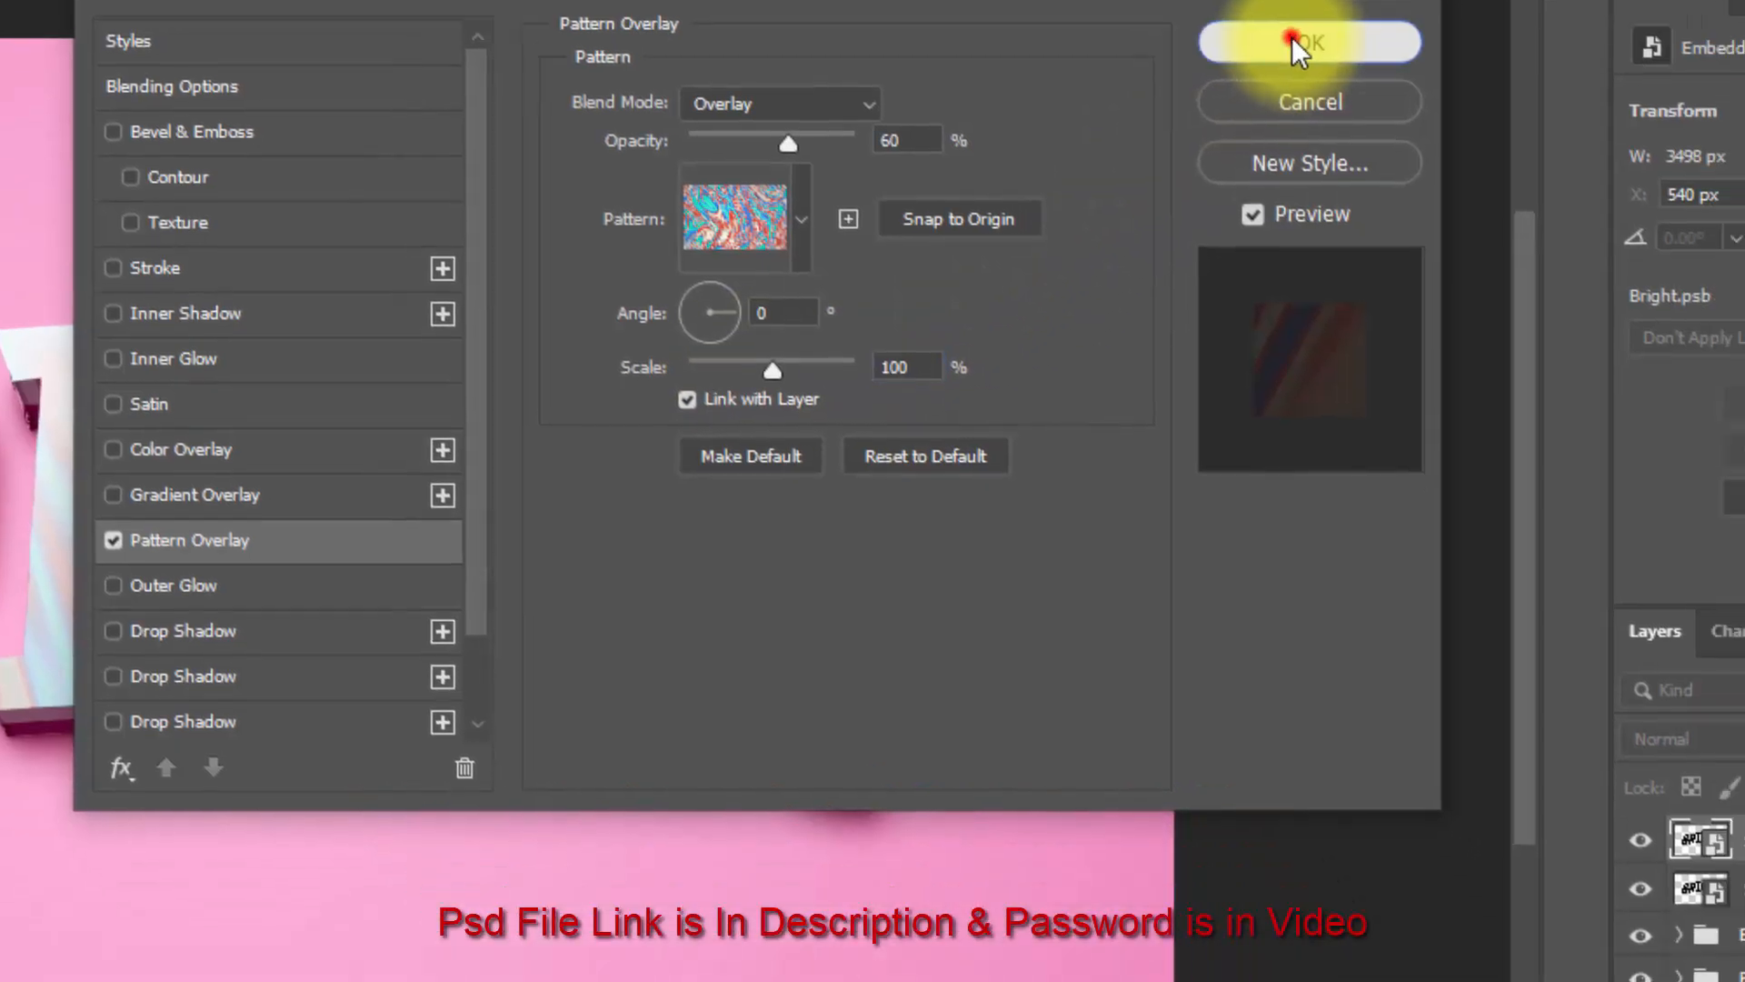
{"action": "left_click", "coordinate": [1391, 165]}
Duplicate the Surface copy layer with the repeated transform and edit the new layer's style, keeping fill opacity at 0%.
{"action": "key", "text": "ctrl+shift+alt+t"}
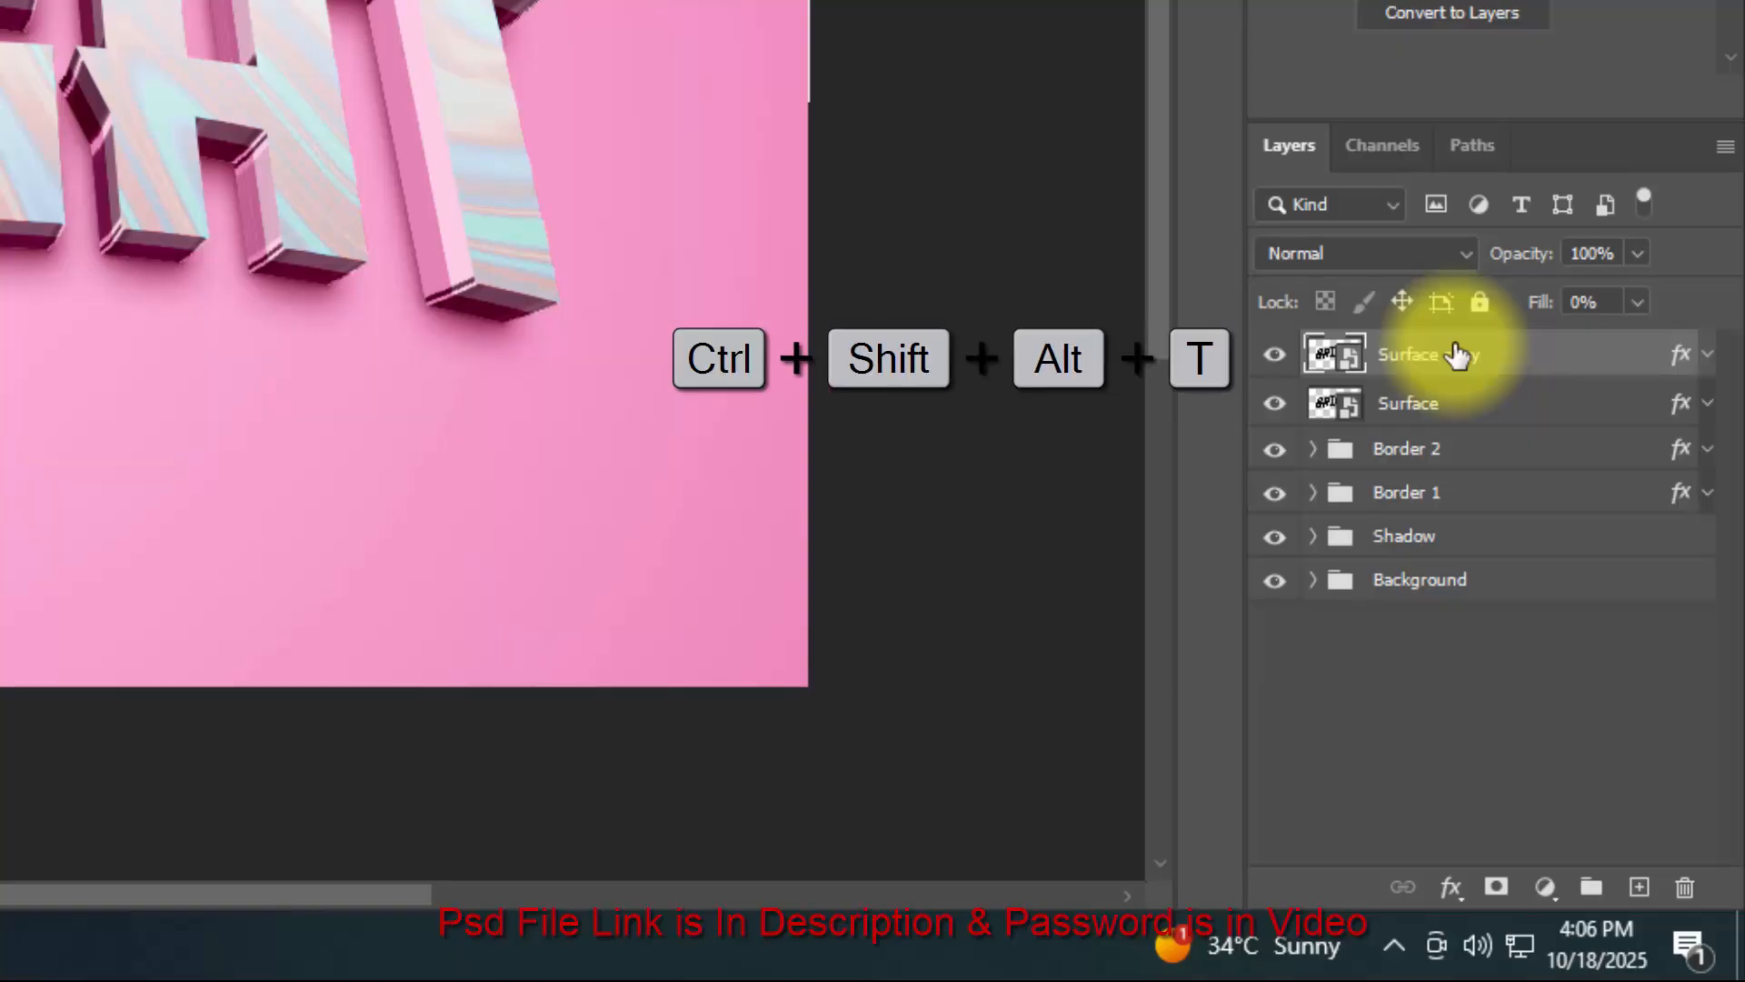
{"action": "double_click", "coordinate": [1677, 364]}
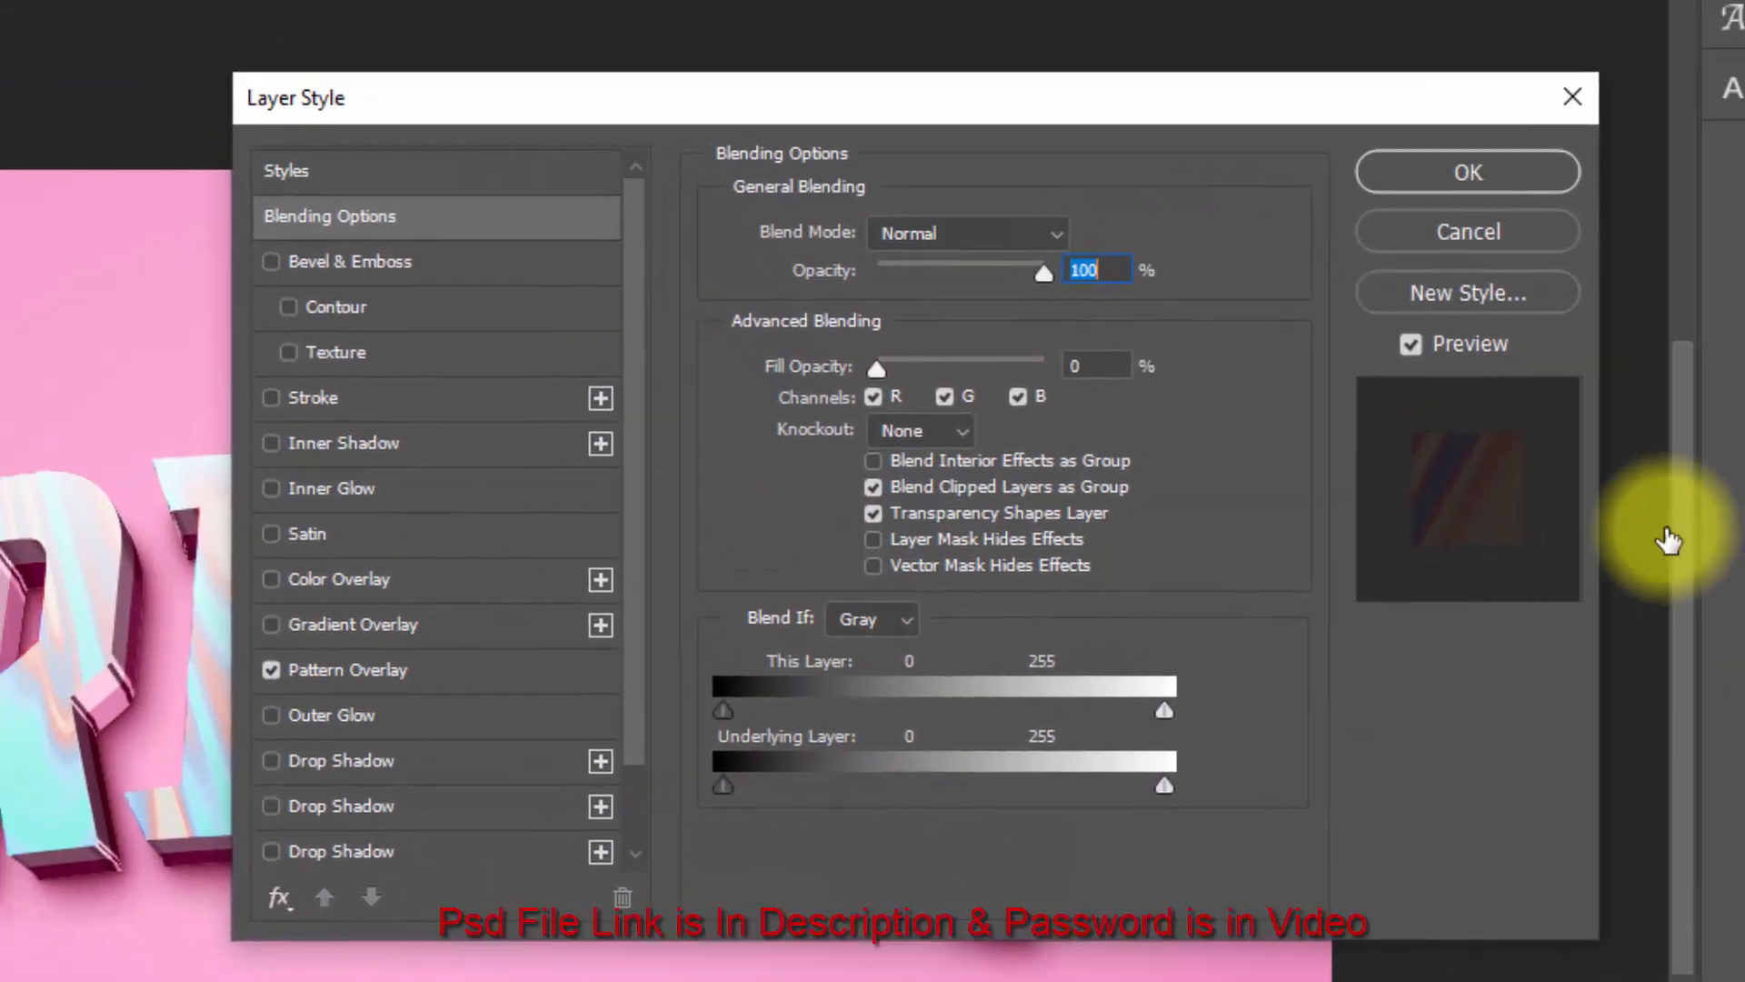
{"action": "left_click", "coordinate": [1097, 363]}
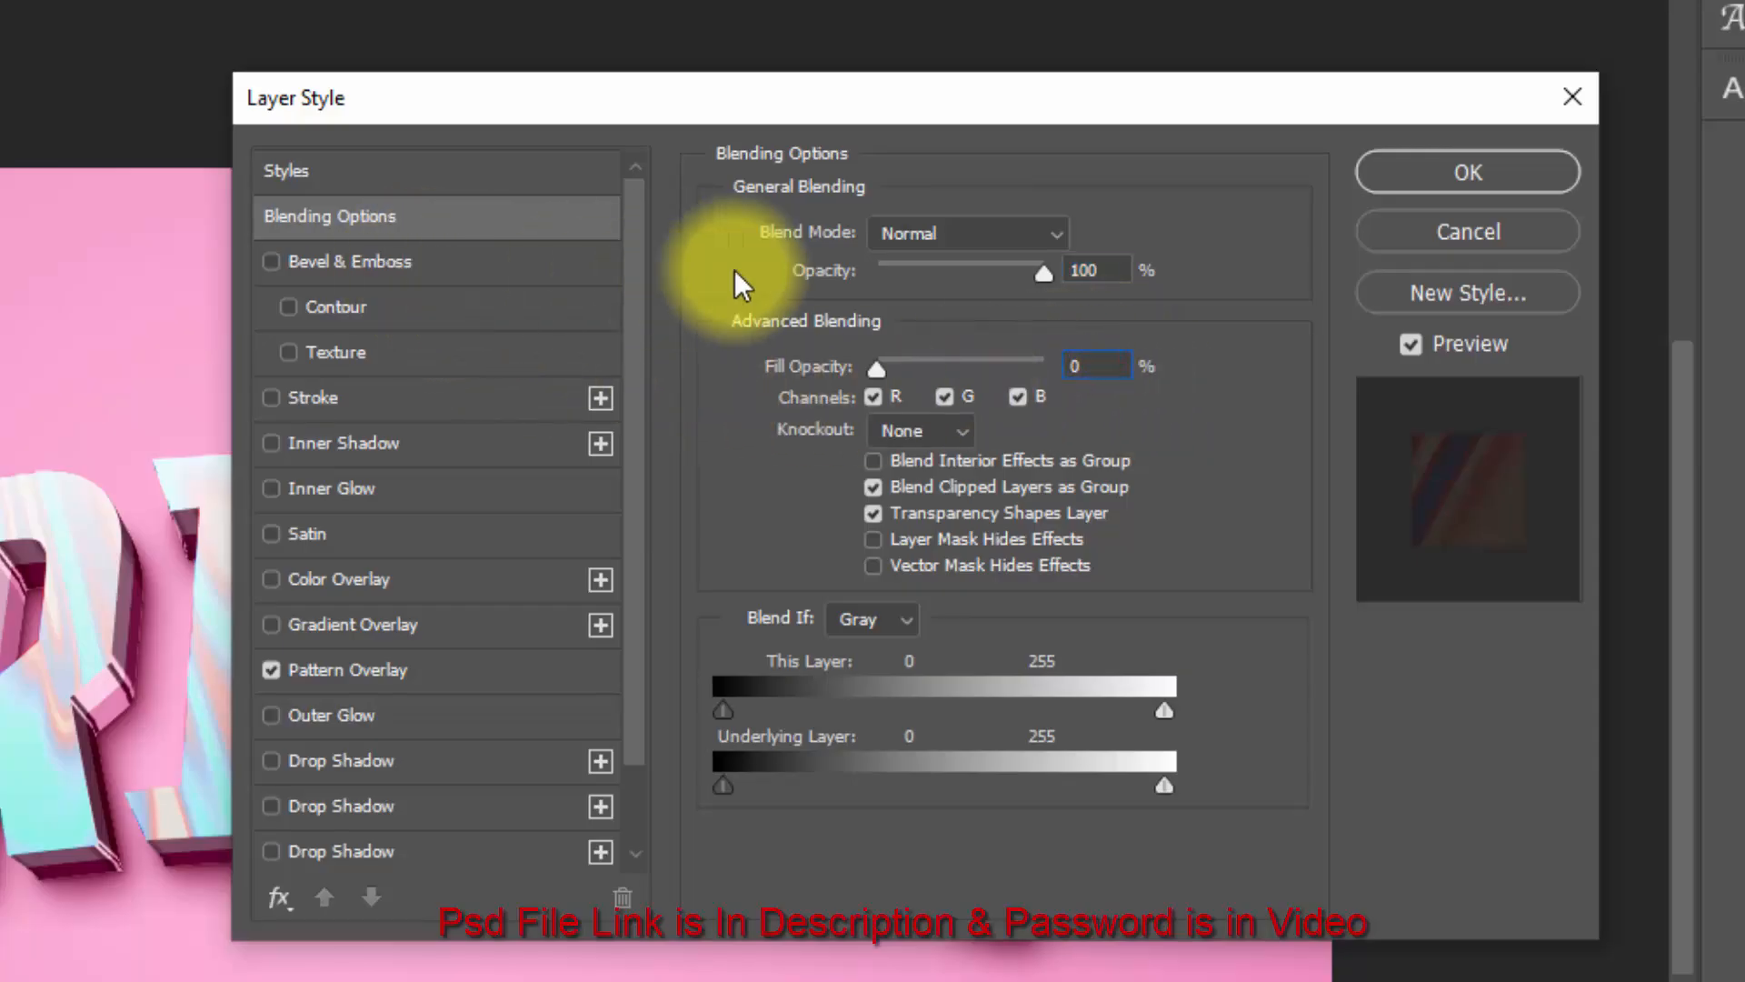
Enable Bevel & Emboss on the new layer with the Inner Bevel style, 178% depth and 16 px size.
{"action": "left_click", "coordinate": [429, 266]}
{"action": "left_click", "coordinate": [919, 237]}
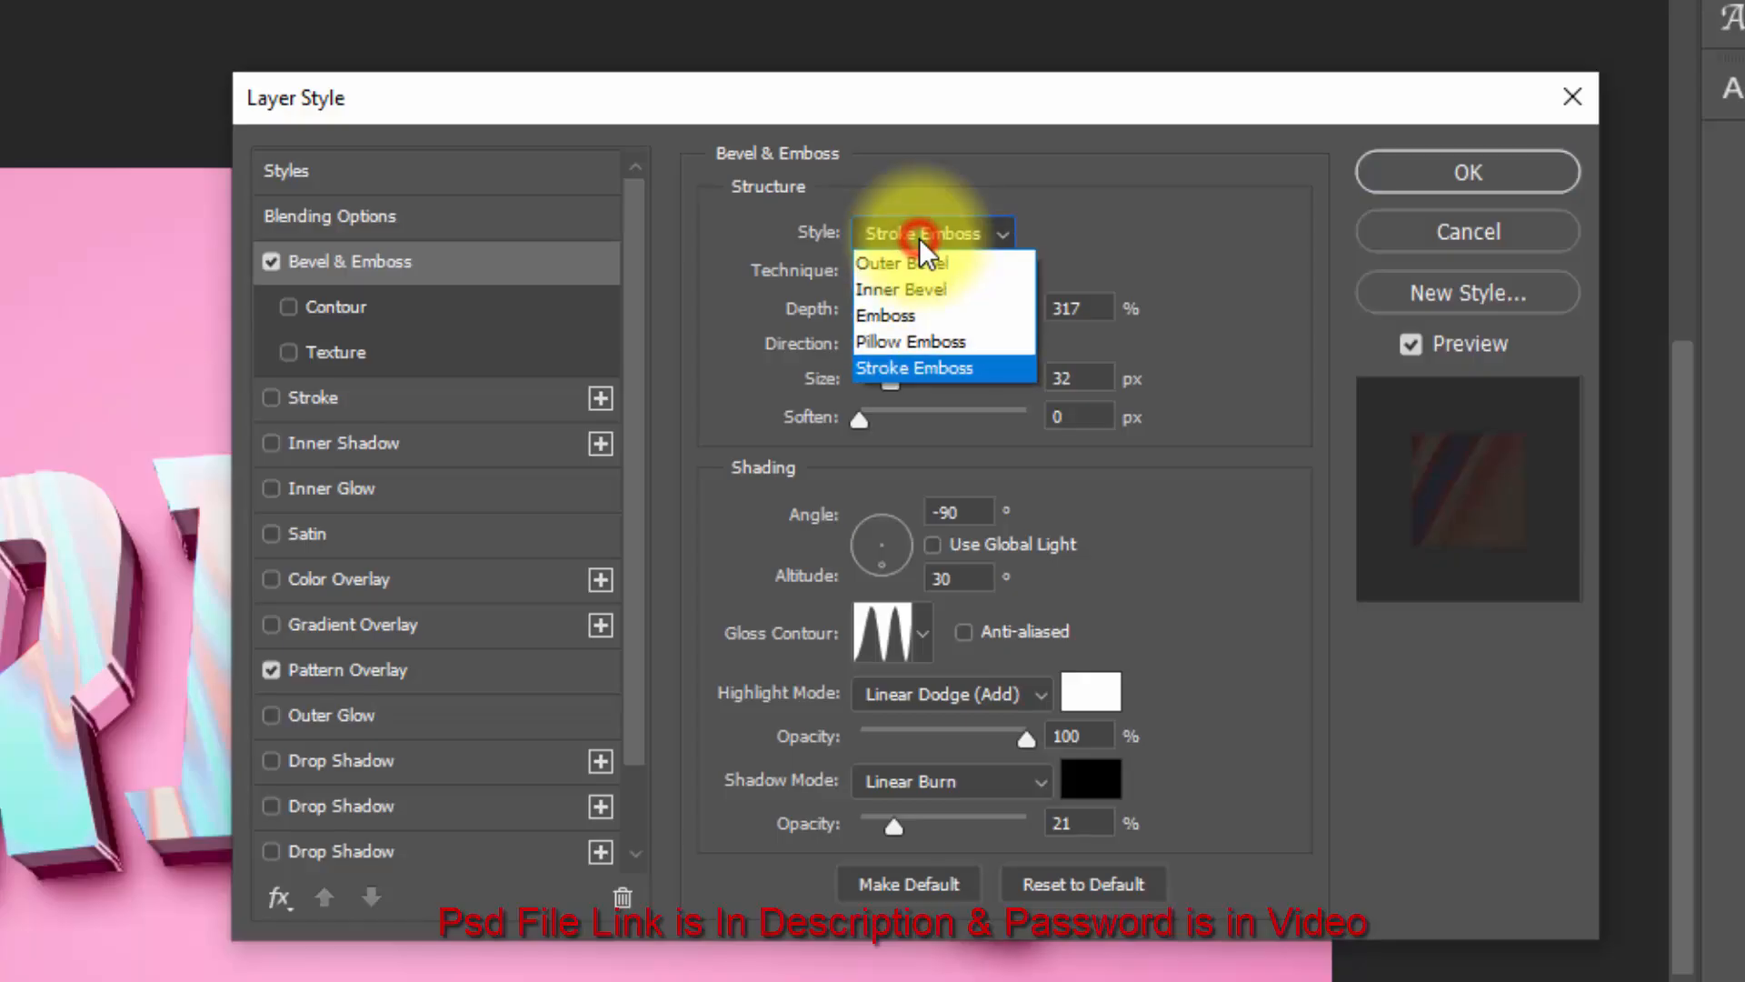
{"action": "left_click", "coordinate": [930, 288]}
{"action": "double_click", "coordinate": [1077, 309]}
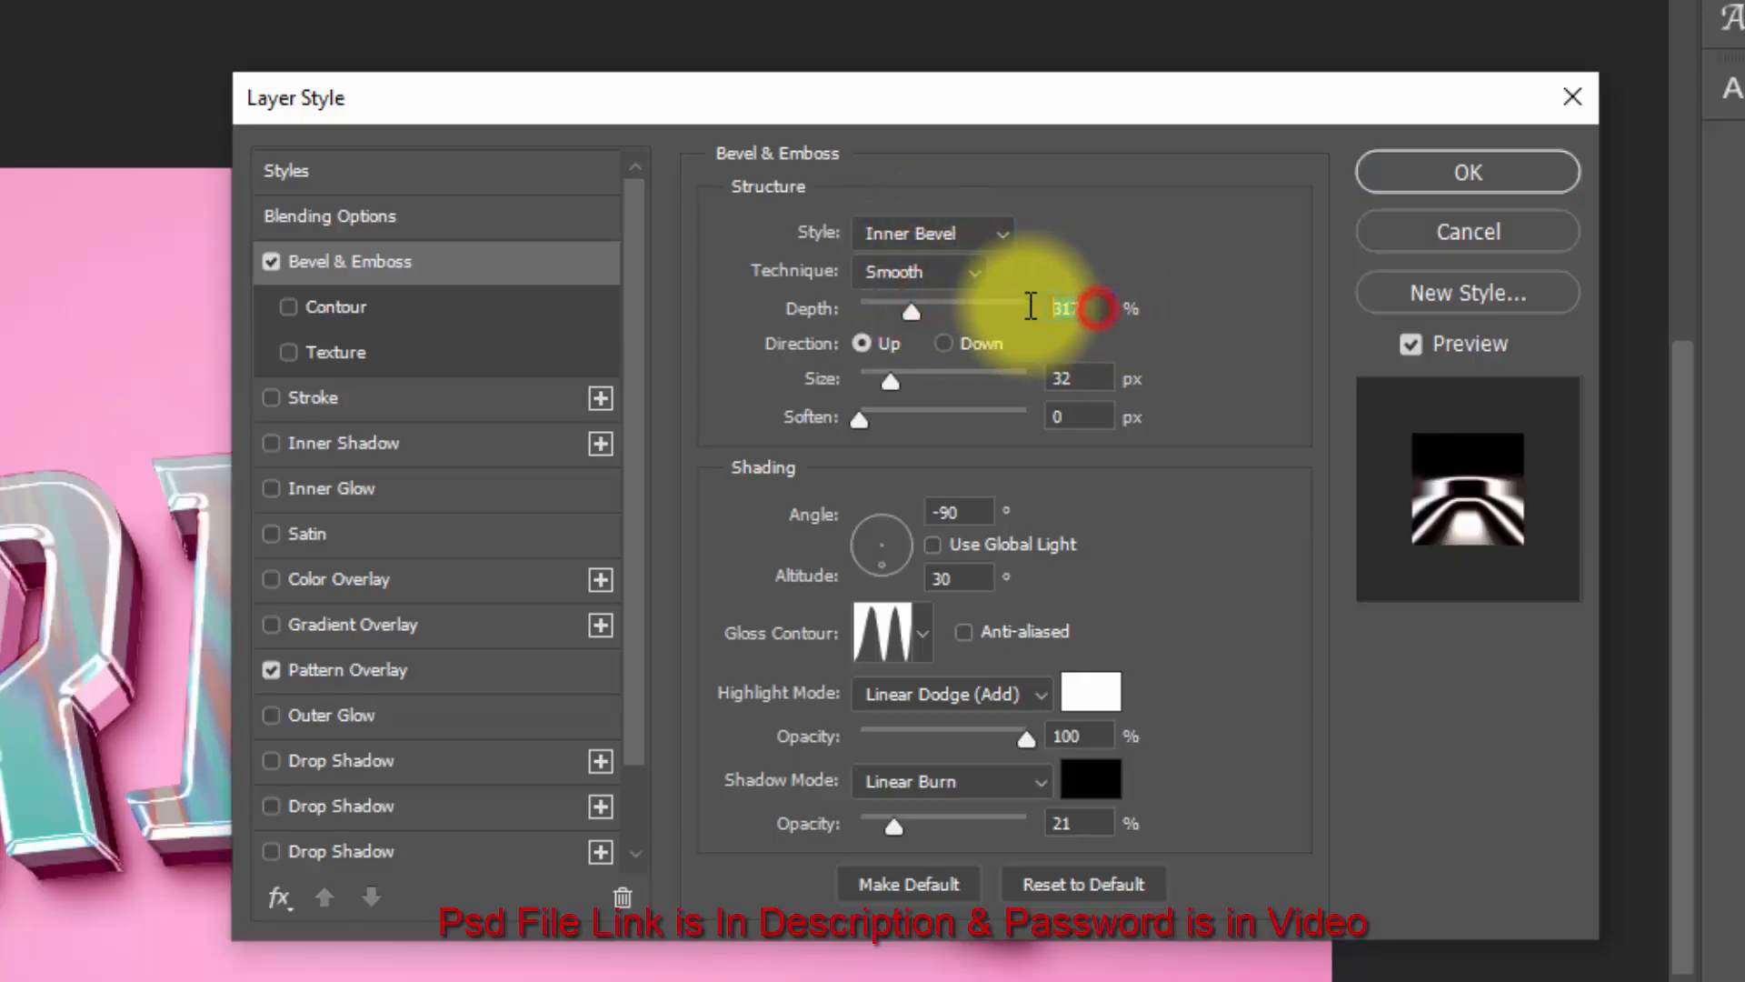
{"action": "type", "text": "178"}
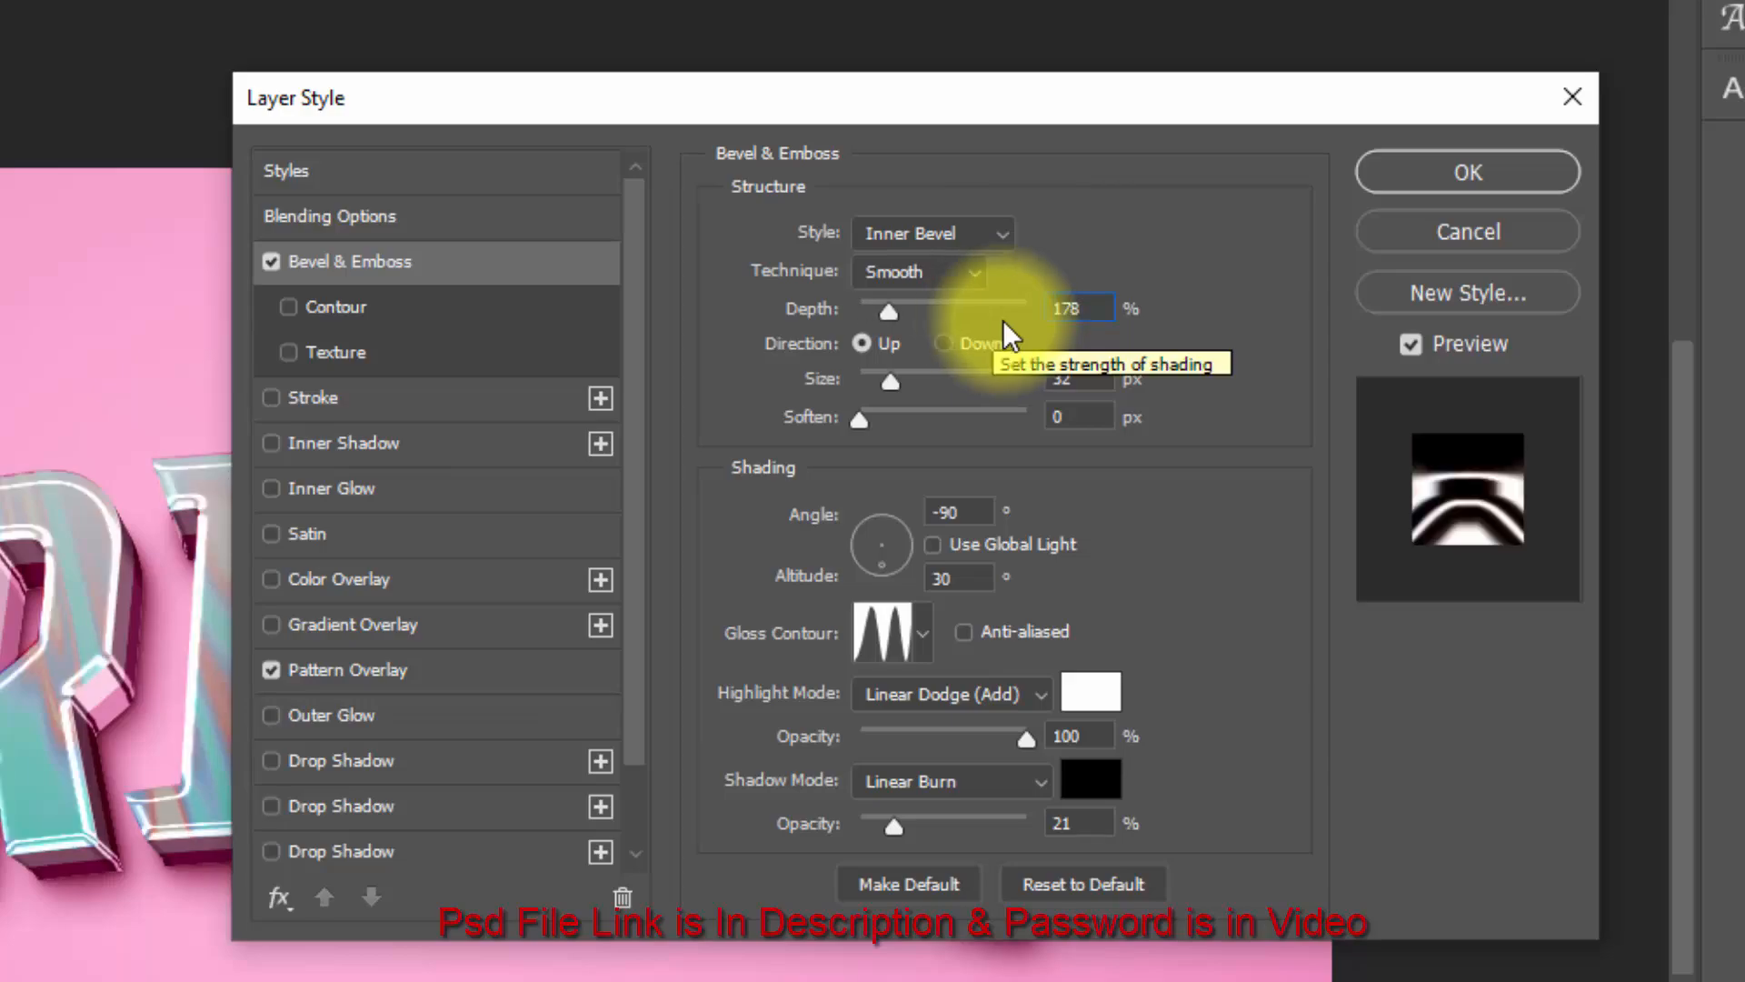
{"action": "double_click", "coordinate": [1088, 379]}
{"action": "type", "text": "16"}
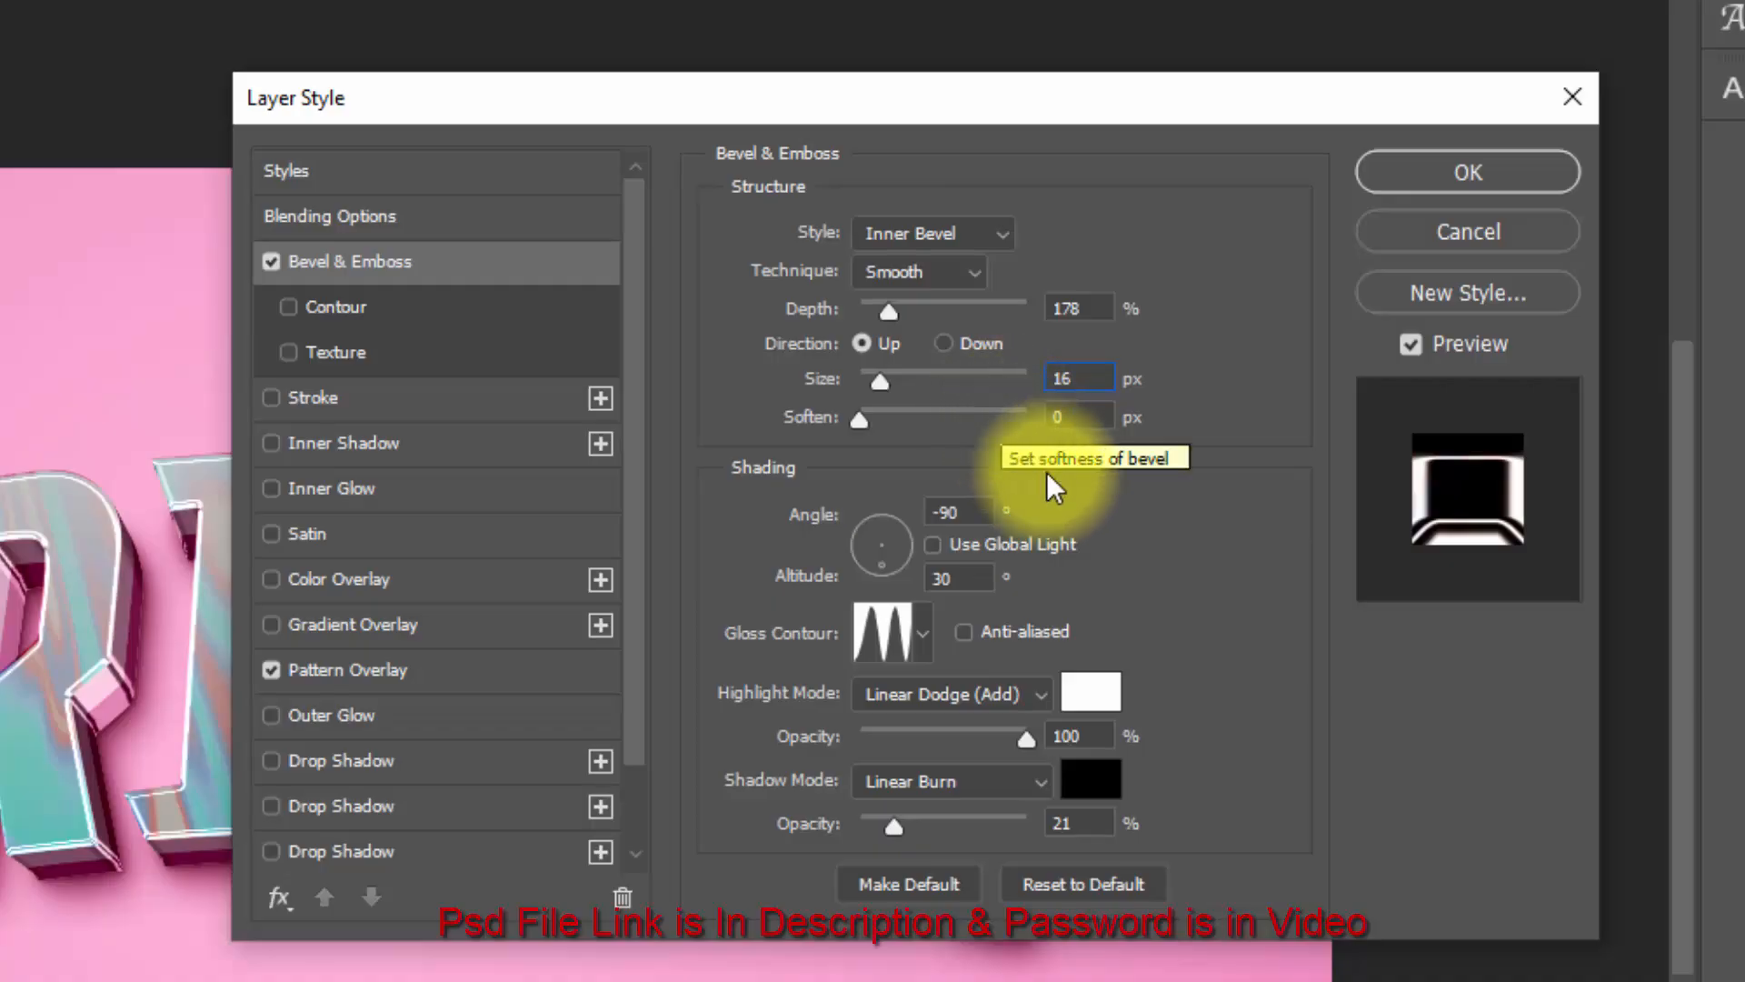
Set the bevel's shading angle to 120° and its highlight mode to Color Dodge at 27% opacity.
{"action": "left_click_drag", "start_coordinate": [966, 507], "coordinate": [935, 508]}
{"action": "type", "text": "120"}
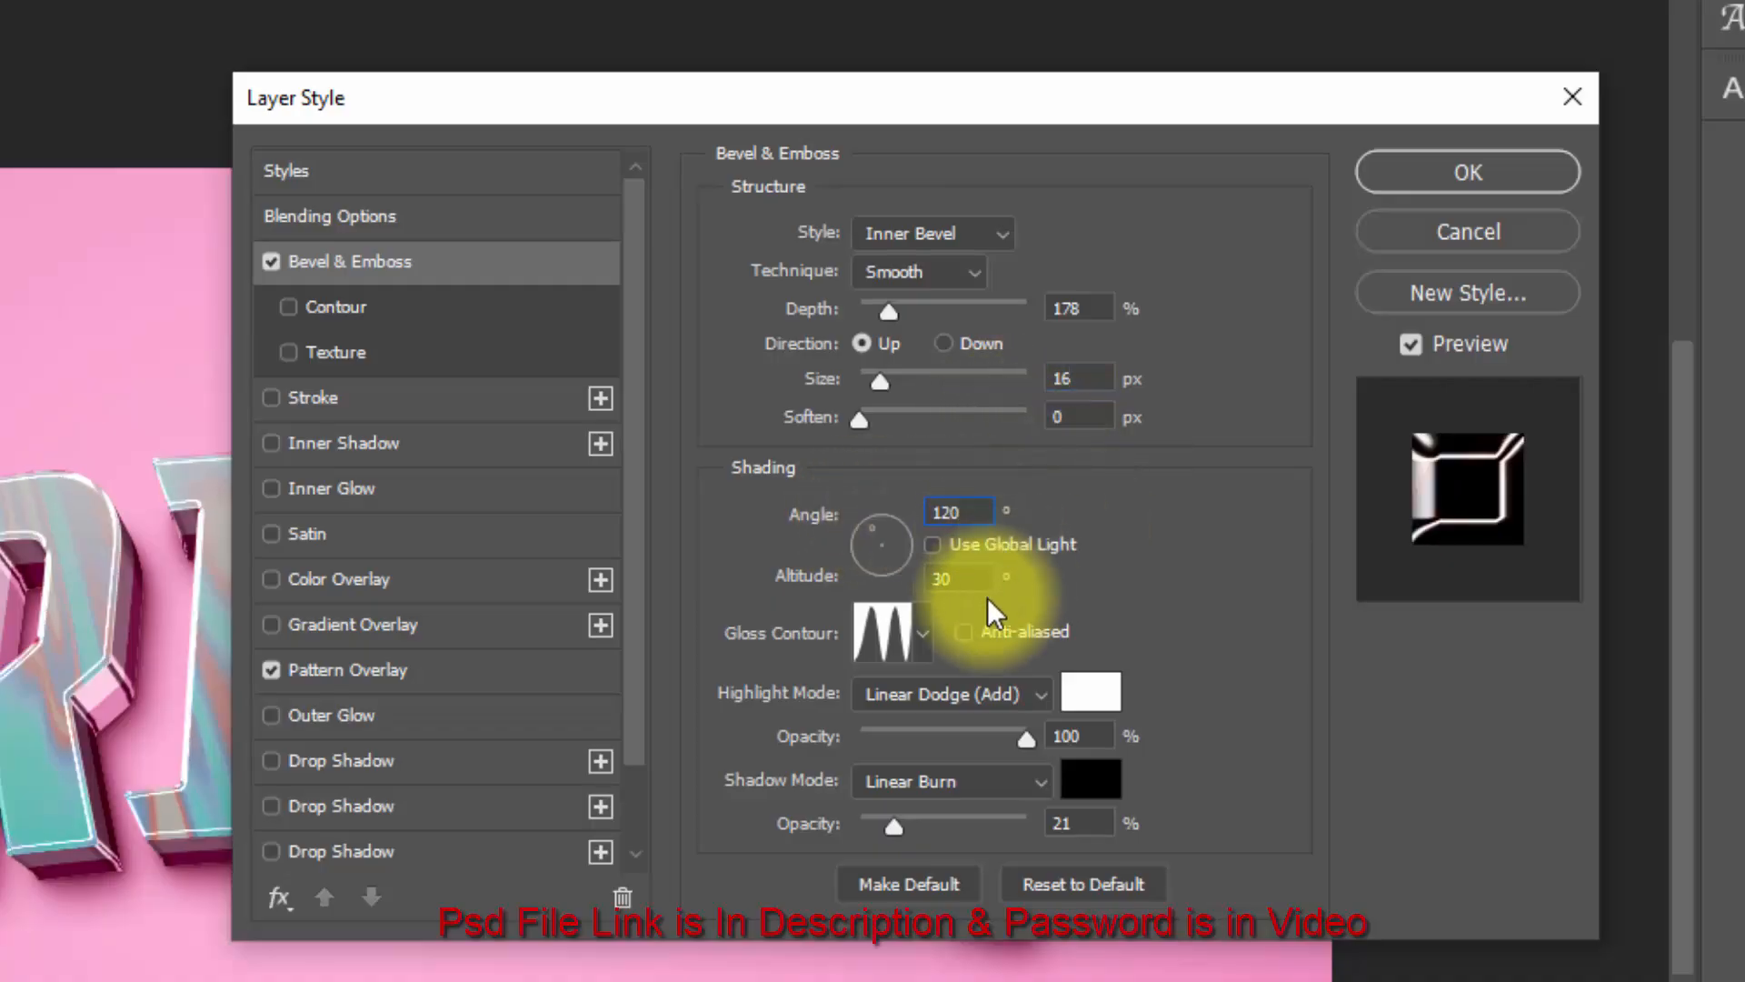
{"action": "left_click", "coordinate": [920, 695]}
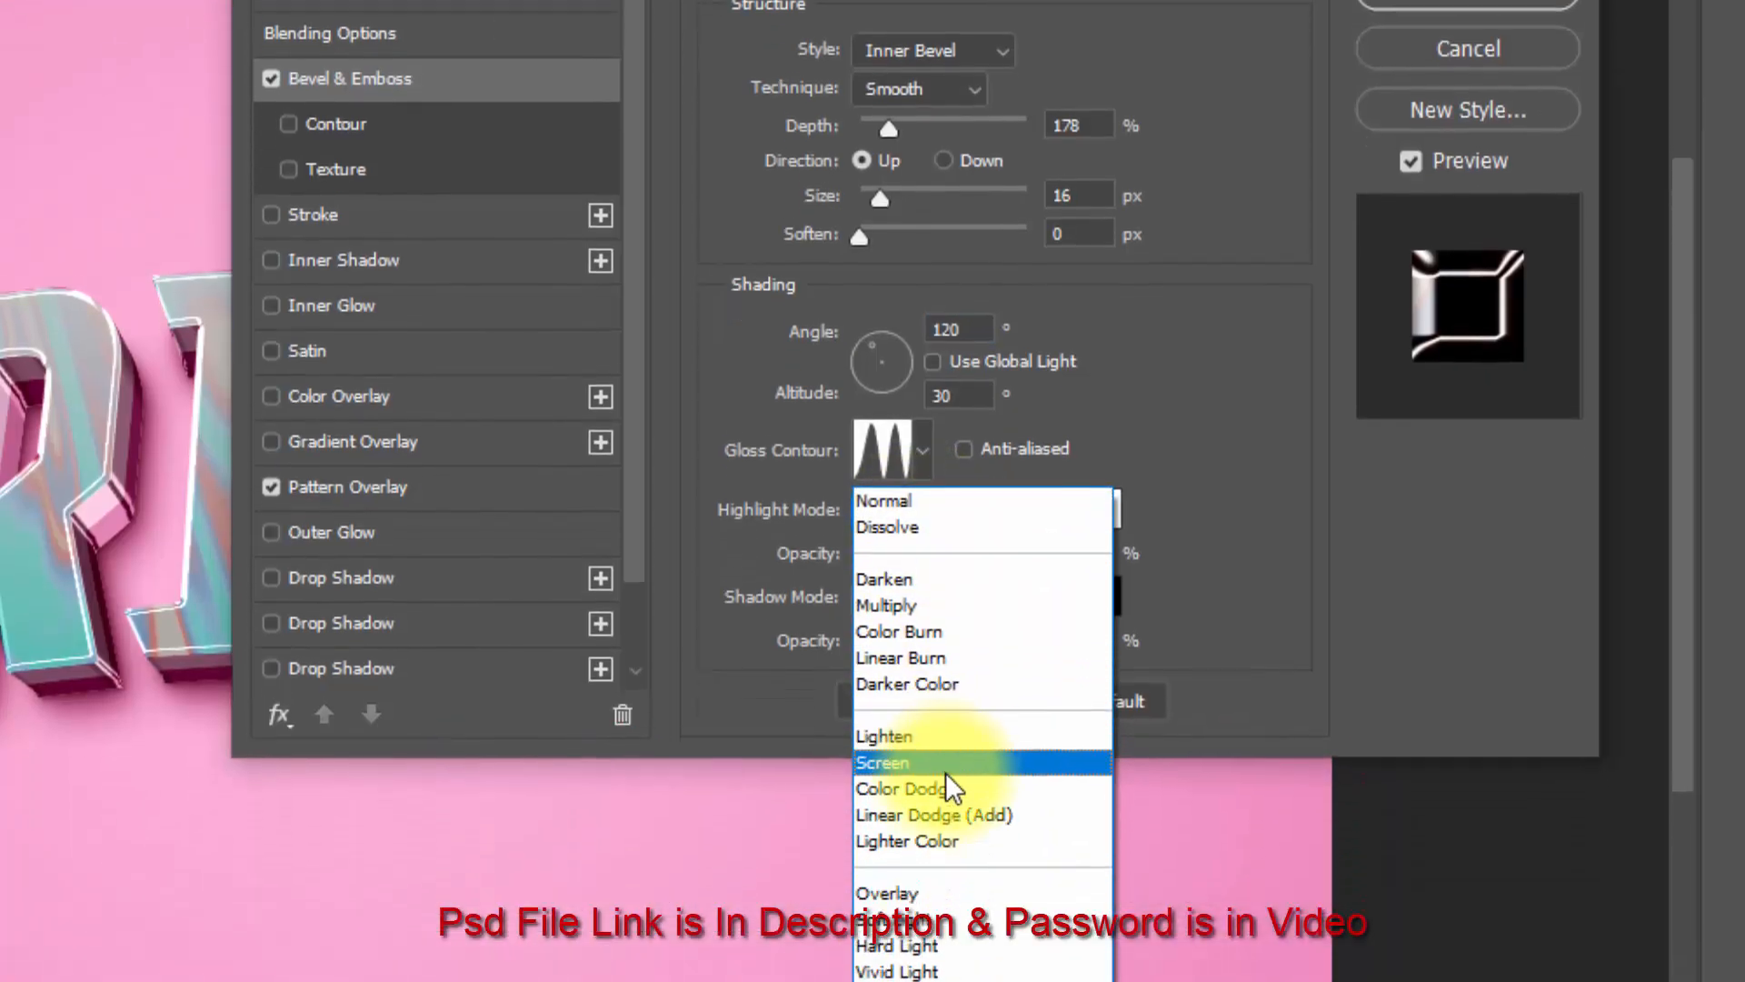
{"action": "left_click", "coordinate": [946, 785]}
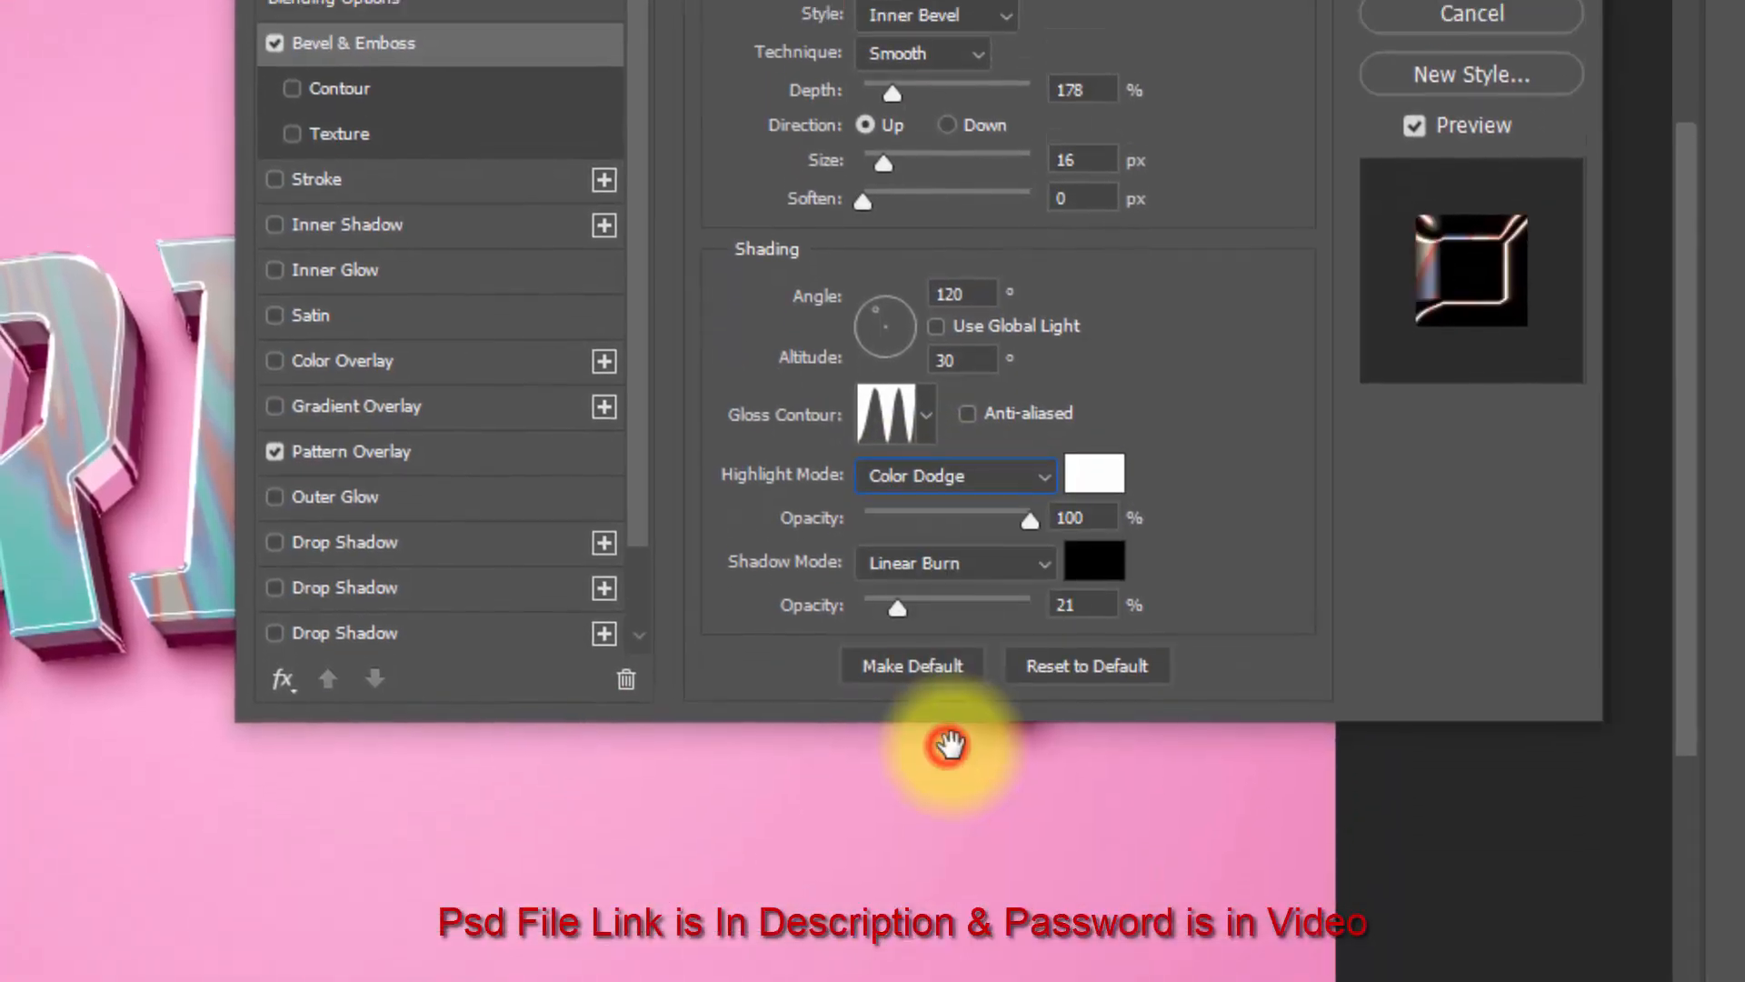
{"action": "left_click", "coordinate": [1082, 553]}
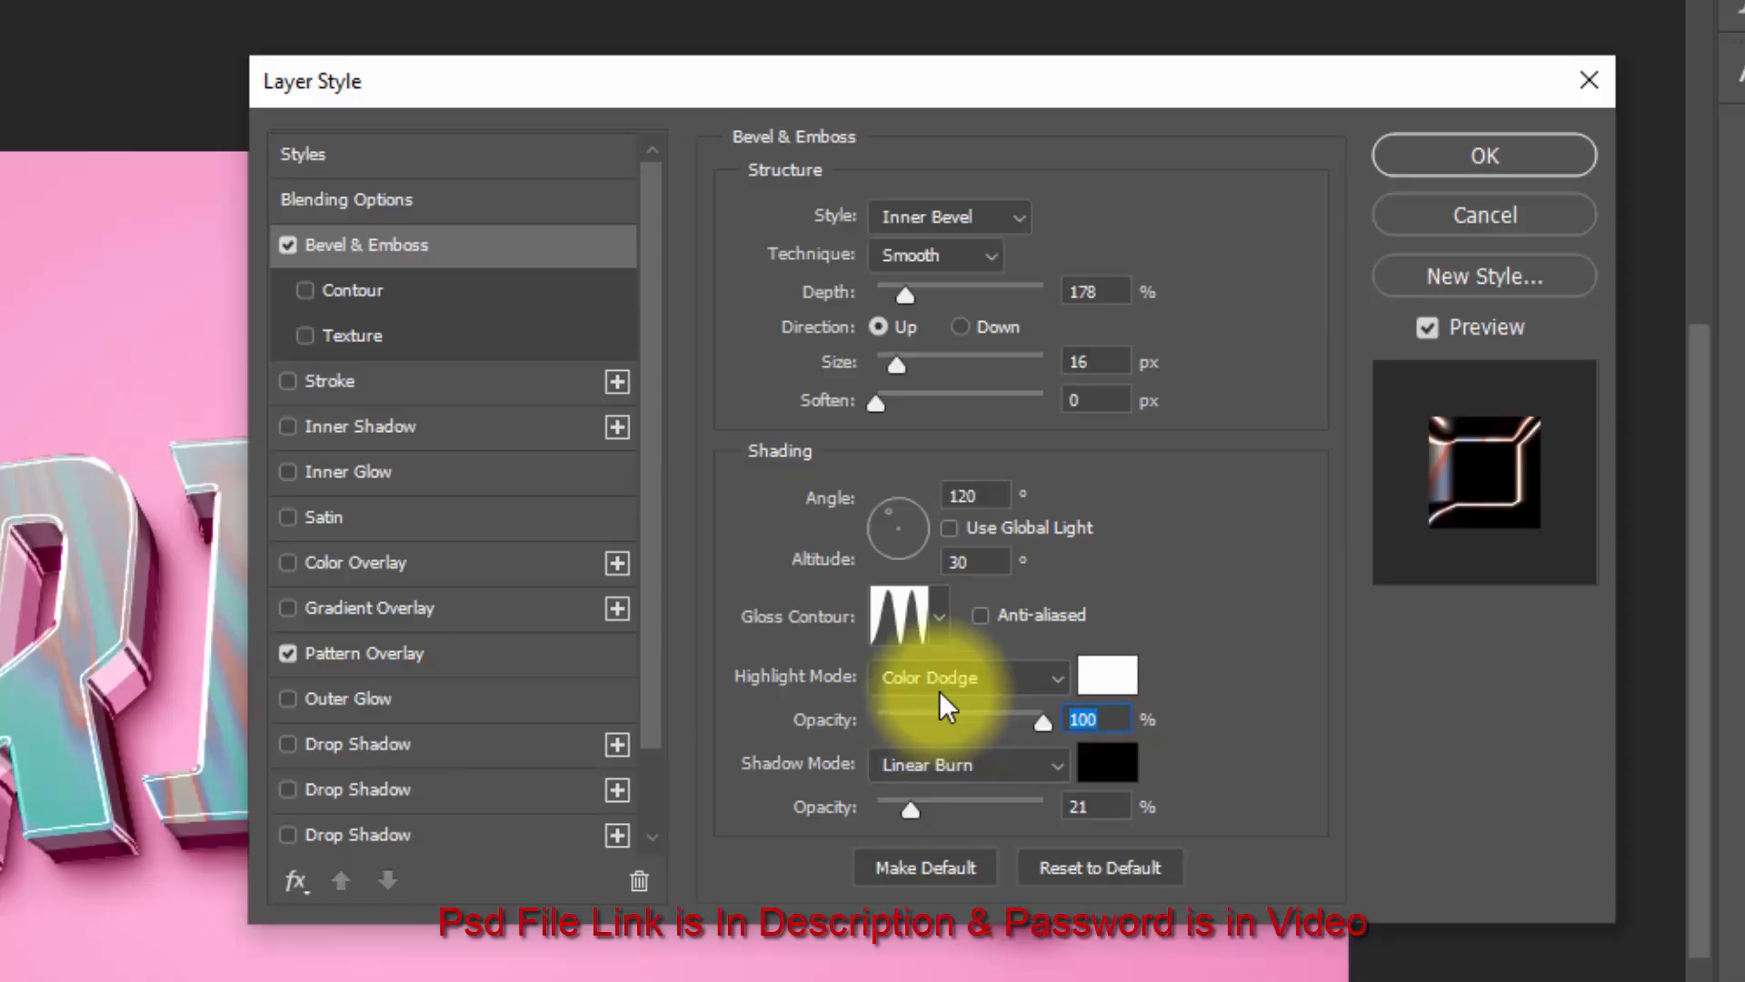
{"action": "type", "text": "27"}
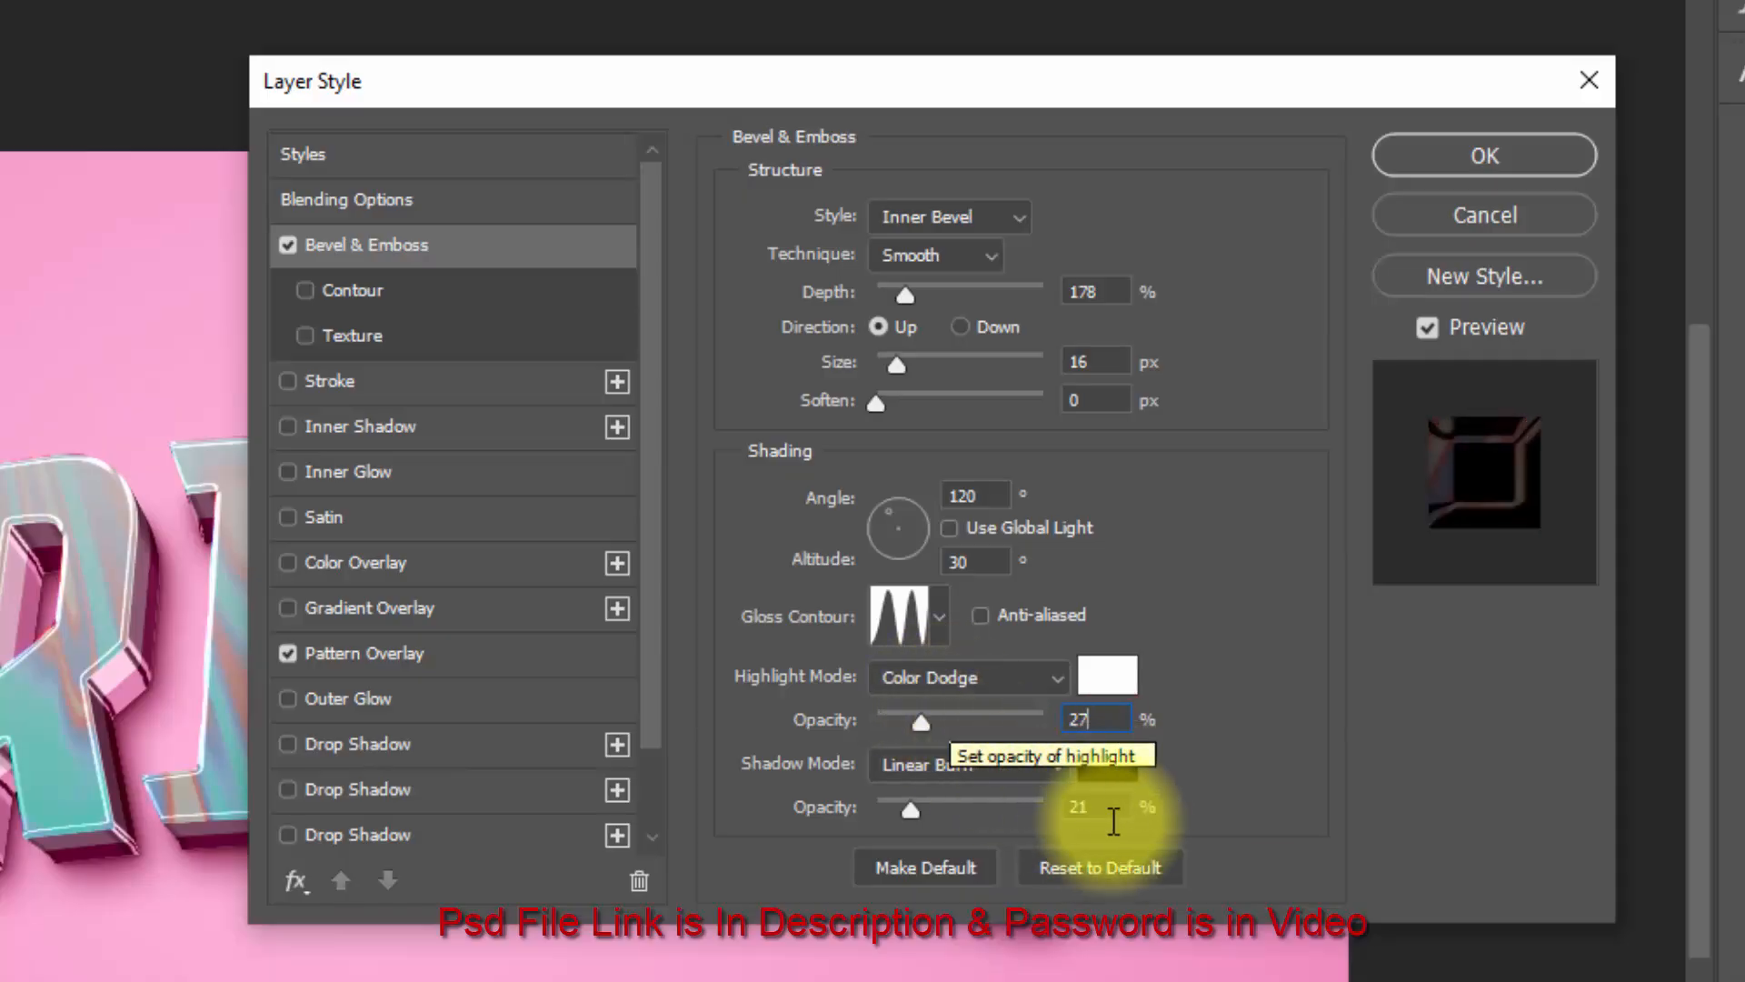
Set the bevel's shadow opacity to 4%, disable the Pattern Overlay and apply the layer style.
{"action": "left_click", "coordinate": [1090, 806]}
{"action": "type", "text": "4"}
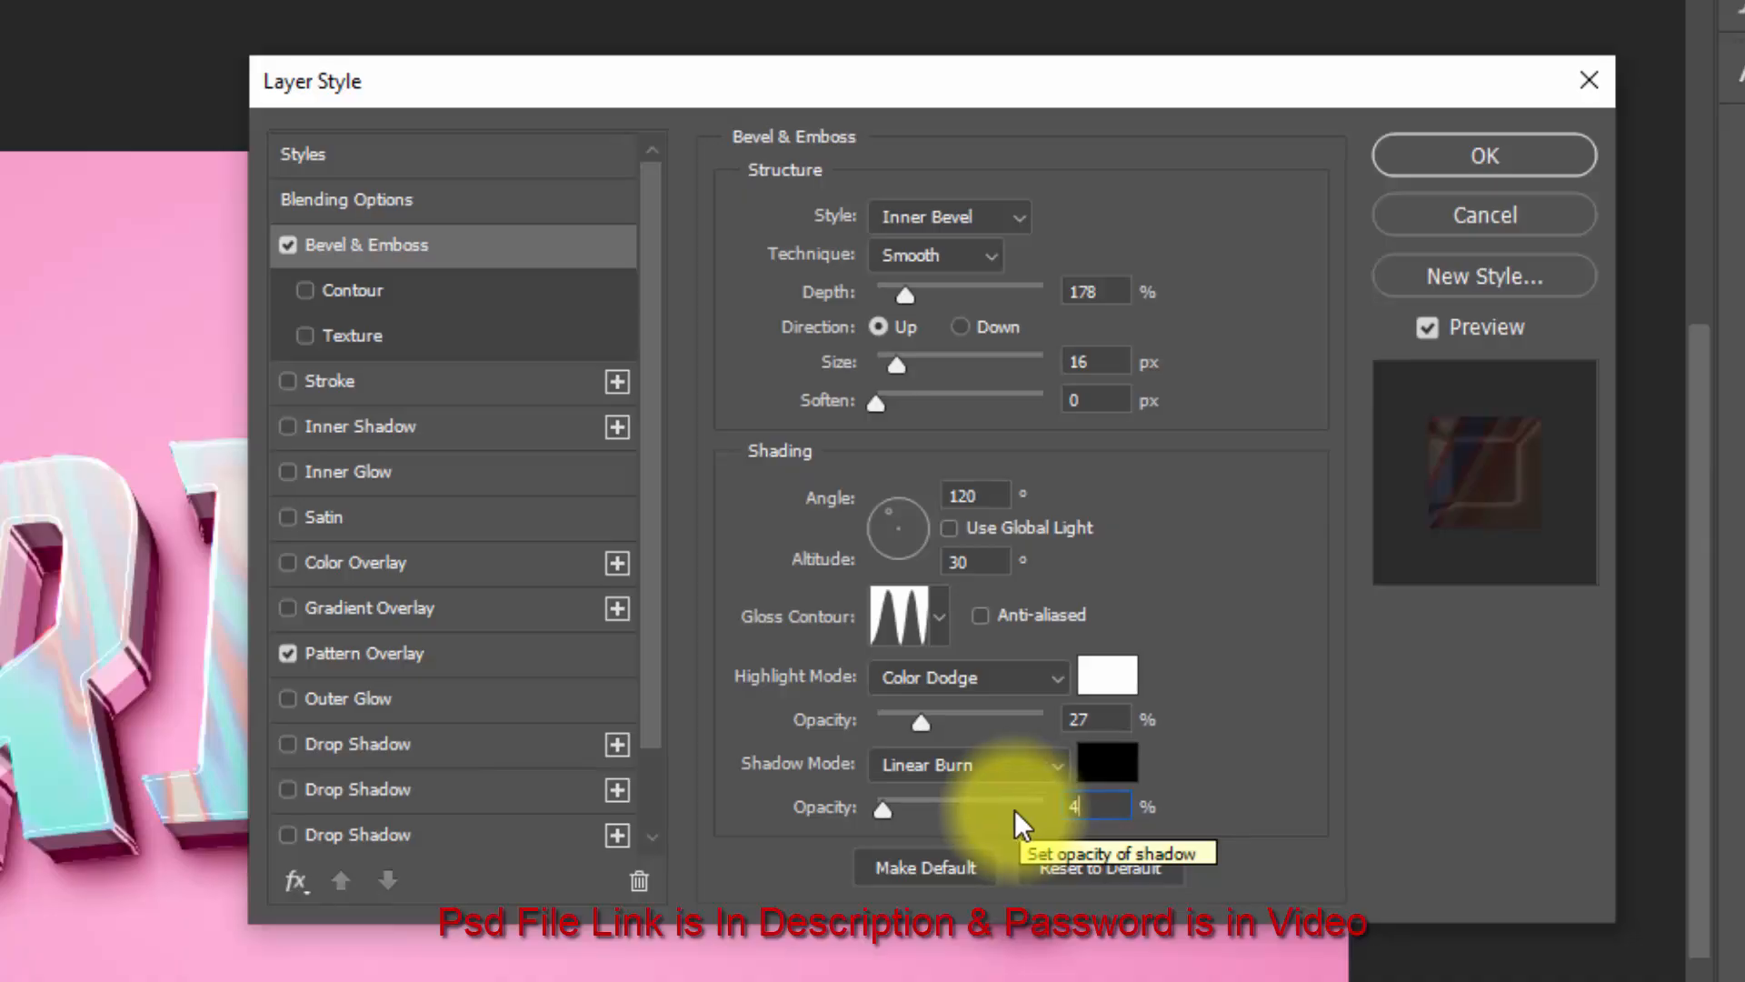
{"action": "left_click", "coordinate": [289, 653]}
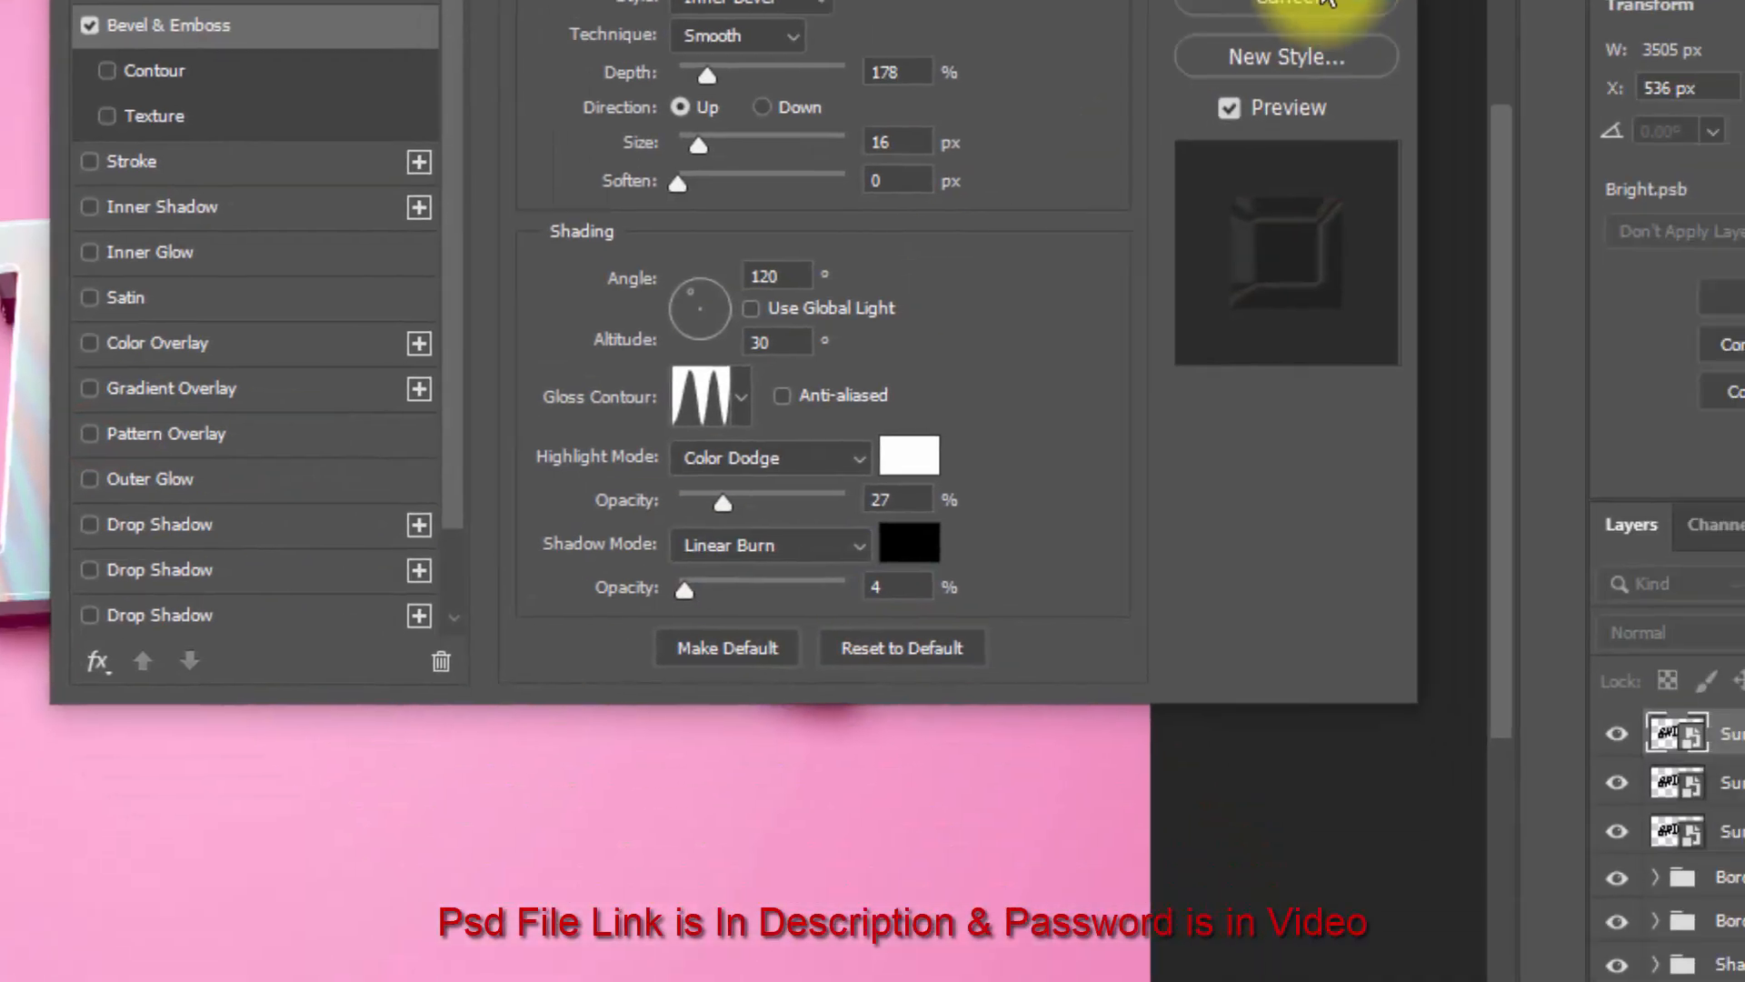
{"action": "left_click", "coordinate": [1501, 171]}
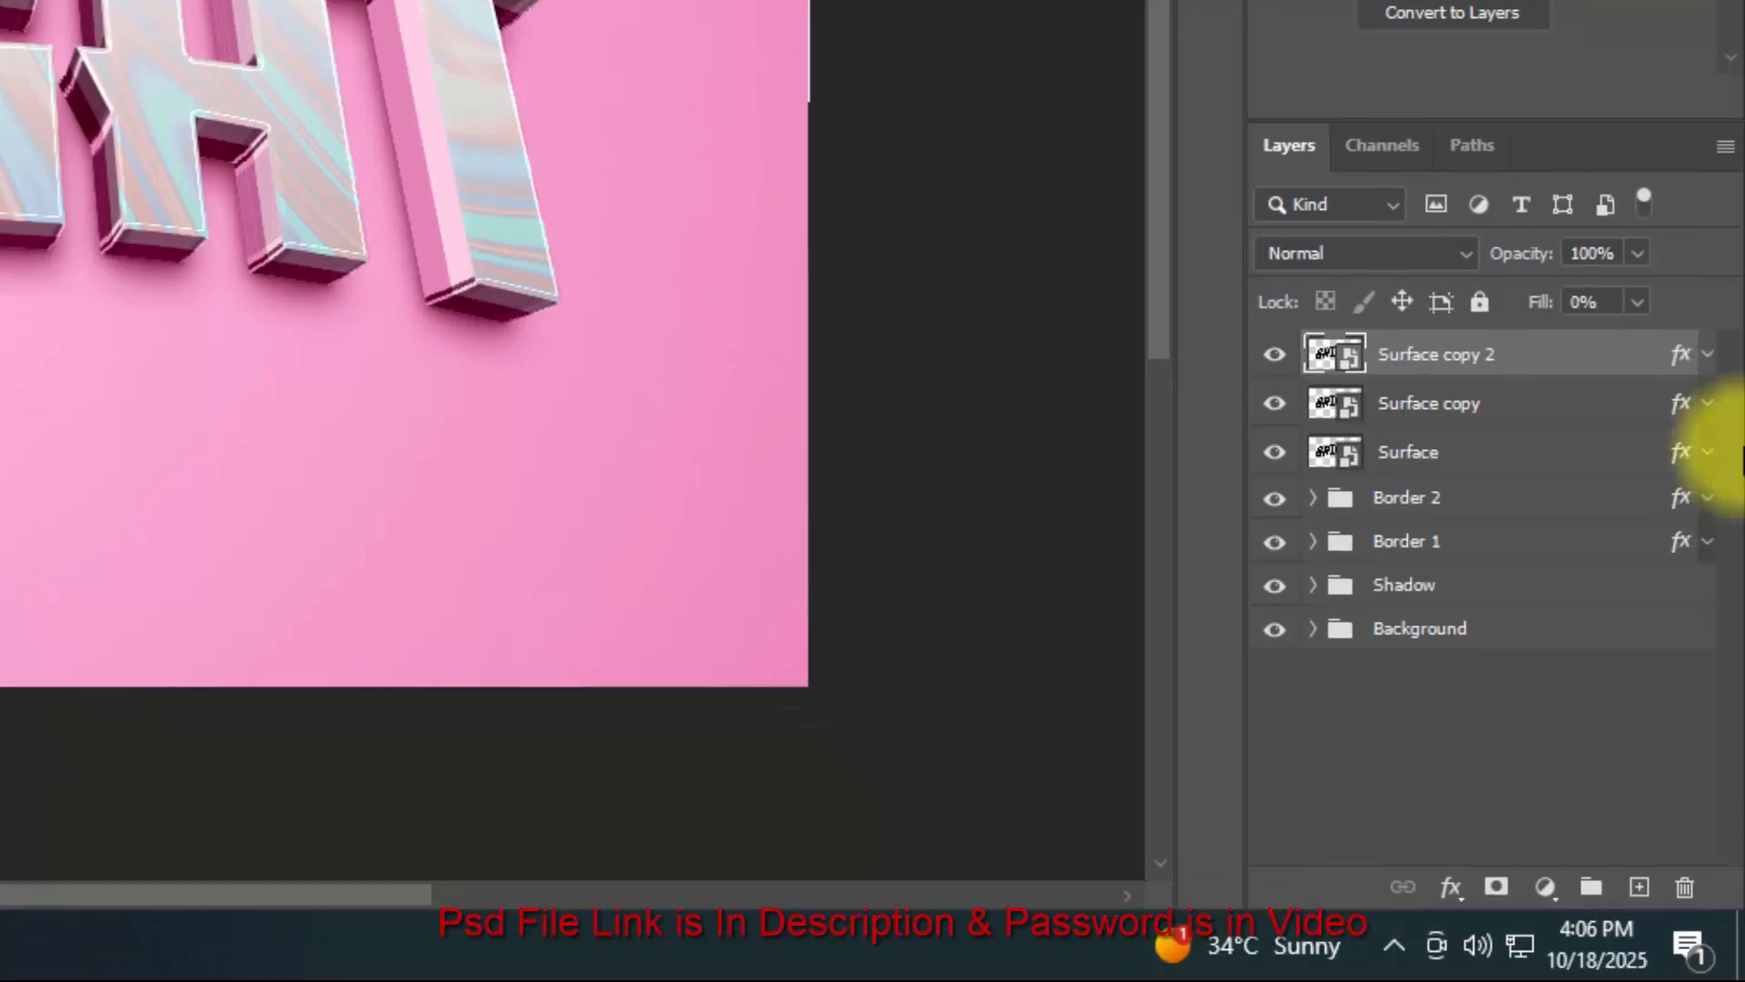
Duplicate the Surface copy 2 layer with the repeated transform and edit the duplicate's style, keeping fill opacity at 0%.
{"action": "key", "text": "ctrl+shift+alt+t"}
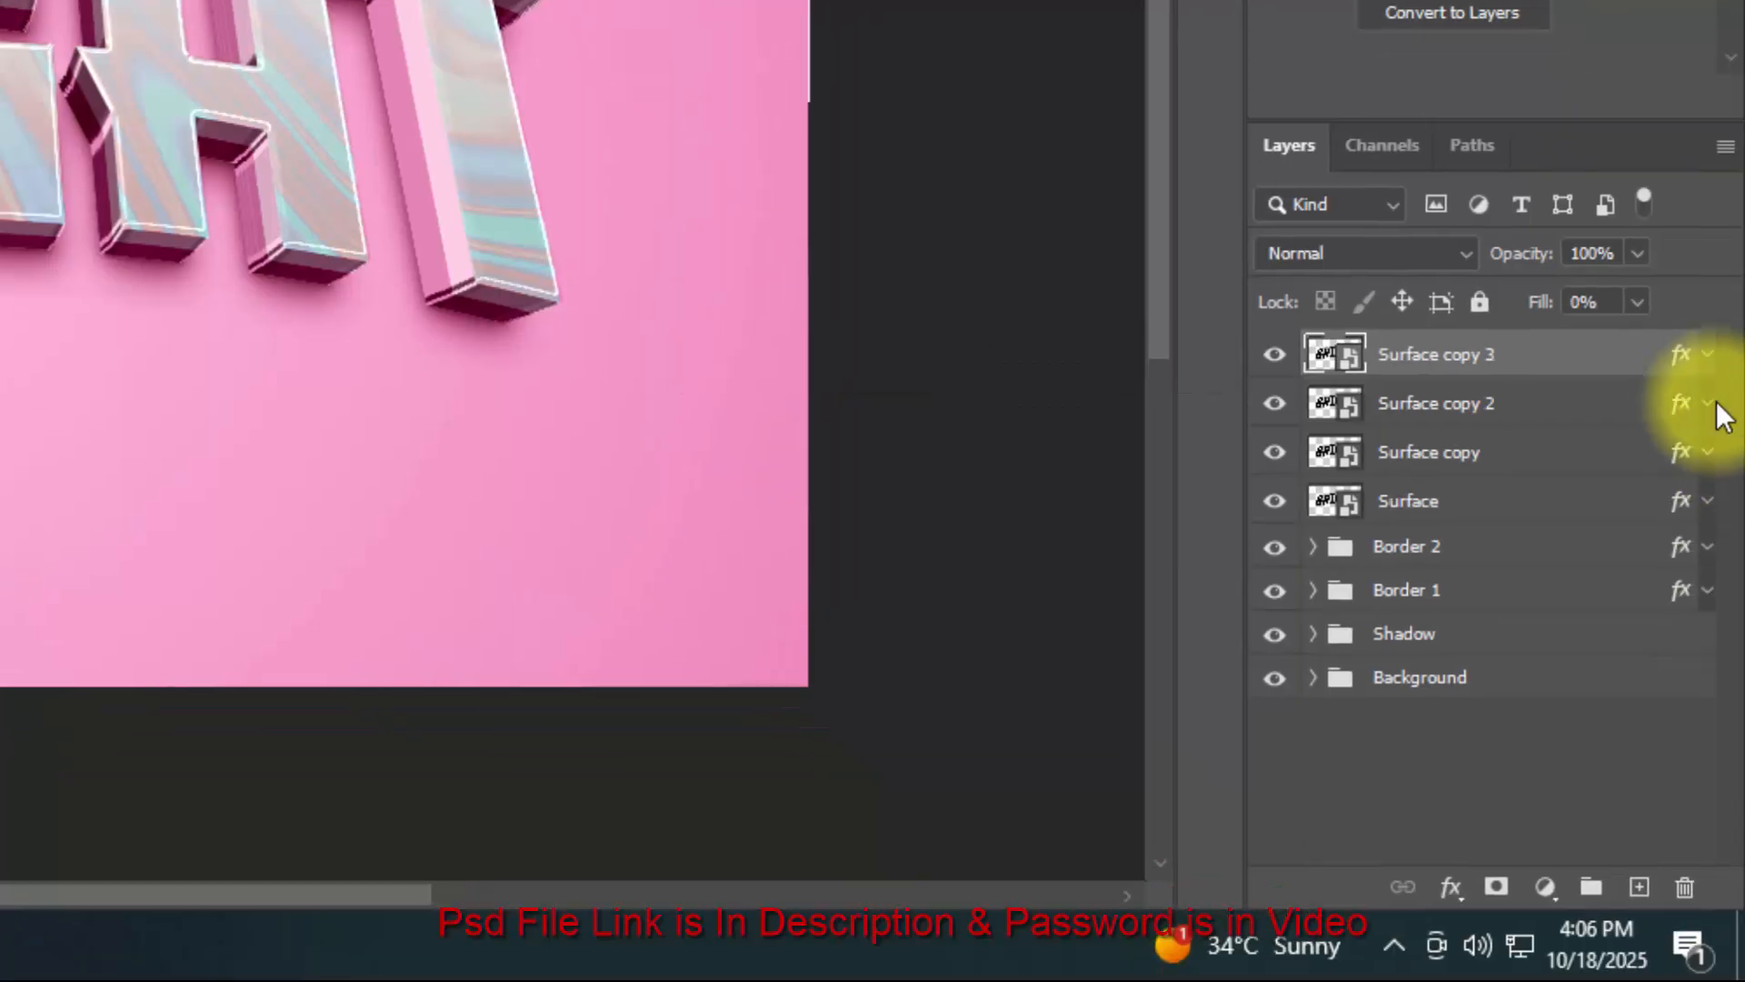
{"action": "left_click", "coordinate": [1683, 355]}
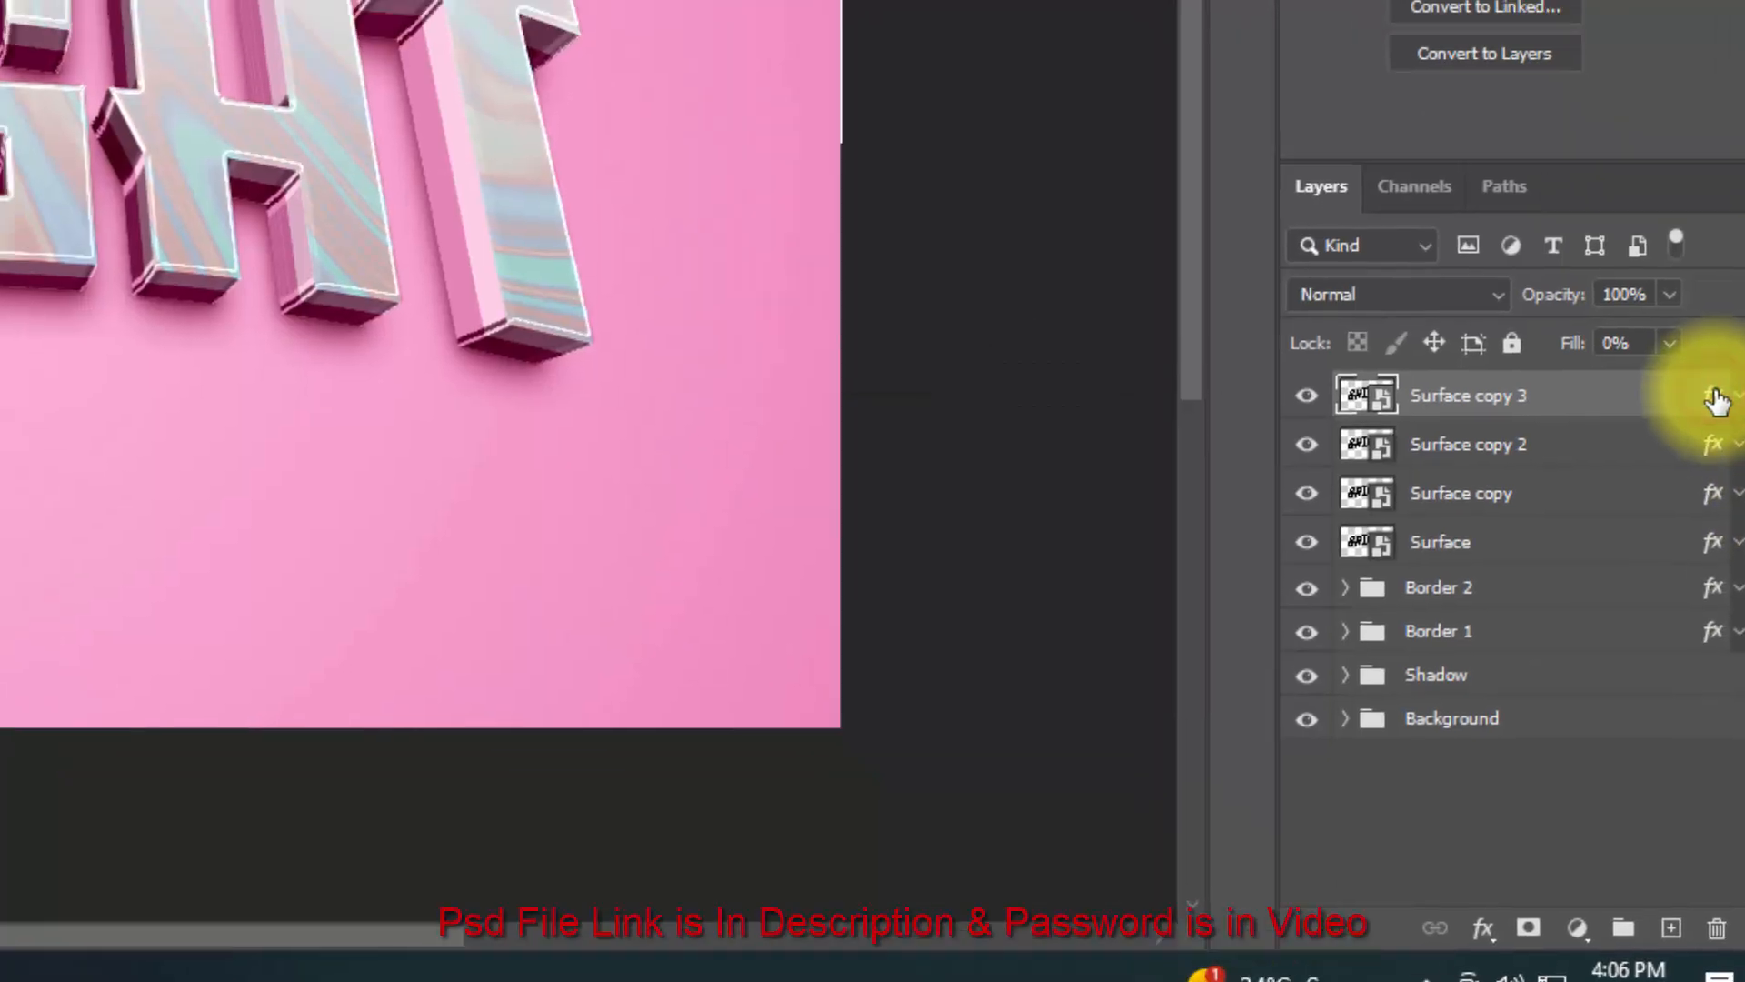
{"action": "double_click", "coordinate": [1713, 394]}
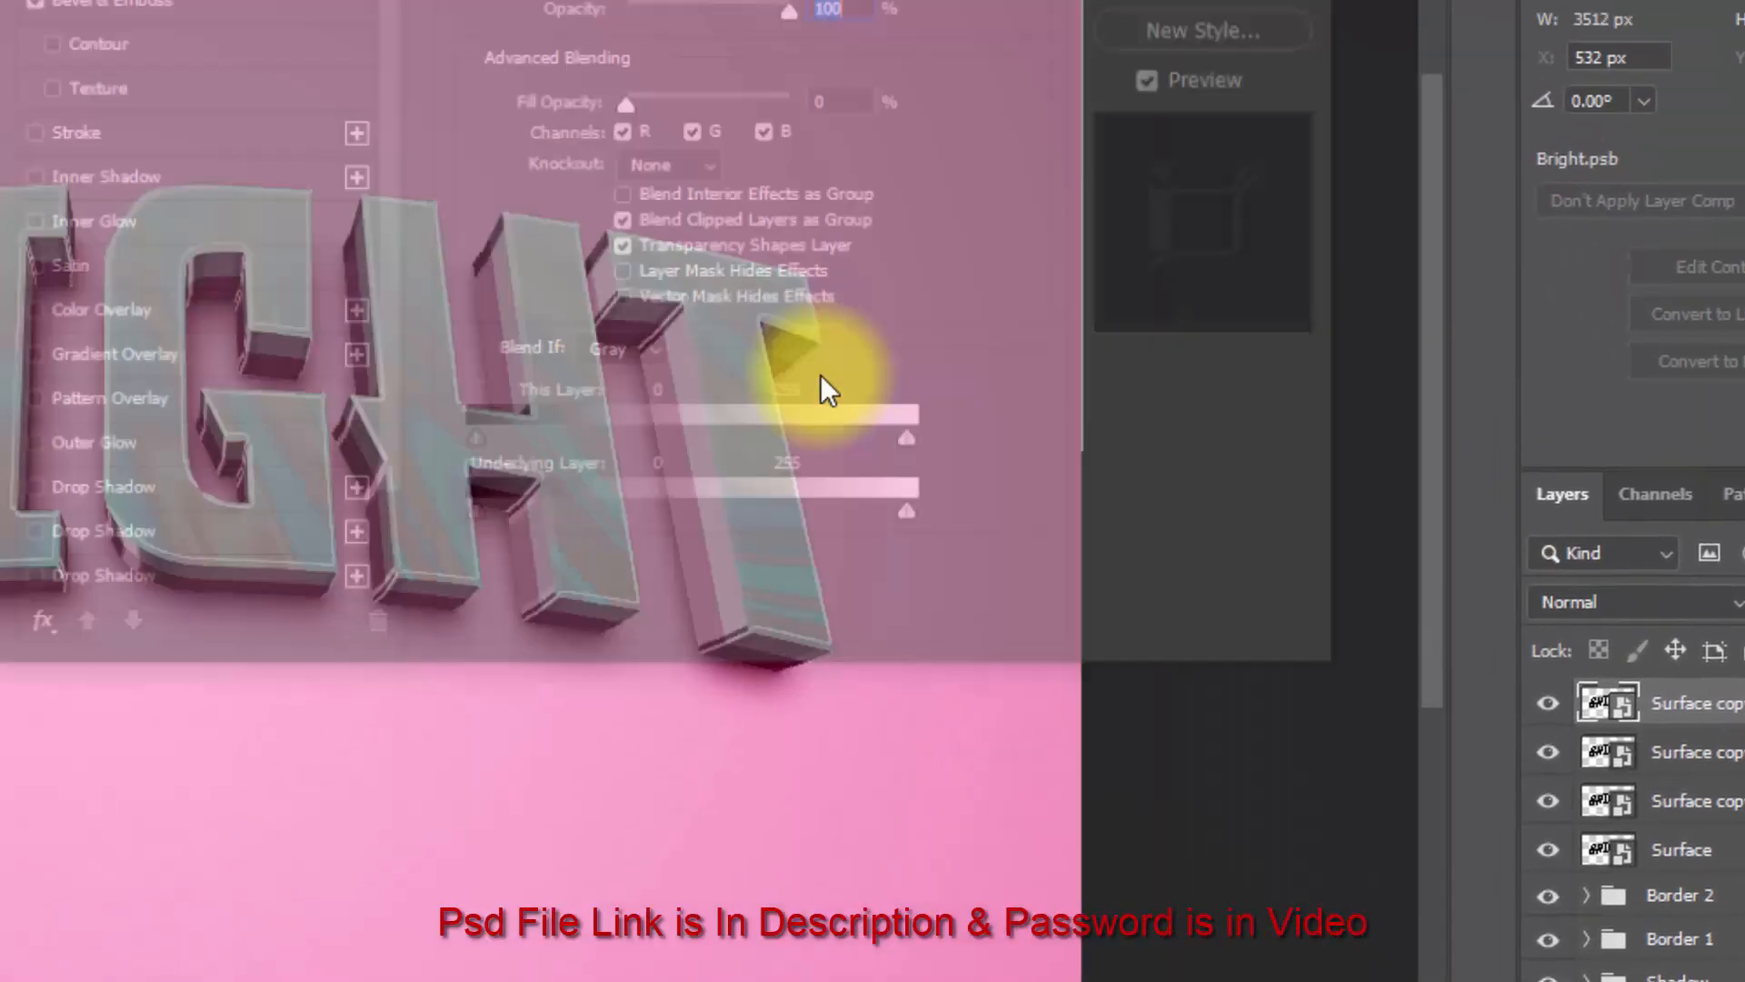
{"action": "left_click_drag", "start_coordinate": [1068, 361], "coordinate": [995, 370]}
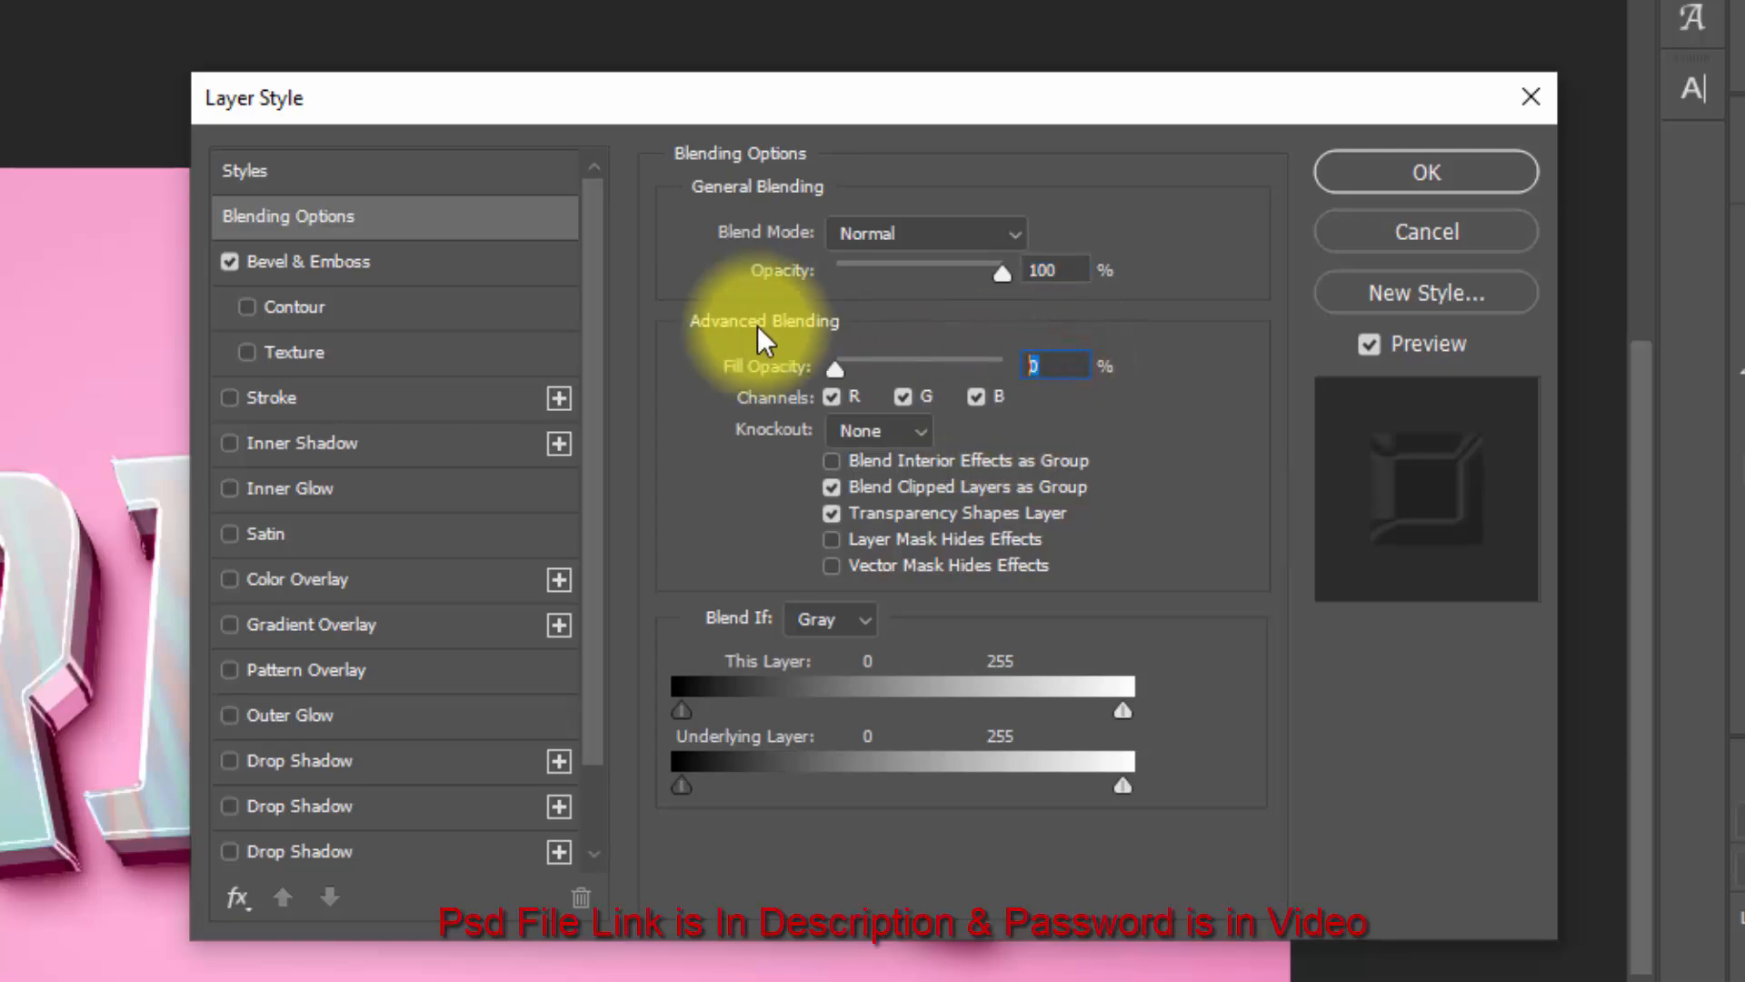
Set the duplicate's Bevel & Emboss depth to 246%, size to 13 px and soften to 16 px.
{"action": "left_click", "coordinate": [442, 256]}
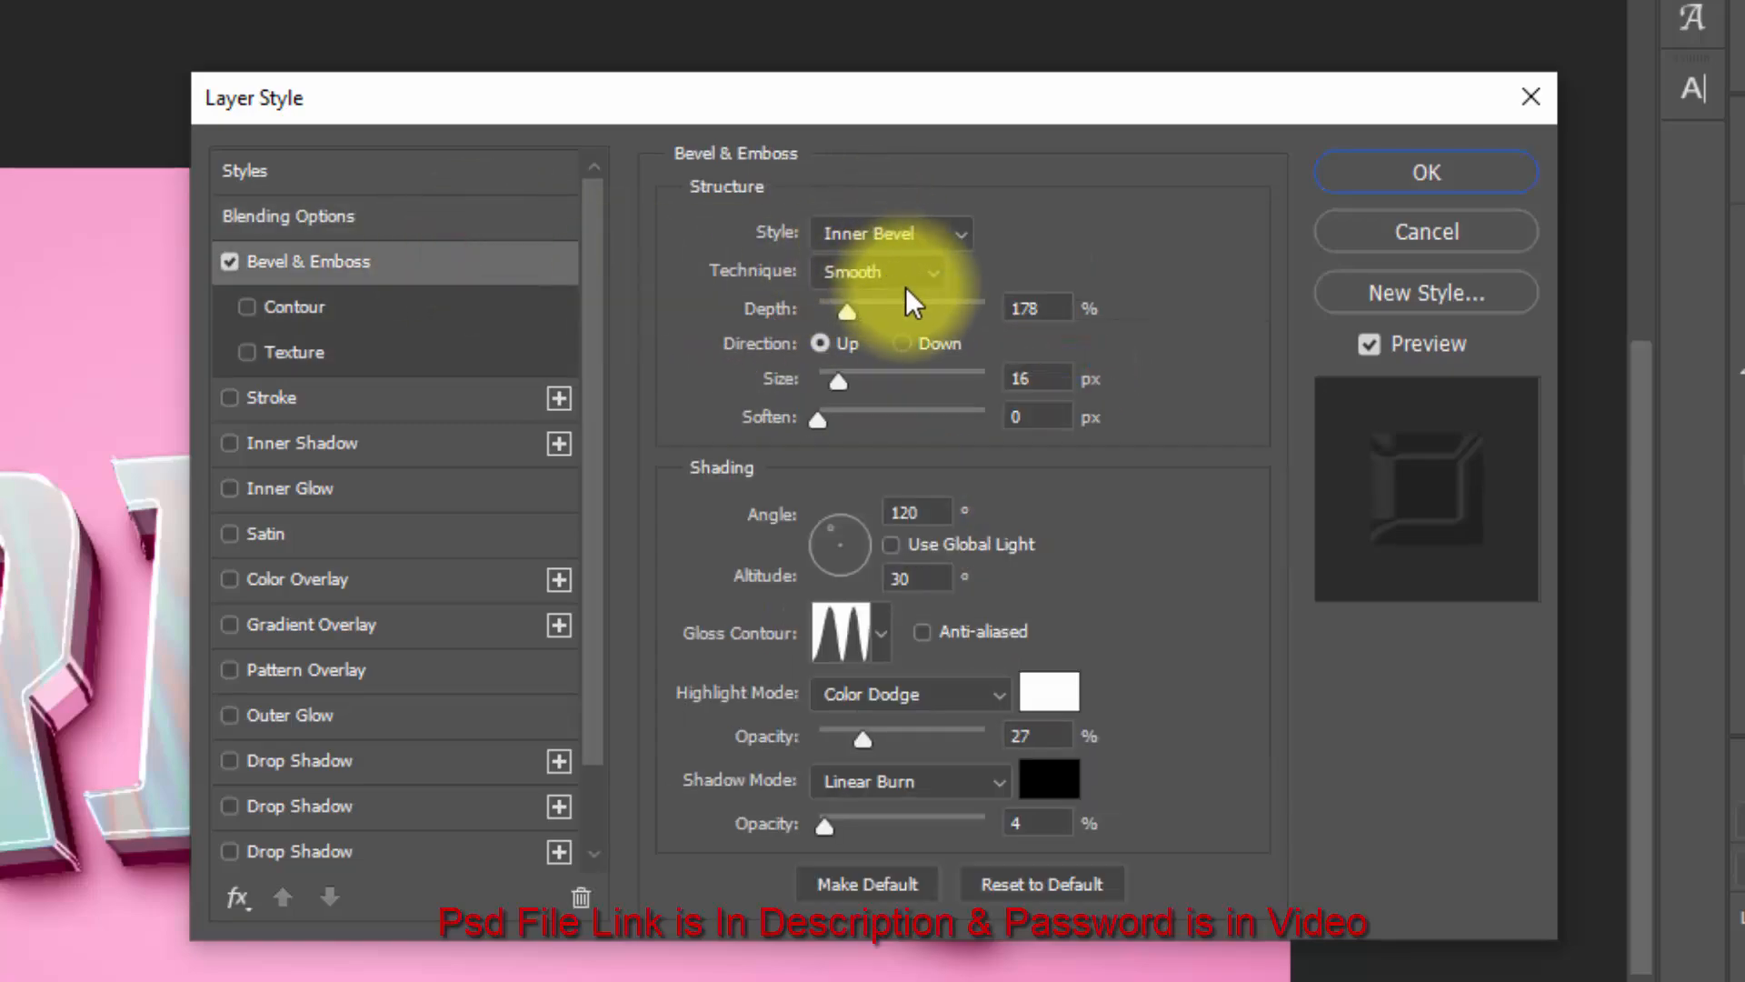
{"action": "left_click_drag", "start_coordinate": [1045, 307], "coordinate": [857, 286]}
{"action": "type", "text": "246"}
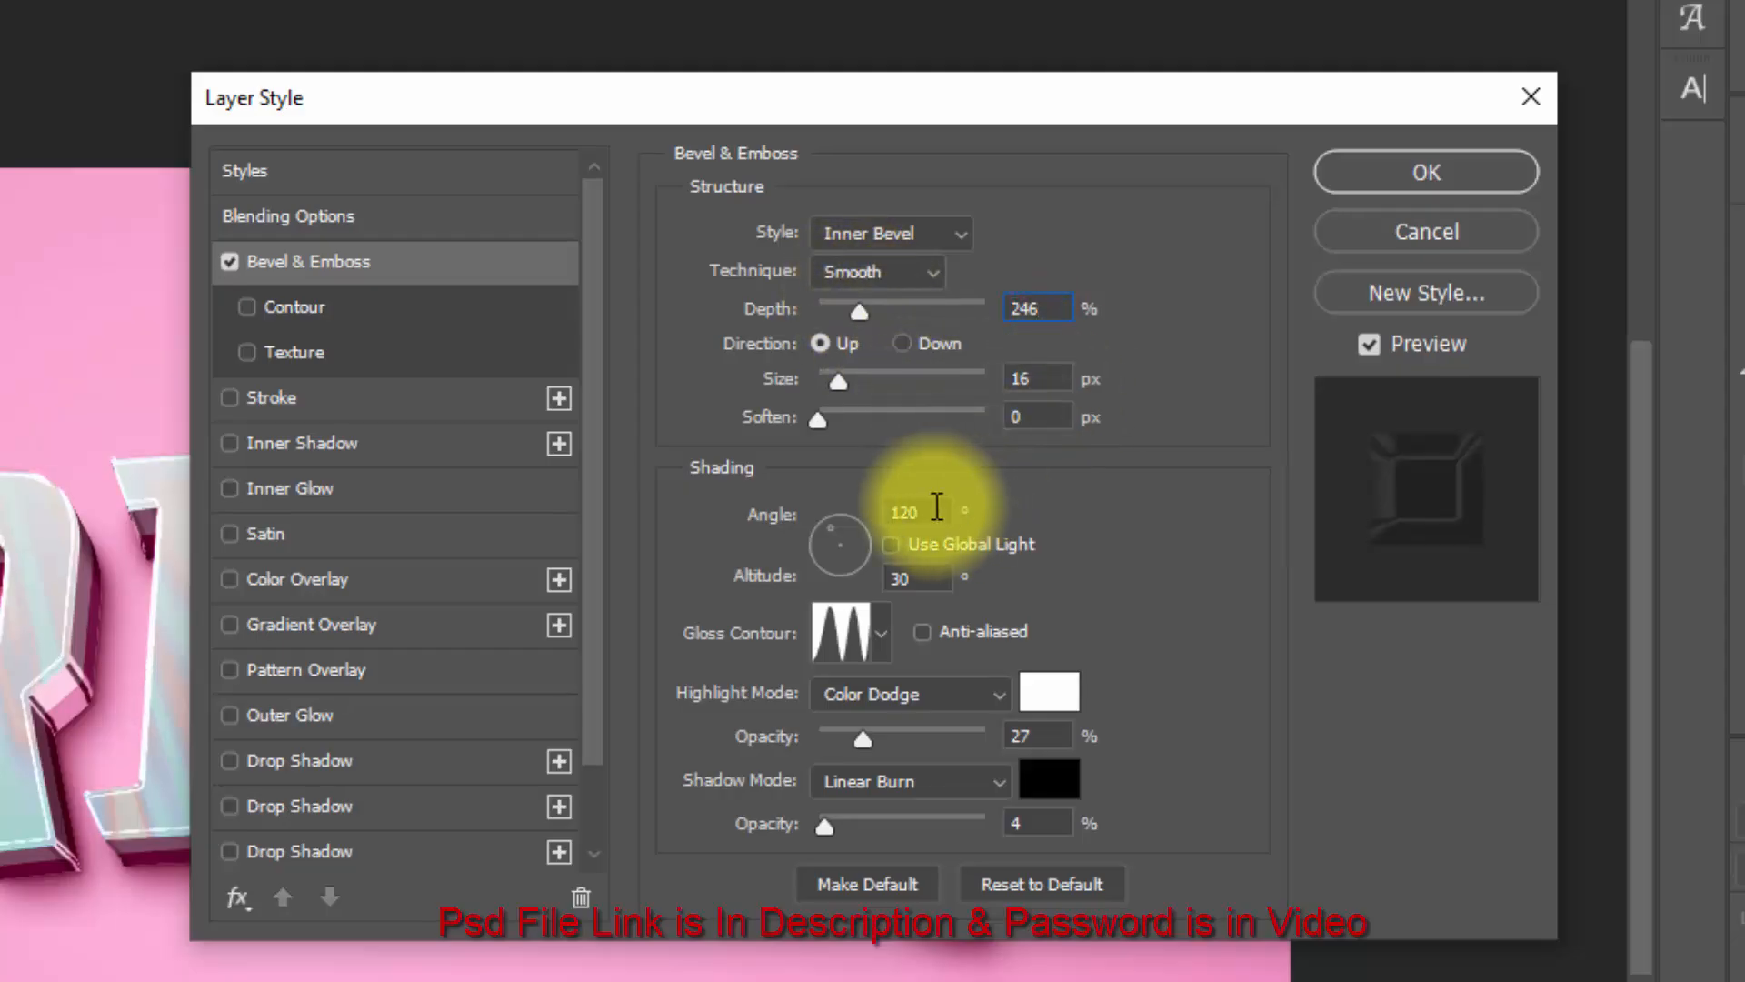
{"action": "left_click", "coordinate": [1040, 371]}
{"action": "left_click", "coordinate": [1028, 375]}
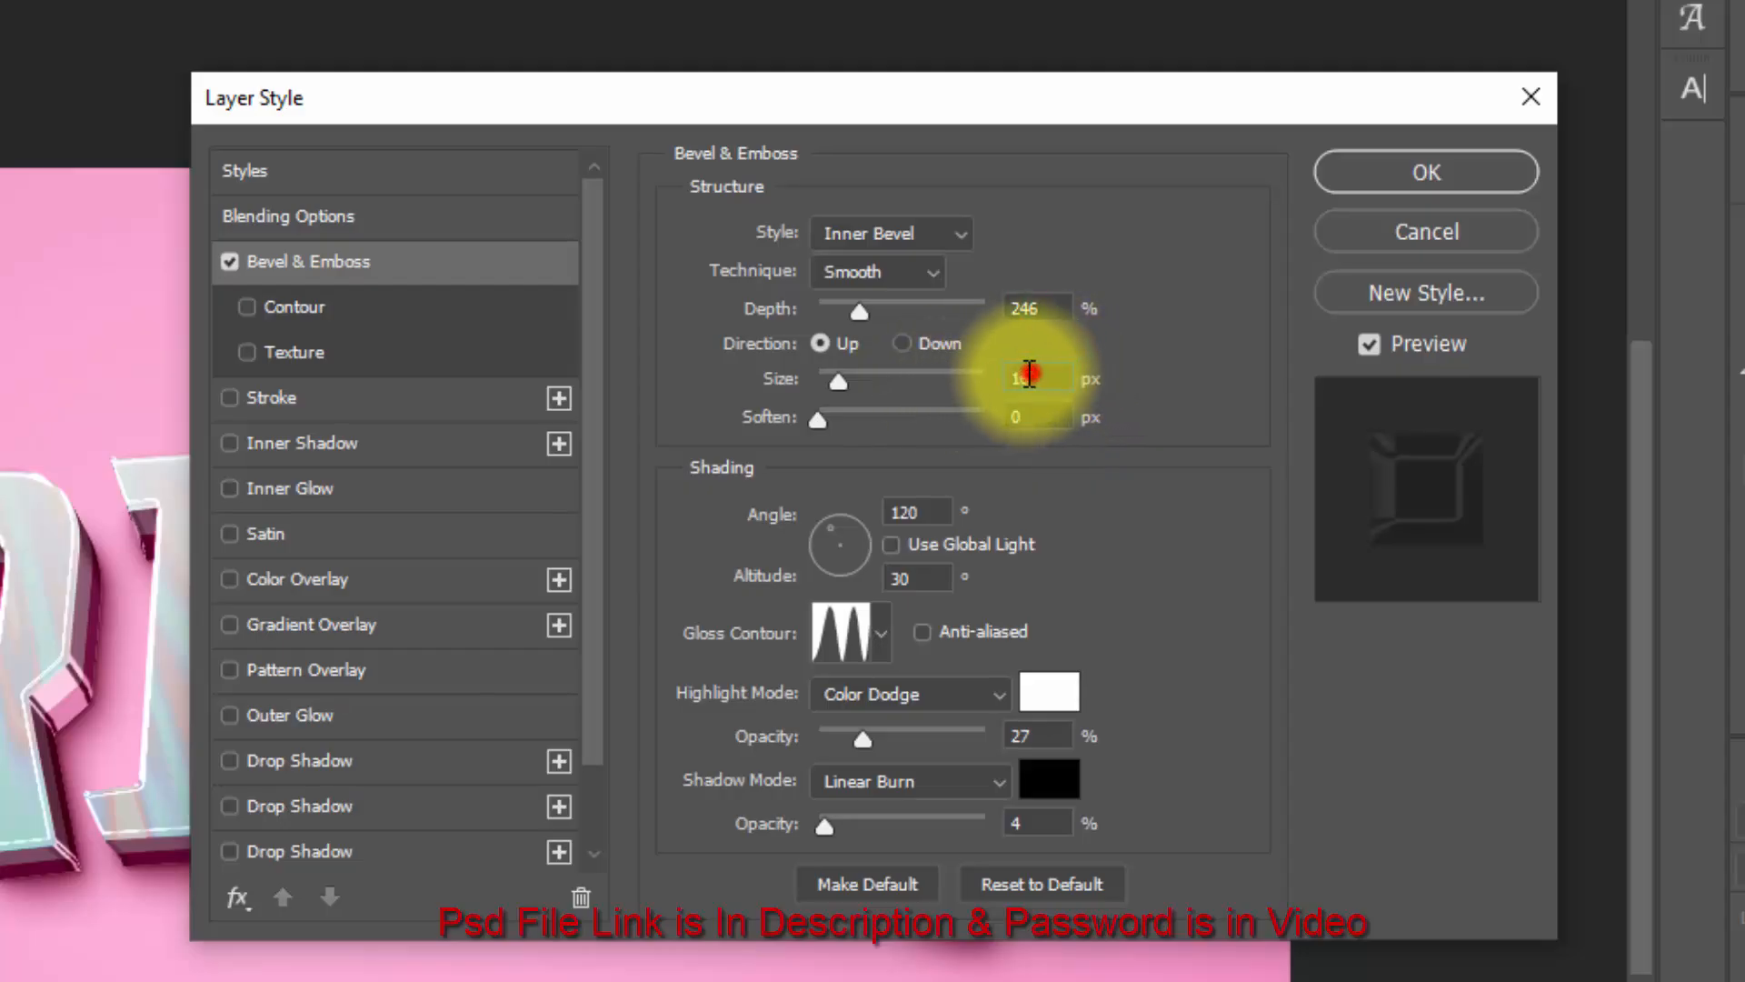
{"action": "type", "text": "13"}
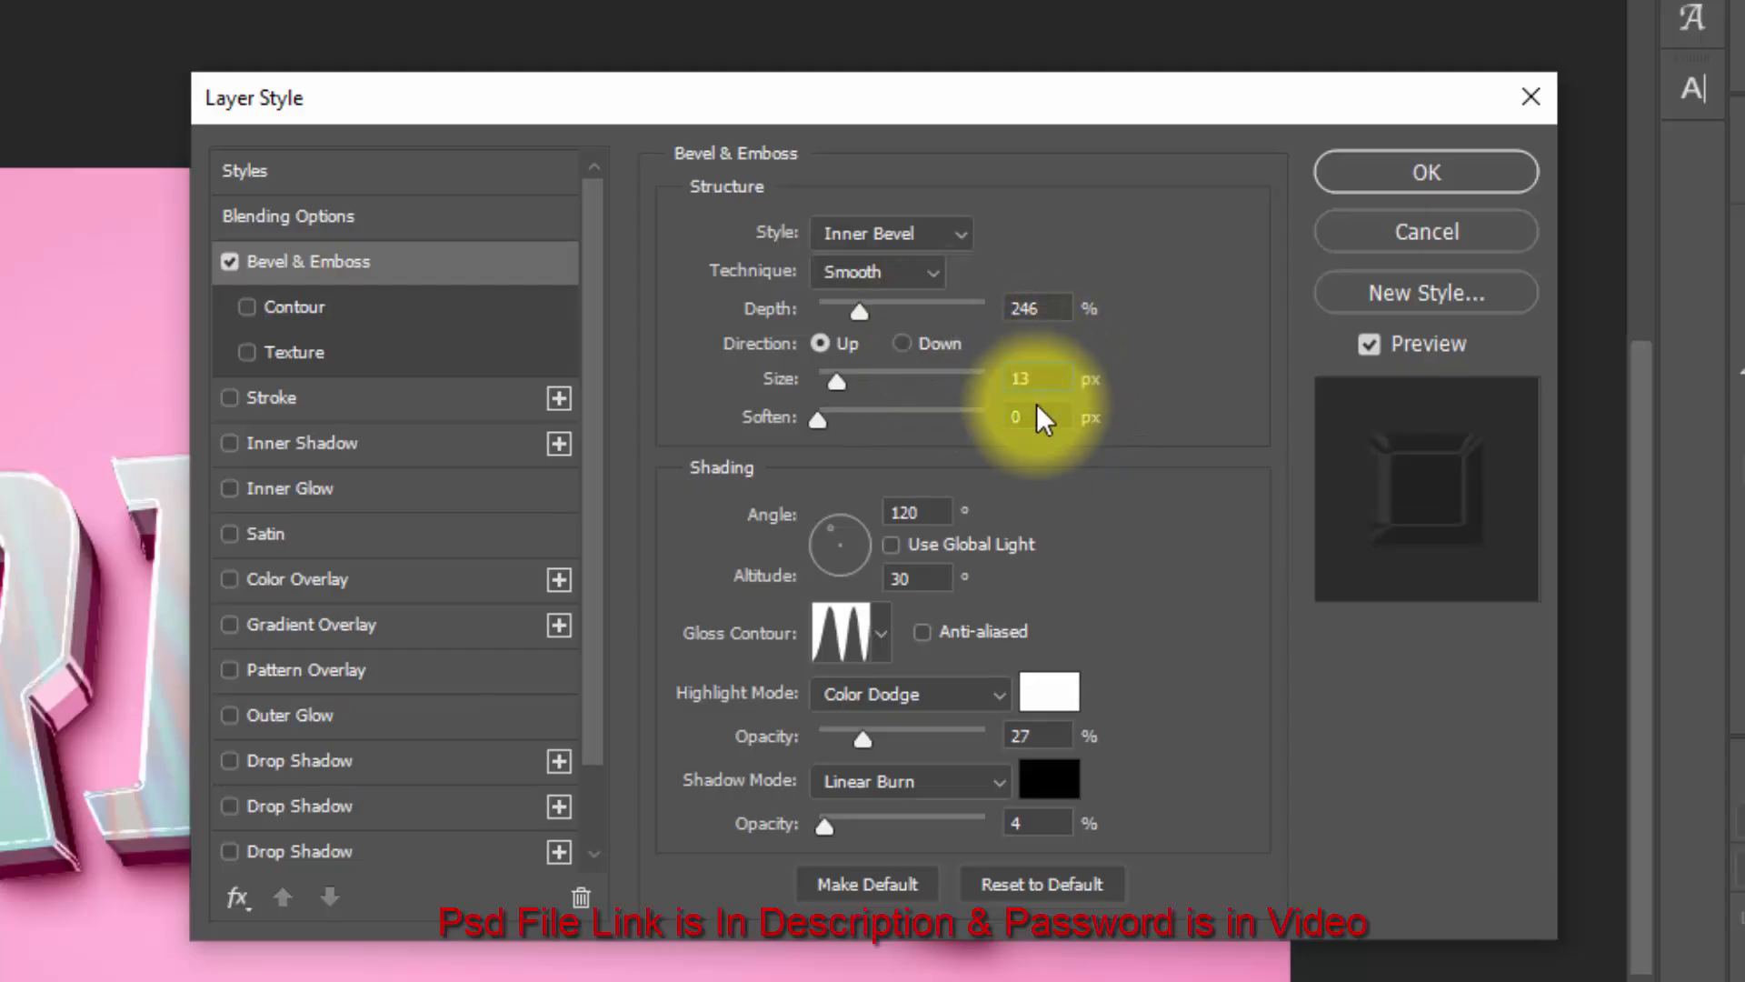
{"action": "left_click", "coordinate": [1036, 418]}
{"action": "type", "text": "1"}
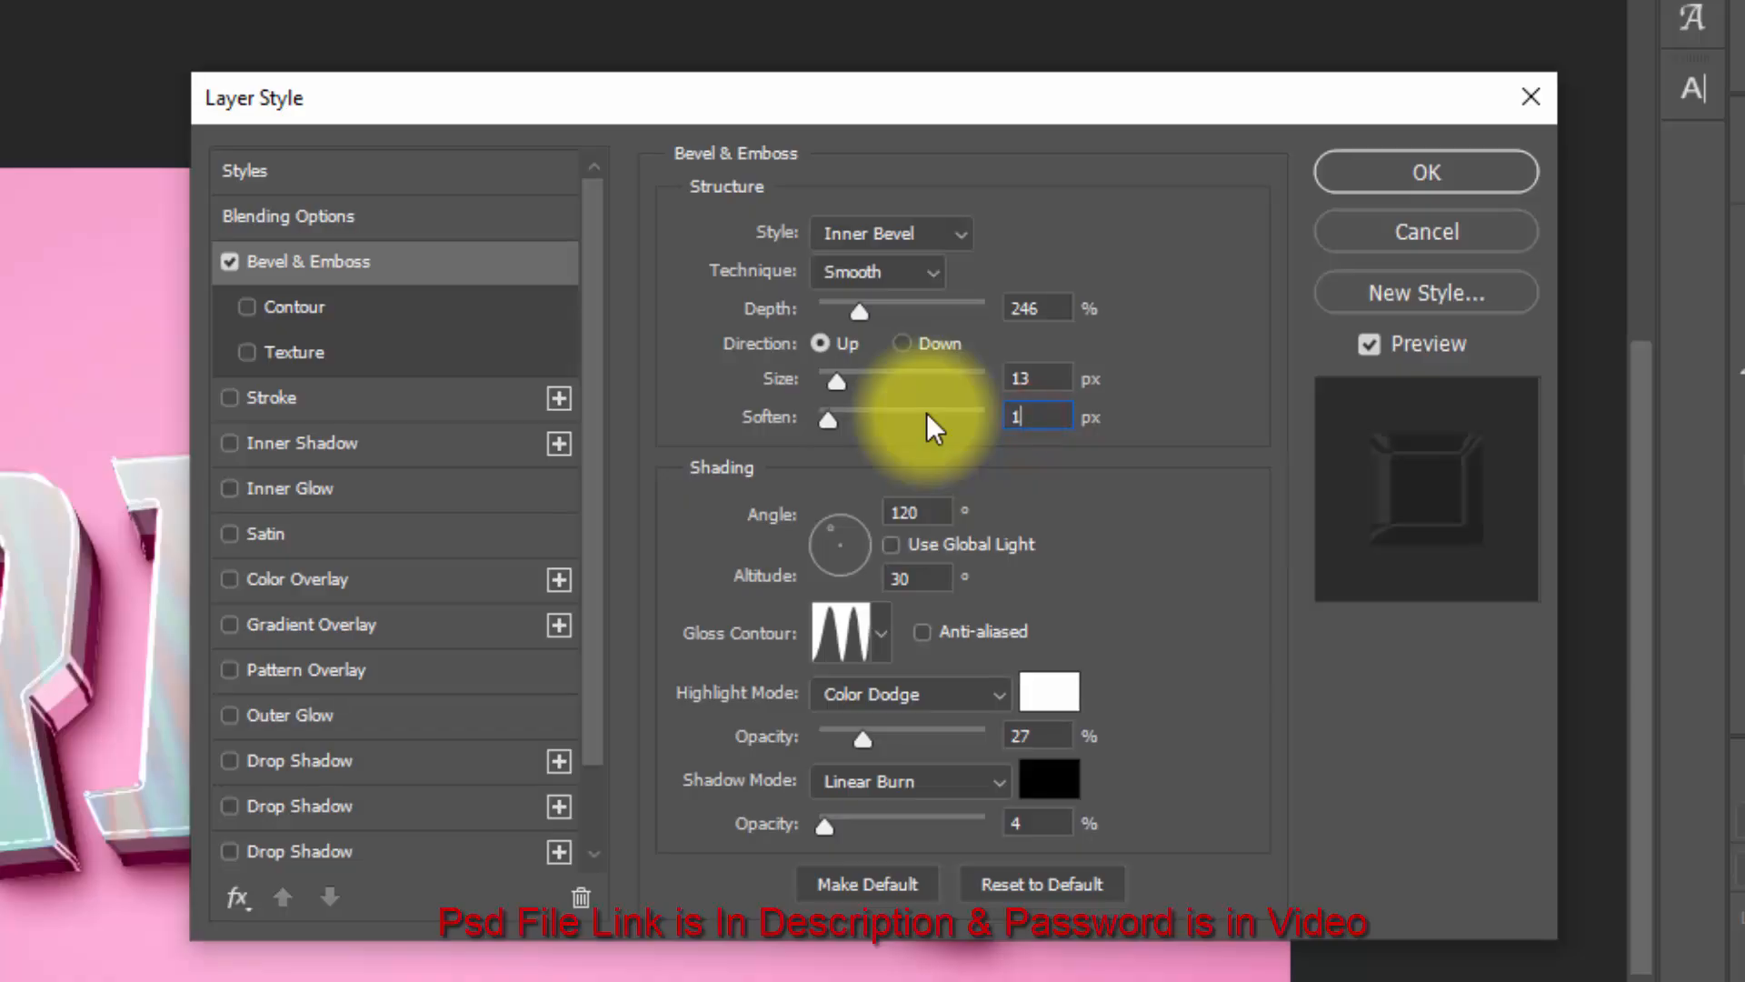
{"action": "type", "text": "6"}
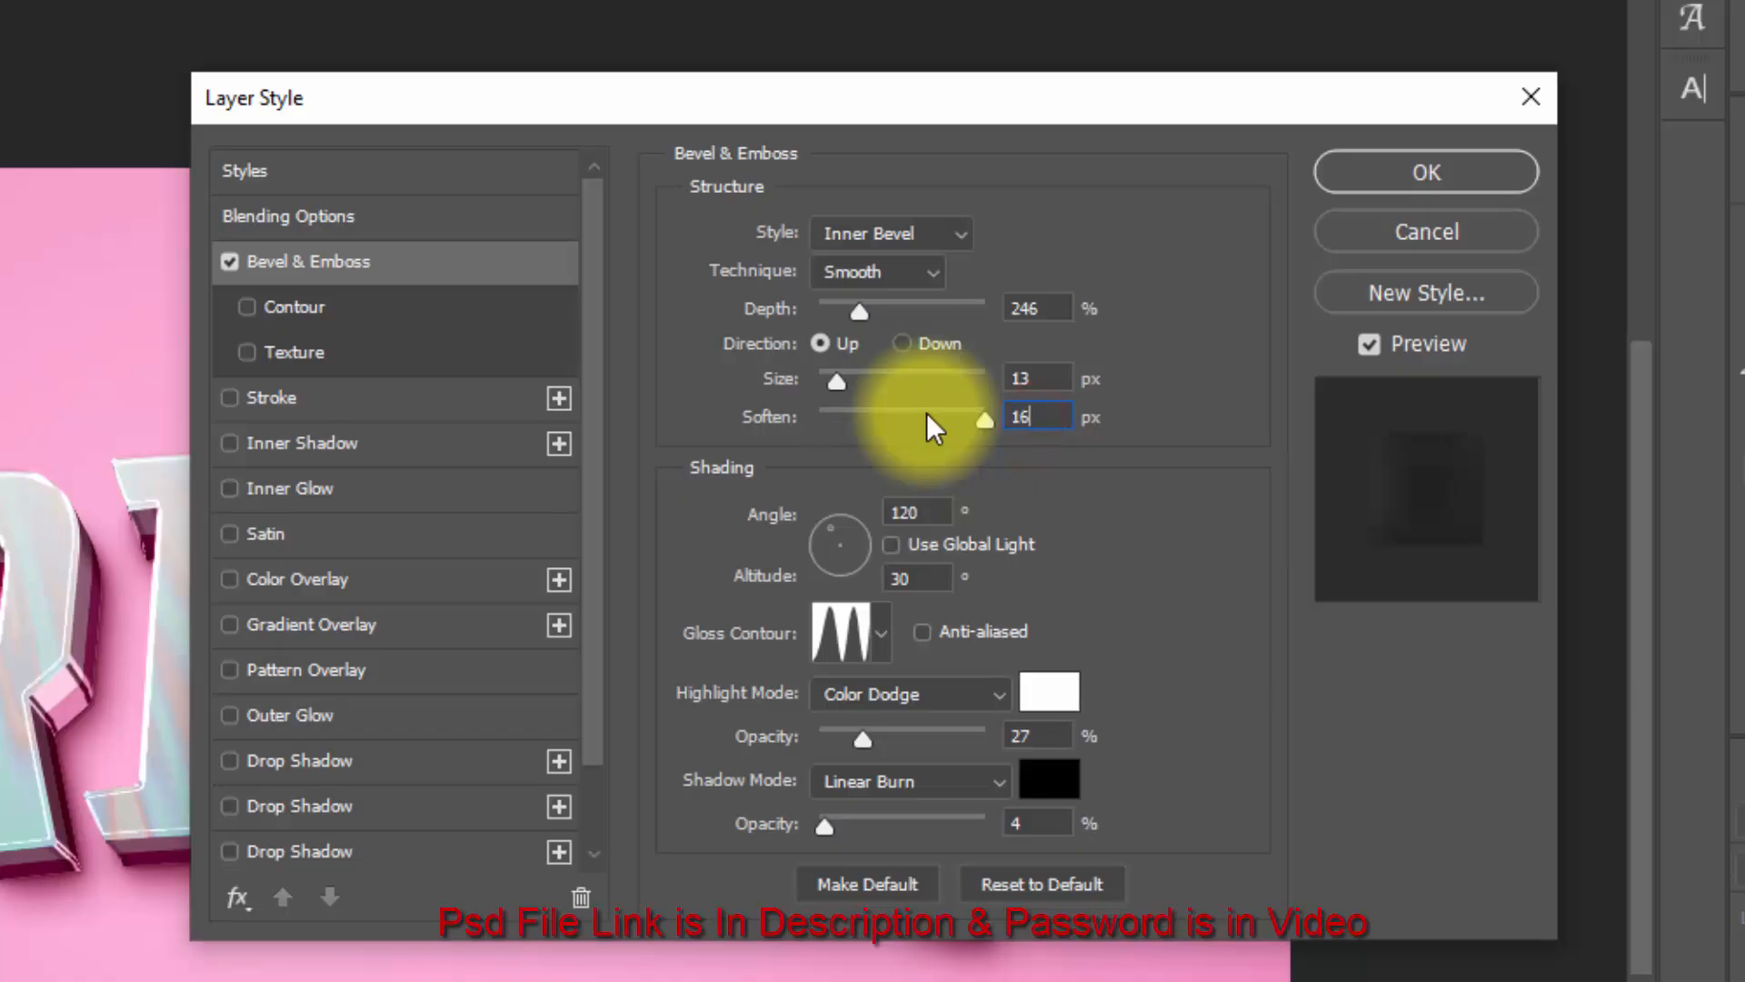
Change the bevel's gloss contour to the Linear preset.
{"action": "left_click", "coordinate": [844, 651]}
{"action": "left_click", "coordinate": [523, 98]}
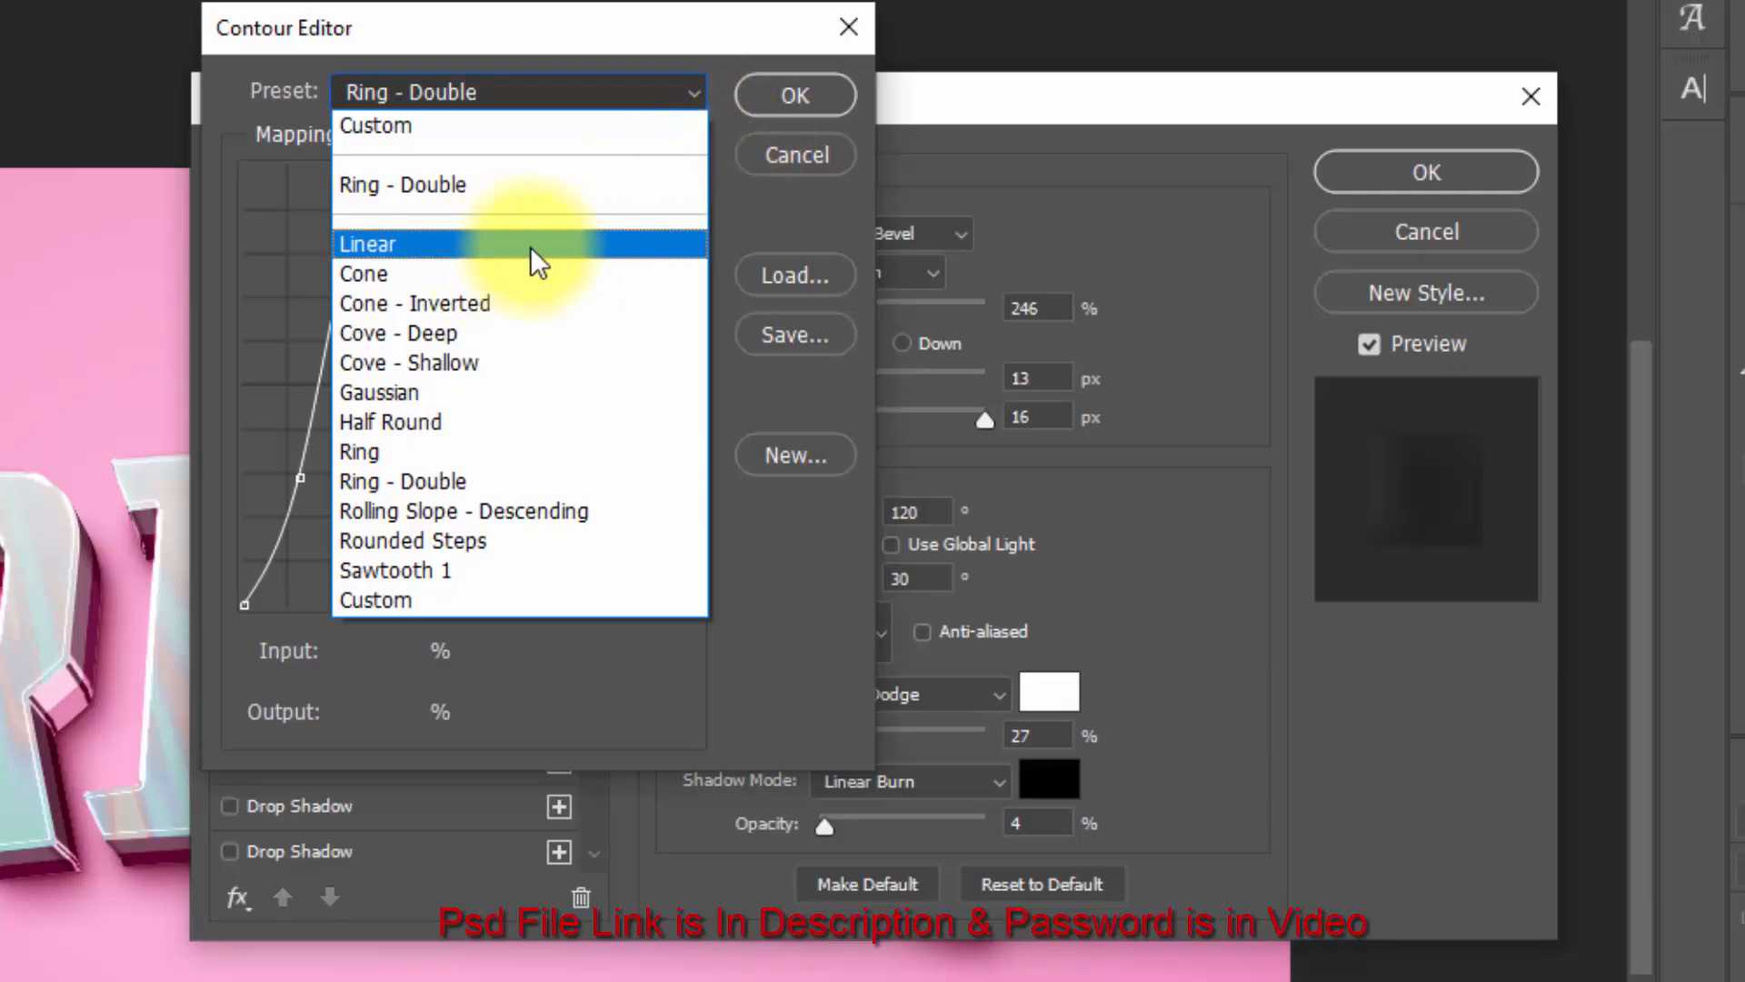
{"action": "left_click", "coordinate": [412, 246]}
{"action": "left_click", "coordinate": [789, 102]}
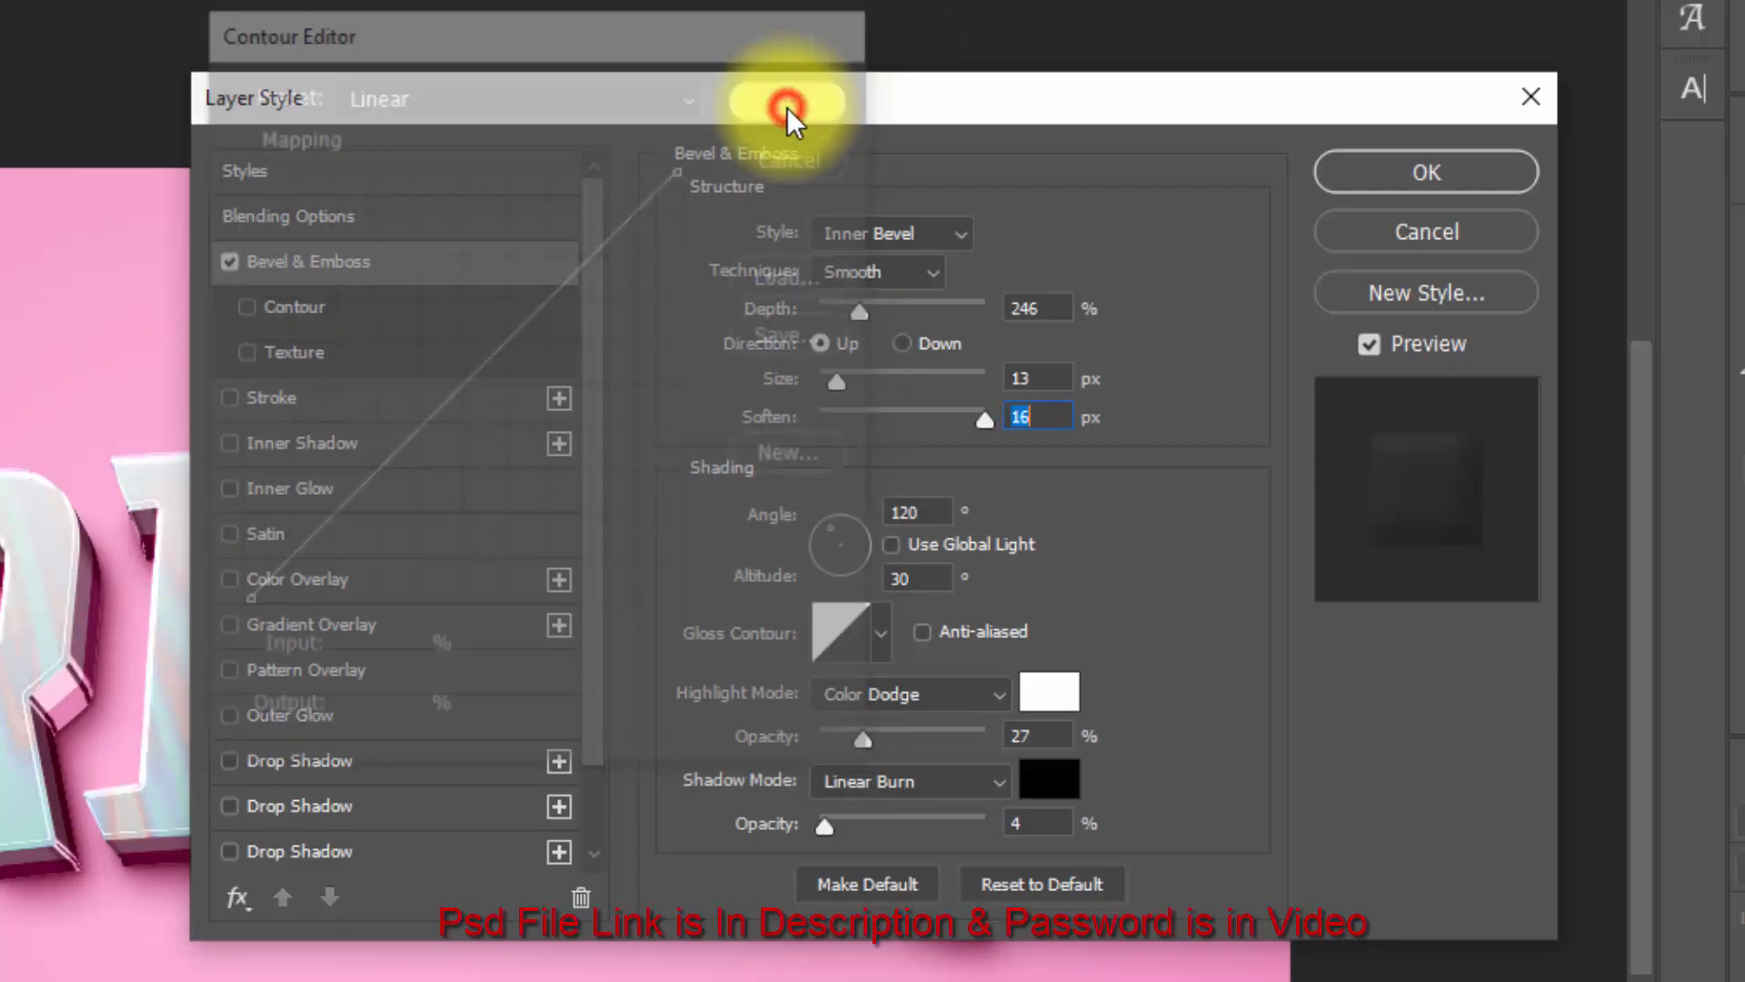
Set the bevel's highlight mode to Linear Dodge (Add) at 43% opacity and shadow opacity to 49%, and apply the style.
{"action": "left_click", "coordinate": [906, 691]}
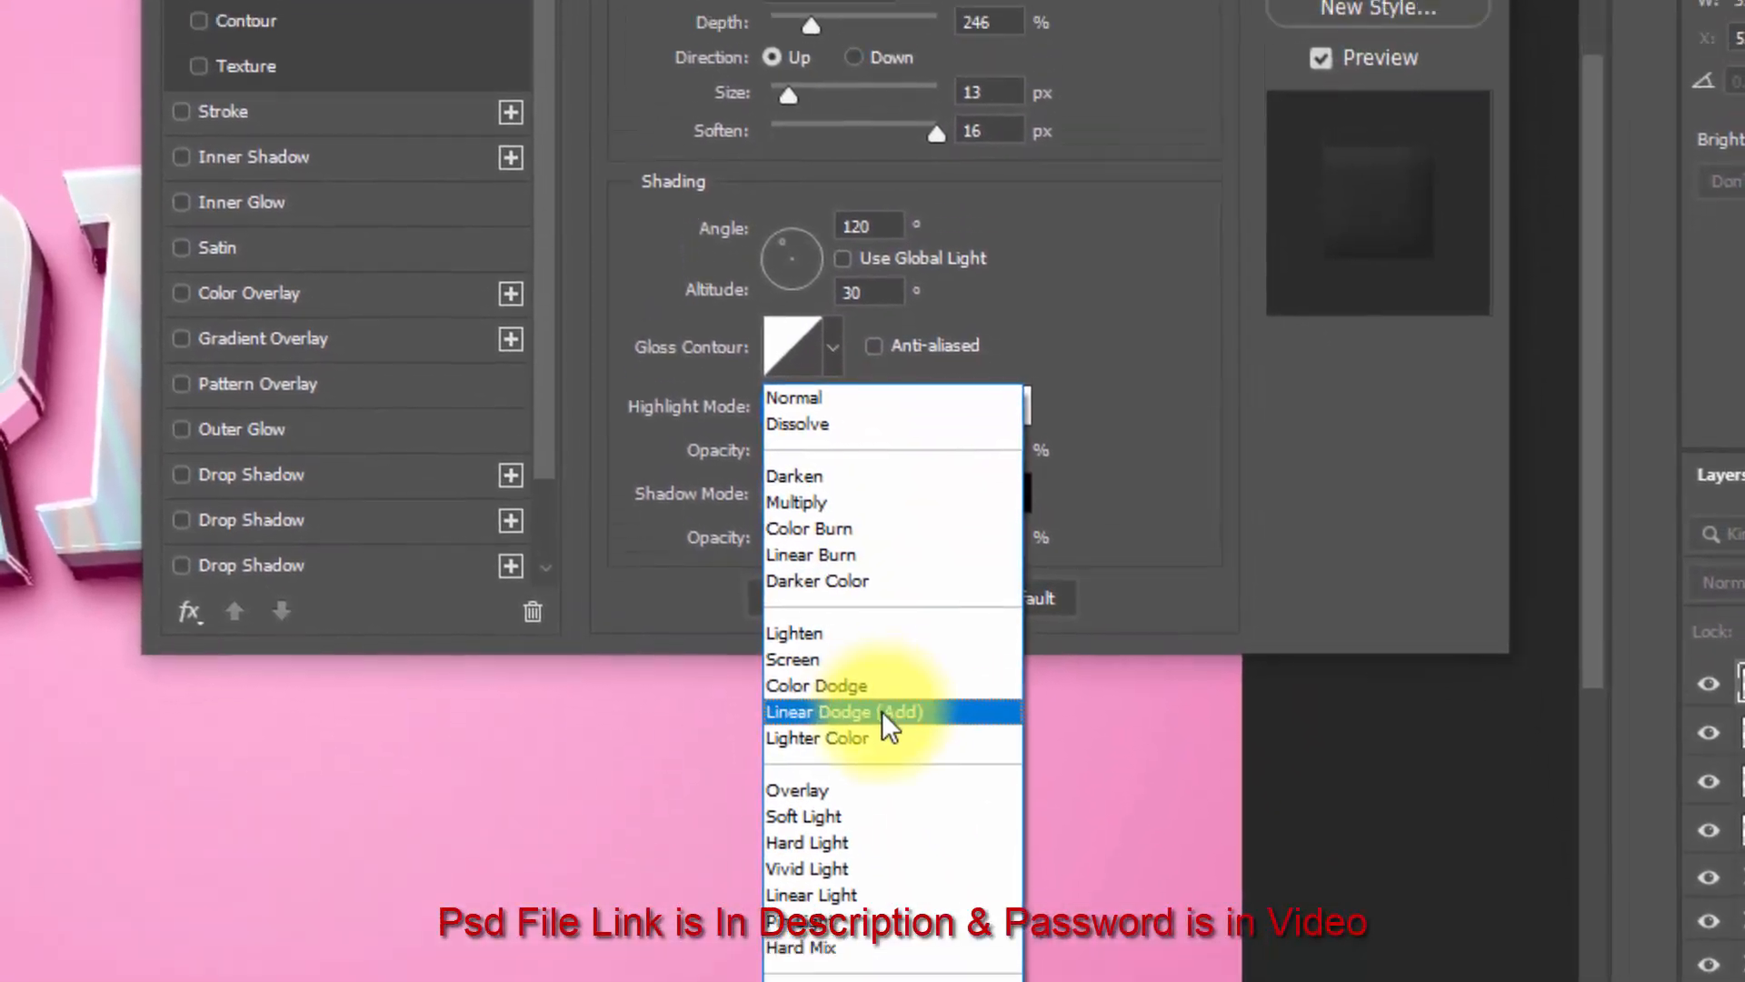
{"action": "left_click", "coordinate": [887, 652]}
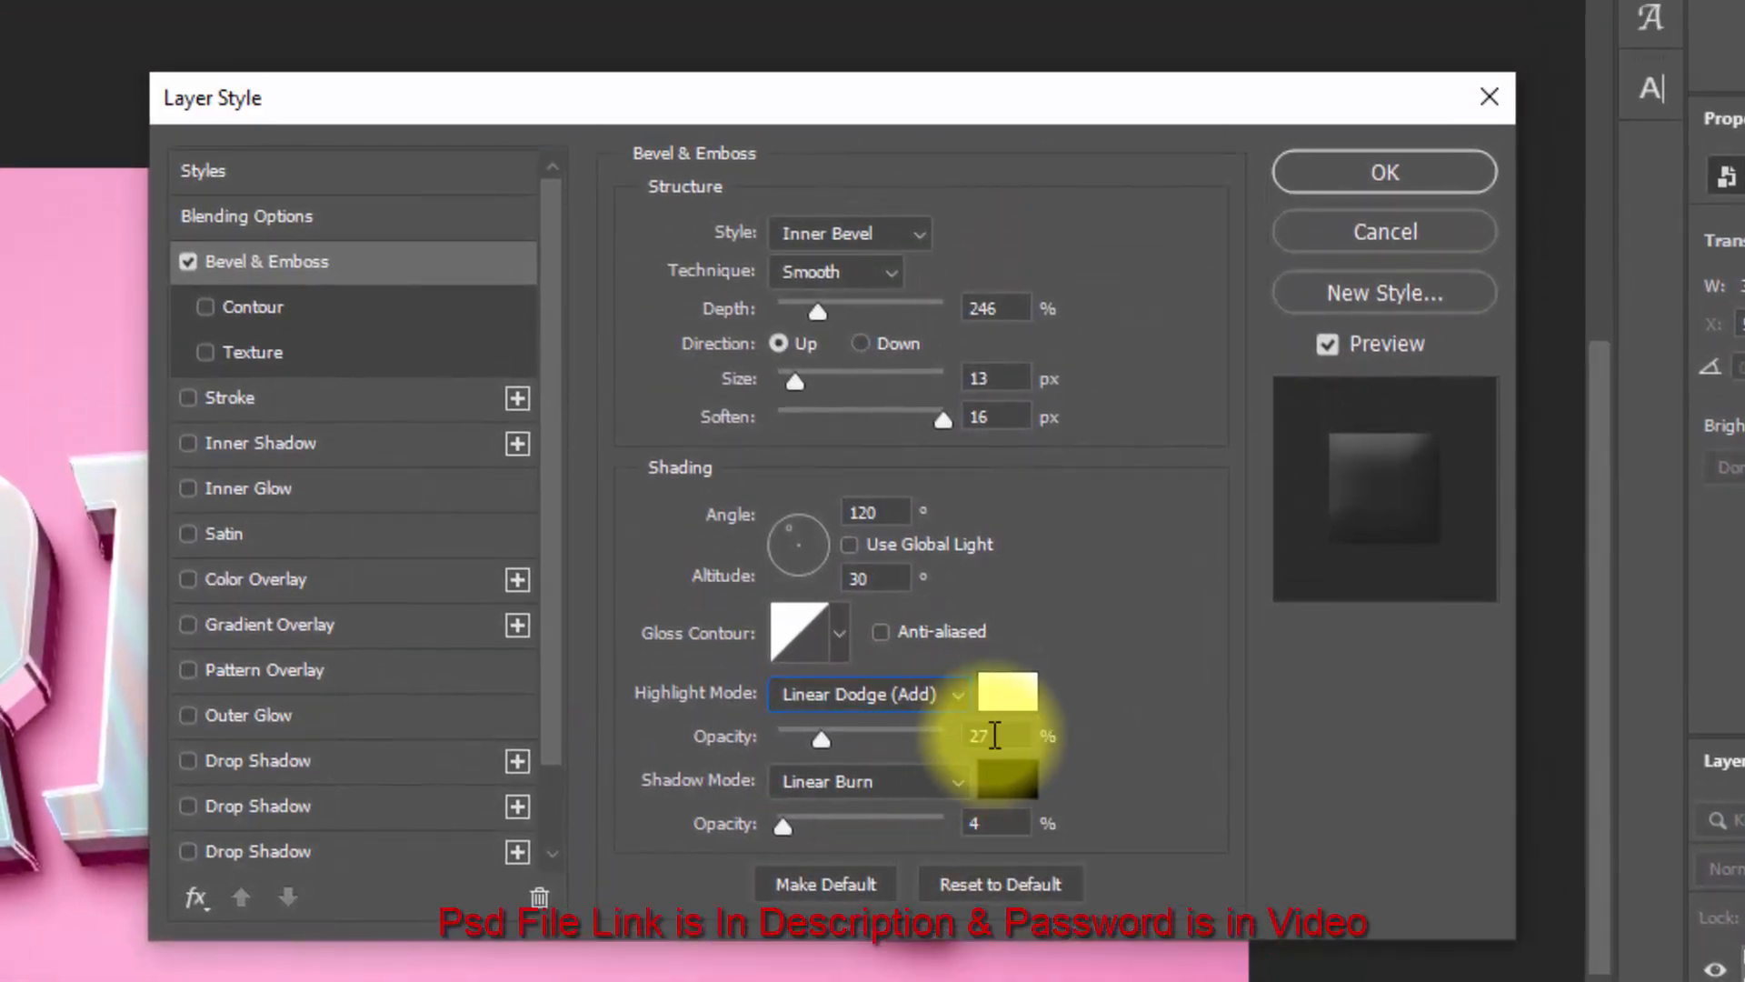
{"action": "left_click", "coordinate": [993, 734]}
{"action": "type", "text": "43"}
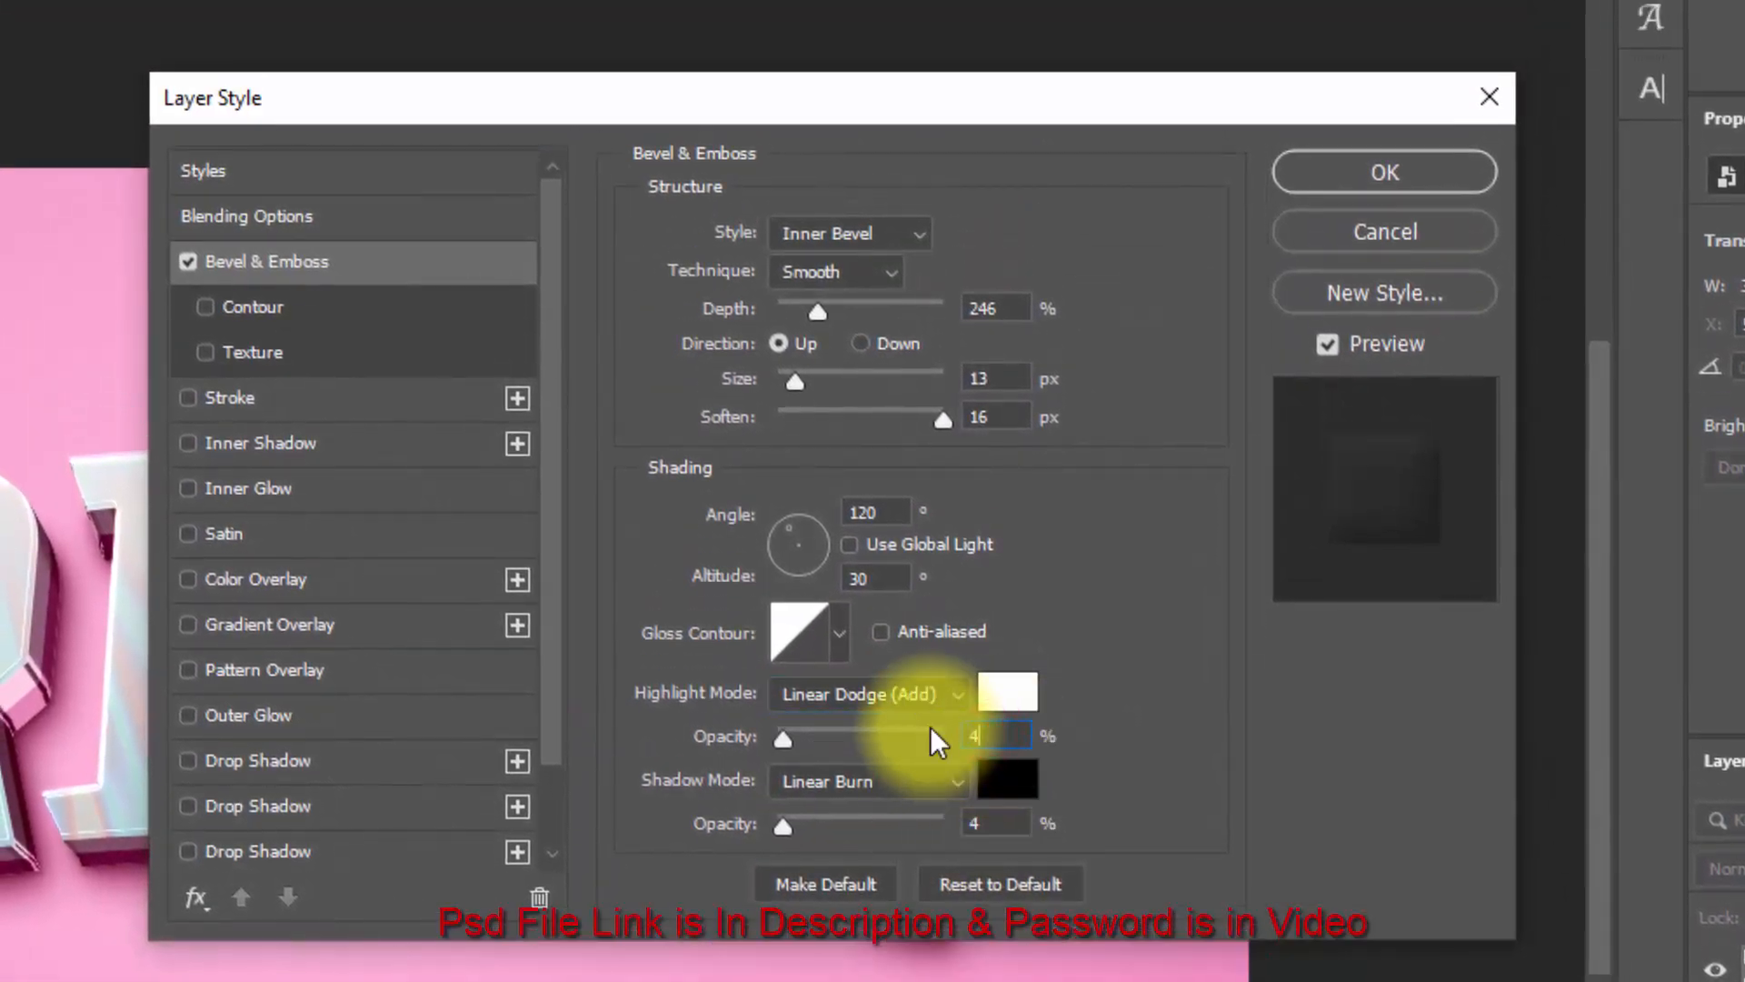
{"action": "left_click", "coordinate": [992, 821]}
{"action": "type", "text": "49"}
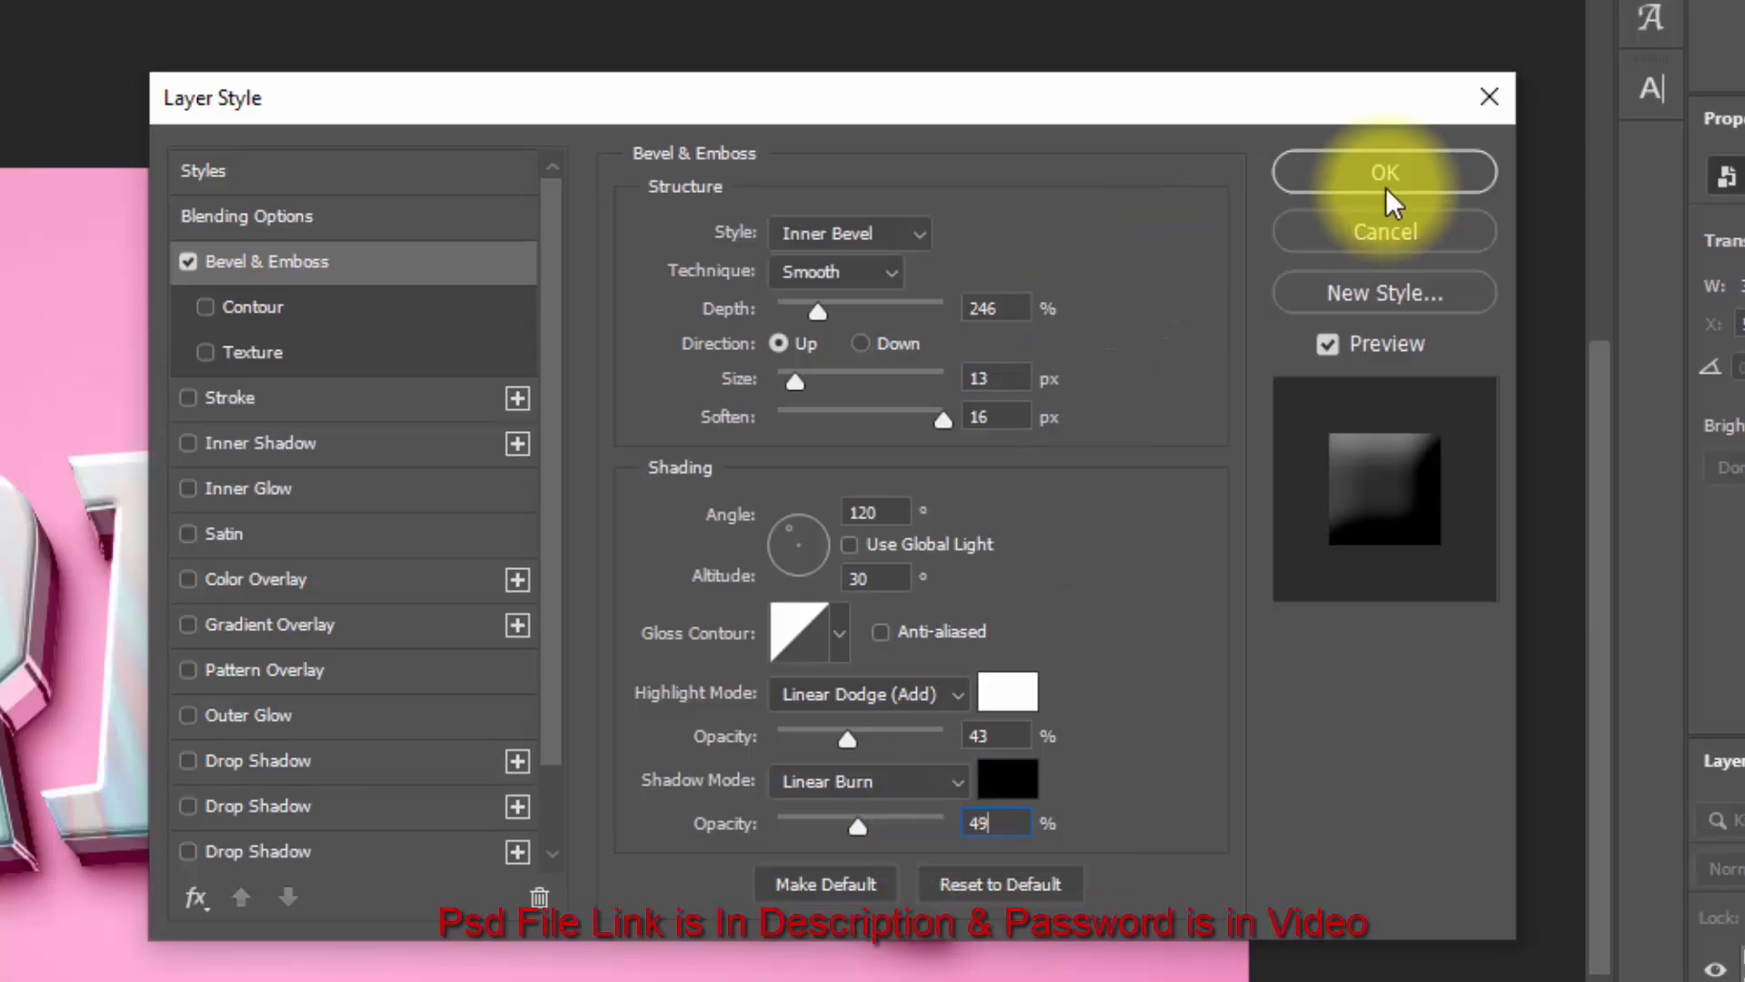
{"action": "left_click", "coordinate": [1391, 156]}
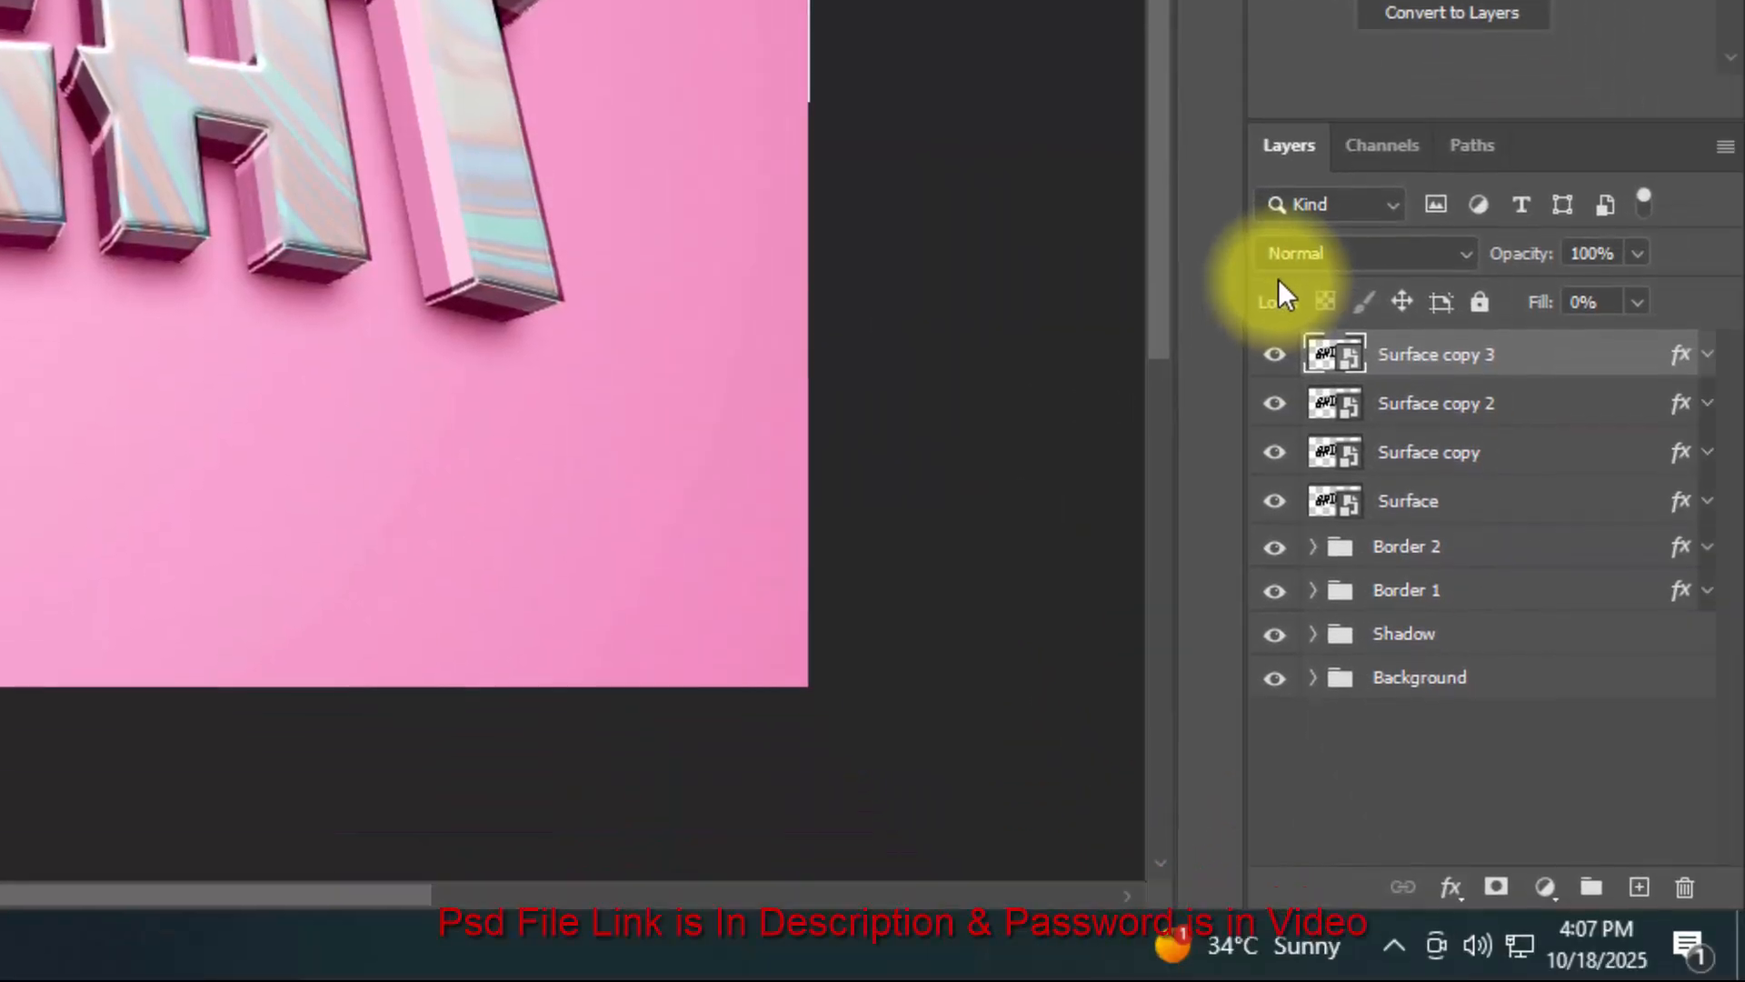
Duplicate the Surface copy 3 layer with the repeated transform.
{"action": "key", "text": "ctrl+shift+alt+t"}
{"action": "key", "text": "ctrl+shift+alt+t"}
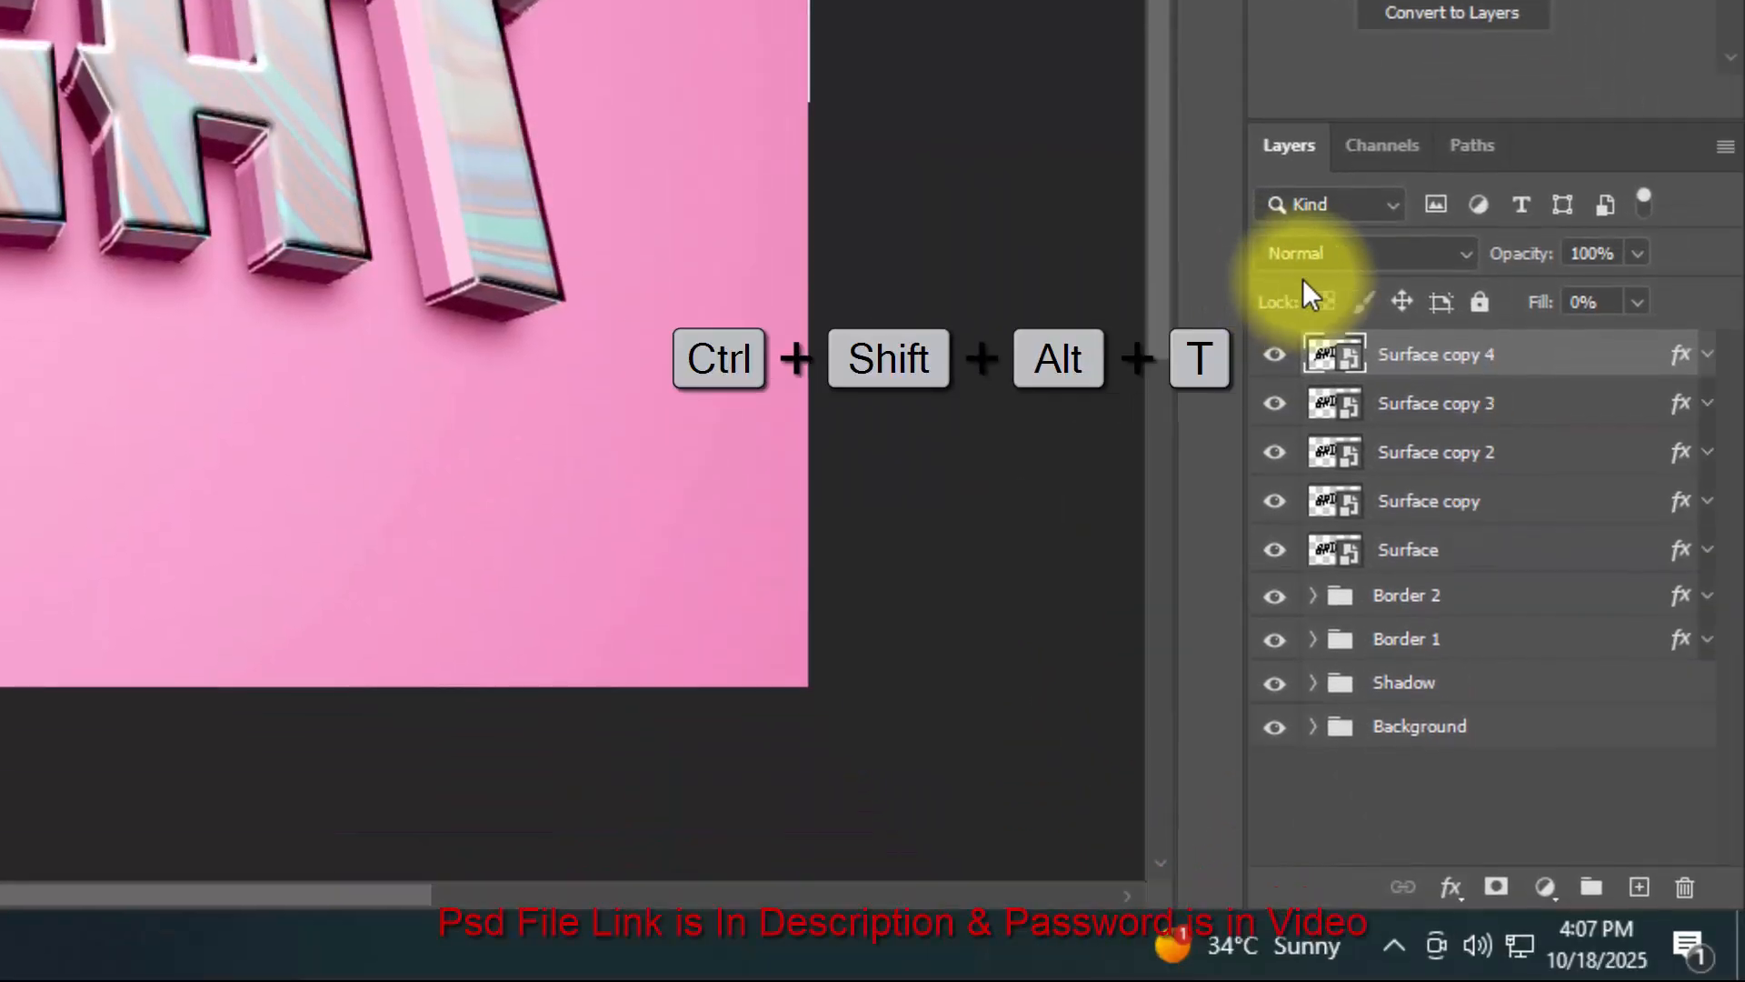
Set the Surface copy 4 layer's Bevel & Emboss to Stroke Emboss style with 272% depth and Down direction.
{"action": "double_click", "coordinate": [1681, 368]}
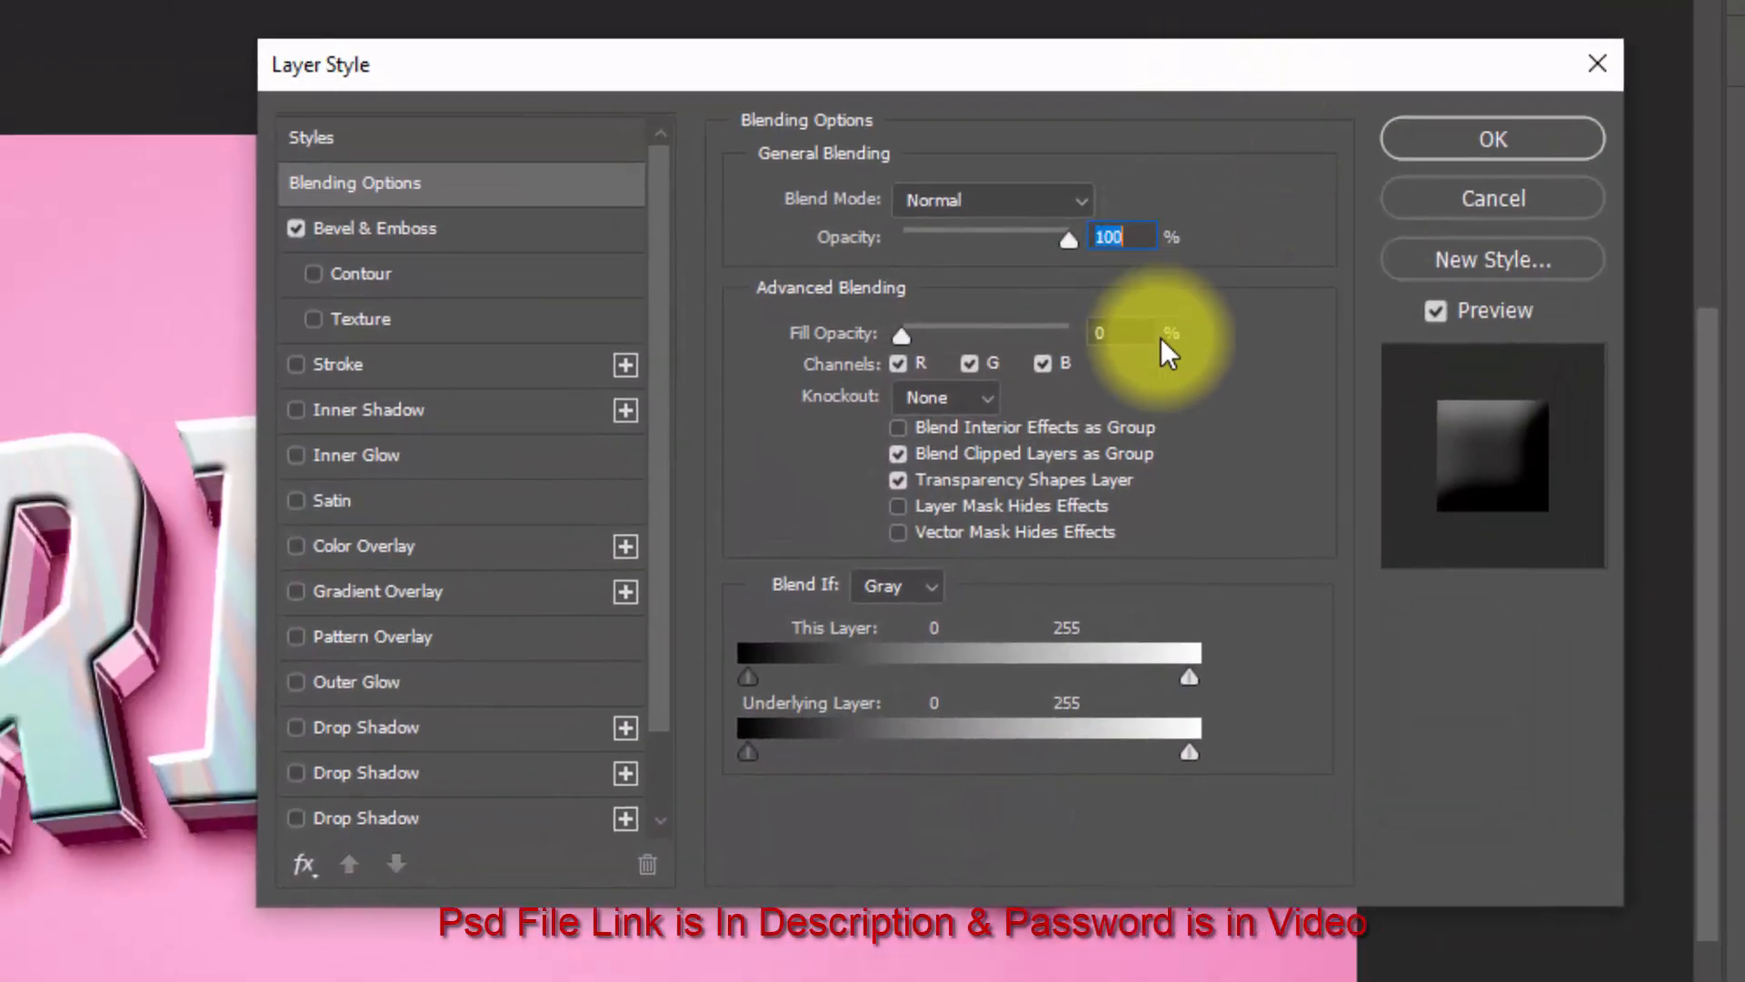
{"action": "left_click", "coordinate": [1095, 332]}
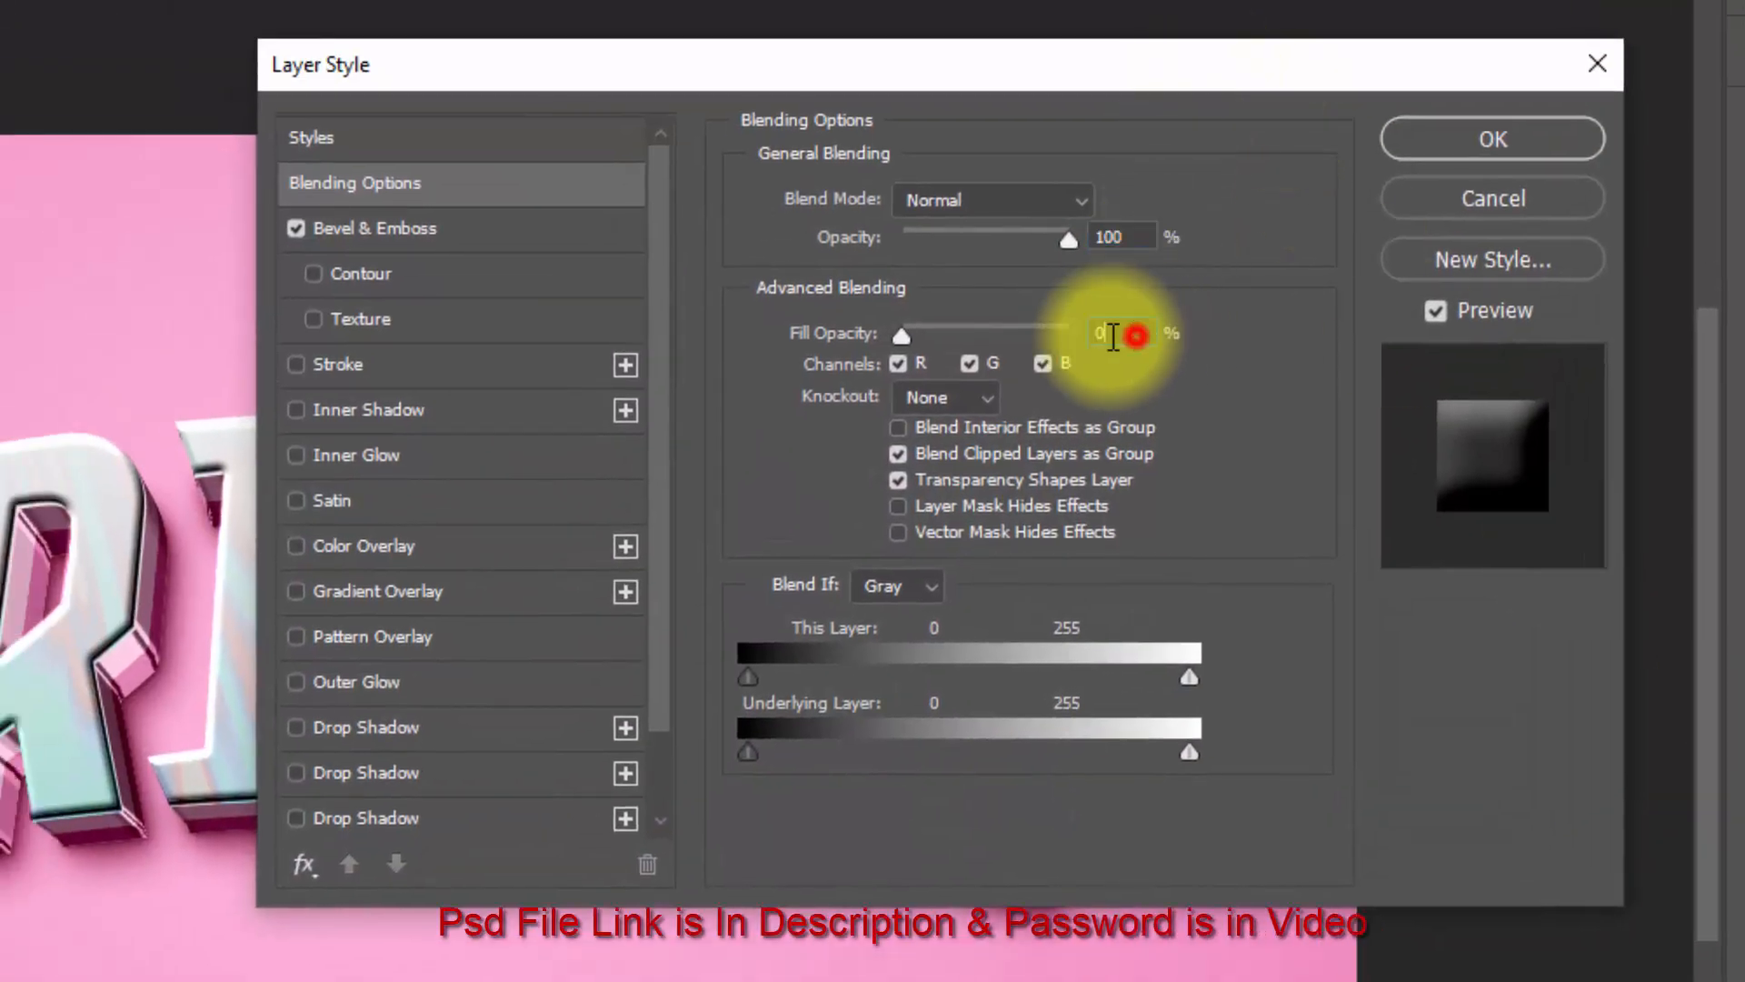
{"action": "left_click", "coordinate": [422, 231]}
{"action": "left_click", "coordinate": [974, 199]}
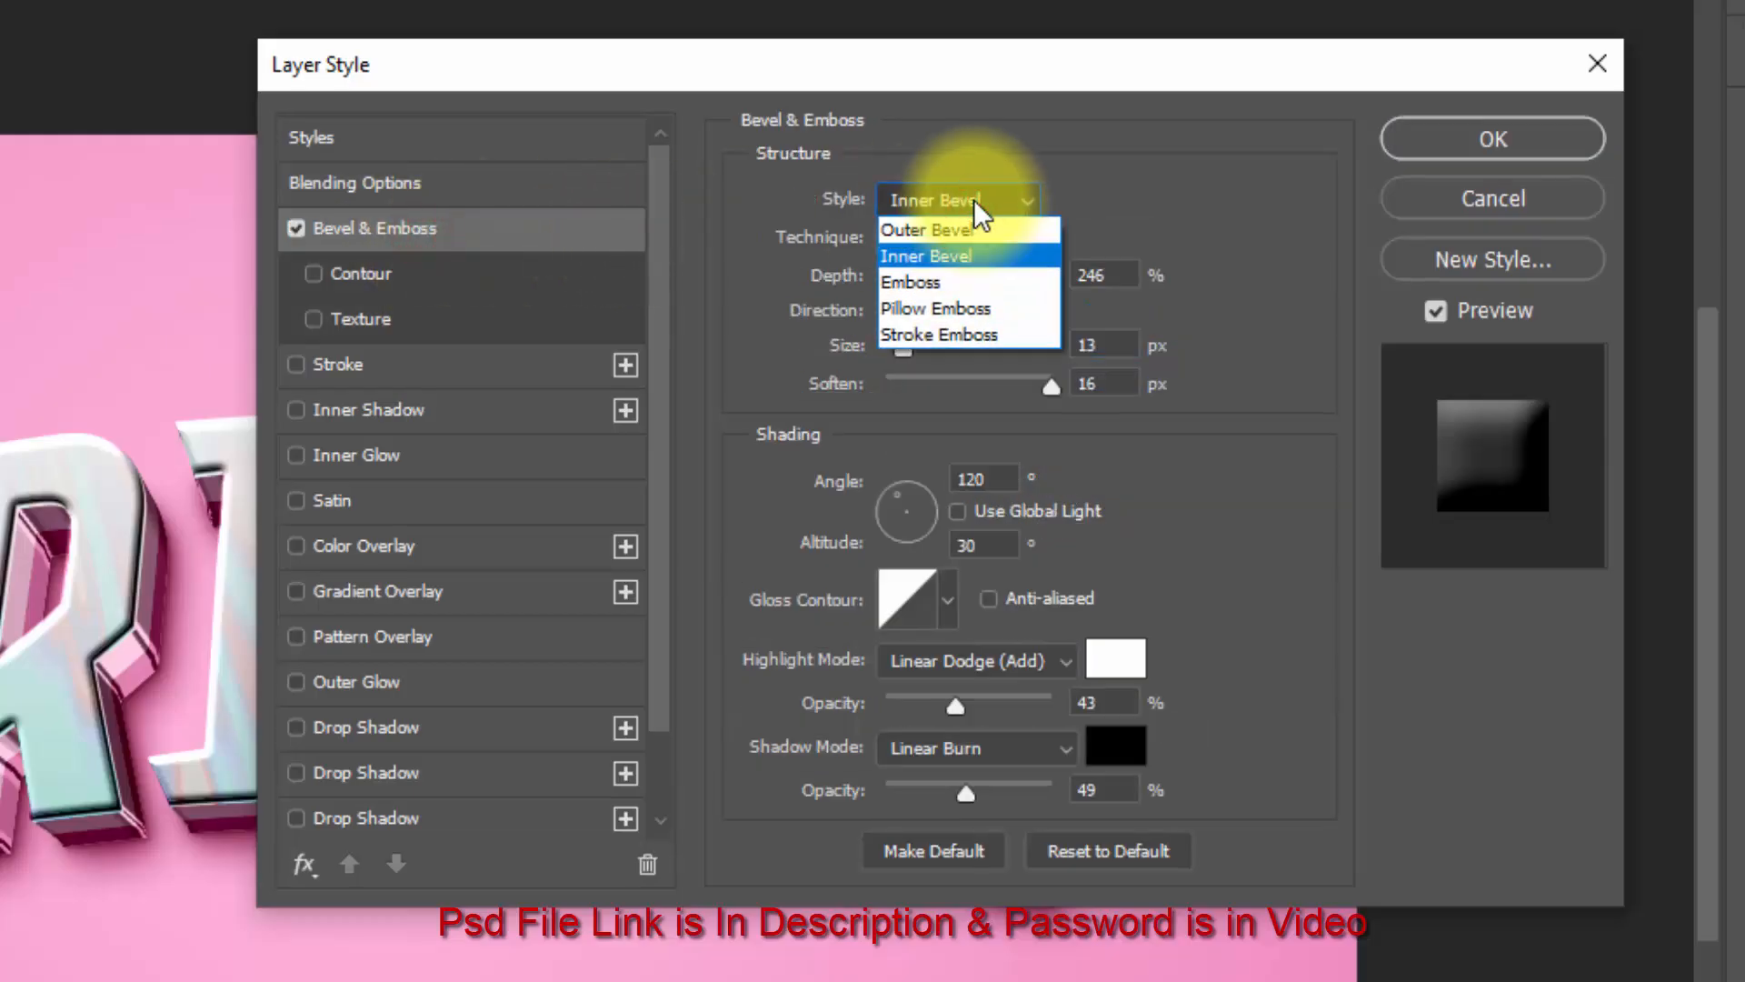
{"action": "left_click", "coordinate": [985, 332]}
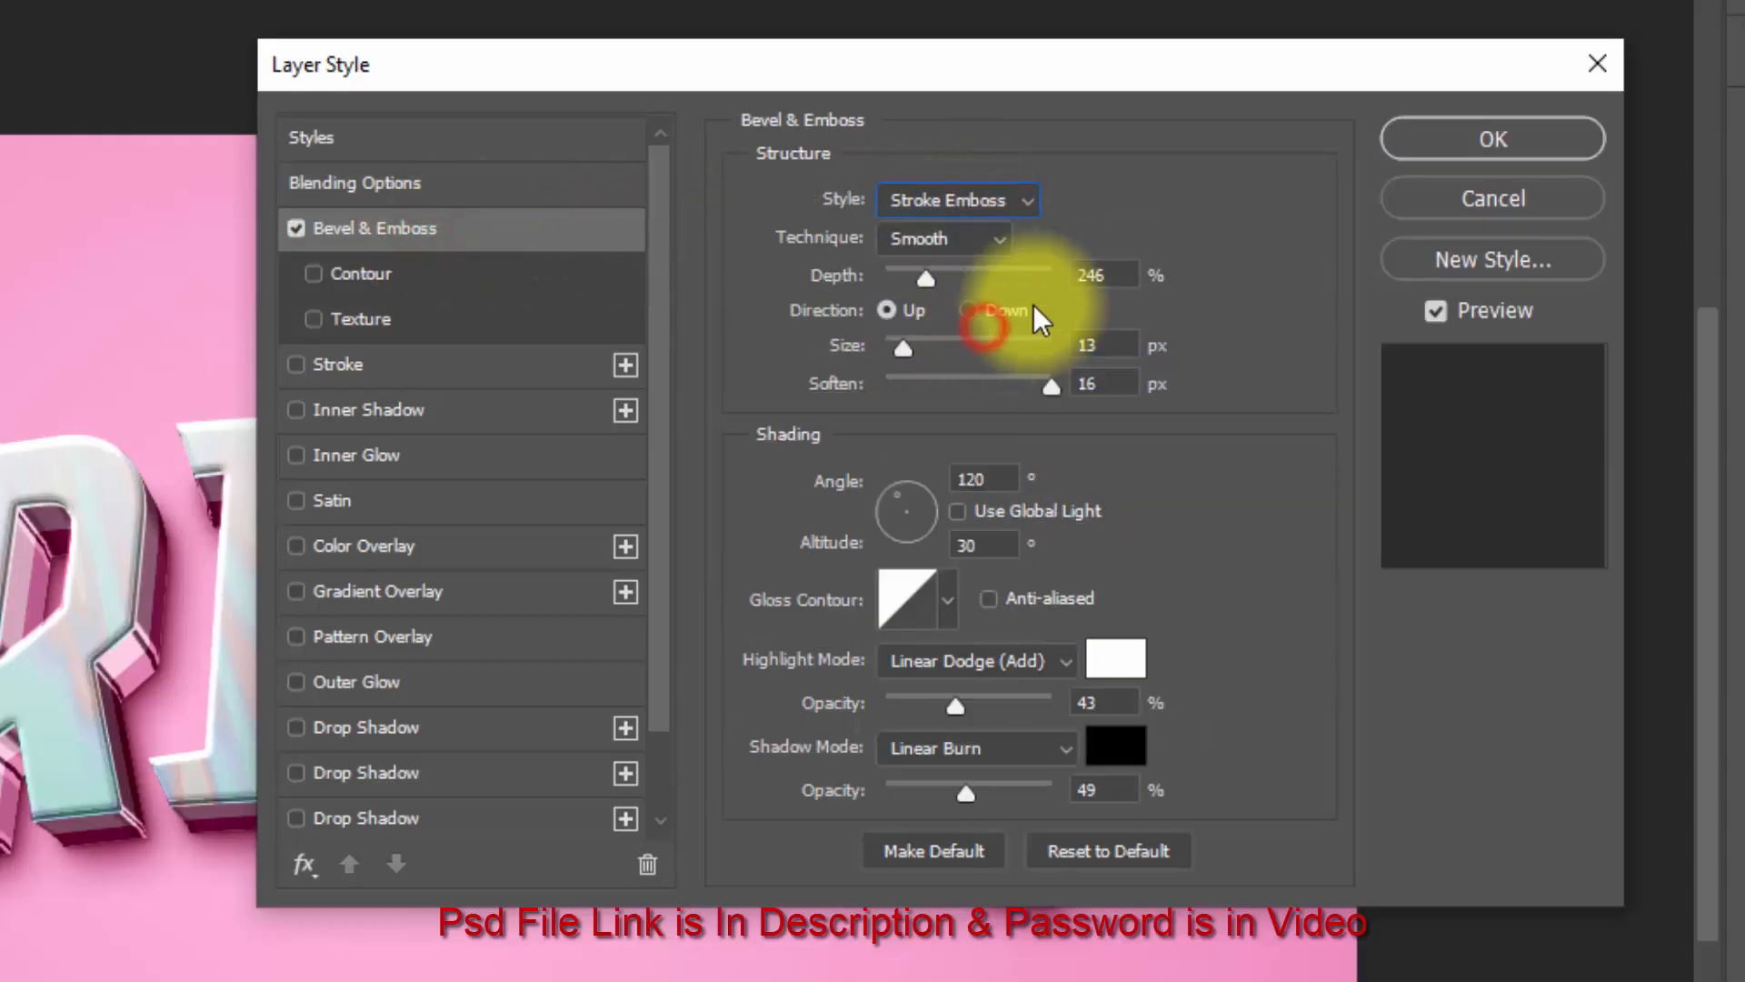
{"action": "double_click", "coordinate": [1109, 274]}
{"action": "type", "text": "272"}
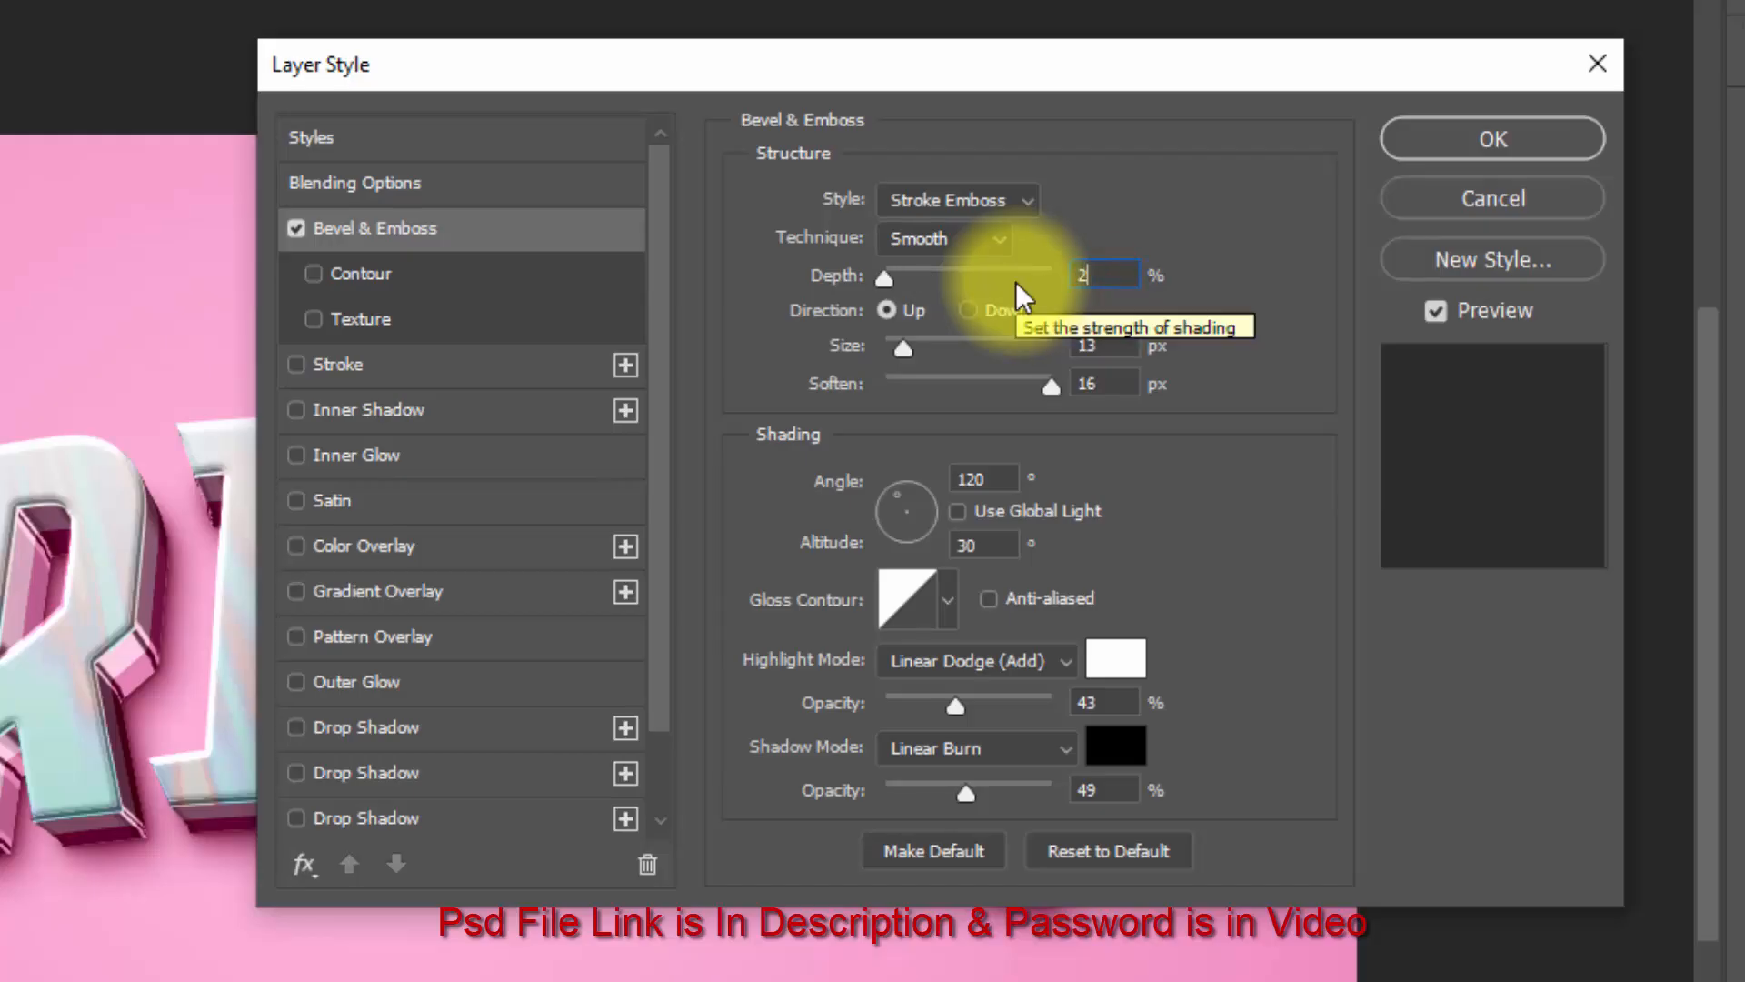
{"action": "left_click", "coordinate": [1005, 310]}
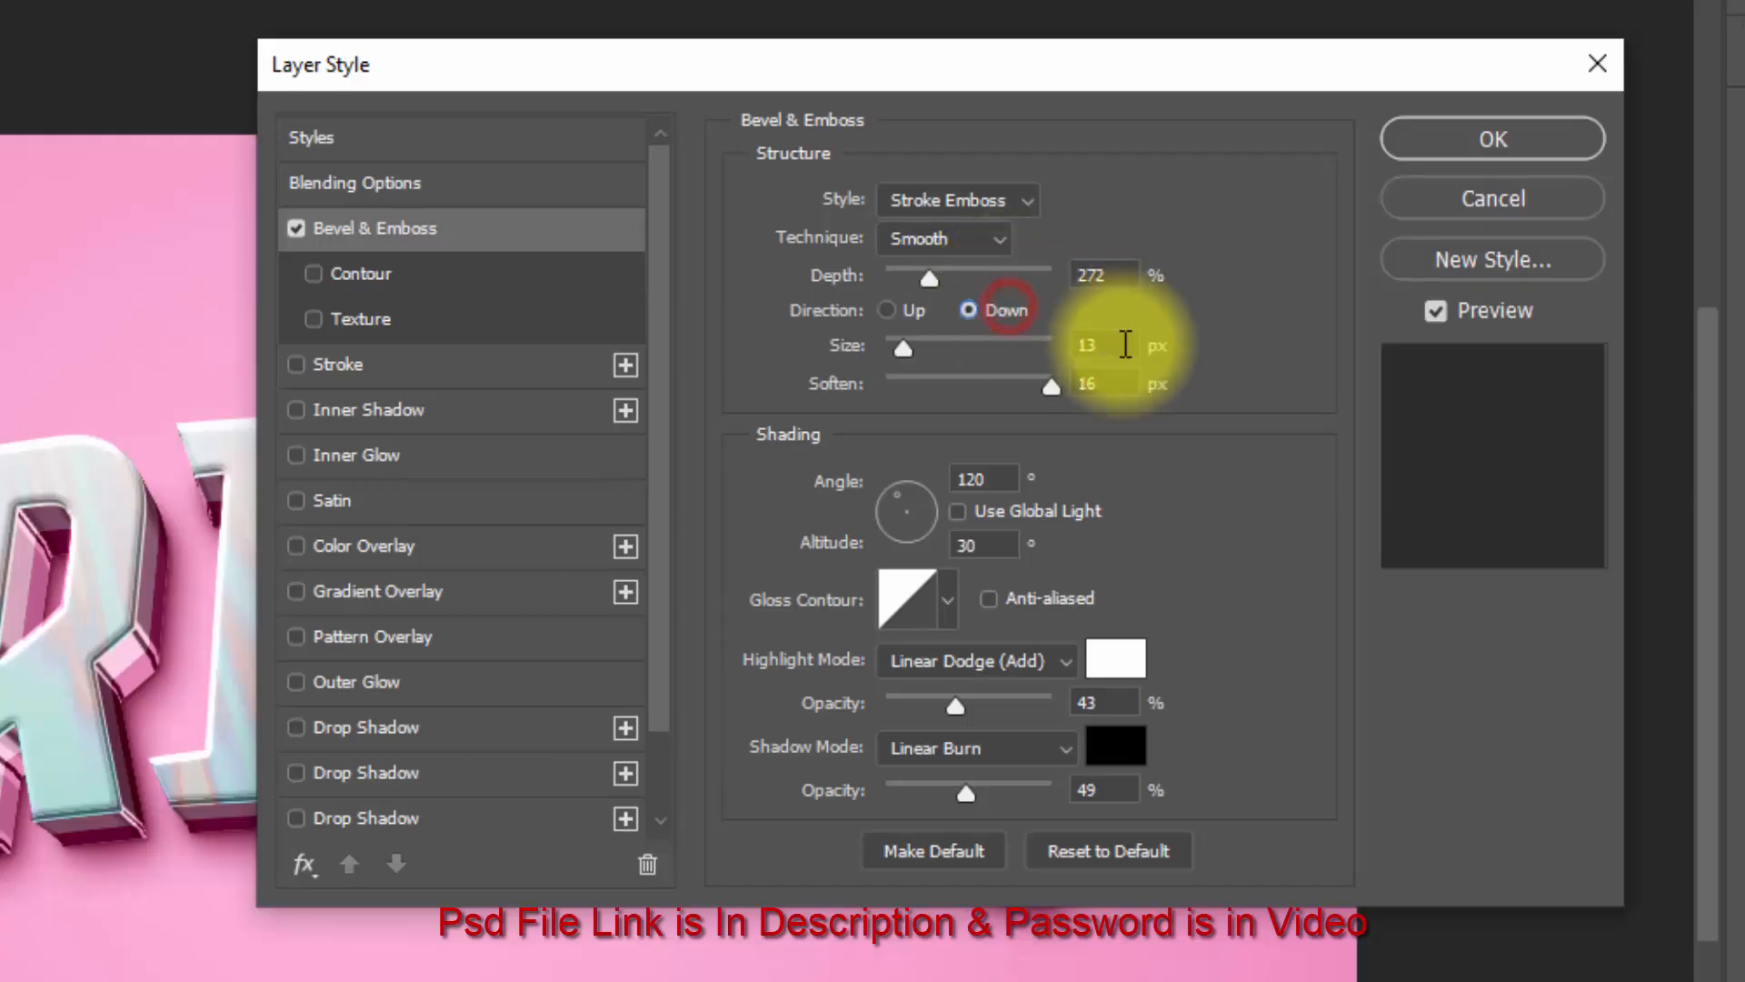
Set the bevel's size to 5 px, soften to 0 px and shading angle to 90°.
{"action": "double_click", "coordinate": [1118, 344]}
{"action": "type", "text": "5"}
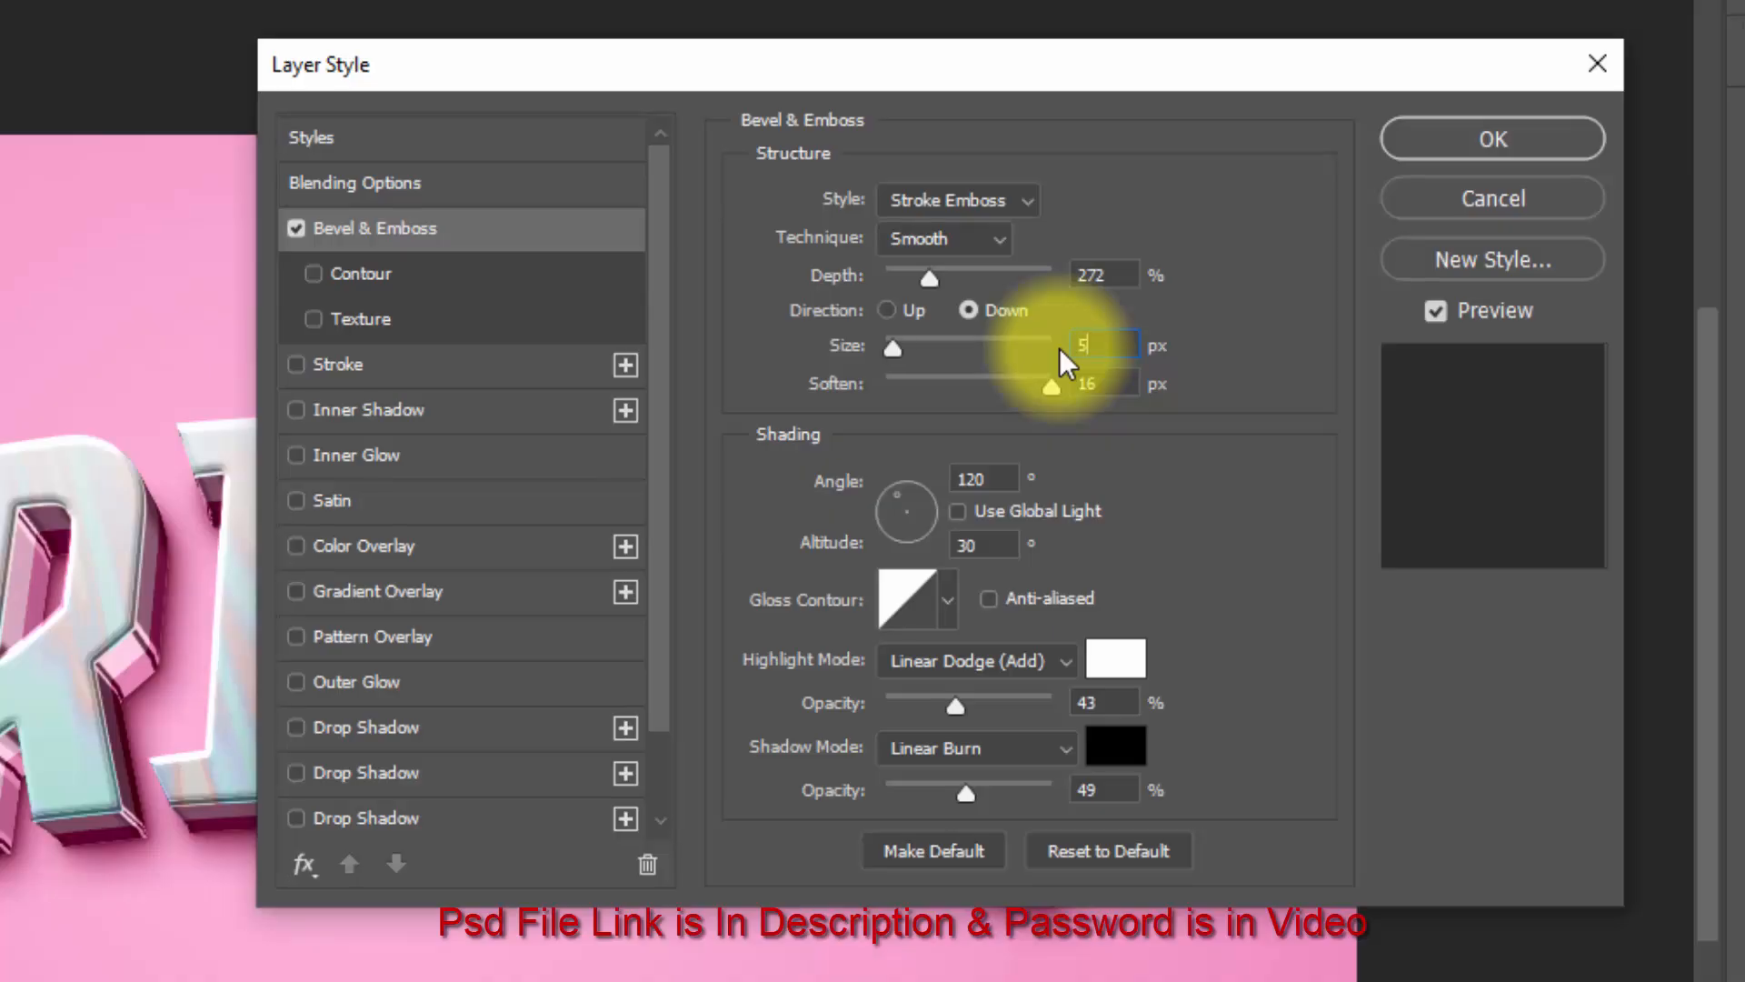
{"action": "double_click", "coordinate": [1125, 384]}
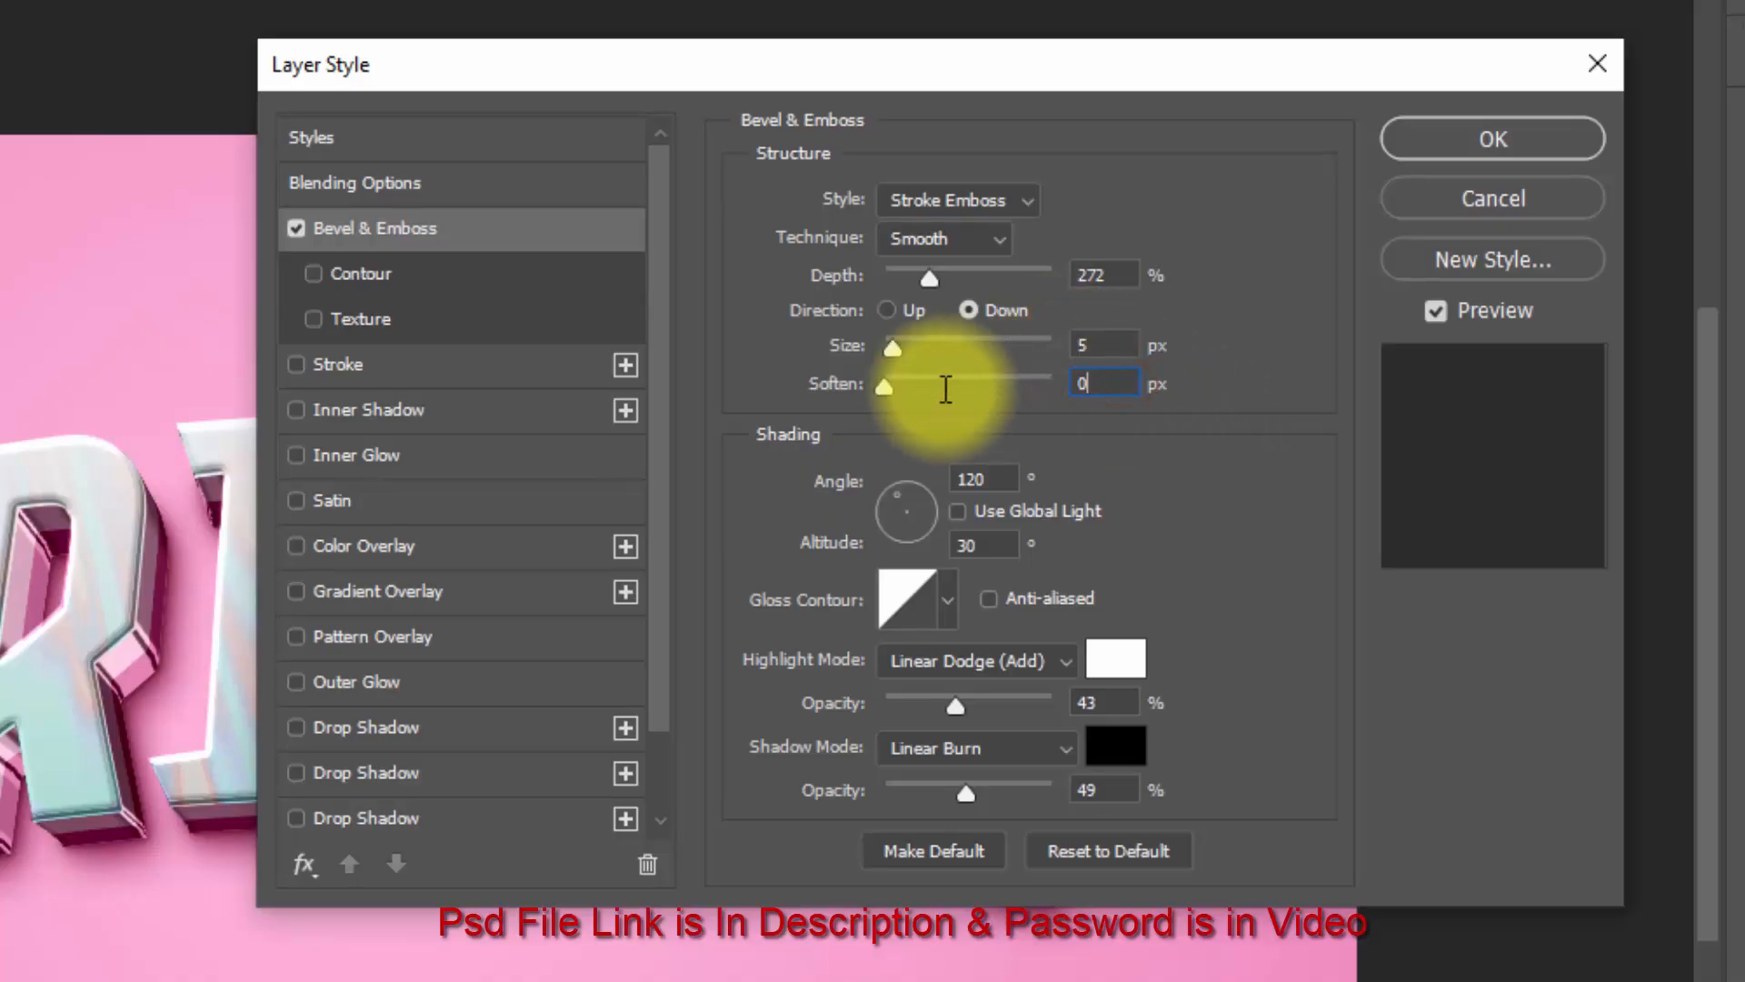
{"action": "type", "text": "0"}
{"action": "double_click", "coordinate": [991, 479]}
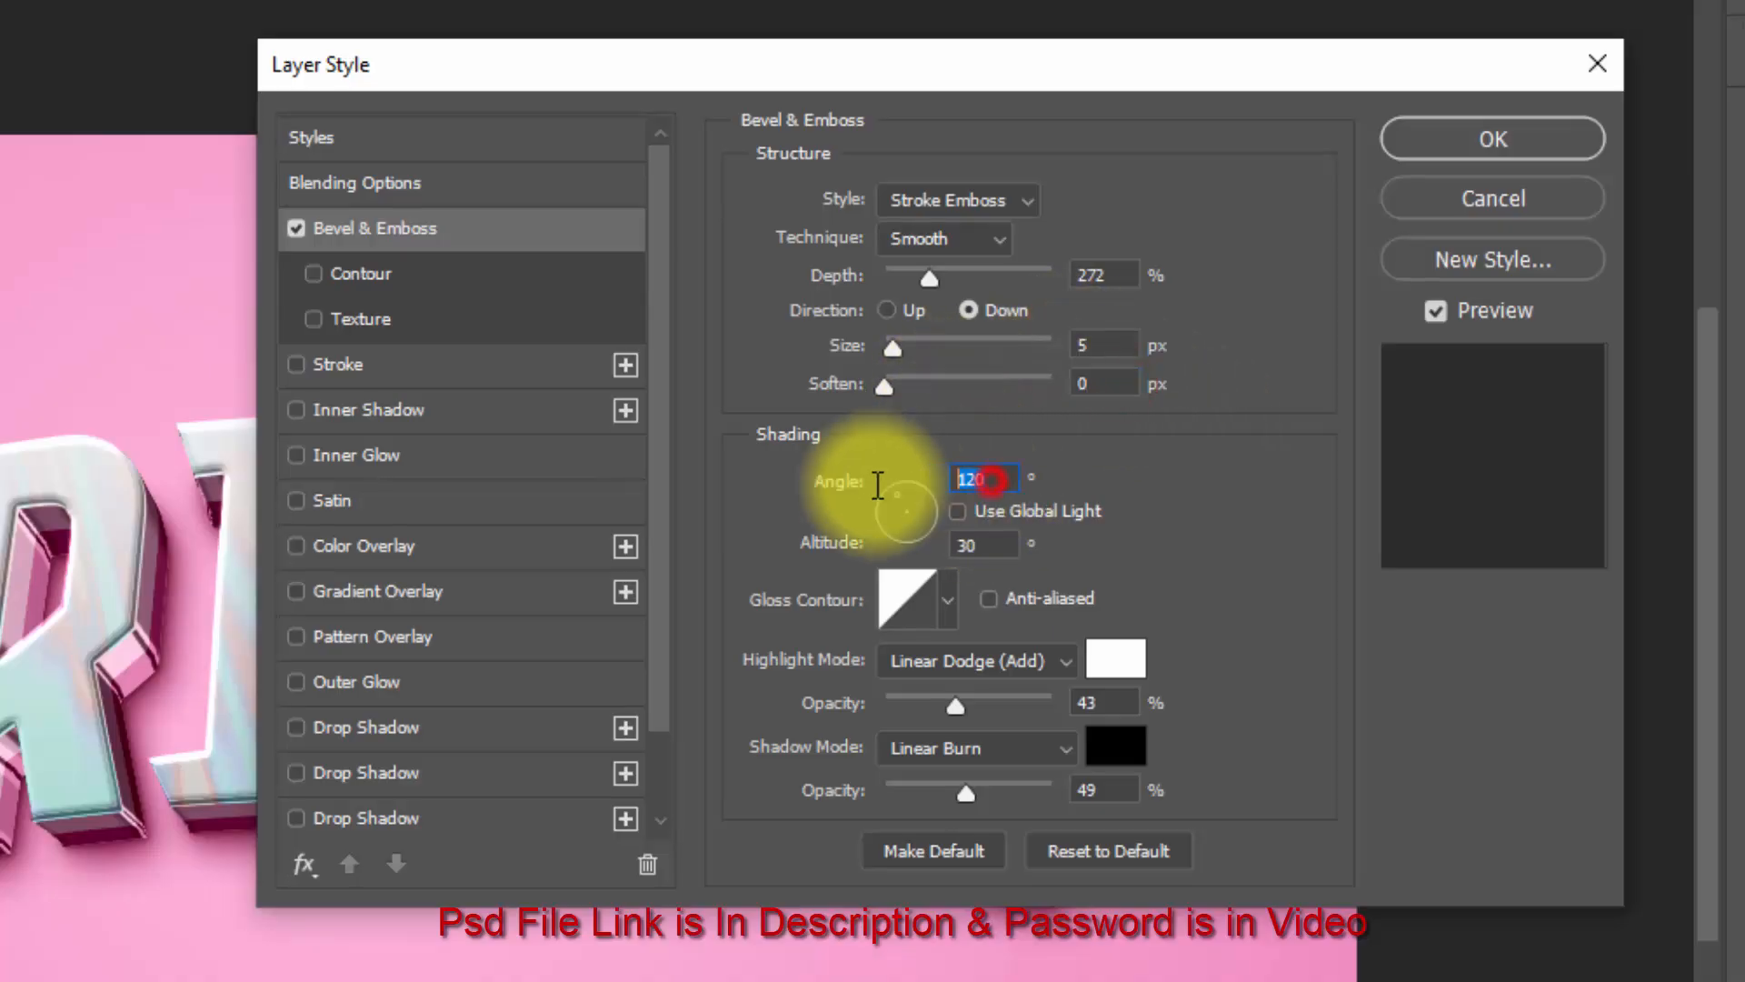
{"action": "type", "text": "90"}
Change the bevel's gloss contour to the Ring - Double preset.
{"action": "left_click", "coordinate": [891, 595]}
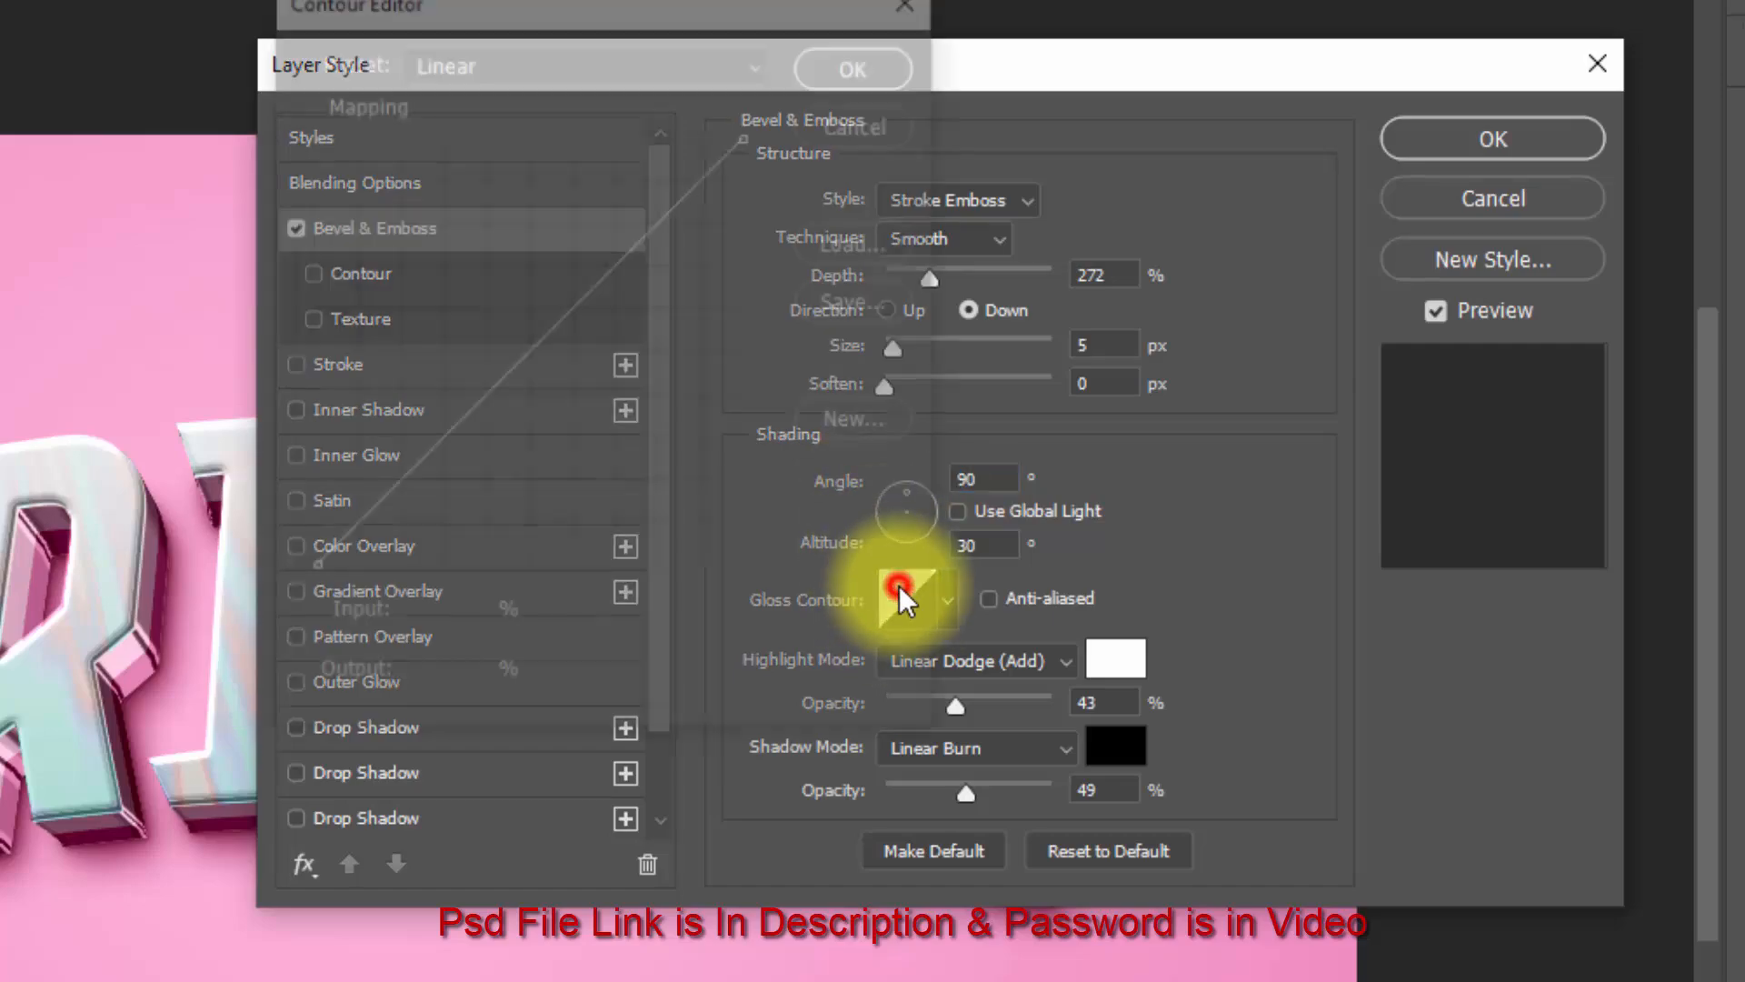
{"action": "left_click", "coordinate": [586, 94]}
{"action": "left_click", "coordinate": [548, 489]}
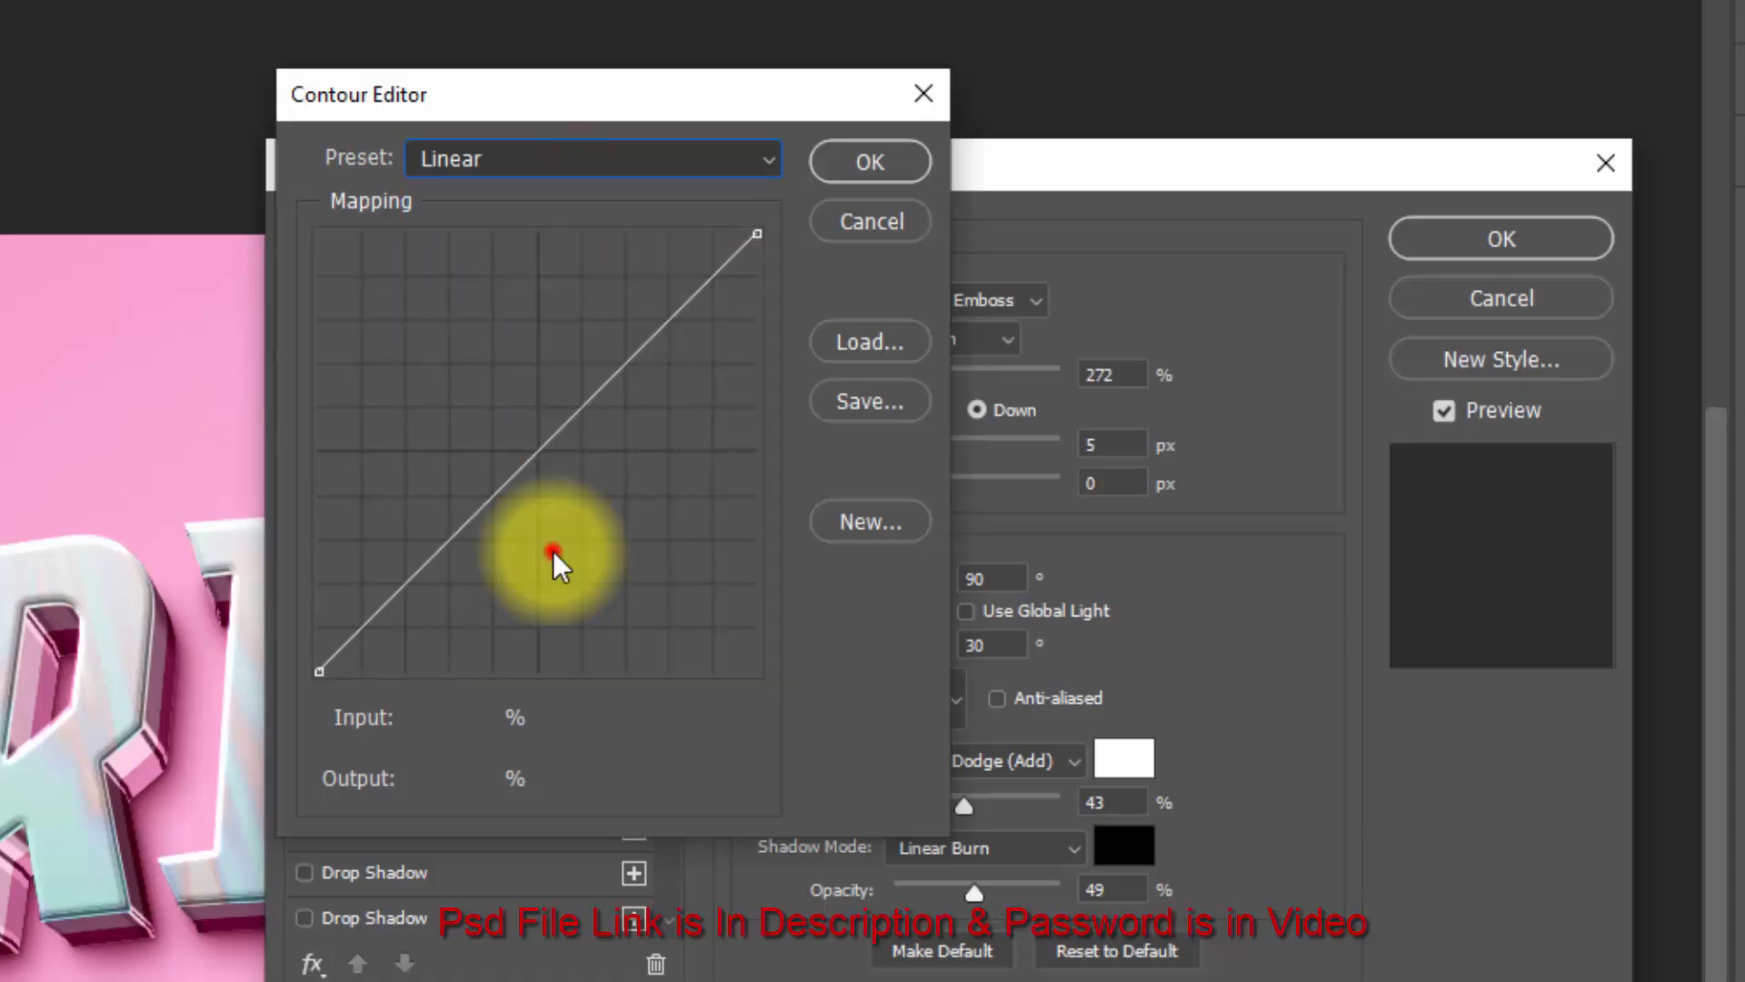
{"action": "left_click", "coordinate": [872, 161]}
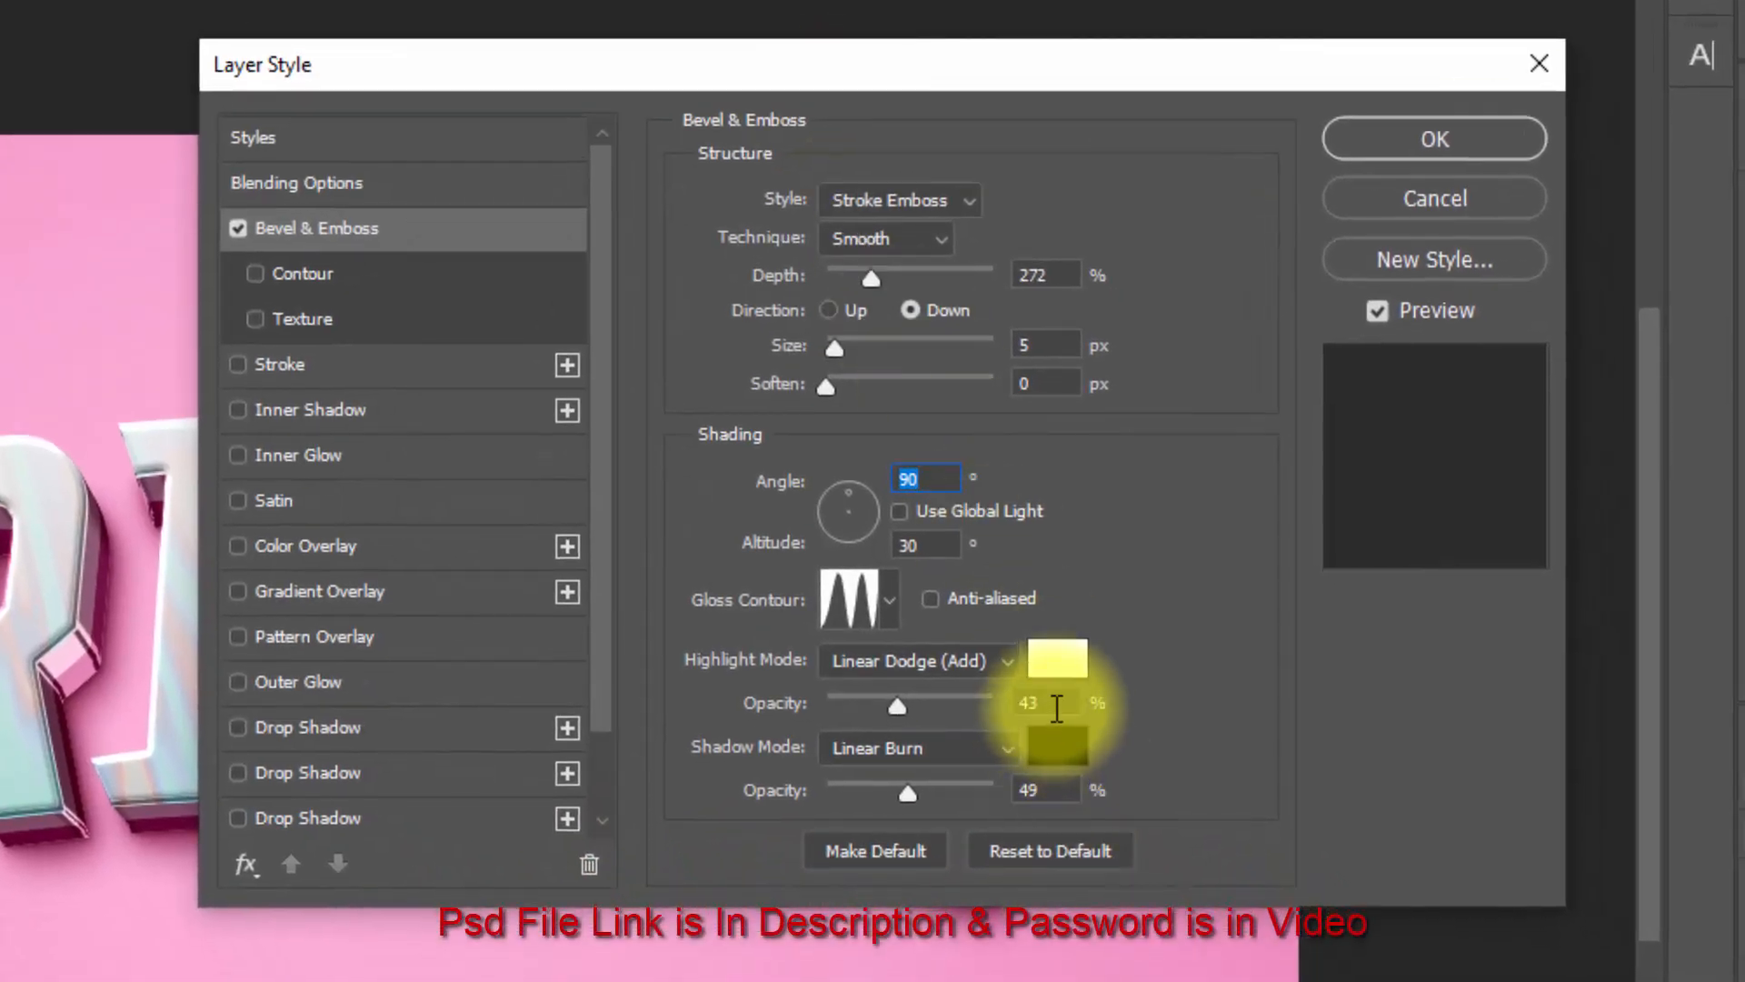
Set the bevel's highlight mode to Color Dodge at 45% opacity.
{"action": "left_click", "coordinate": [949, 675]}
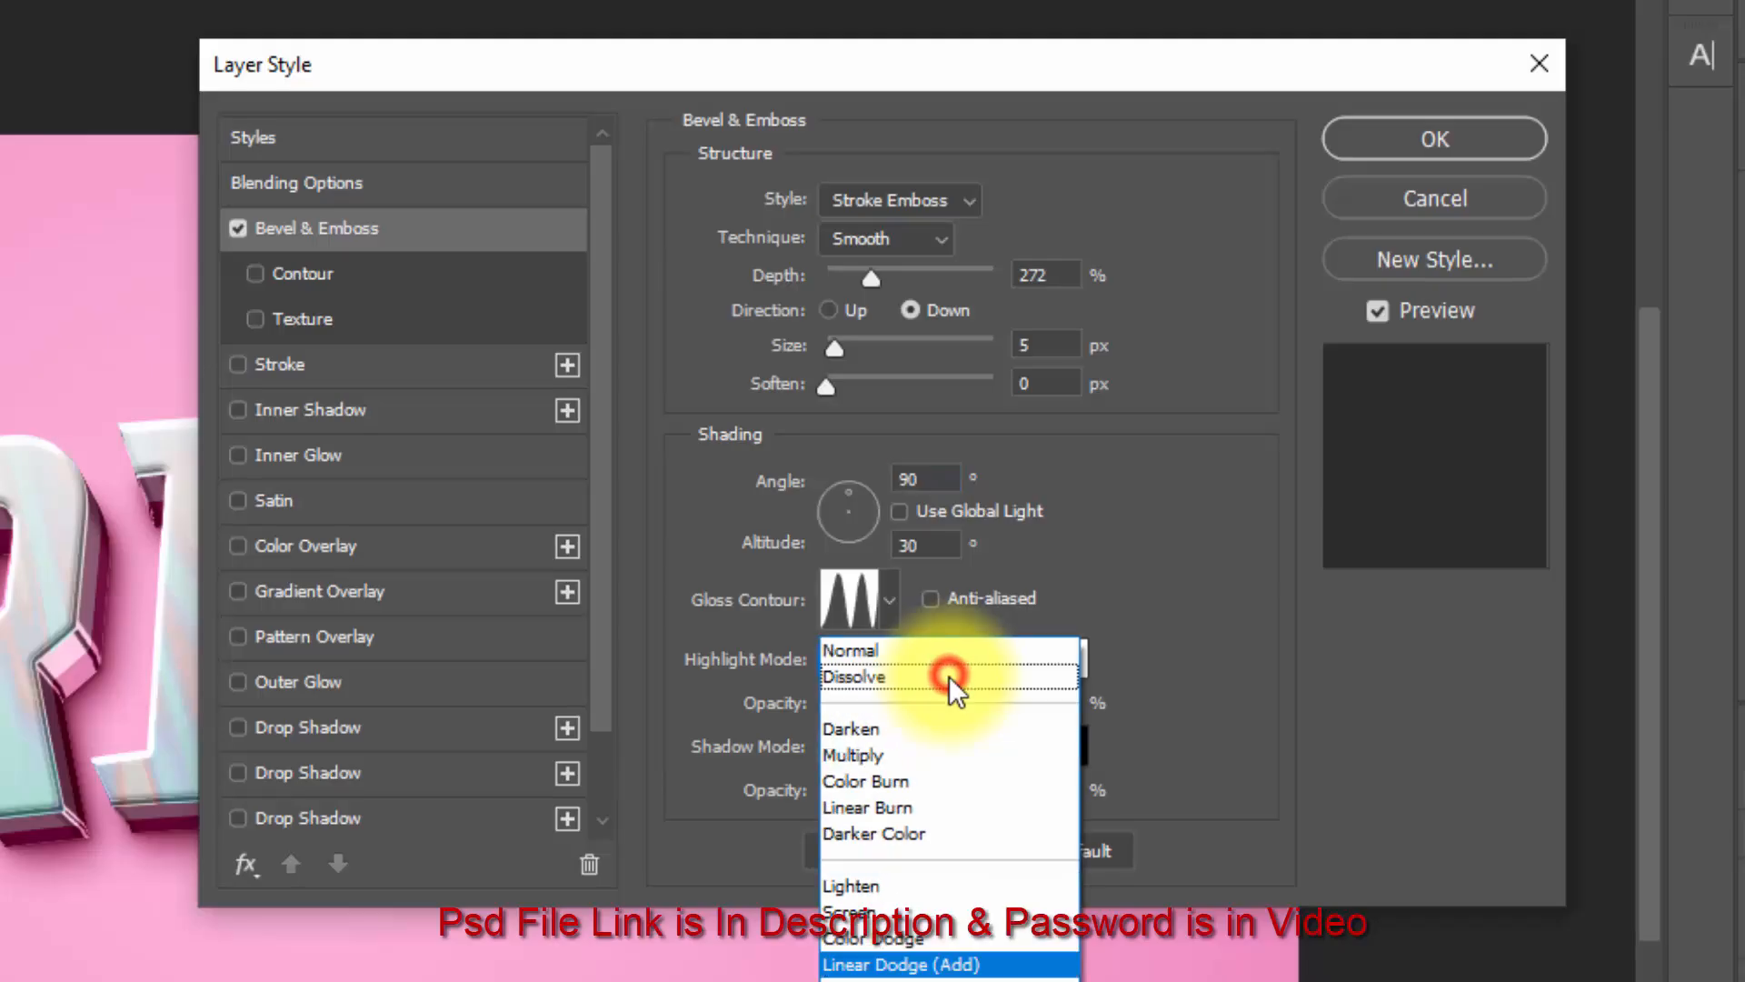
{"action": "left_click", "coordinate": [939, 933]}
{"action": "left_click", "coordinate": [1045, 702]}
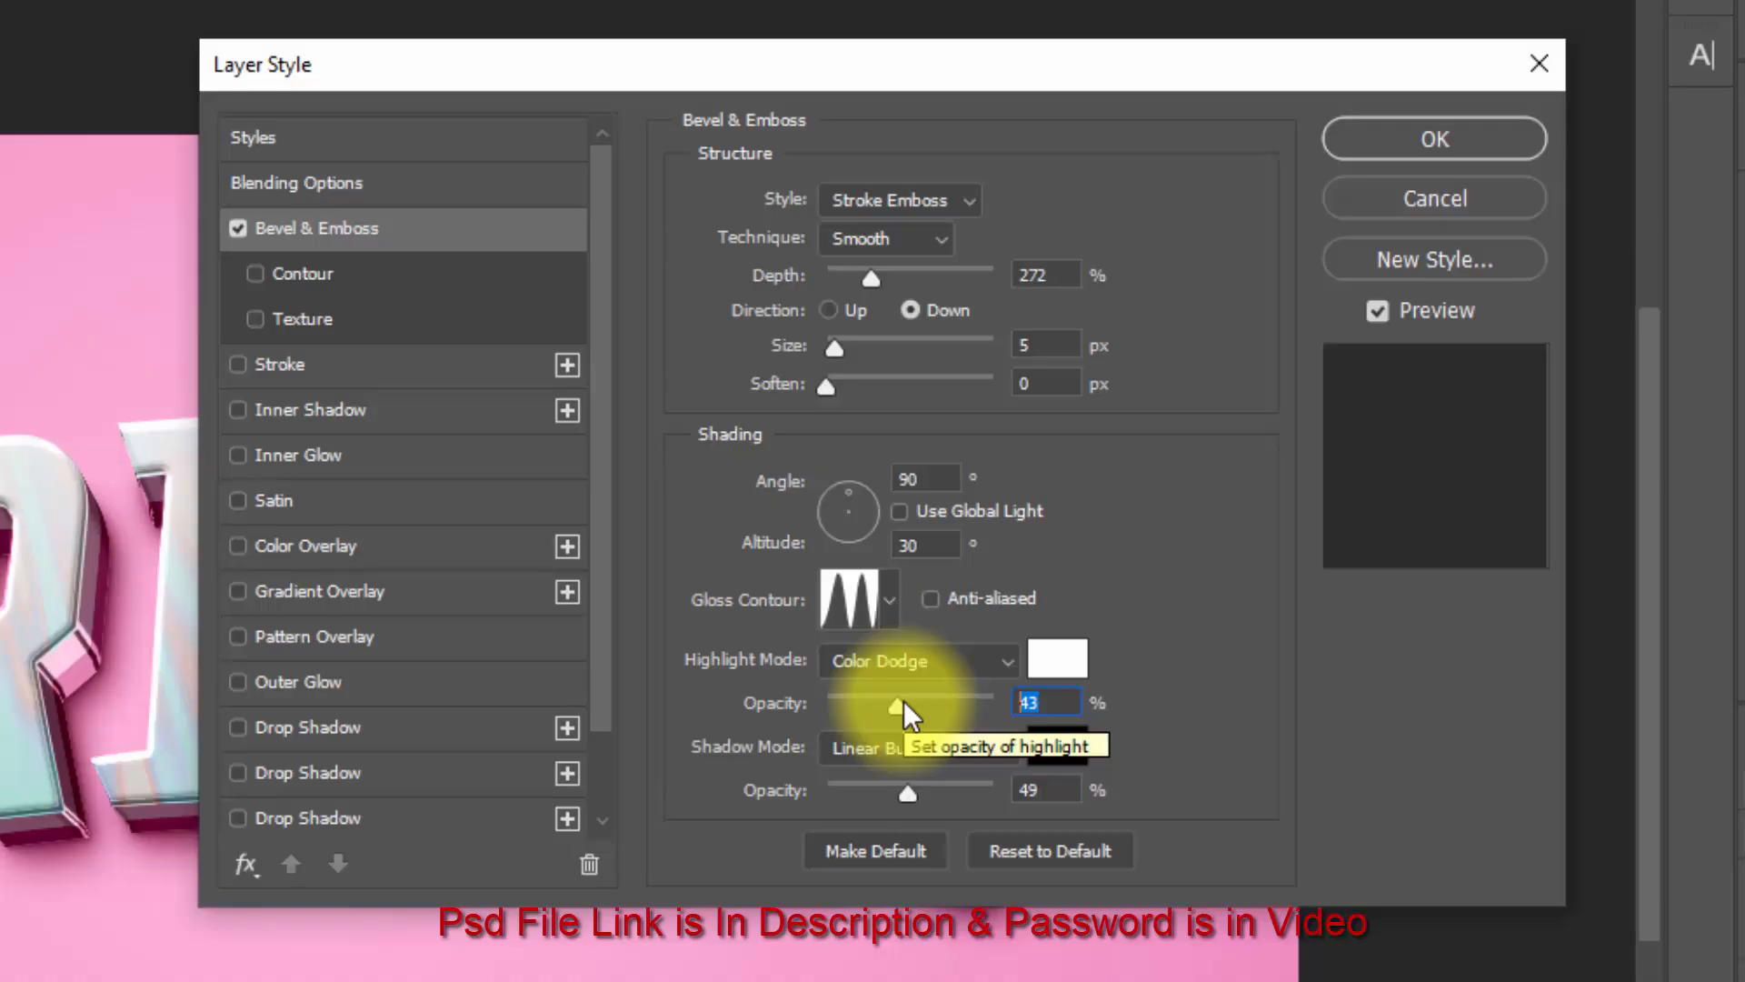
{"action": "type", "text": "4"}
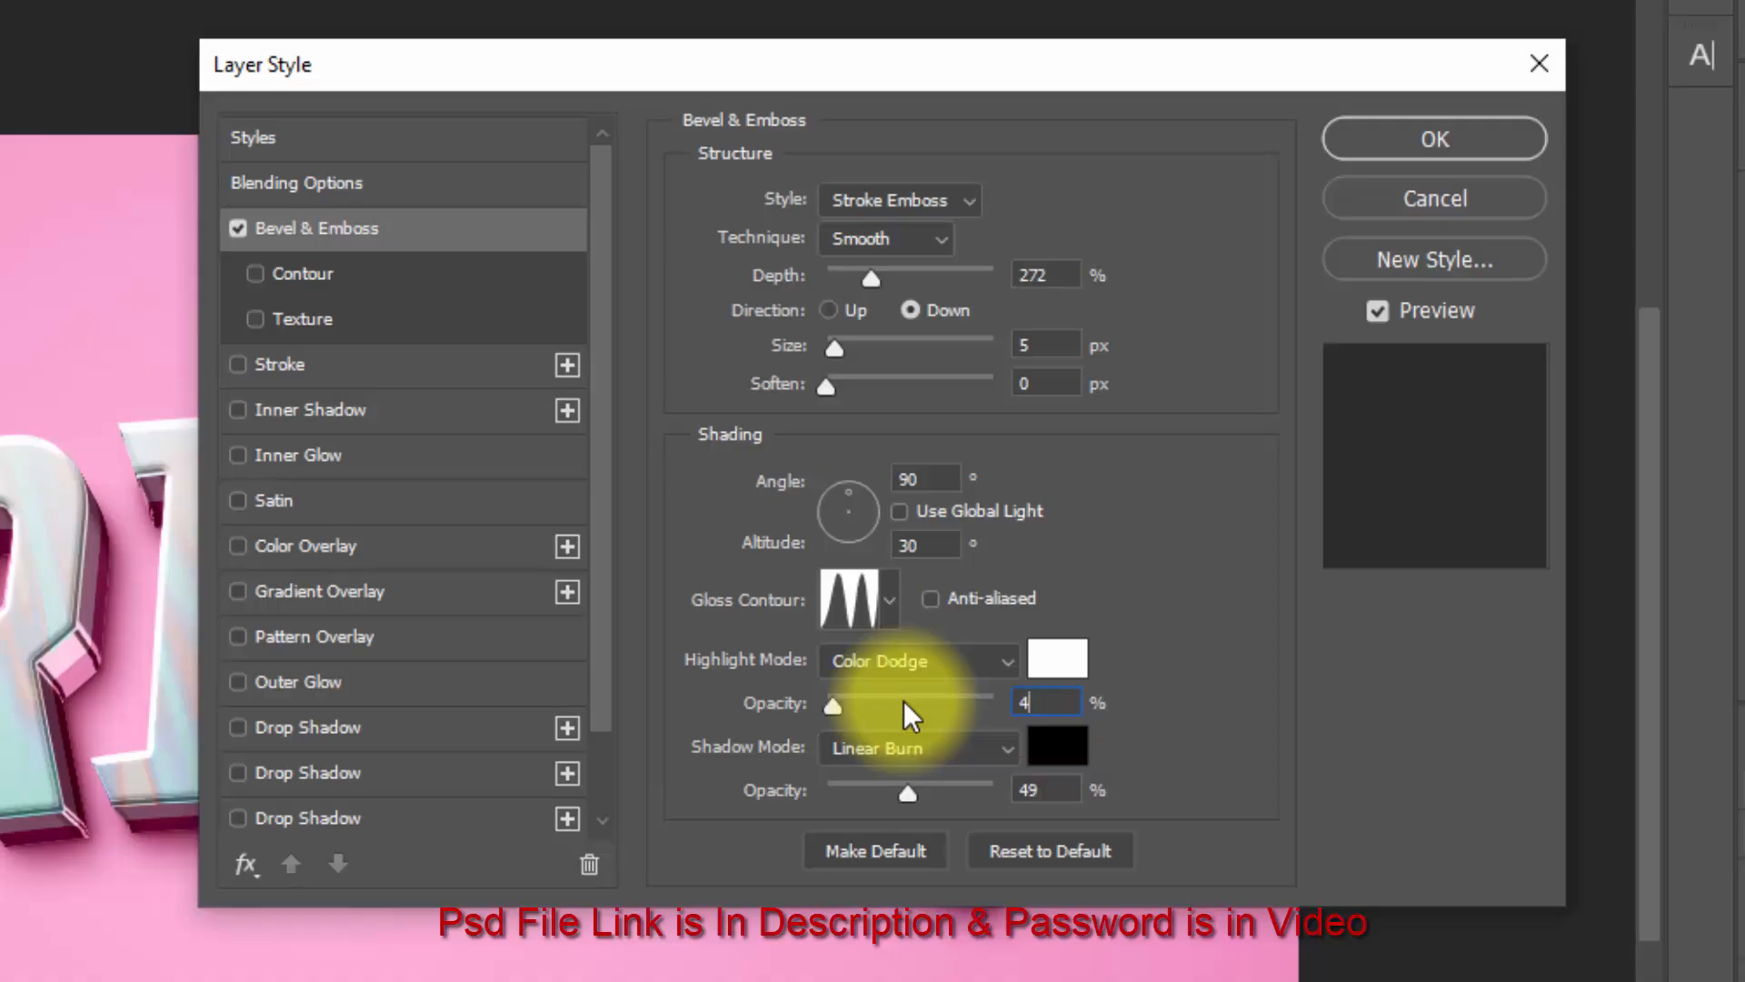
{"action": "type", "text": "5"}
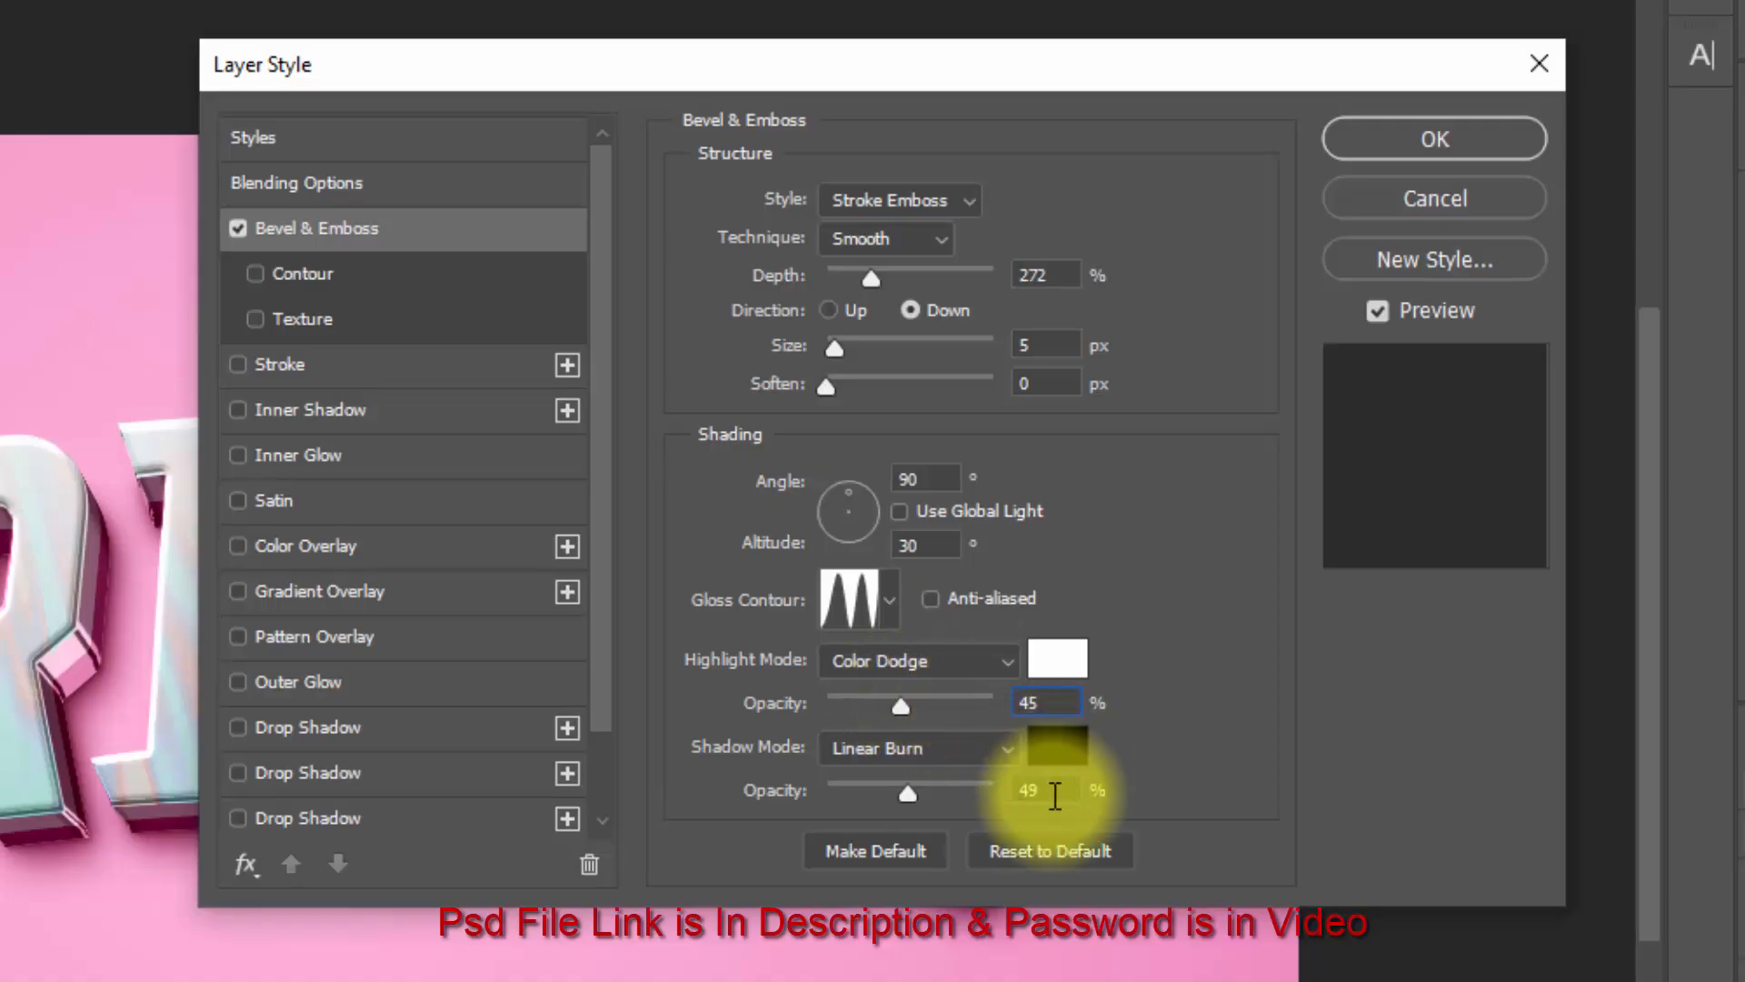
Set the bevel's black (000000) shadow to 37% opacity and enable its Contour with a range of 100%.
{"action": "left_click", "coordinate": [1055, 761]}
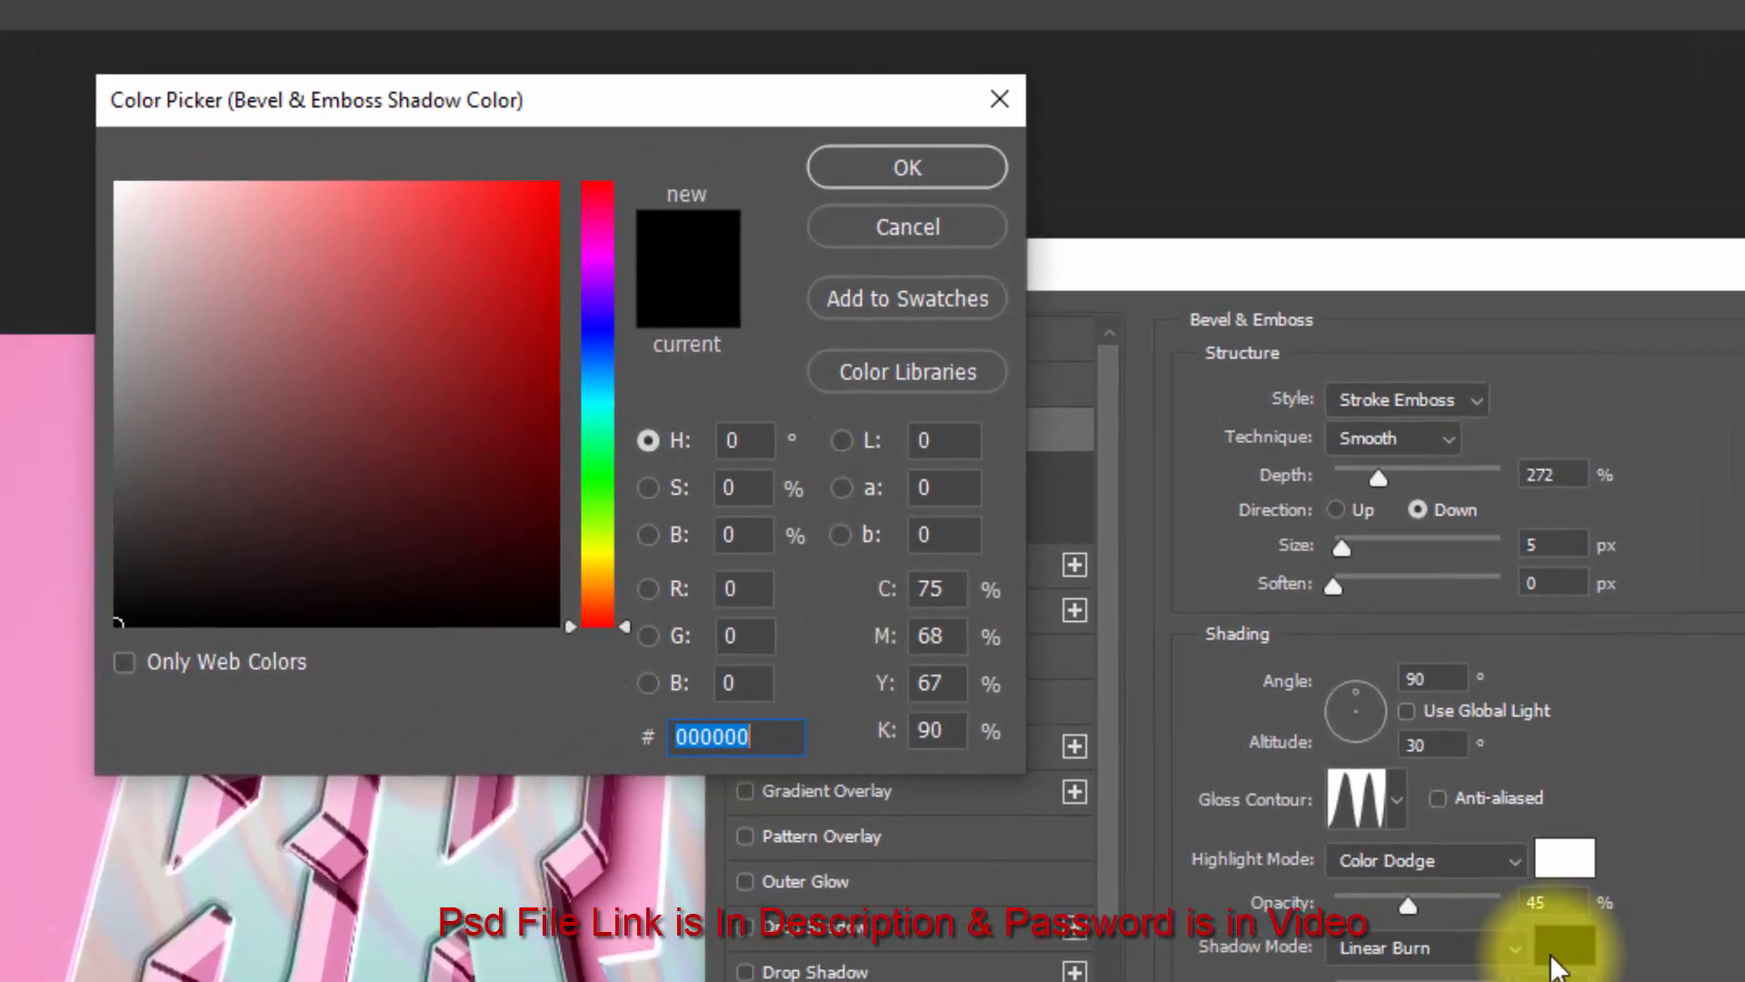
{"action": "left_click", "coordinate": [891, 160]}
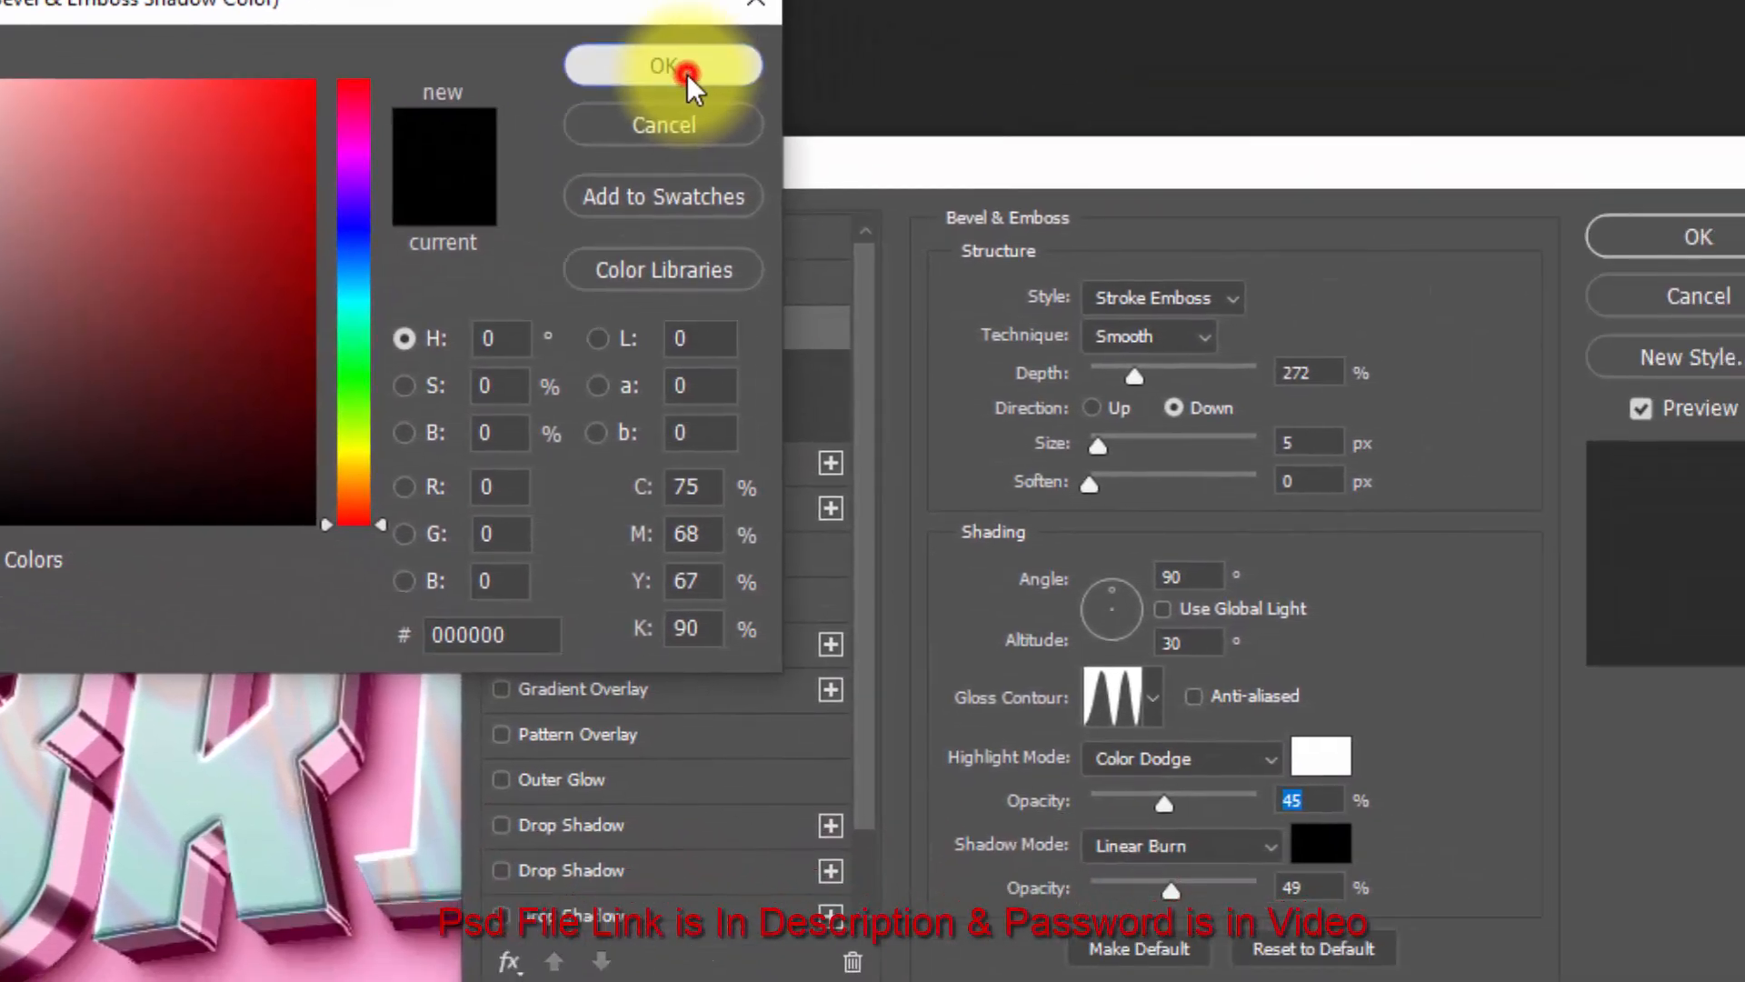
{"action": "double_click", "coordinate": [1522, 979]}
{"action": "type", "text": "37"}
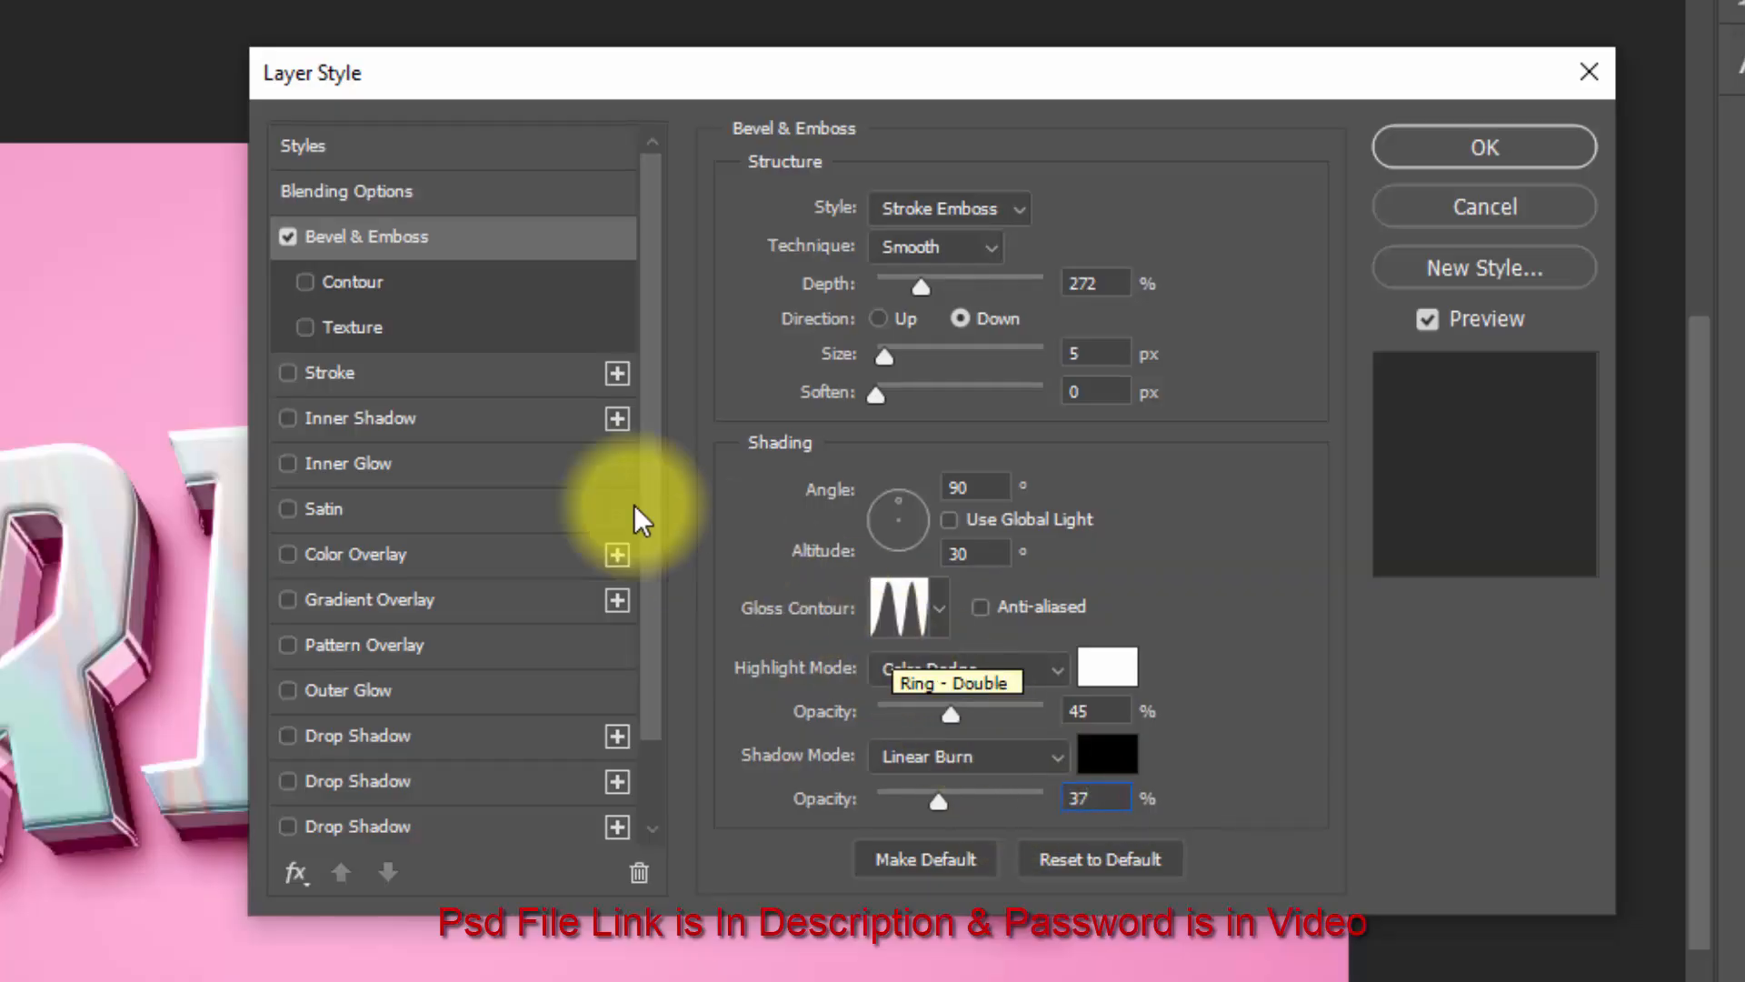
{"action": "left_click", "coordinate": [433, 299]}
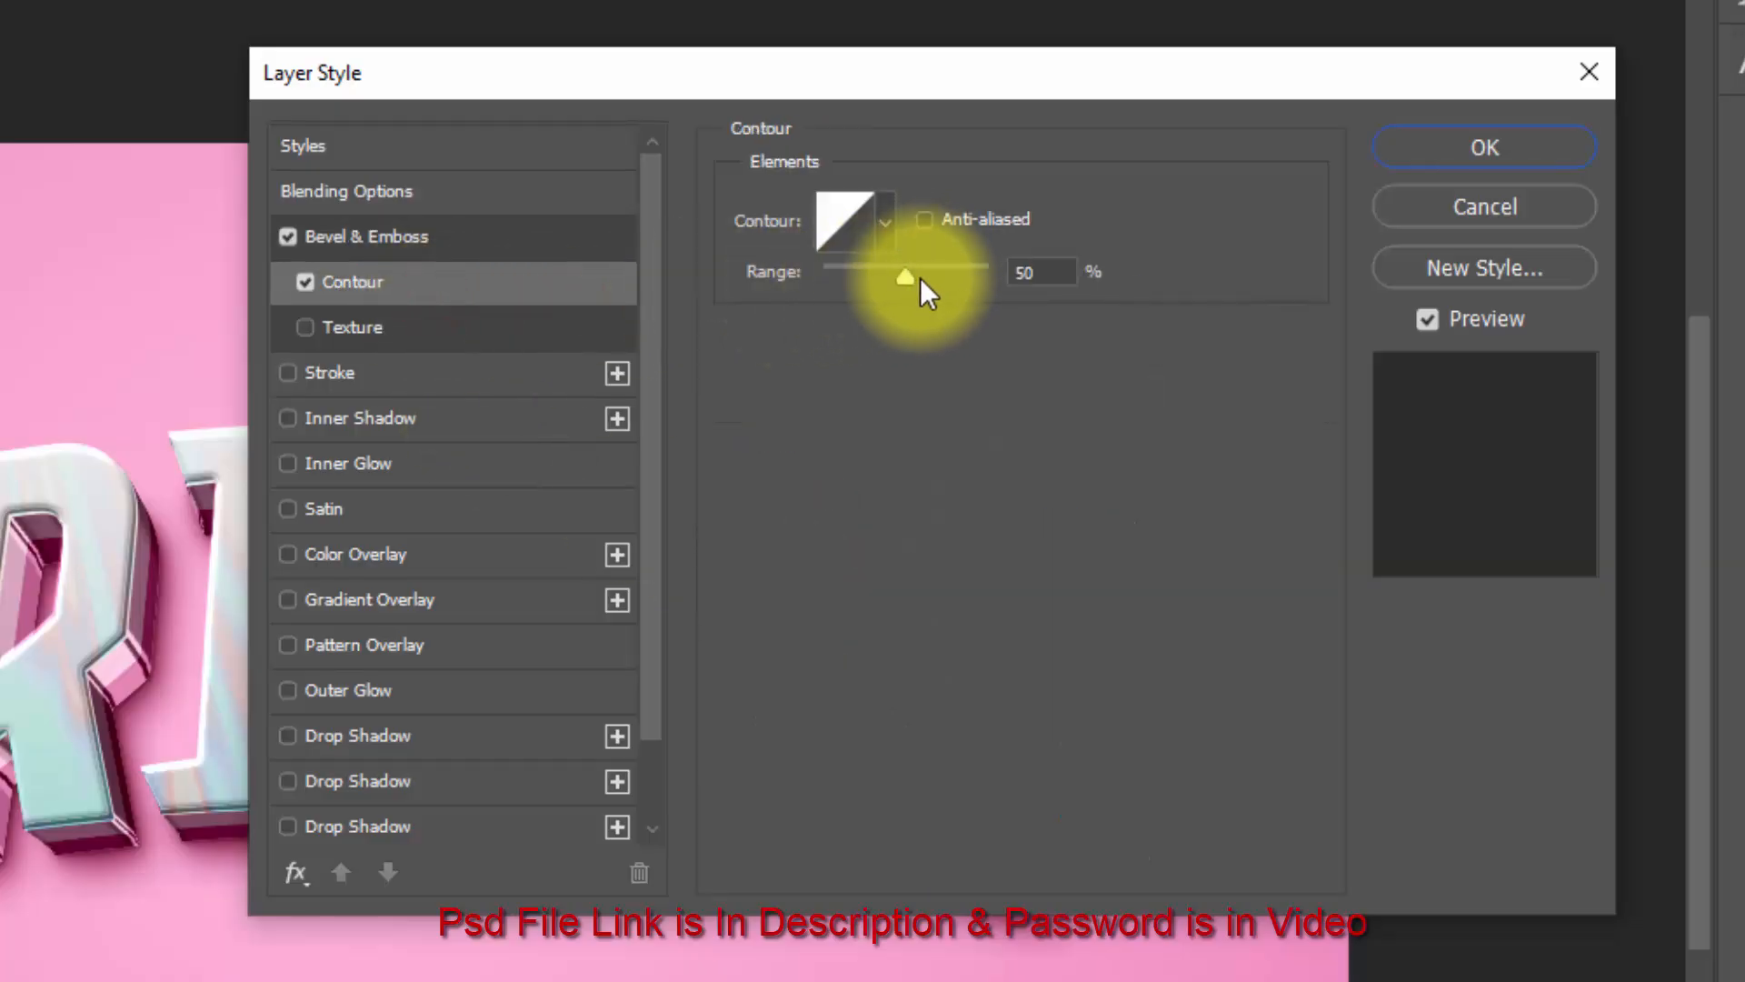
{"action": "left_click_drag", "start_coordinate": [909, 279], "coordinate": [1025, 284]}
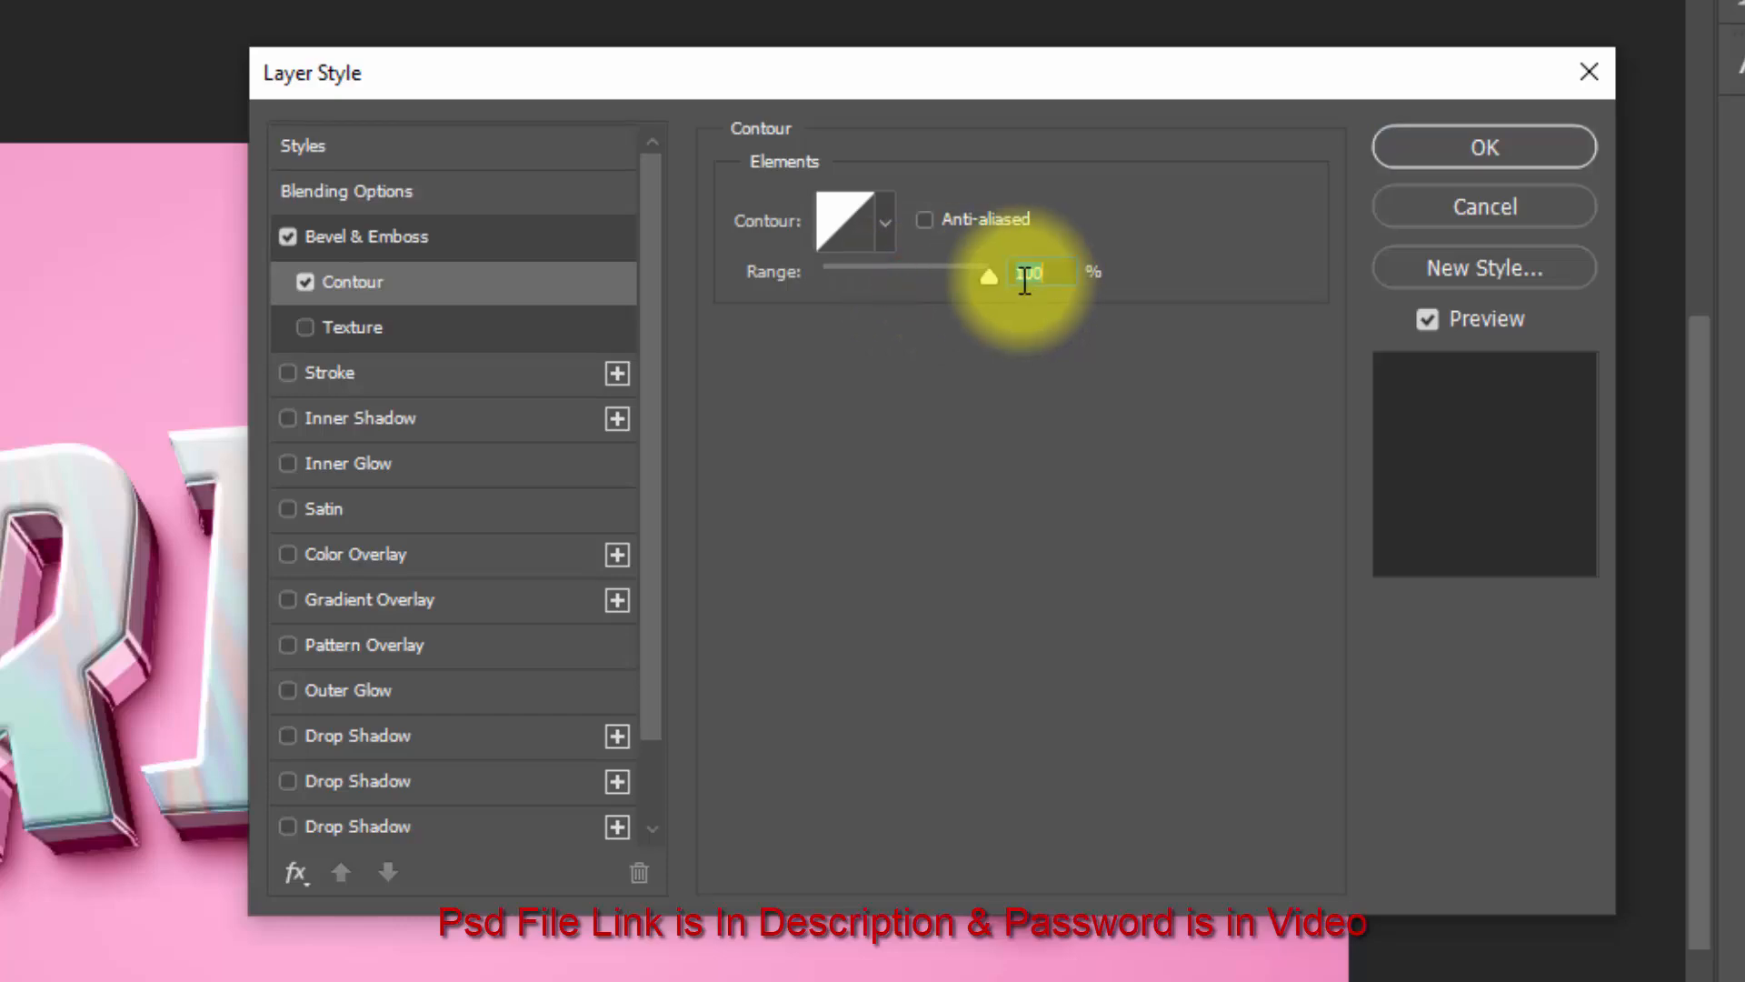
Add an 8 px inside Stroke in pink f095c5 to Surface copy 4 and apply the layer style.
{"action": "left_click", "coordinate": [444, 373]}
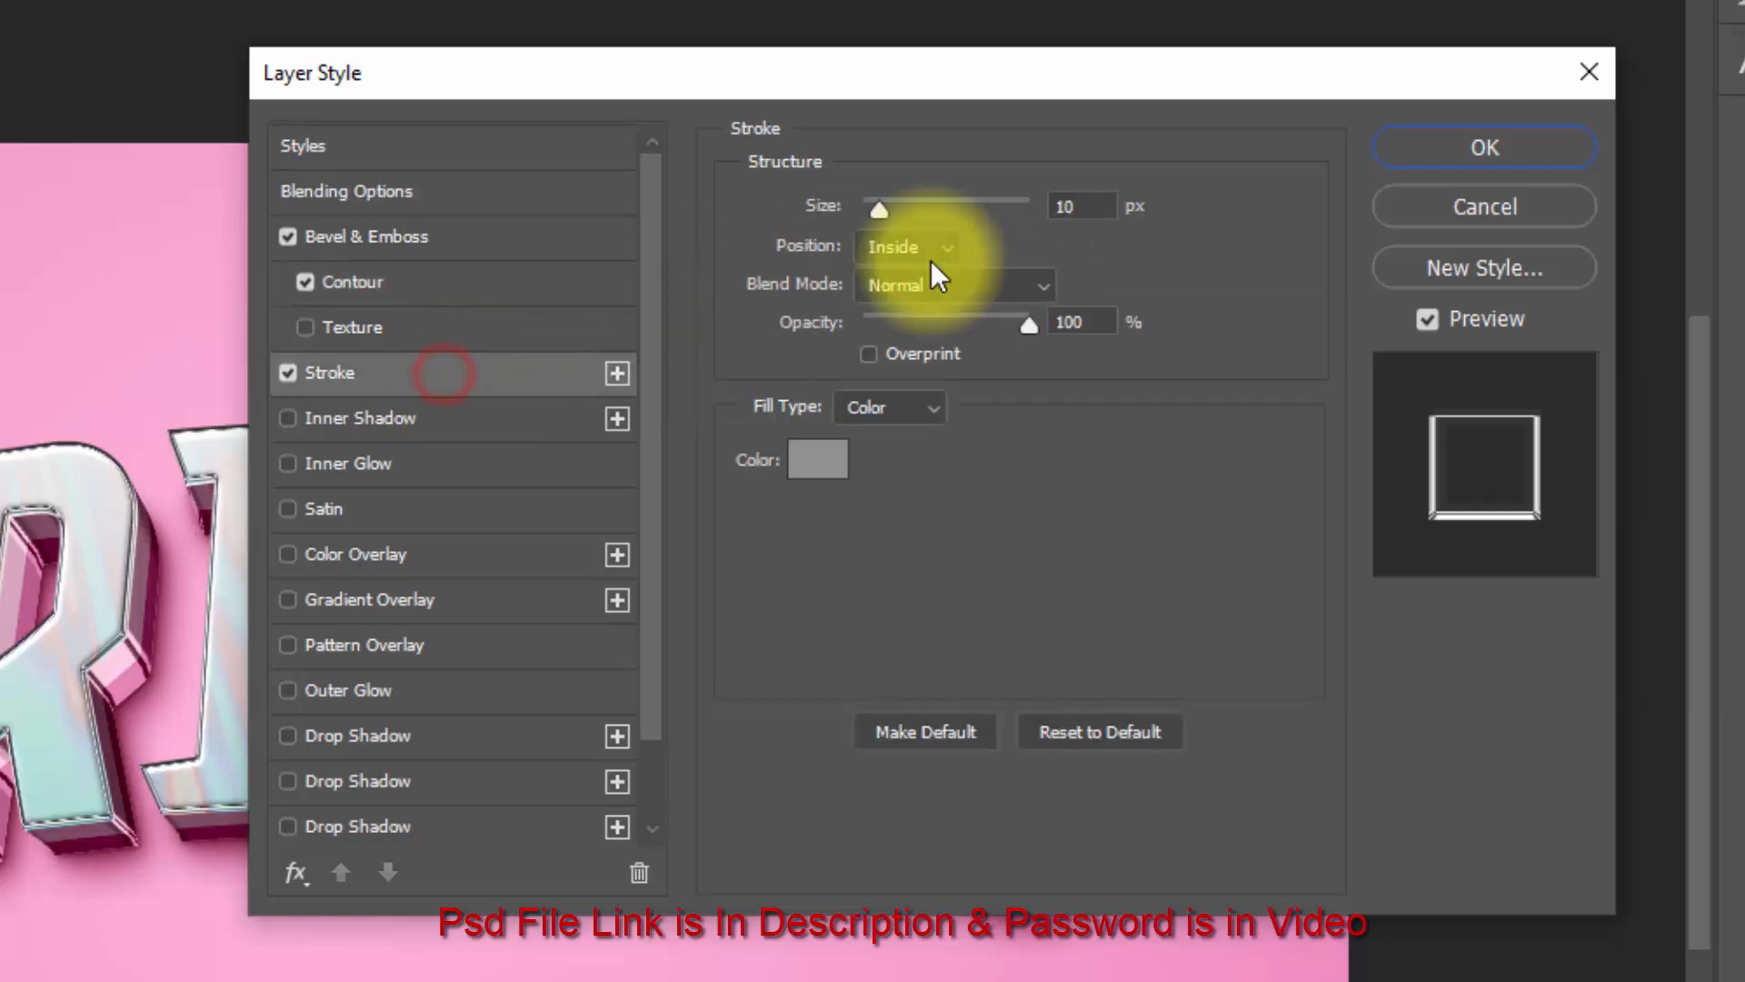
{"action": "double_click", "coordinate": [1081, 206]}
{"action": "type", "text": "8"}
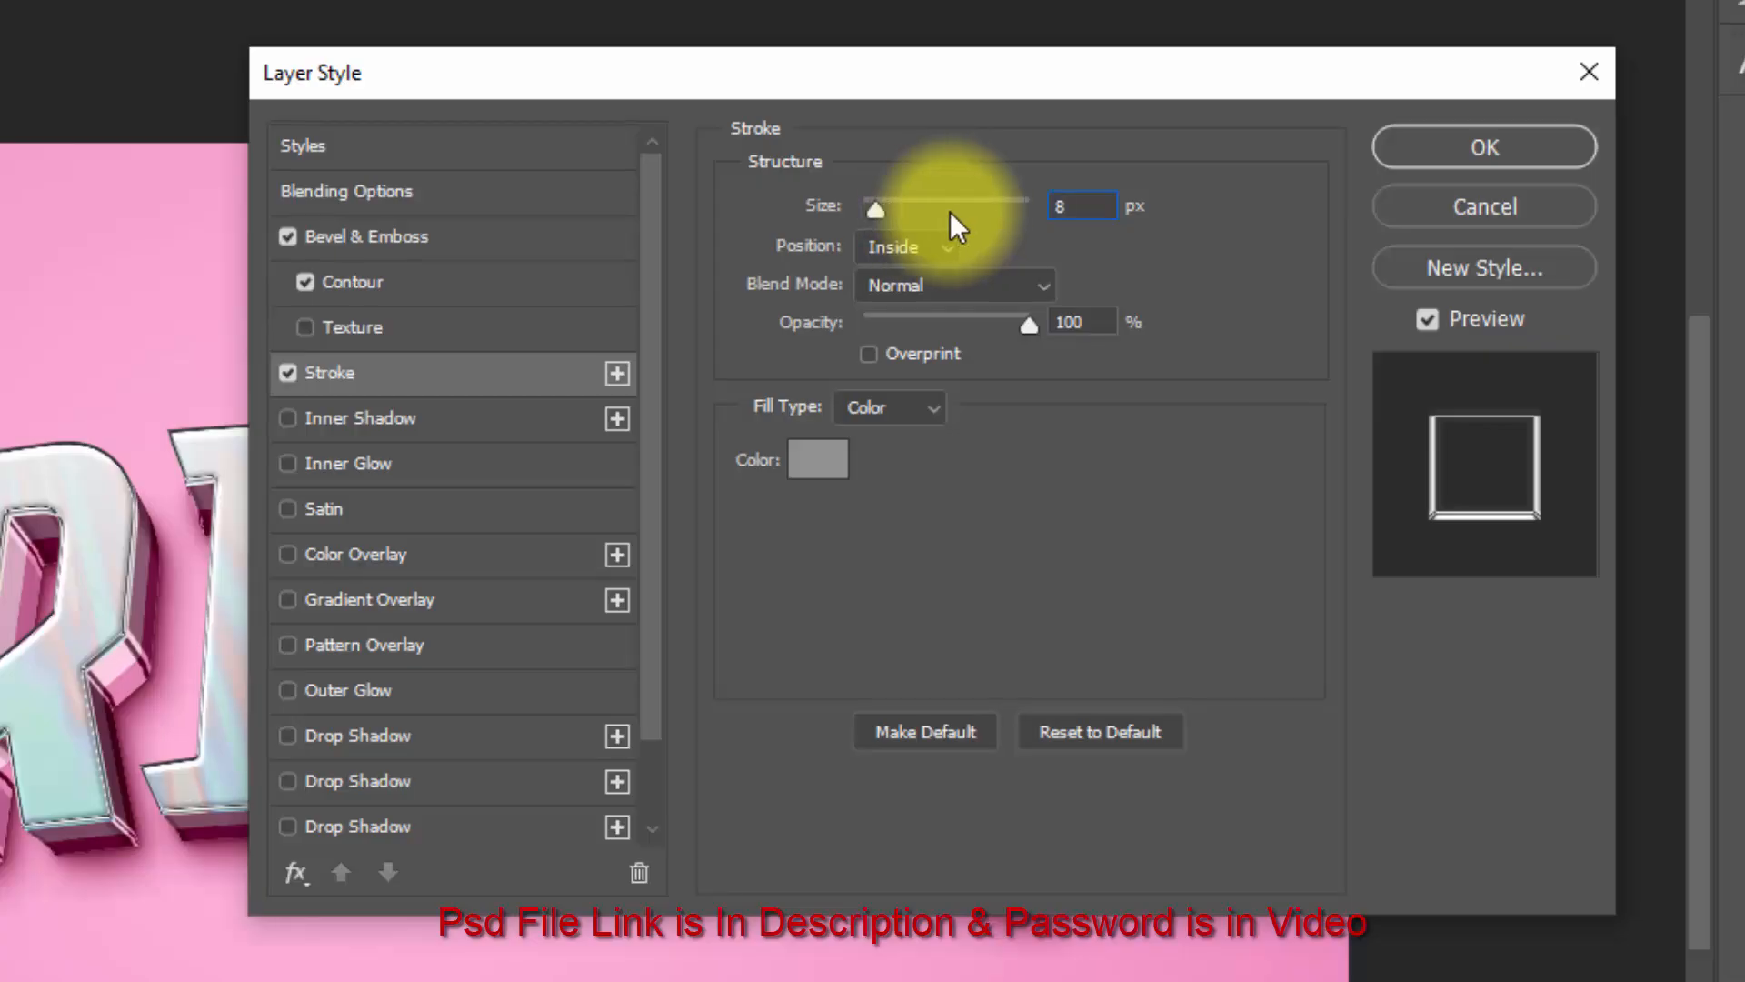
{"action": "left_click", "coordinate": [823, 461]}
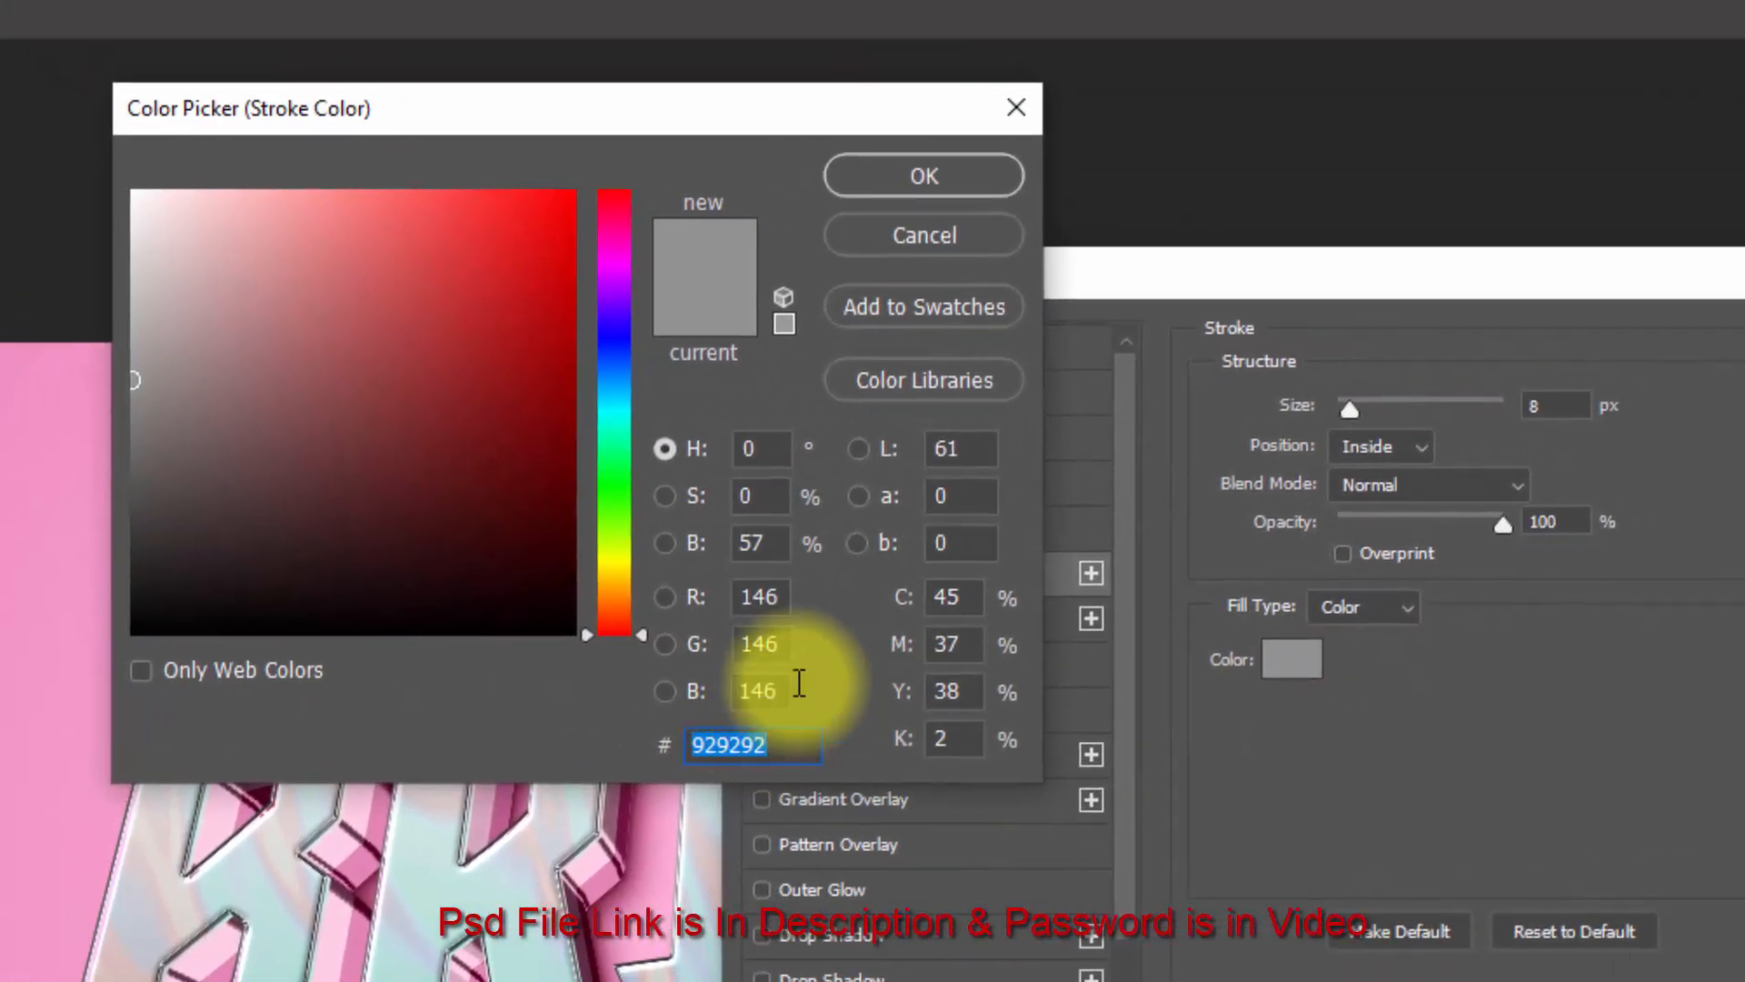
{"action": "type", "text": "f0"}
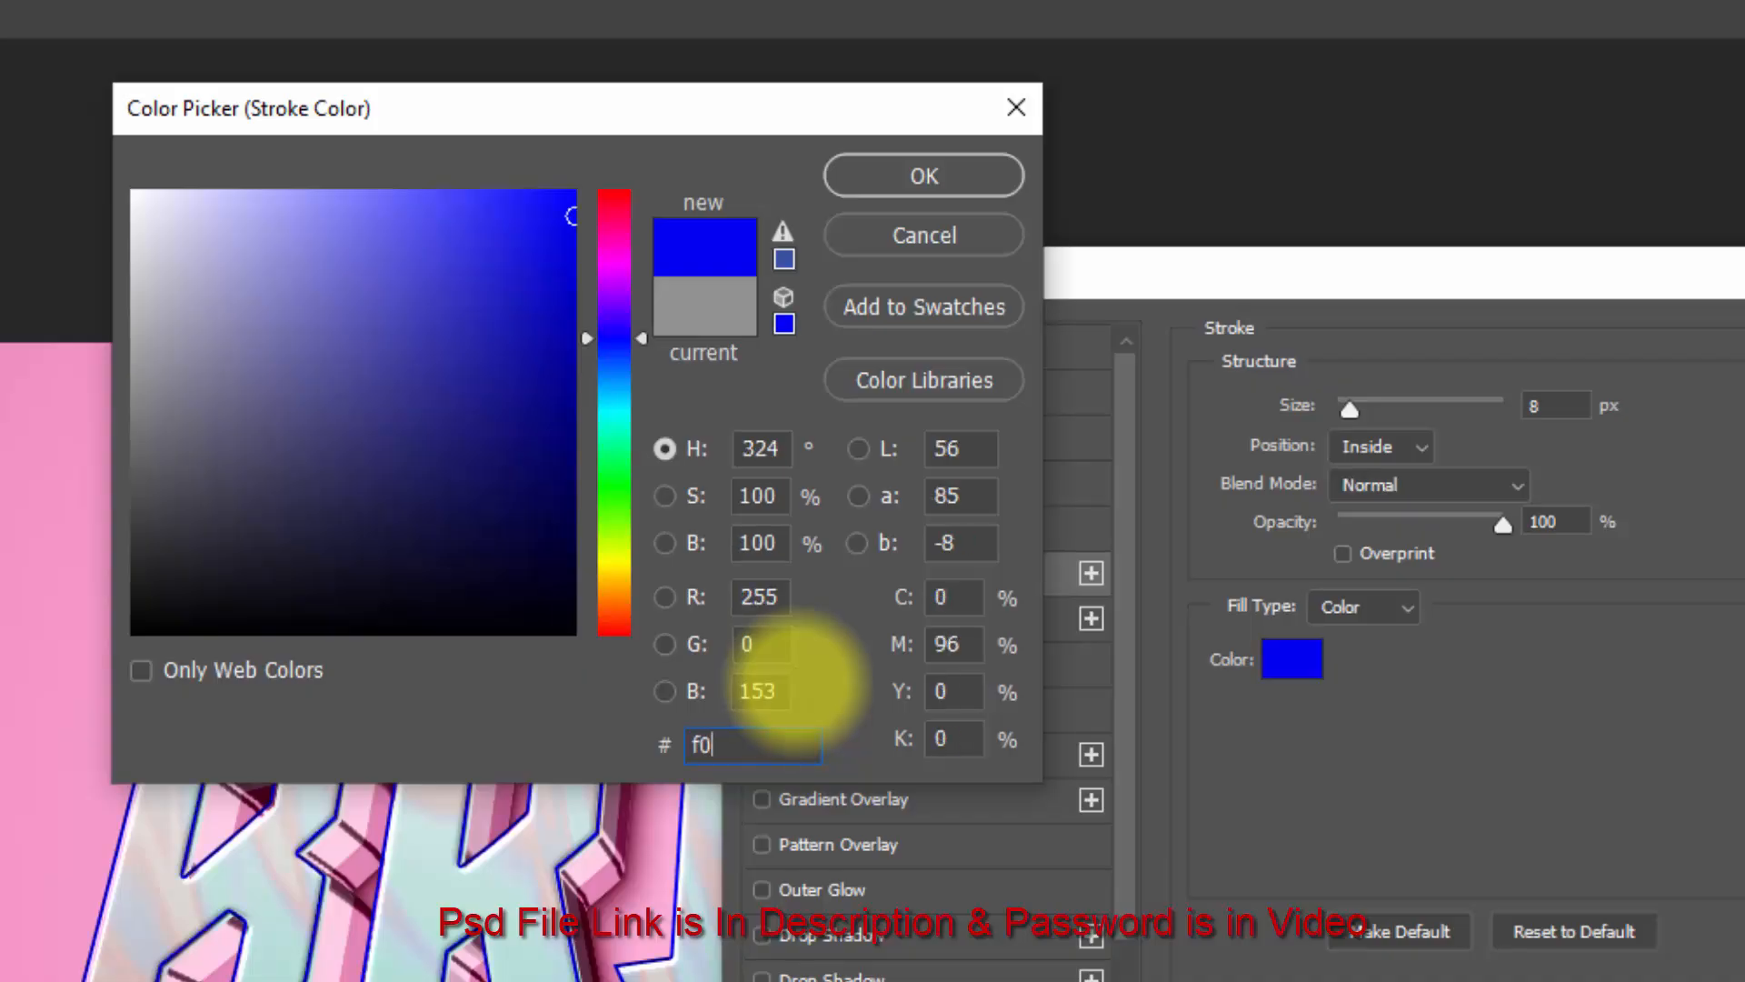
{"action": "type", "text": "95c5"}
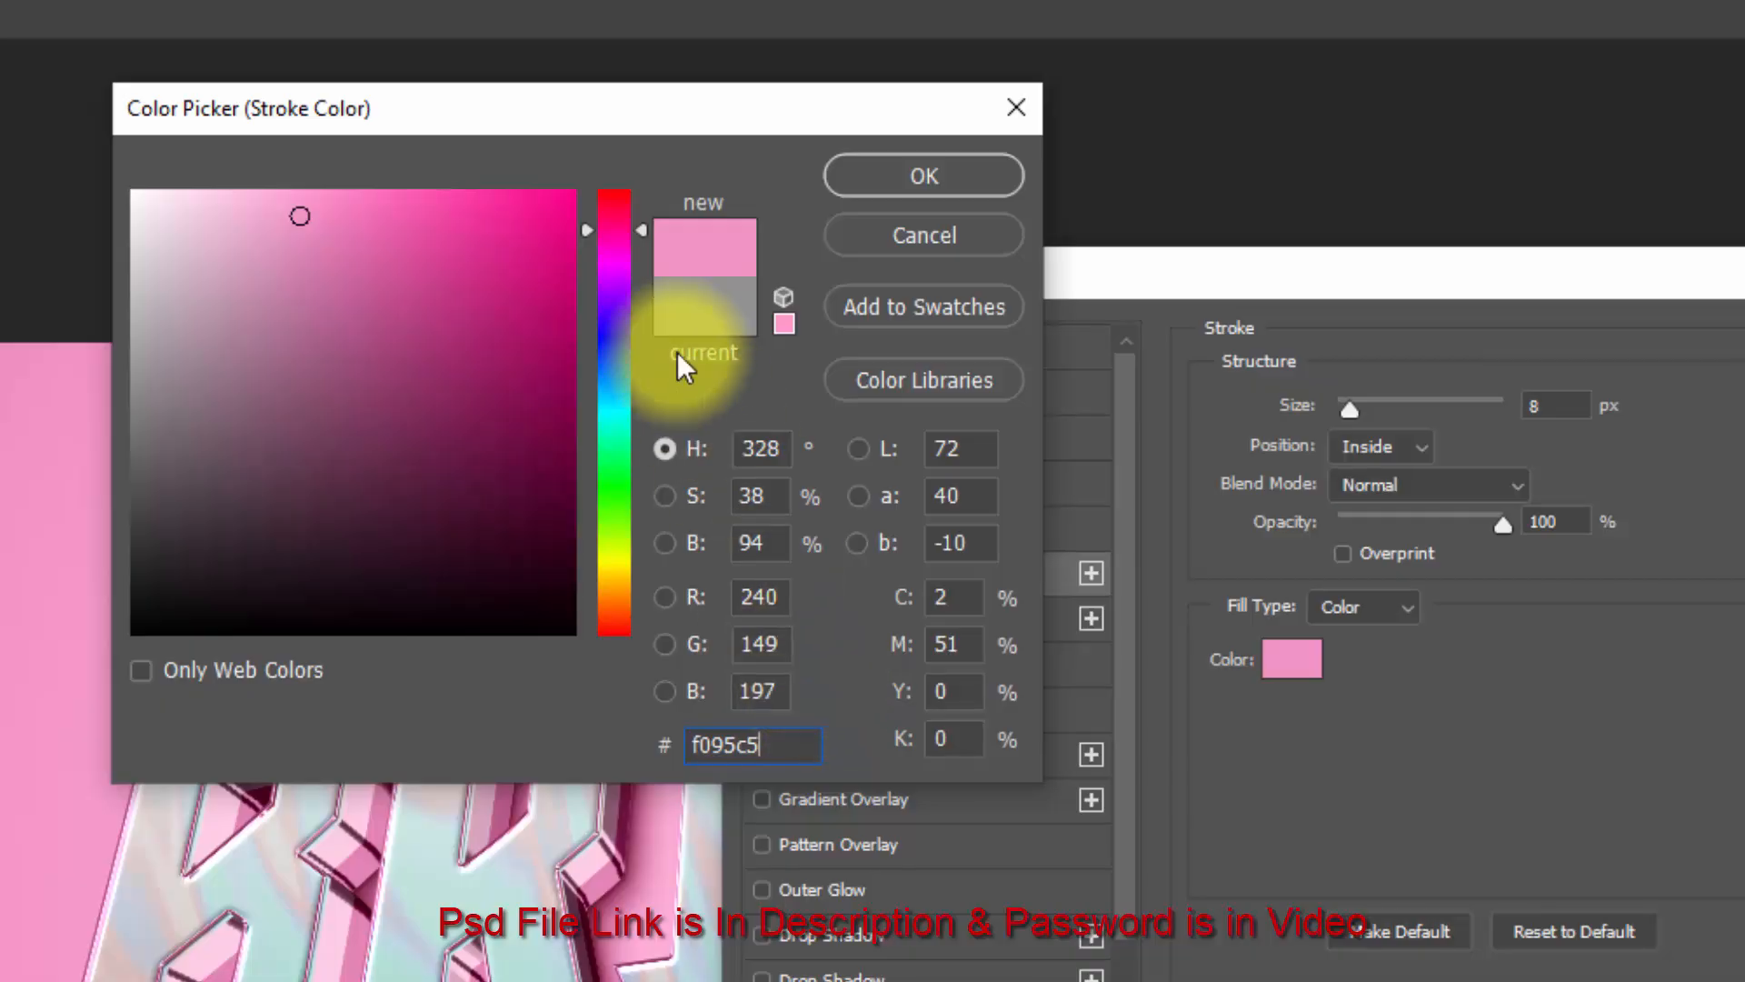
{"action": "left_click", "coordinate": [881, 181]}
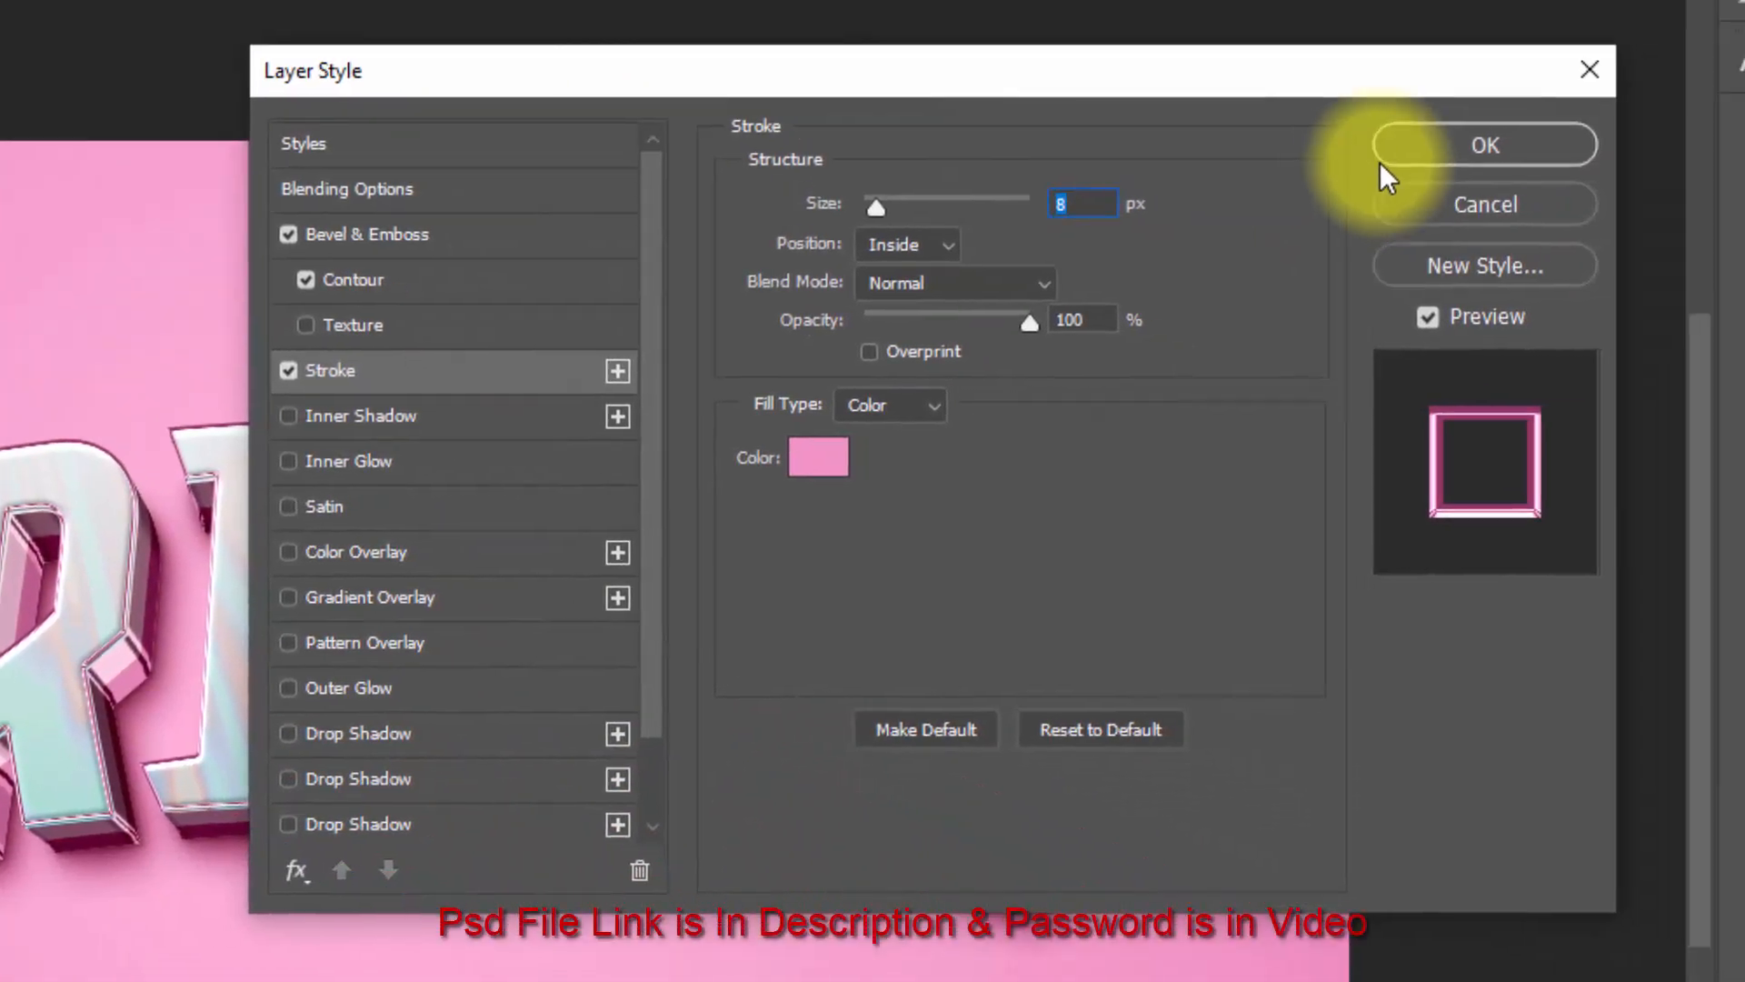
{"action": "left_click", "coordinate": [1418, 148]}
Duplicate the Surface copy 4 layer with the repeated transform and open the duplicate's layer style settings.
{"action": "key", "text": "ctrl+shift+alt+t"}
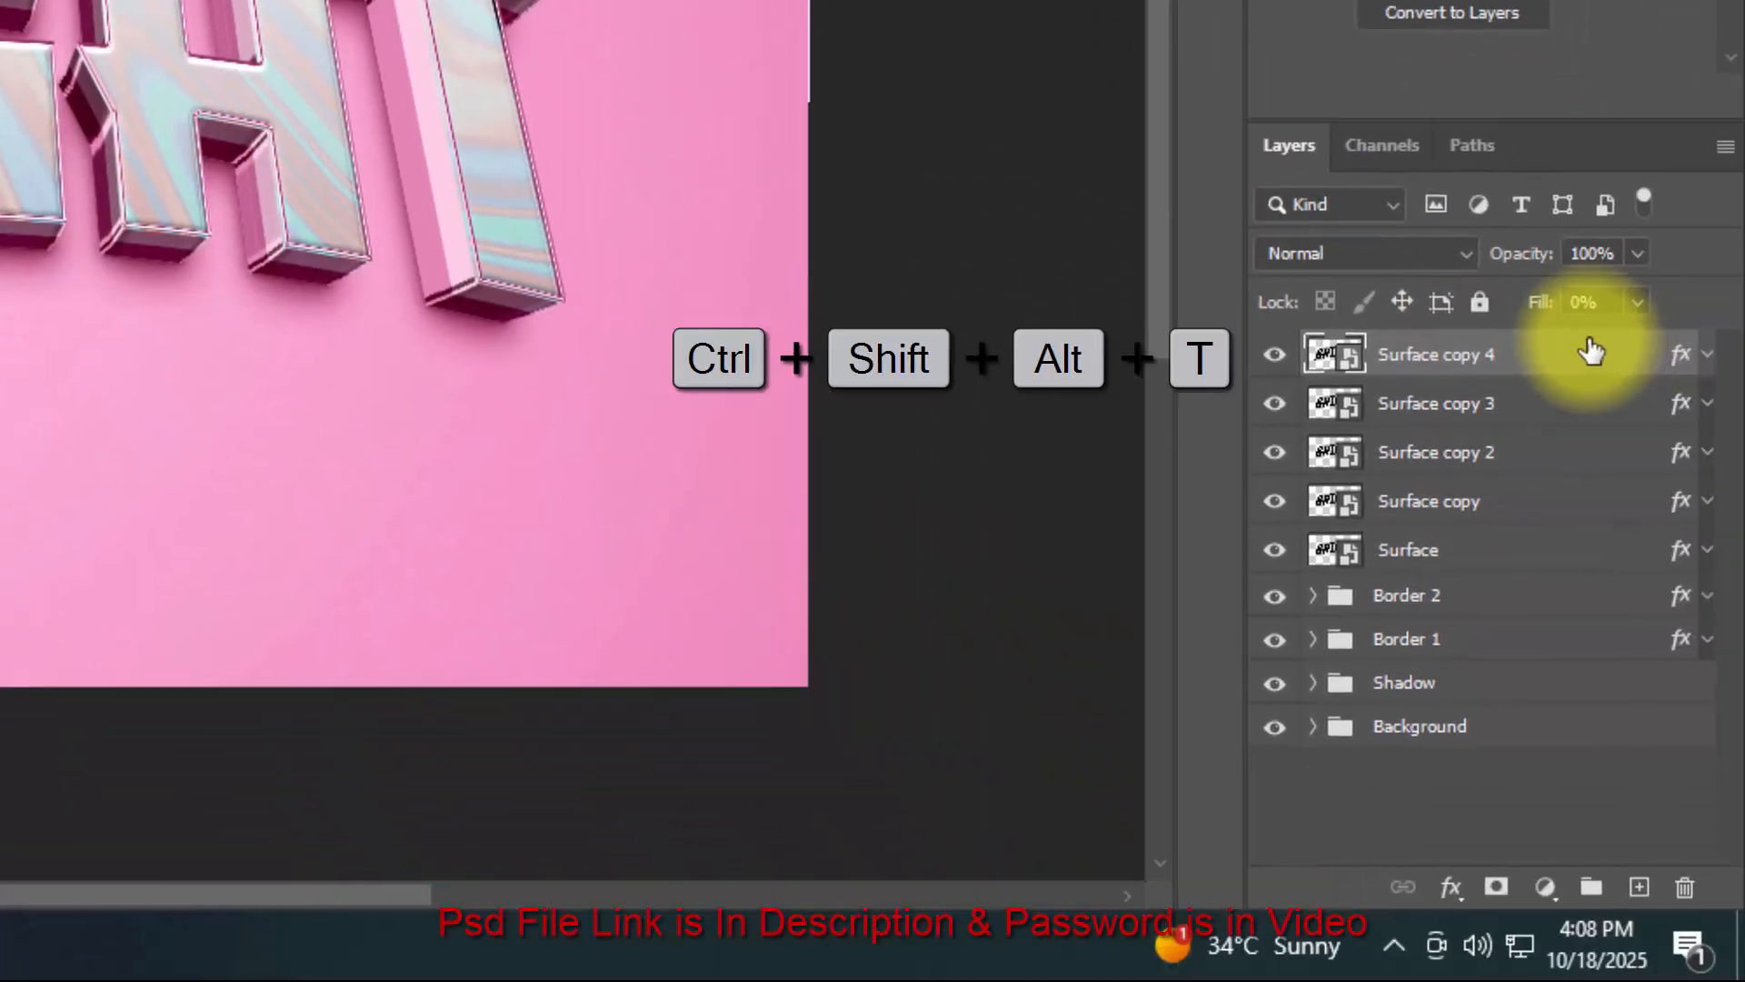
{"action": "key", "text": "ctrl+shift+alt+t"}
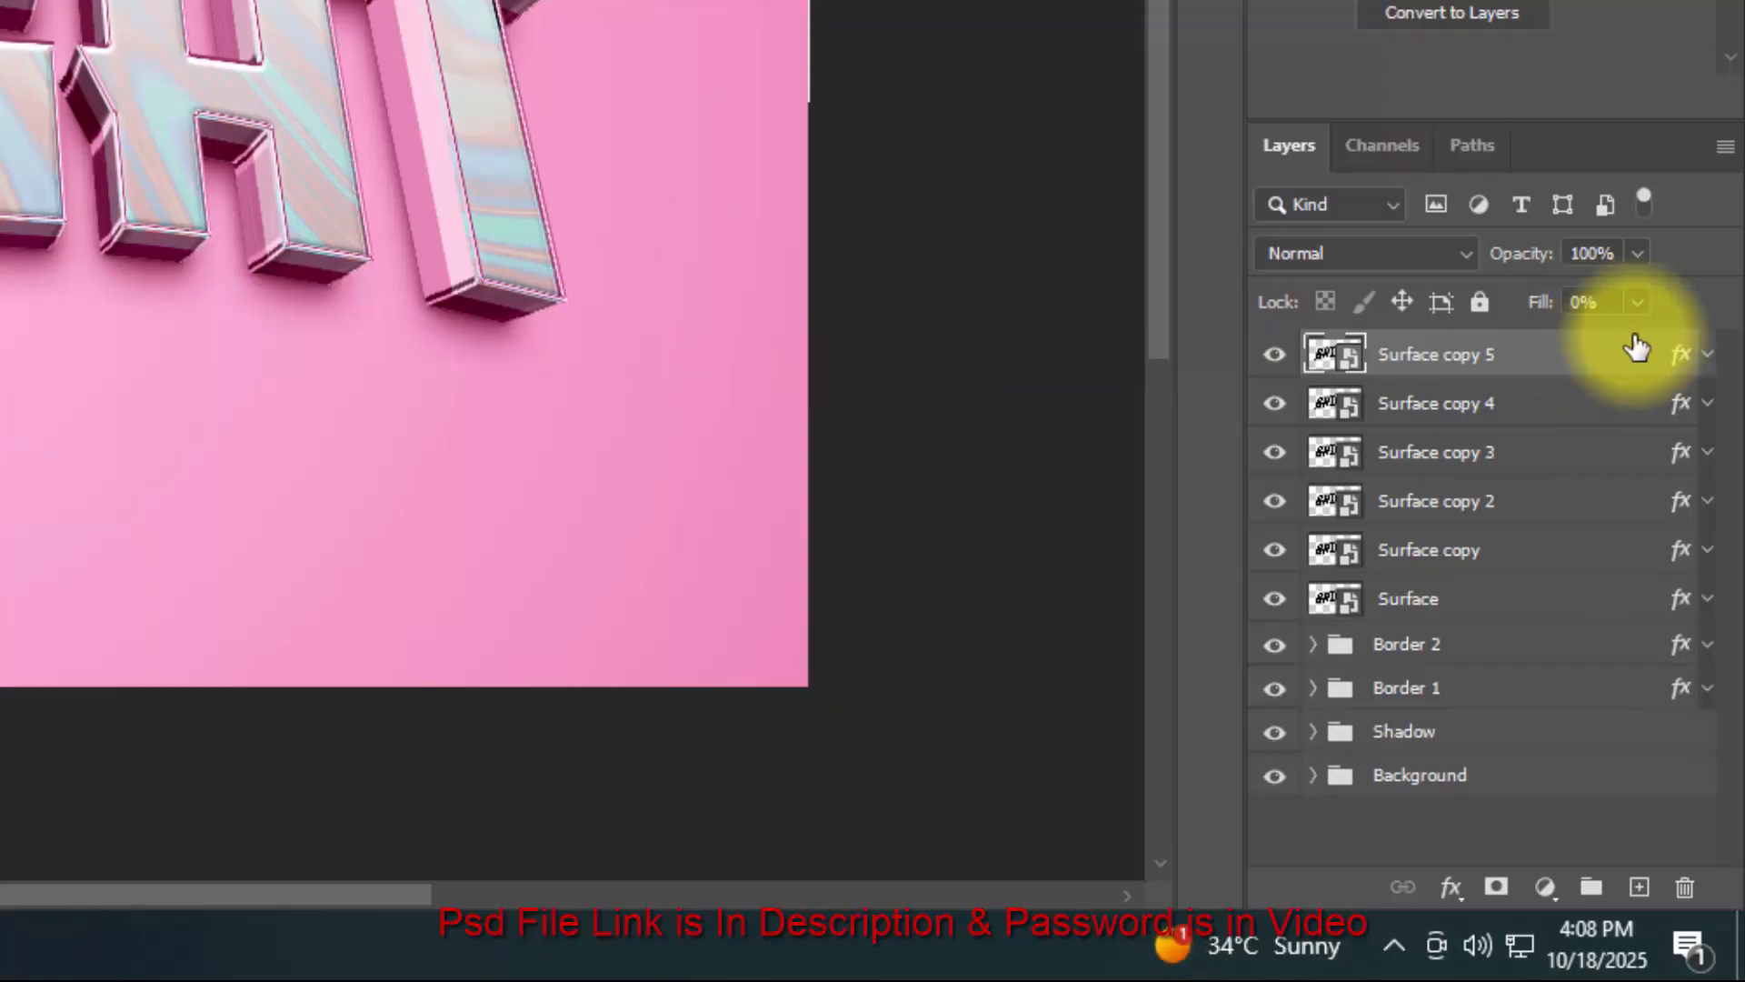
{"action": "left_click", "coordinate": [1678, 354]}
{"action": "double_click", "coordinate": [1679, 354]}
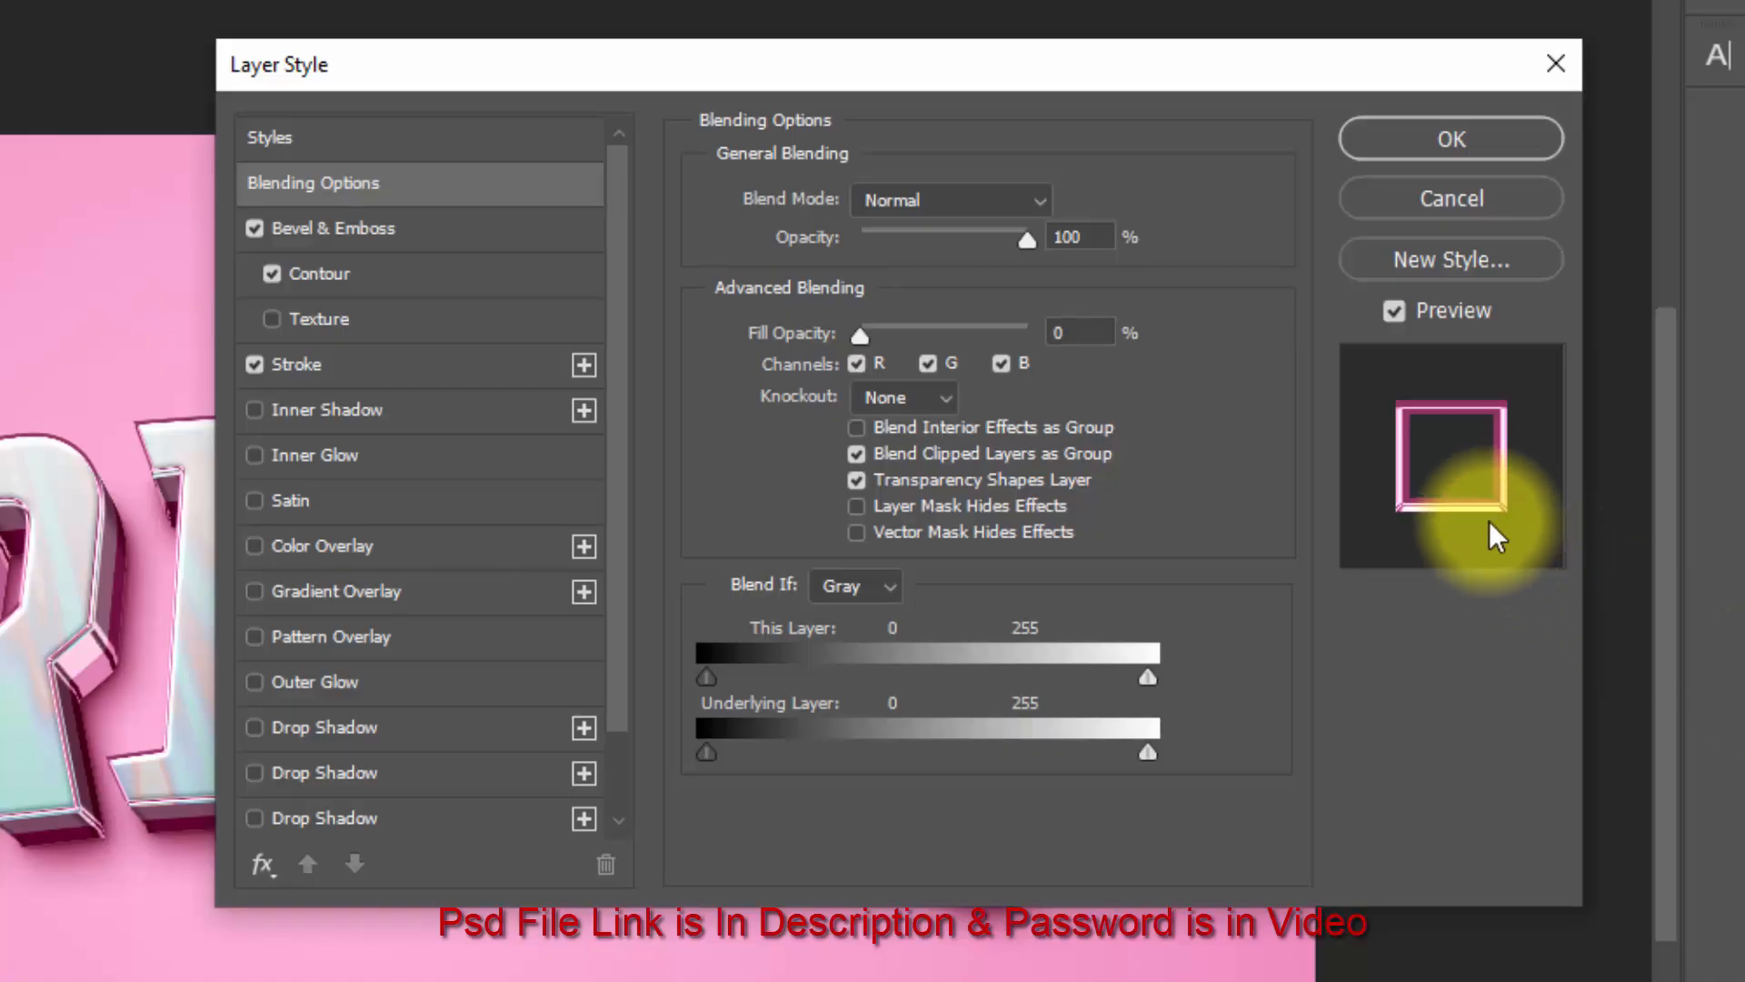
Set the duplicate's Bevel & Emboss depth to 388% and direction to Up, with size at 5 px and soften at 0 px.
{"action": "left_click", "coordinate": [1090, 330]}
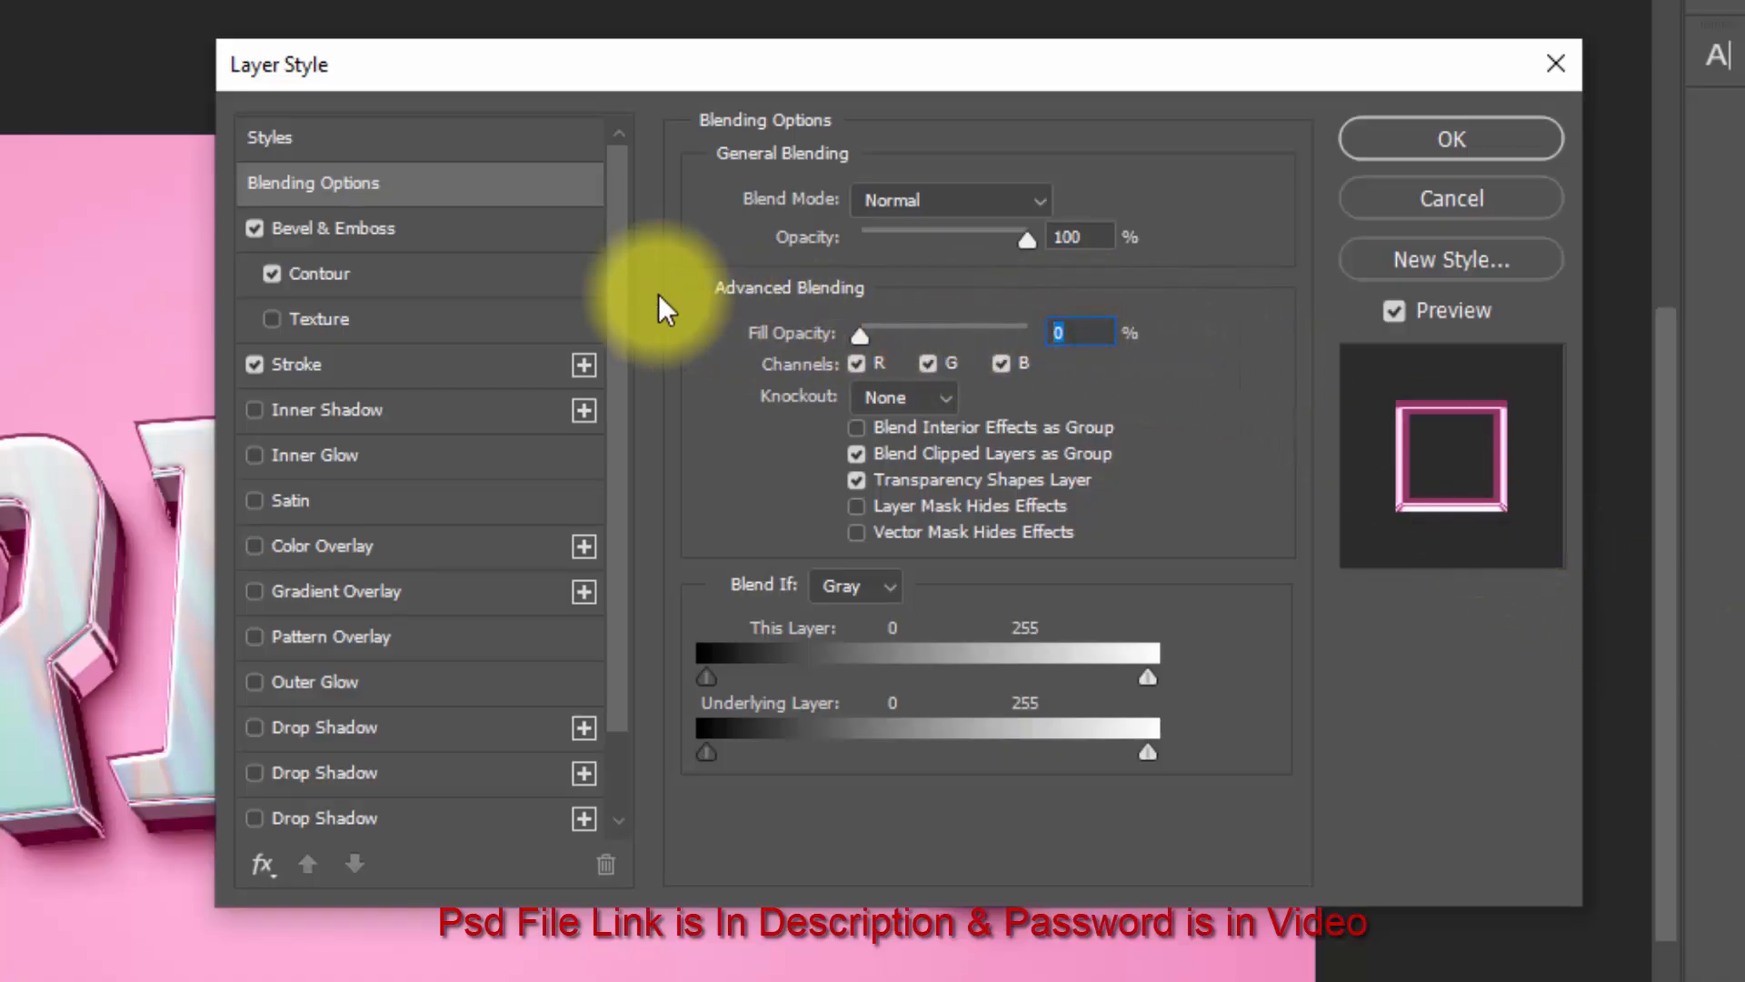
{"action": "left_click", "coordinate": [438, 232]}
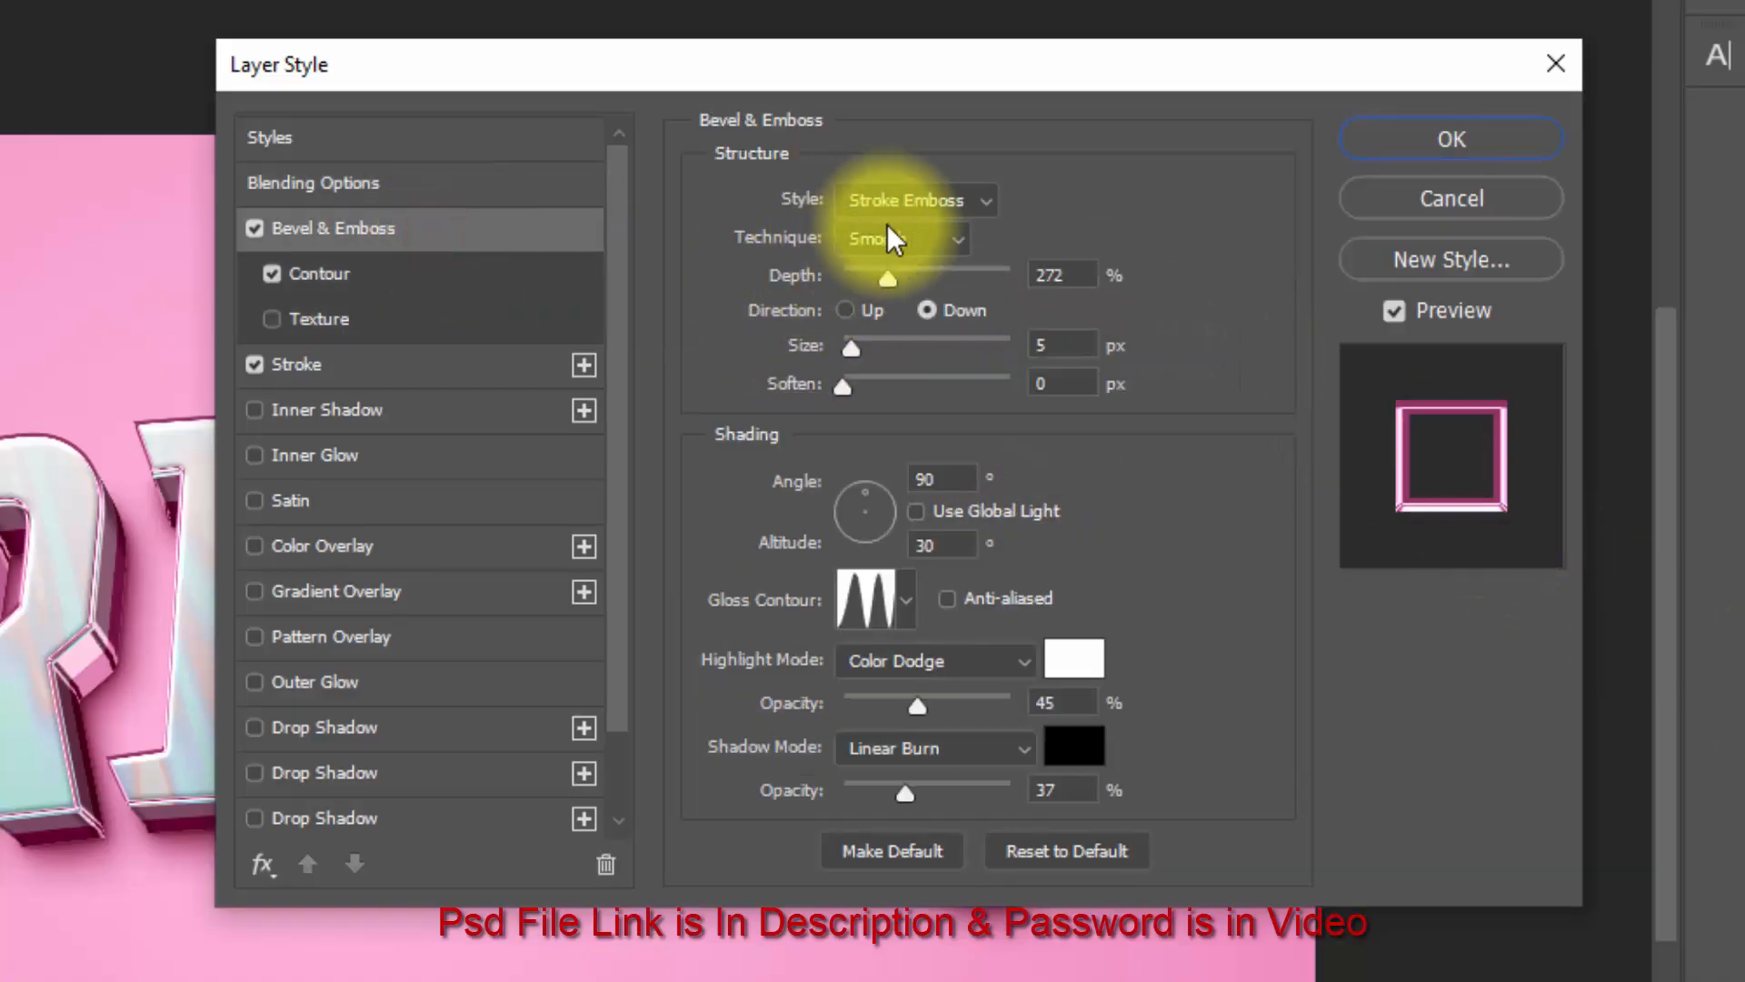
{"action": "left_click", "coordinate": [1068, 271]}
{"action": "type", "text": "388"}
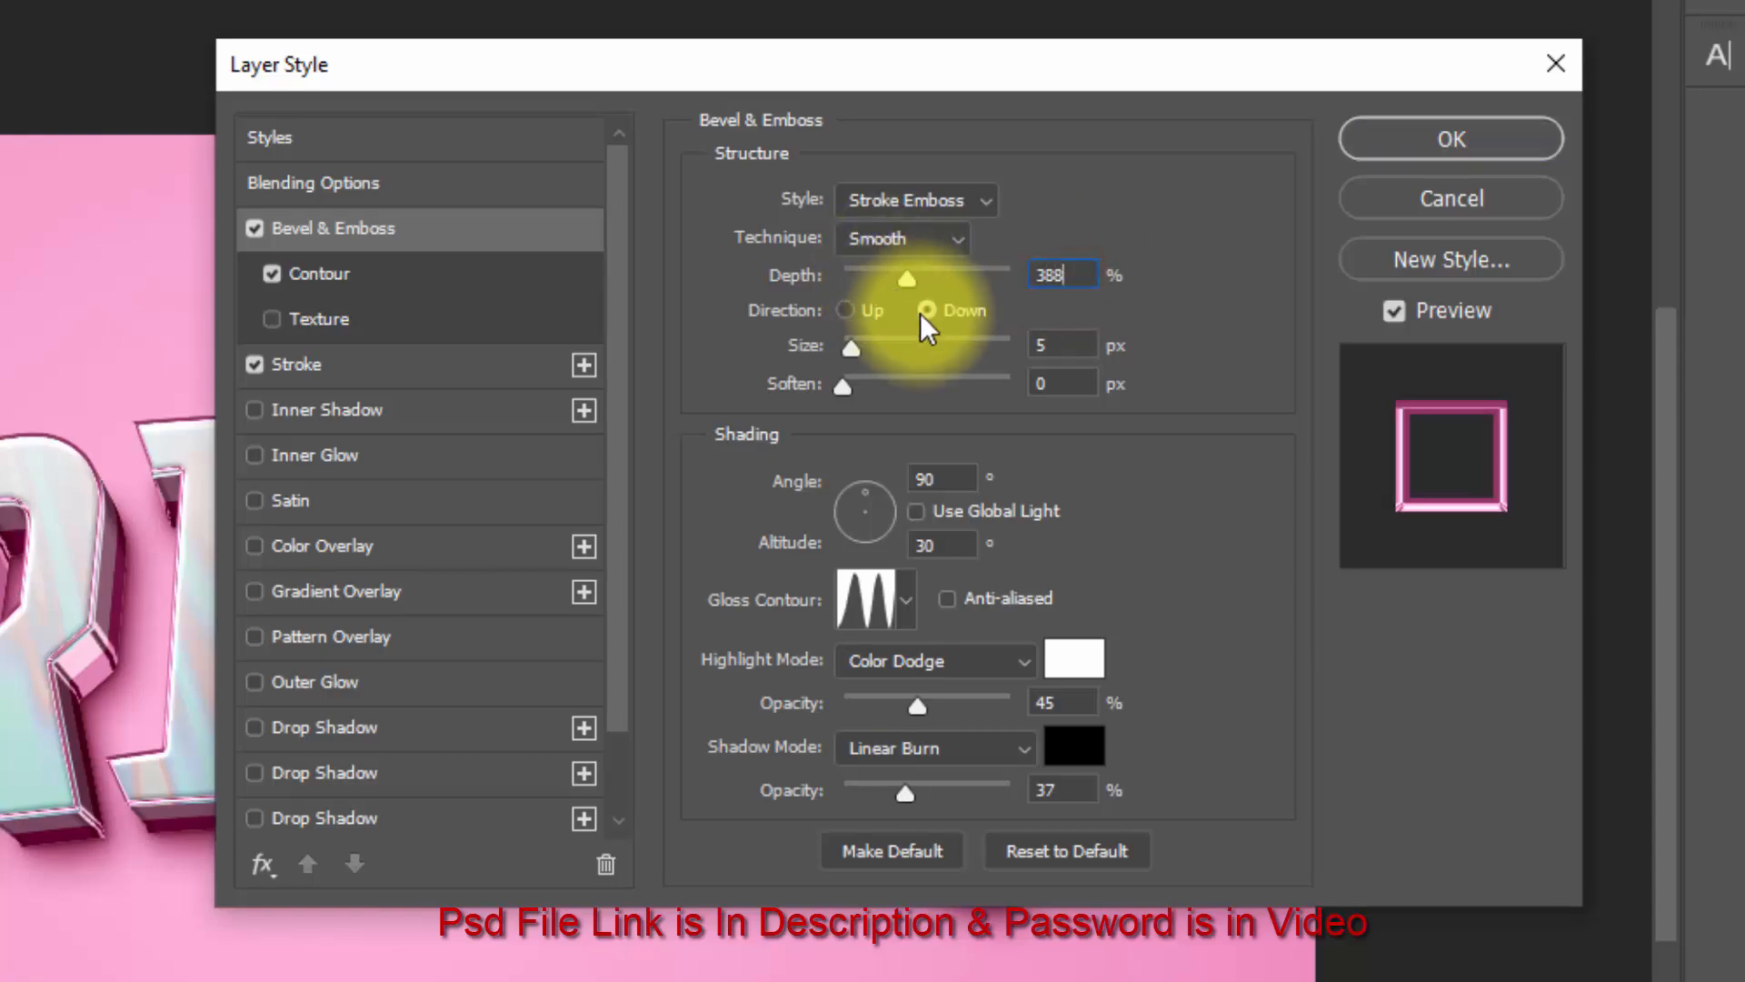
{"action": "left_click", "coordinate": [874, 314]}
{"action": "left_click", "coordinate": [1077, 346]}
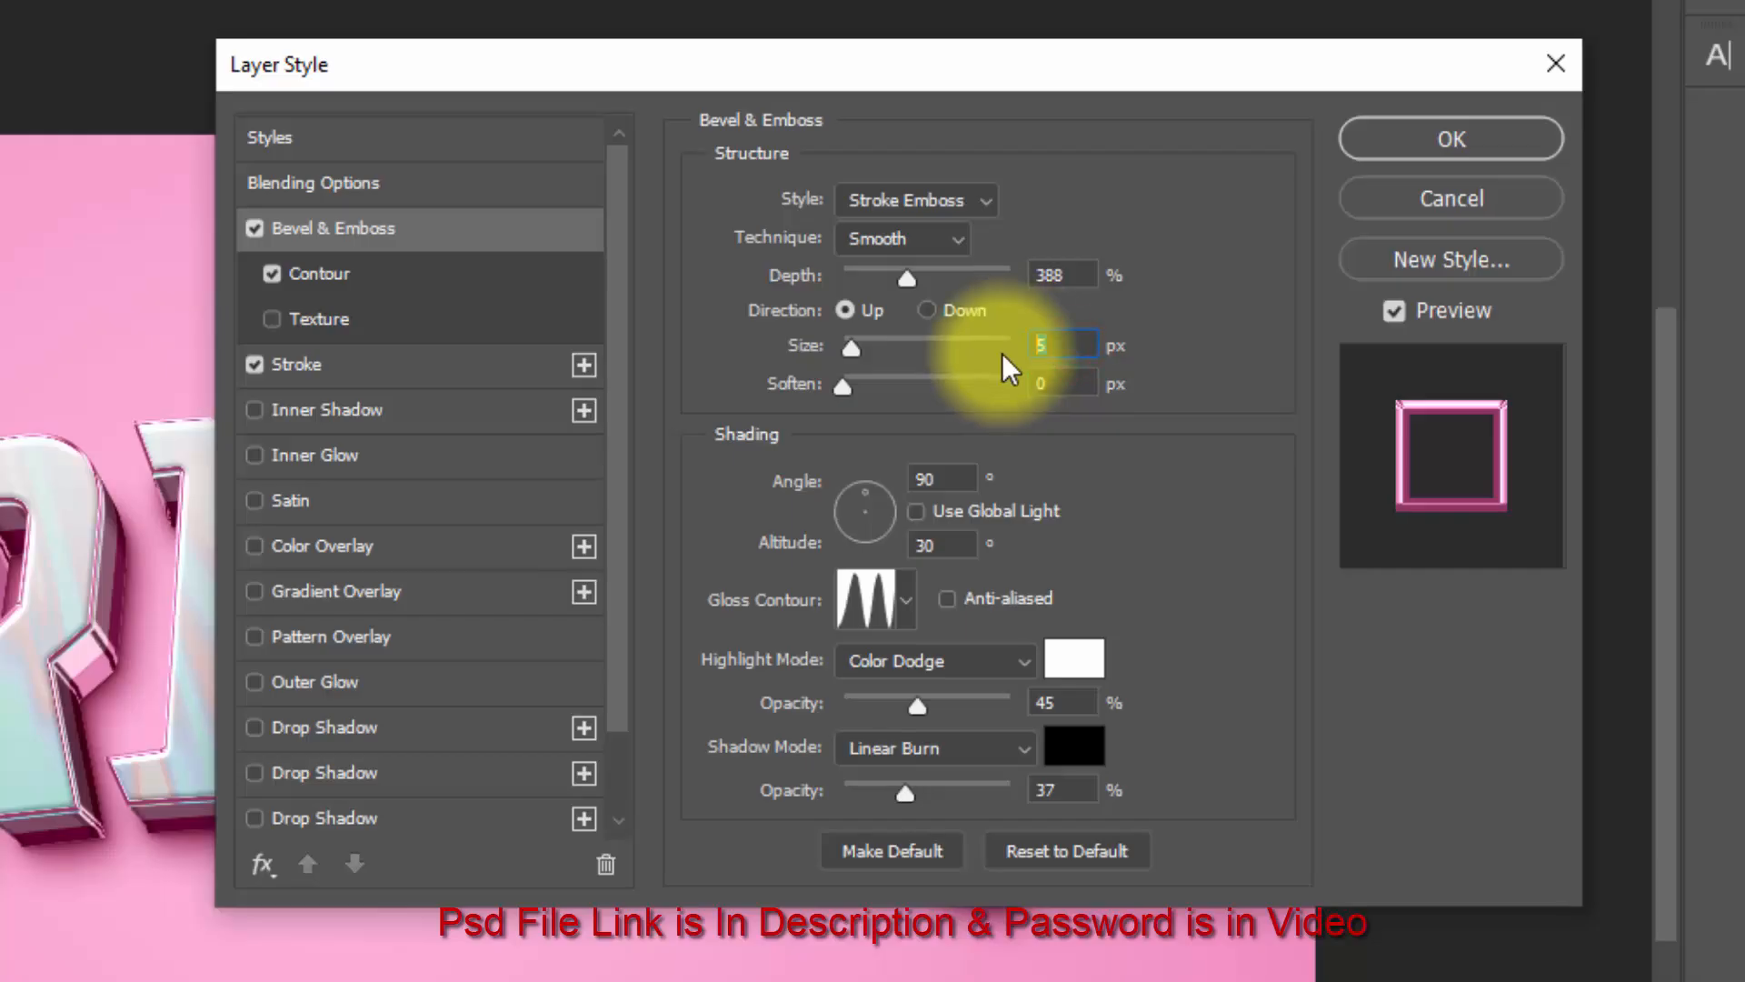
{"action": "left_click", "coordinate": [1079, 382]}
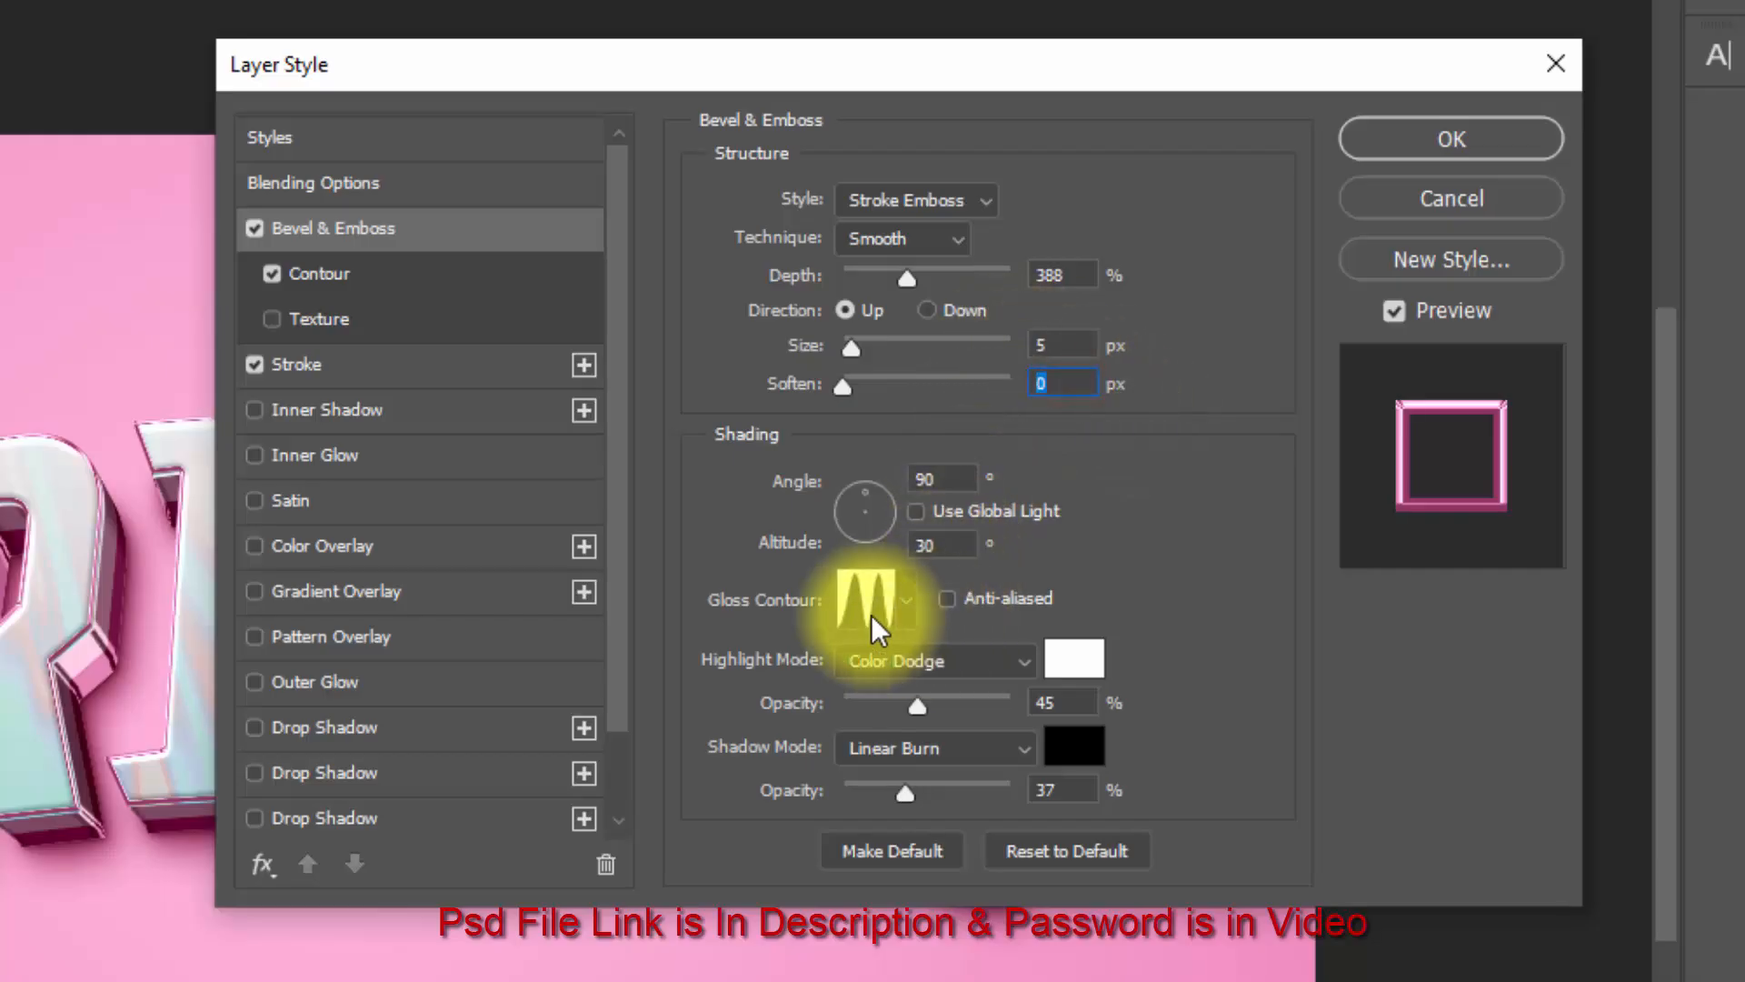
Set the bevel's highlight to Screen mode in light pink ffcee7 at 100% opacity.
{"action": "left_click", "coordinate": [918, 663]}
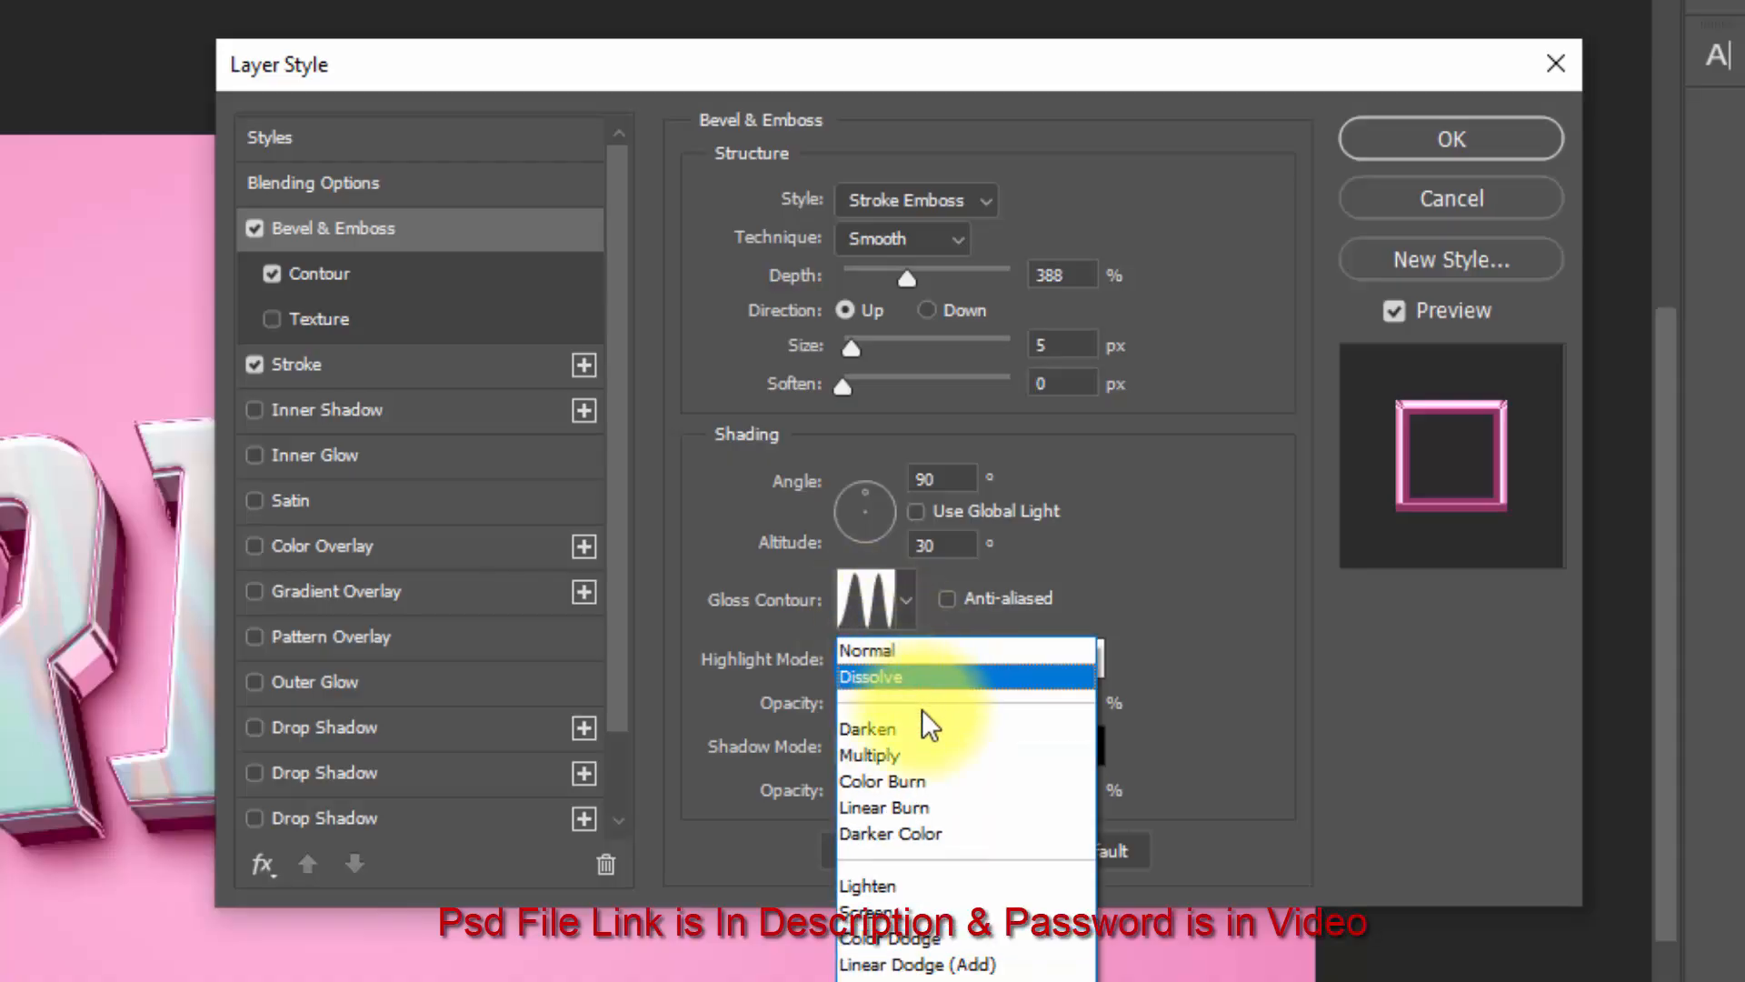
{"action": "left_click", "coordinate": [900, 911]}
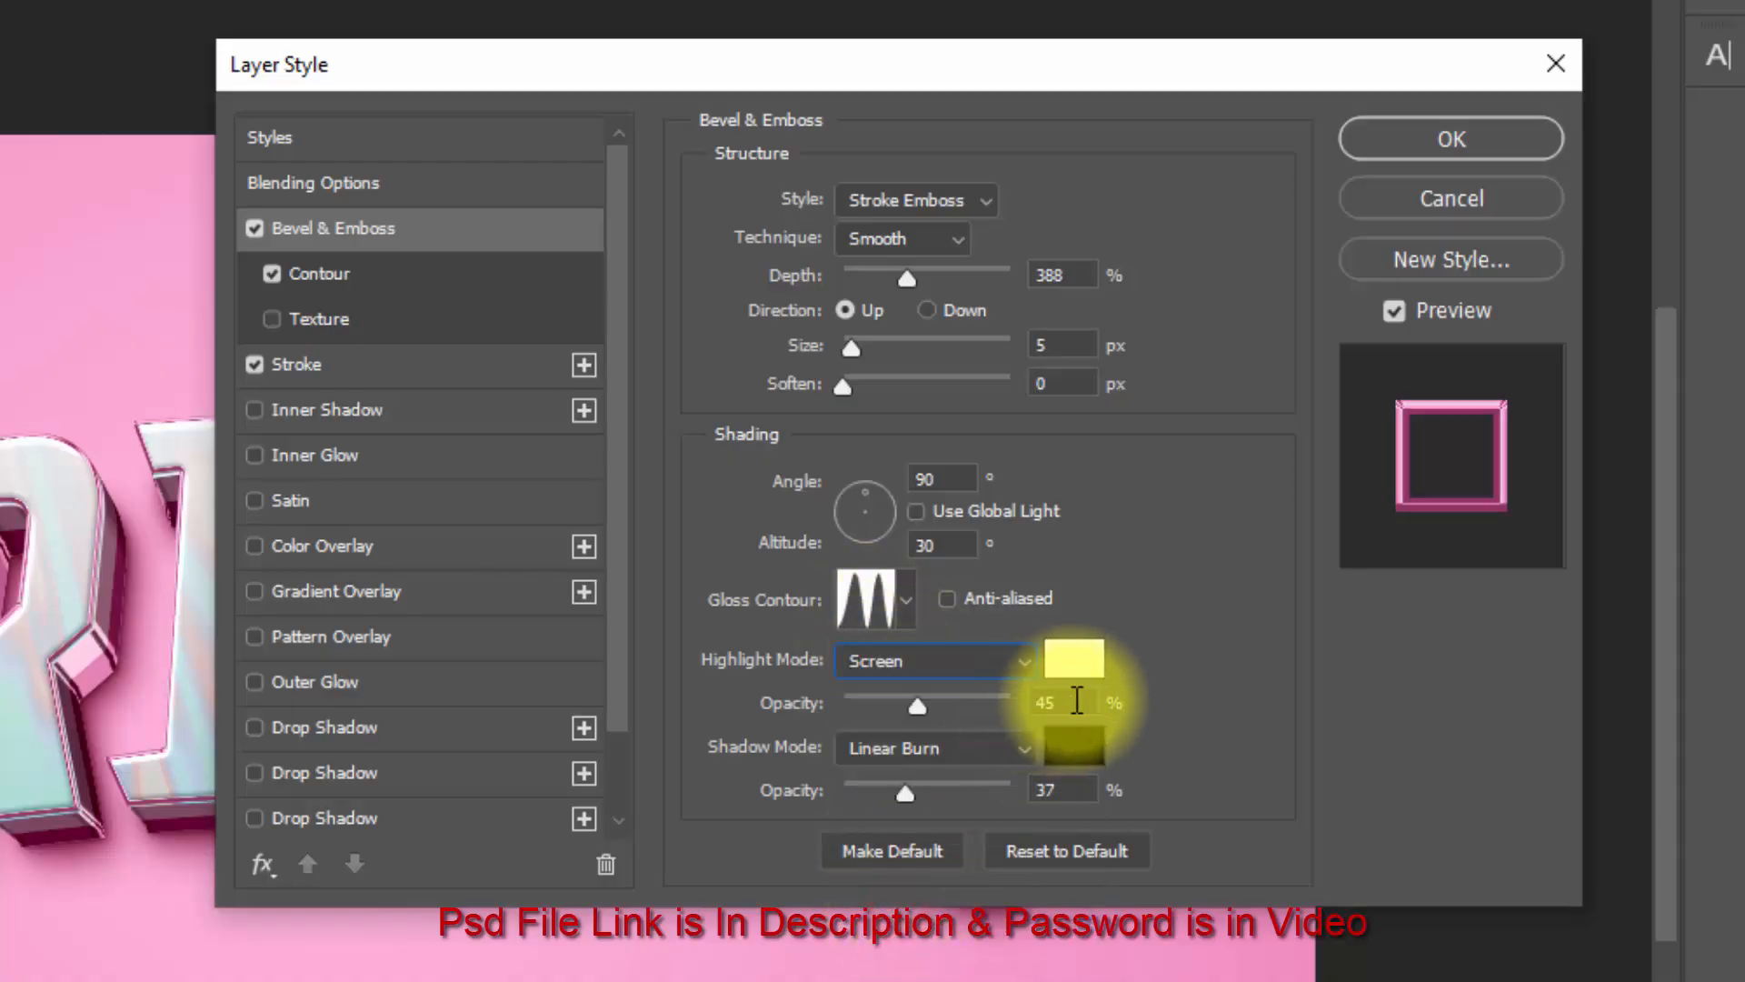
{"action": "left_click", "coordinate": [1075, 702]}
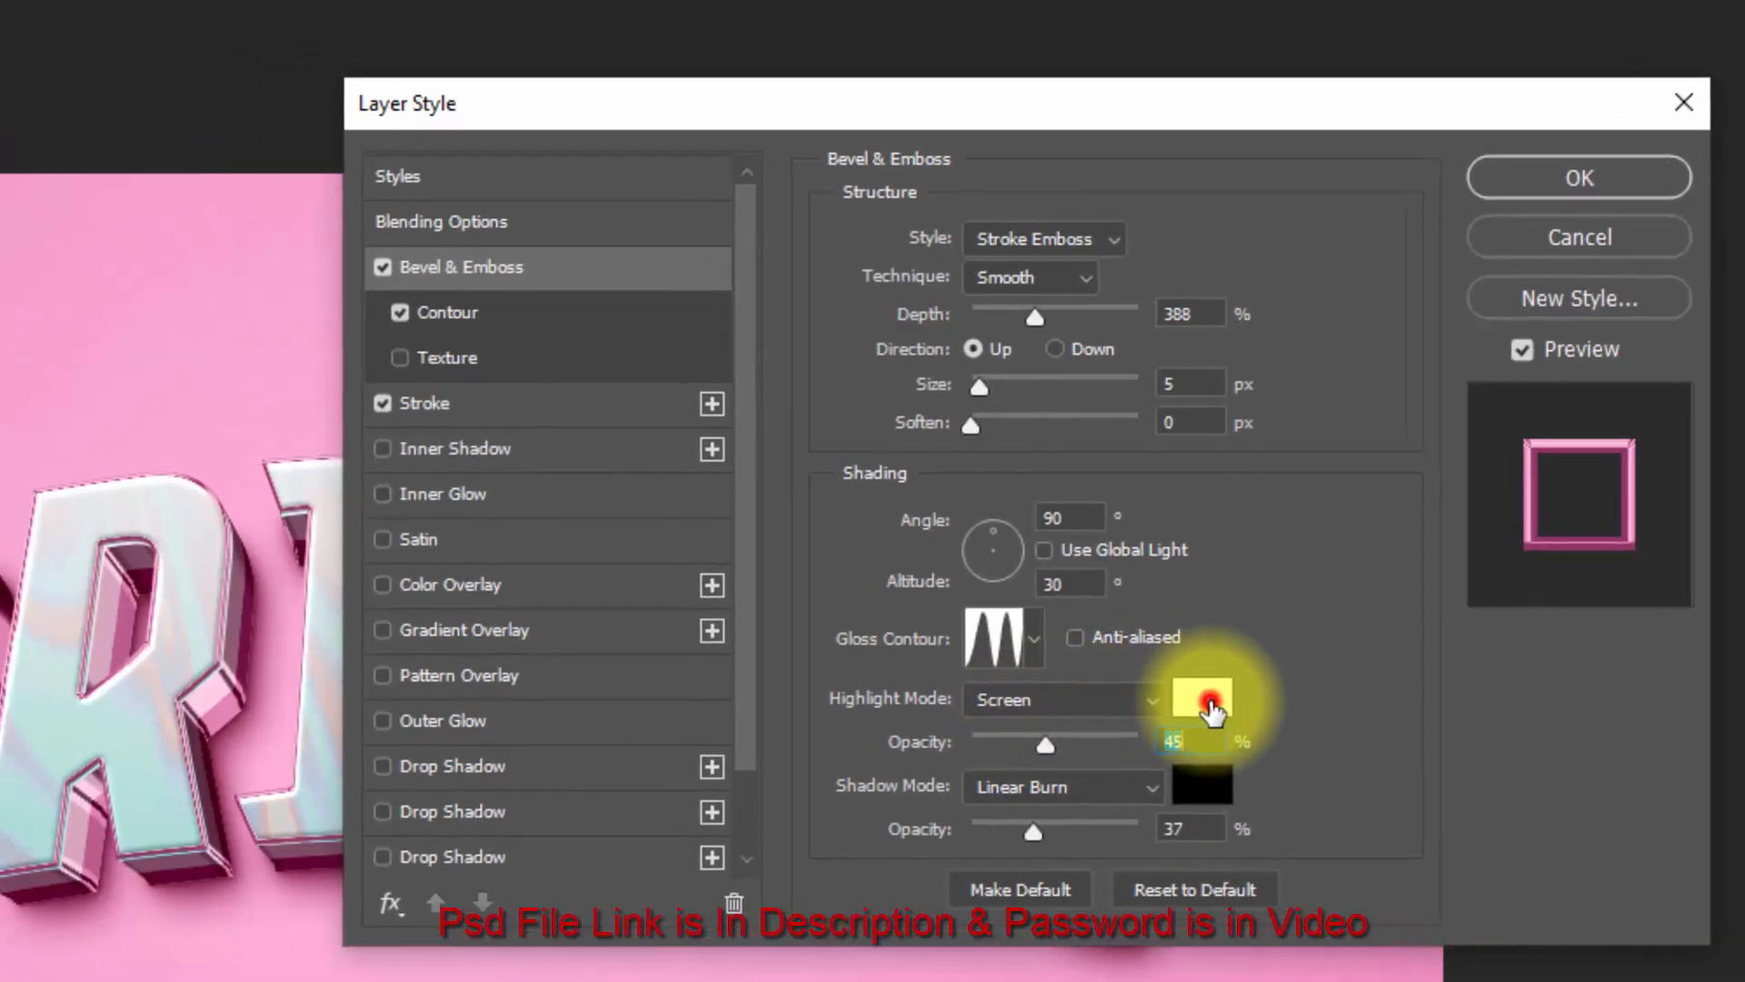
{"action": "left_click", "coordinate": [1073, 660]}
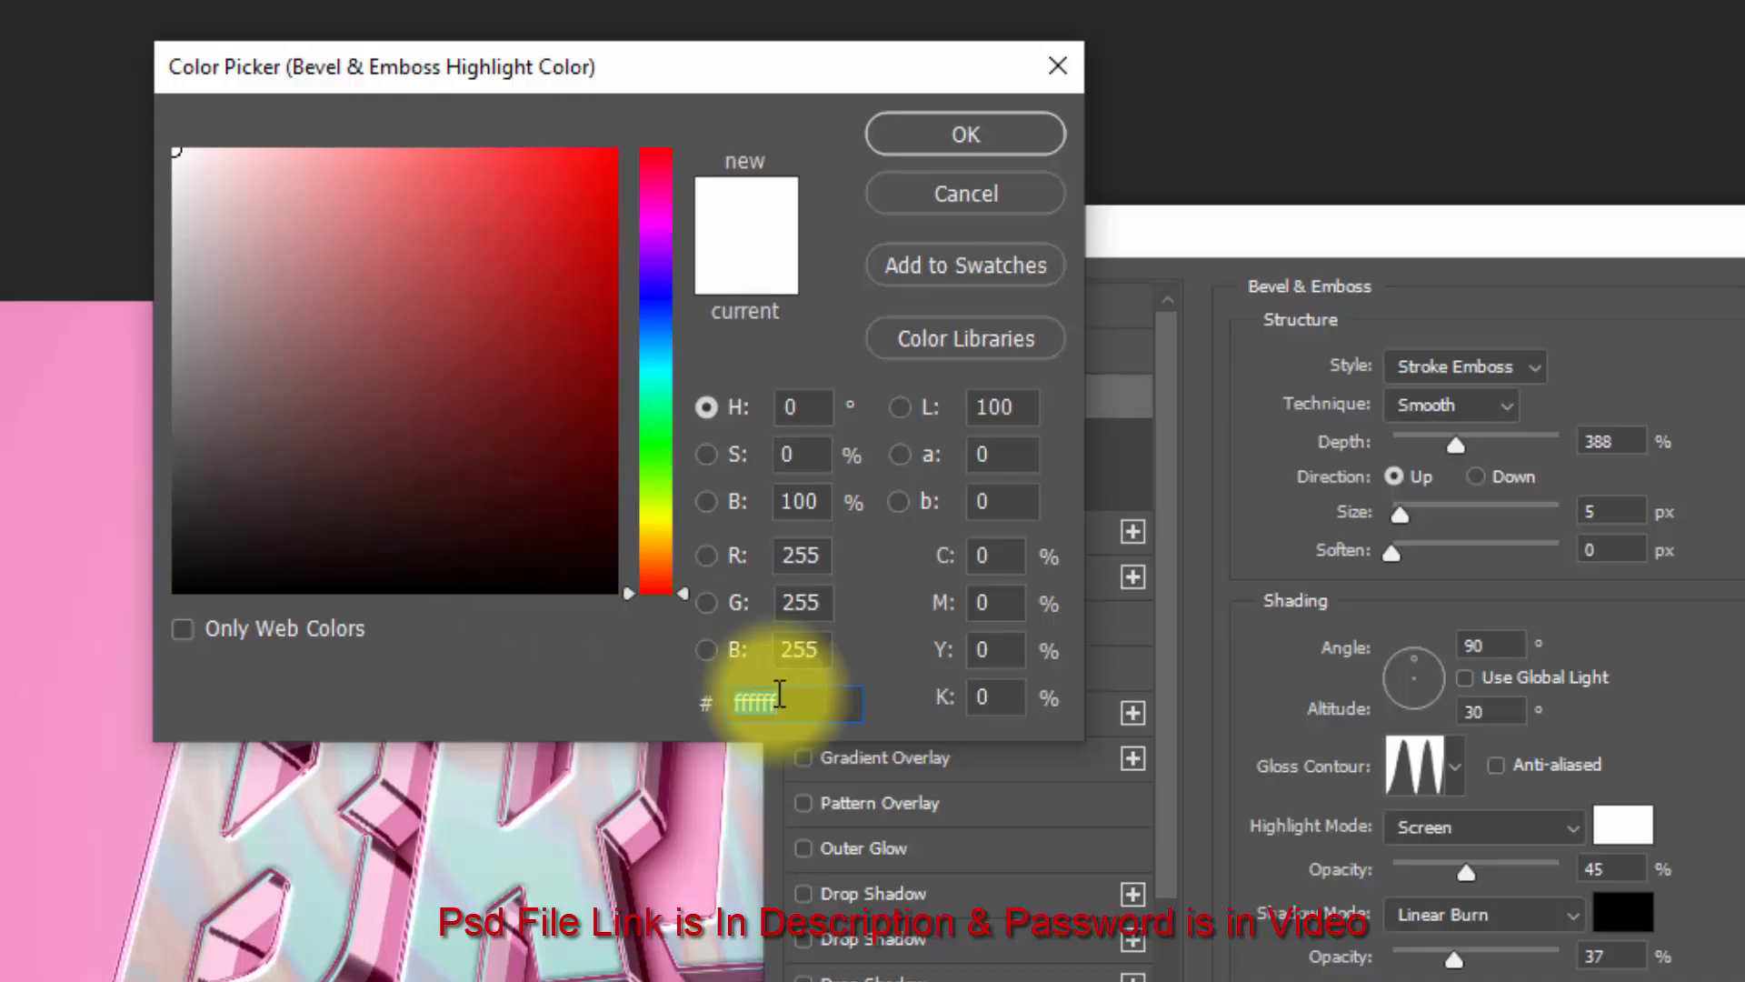
{"action": "type", "text": "ff"}
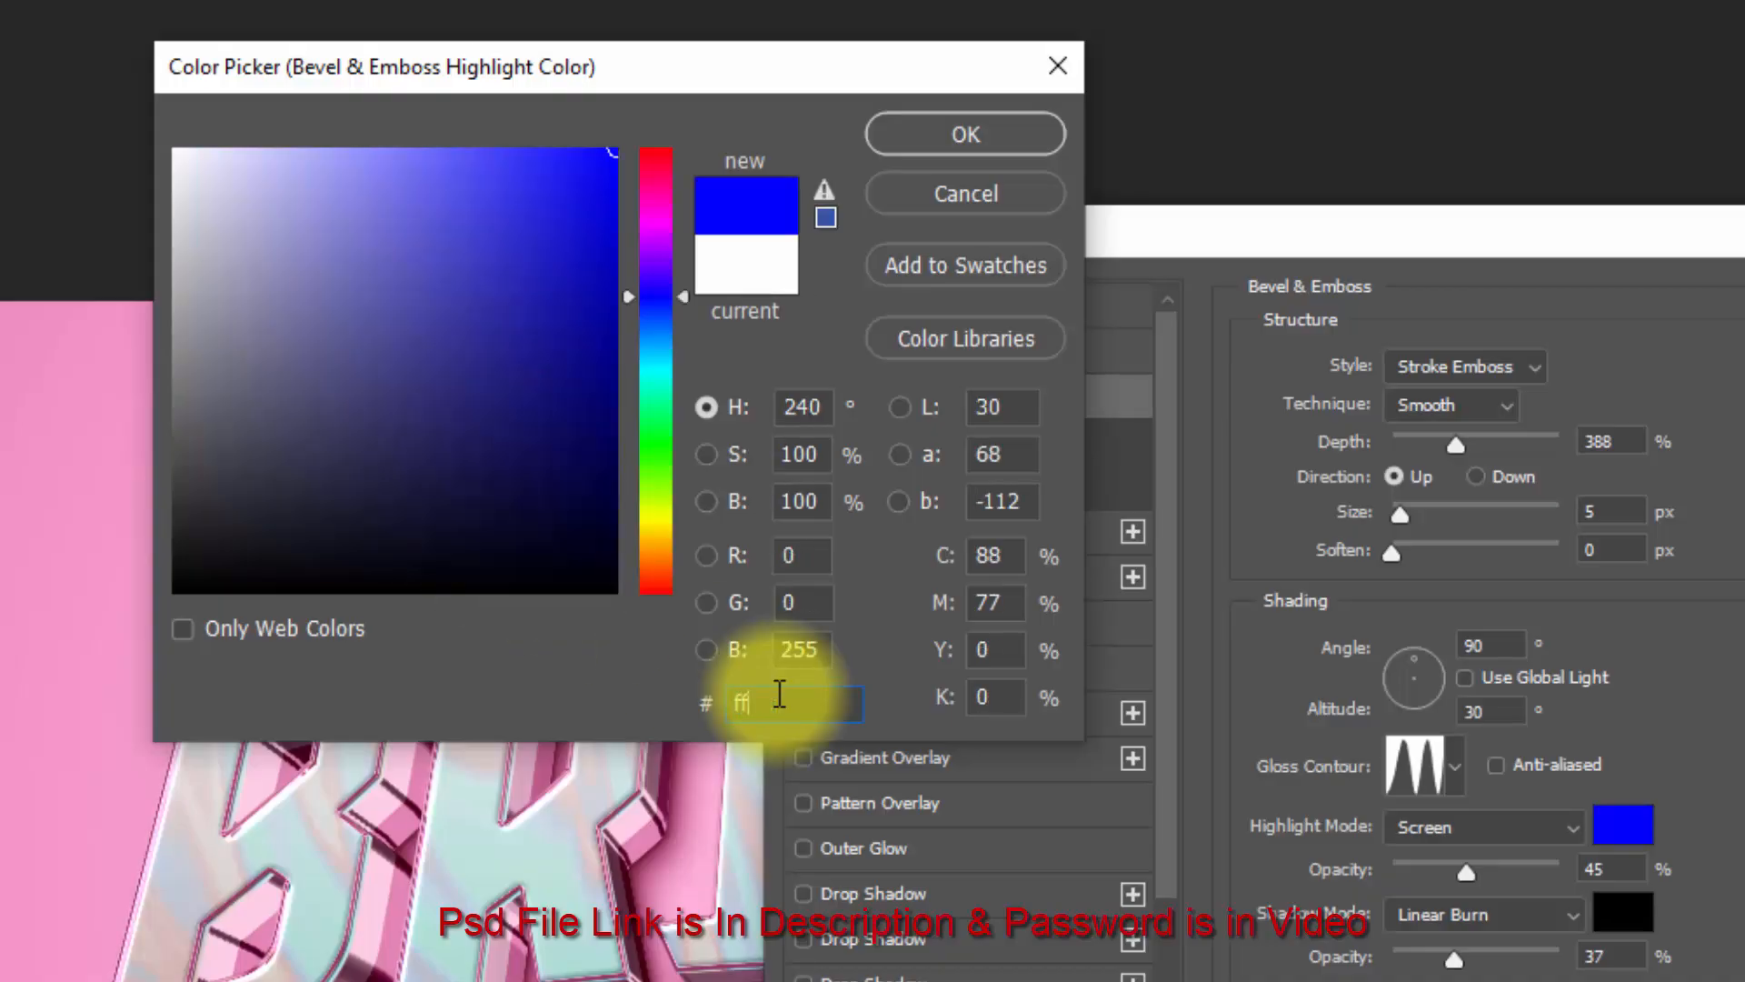
{"action": "type", "text": "cee"}
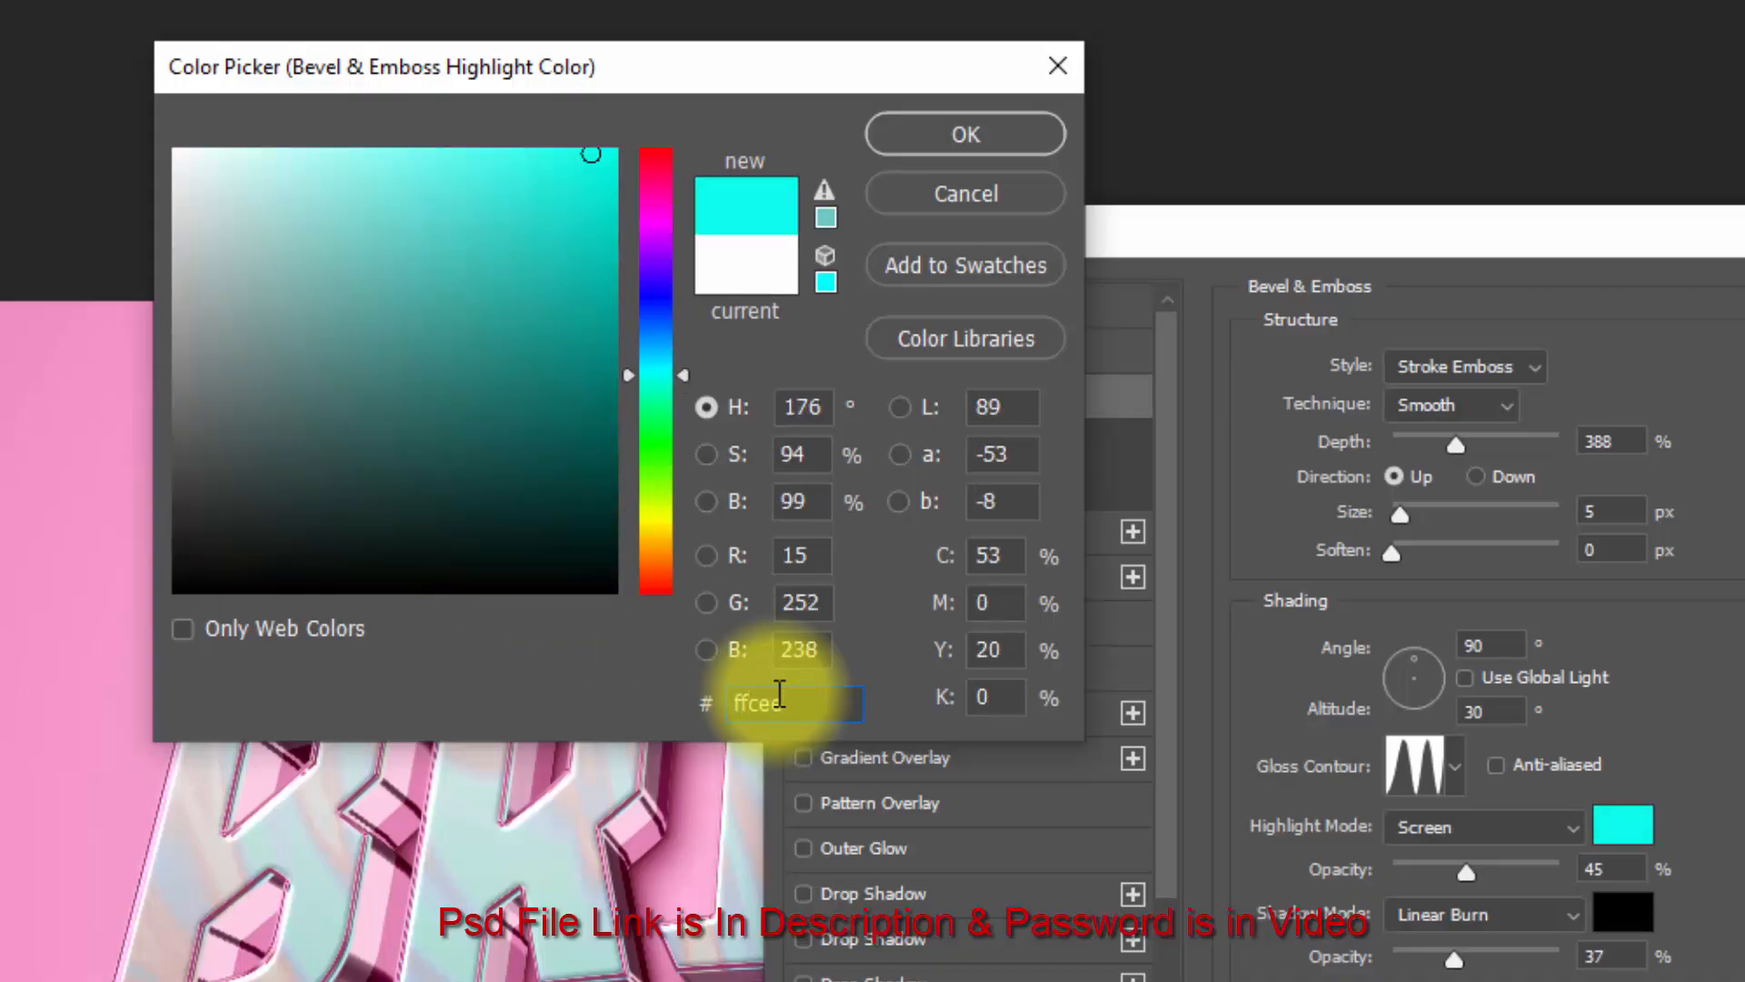
{"action": "type", "text": "7"}
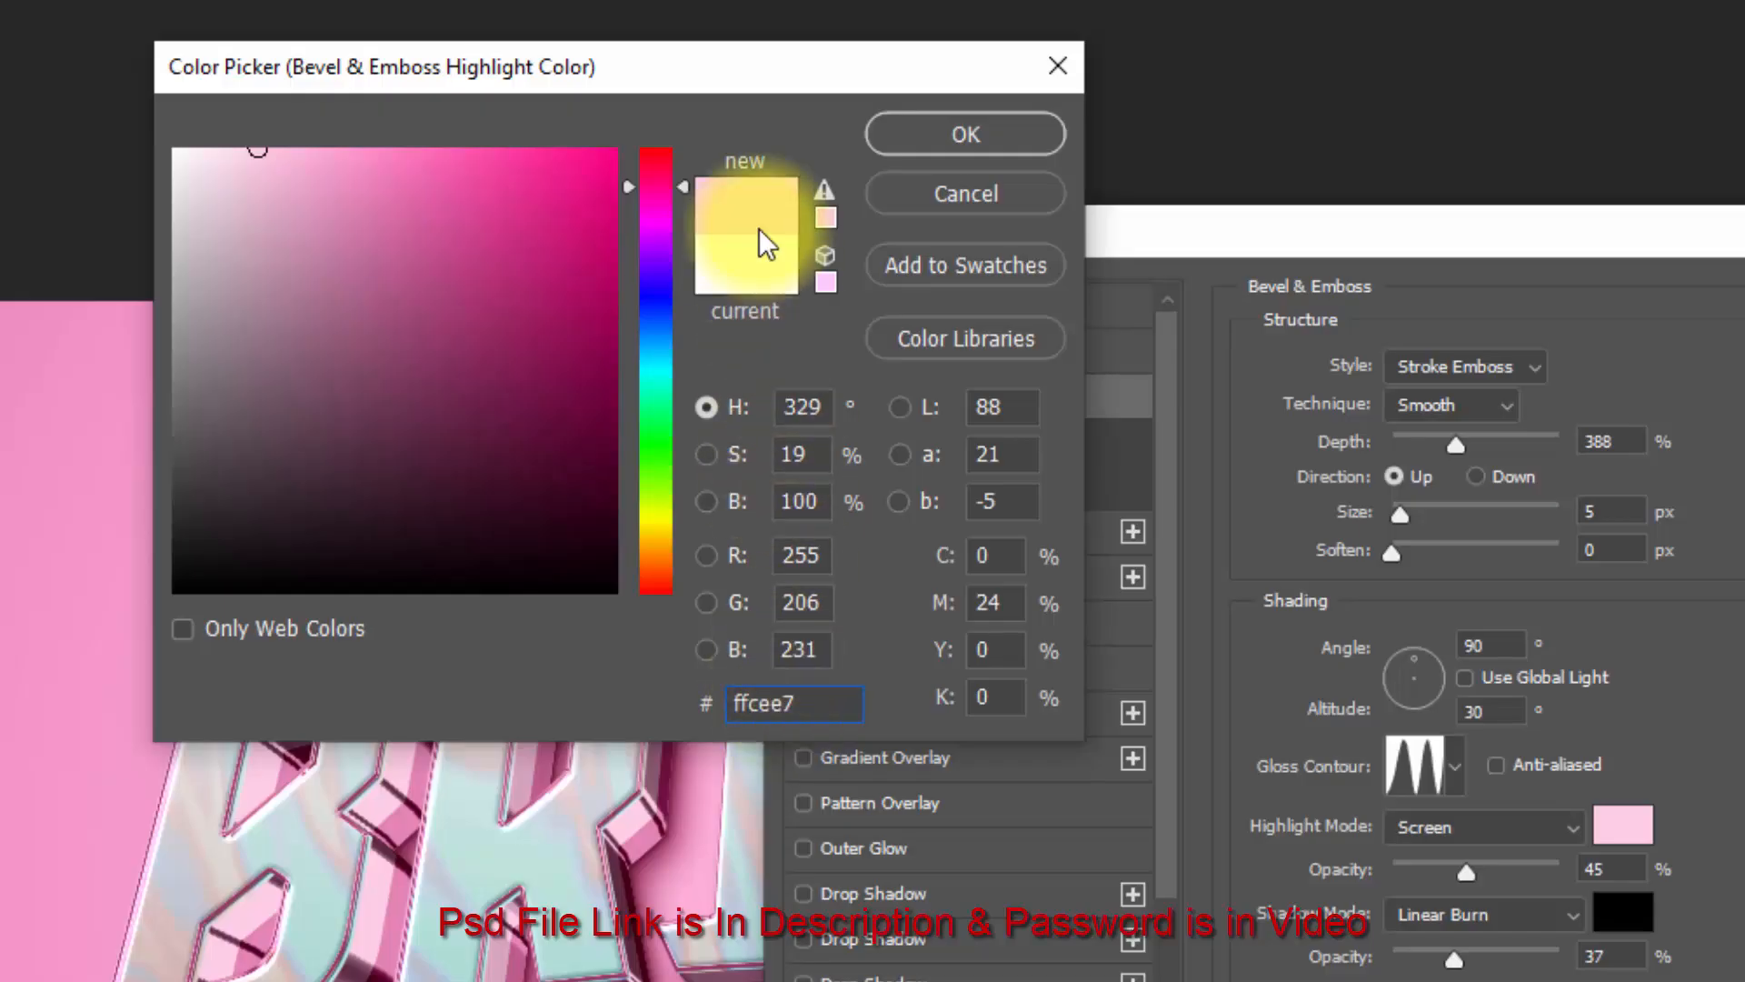
{"action": "left_click", "coordinate": [923, 140]}
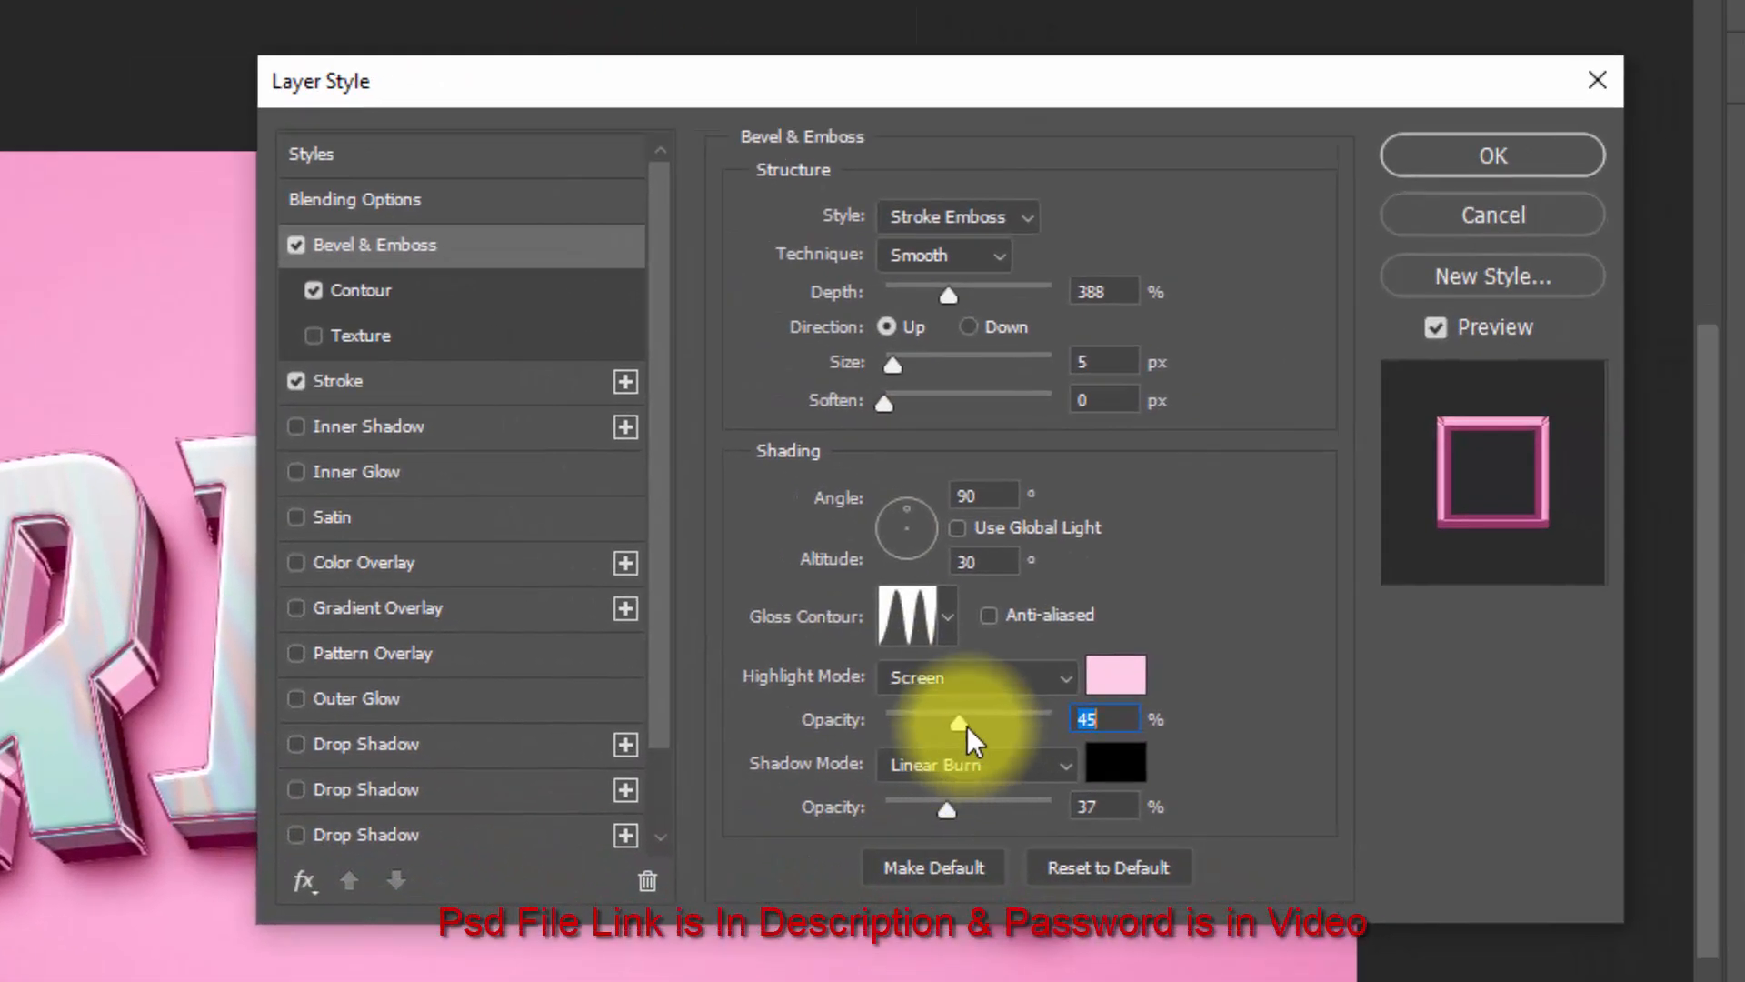
{"action": "left_click_drag", "start_coordinate": [1032, 744], "coordinate": [1138, 747]}
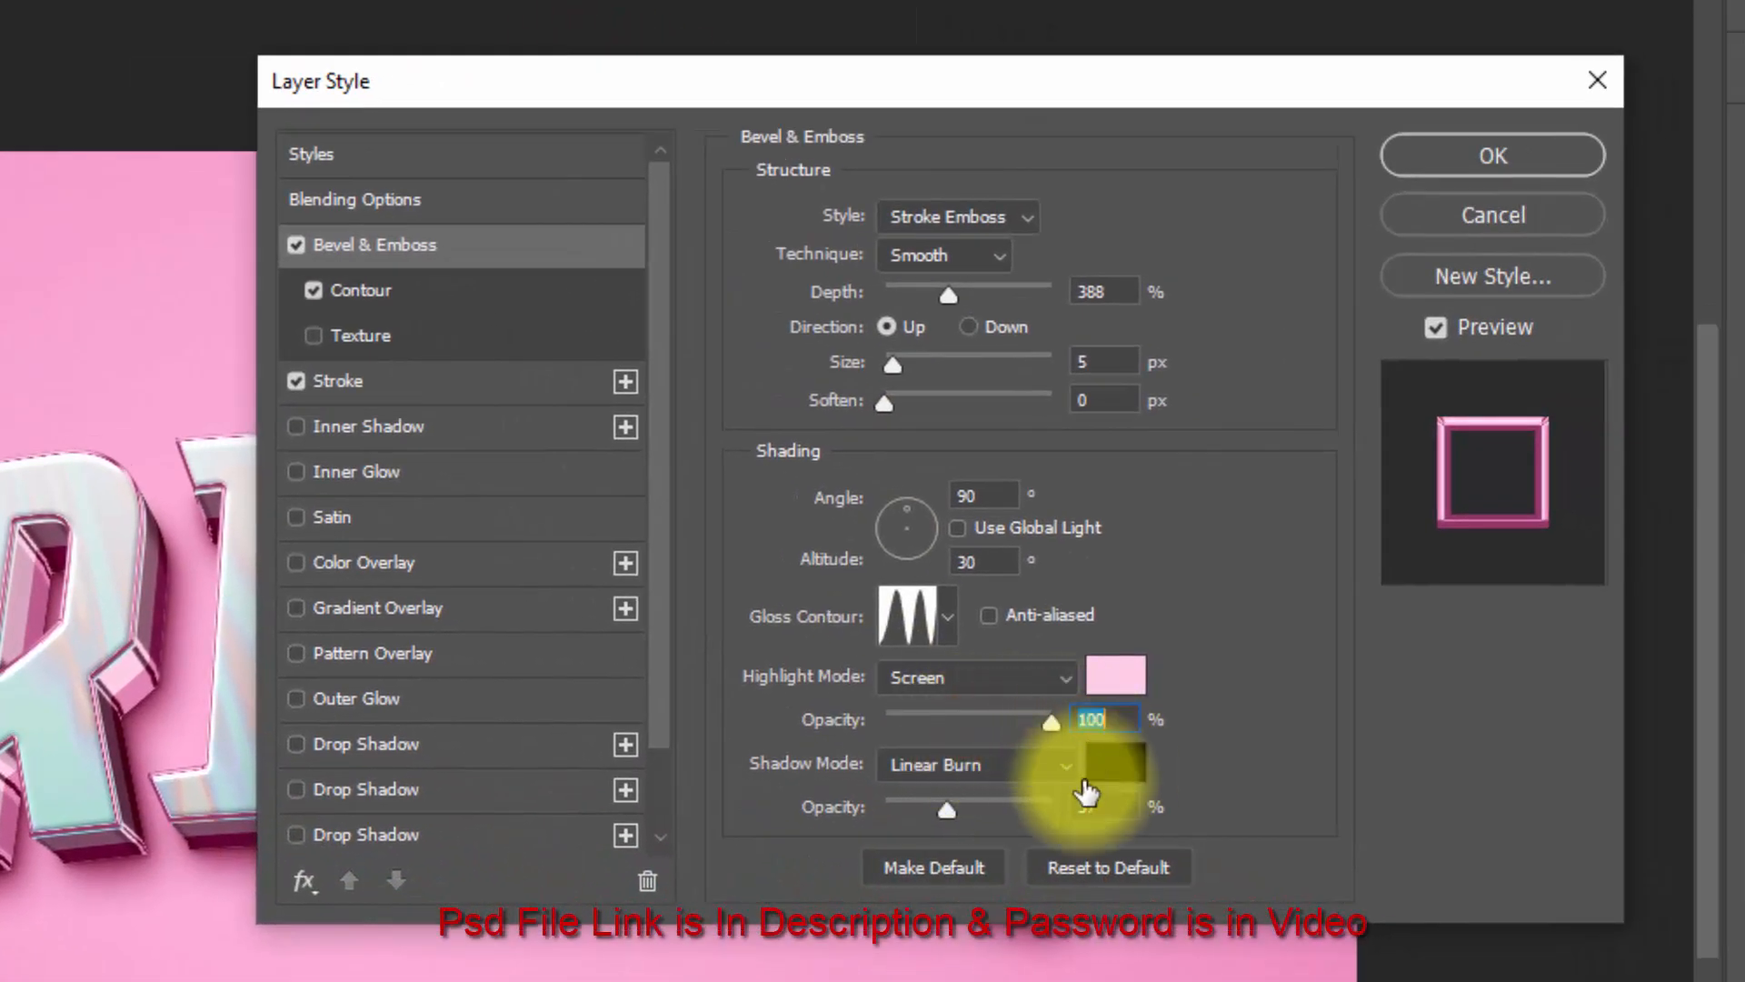
{"action": "left_click", "coordinate": [1116, 675]}
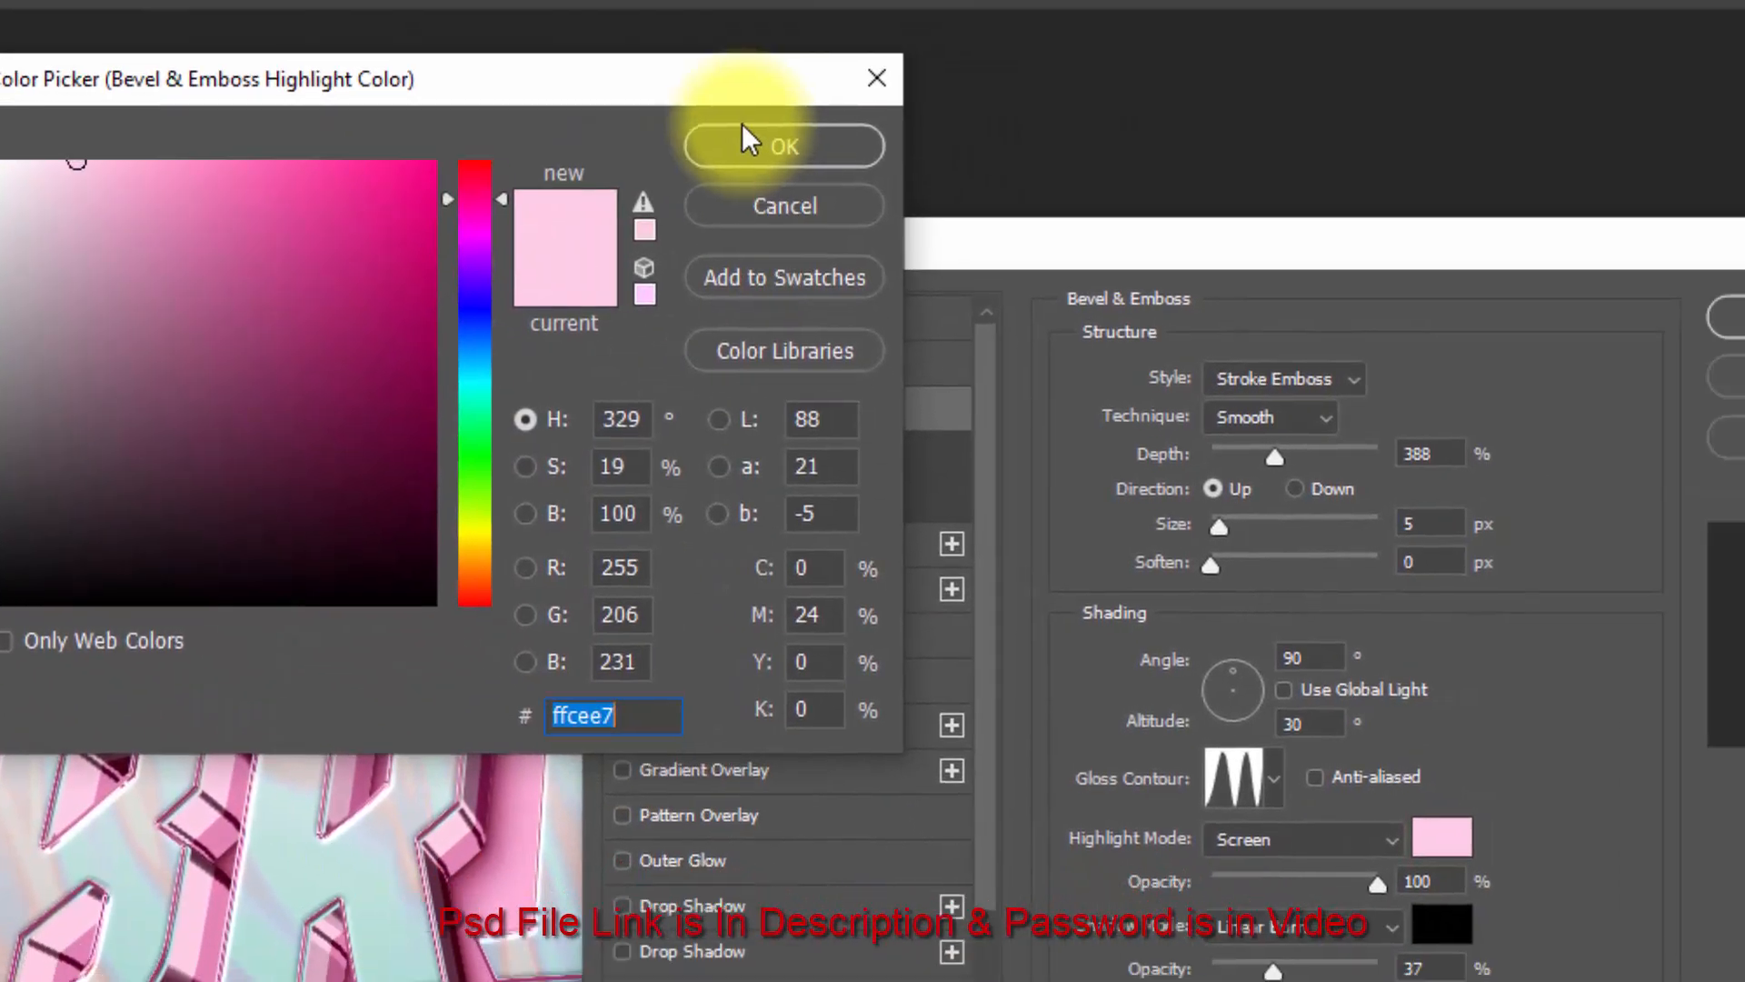
{"action": "left_click", "coordinate": [854, 179]}
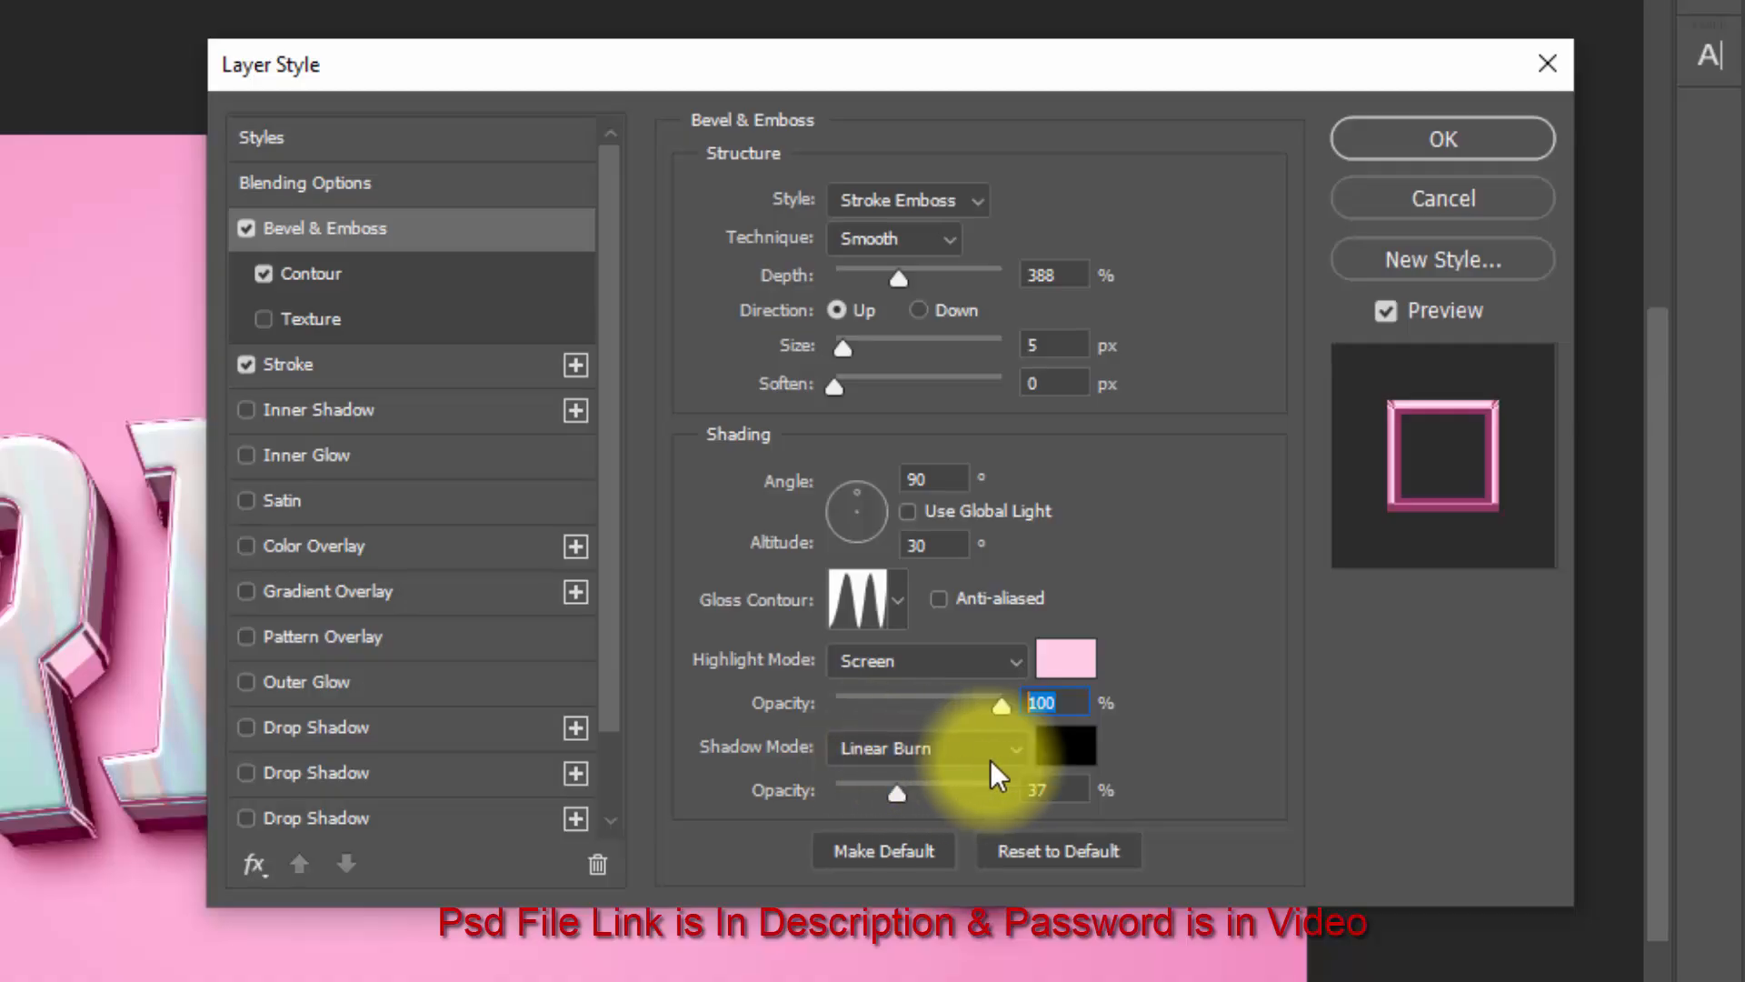
Set the bevel's Linear Burn shadow opacity to 0% and open its Contour settings.
{"action": "left_click", "coordinate": [1054, 789]}
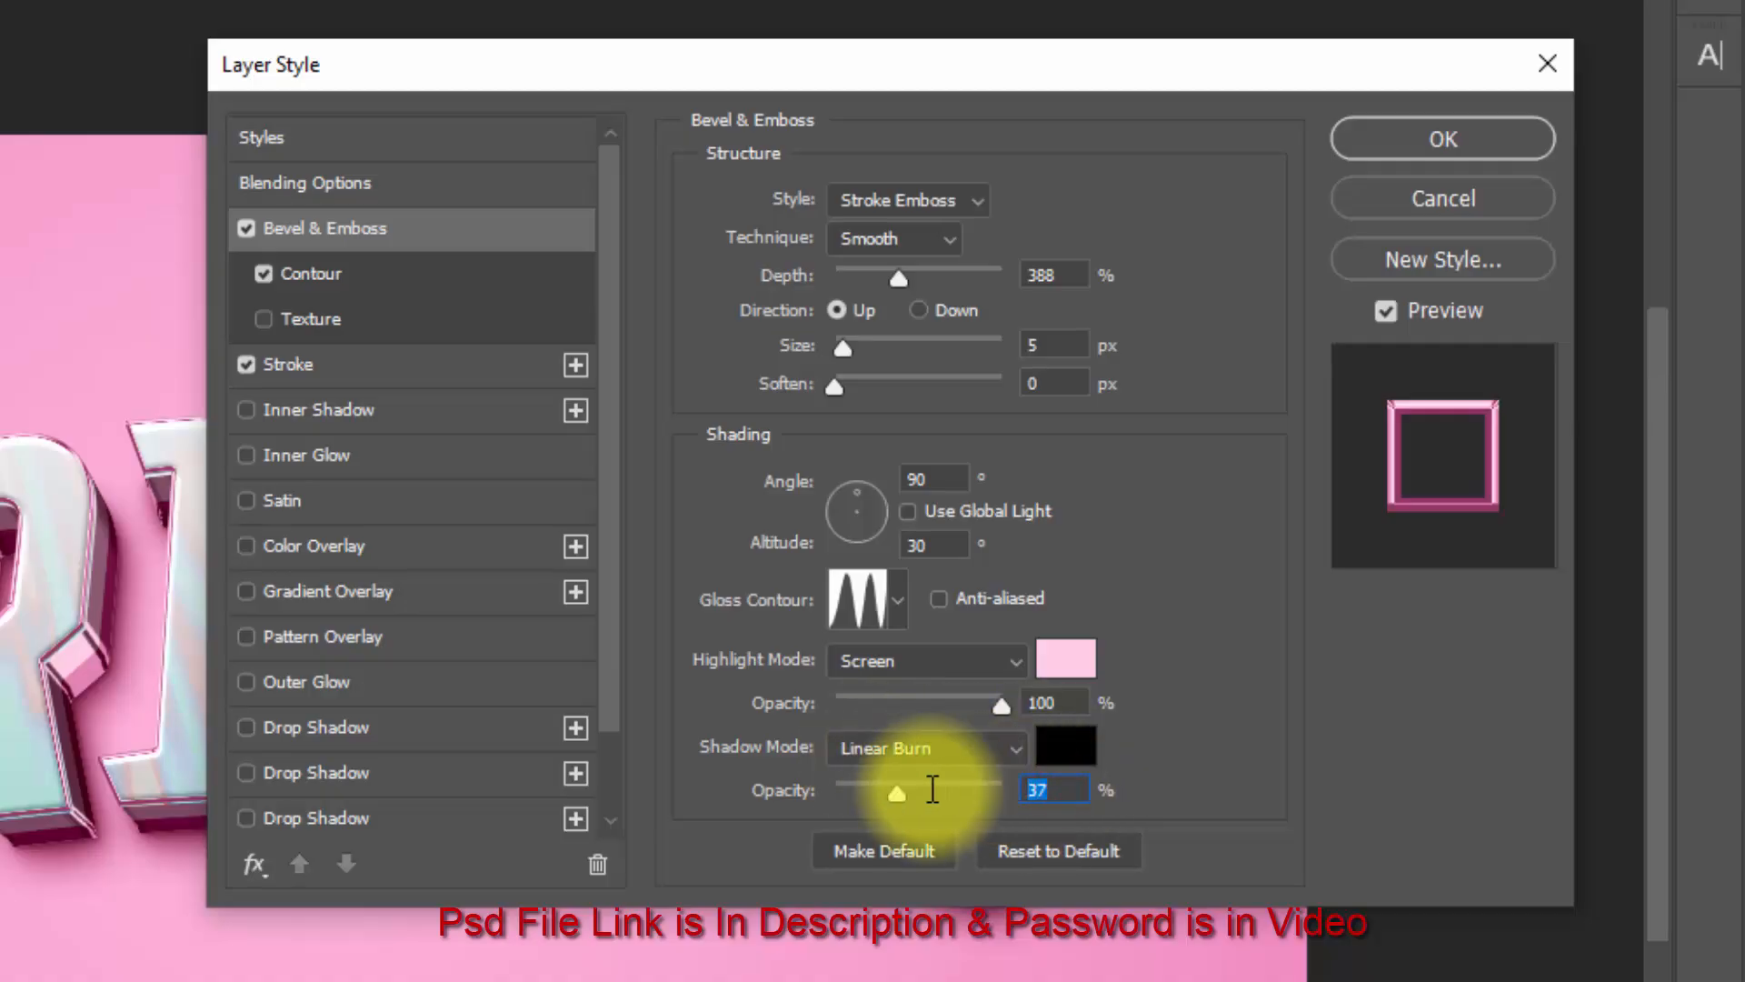
{"action": "type", "text": "0"}
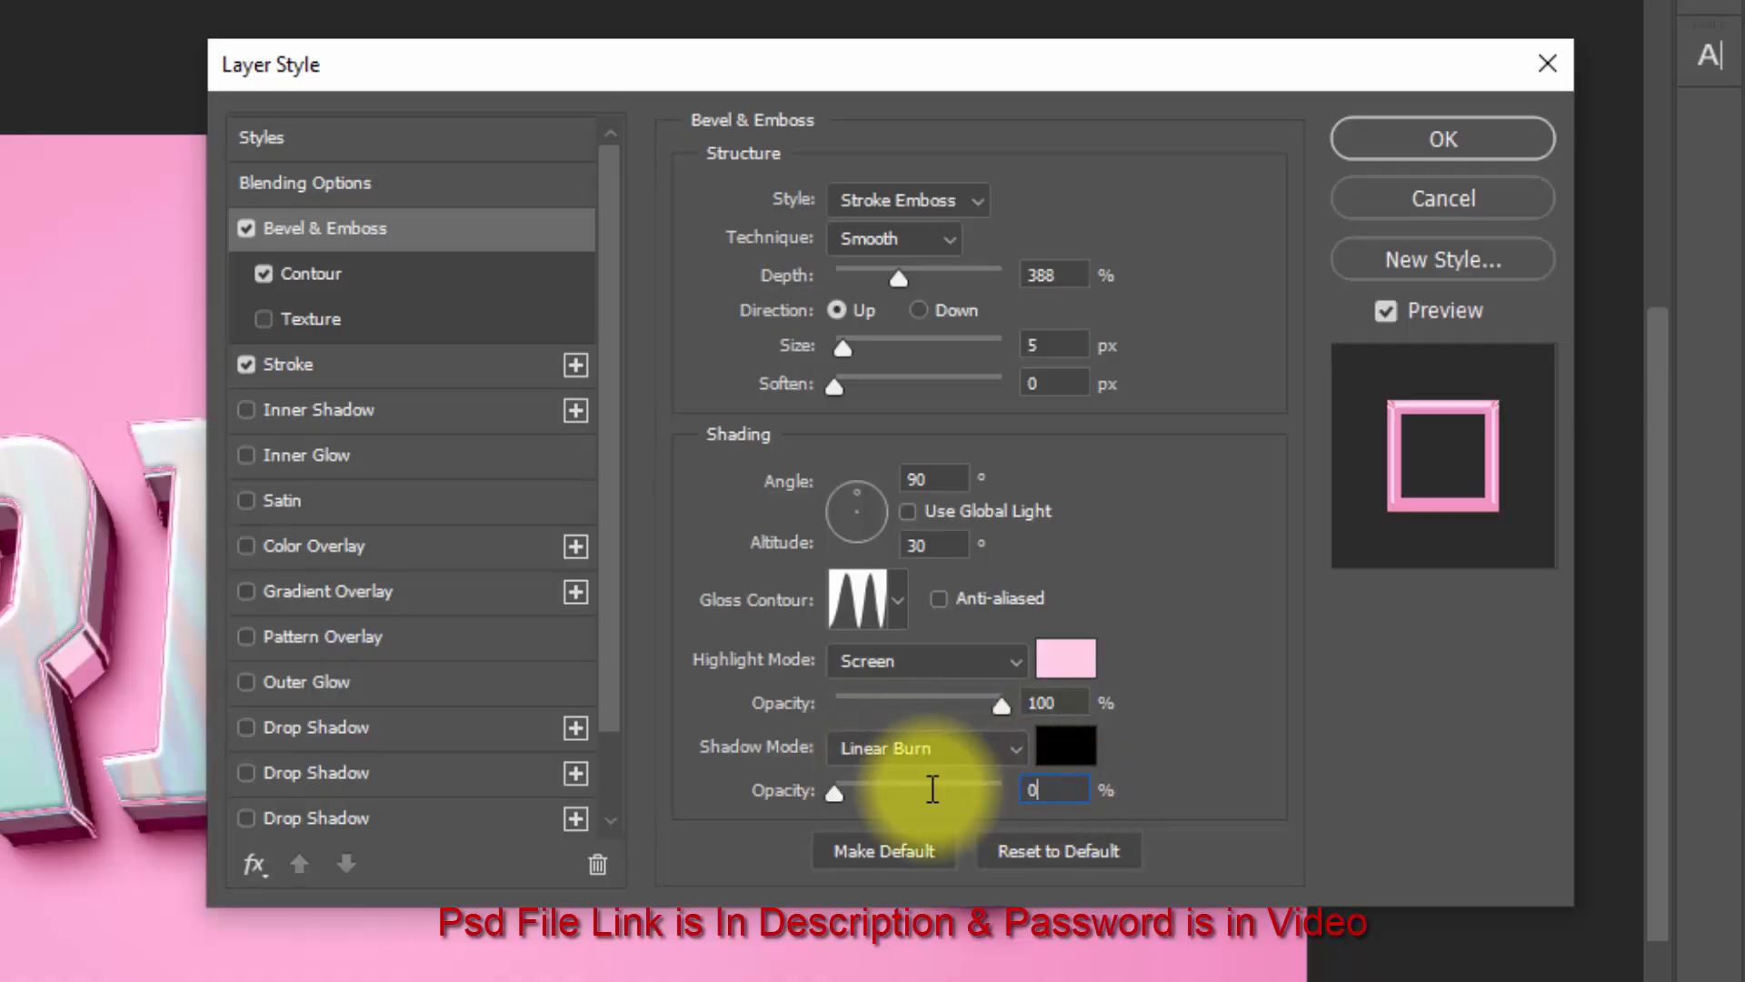
{"action": "left_click", "coordinate": [402, 279]}
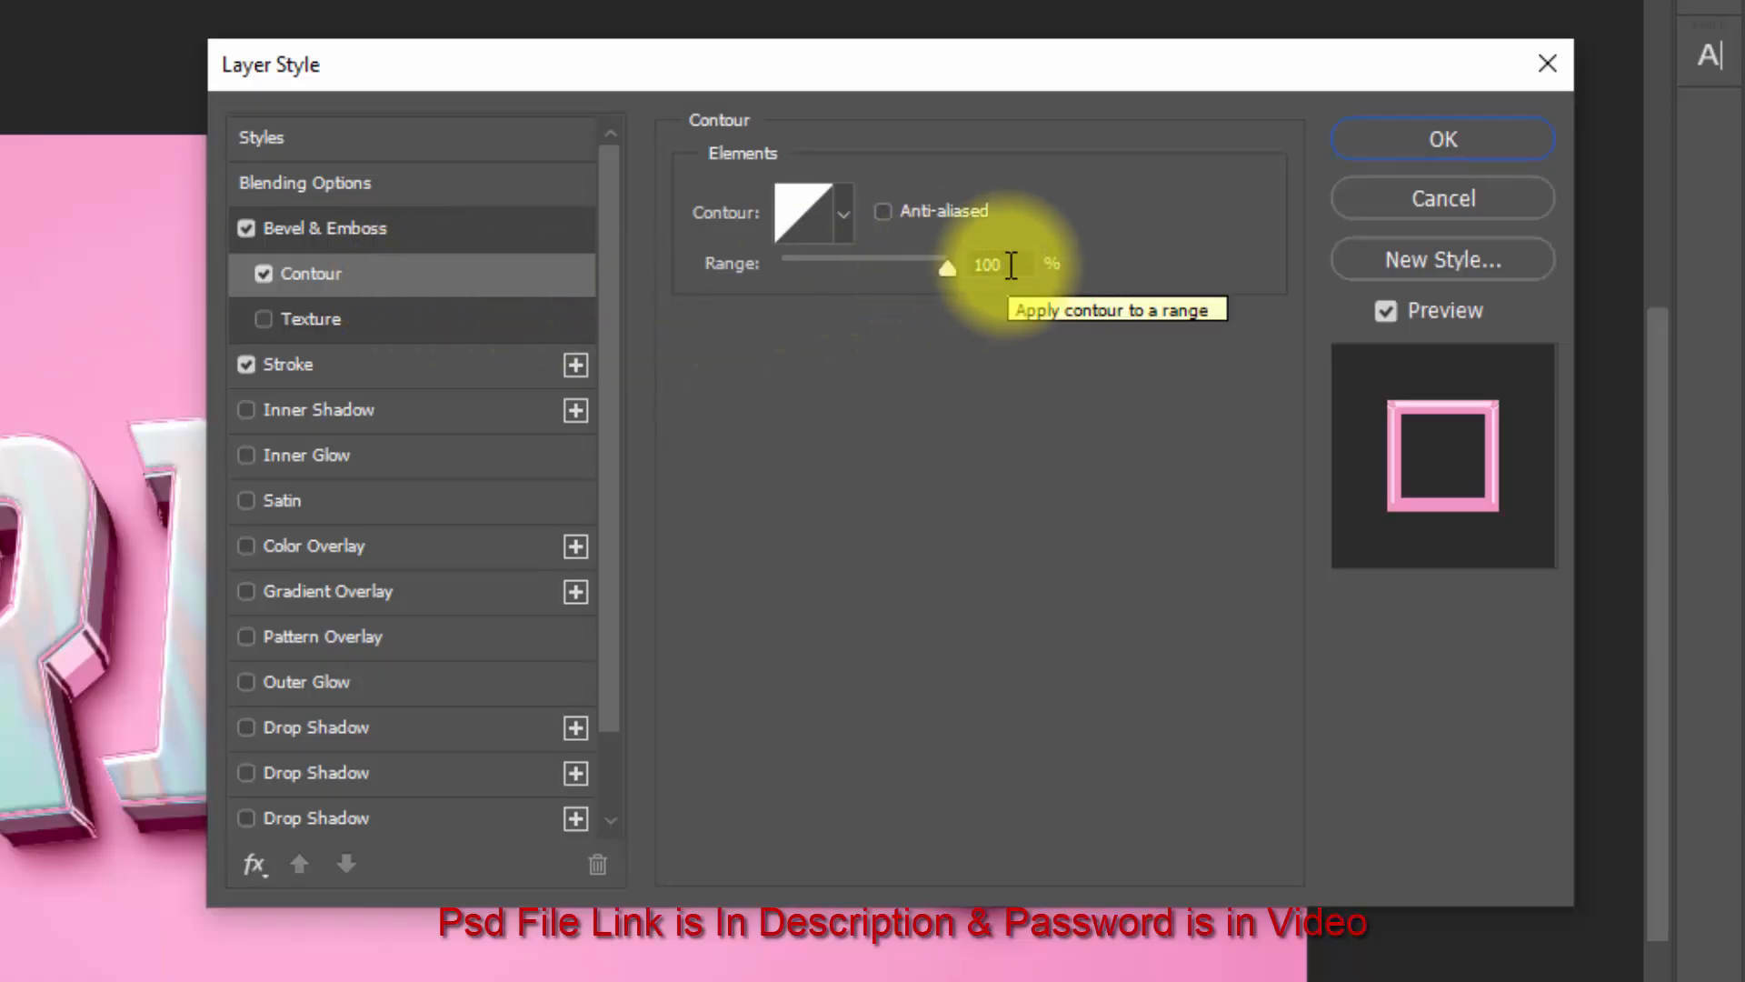
Set the inside Stroke to 10 px at 0% opacity in green 96b883 and apply the layer style.
{"action": "left_click", "coordinate": [399, 367]}
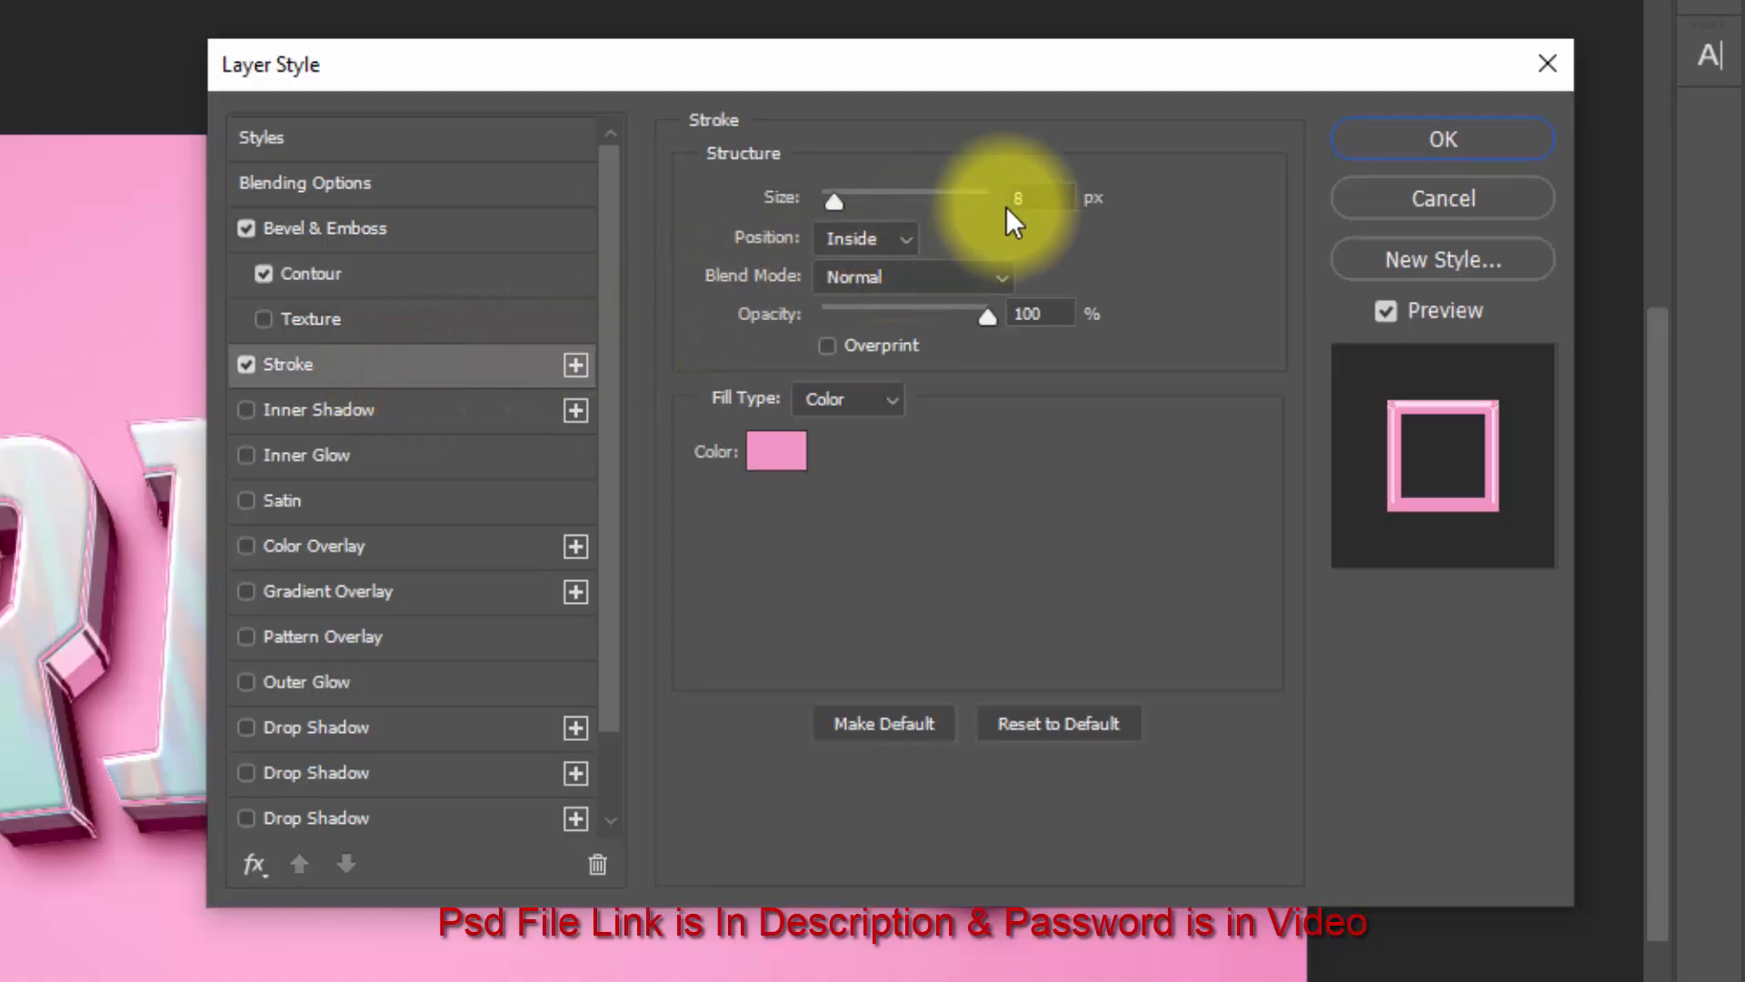
{"action": "double_click", "coordinate": [1035, 194]}
{"action": "type", "text": "10"}
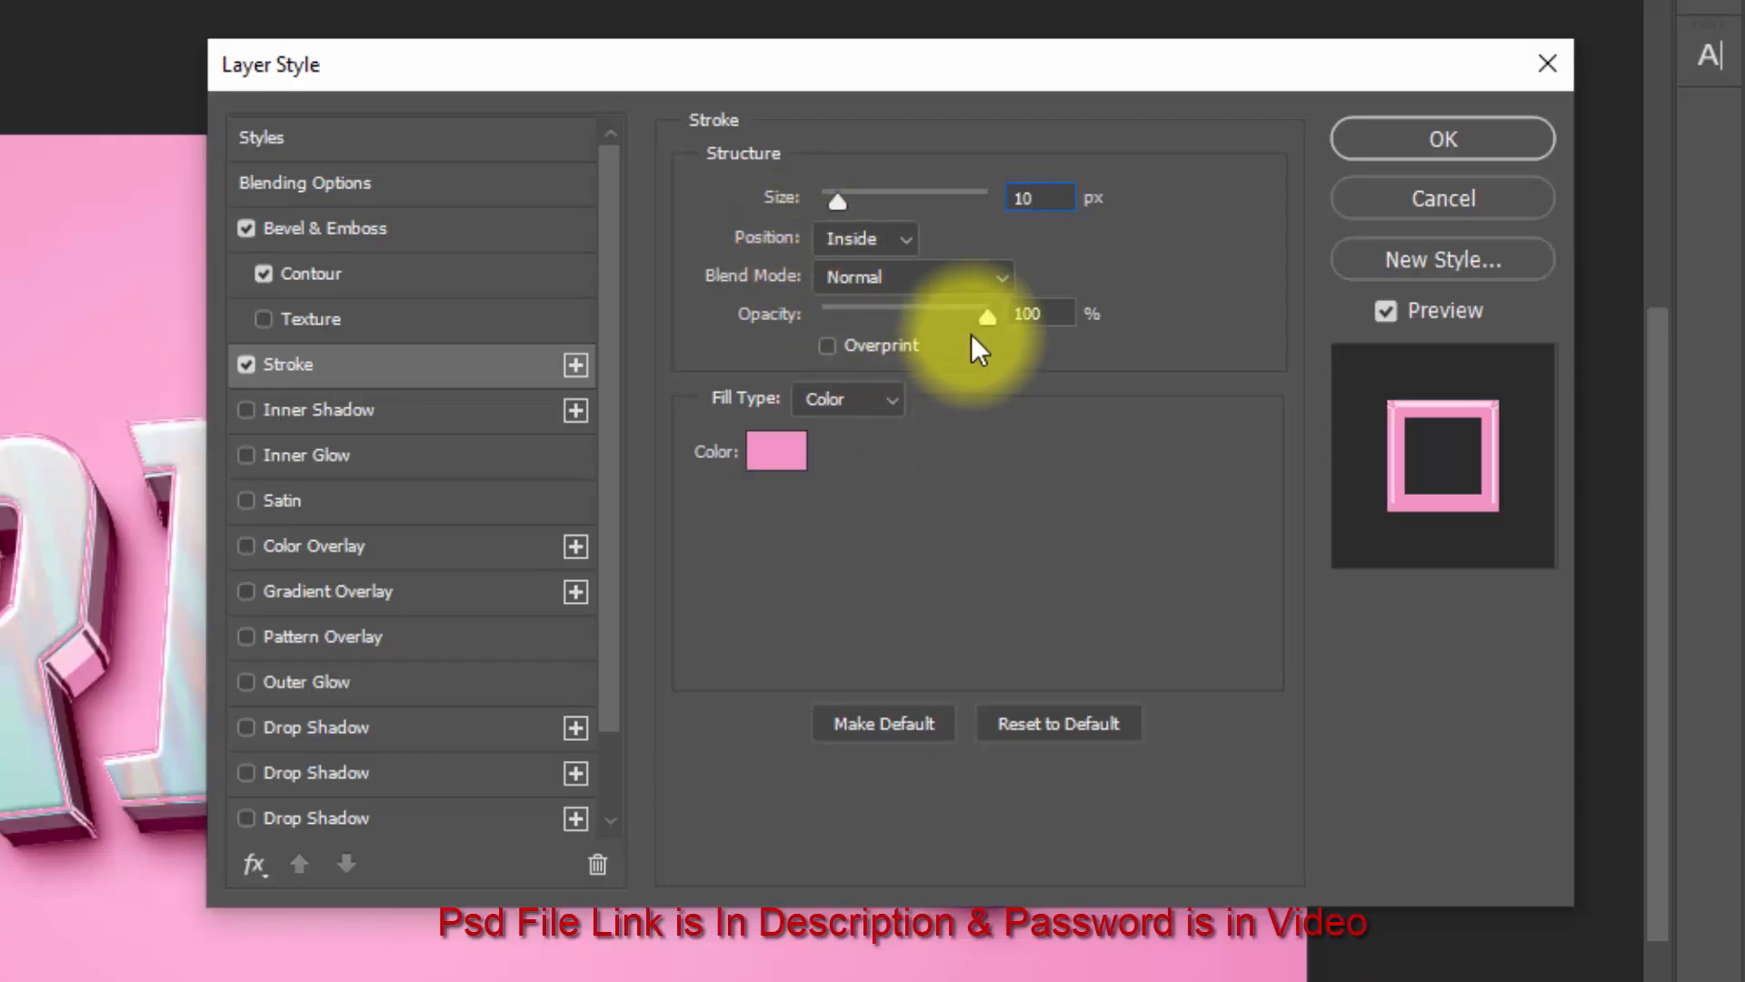
{"action": "left_click_drag", "start_coordinate": [946, 300], "coordinate": [822, 314]}
{"action": "left_click", "coordinate": [776, 451]}
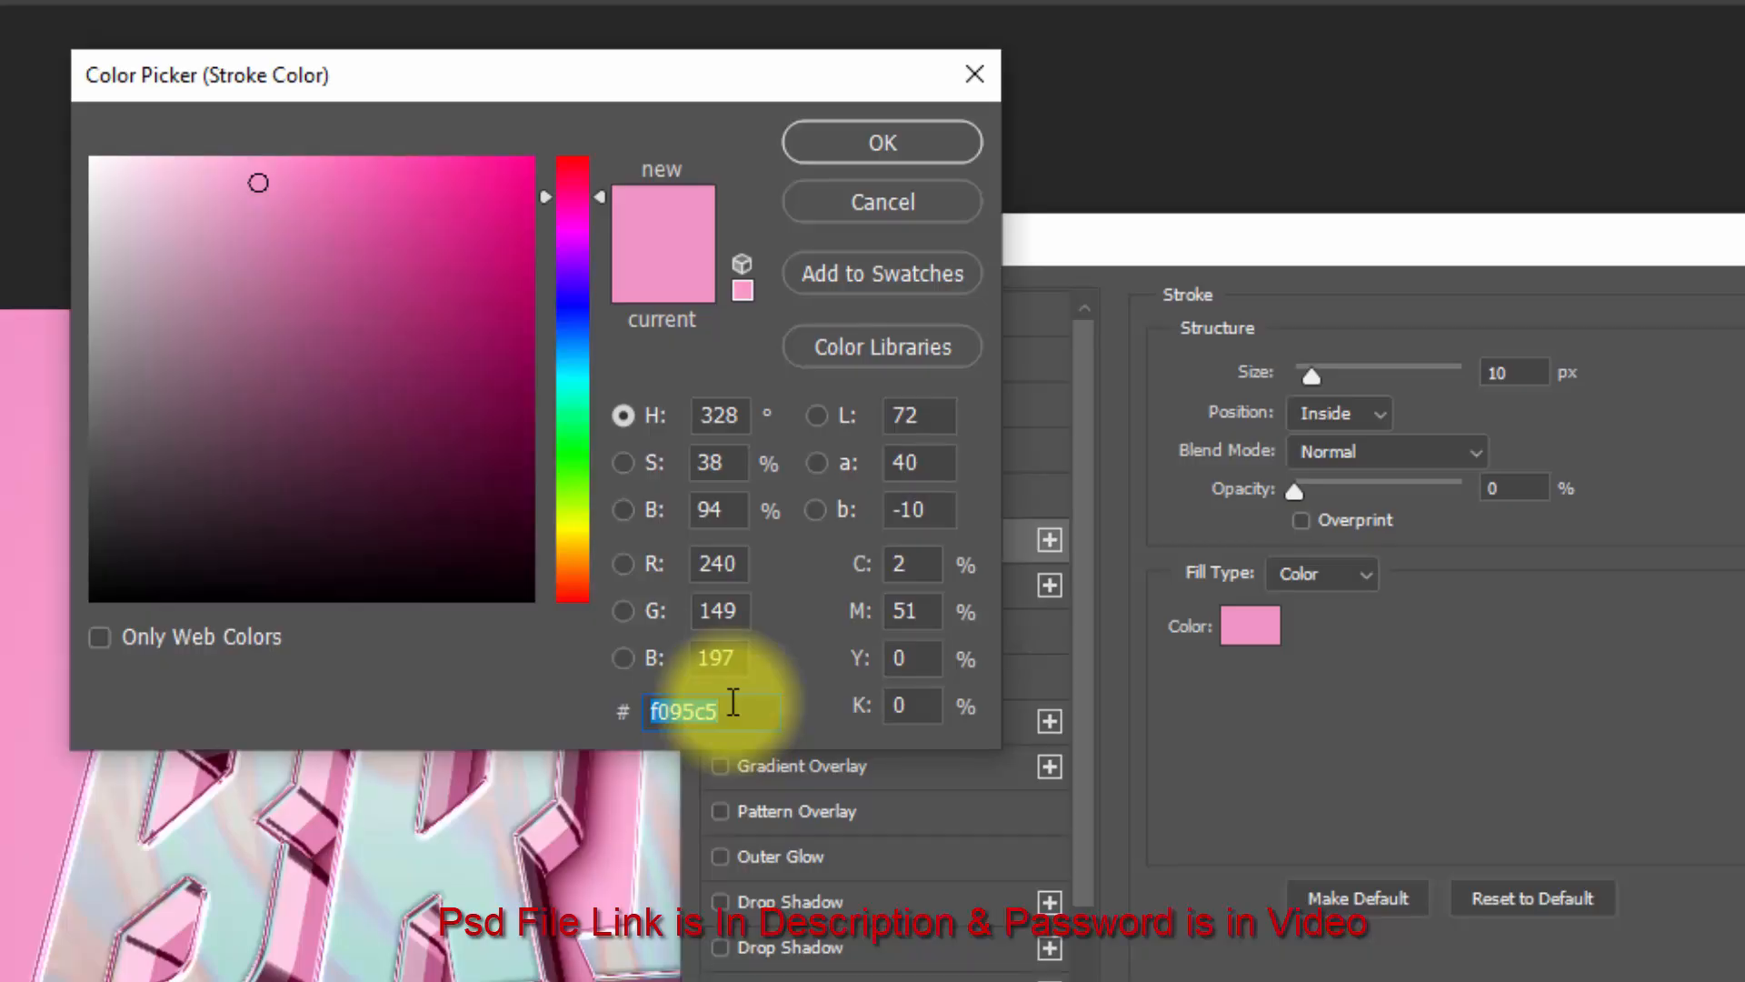
{"action": "type", "text": "96"}
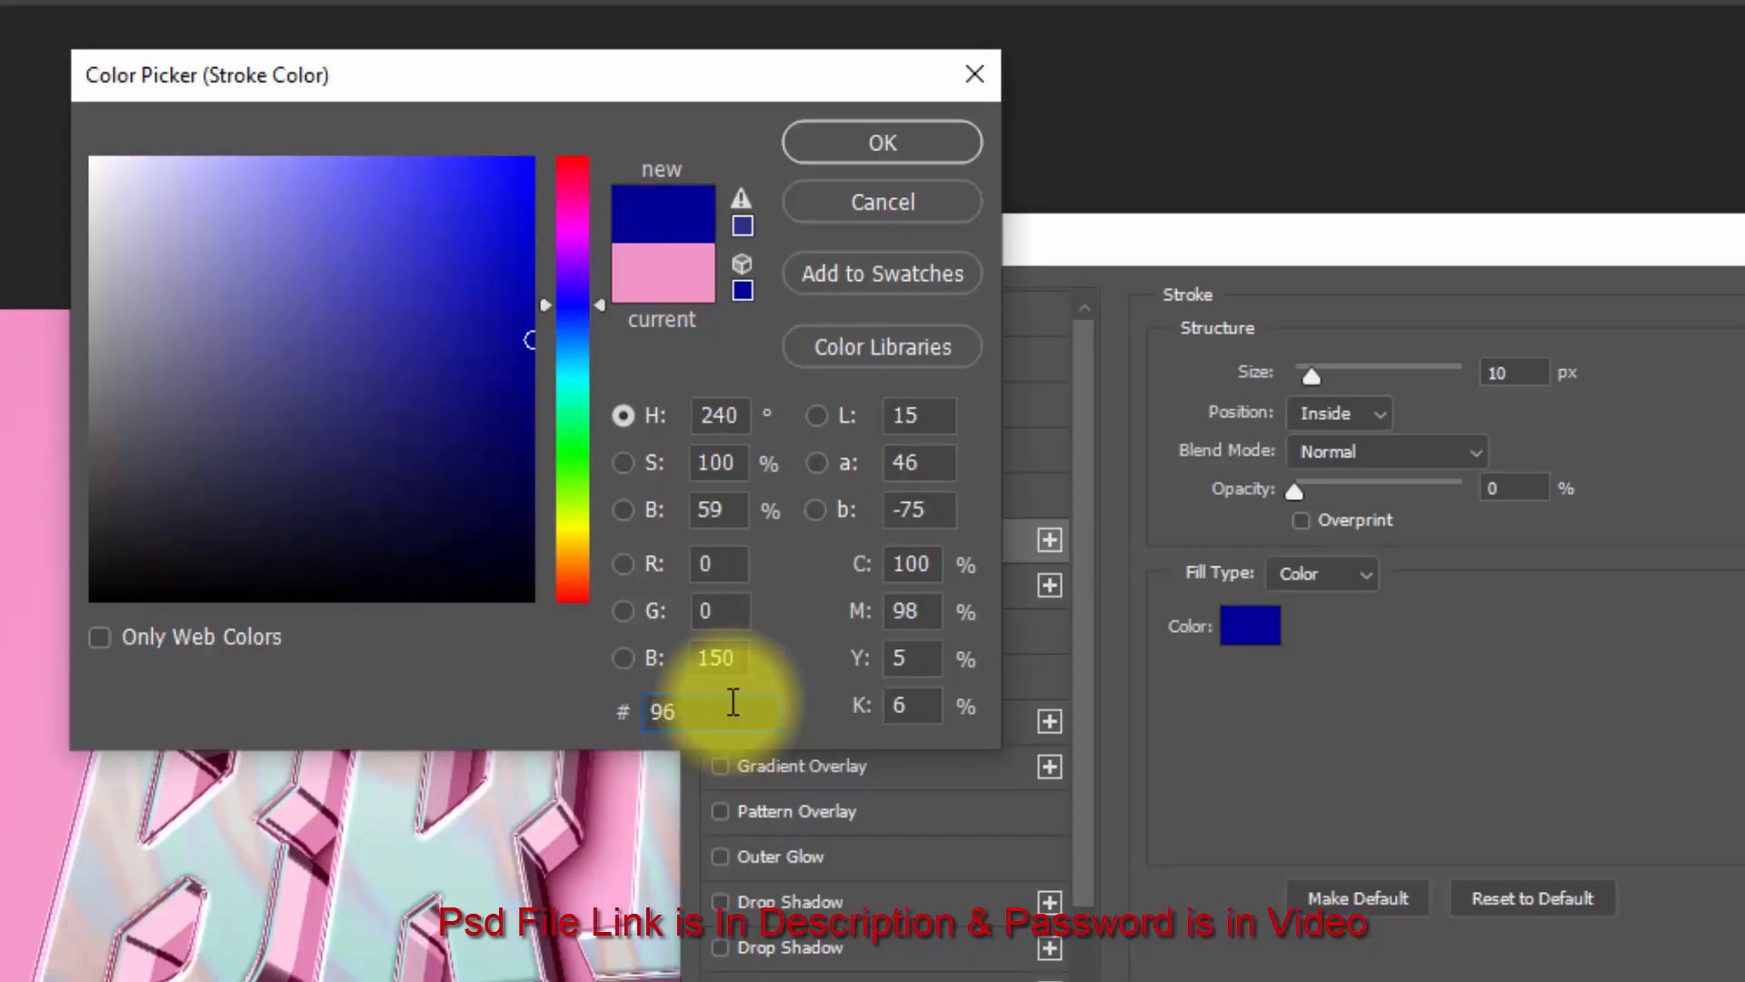
{"action": "type", "text": "b883"}
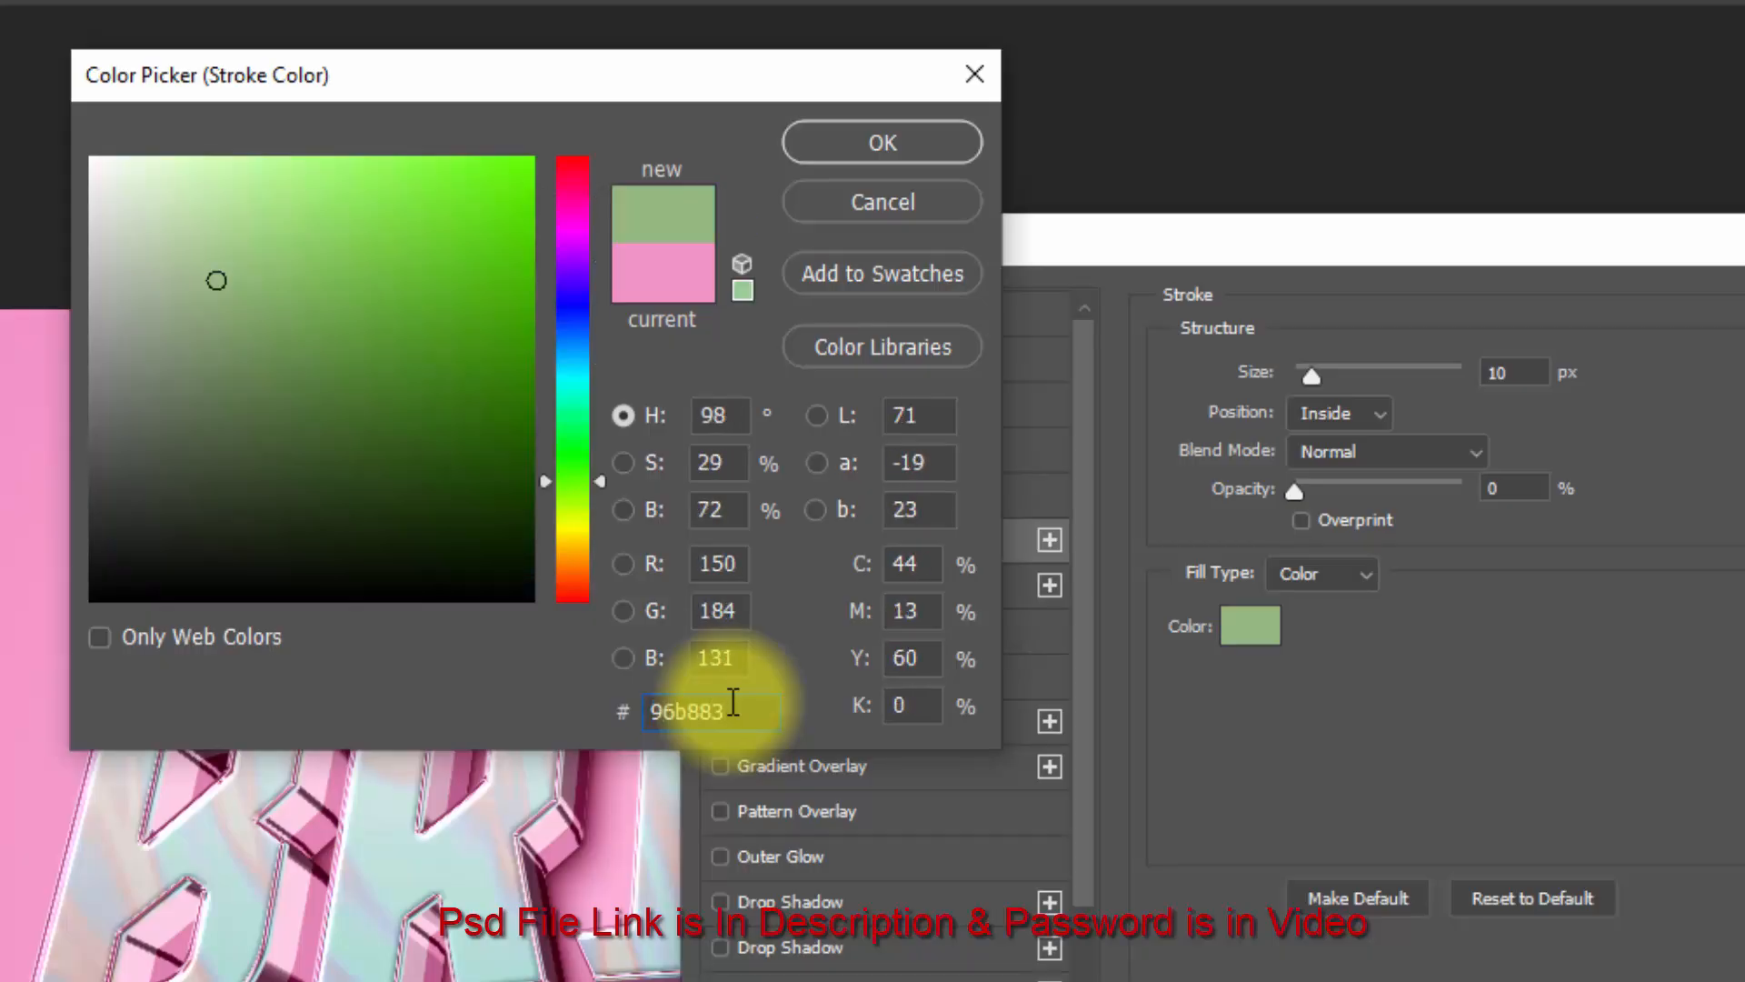
{"action": "left_click", "coordinate": [879, 145]}
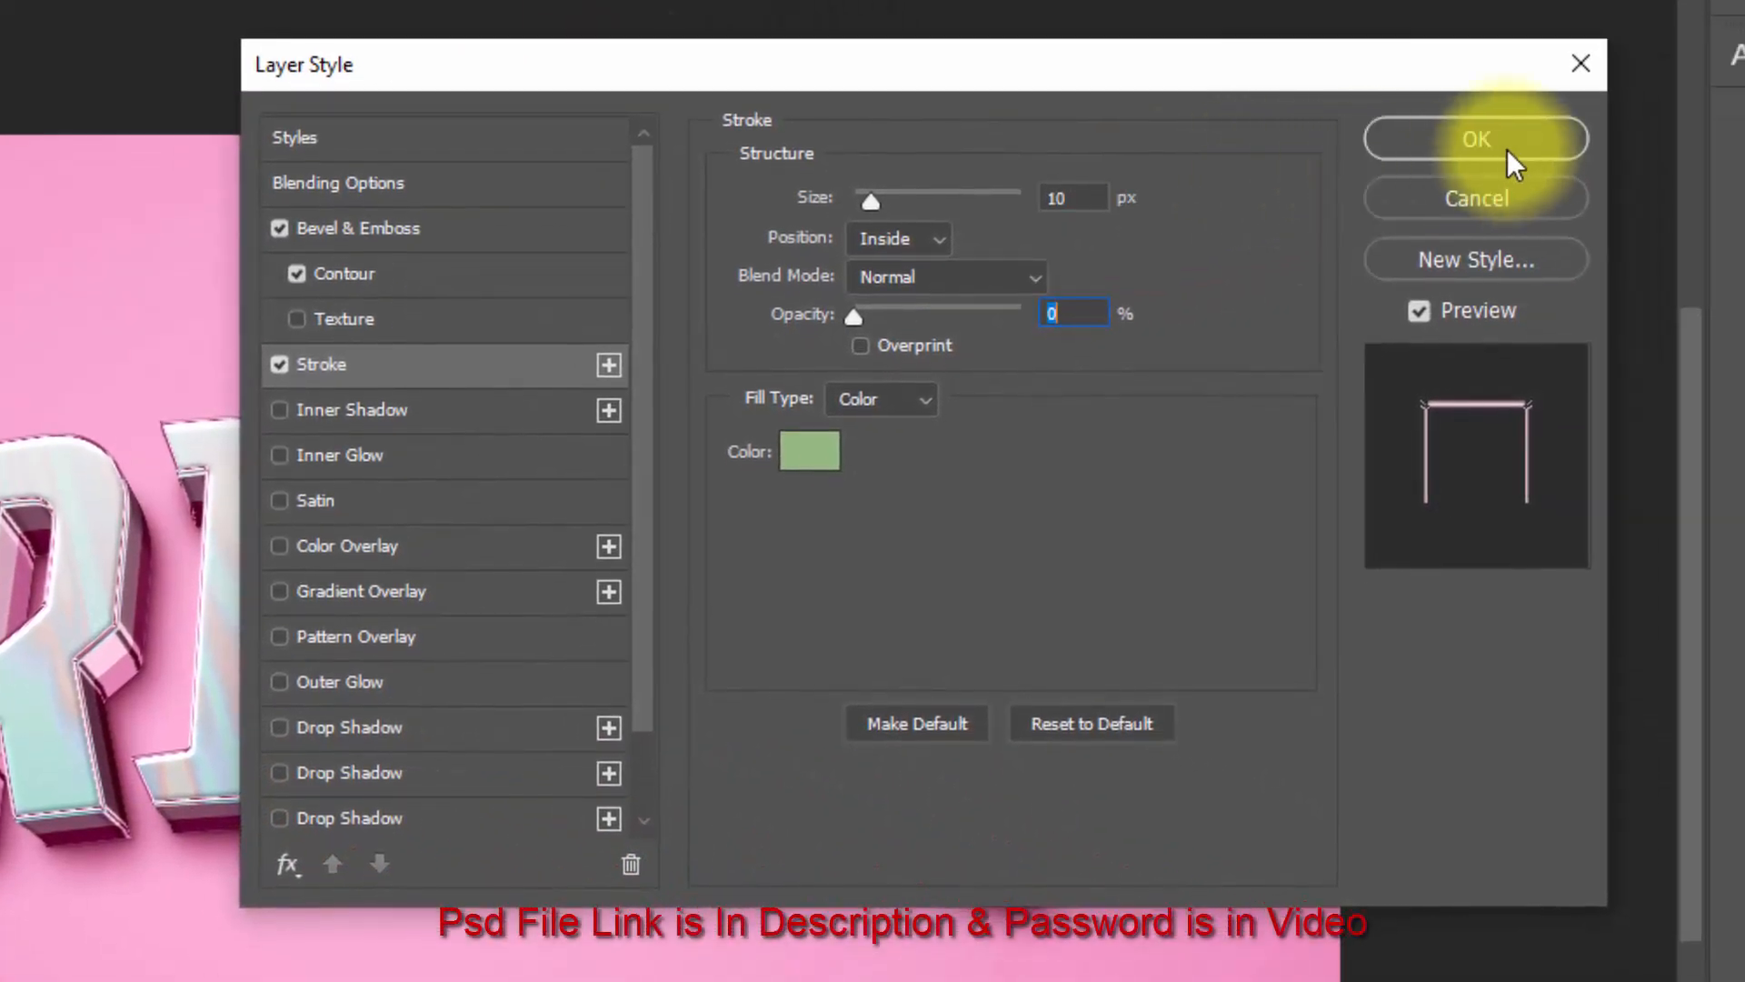
{"action": "left_click", "coordinate": [1667, 214]}
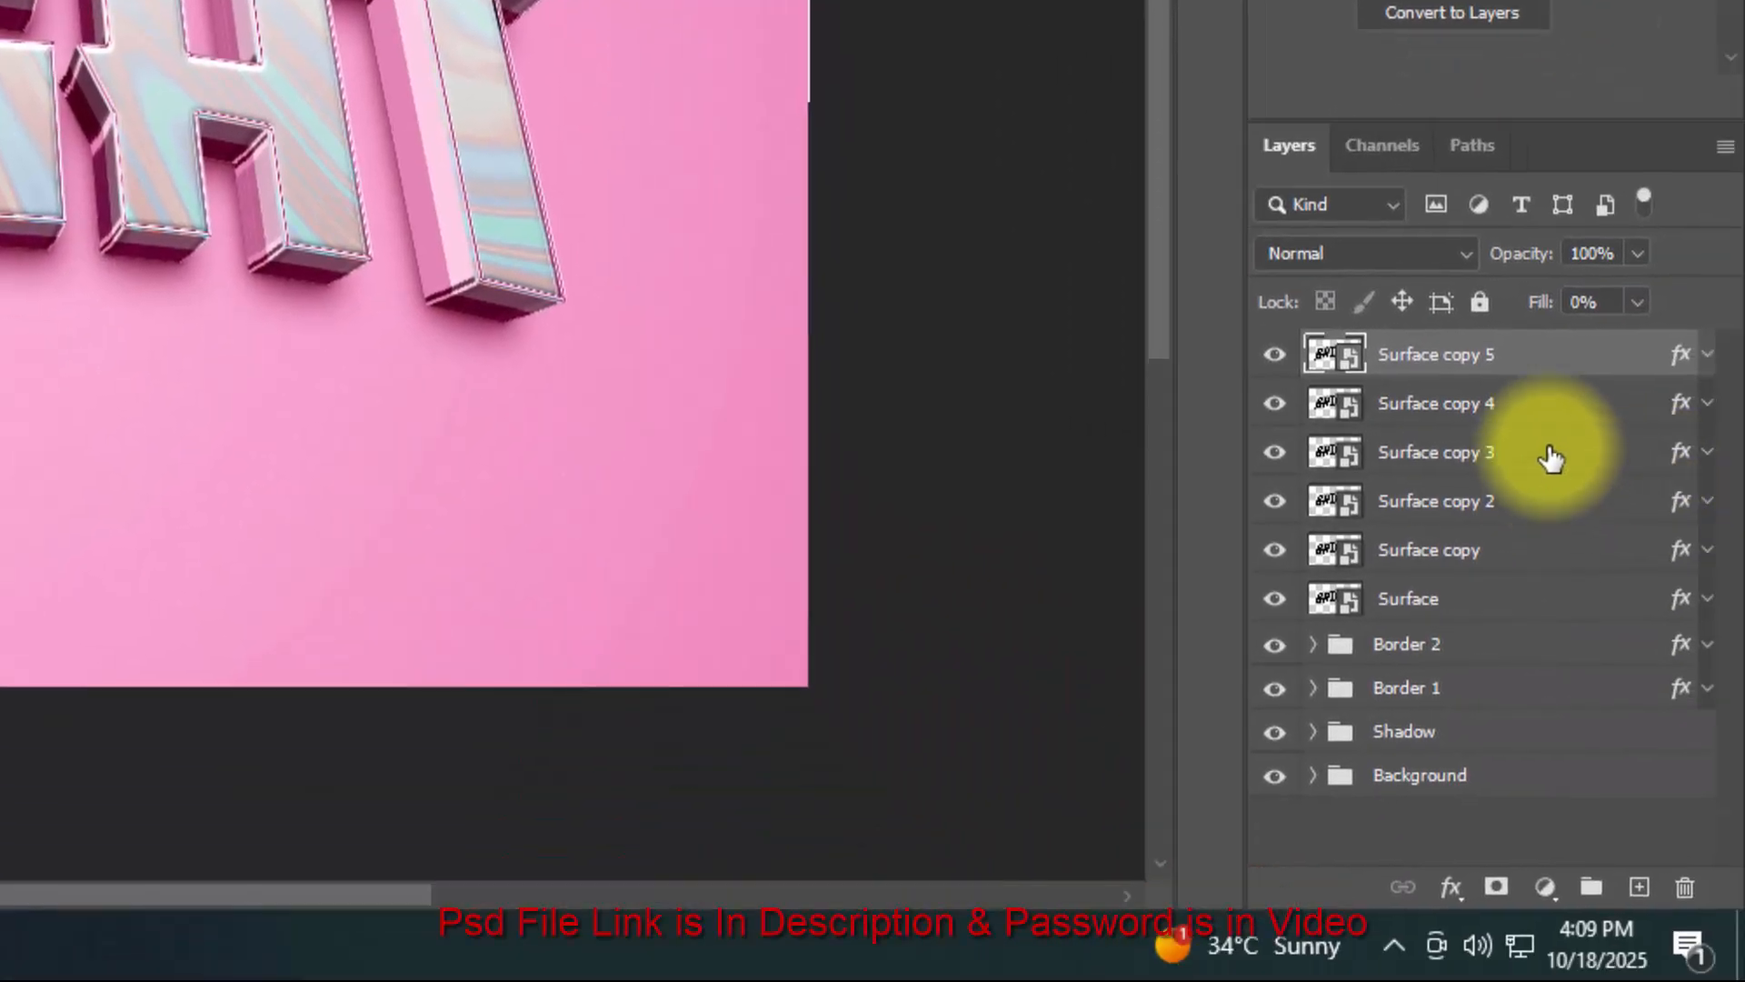
Duplicate Surface copy 5 with the repeated transform, and group the layers from Surface through Surface copy 5 as "Surface".
{"action": "key", "text": "ctrl+shift+alt+t"}
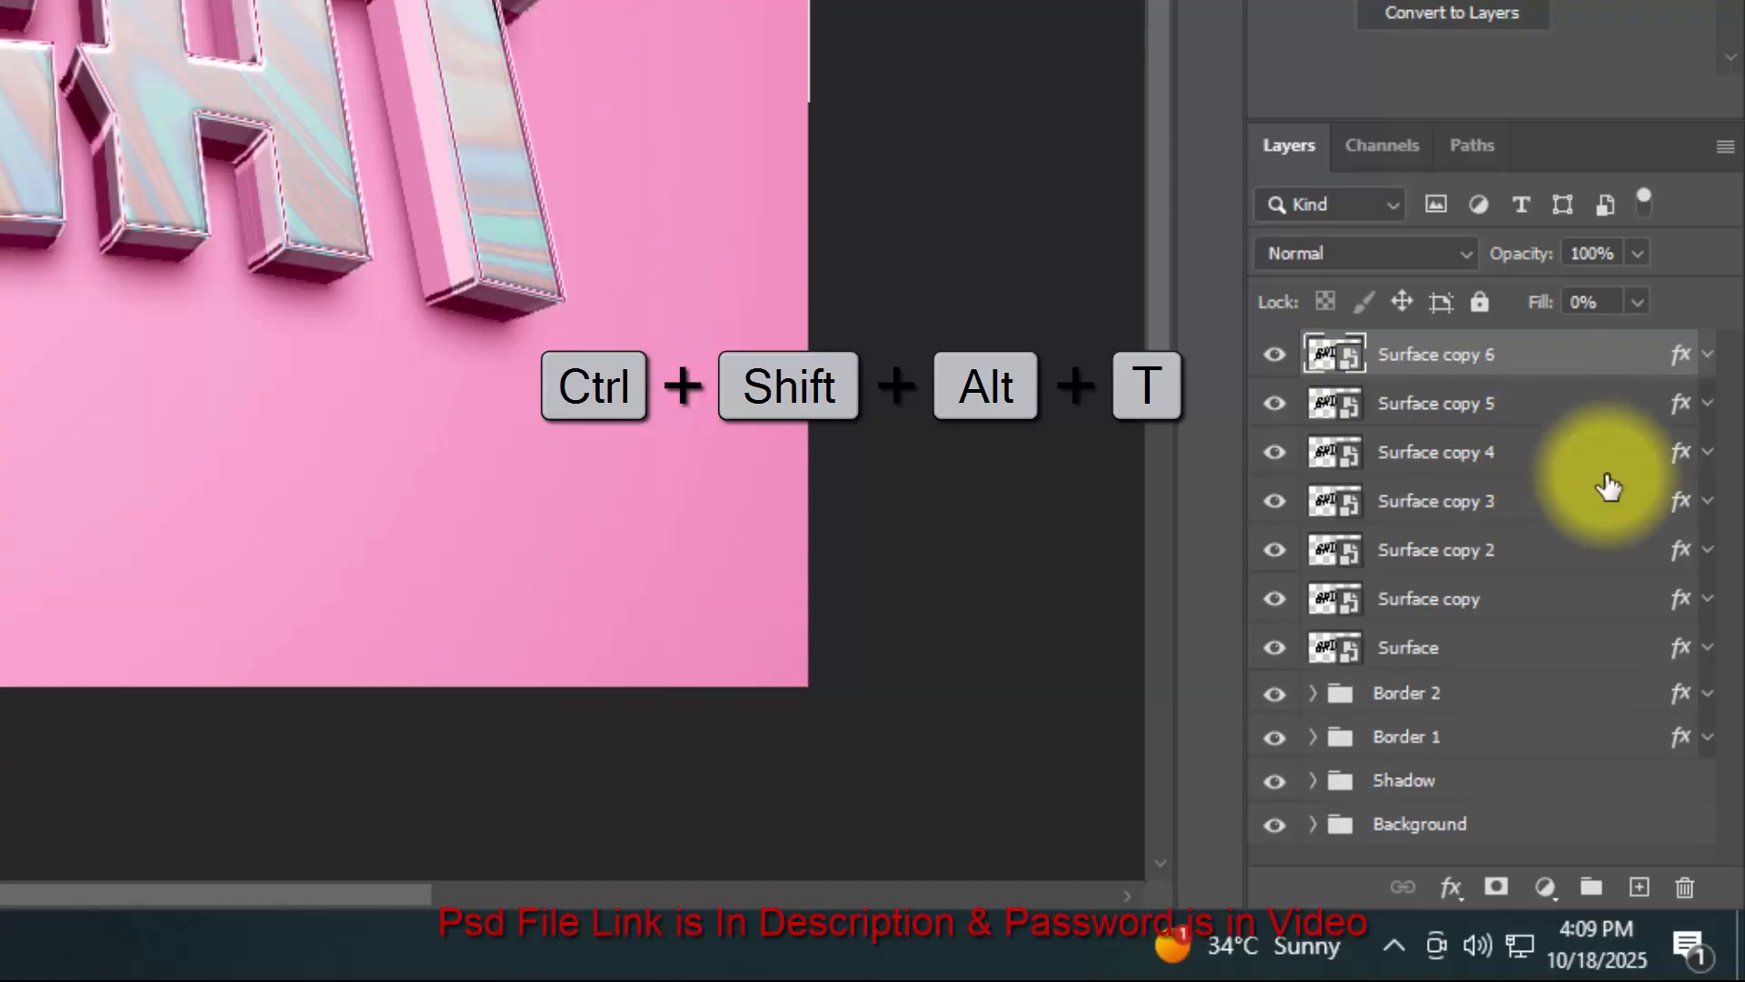
{"action": "left_click", "coordinate": [1480, 406]}
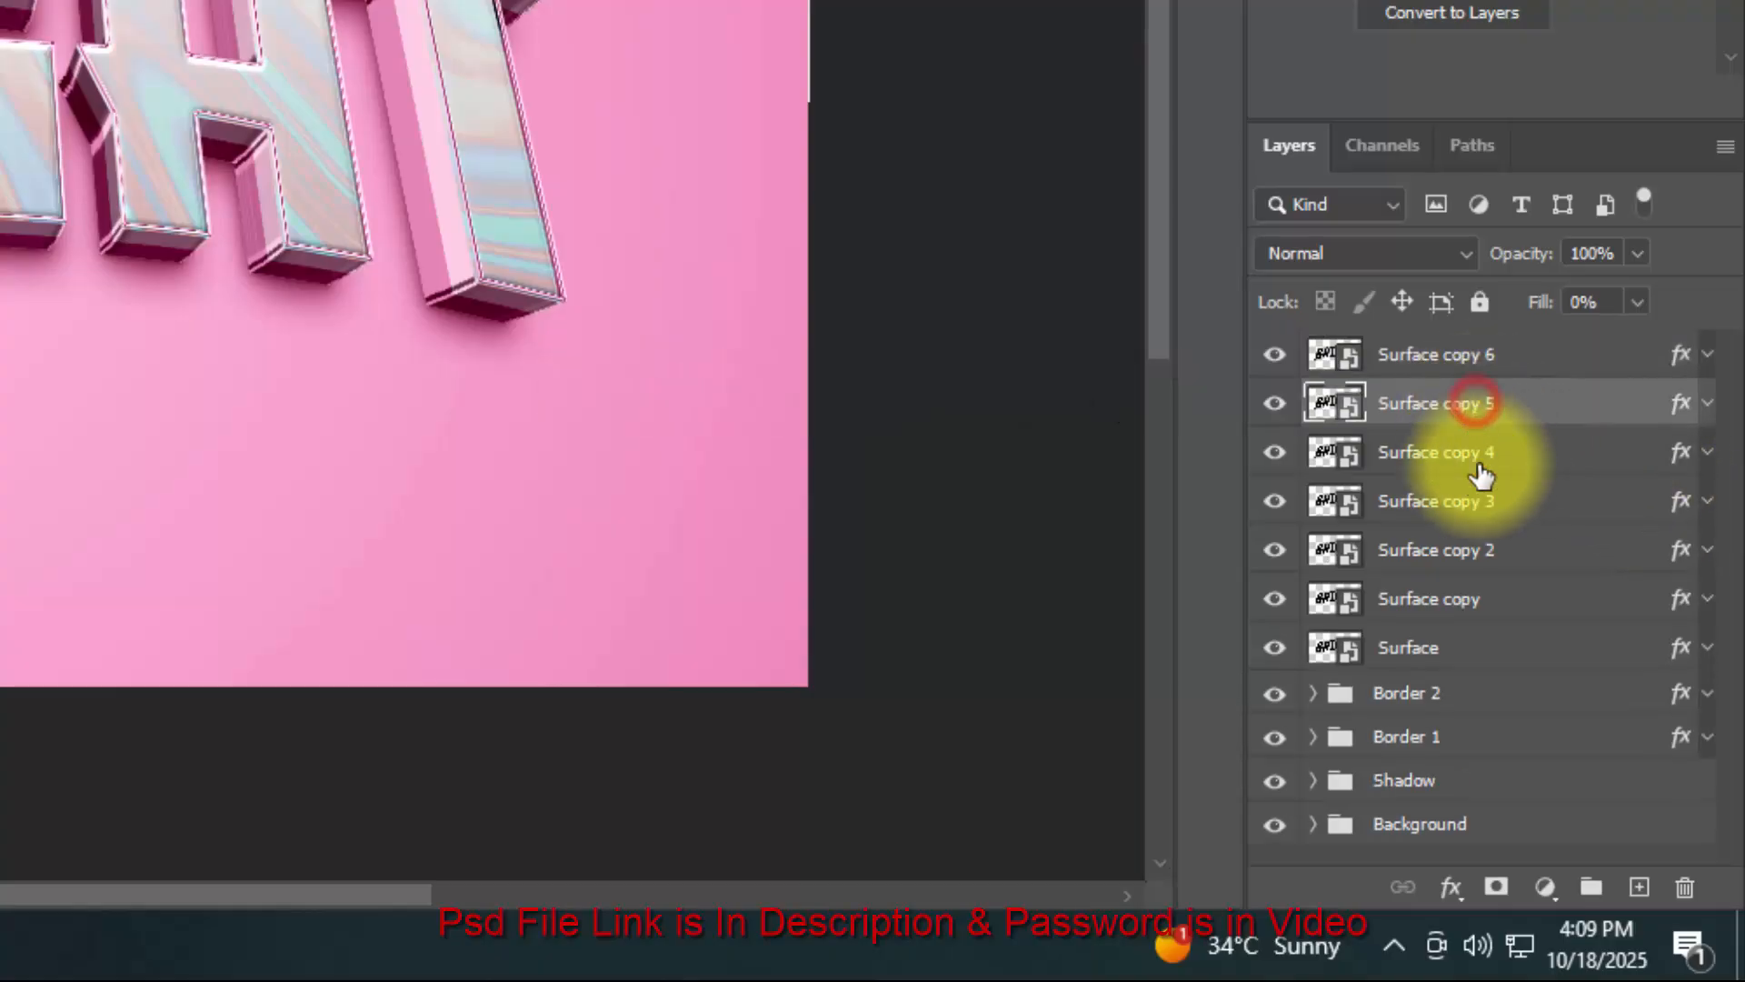
{"action": "left_click", "coordinate": [1446, 653], "text": "shift"}
{"action": "left_click", "coordinate": [1591, 887]}
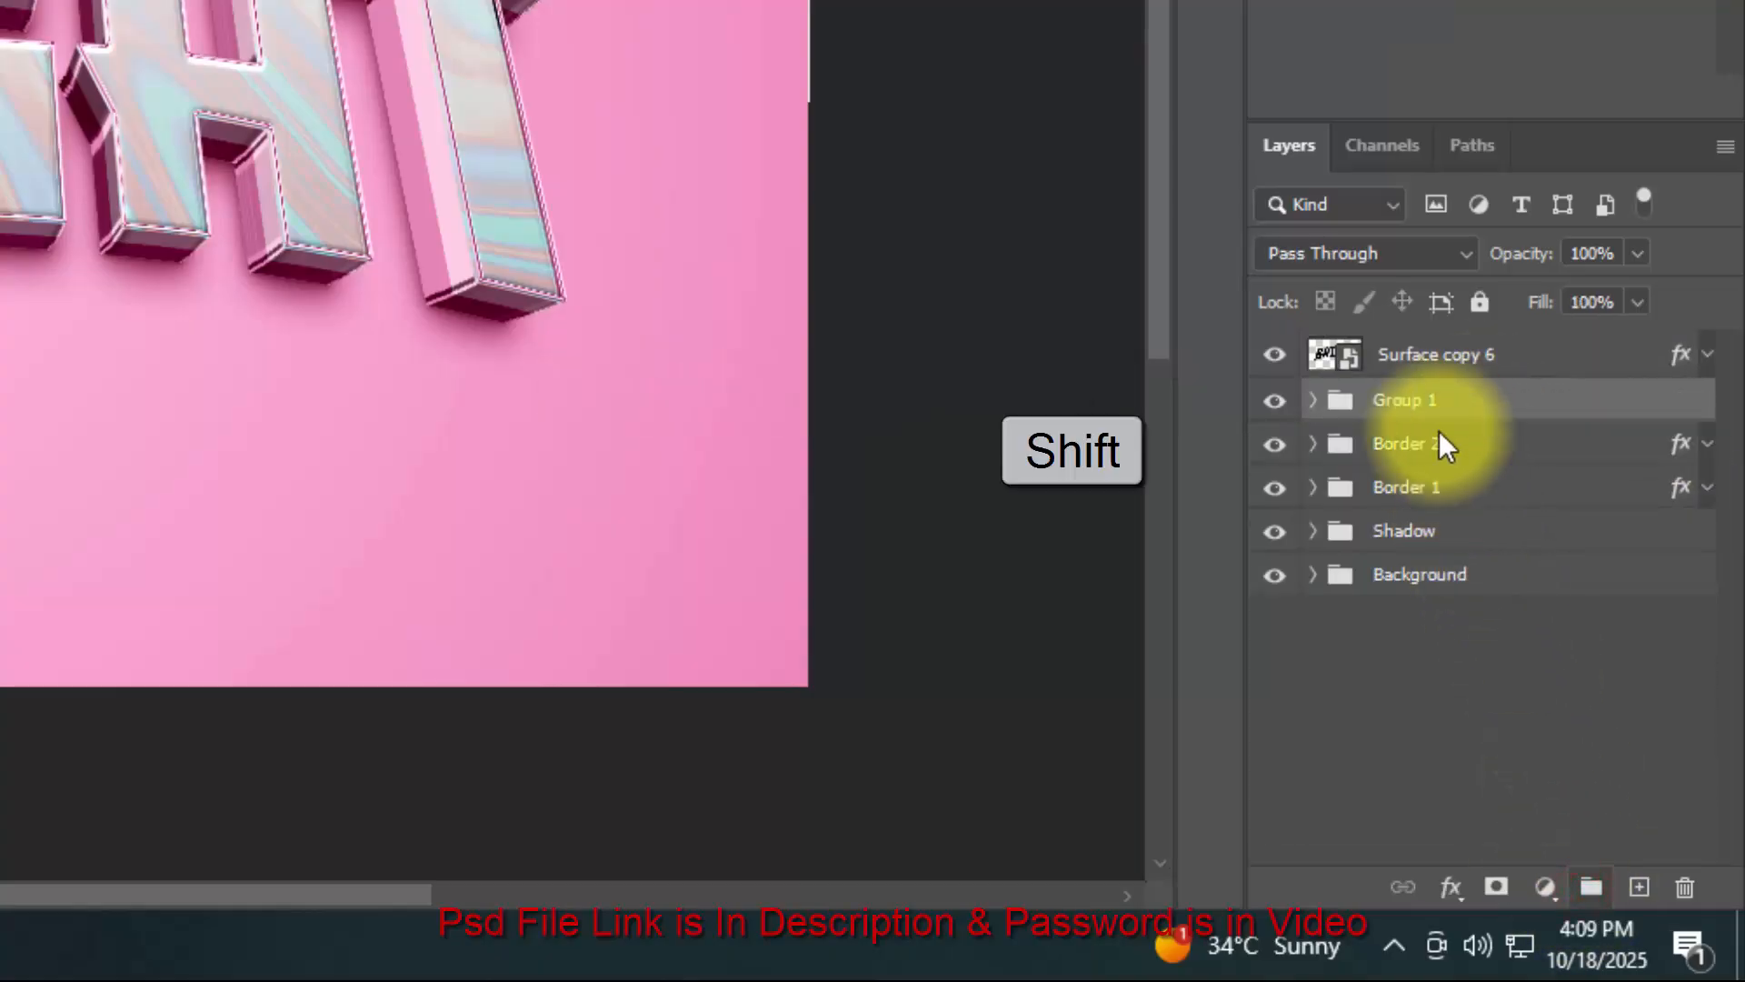
{"action": "left_click", "coordinate": [1426, 405]}
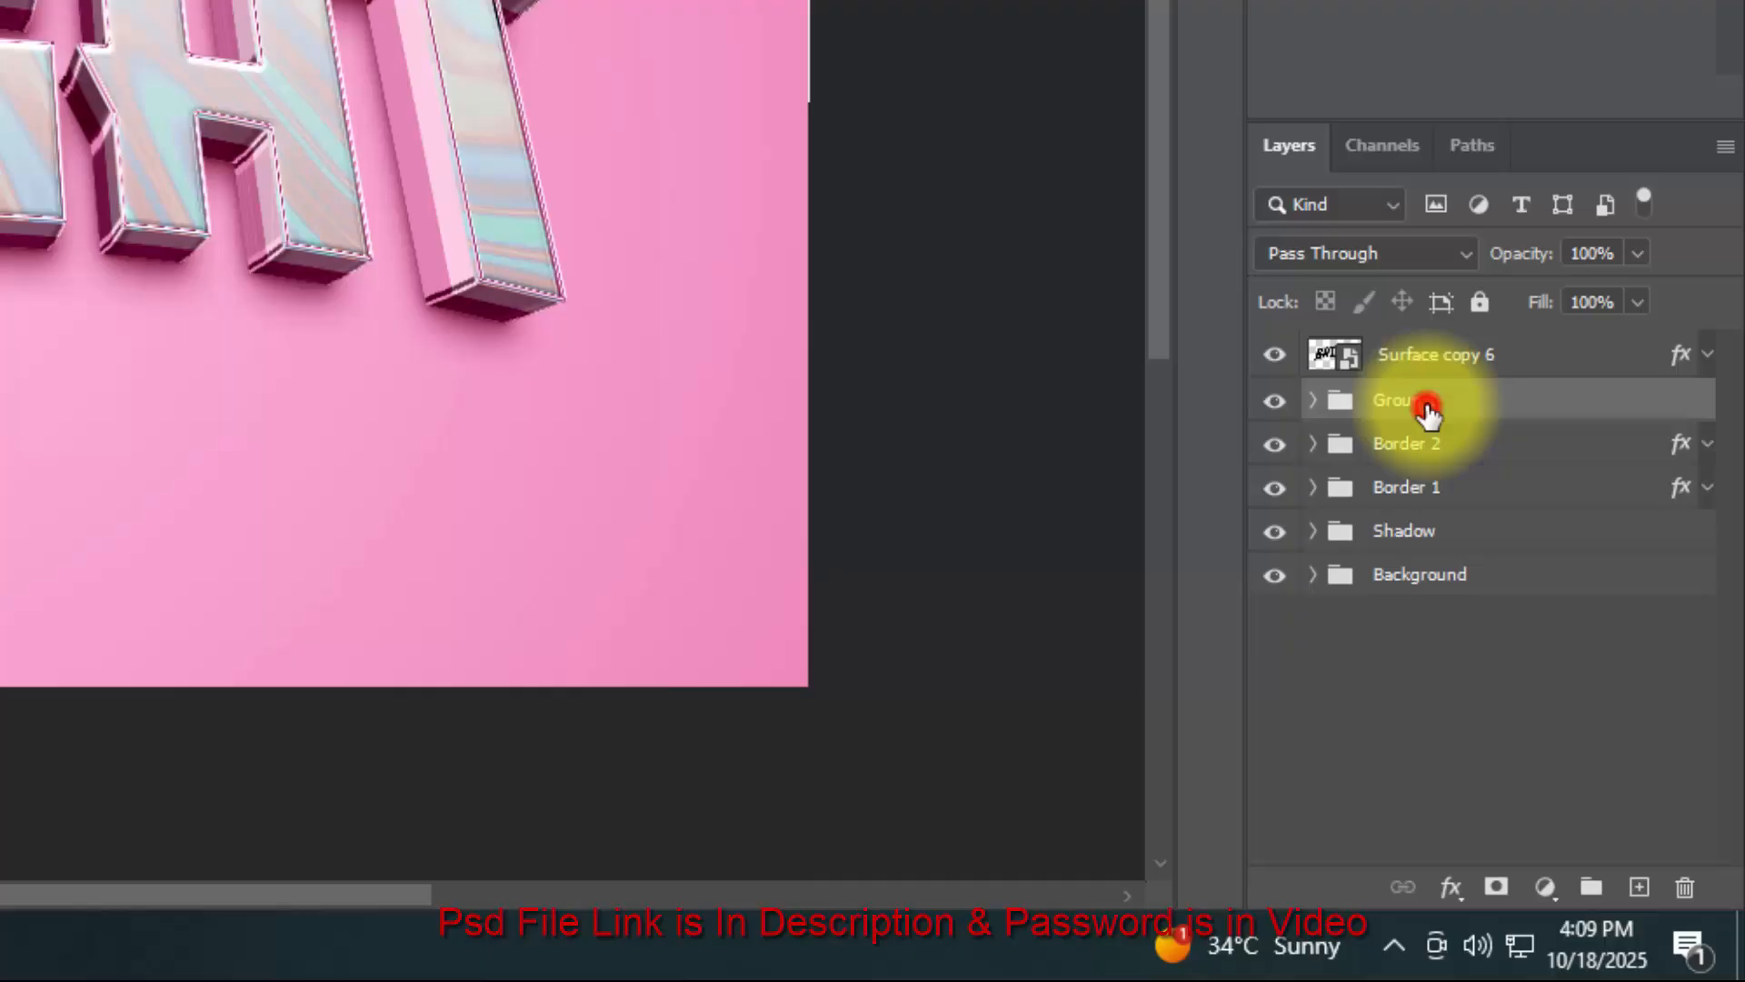
Rename the Surface copy 6 layer as "Change your text from here".
{"action": "double_click", "coordinate": [1434, 352]}
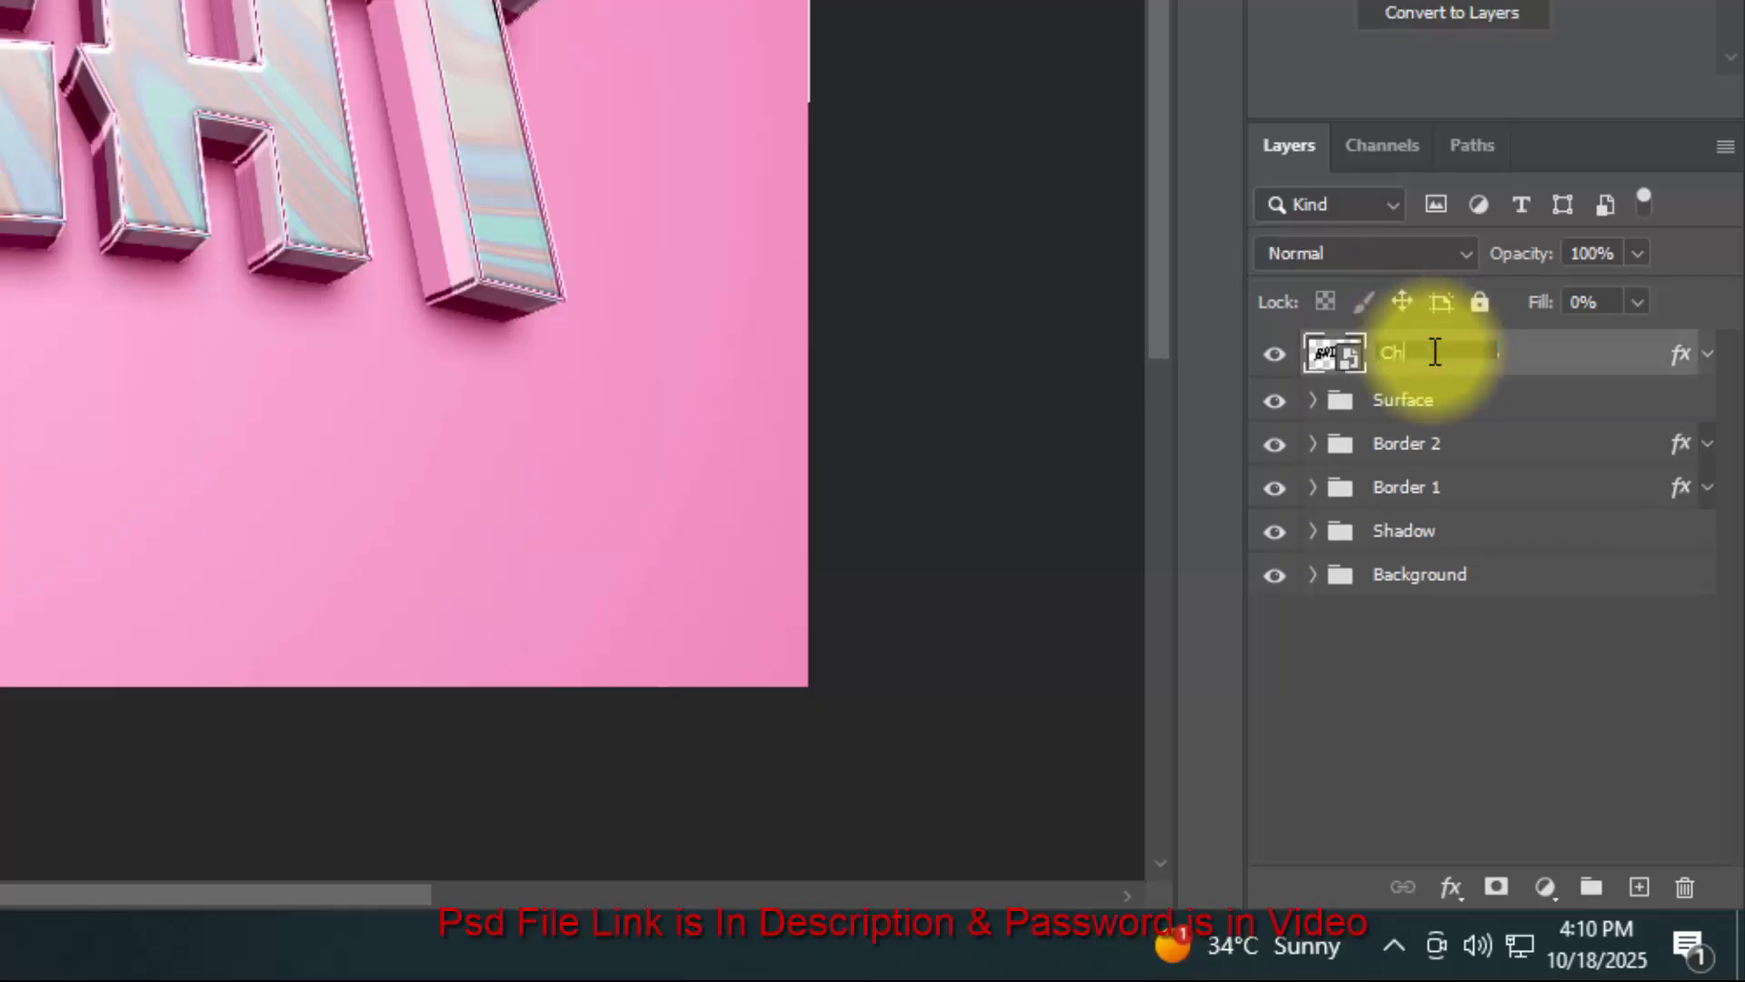
{"action": "type", "text": "Change yo"}
{"action": "type", "text": "ur text from here"}
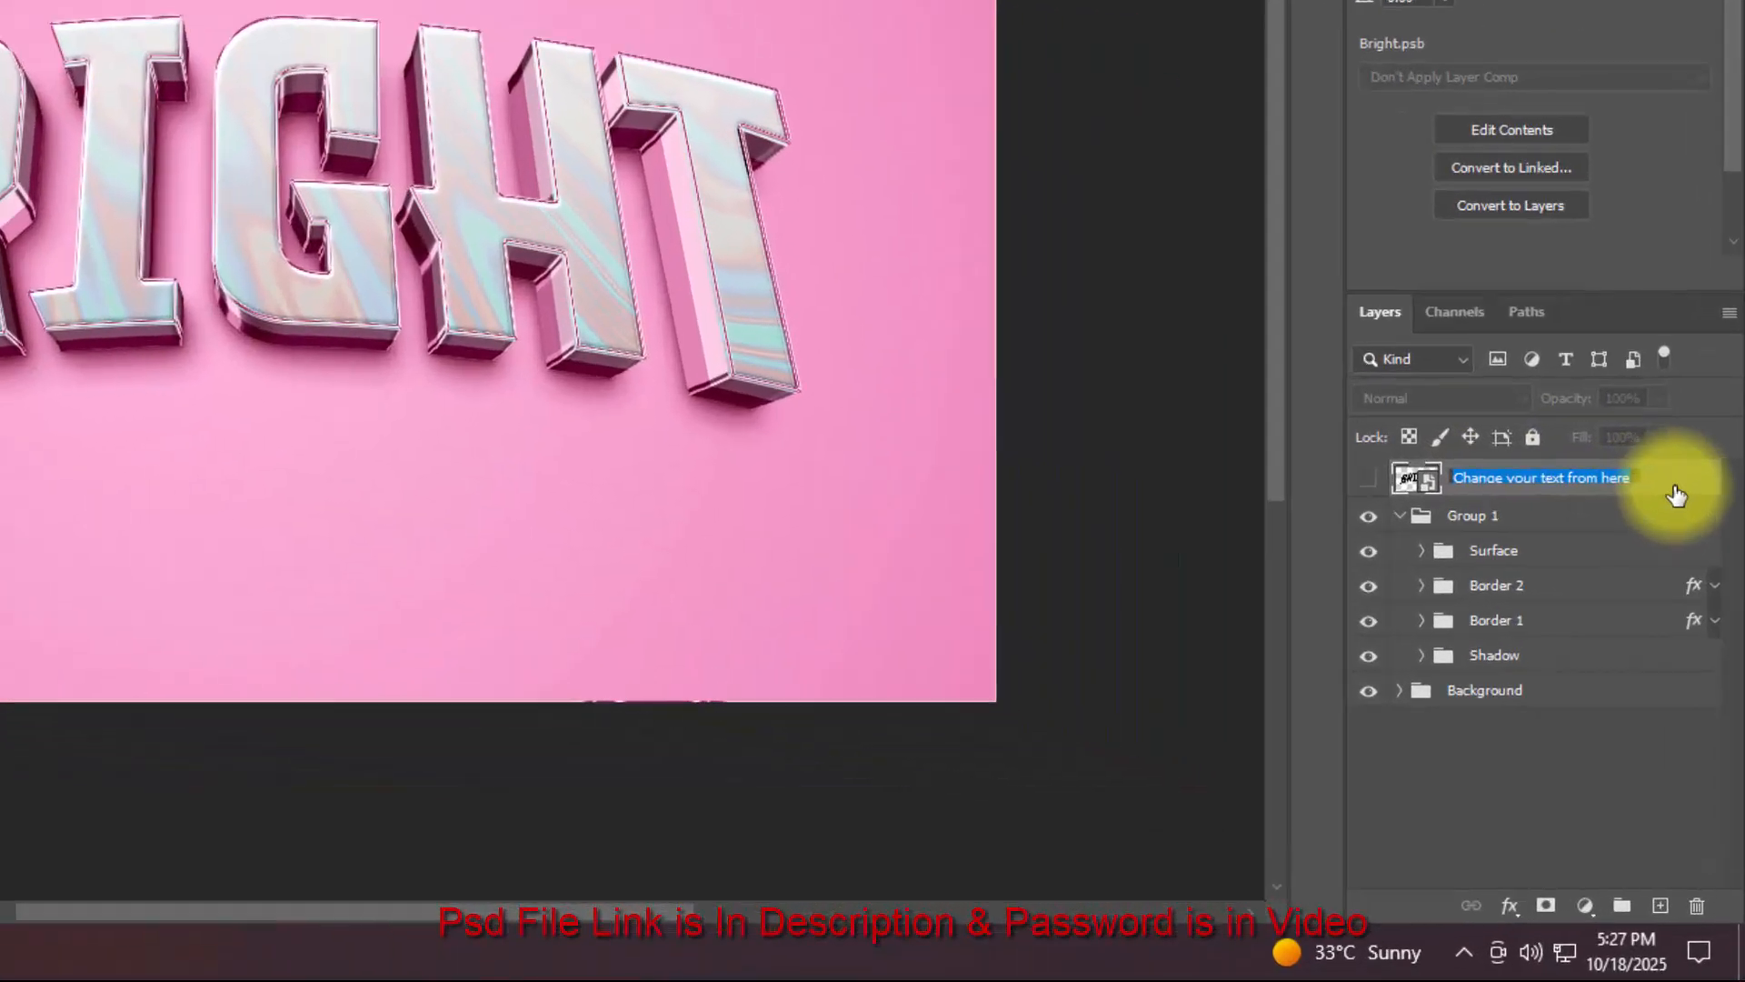
Add a new empty layer and place it between the "Change your text from here" layer and Group 1.
{"action": "left_click", "coordinate": [1701, 656]}
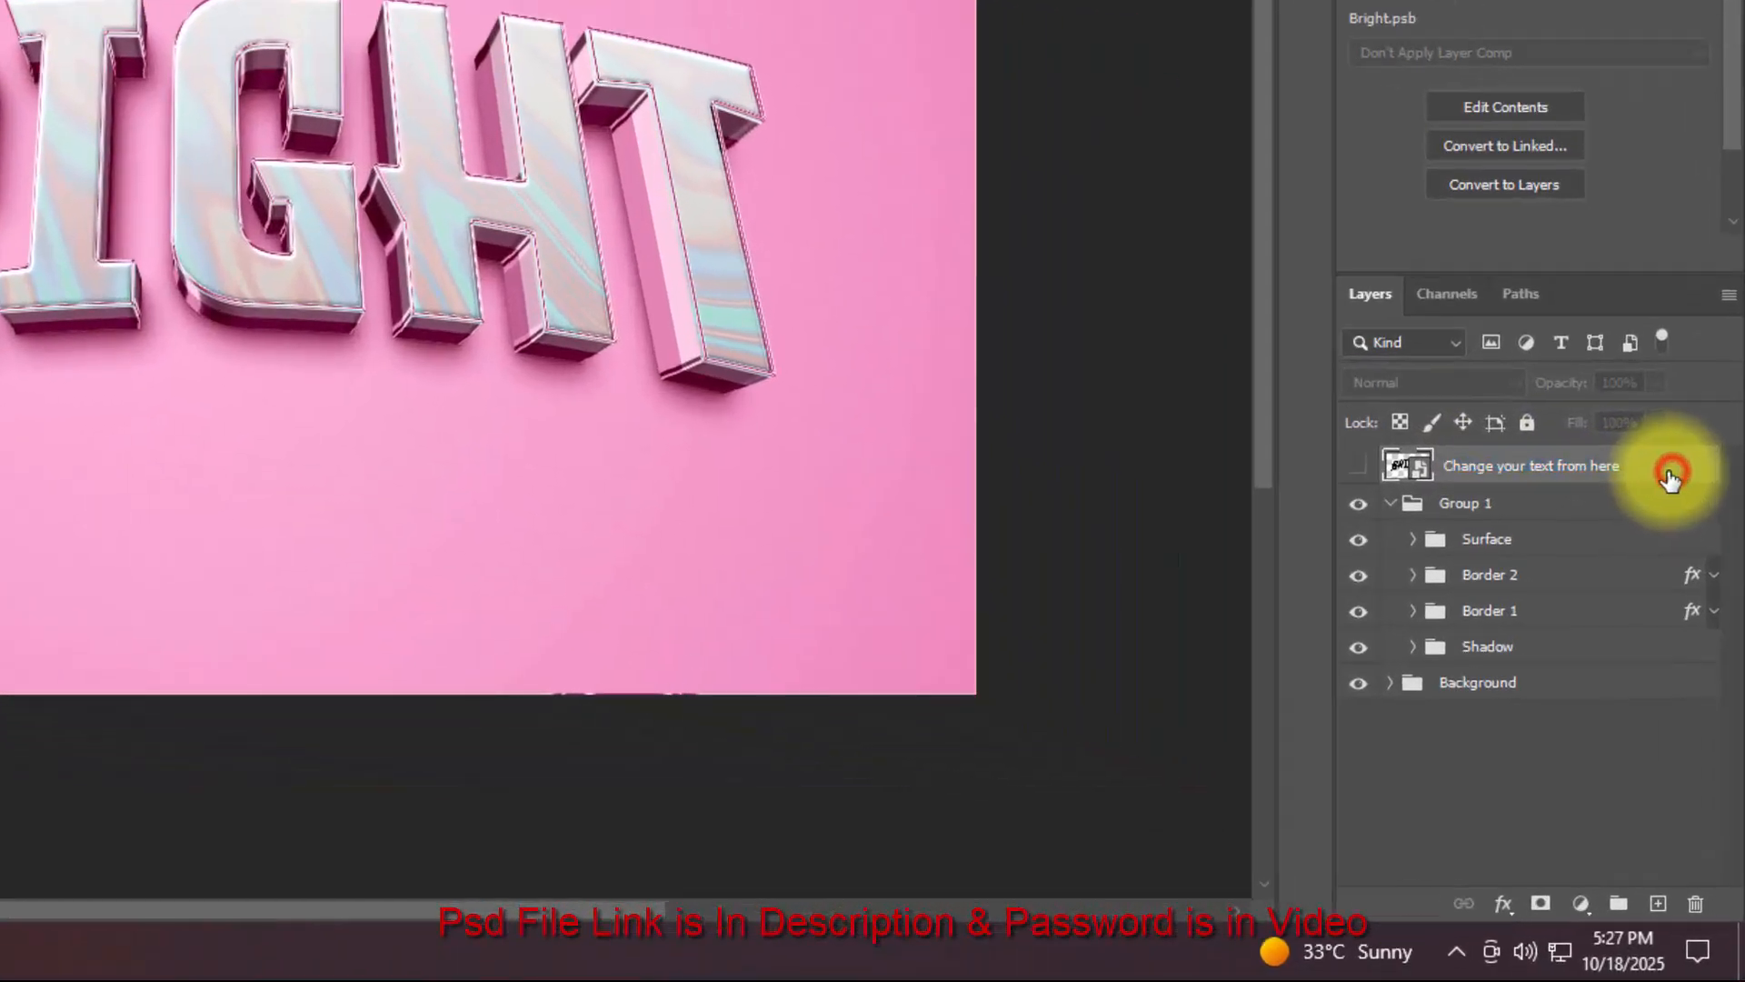
{"action": "left_click", "coordinate": [1656, 909]}
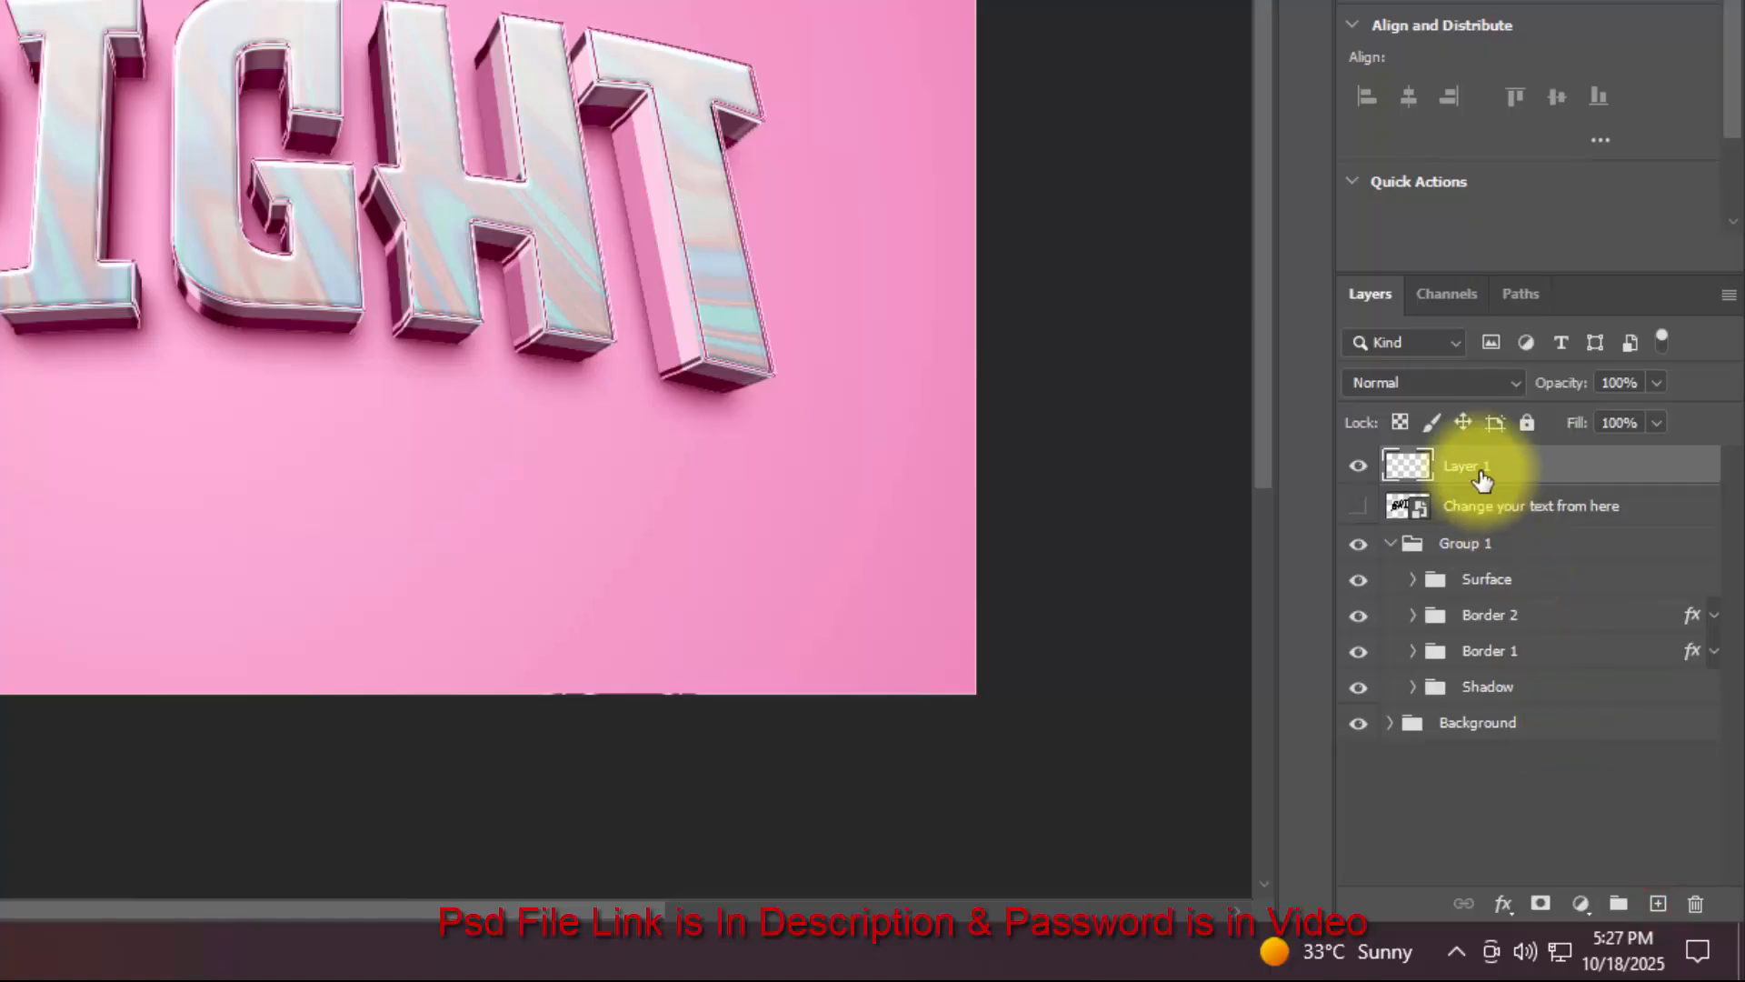
{"action": "left_click_drag", "start_coordinate": [1468, 465], "coordinate": [1454, 526]}
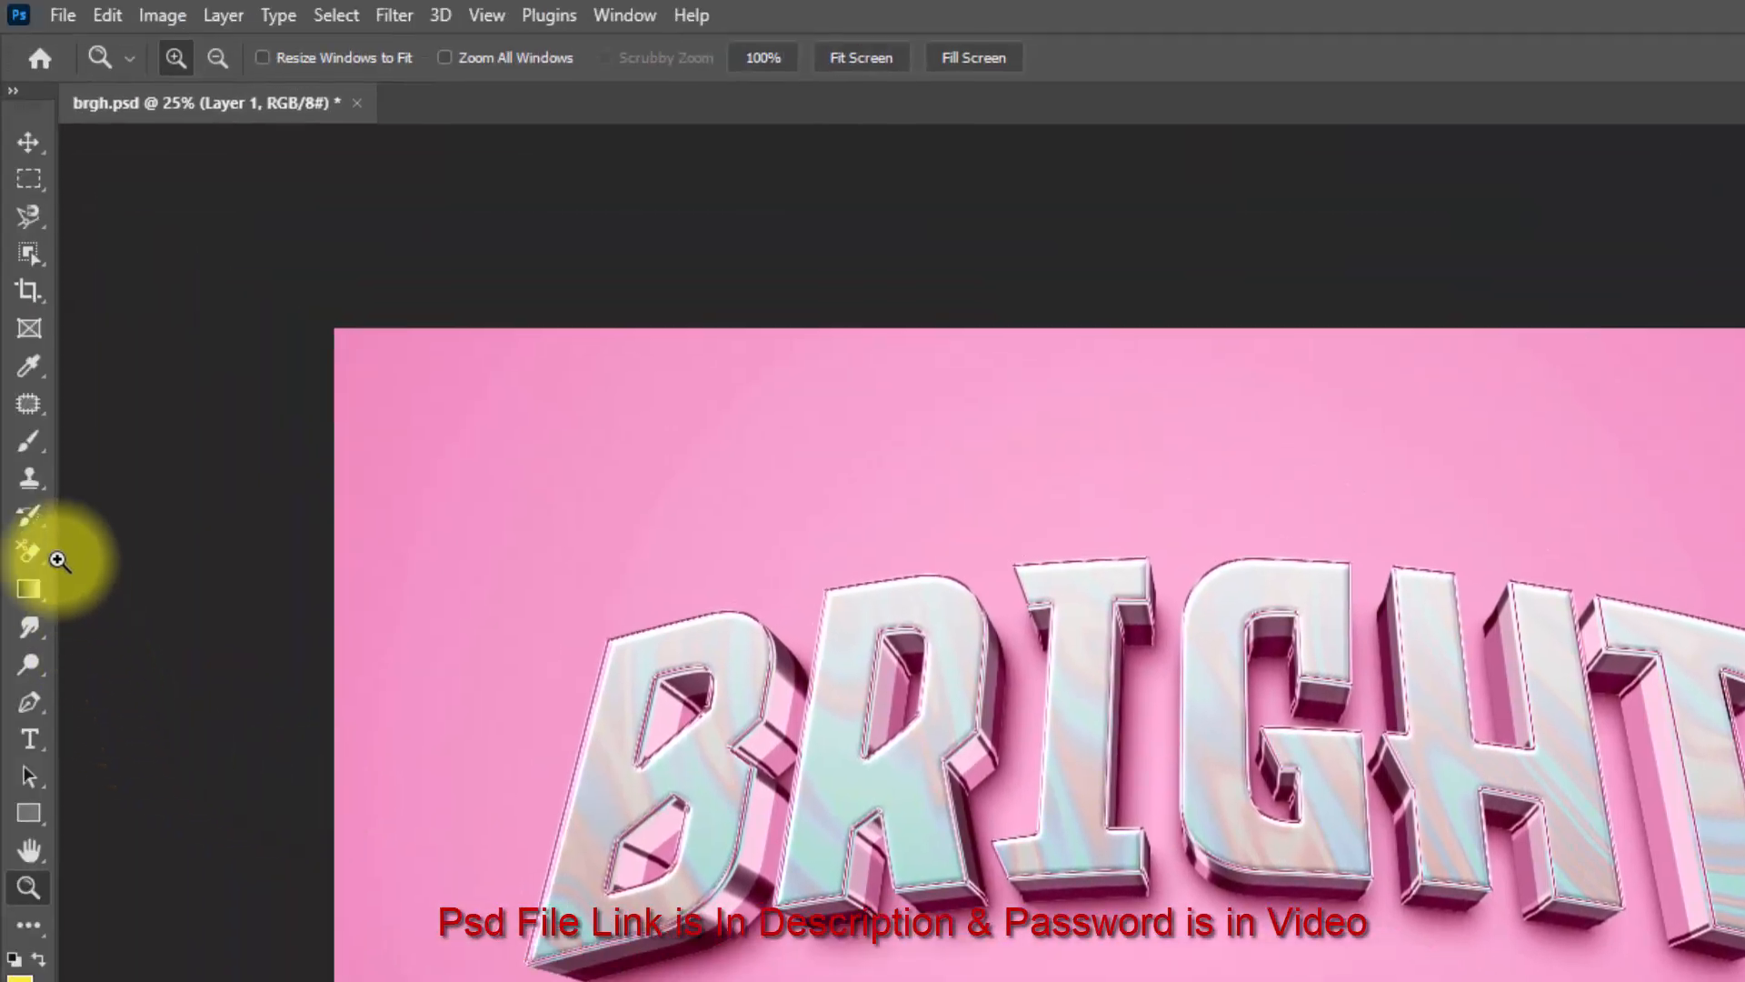
Choose the Brush tool with the rough 50 px tip from the brush settings and enlarge it to span most of the BRIGHT text.
{"action": "left_click", "coordinate": [20, 442]}
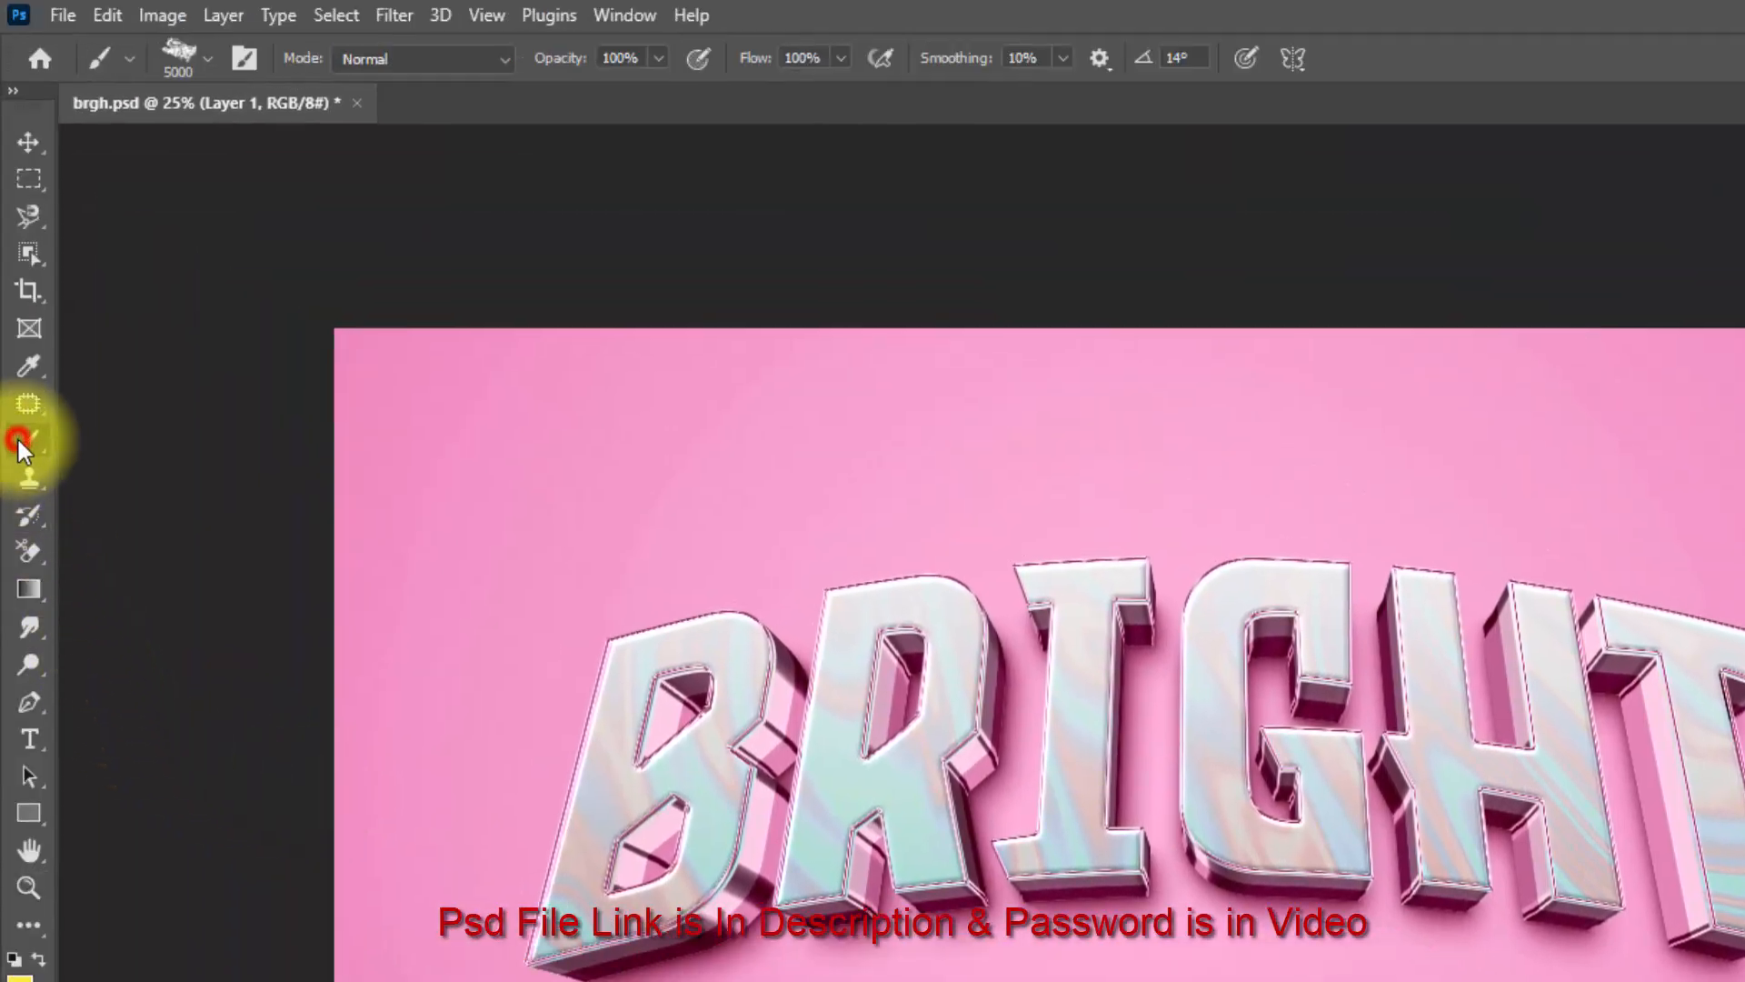
{"action": "left_click", "coordinate": [96, 444]}
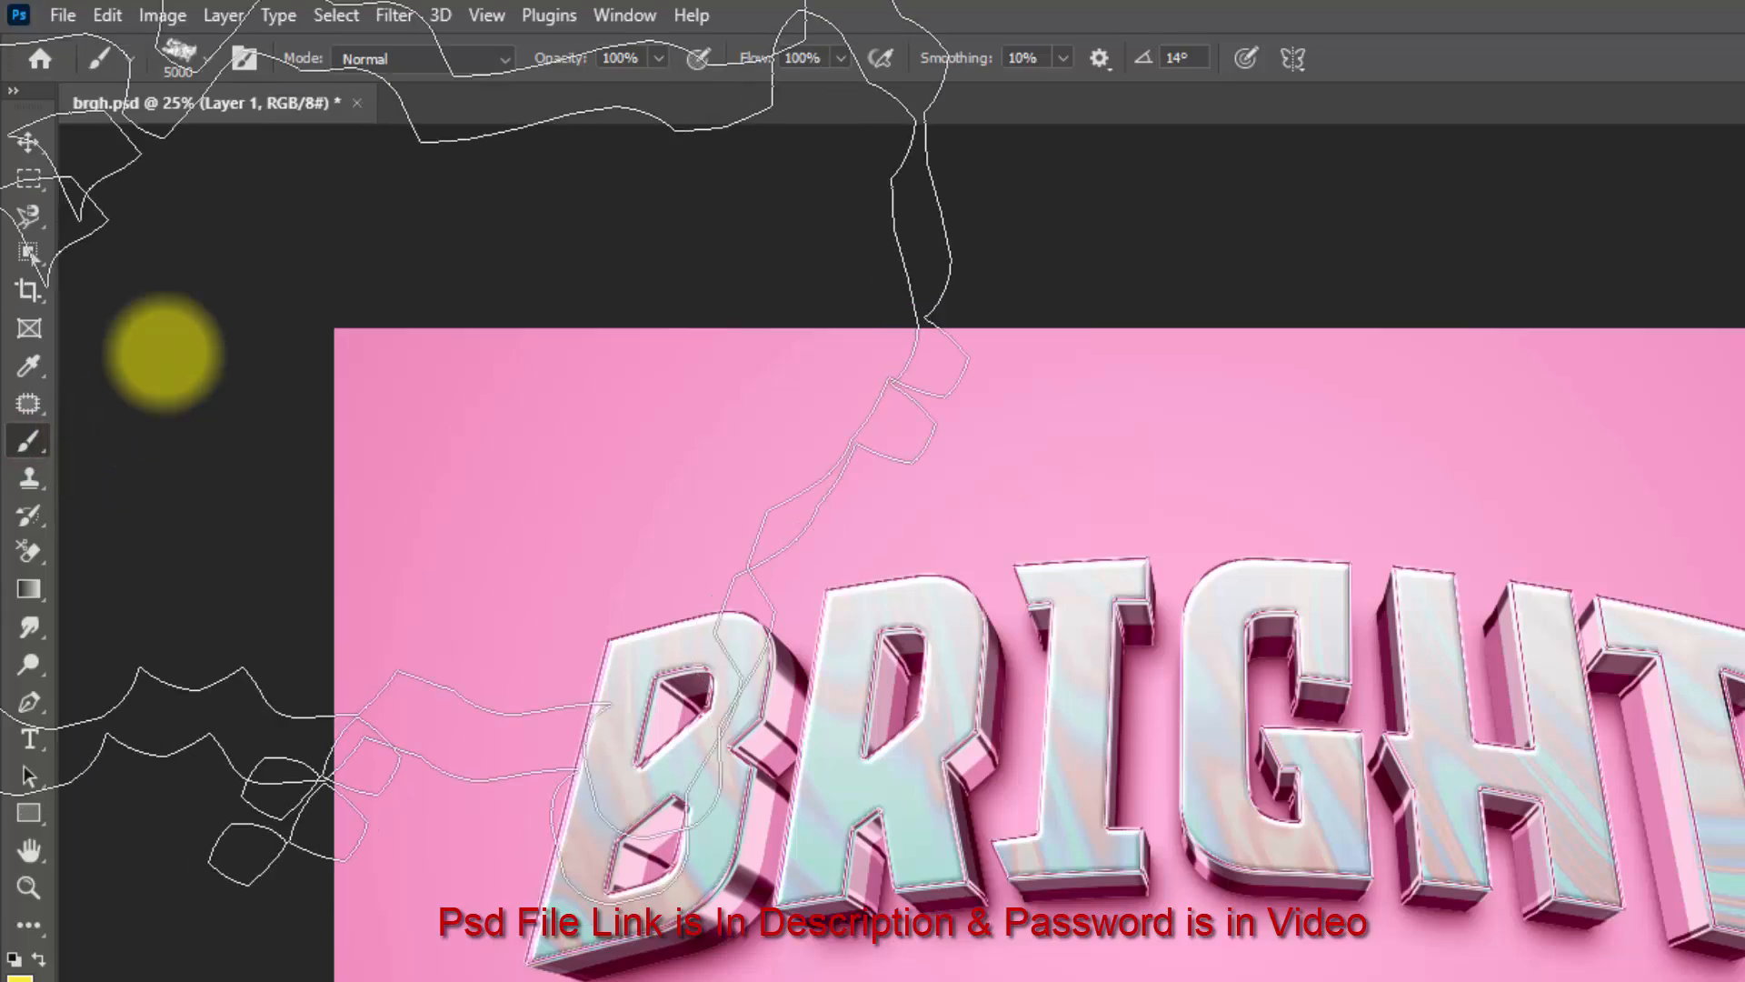
{"action": "left_click", "coordinate": [246, 57]}
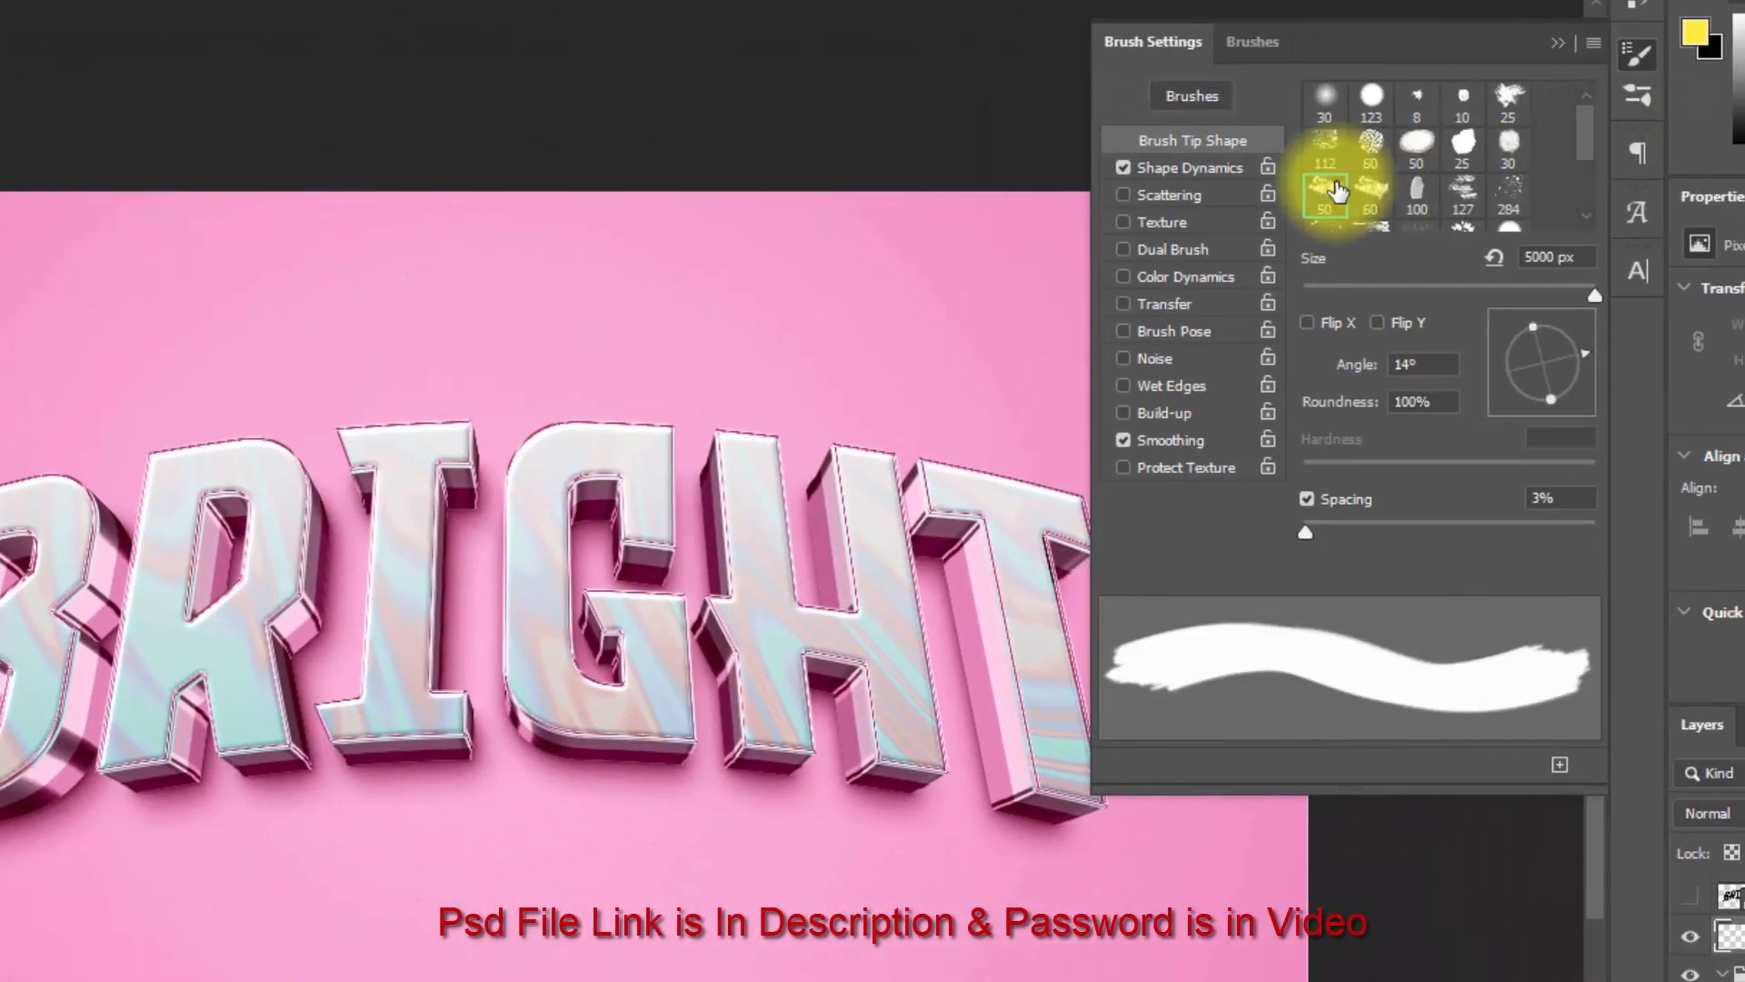
{"action": "left_click", "coordinate": [1334, 190]}
{"action": "left_click", "coordinate": [1556, 257]}
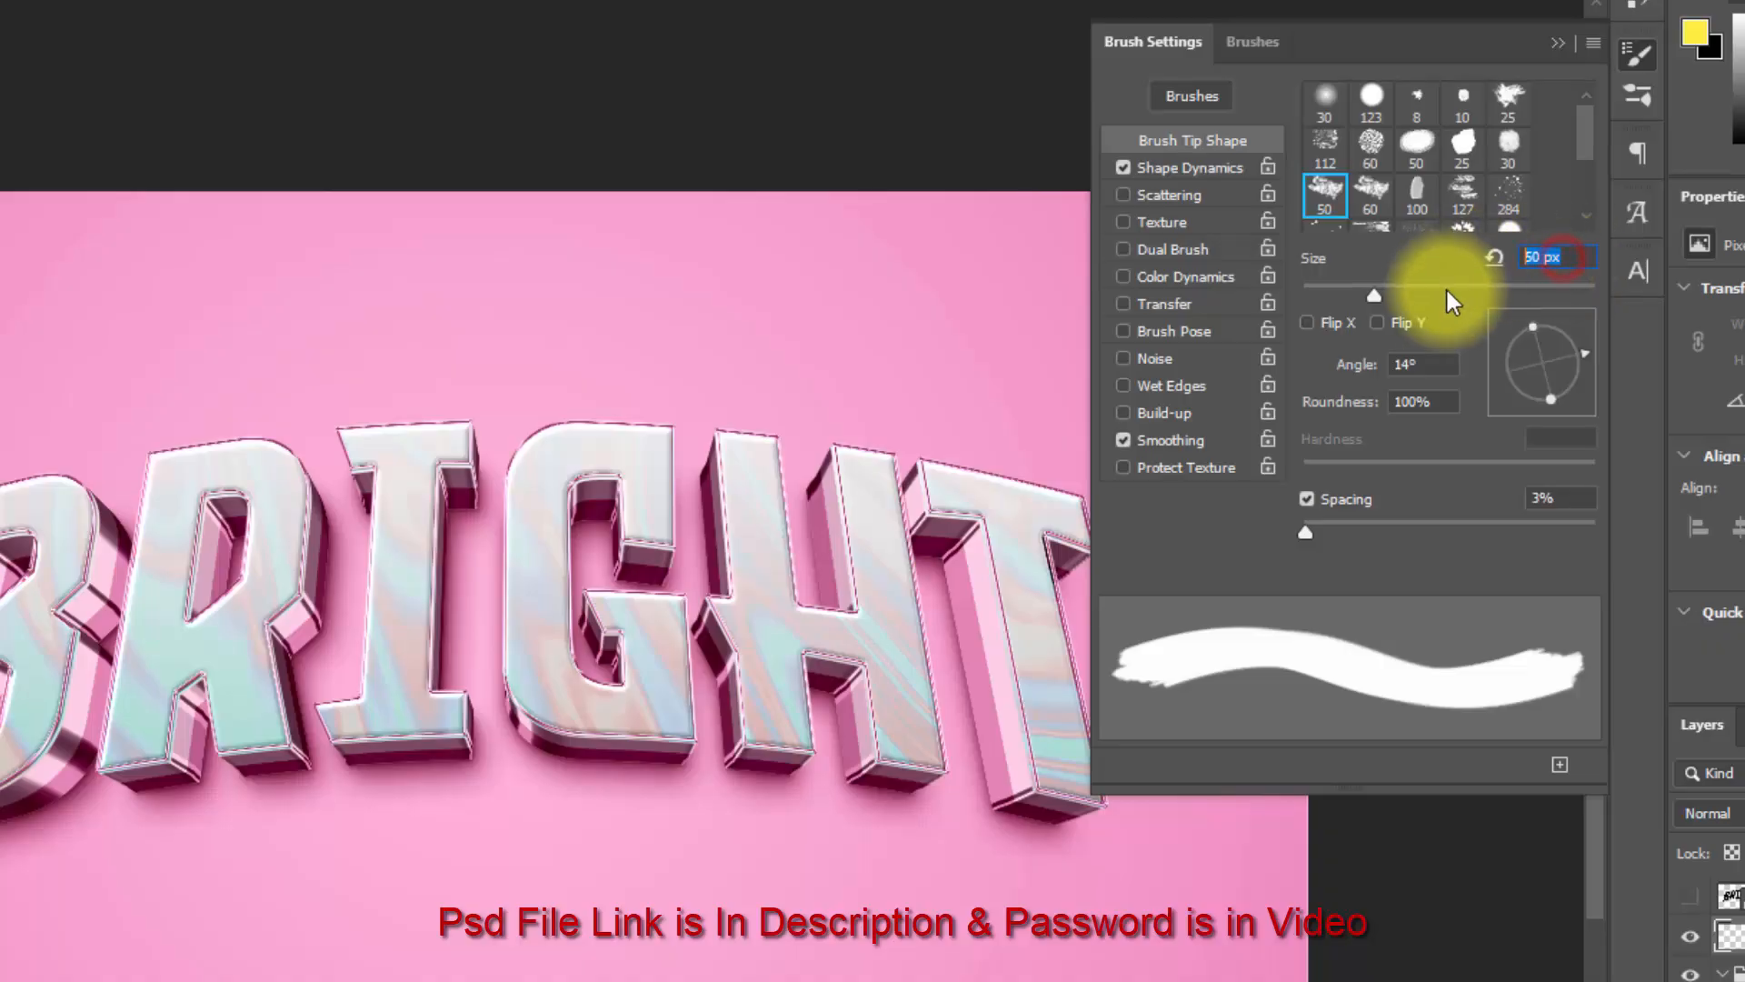
{"action": "left_click_drag", "start_coordinate": [1376, 294], "coordinate": [1583, 296]}
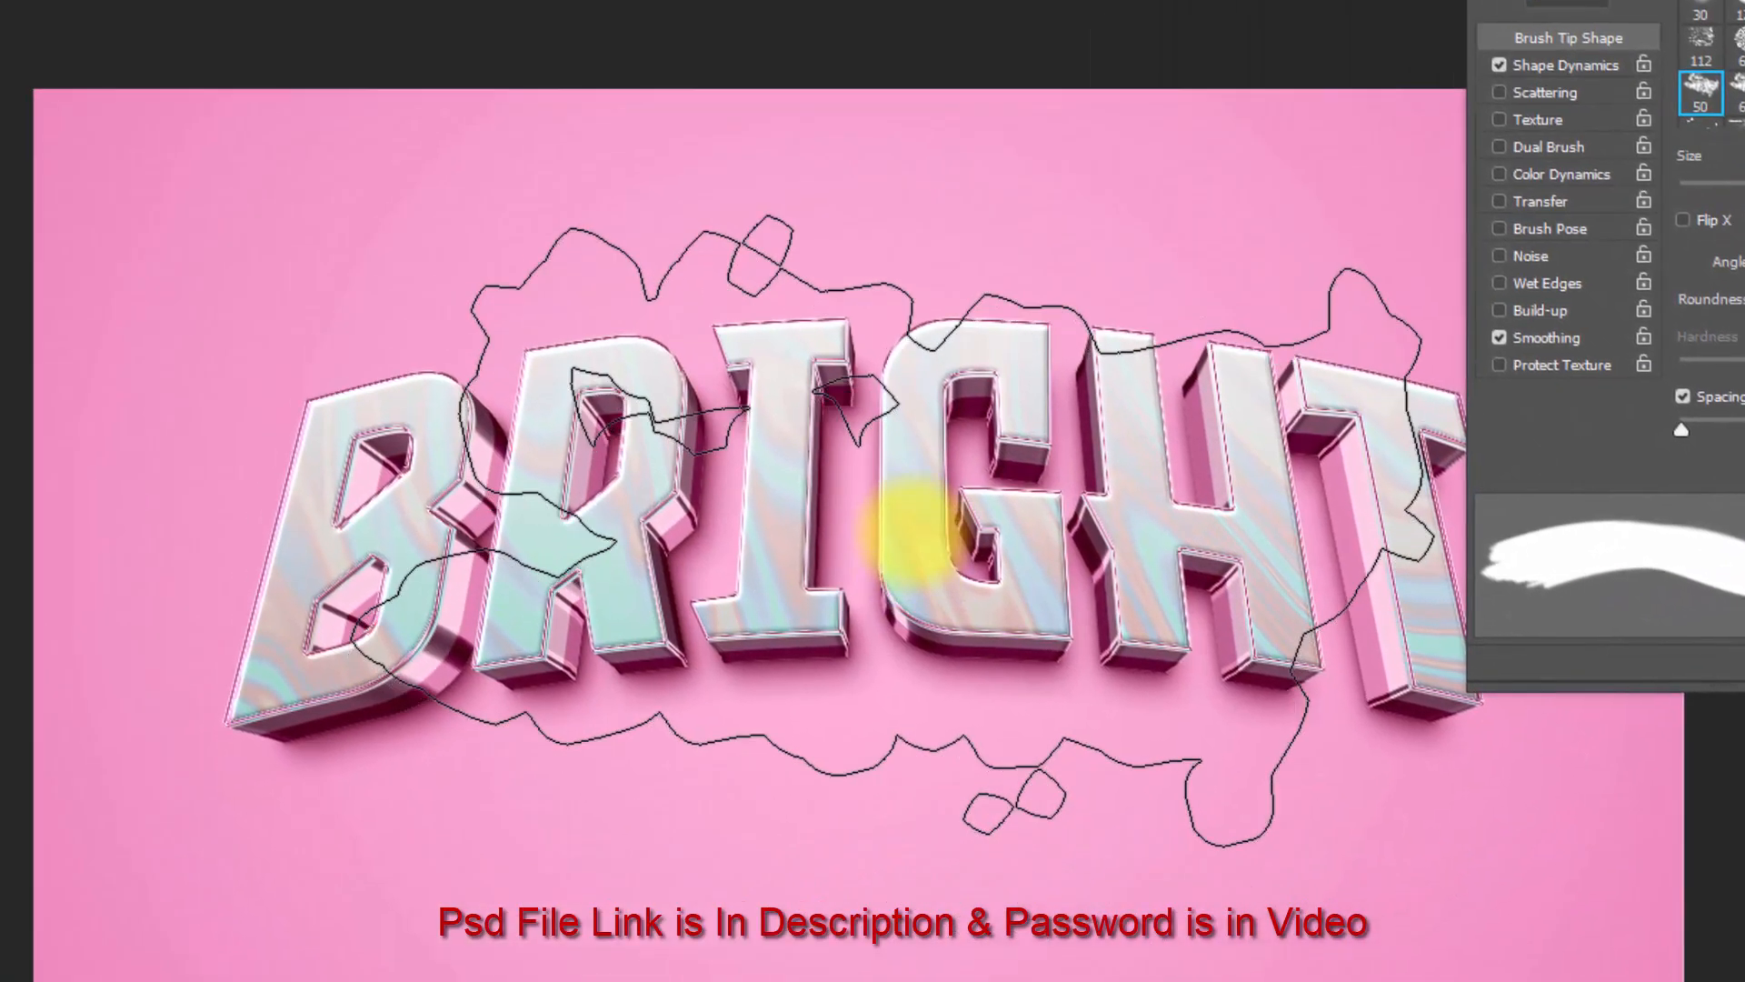
Stamp the rough brush over the BRIGHT text once in yellow and once in pale cream on the new empty layer.
{"action": "left_click", "coordinate": [913, 533]}
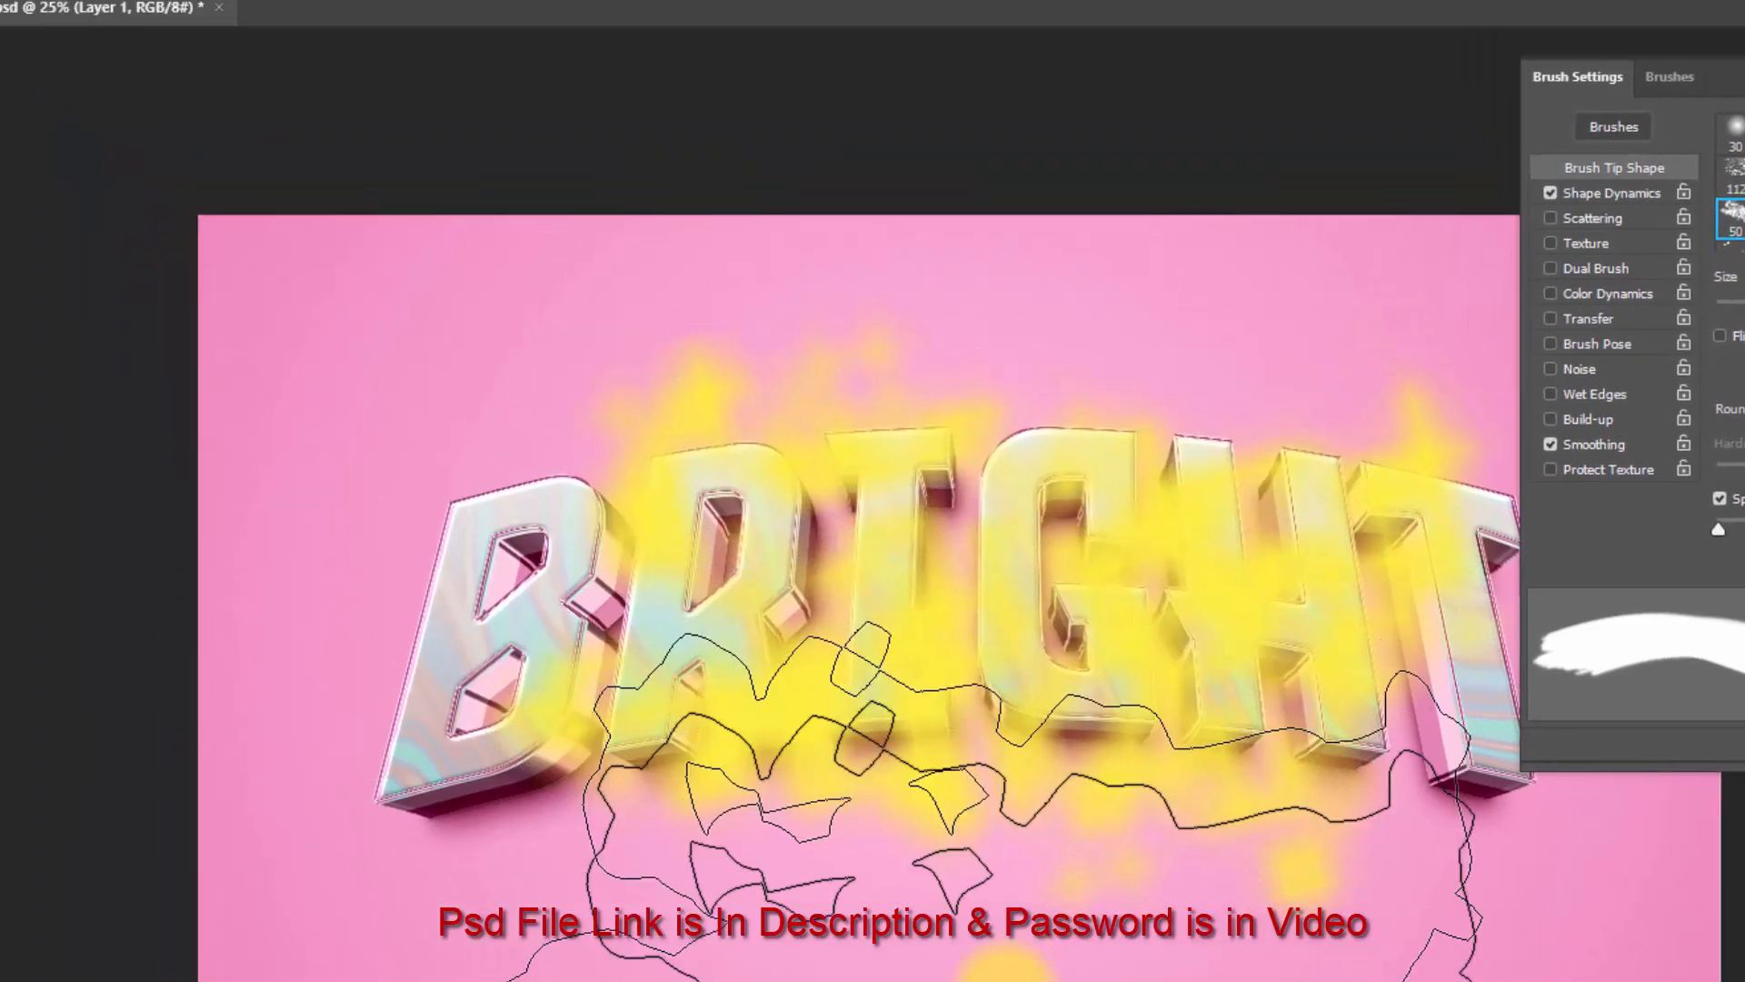
{"action": "key", "text": "F5"}
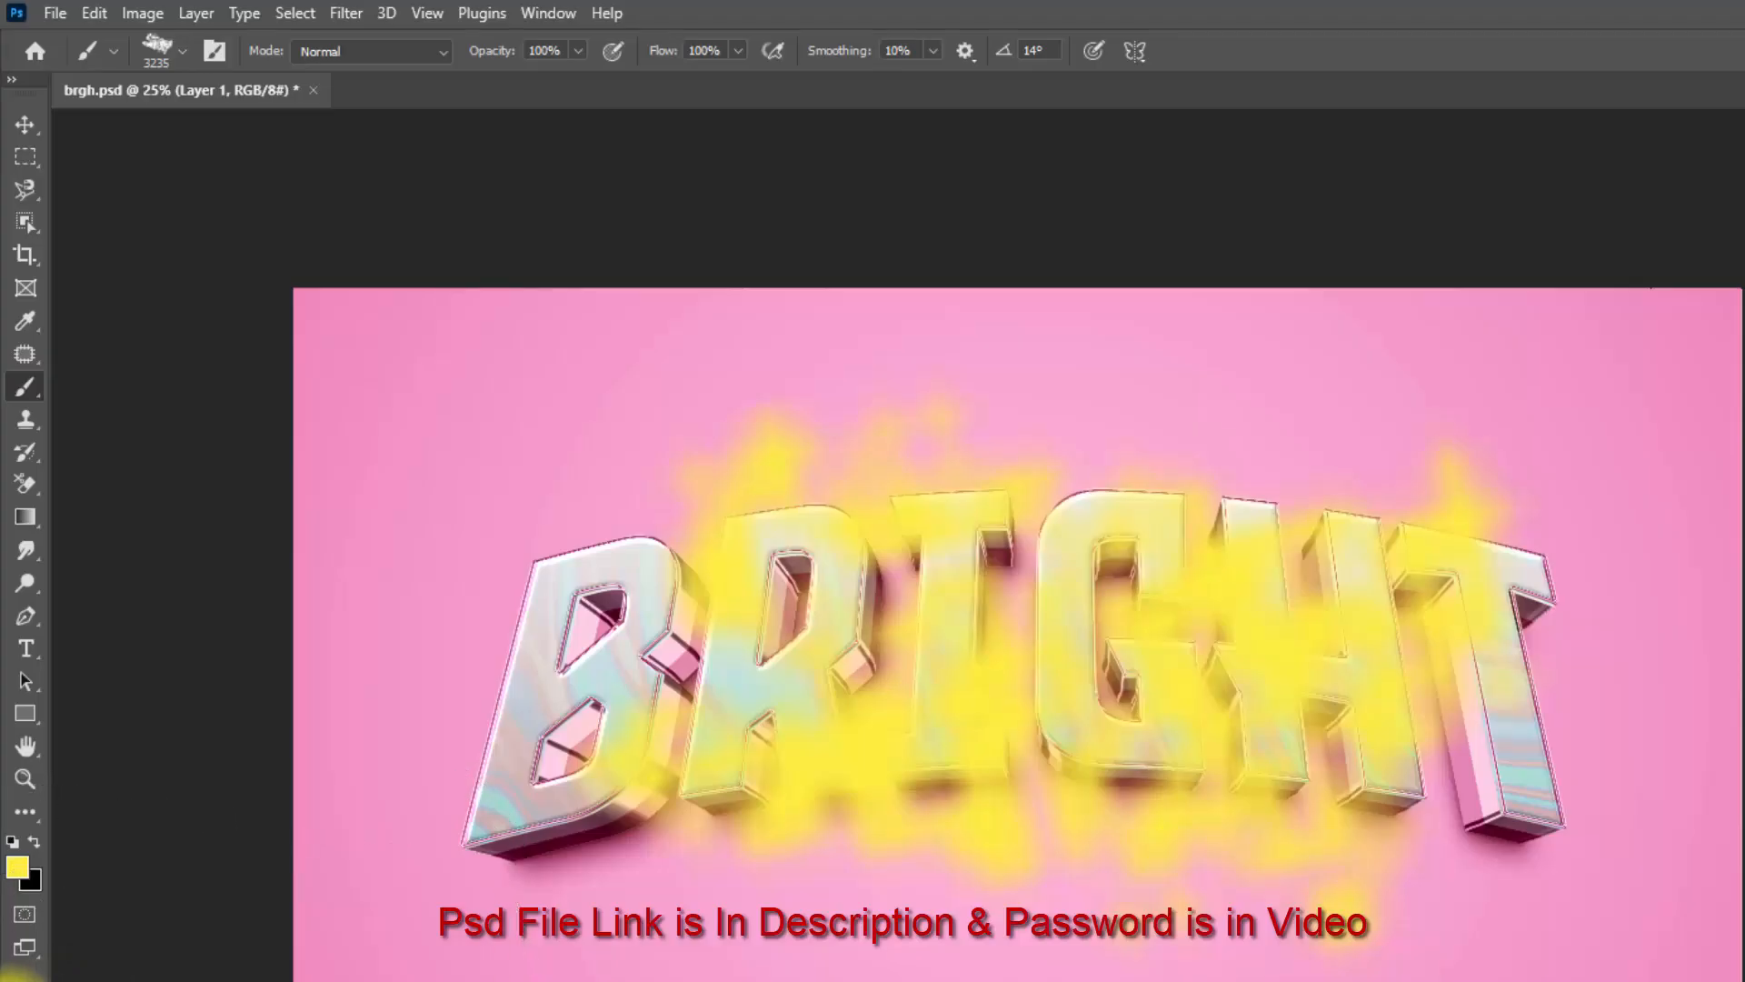
{"action": "left_click", "coordinate": [16, 871]}
{"action": "left_click", "coordinate": [1234, 784]}
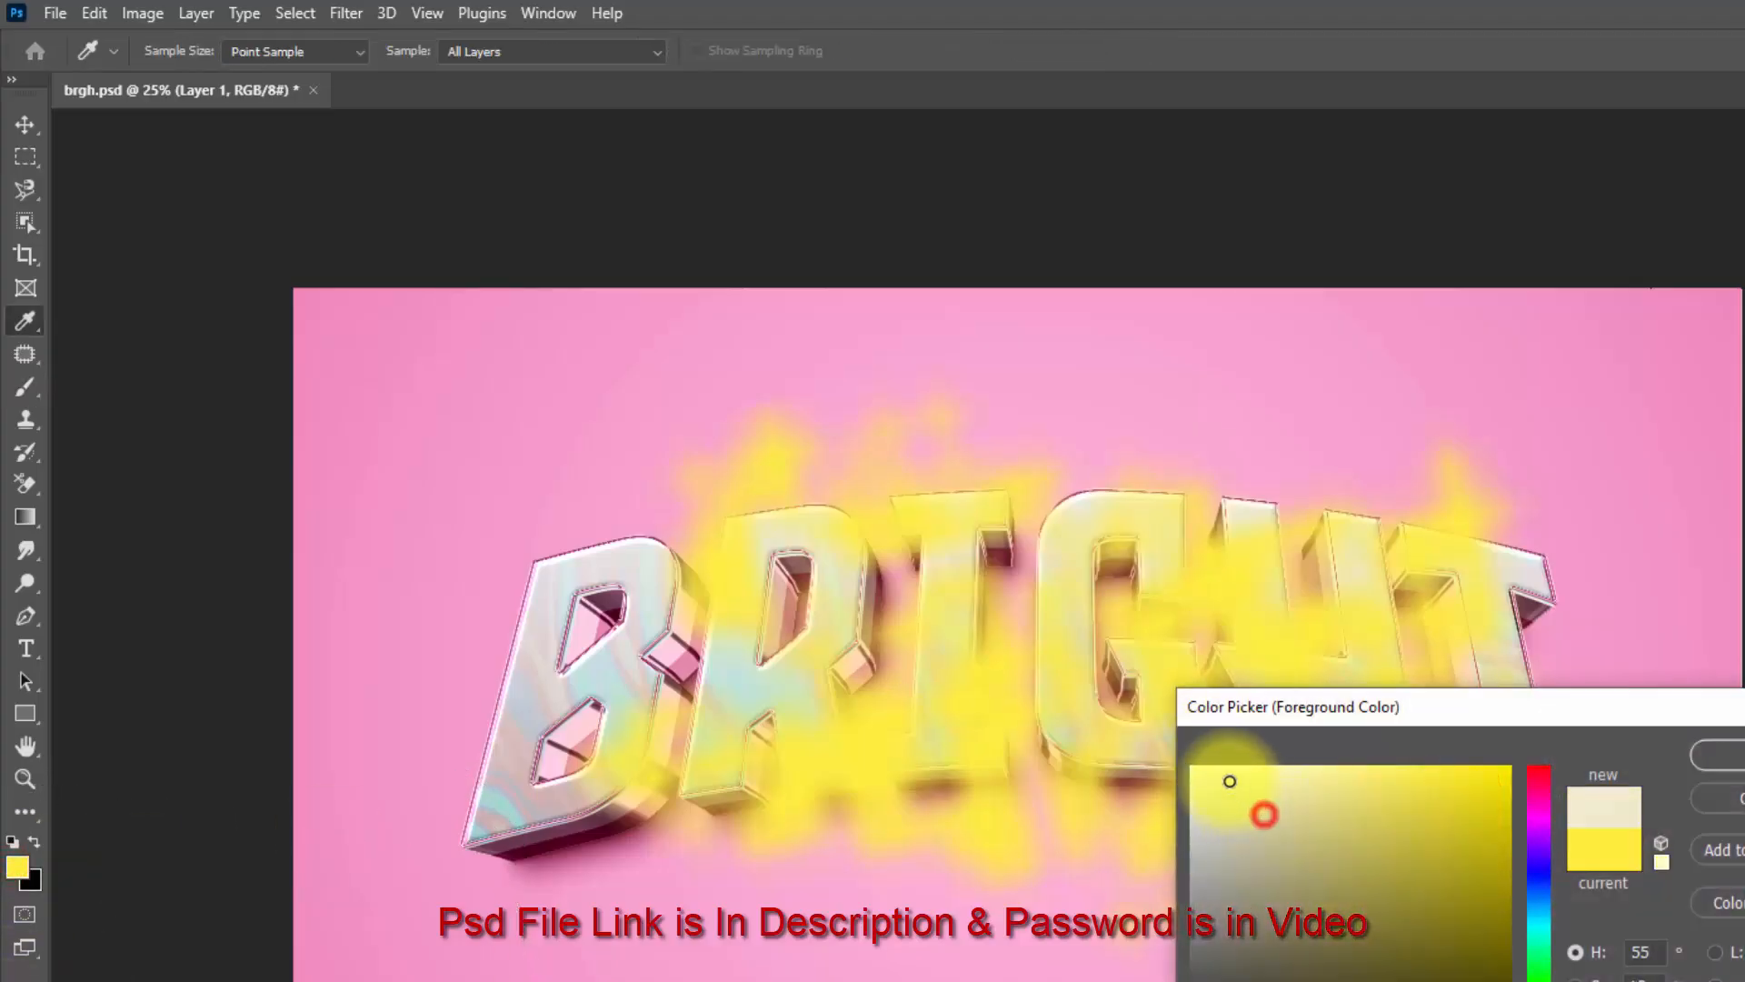
{"action": "left_click", "coordinate": [1734, 756]}
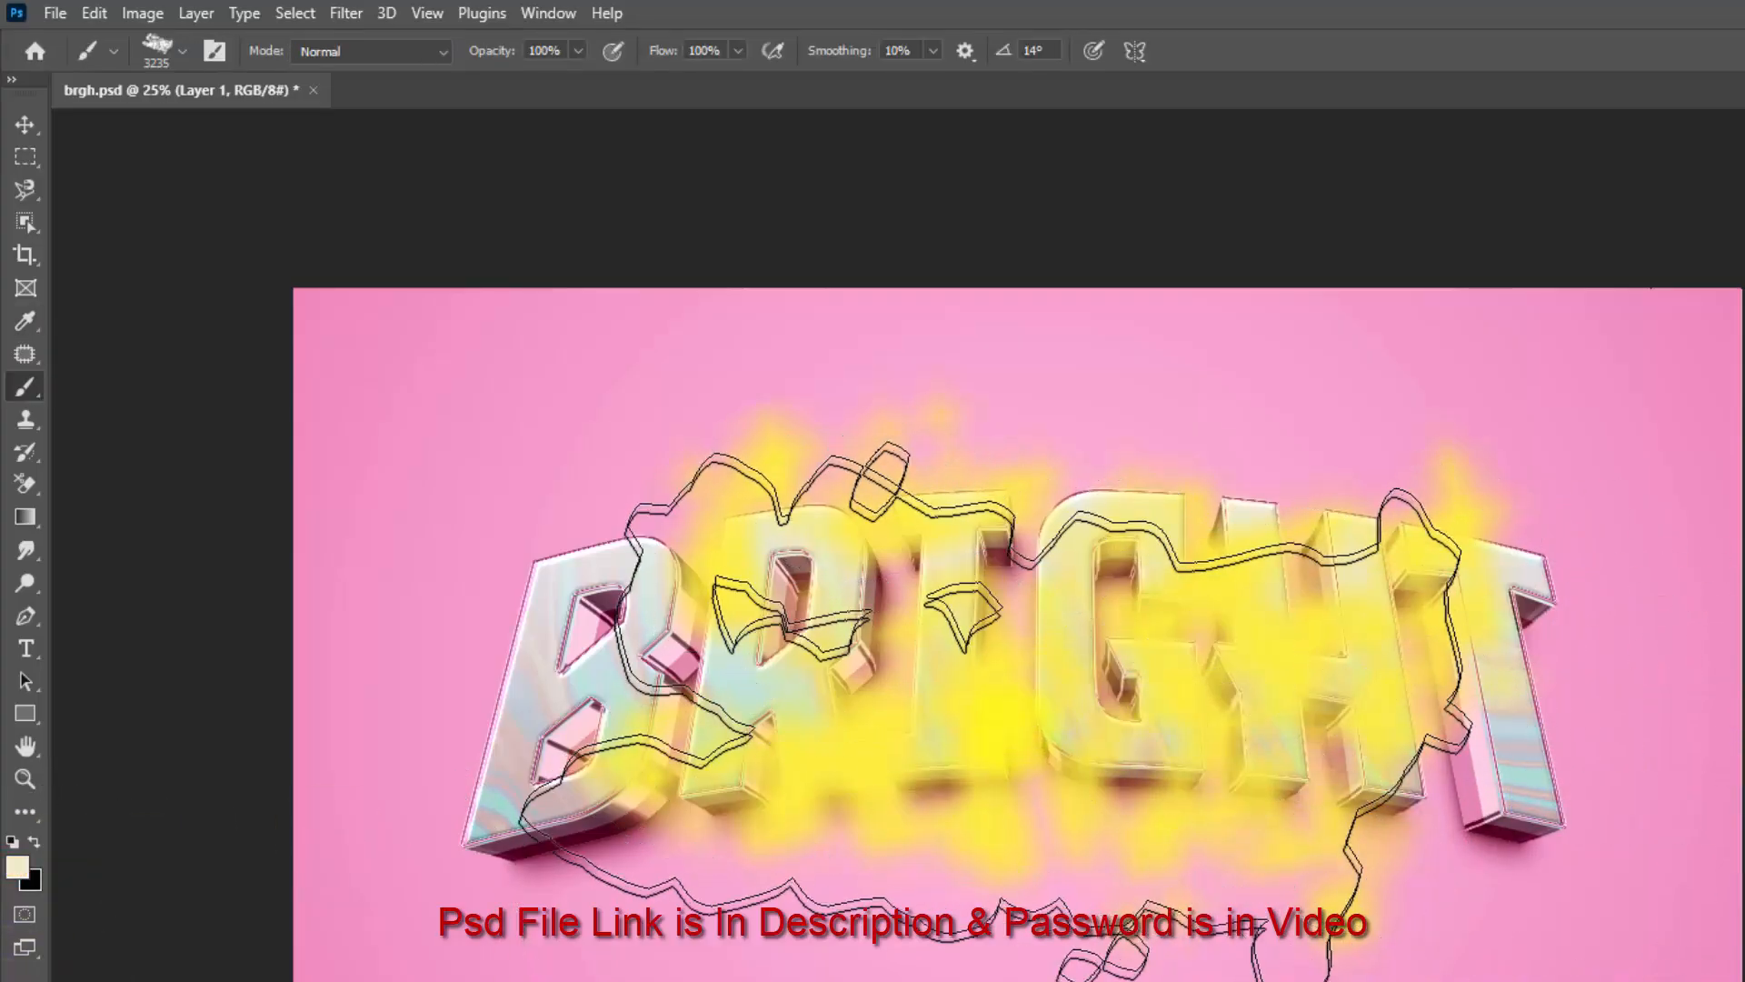
{"action": "left_click", "coordinate": [1023, 704]}
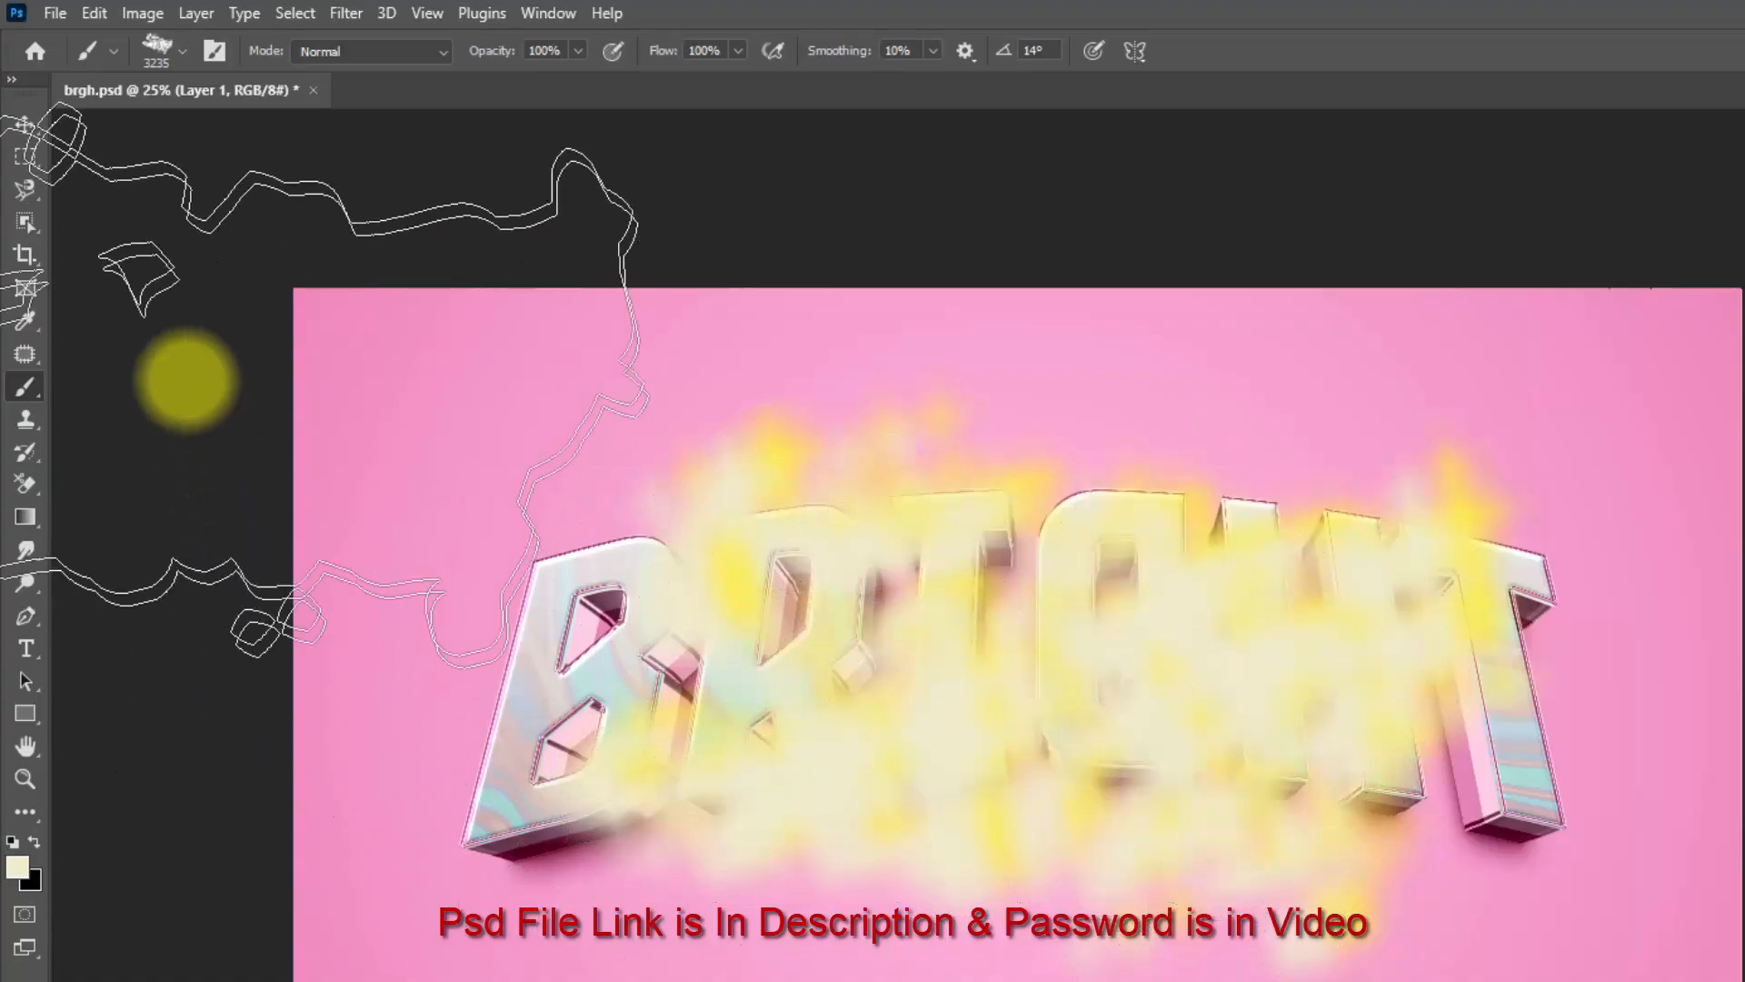
Place the brushed Layer 1 between Group 1 and the Background group, rename it "Lights", and collapse Group 1.
{"action": "left_click", "coordinate": [24, 125]}
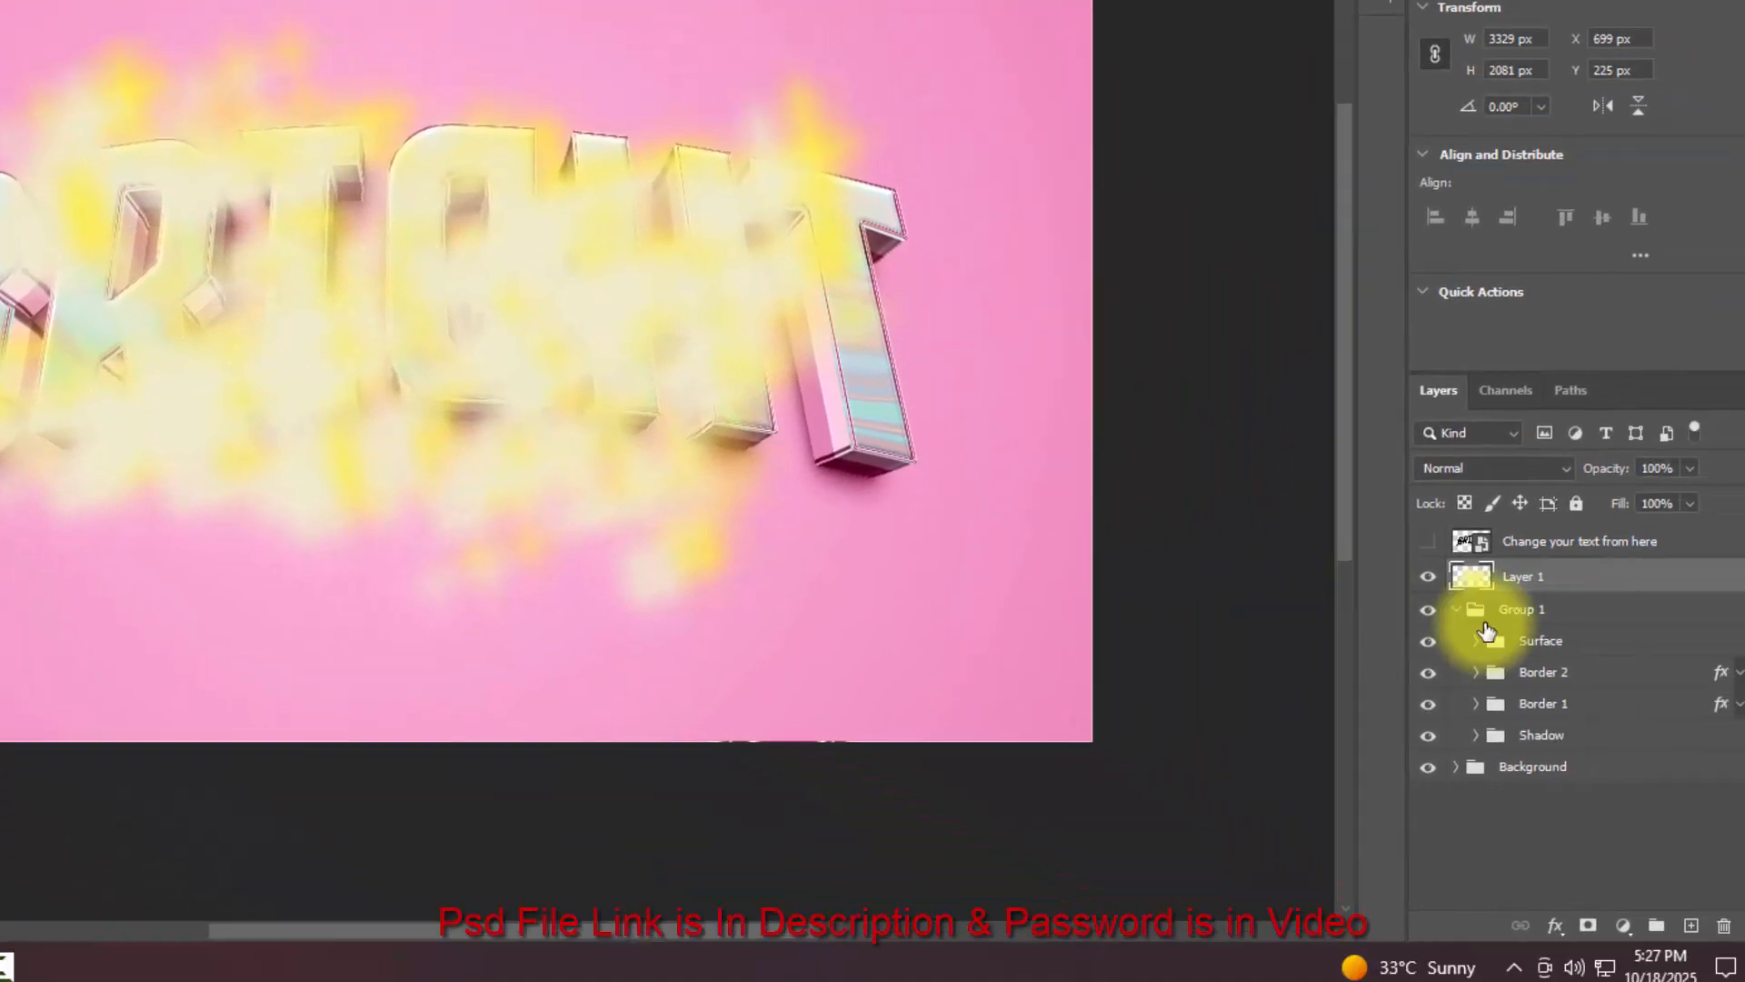
{"action": "left_click_drag", "start_coordinate": [1552, 586], "coordinate": [1491, 739]}
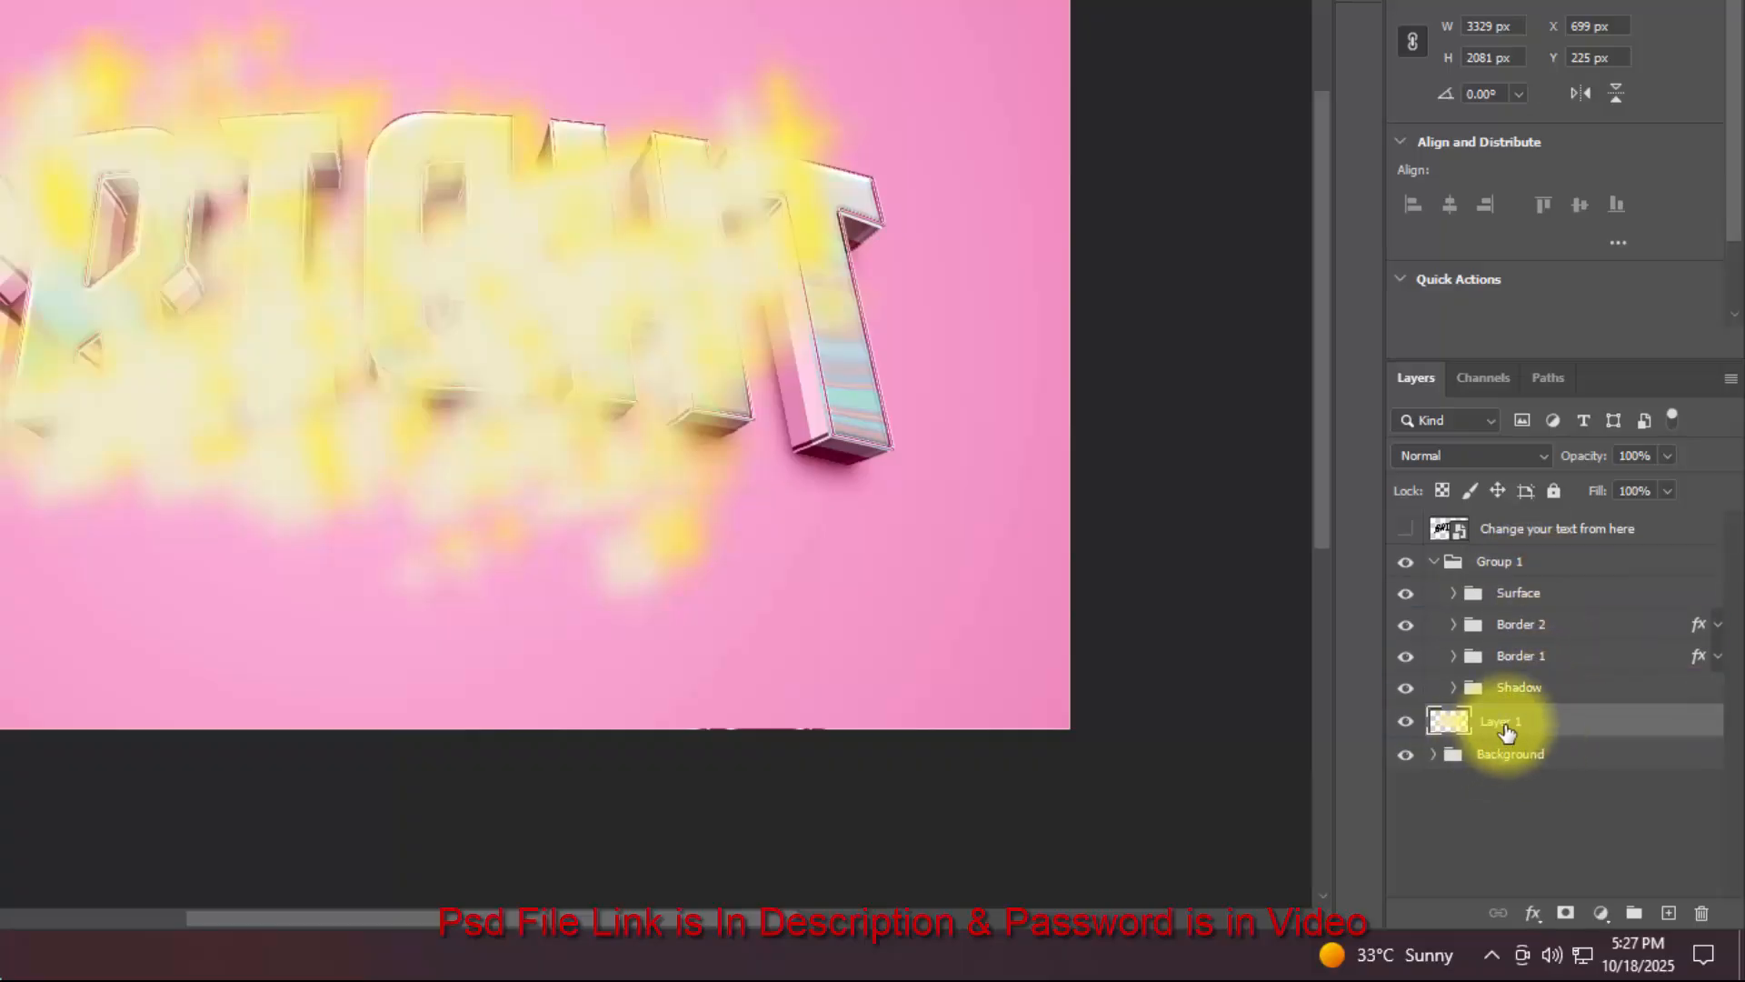
{"action": "left_click", "coordinate": [1504, 724]}
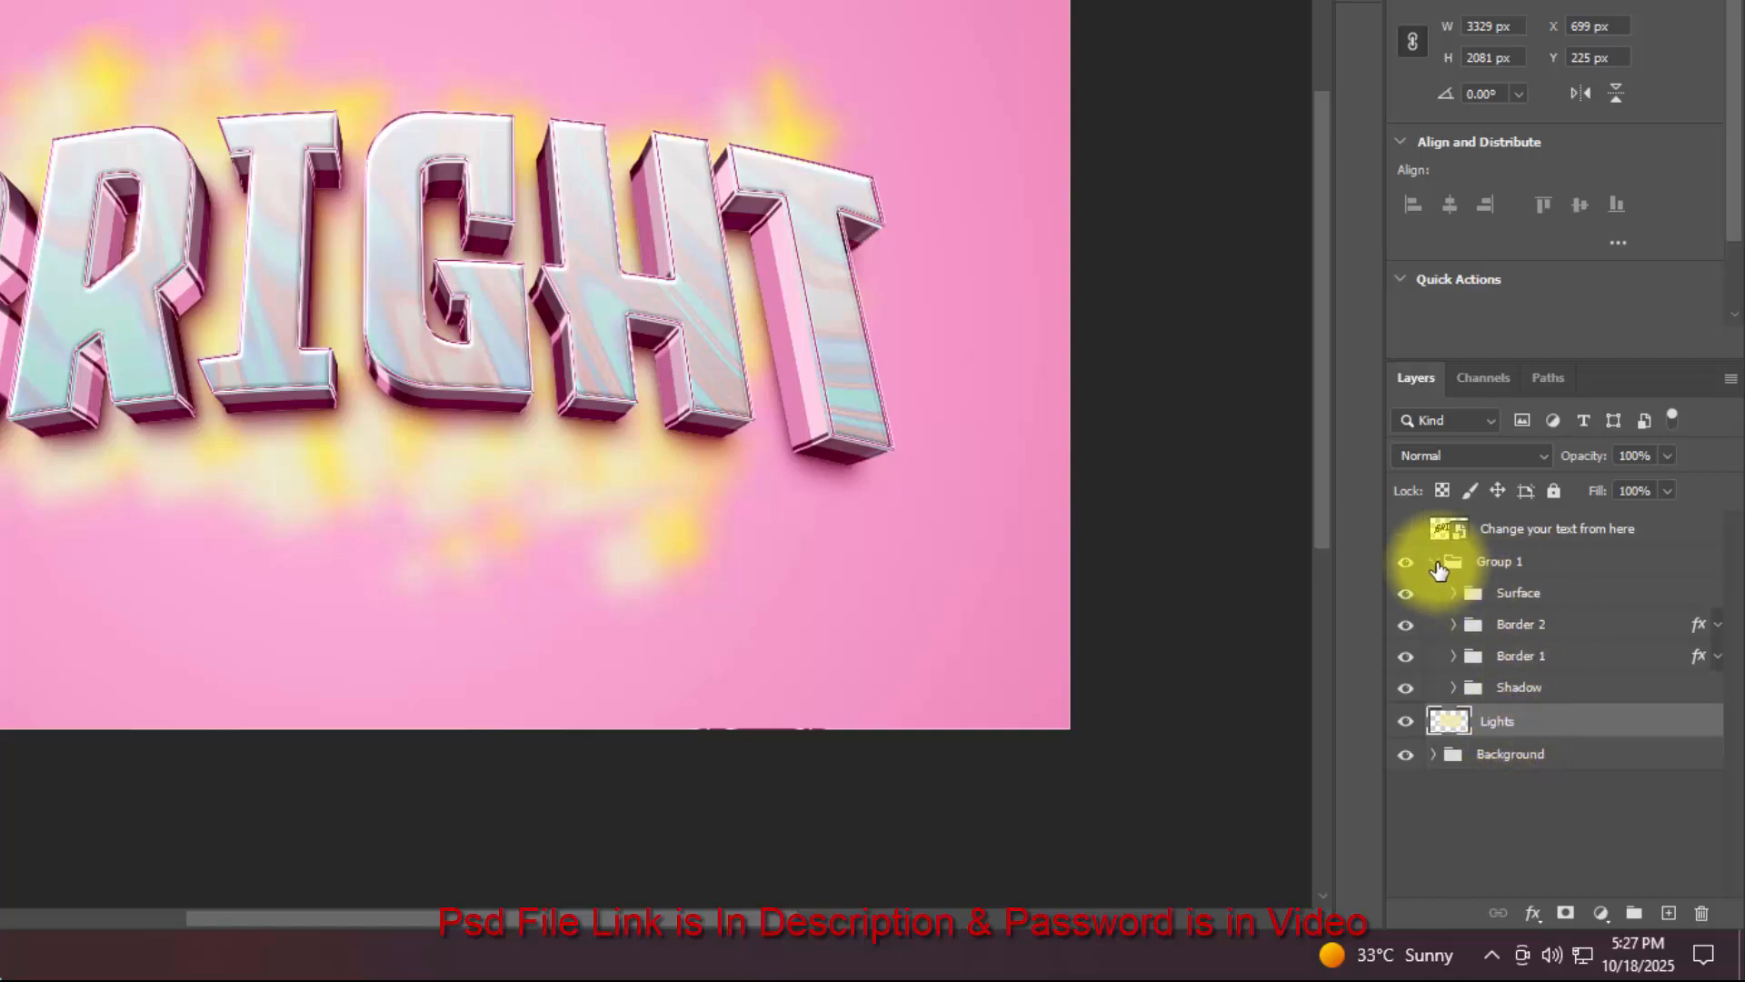
{"action": "left_click", "coordinate": [1434, 561]}
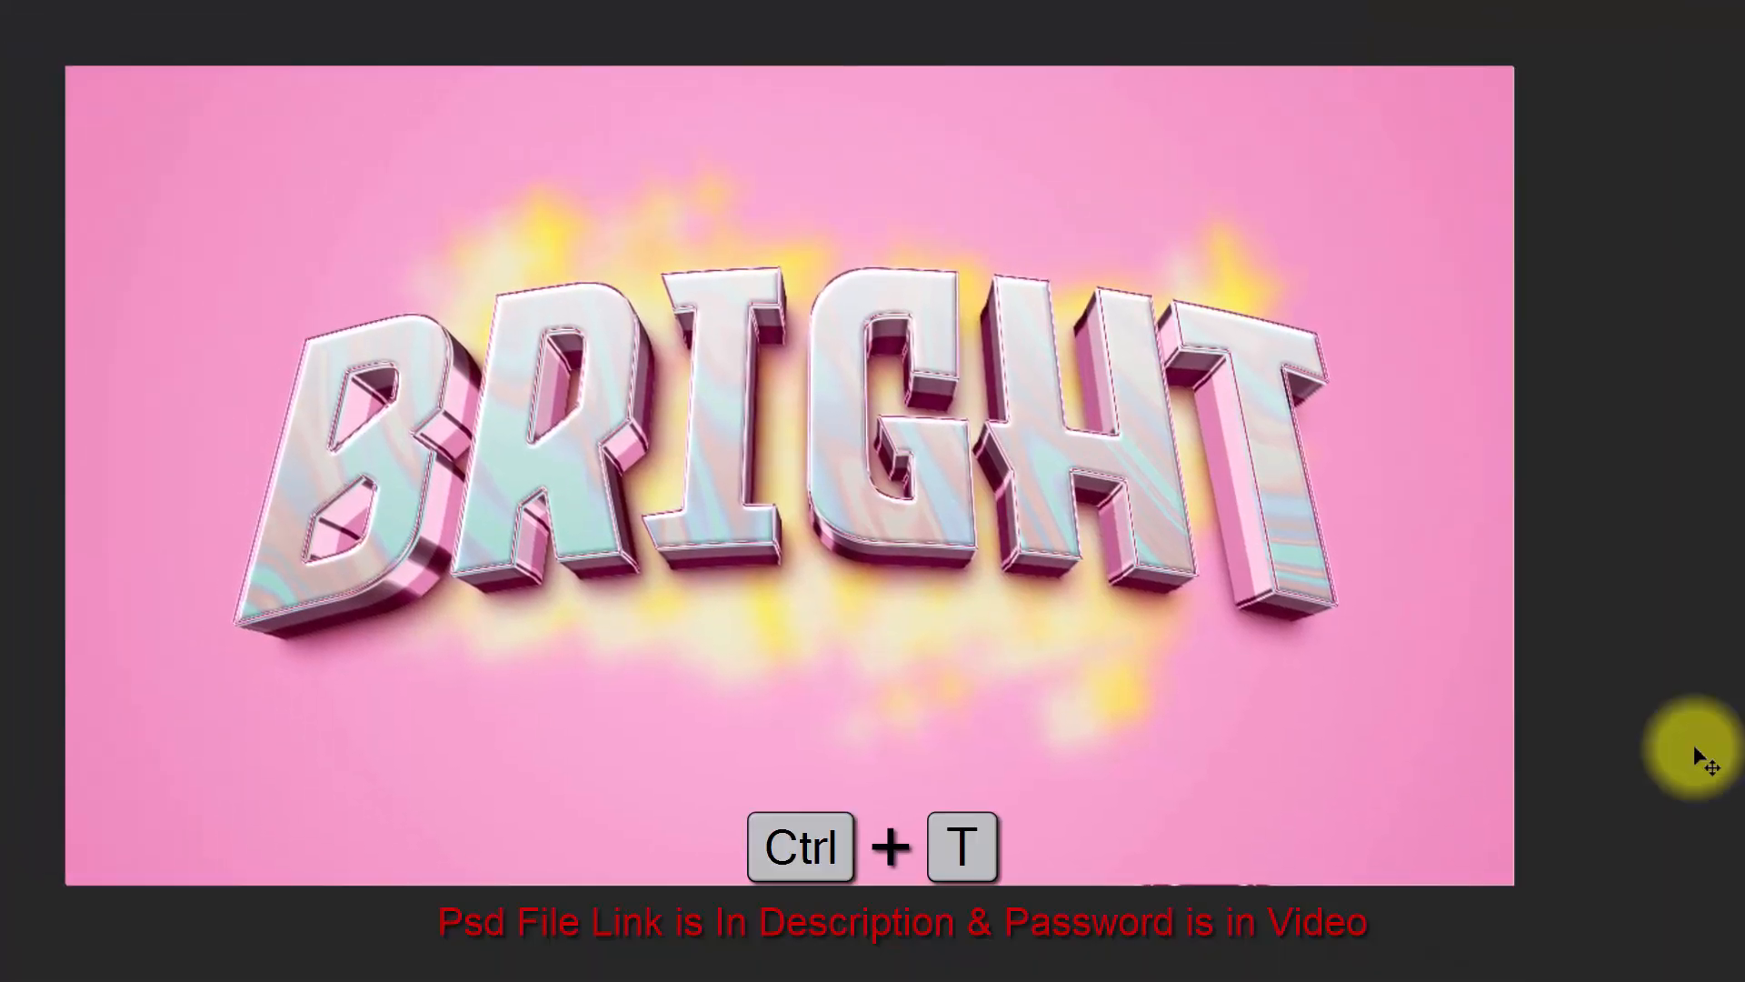
Enlarge the Lights layer with Free Transform so the brushed glow extends farther past the letter B and below the text.
{"action": "key", "text": "ctrl+t"}
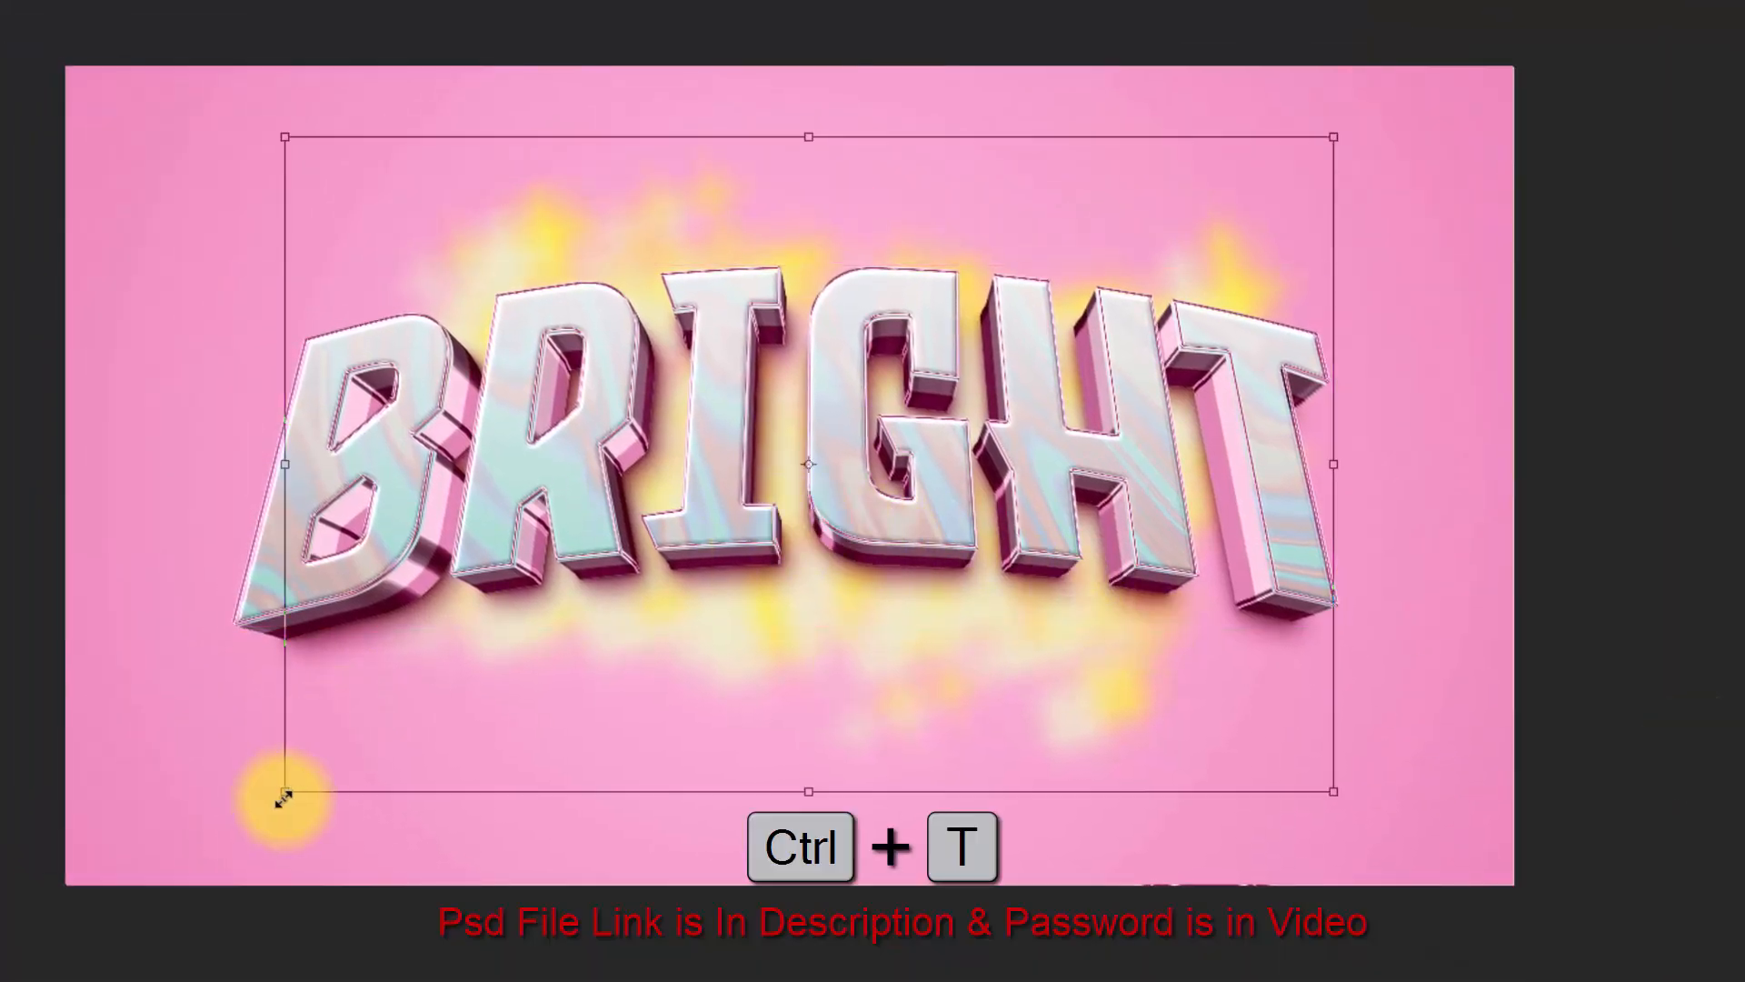
{"action": "left_click_drag", "start_coordinate": [283, 793], "coordinate": [132, 809]}
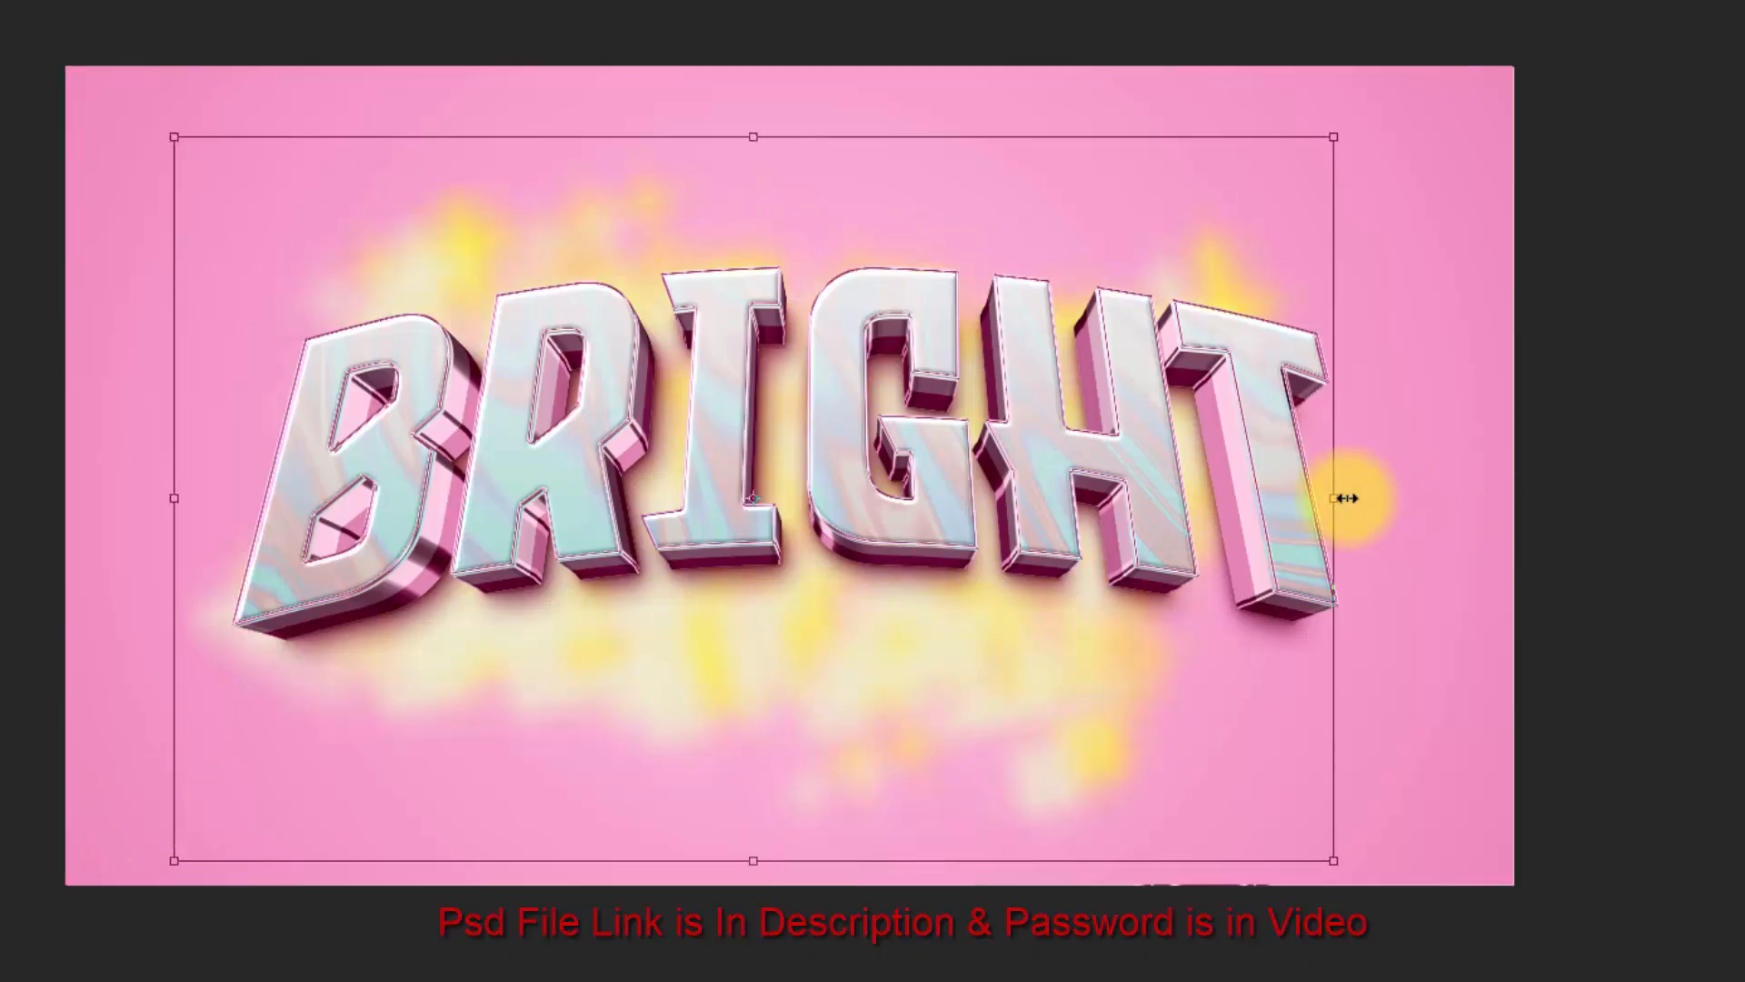